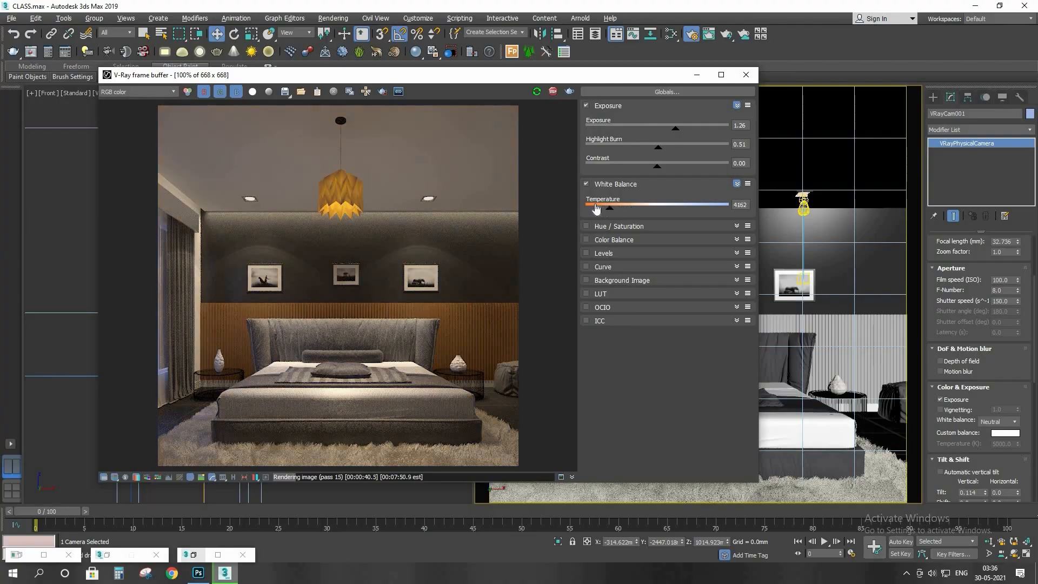
Step: Adjust the White Balance temperature of the bedroom render, cooling it to 3370 before warming it strongly
drag(608, 210, 599, 209)
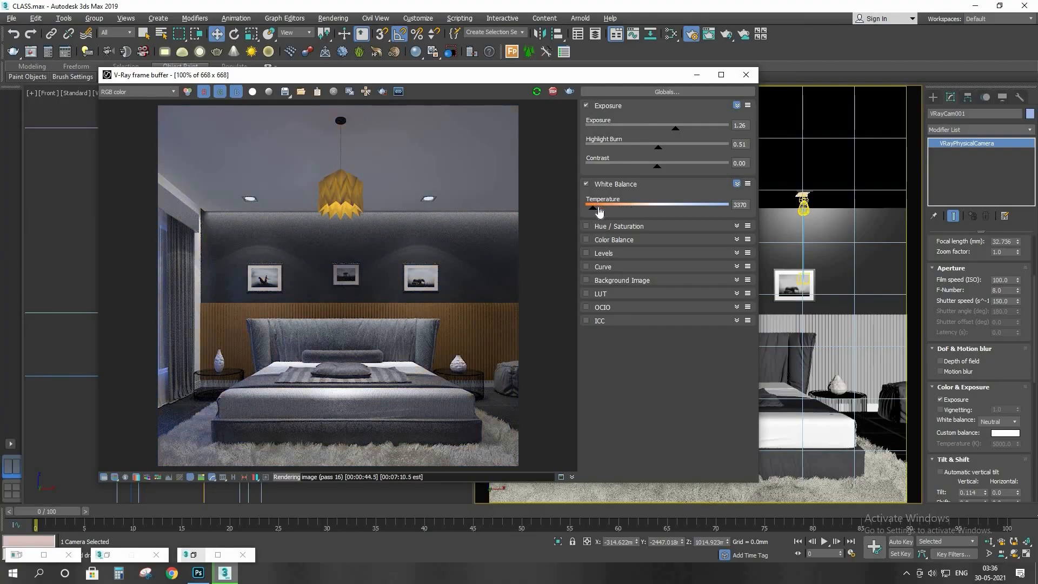
drag(599, 211, 712, 210)
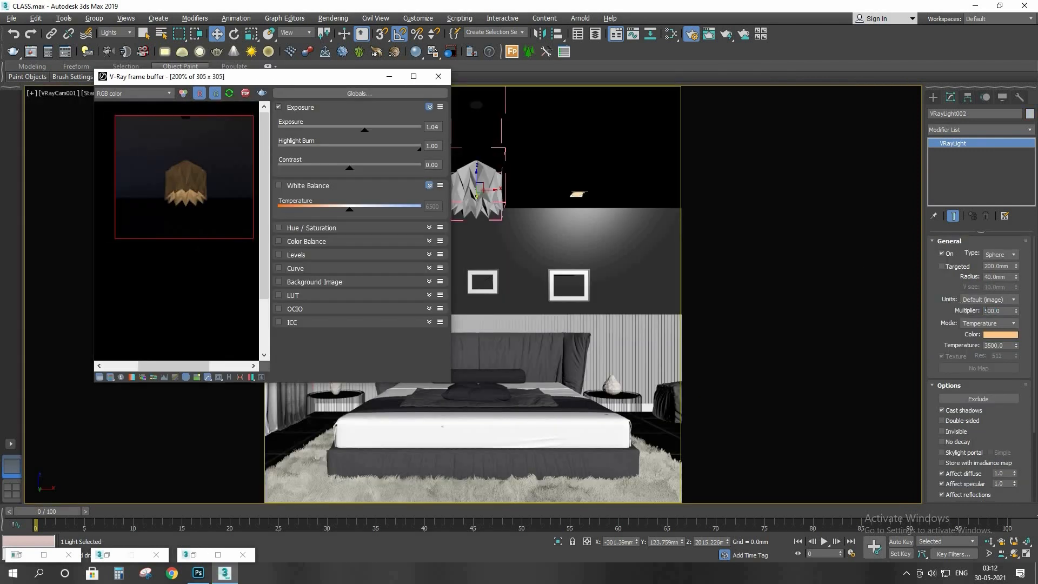
Step: Set the multiplier of the sphere V-Ray light inside the pendant lamp to 1000
drag(1006, 311, 966, 309)
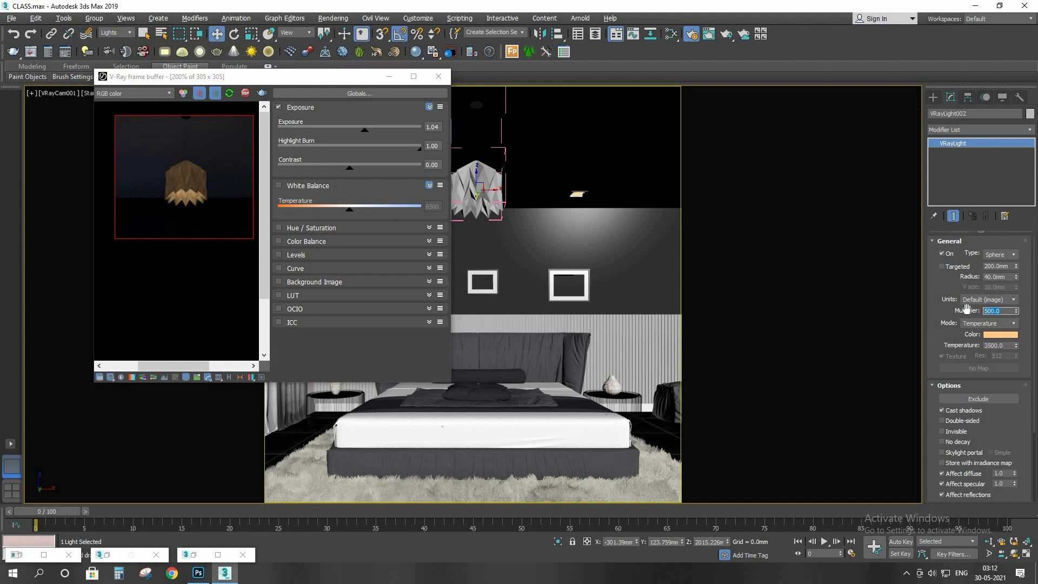
text(1000)
key(Return)
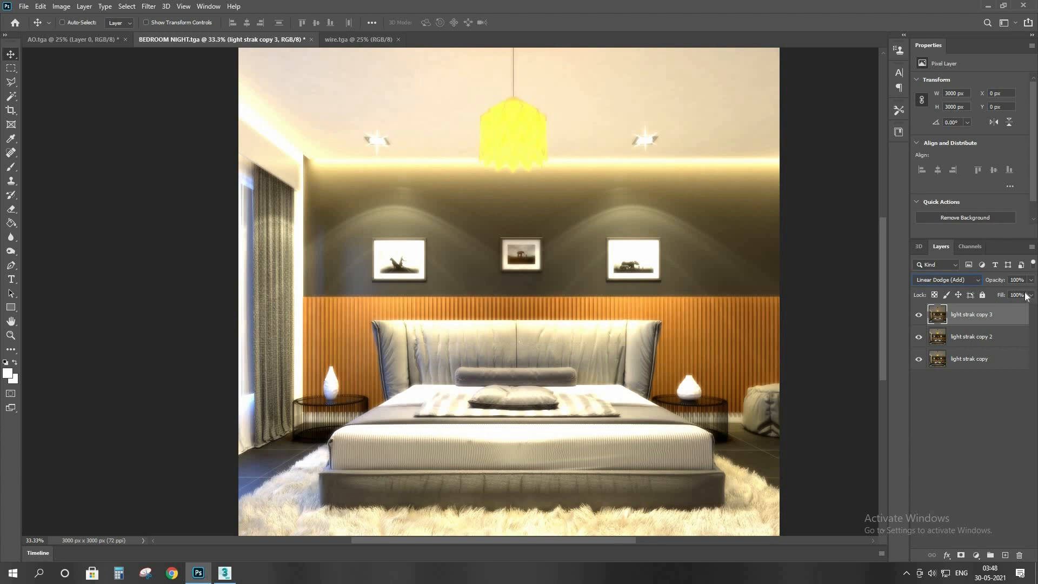
Step: Switch to Photoshop and lower the fill of the "light strak copy 3" layer
click(1027, 294)
drag(998, 293, 998, 294)
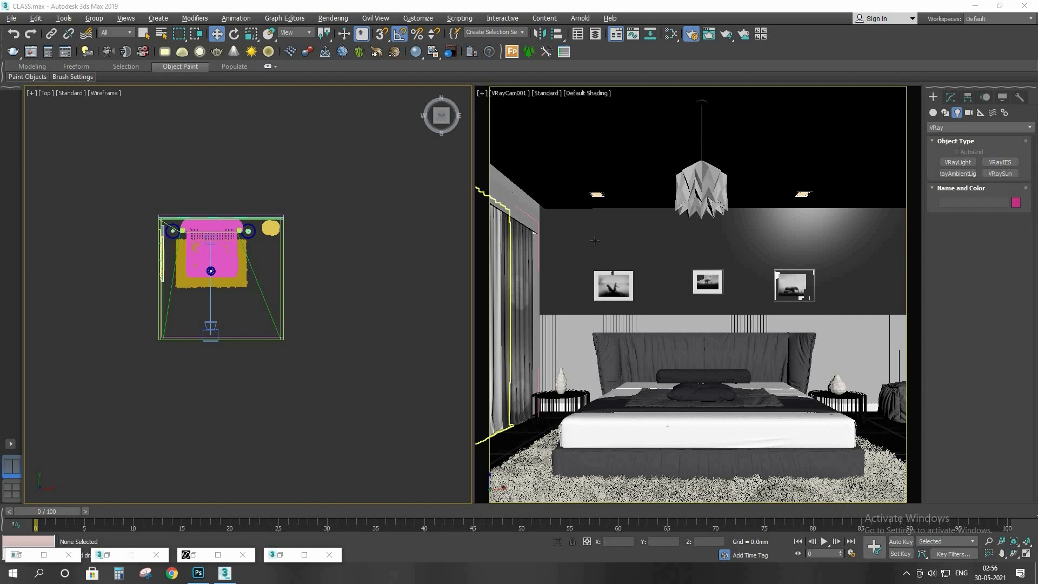
Step: Examine the pendant lamp in the camera view and the room layout in the top view
click(705, 180)
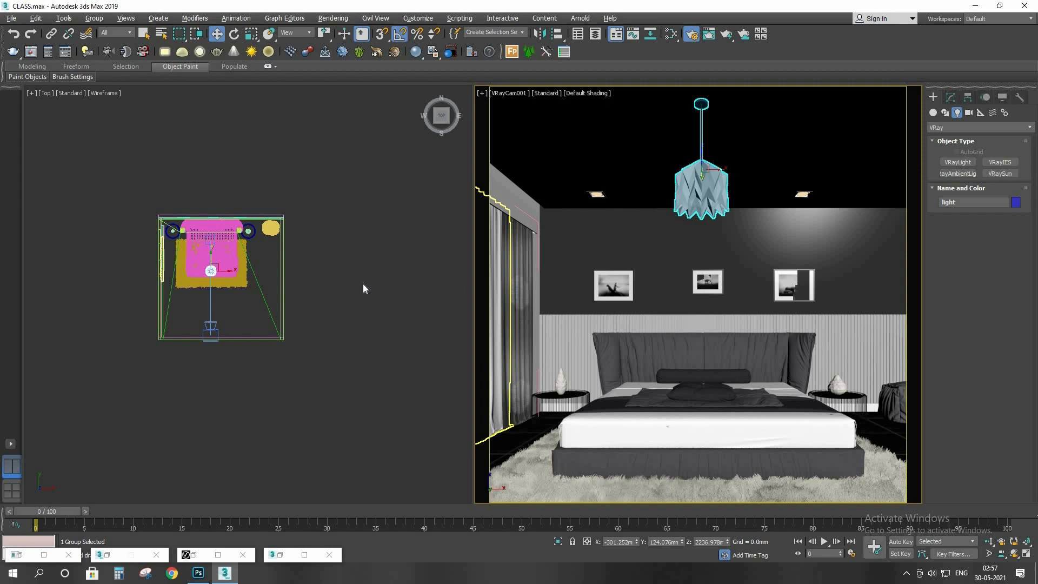
click(362, 284)
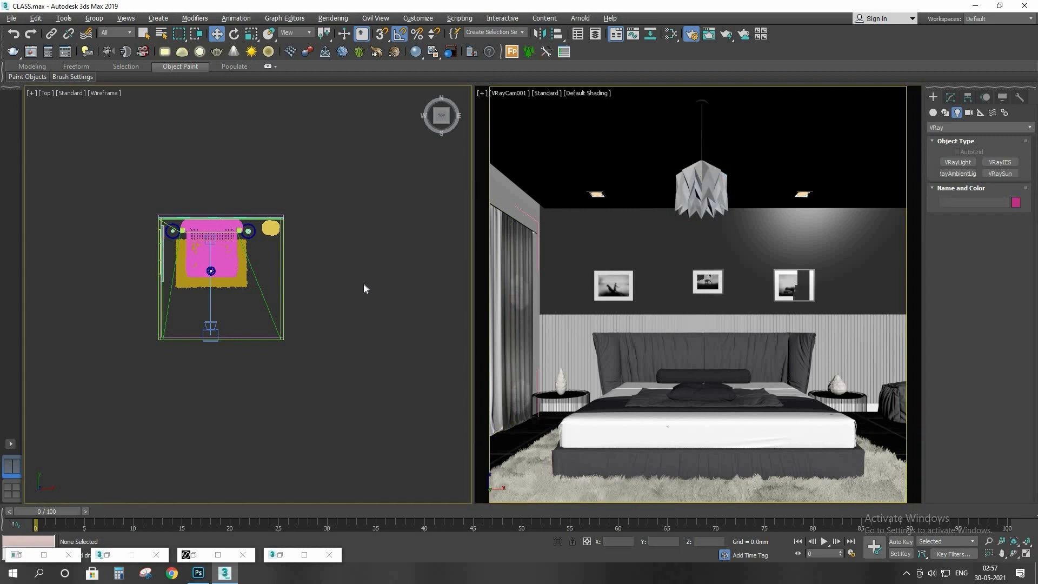
key(alt+w)
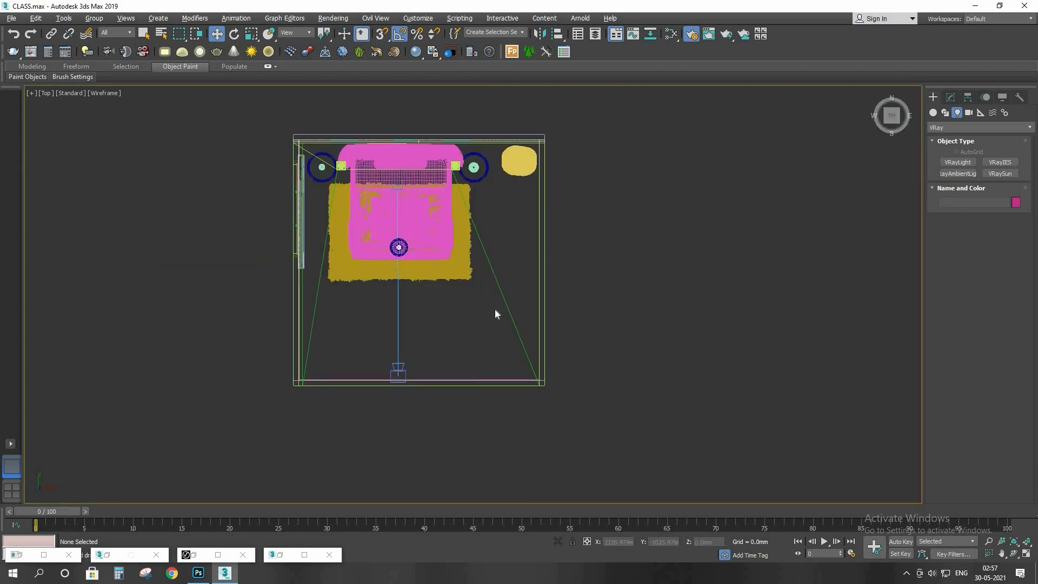
middle_drag(474, 356, 463, 392)
scroll(410, 336, up, 2)
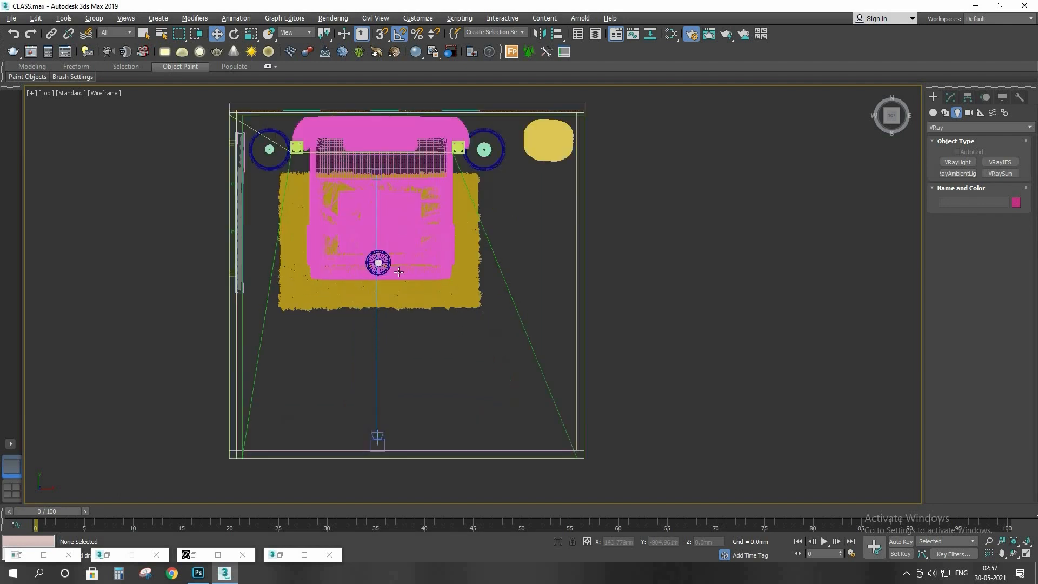
middle_drag(400, 289, 402, 312)
key(alt+w)
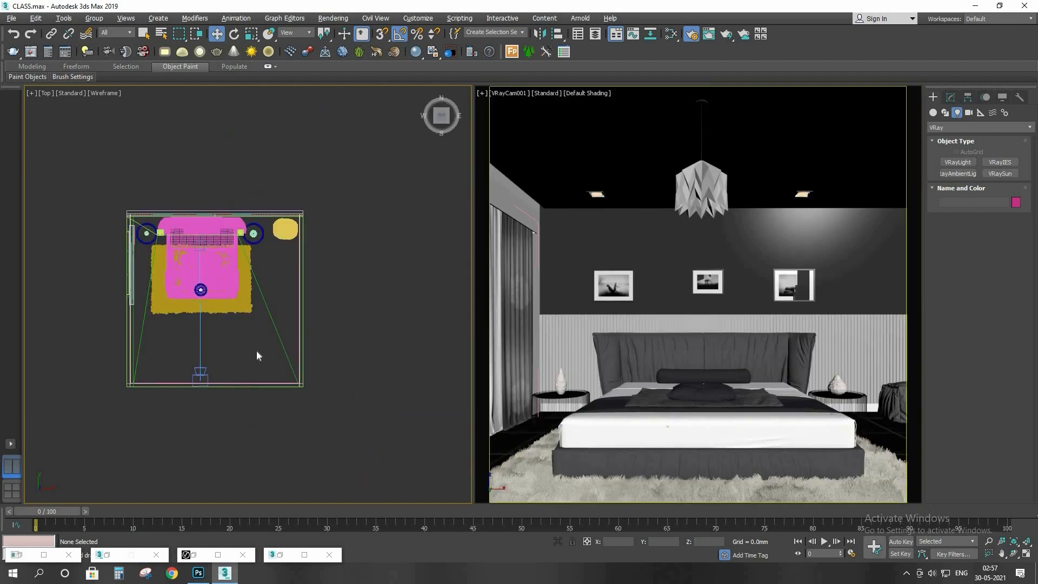
key(alt+w)
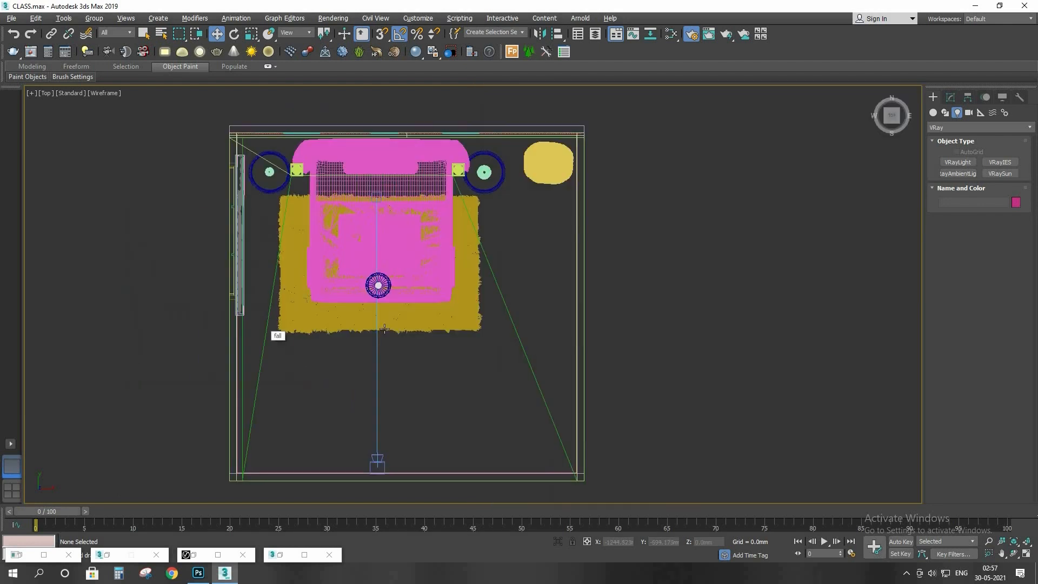
Step: Check the V-Ray camera's placement in the room from the front and top views
click(382, 461)
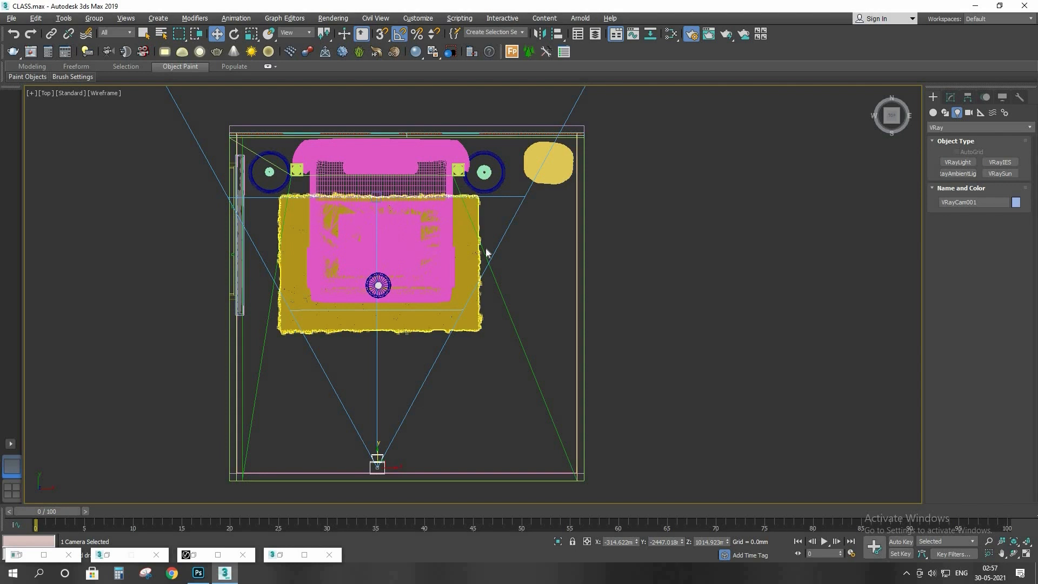
key(f)
key(z)
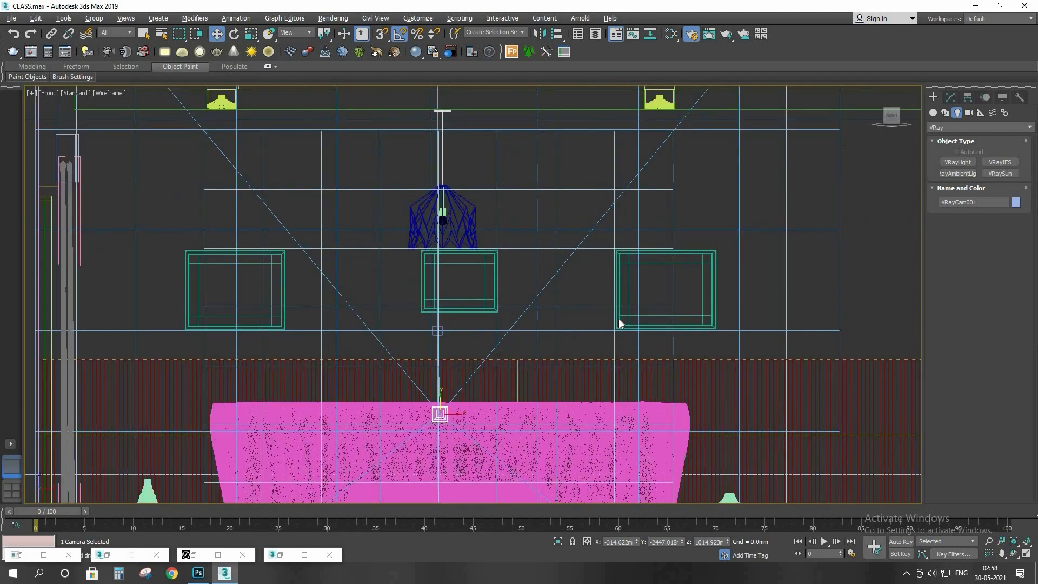
key(r)
key(t)
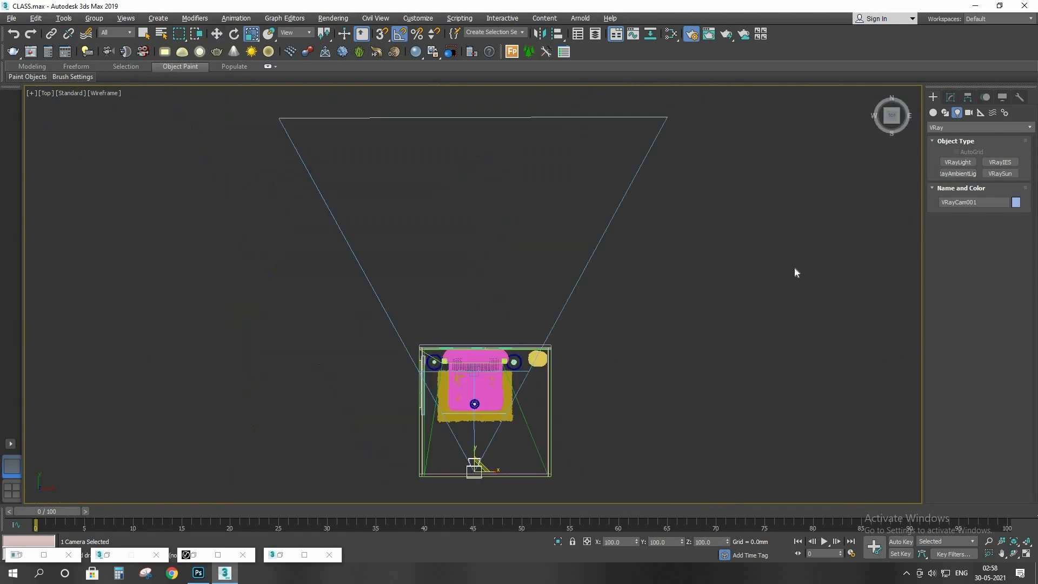
middle_drag(480, 451, 441, 398)
middle_drag(501, 419, 472, 389)
key(w)
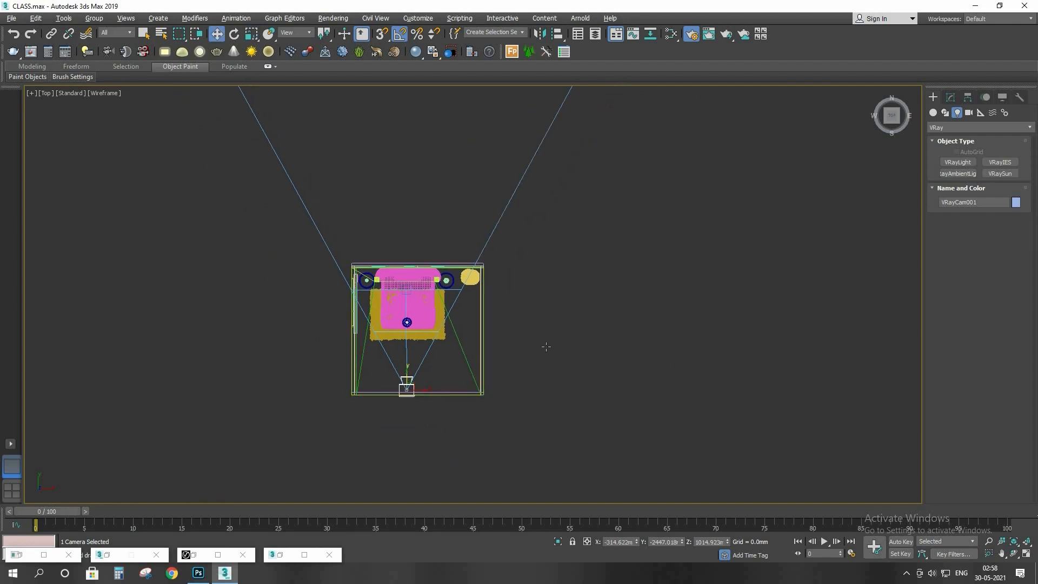
key(alt+w)
click(336, 294)
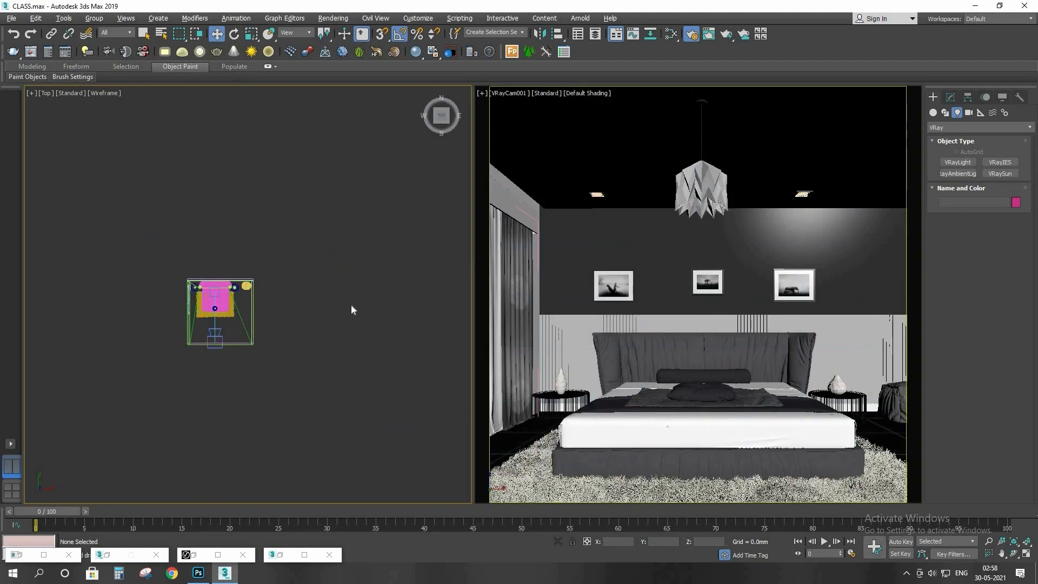
Step: Create a V-Ray light of type Dome in the top view, in the empty area beside the room
key(alt+w)
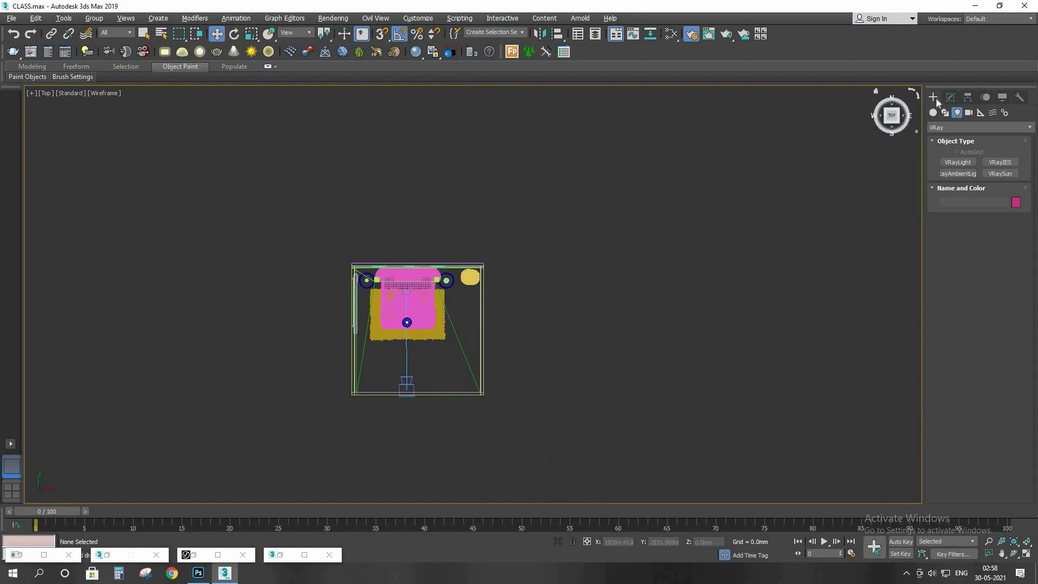
click(933, 112)
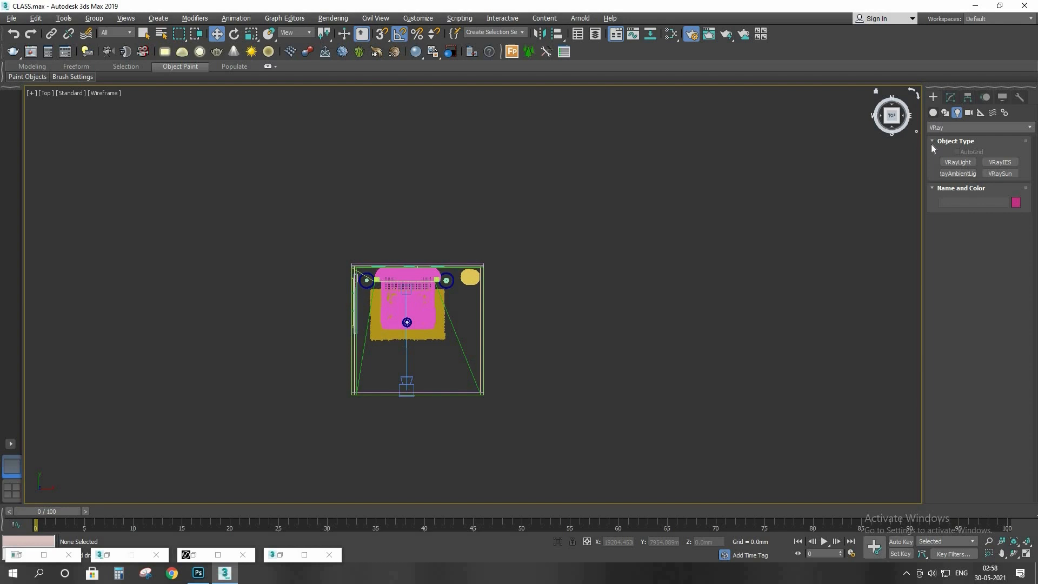
click(959, 111)
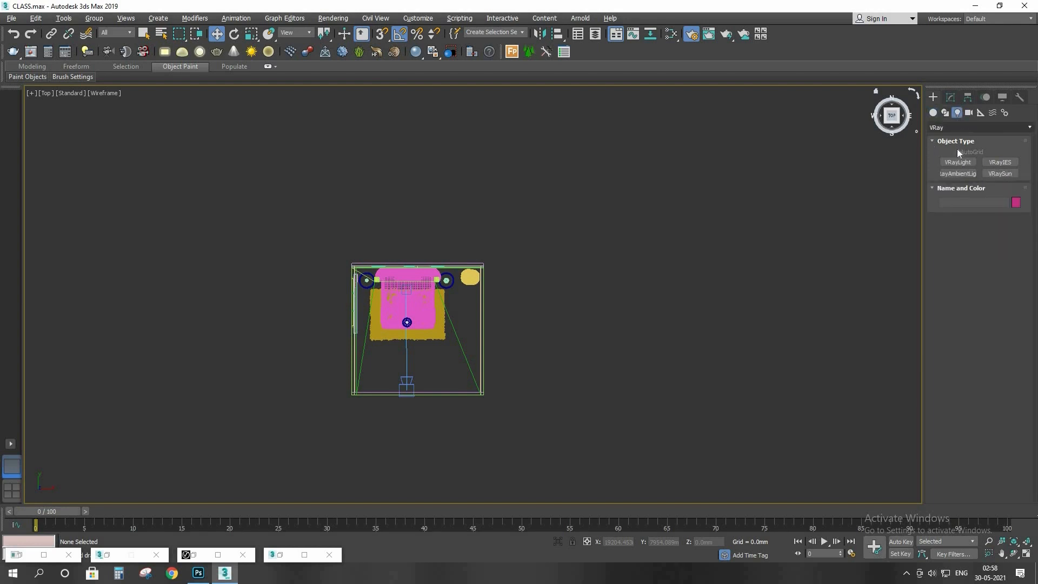
click(951, 127)
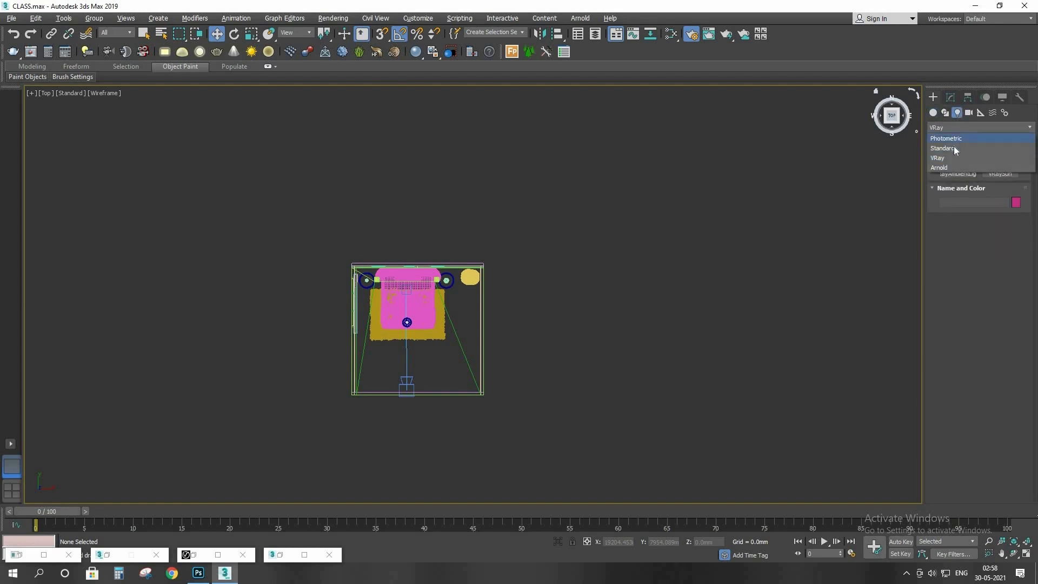
click(954, 146)
click(952, 127)
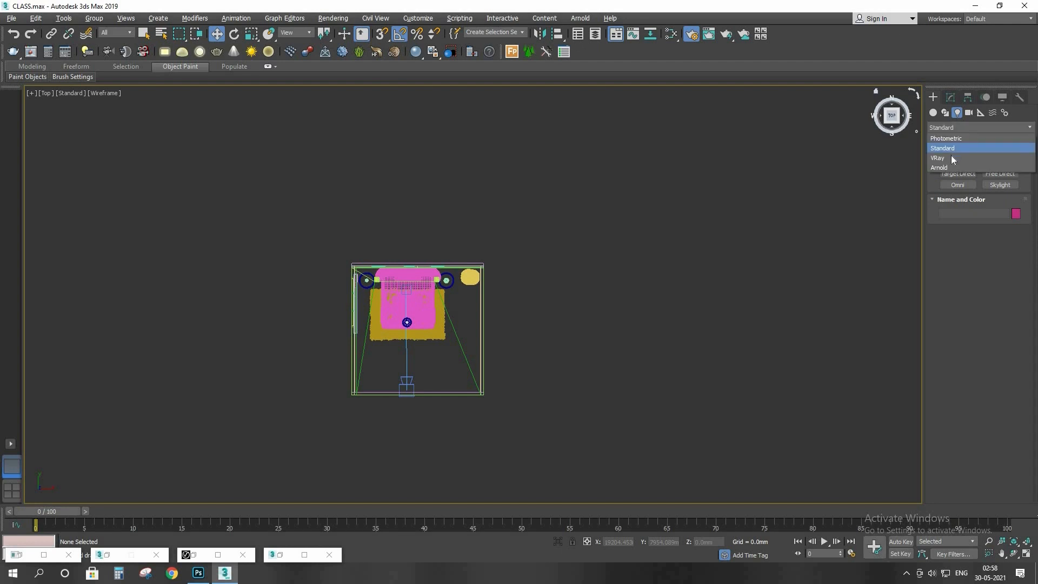
click(951, 158)
click(958, 163)
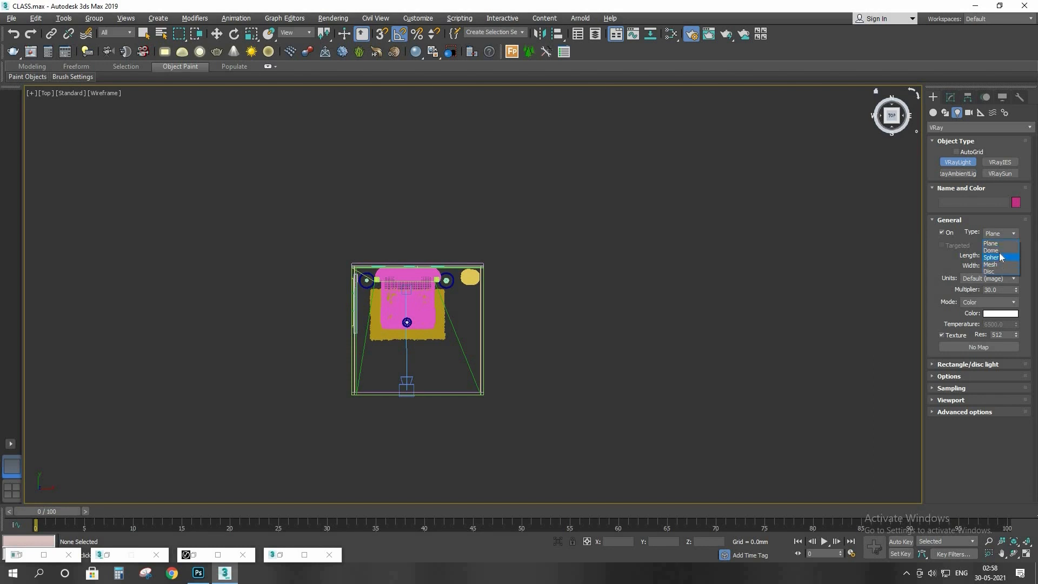
click(998, 250)
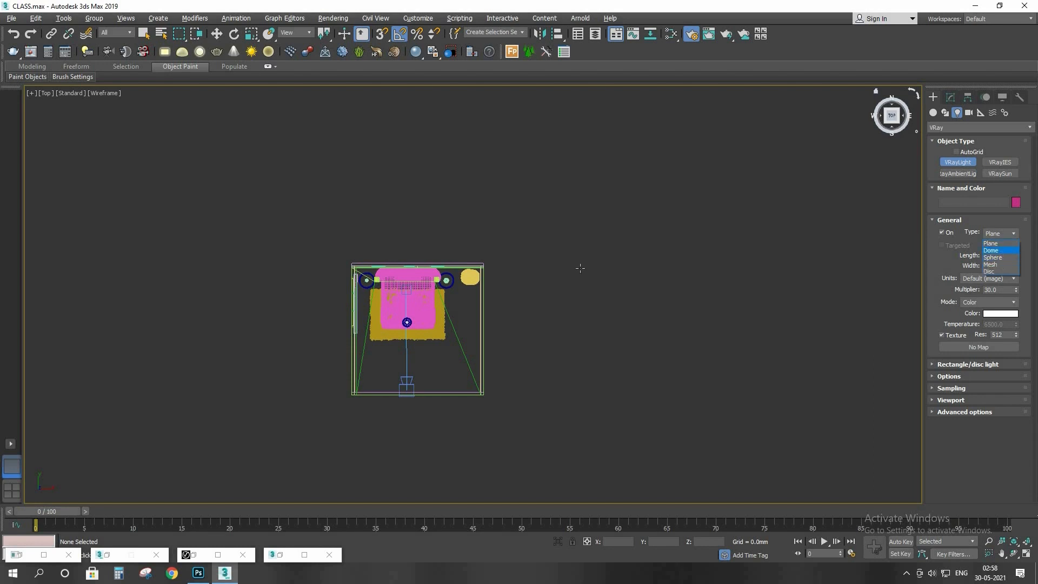
click(558, 290)
right_click(643, 345)
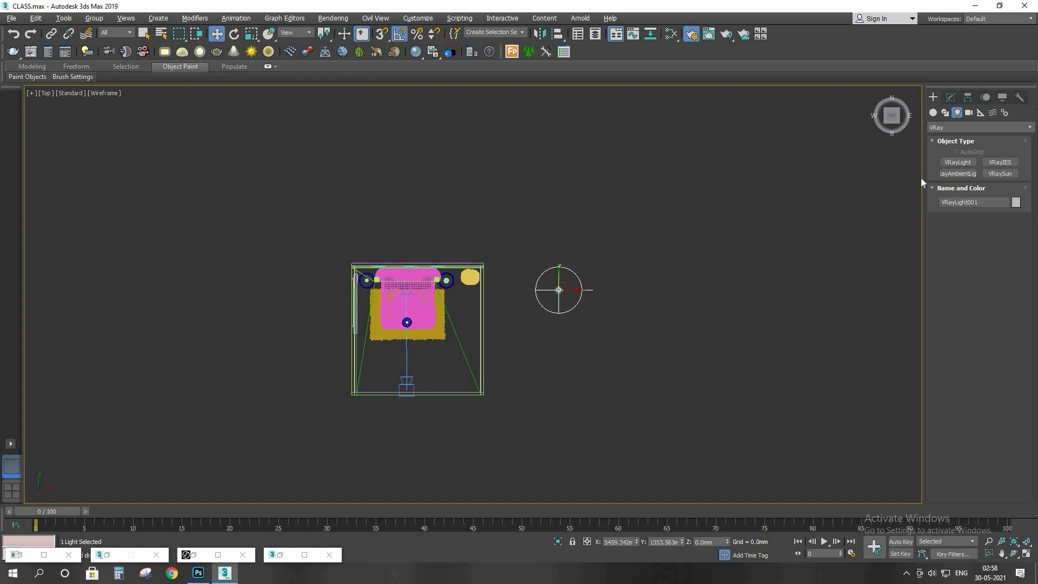
Step: Review the dome light's parameters and color setting without changing them
click(950, 98)
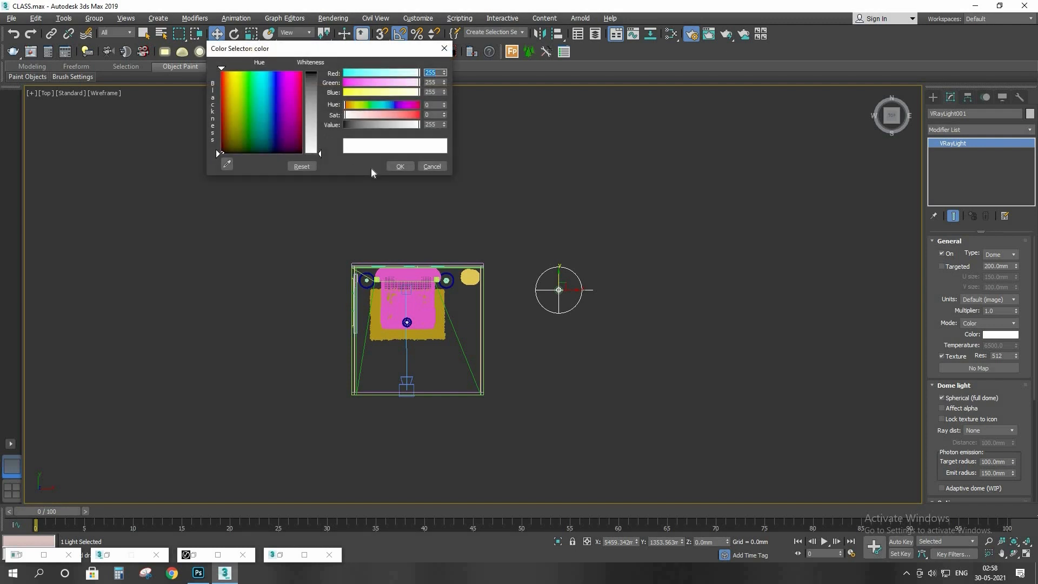
click(401, 167)
click(530, 211)
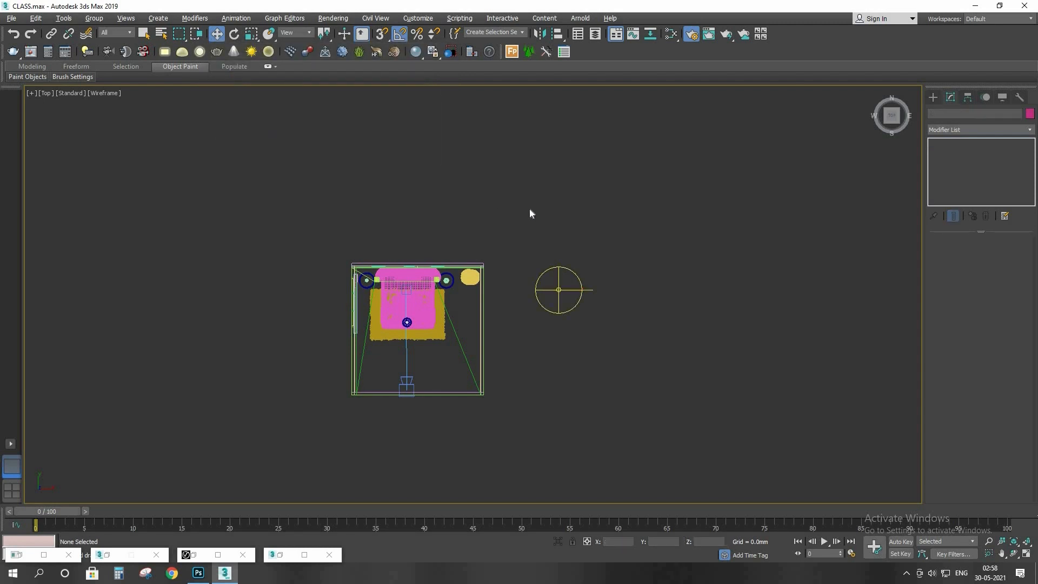
Step: Open the Slate Material Editor and create an additional view with the suggested name
key(m)
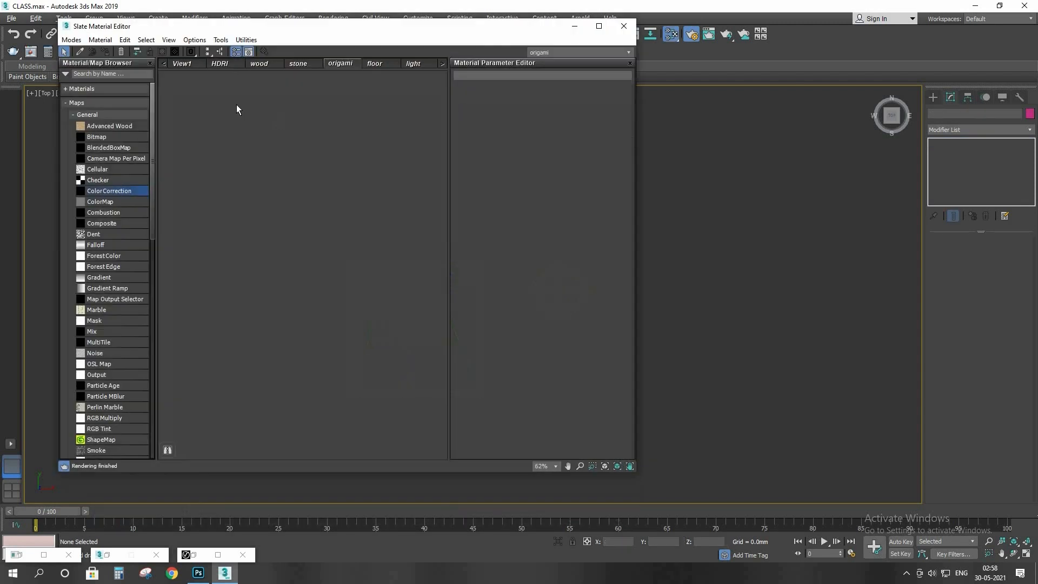
click(229, 70)
drag(220, 61, 303, 44)
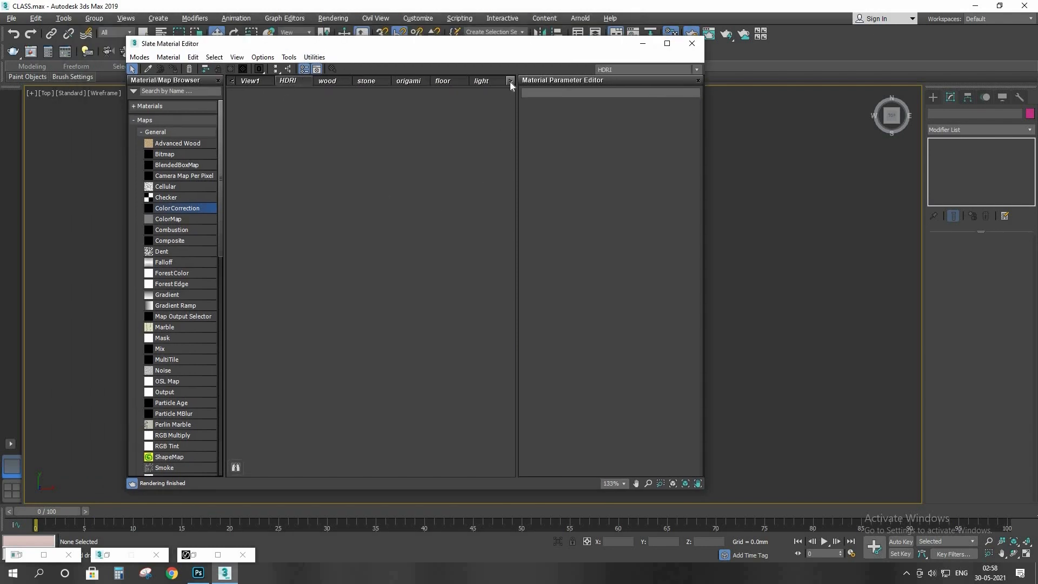
click(511, 82)
click(511, 82)
right_click(493, 82)
click(509, 89)
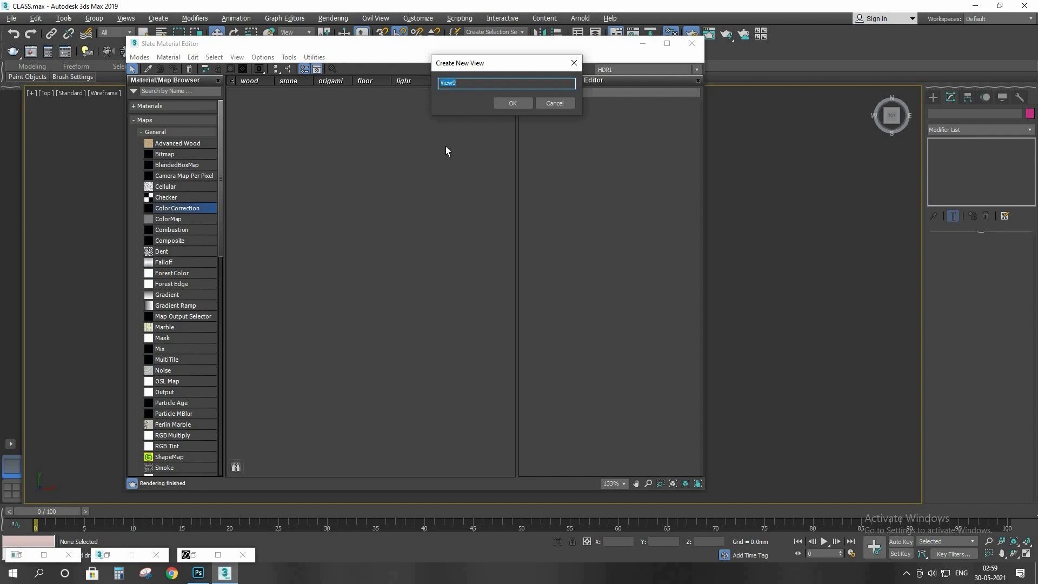
click(511, 103)
Step: Add a VRayHDRI map to the HDRI view of the material editor and open its parameters
click(233, 83)
click(233, 84)
click(233, 83)
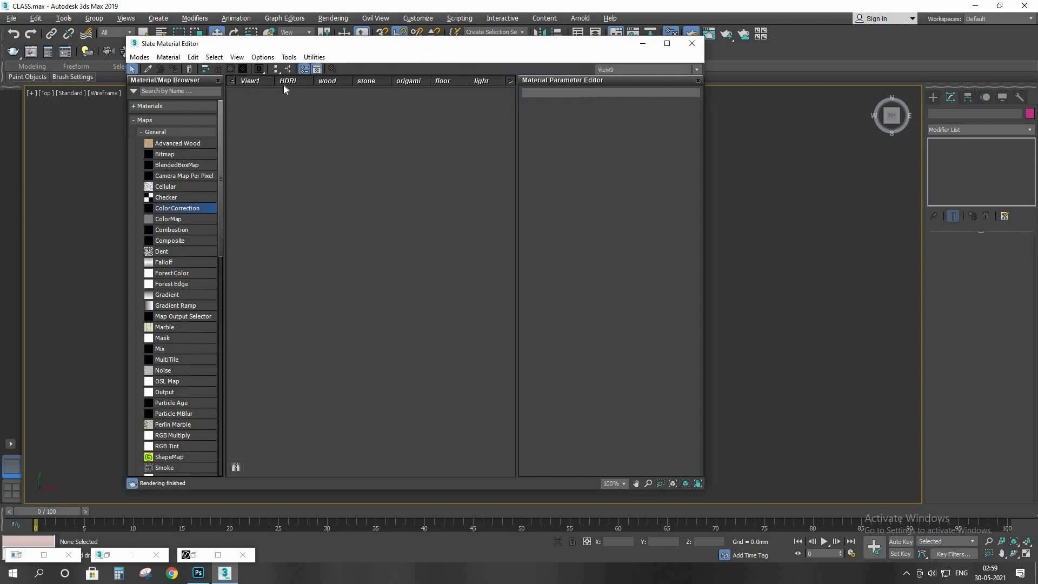
click(287, 81)
drag(329, 44, 420, 80)
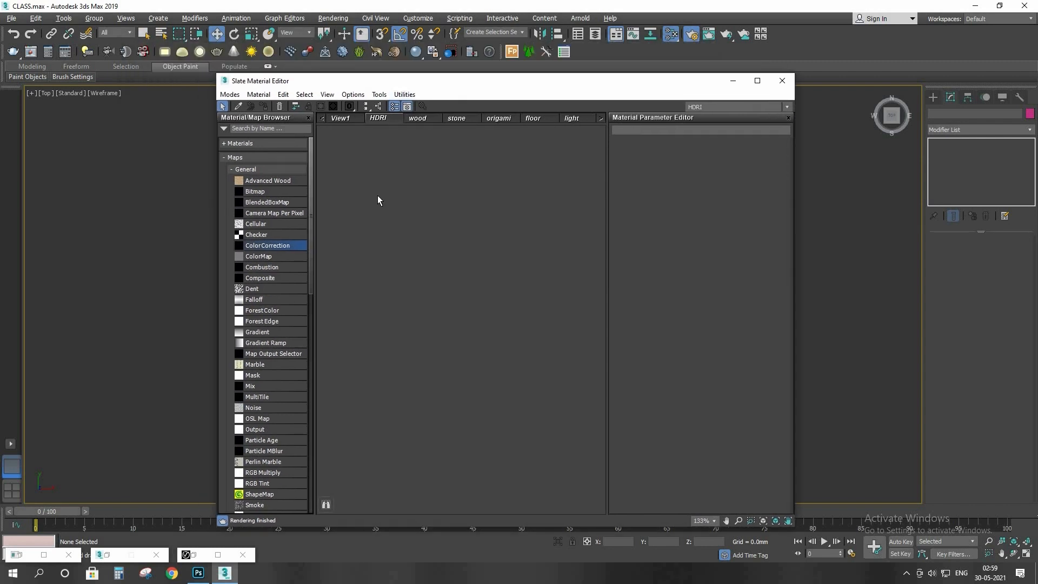
right_click(378, 196)
mouse_move(479, 218)
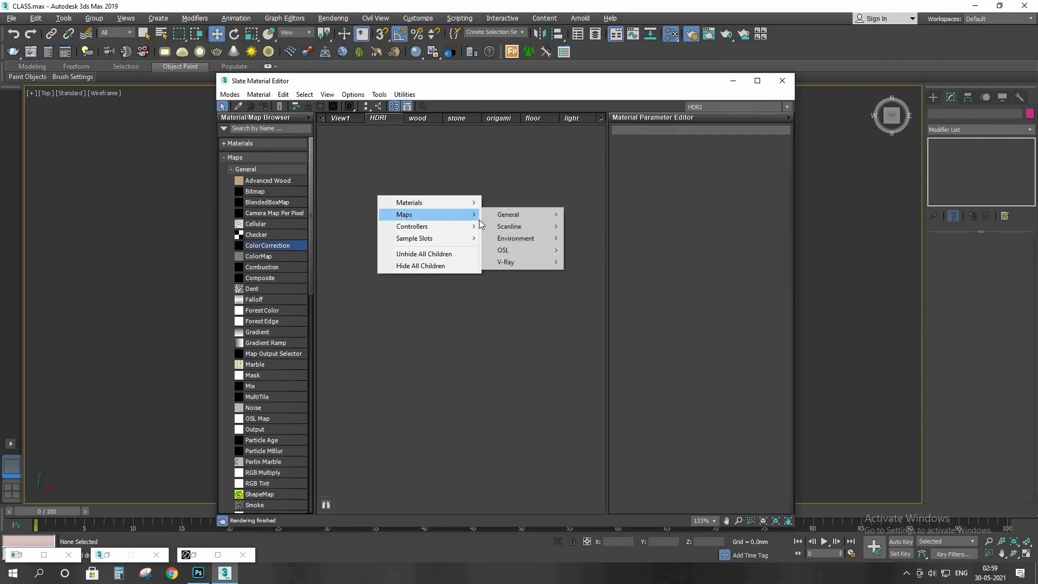
mouse_move(520, 262)
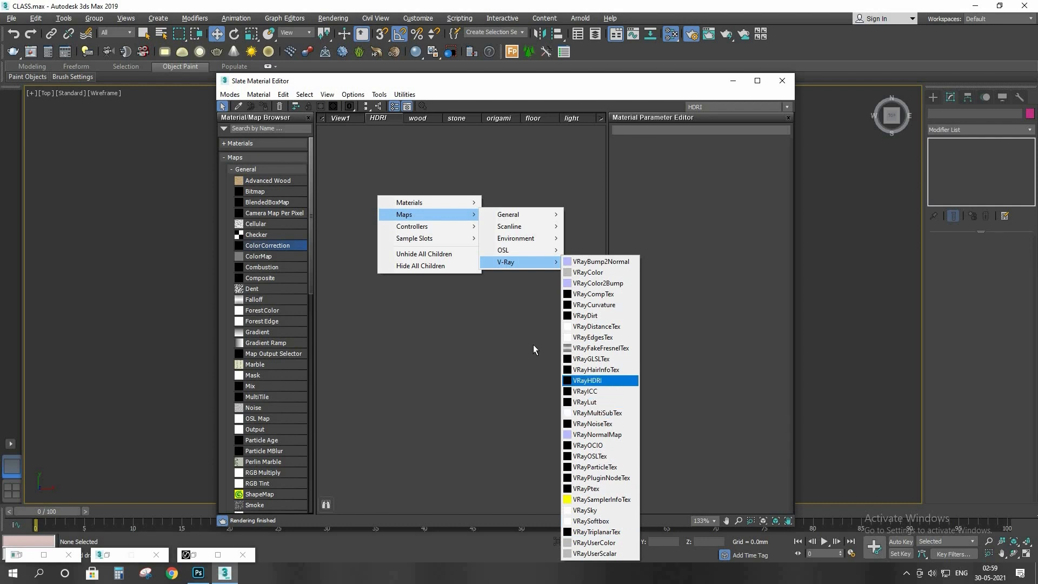
click(600, 380)
double_click(369, 184)
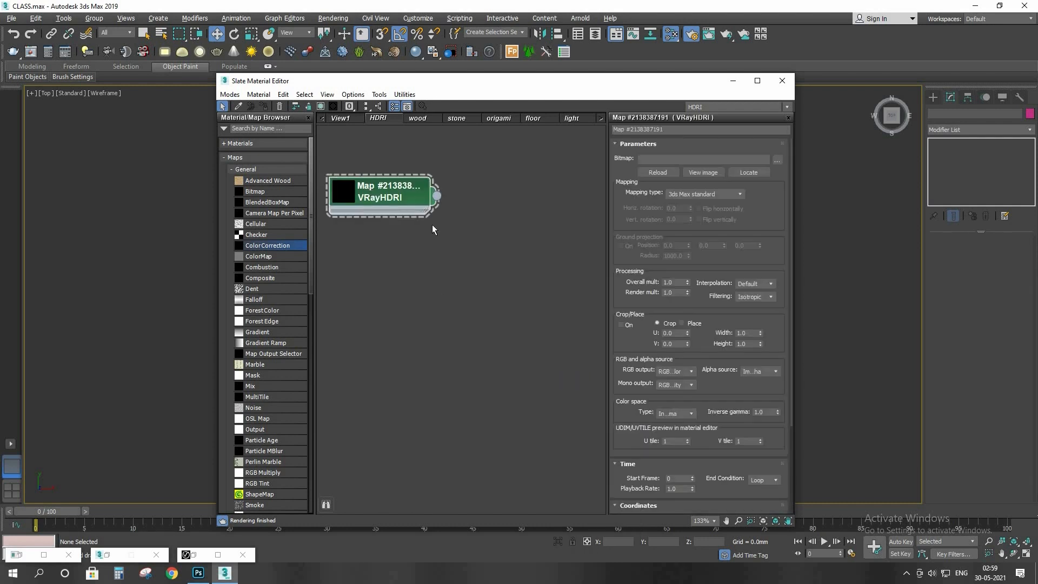
drag(371, 198, 456, 260)
scroll(455, 261, up, 3)
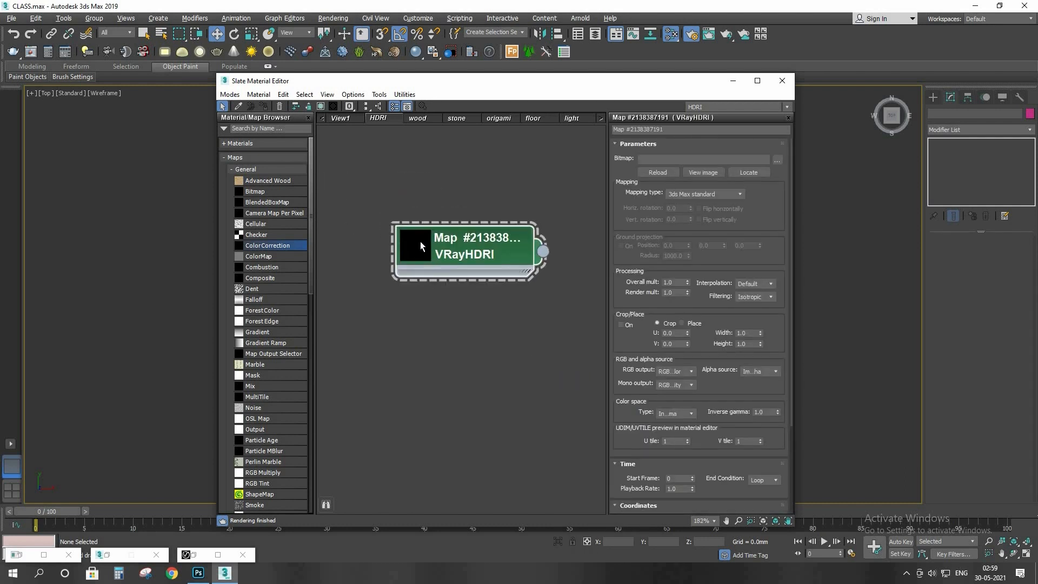
Step: Enlarge the VRayHDRI node's preview and set the map's mapping type to Spherical
double_click(420, 246)
scroll(450, 217, down, 2)
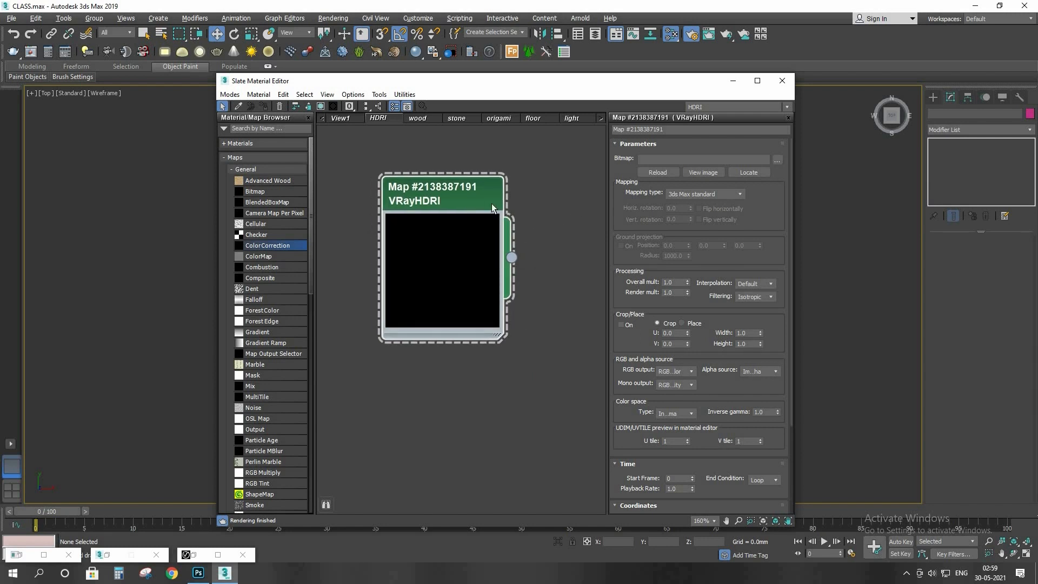
click(722, 195)
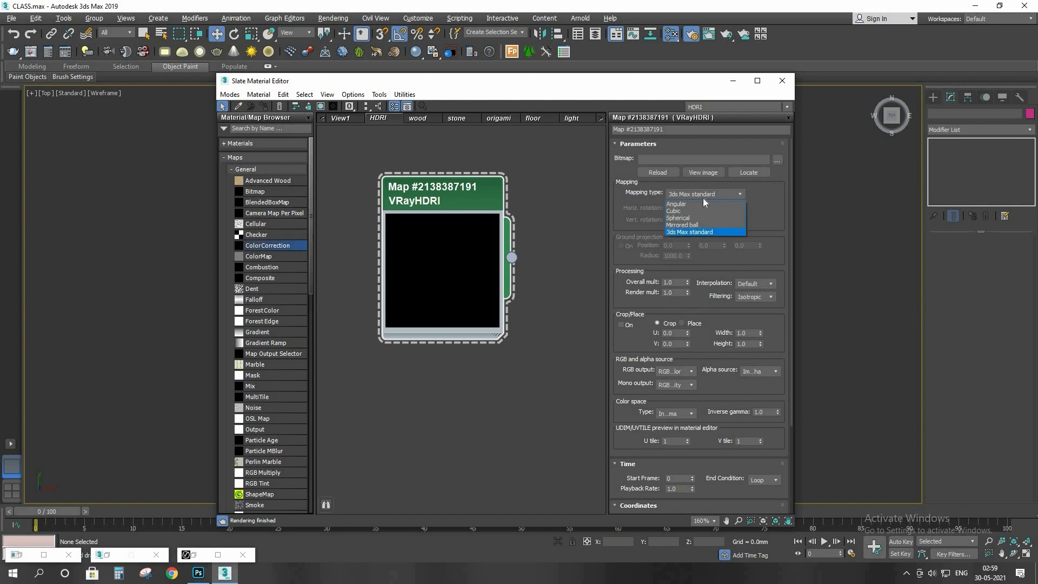
click(687, 218)
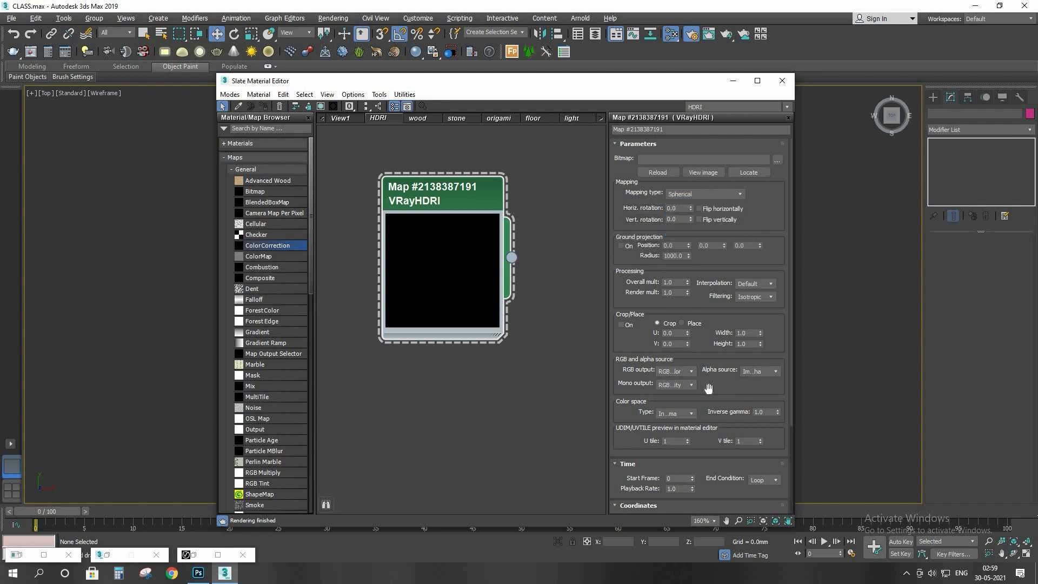
Step: Set the VRayHDRI map's coordinates to Environ with Spherical Environment mapping
scroll(721, 297, down, 1)
scroll(722, 298, down, 4)
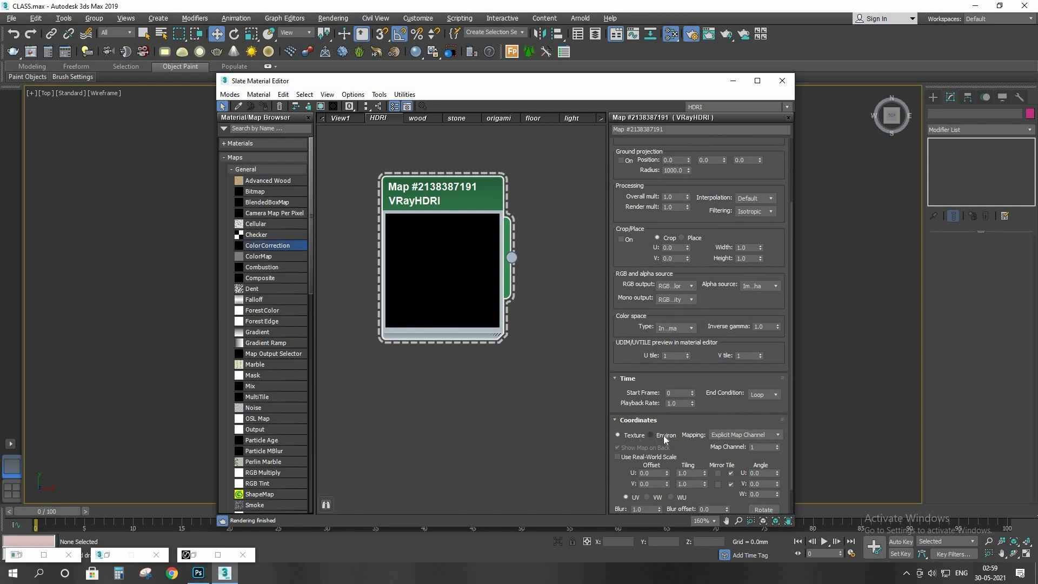
click(665, 437)
click(729, 436)
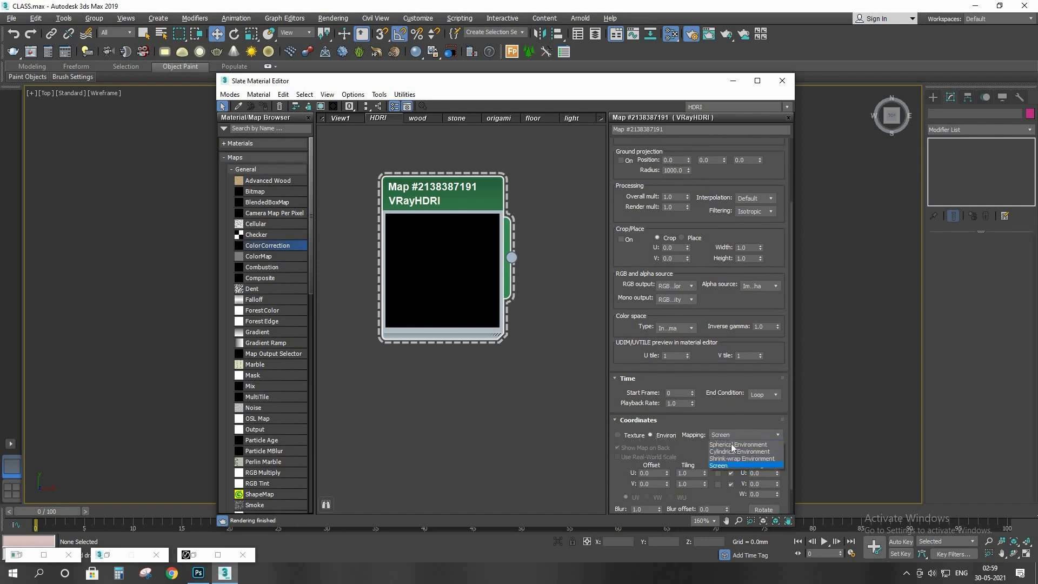
click(738, 443)
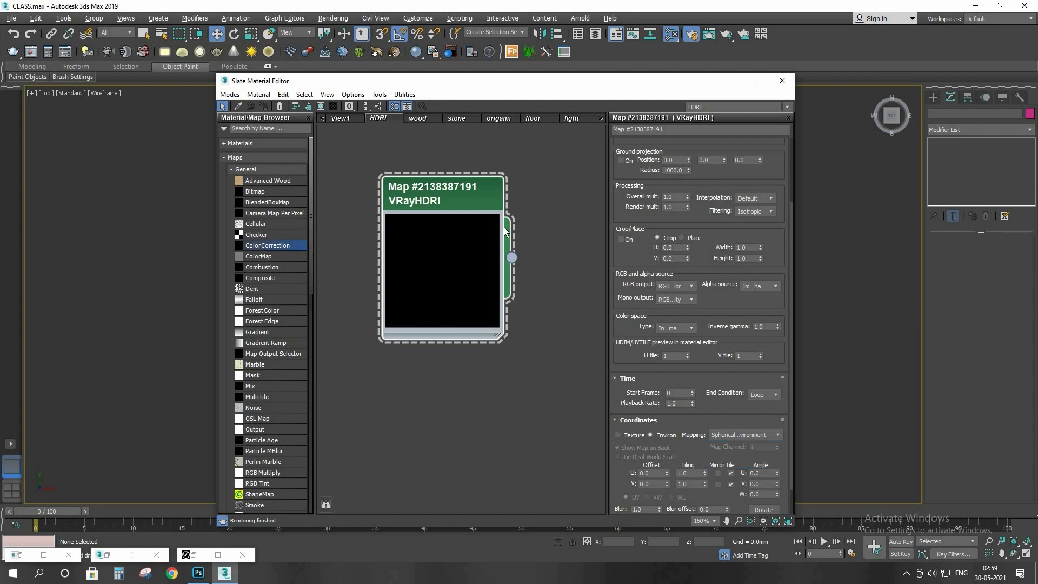
Step: Load the HDR image venice_dawn_1_2k from the TEXTURE folder as the VRayHDRI map's bitmap
scroll(481, 269, down, 3)
middle_drag(440, 276, 482, 271)
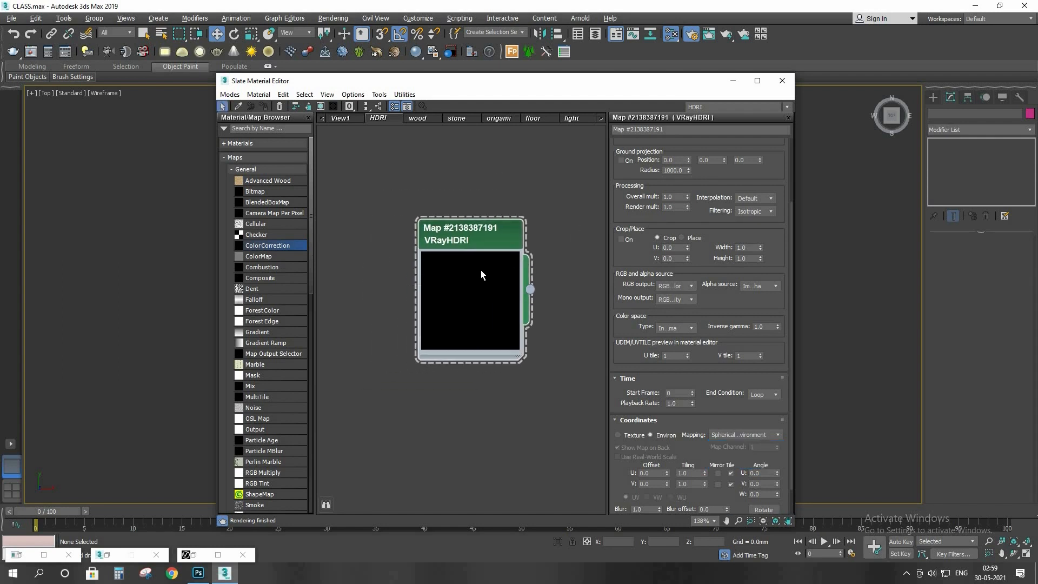
scroll(481, 271, up, 1)
scroll(481, 271, down, 1)
middle_drag(492, 314, 443, 314)
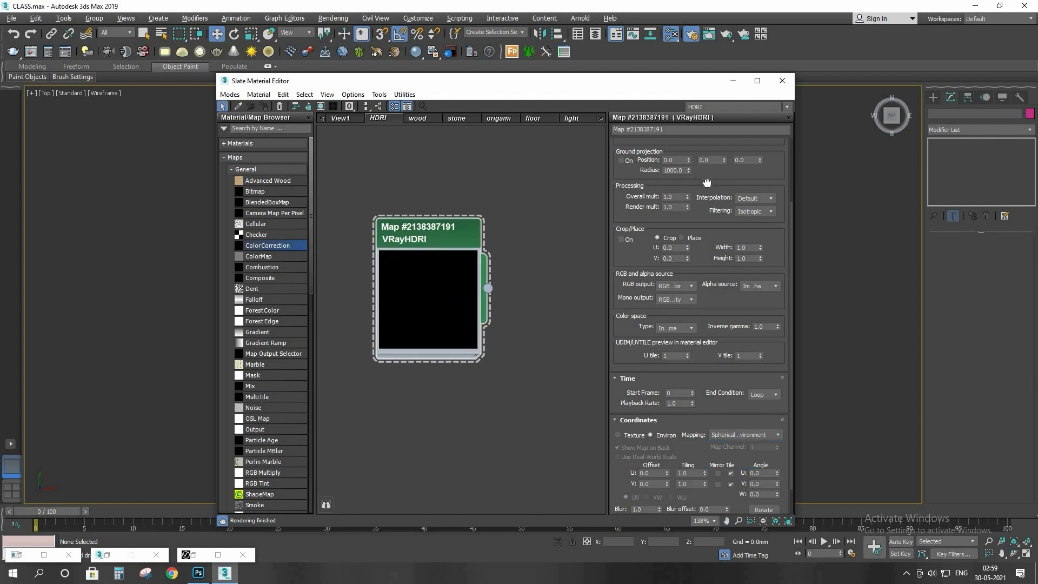
scroll(705, 181, up, 5)
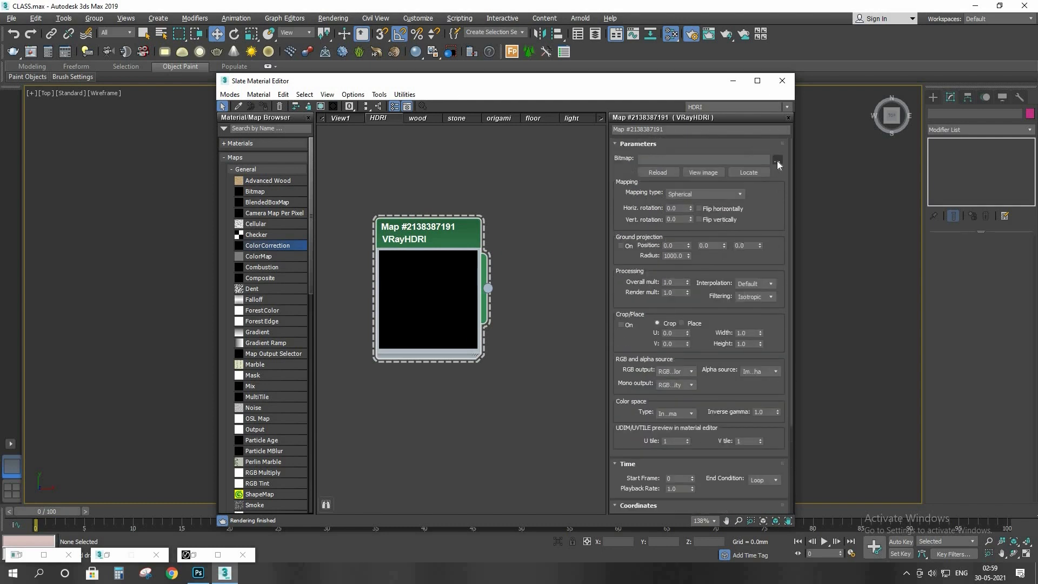
click(777, 161)
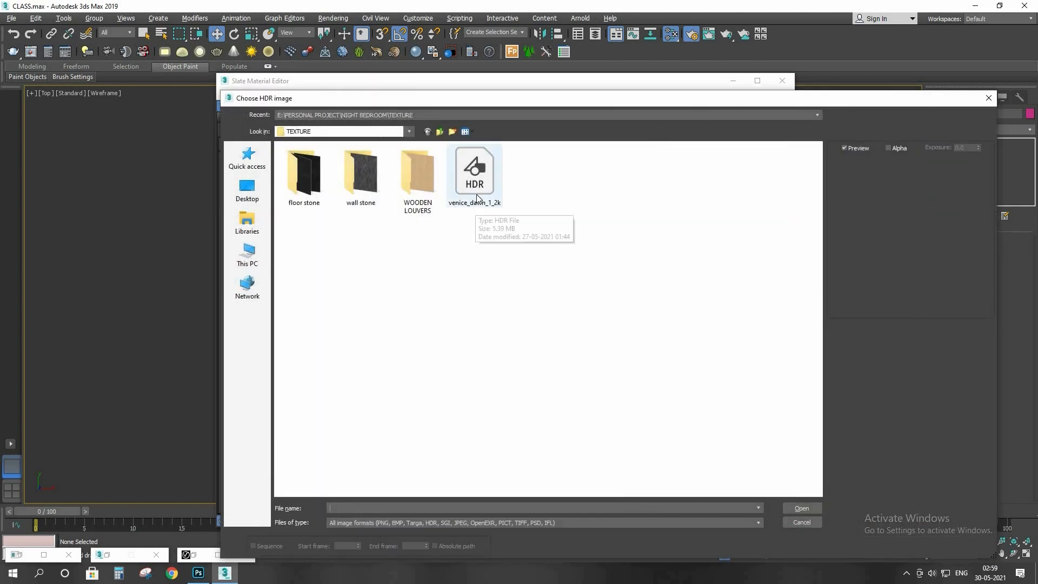
click(476, 194)
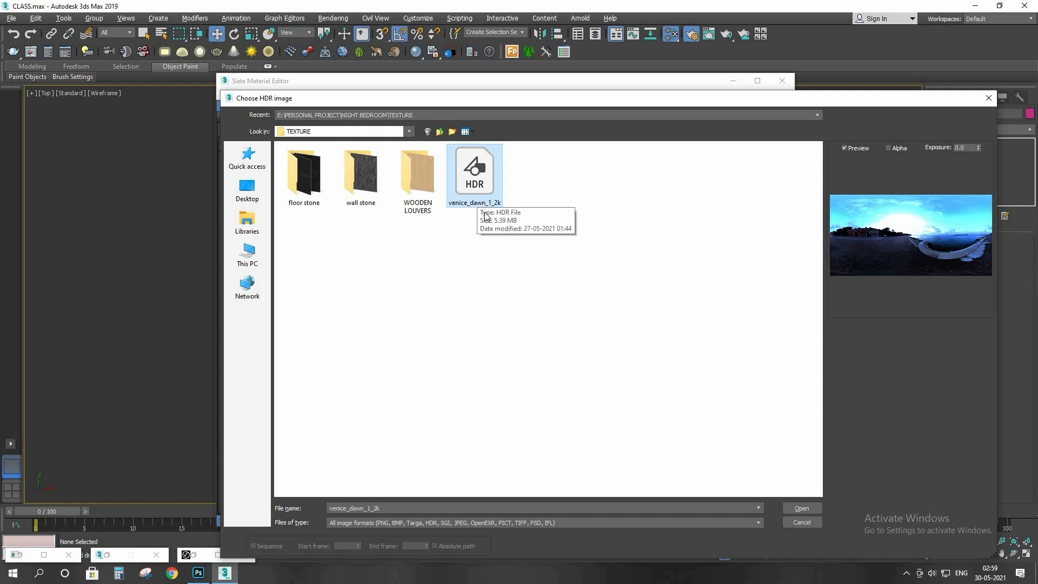
click(799, 508)
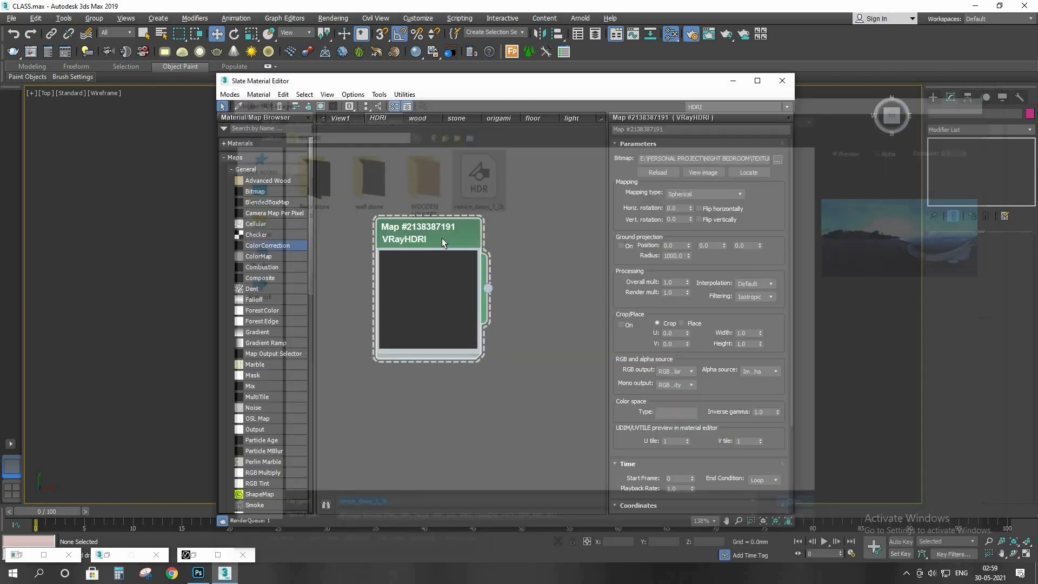
scroll(487, 323, down, 2)
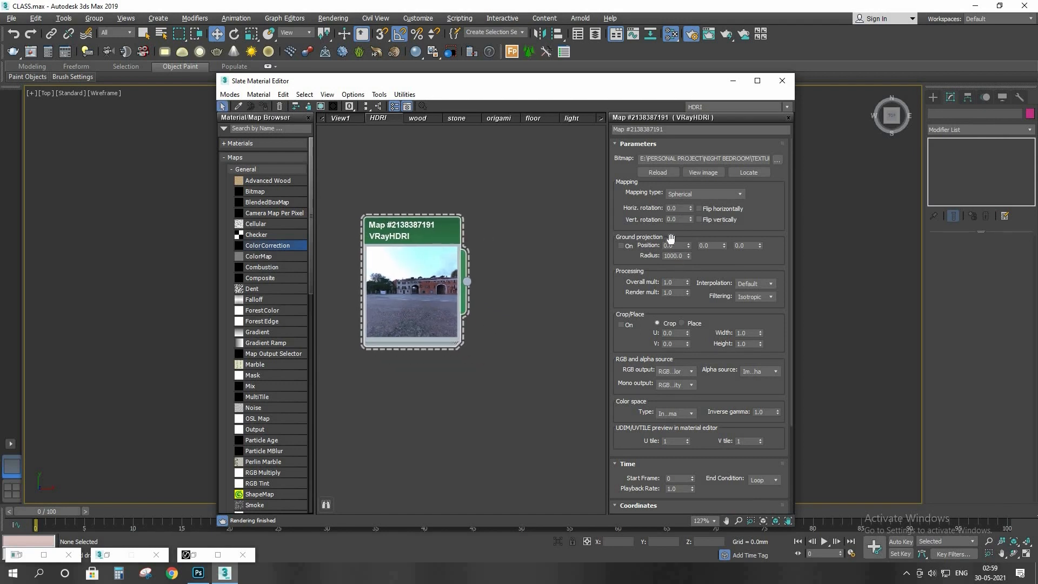
Step: Minimize the Slate Material Editor and open the Render Setup window
click(735, 81)
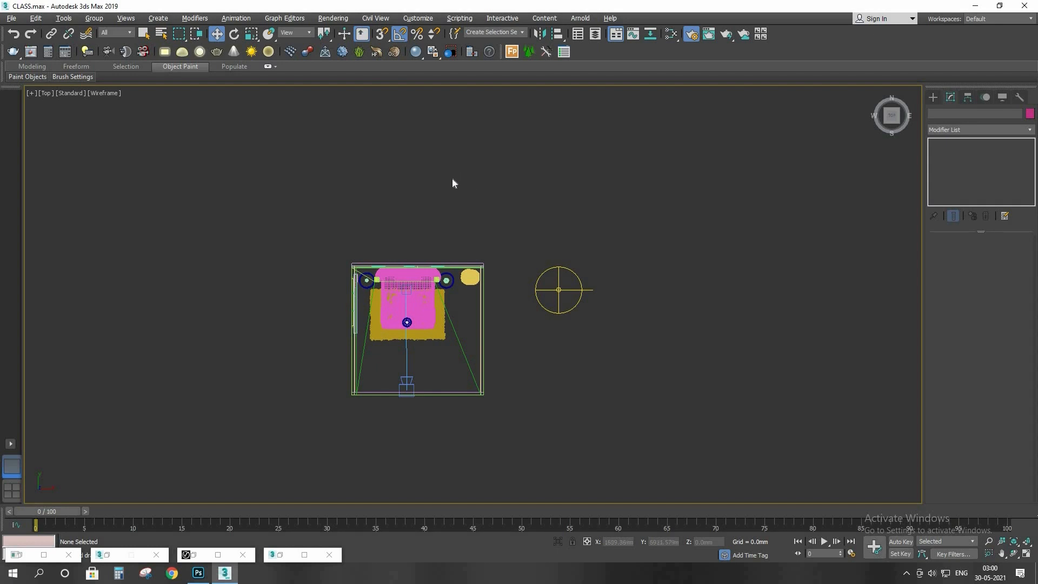
click(335, 18)
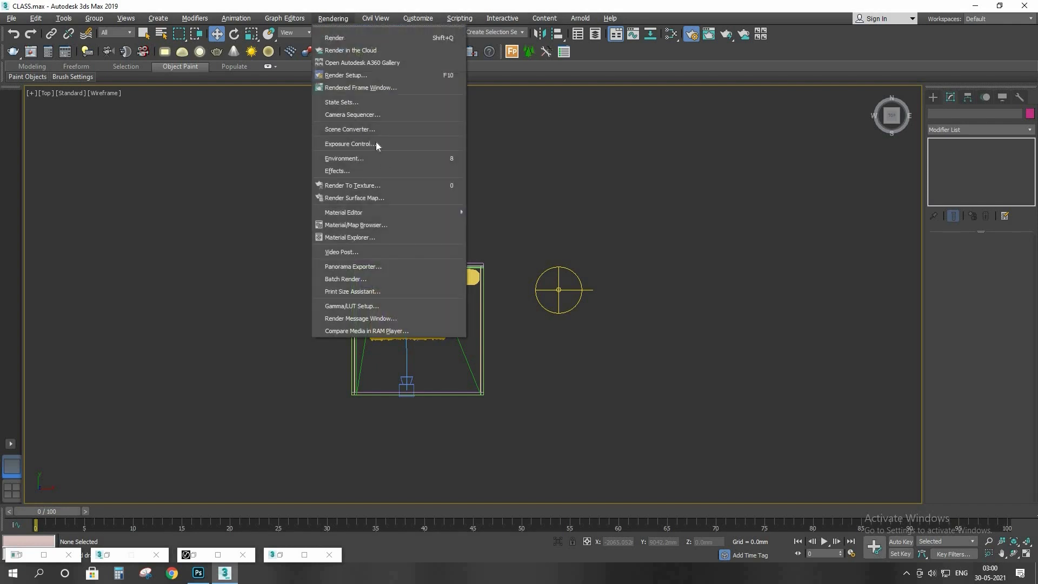
click(373, 75)
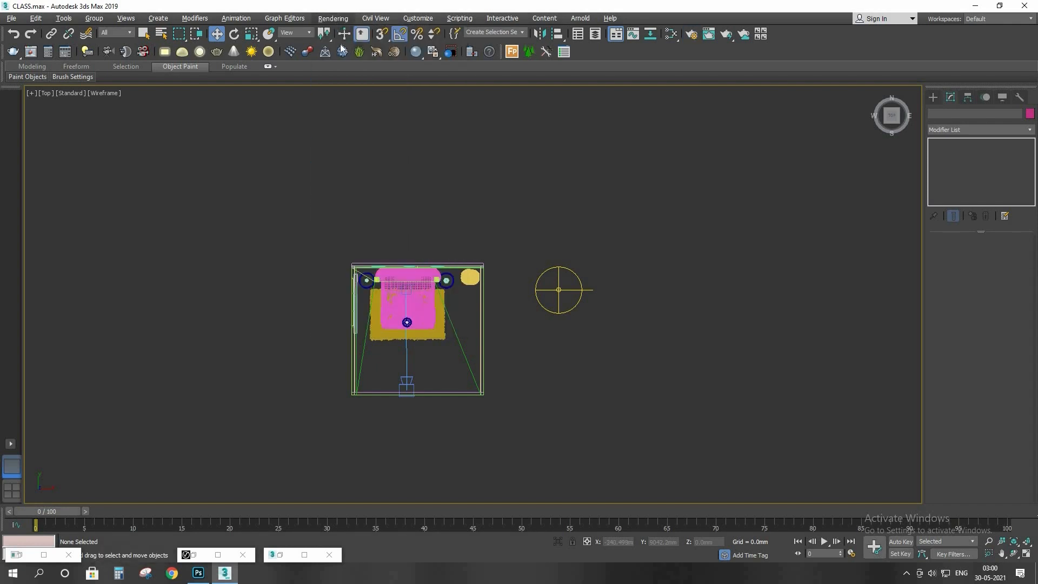
click(333, 18)
click(373, 75)
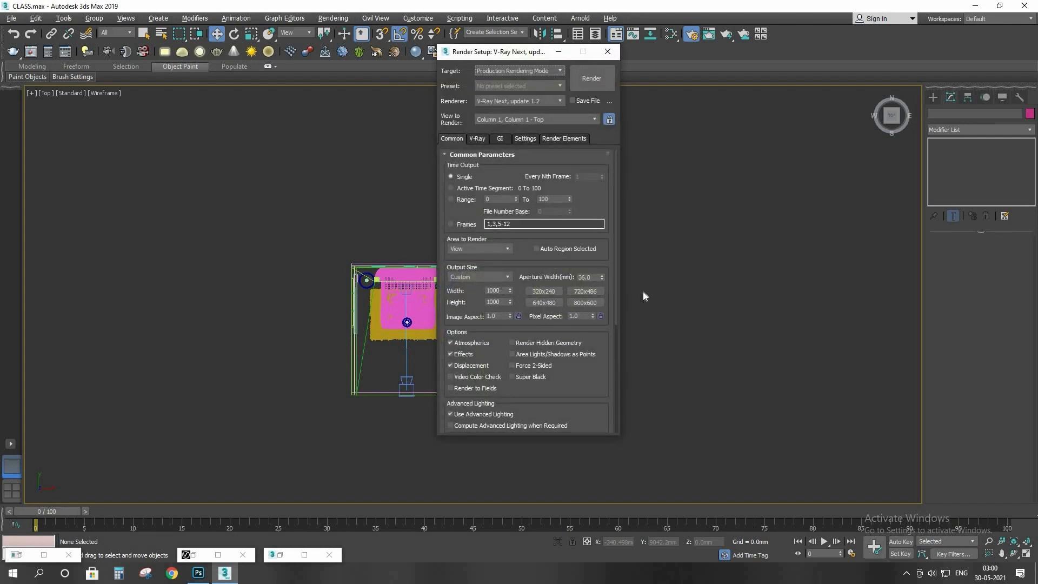
Step: Switch the viewport to the VRayCam001 camera view and reposition the Render Setup window over it
click(429, 365)
key(c)
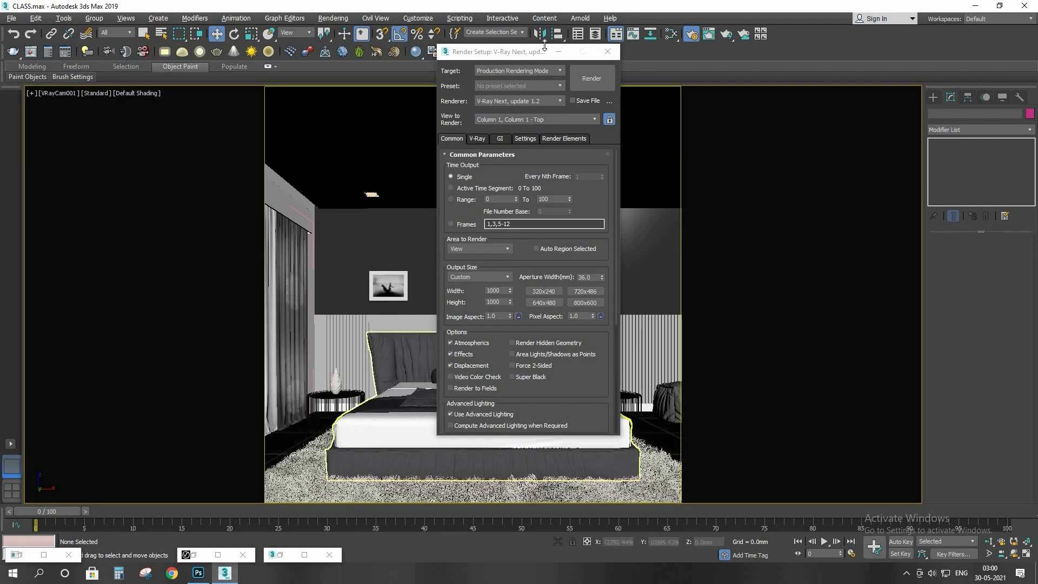
drag(544, 45, 828, 37)
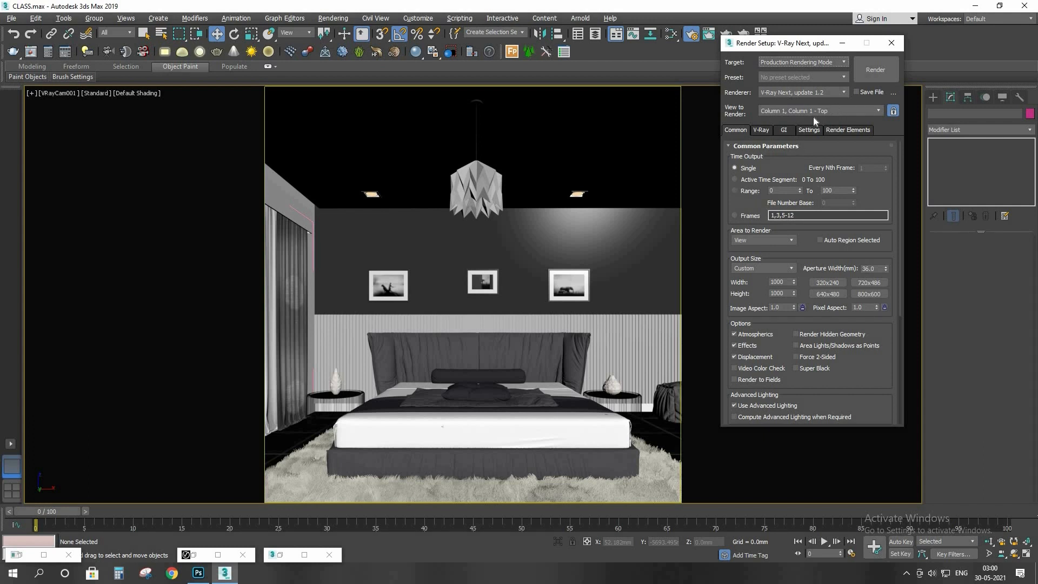
drag(757, 46, 593, 67)
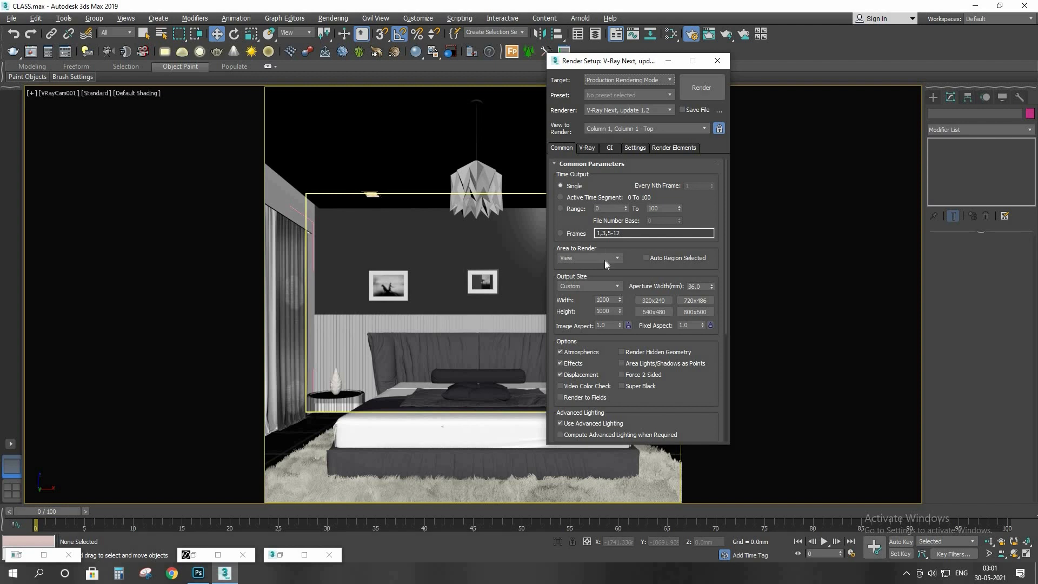
Step: Review the V-Ray global switches and the image sampler type options in the render settings
click(588, 148)
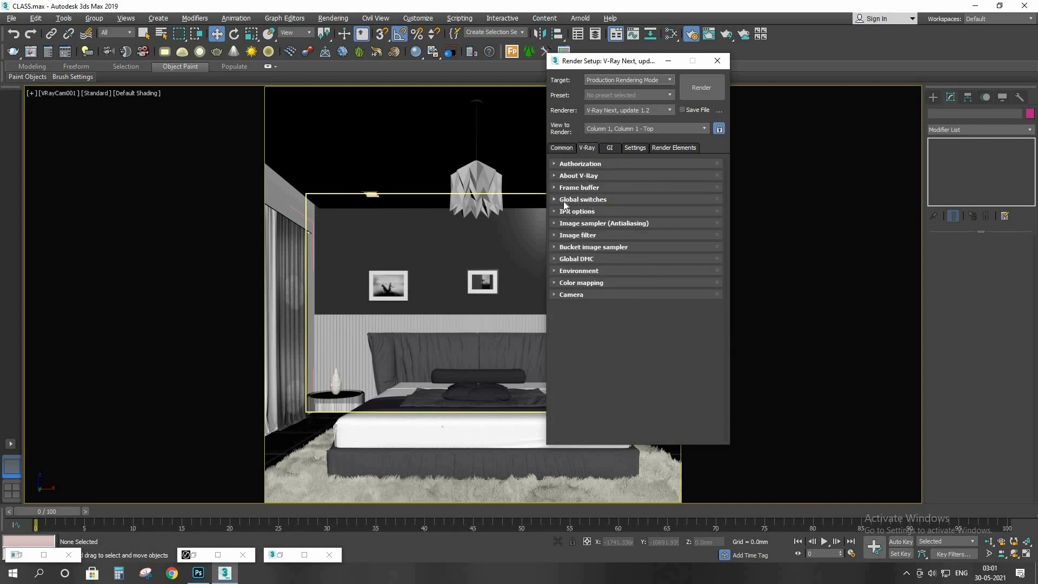
click(587, 199)
click(600, 199)
click(621, 223)
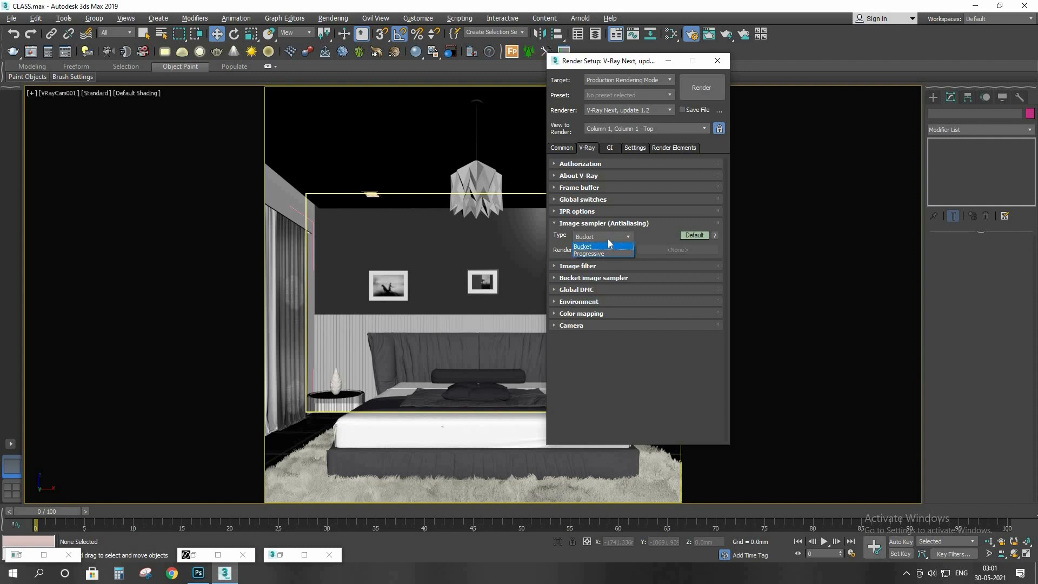
click(608, 237)
click(627, 240)
click(600, 223)
Step: Try the Sharp Quadratic and Area image filters and set the filter back to Mitchell-Netravali
click(606, 234)
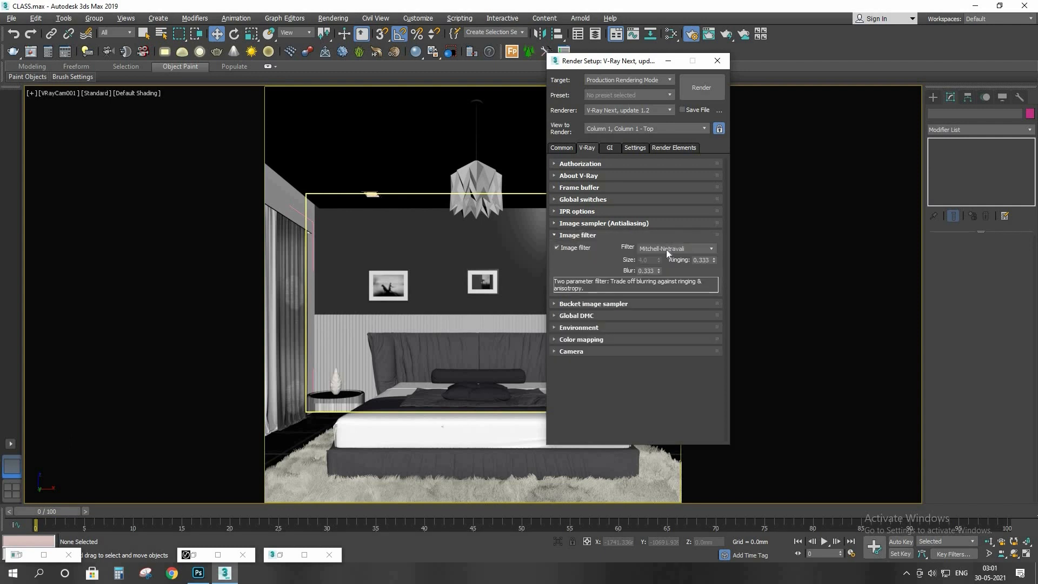
click(667, 249)
click(664, 266)
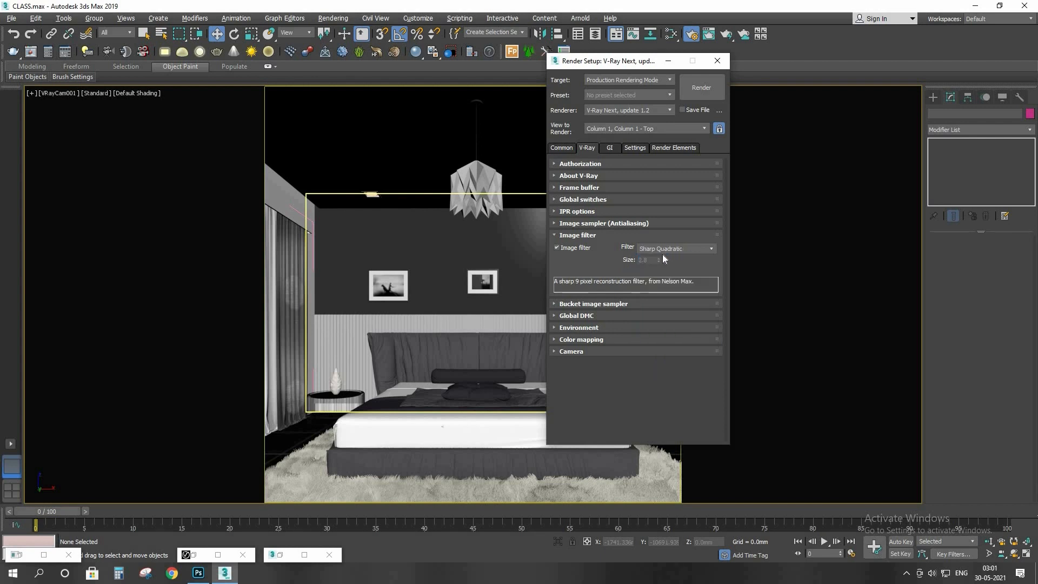
click(662, 251)
click(661, 258)
click(662, 248)
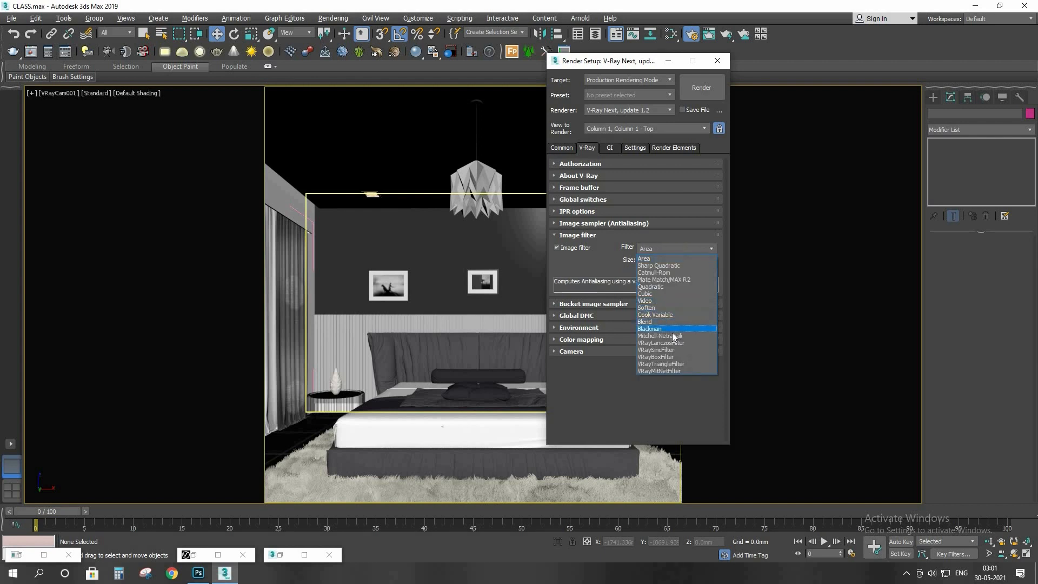
click(673, 336)
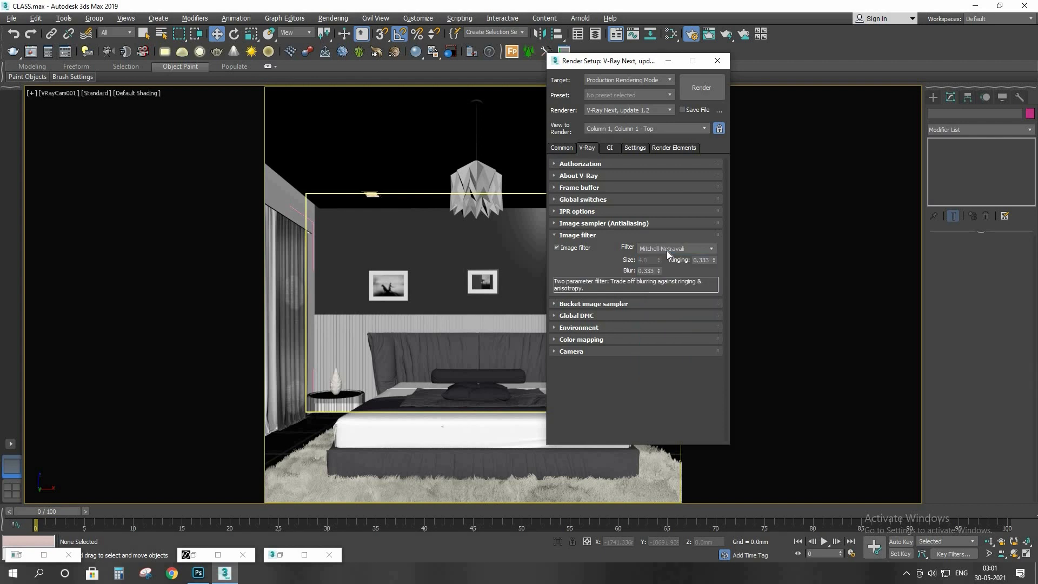
click(667, 251)
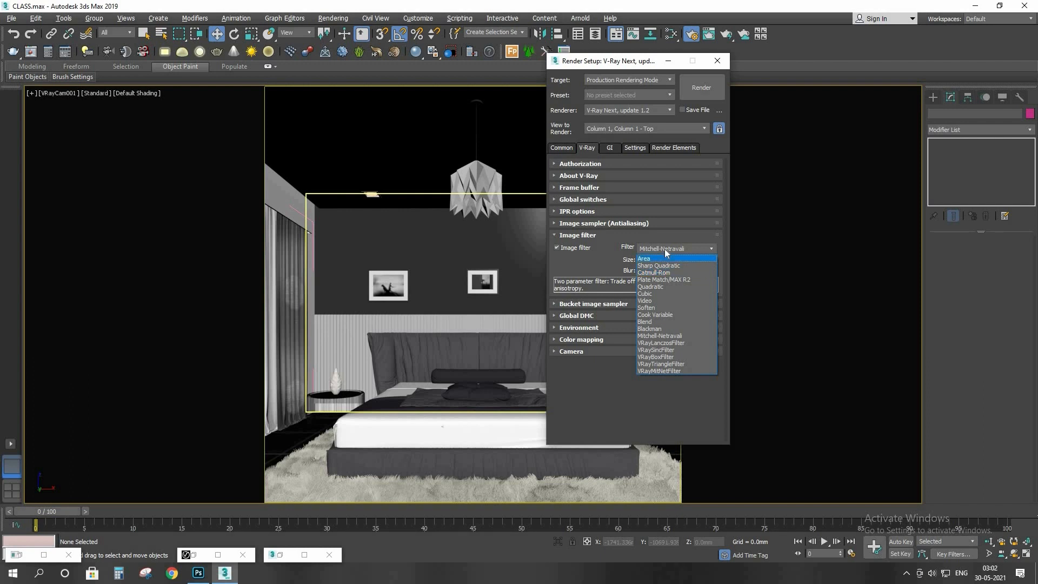
click(665, 250)
click(602, 239)
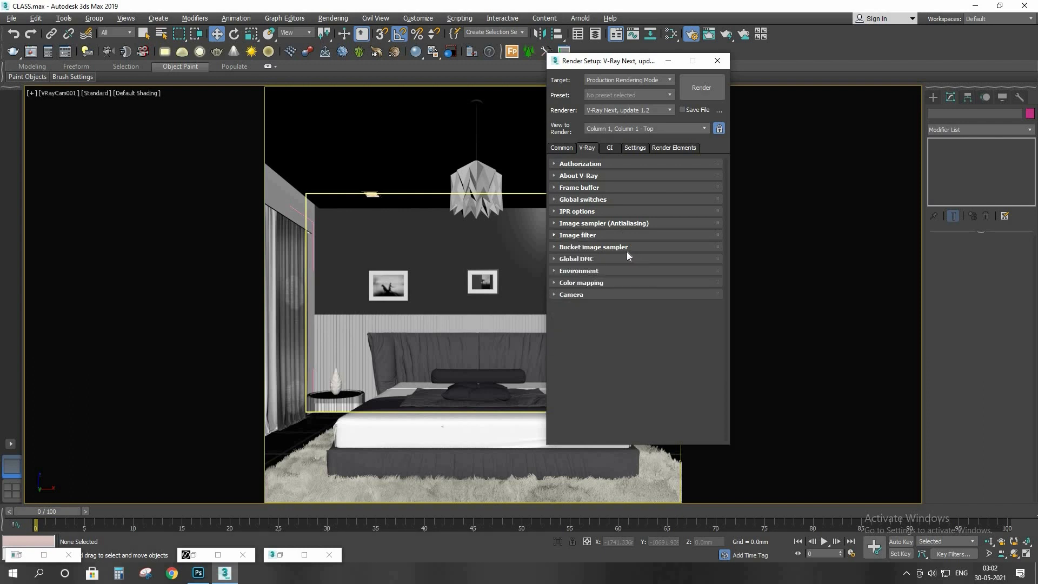
Step: Review the V-Ray bucket image sampler, Global DMC and color mapping settings
click(593, 247)
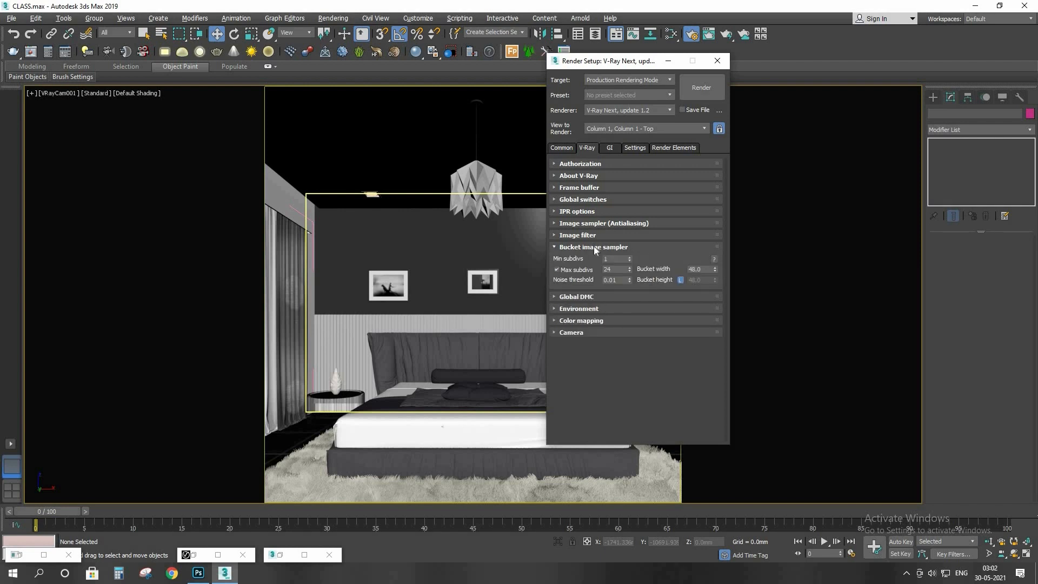
click(593, 246)
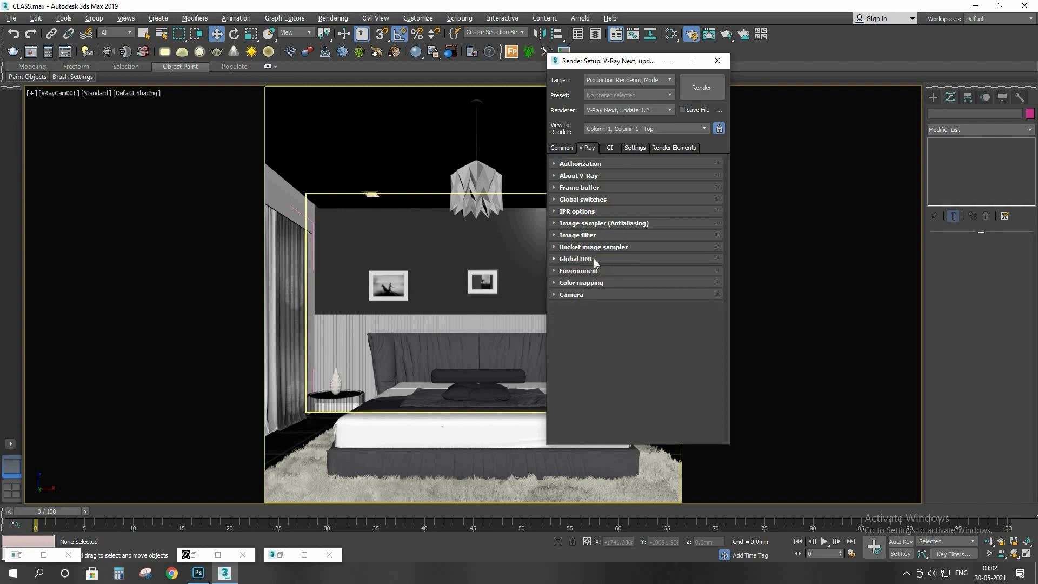
click(594, 259)
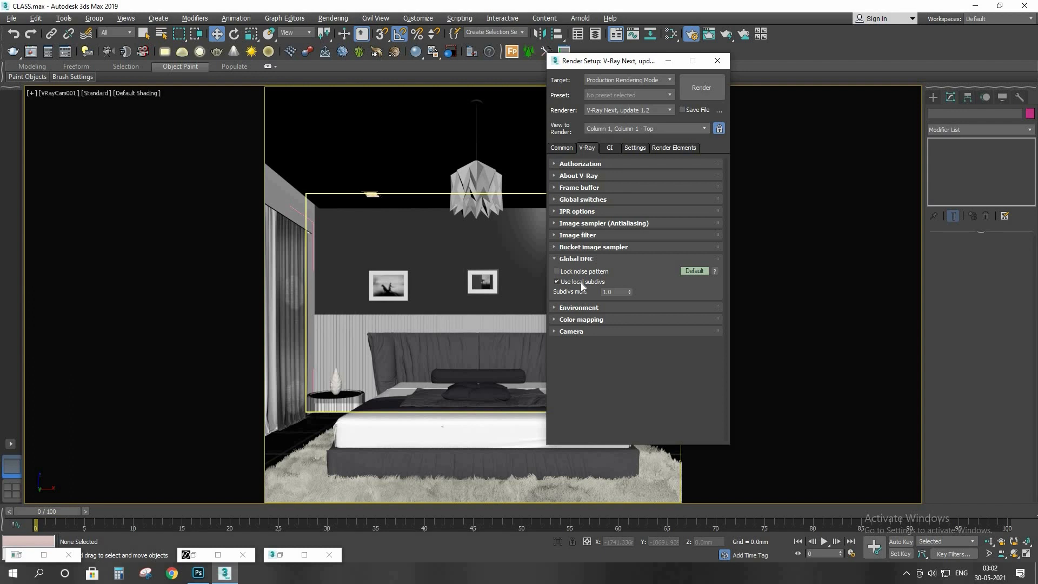
click(619, 260)
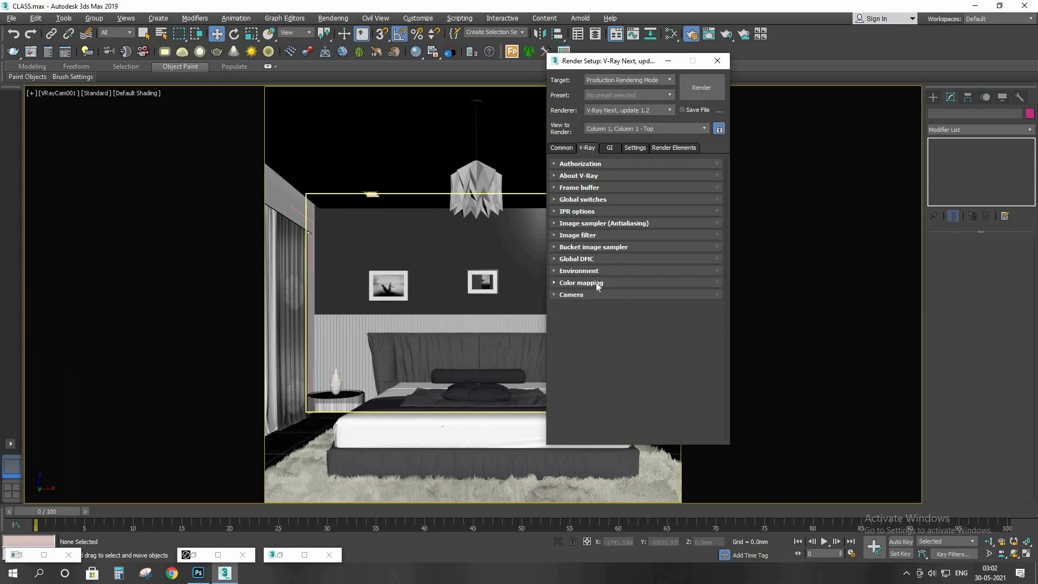
click(597, 283)
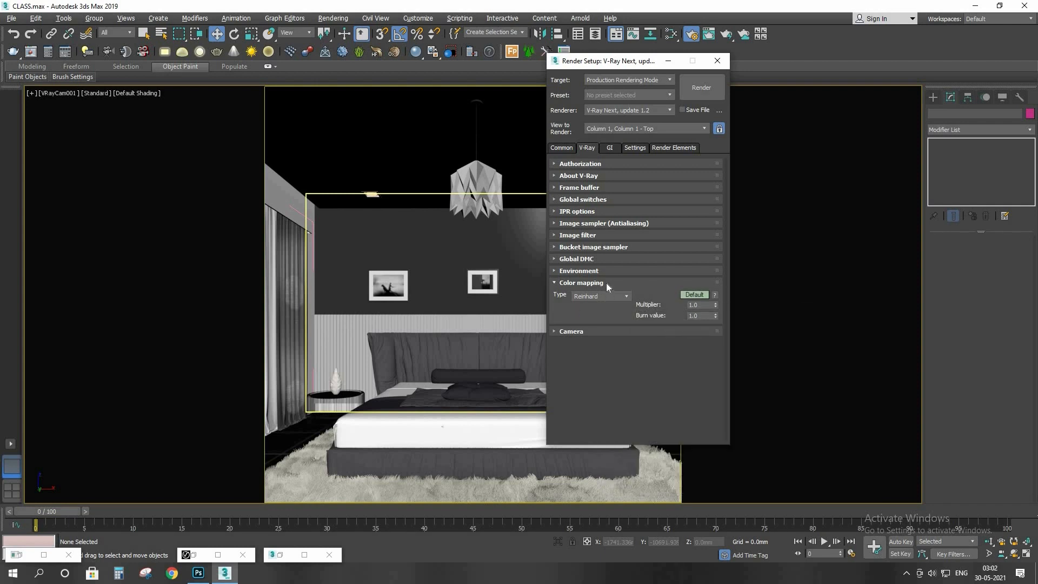
click(606, 283)
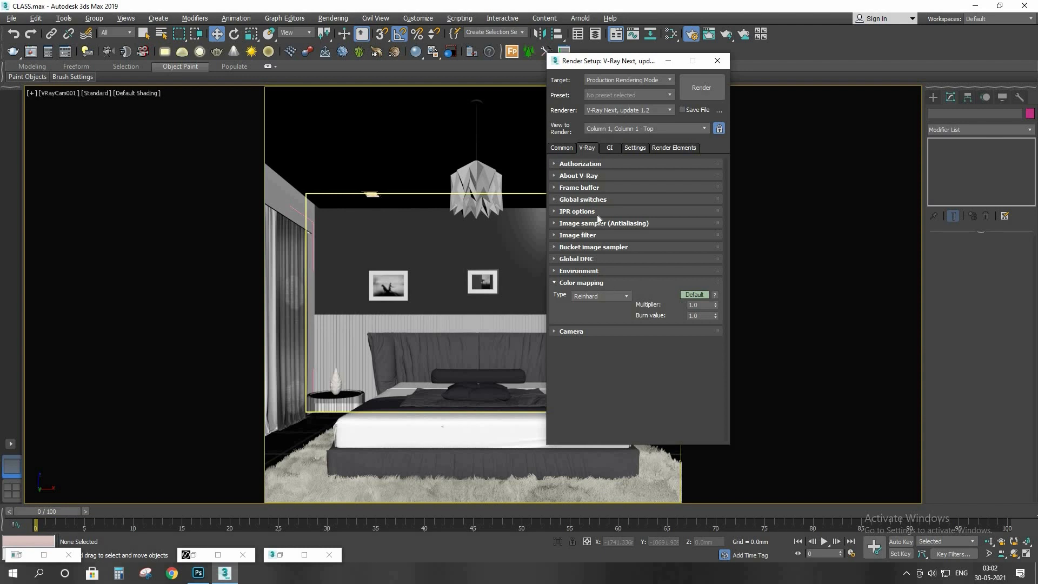
Step: Review the primary and secondary engine options in the V-Ray global illumination settings, keeping Irradiance map as the primary engine
click(609, 148)
click(605, 163)
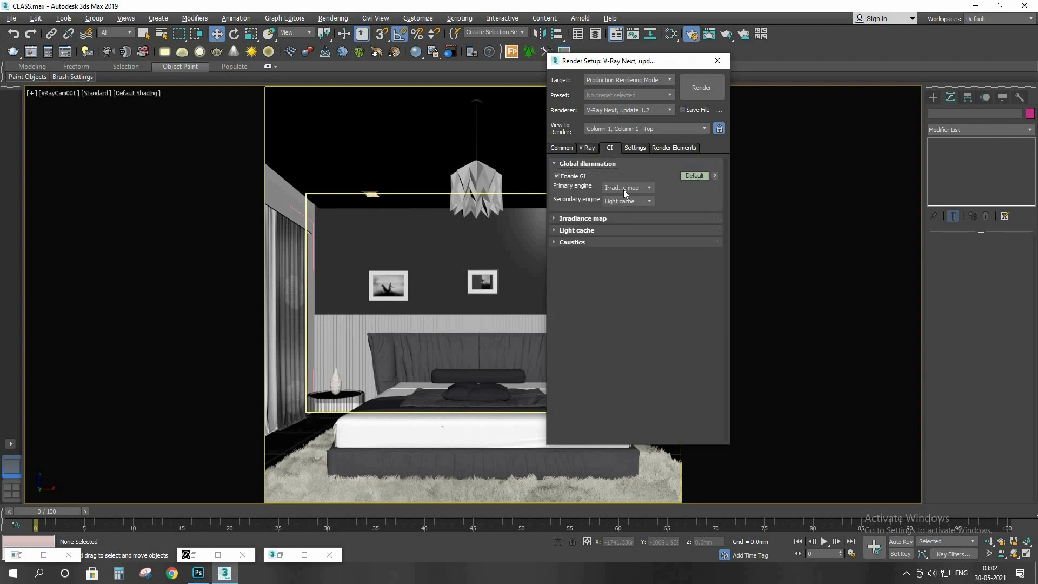
click(624, 189)
click(624, 205)
click(624, 187)
click(624, 196)
click(609, 165)
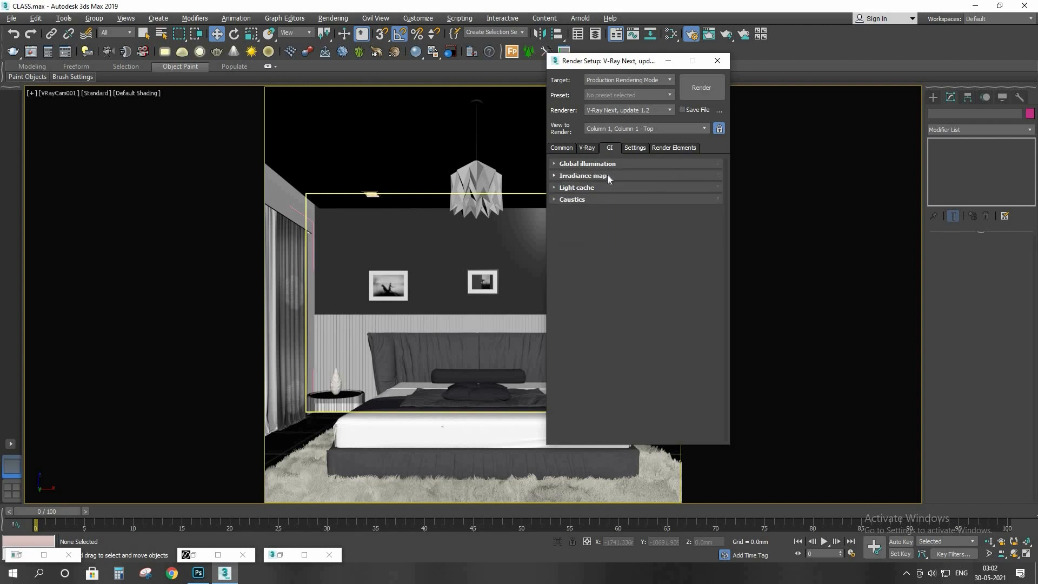
Step: Review the irradiance map presets and keep the Very low preset
click(607, 175)
click(631, 187)
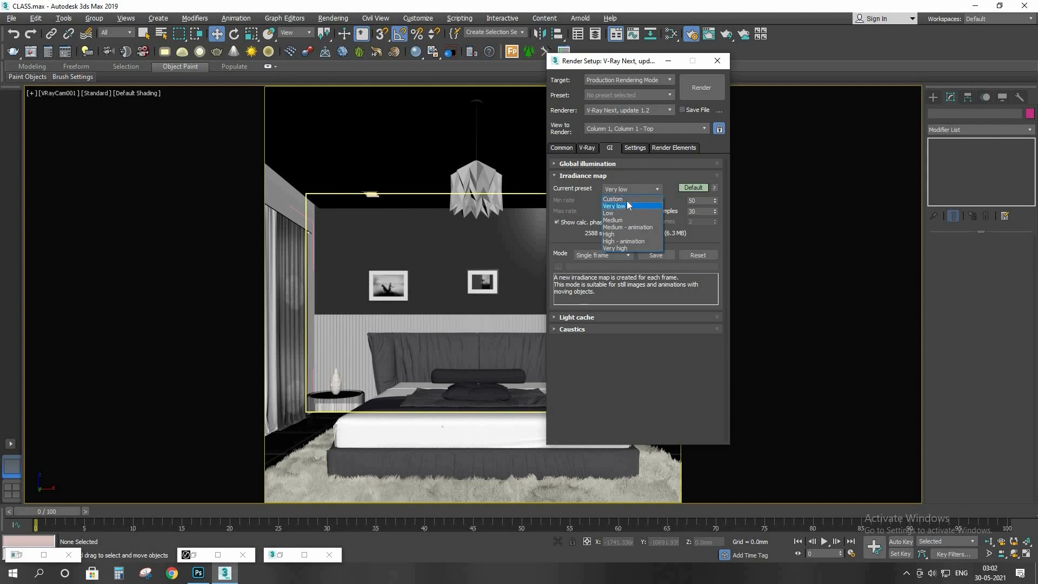
click(628, 193)
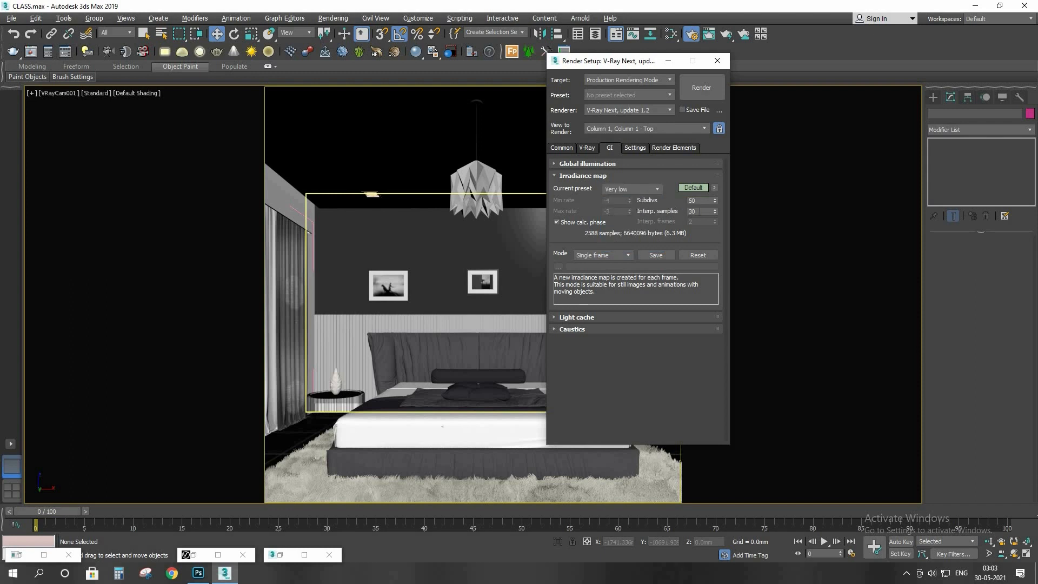
click(634, 175)
Step: Try 1000 subdivisions for the light cache and set them back to 400
click(603, 188)
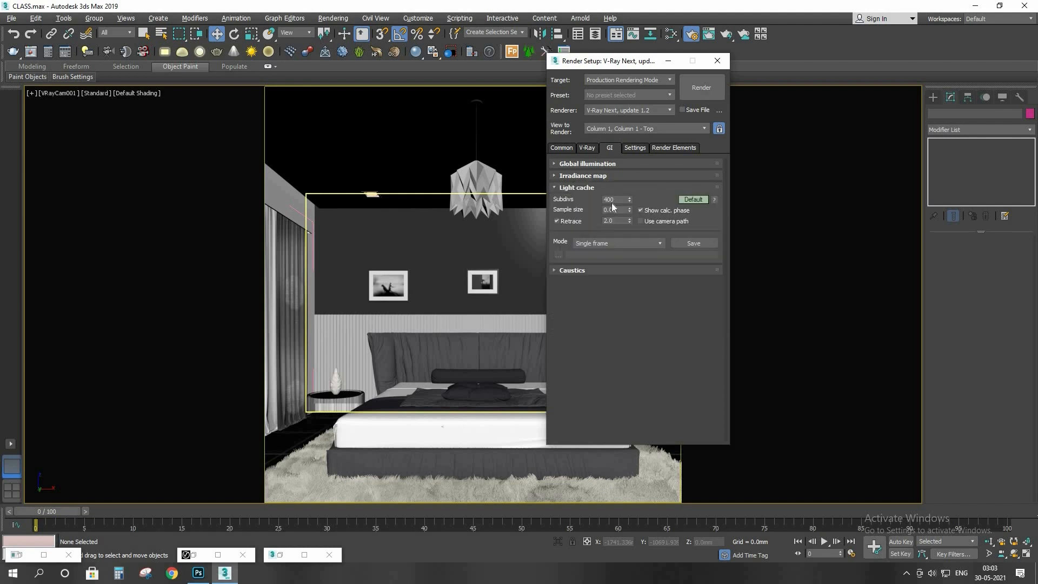
double_click(609, 199)
text(1000)
key(Return)
text(400)
click(595, 187)
Step: Check the V-Ray system settings, render elements and common output parameters, and minimise the Render Setup window
click(635, 149)
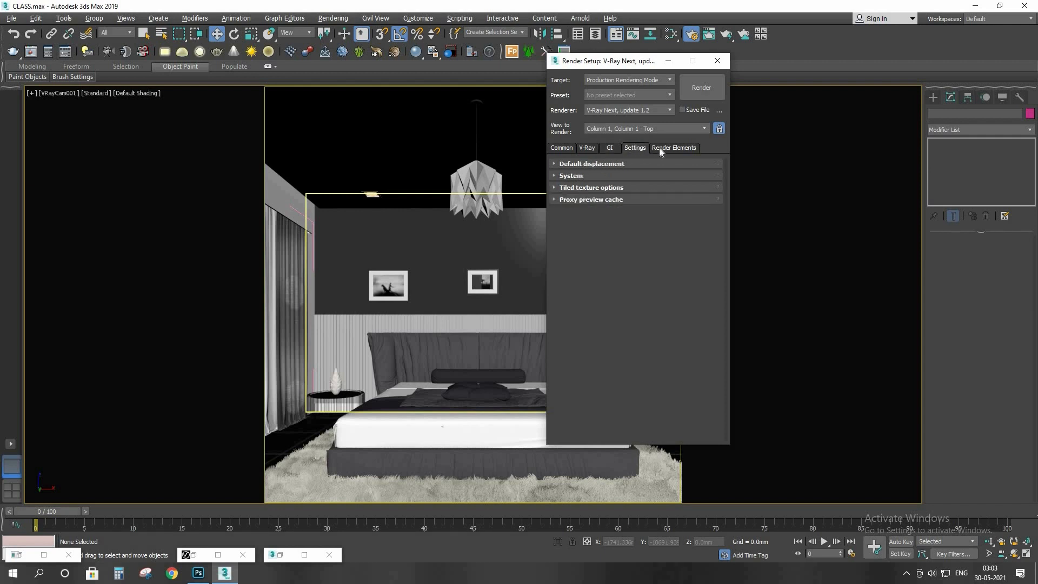
click(660, 148)
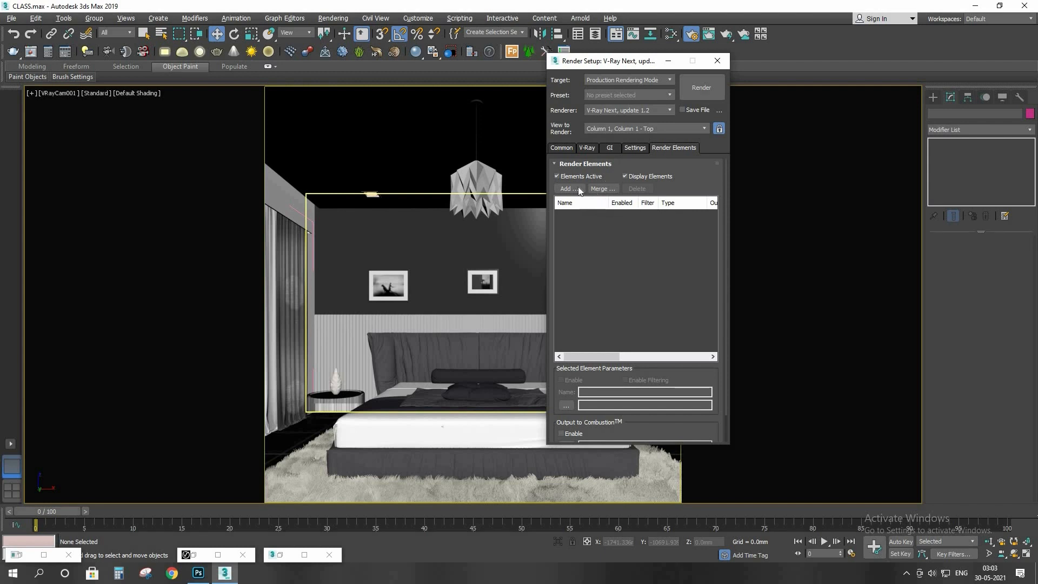
click(569, 149)
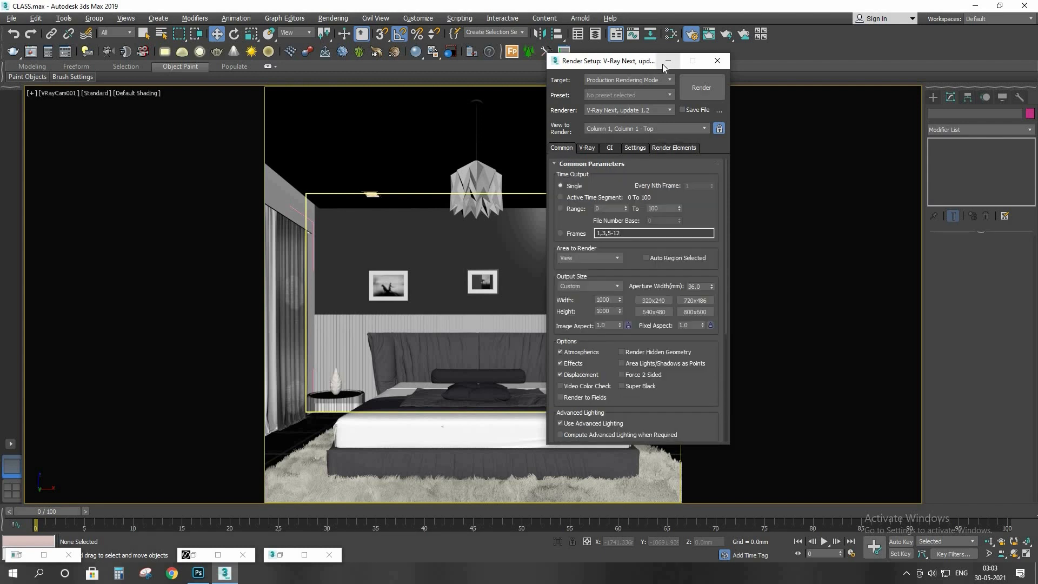
click(668, 60)
Step: Switch from the camera view to a maximised top view with nothing selected
click(474, 192)
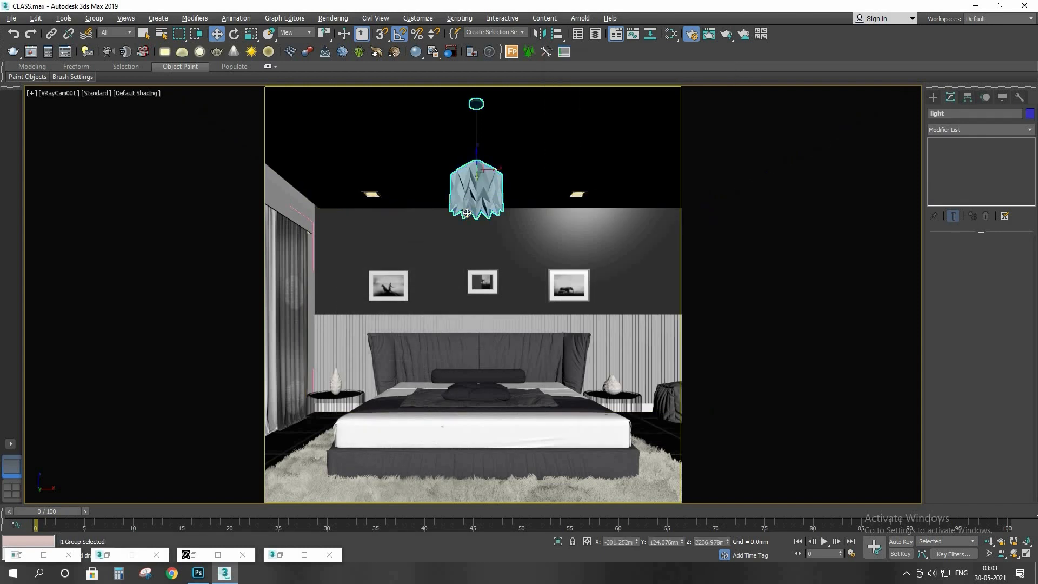
click(463, 412)
key(alt+w)
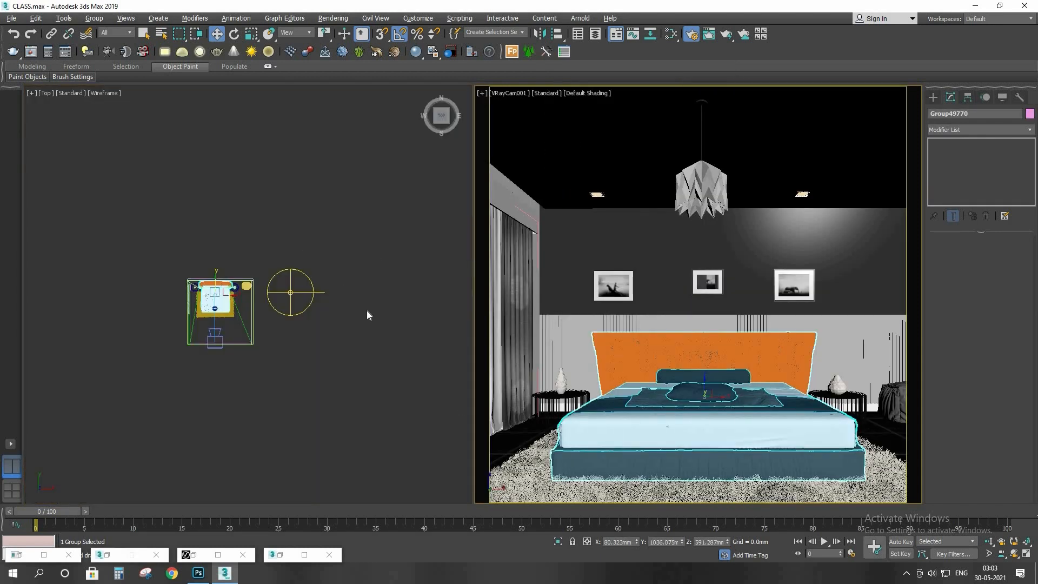
click(381, 304)
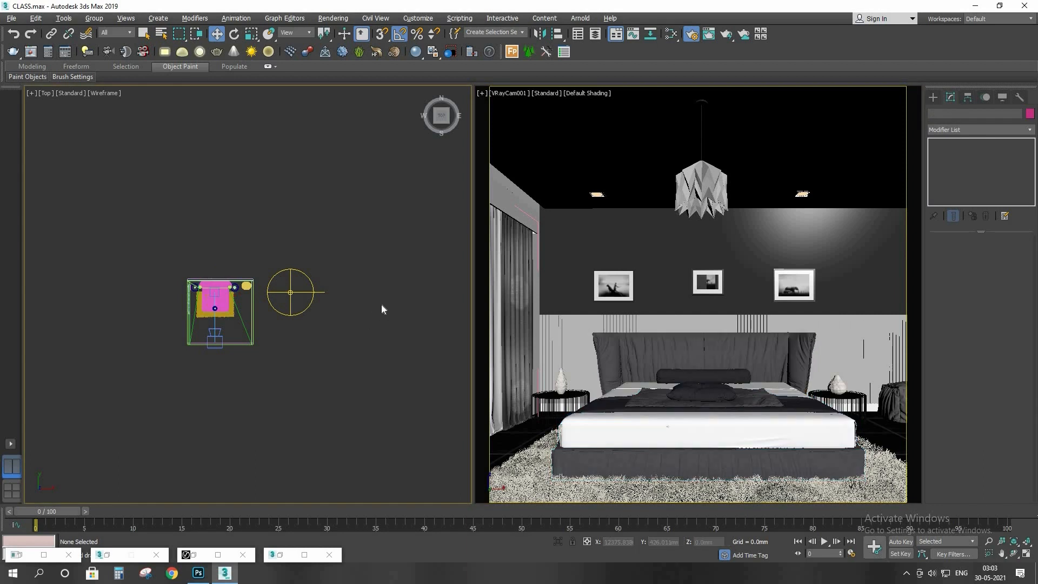
key(alt+w)
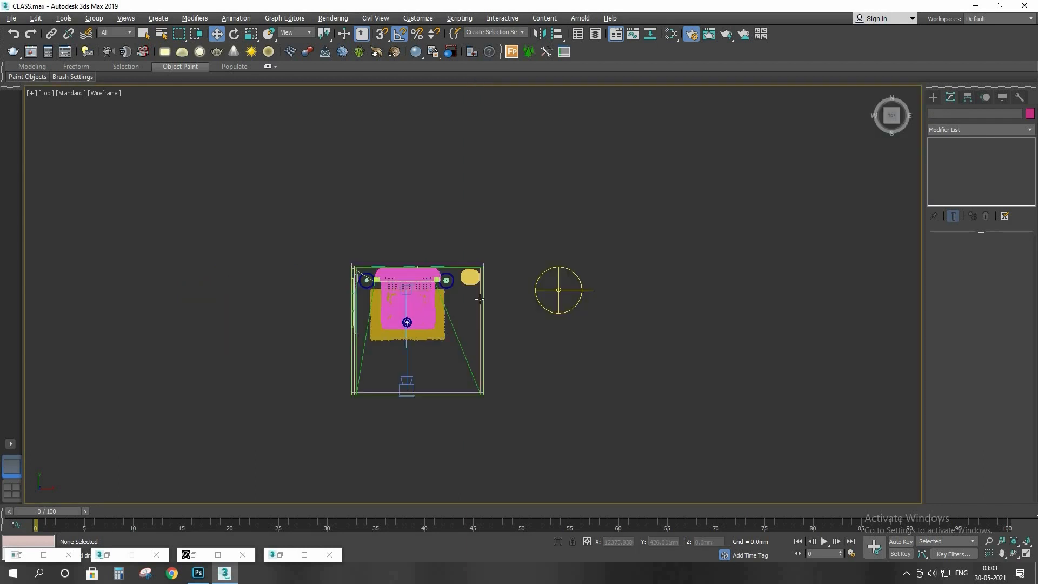
Step: Assign the VRayHDRI map from the Slate Material Editor to the dome light's texture slot as an instance
click(559, 287)
key(m)
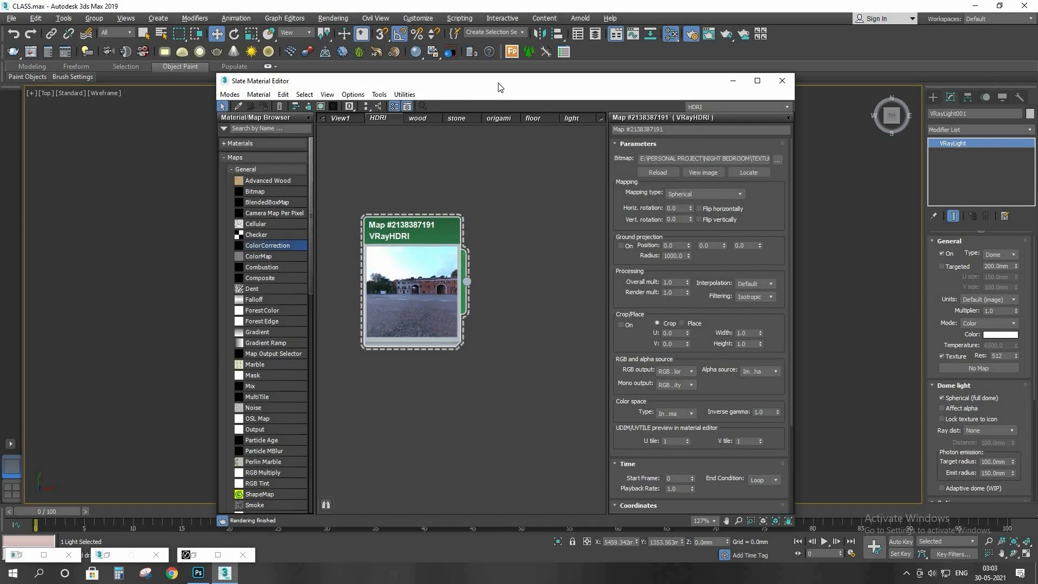
drag(498, 86, 251, 79)
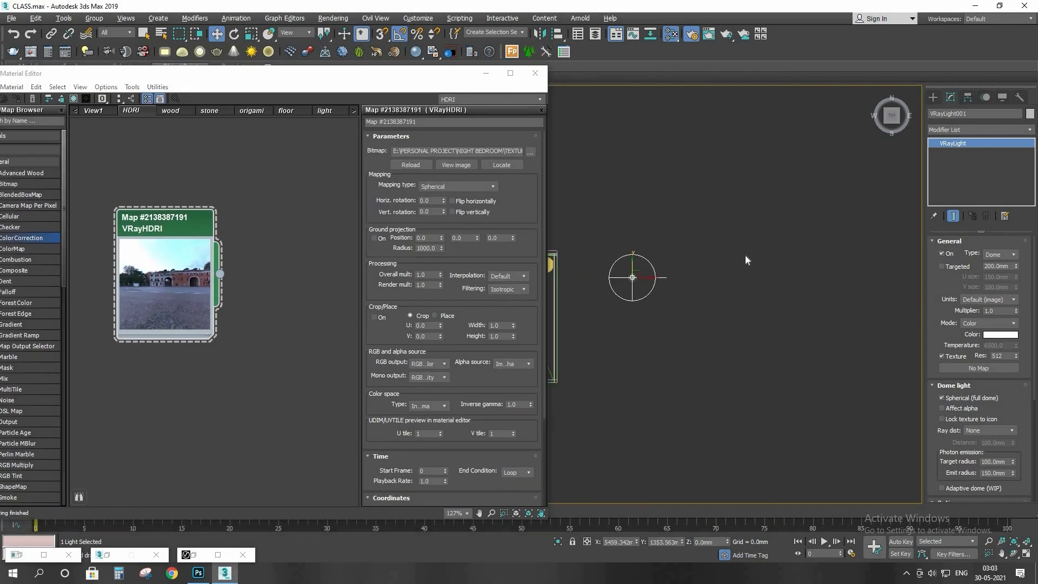
middle_drag(745, 256, 752, 252)
drag(220, 274, 946, 368)
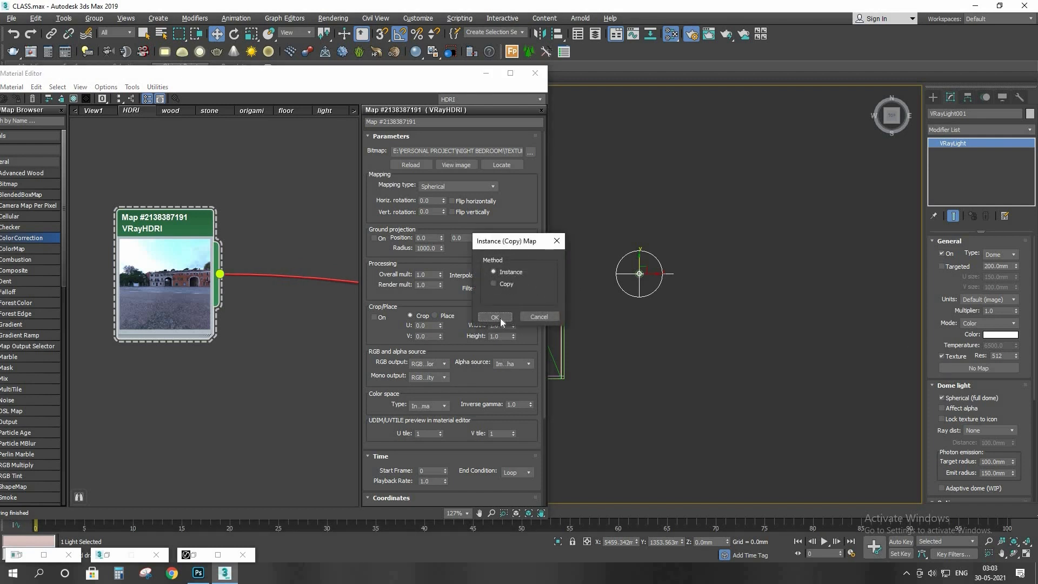
click(501, 318)
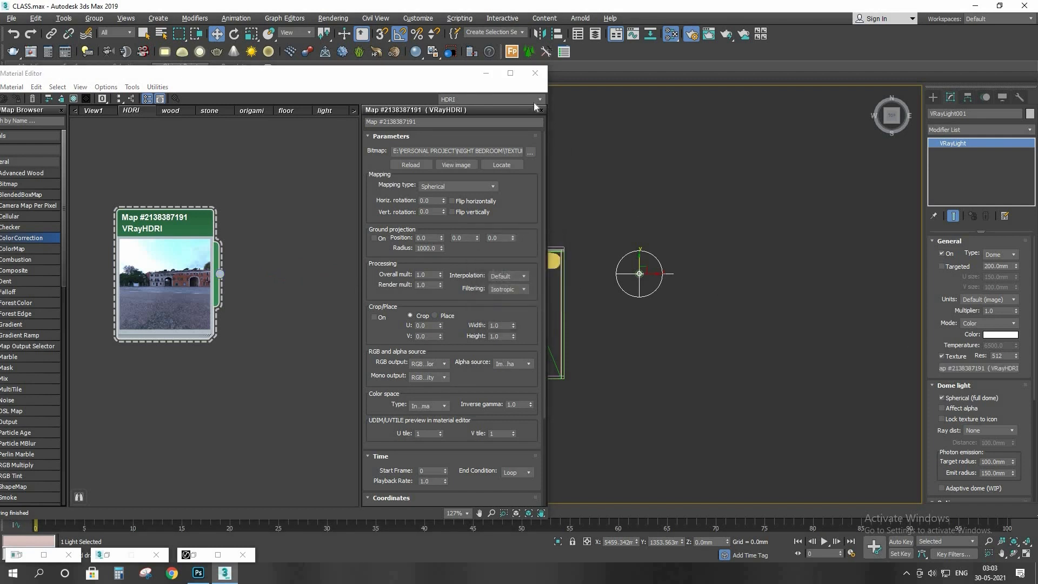
click(485, 73)
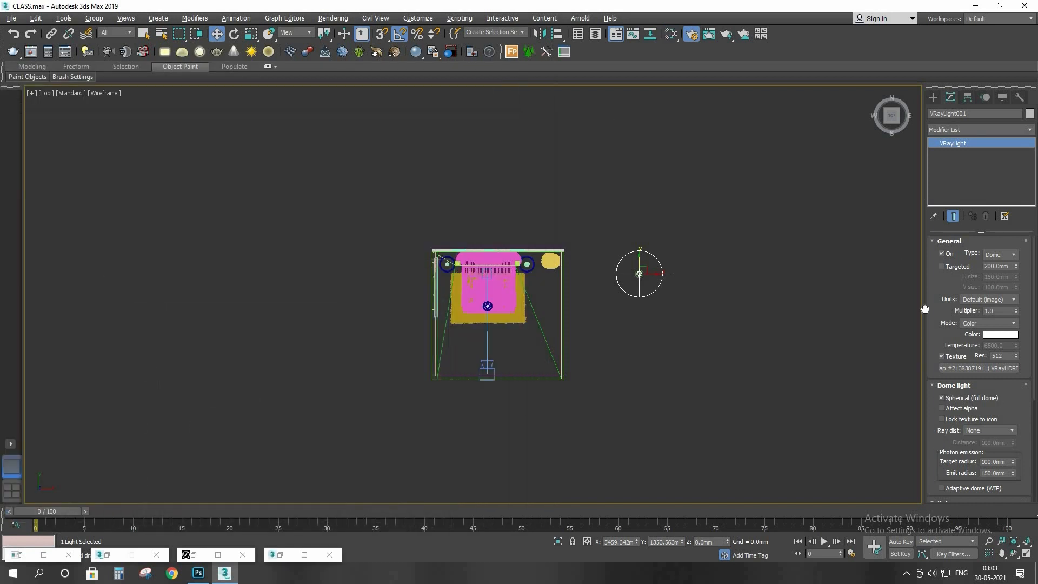
Step: Check the dome light's options and maximise the VRayCam001 camera view
scroll(925, 309, down, 5)
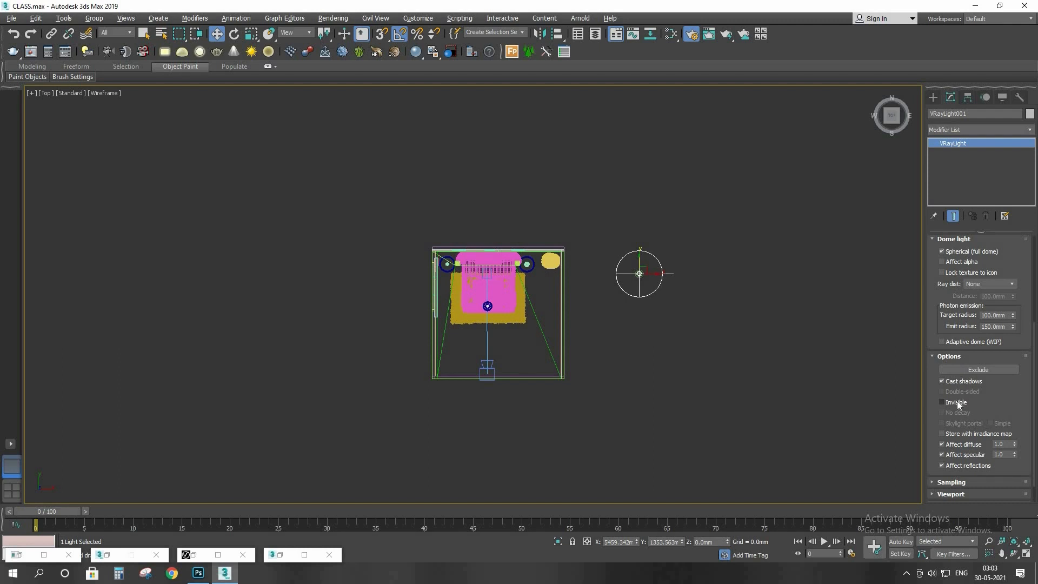
click(648, 387)
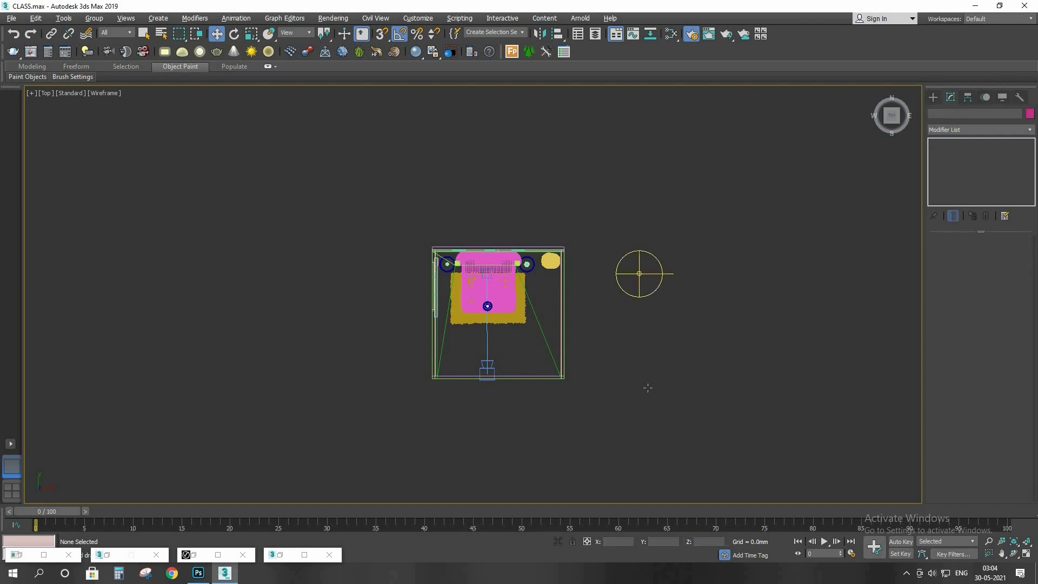
key(alt+w)
click(665, 280)
key(alt+w)
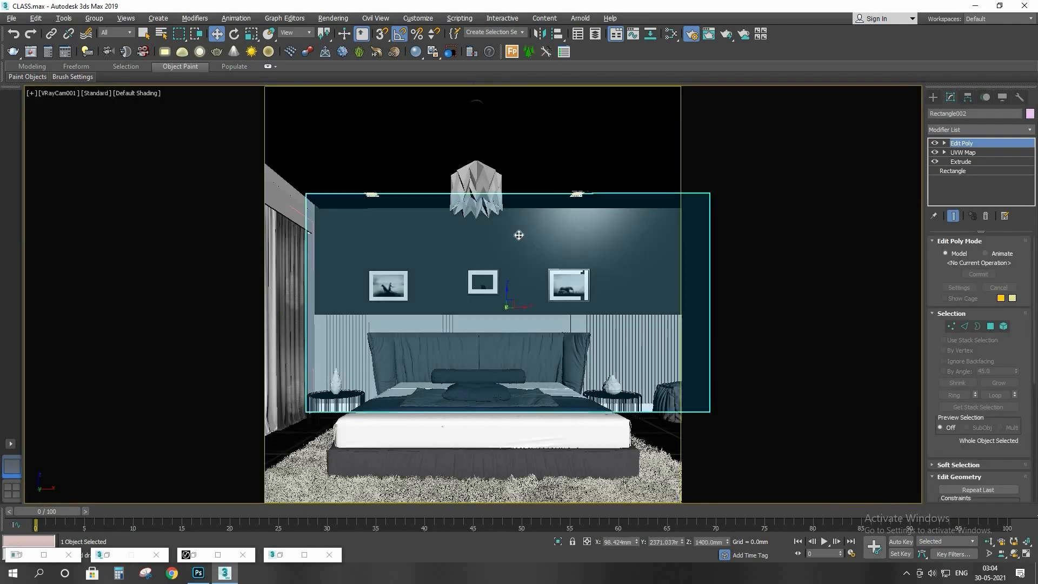
Step: Open the V-Ray frame buffer, hide its color corrections, and start an interactive render of the camera view
right_click(518, 234)
click(552, 360)
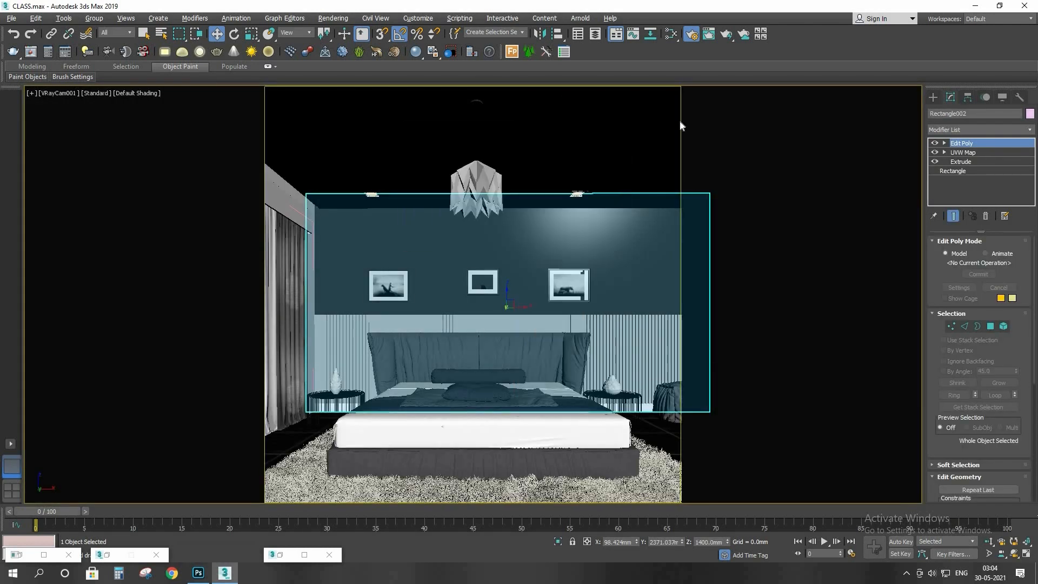
click(441, 363)
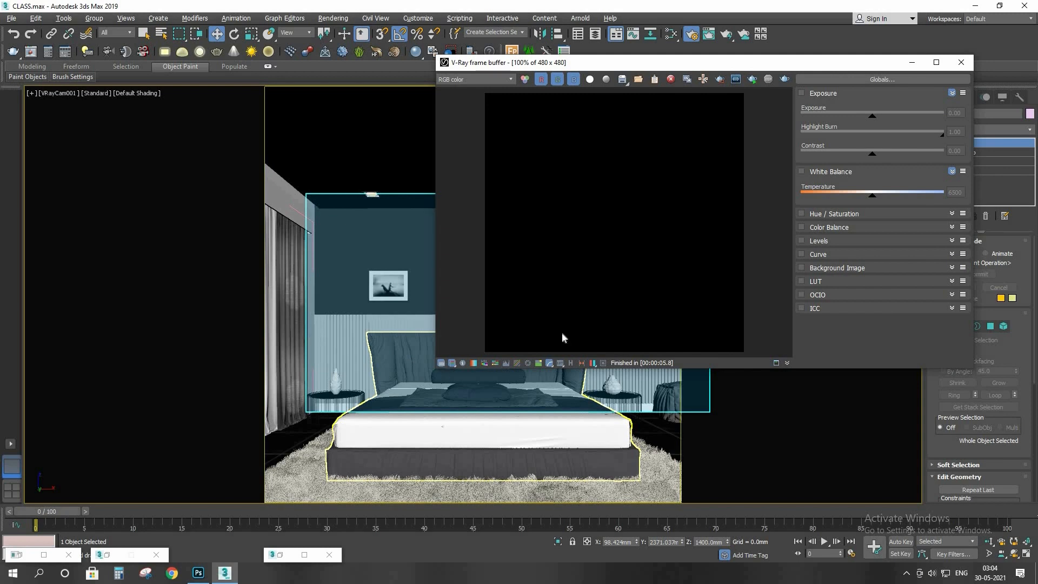
click(757, 64)
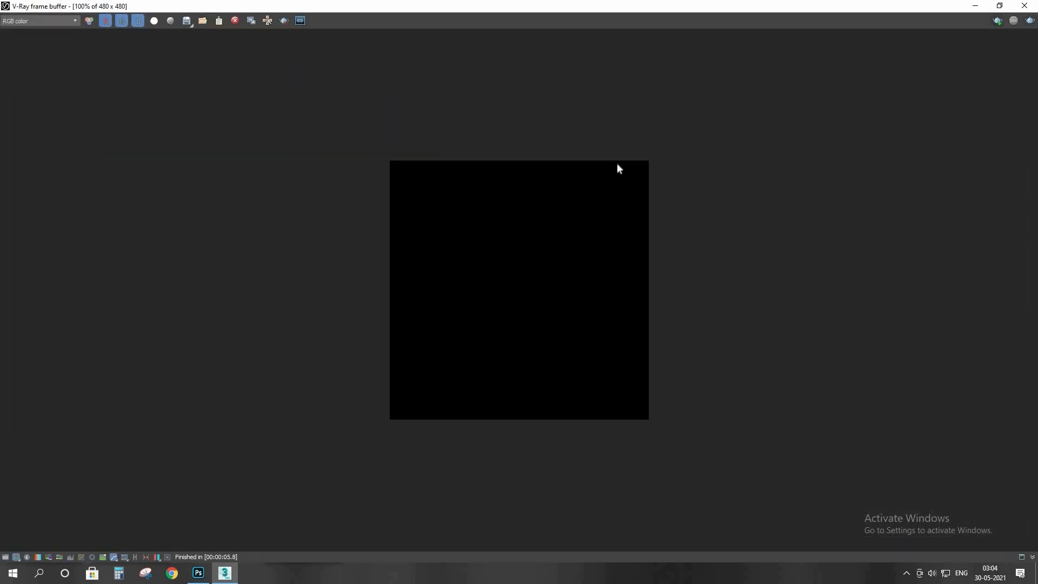
scroll(531, 219, up, 2)
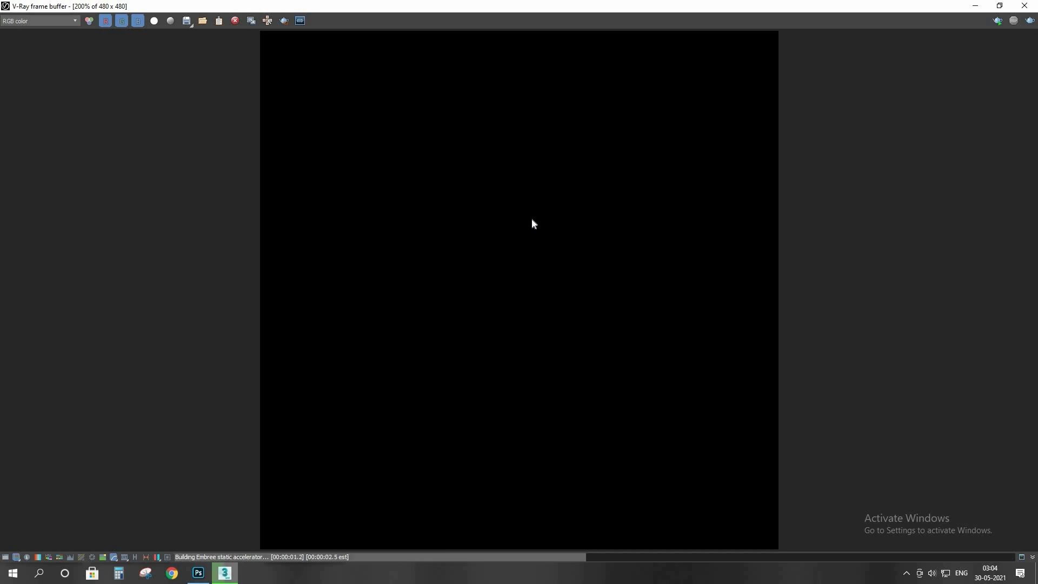
scroll(530, 218, down, 2)
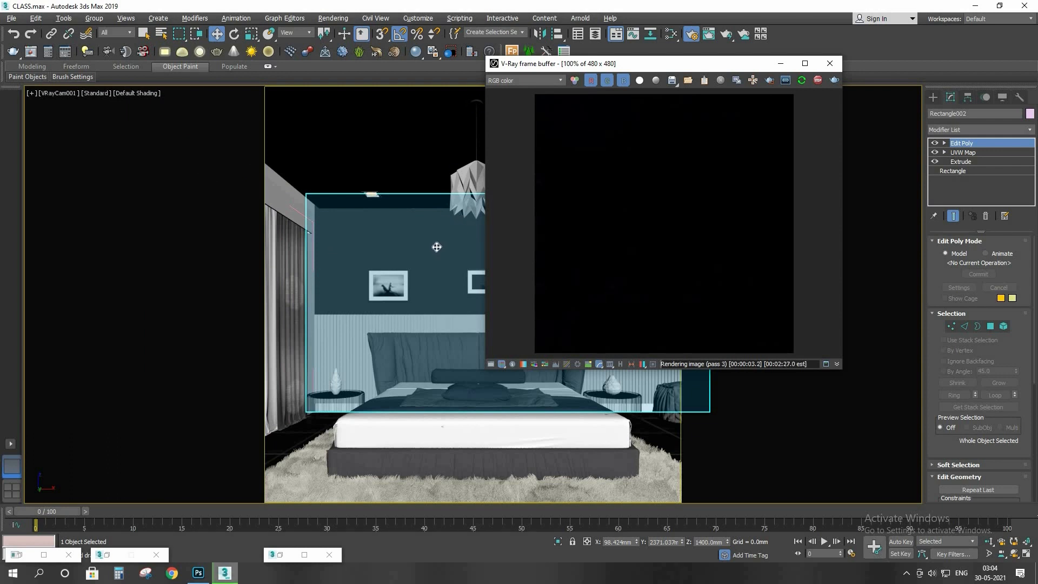
drag(601, 68, 655, 72)
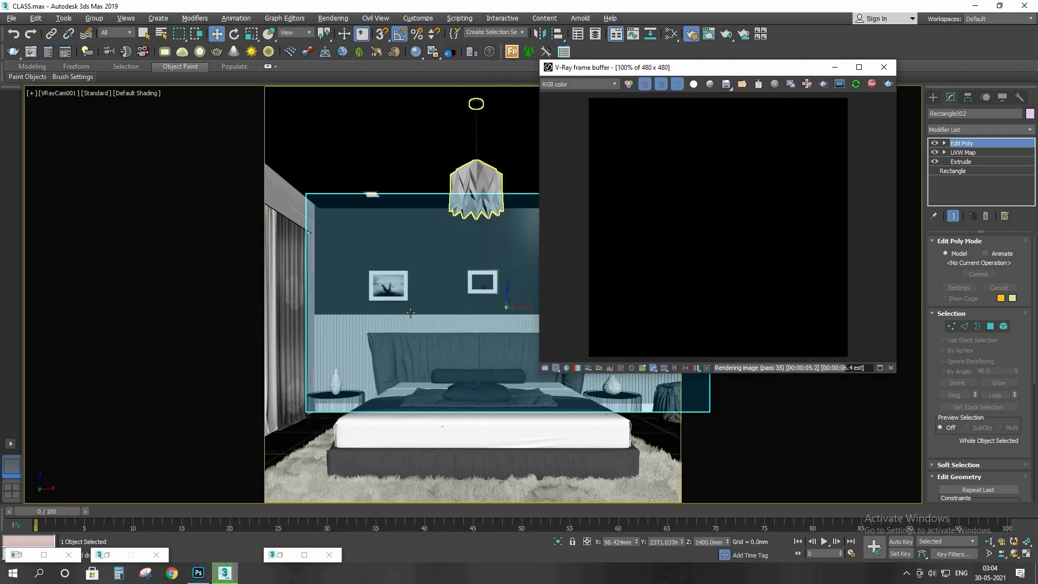
Step: Set the VRayHDRI map's horizontal rotation to 90 and stop the interactive render
key(m)
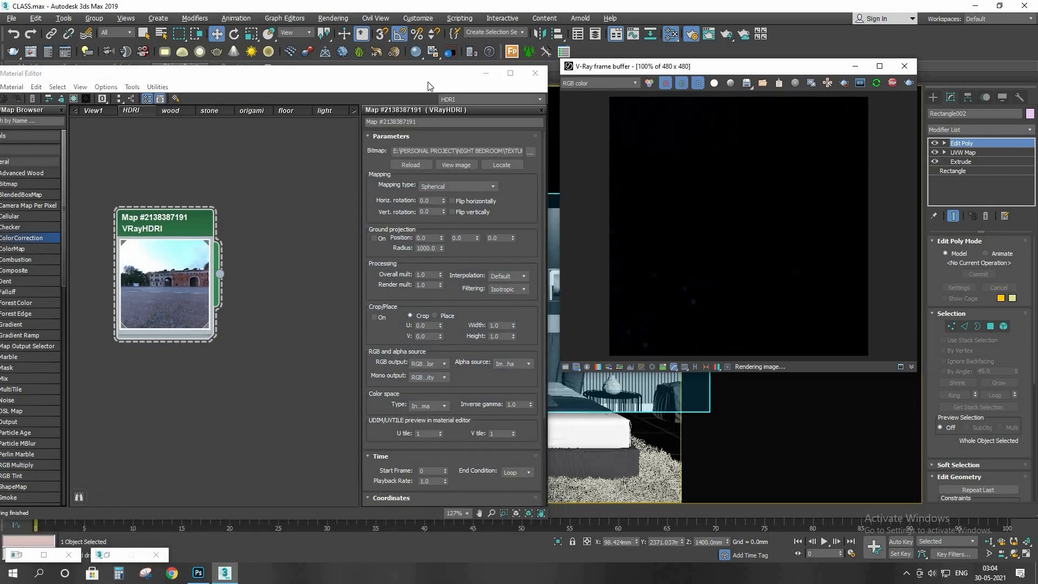
drag(427, 73, 438, 32)
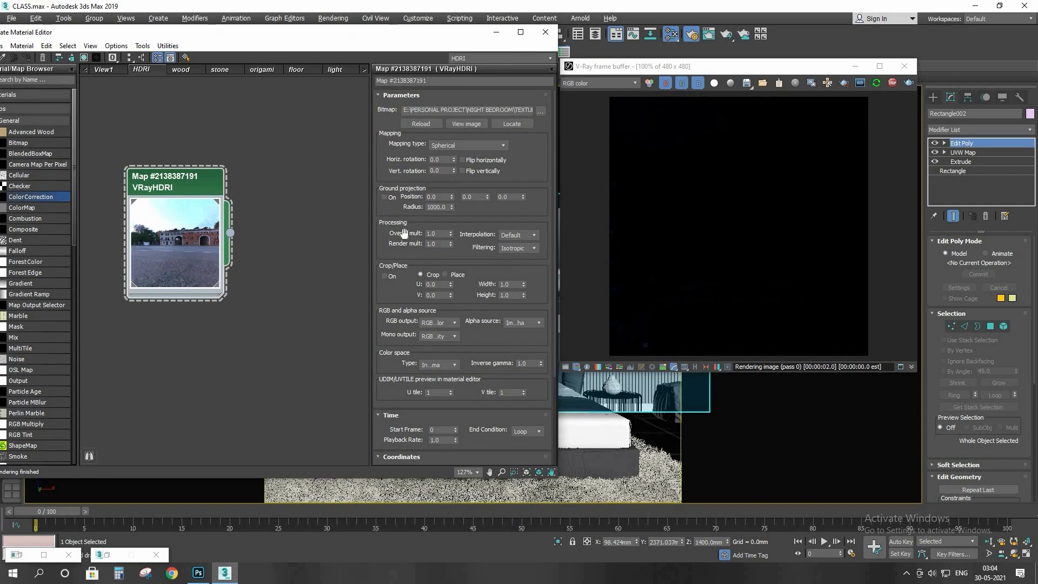
double_click(441, 159)
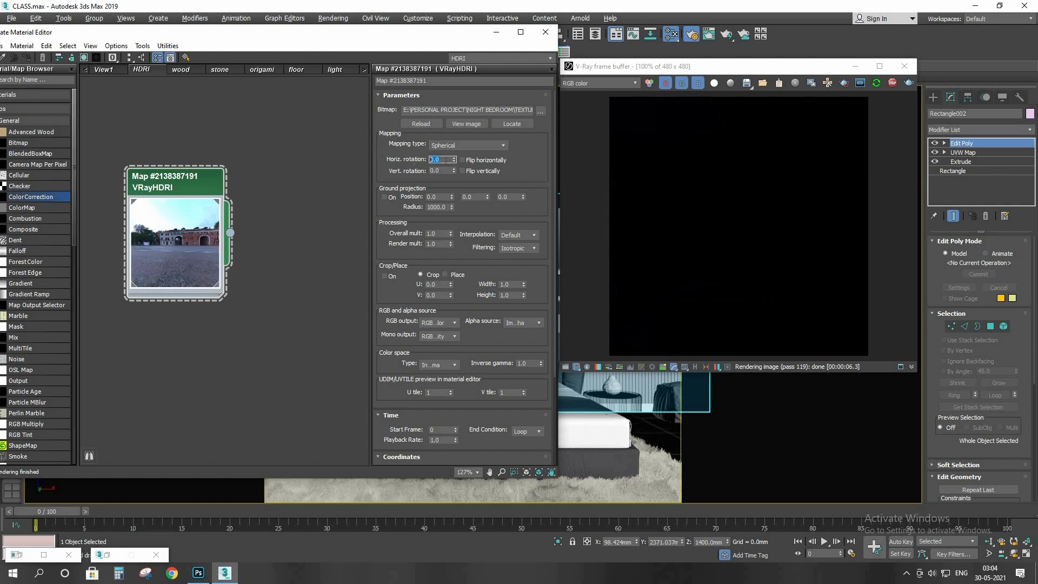
text(90)
key(Return)
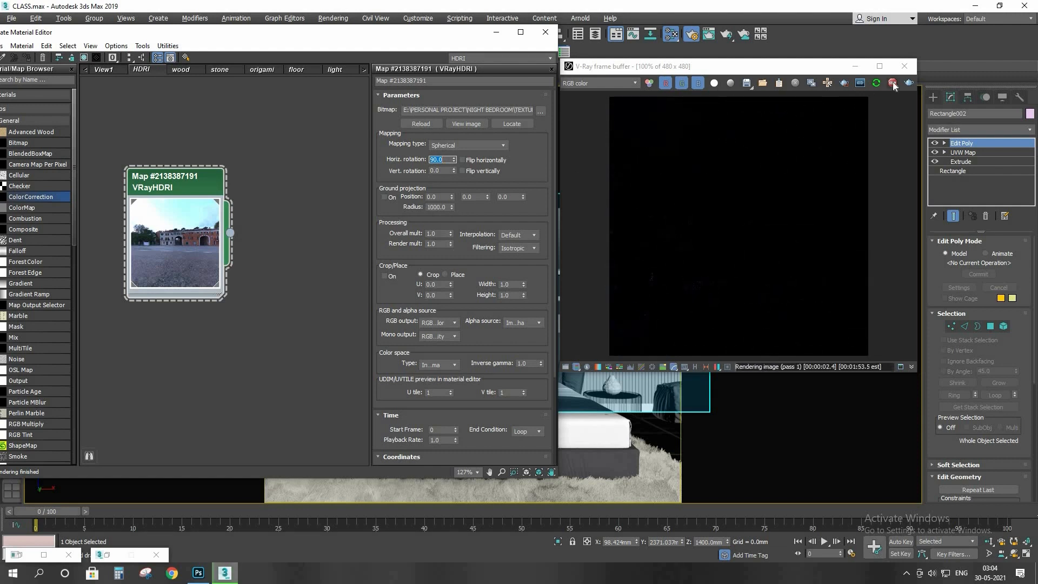
click(757, 195)
key(Escape)
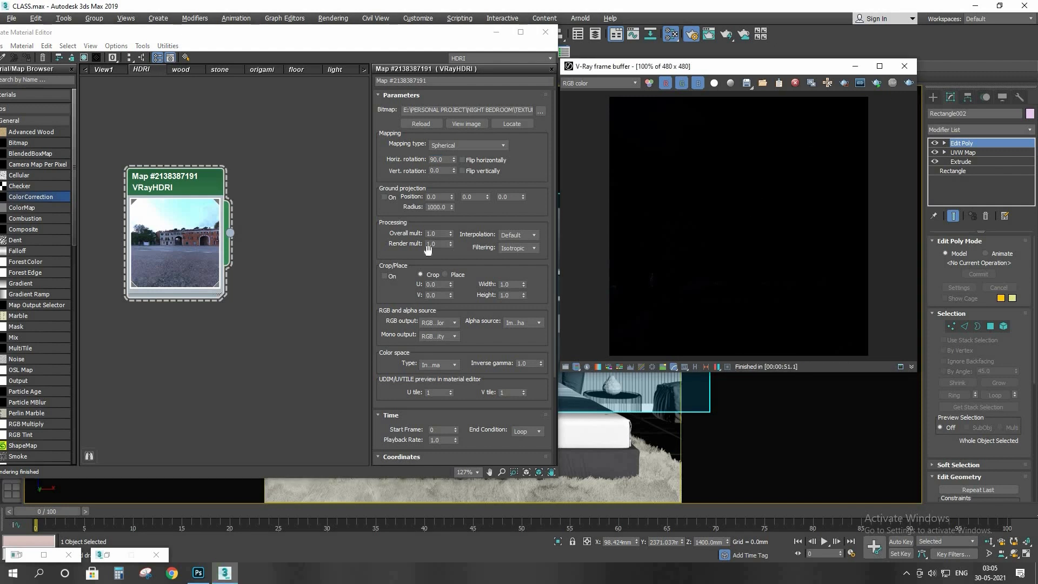
Step: Try horizontal rotations of 0 and 90 on the VRayHDRI map and set the rotation to 180
drag(176, 184, 204, 170)
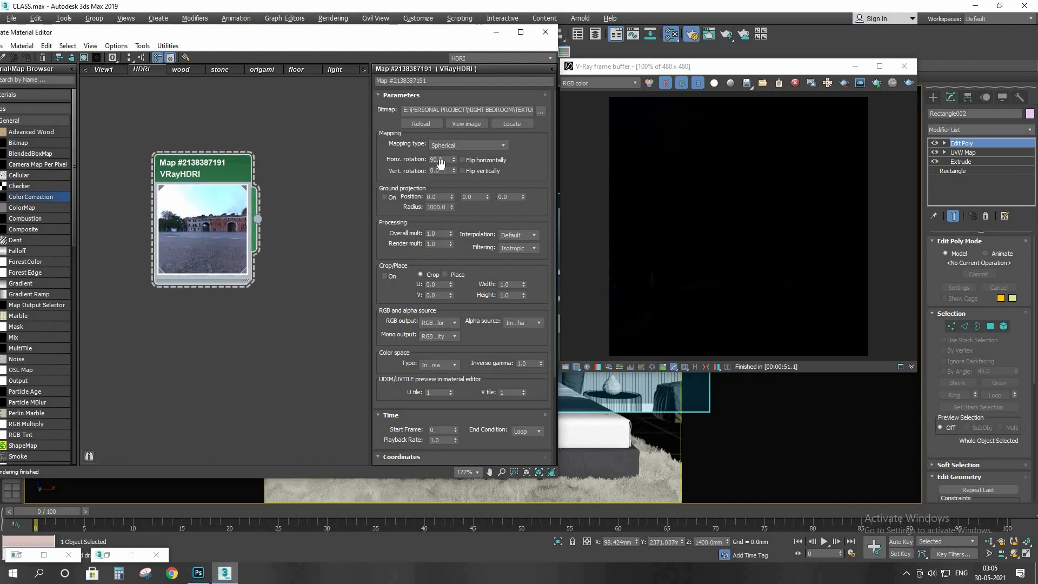
text(0)
key(Return)
text(90)
key(Return)
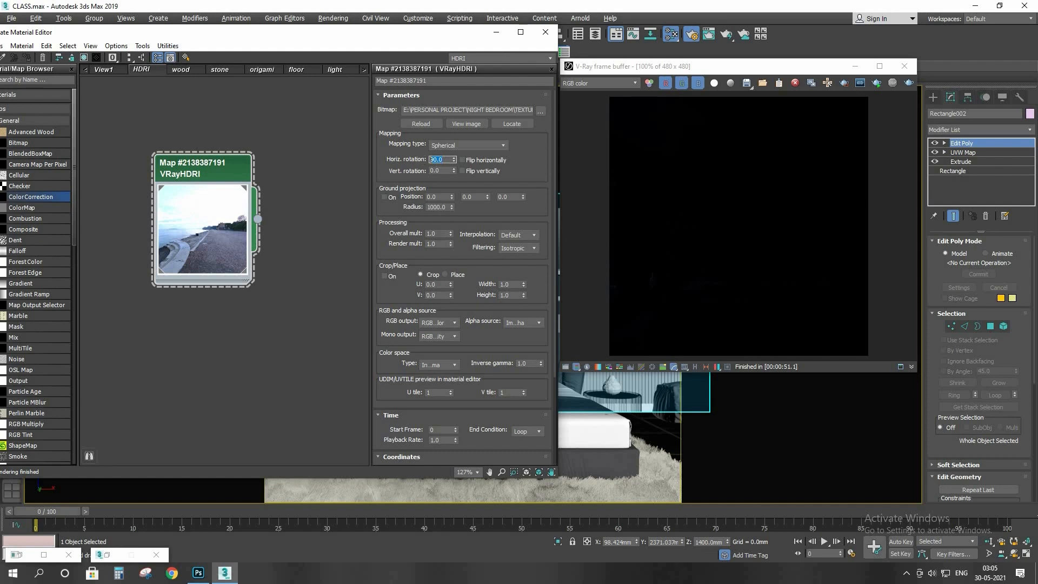
text(180)
key(Return)
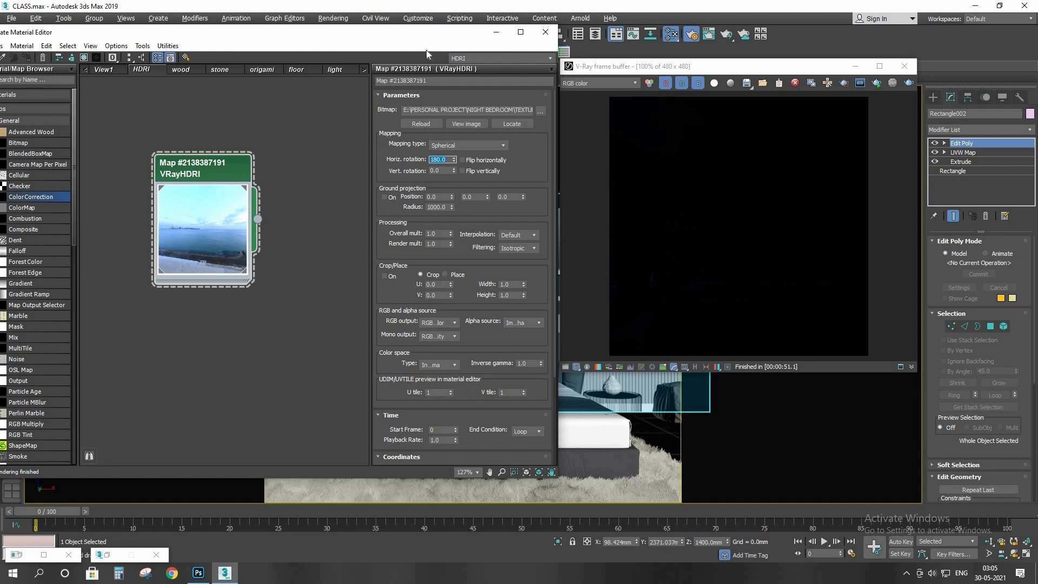
drag(358, 37, 318, 47)
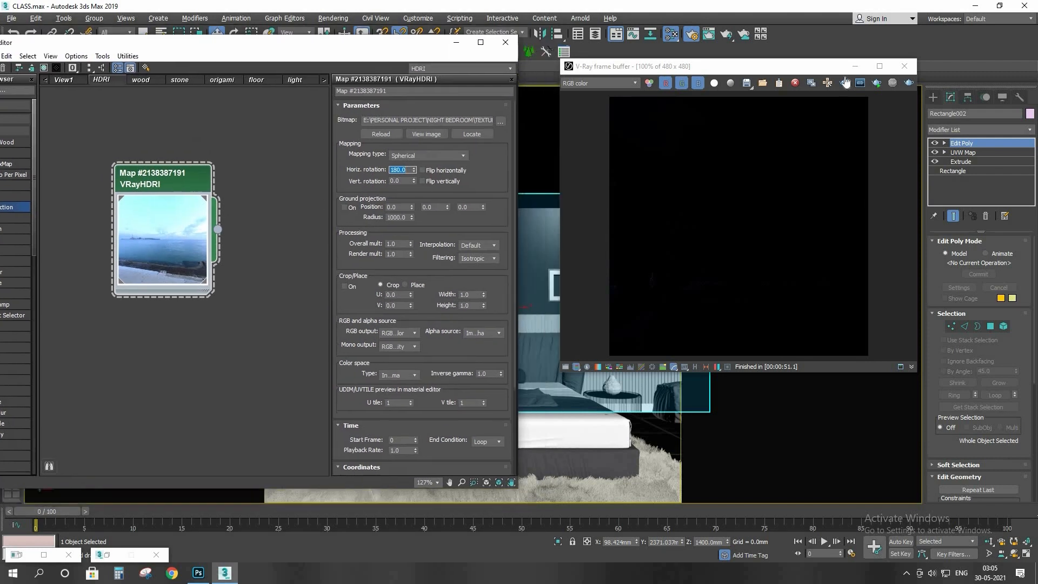
Step: Start an interactive render, try an overall multiplier of 5 on the VRayHDRI map, and set it to 10
click(816, 201)
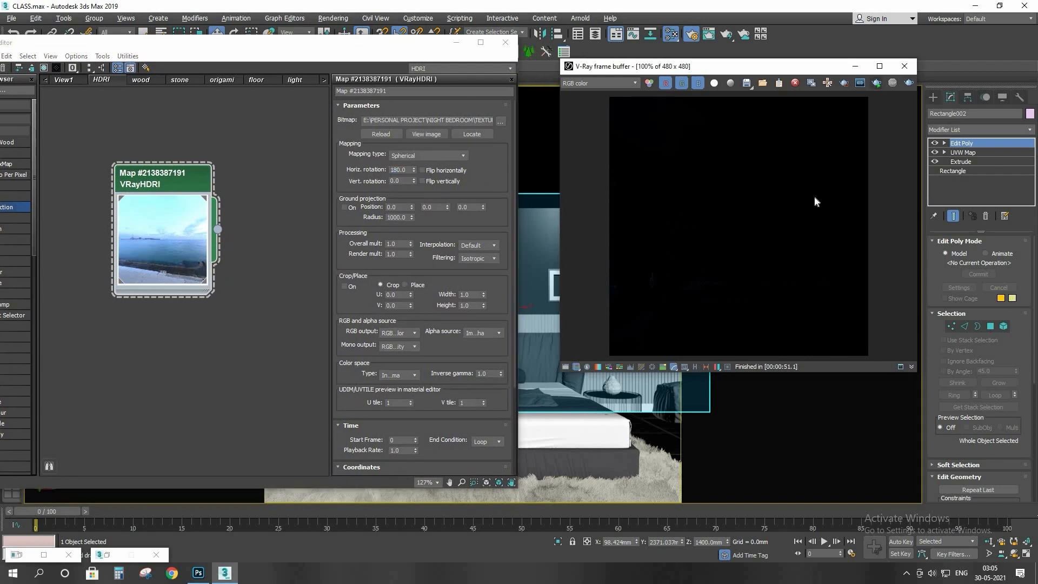
key(shift+q)
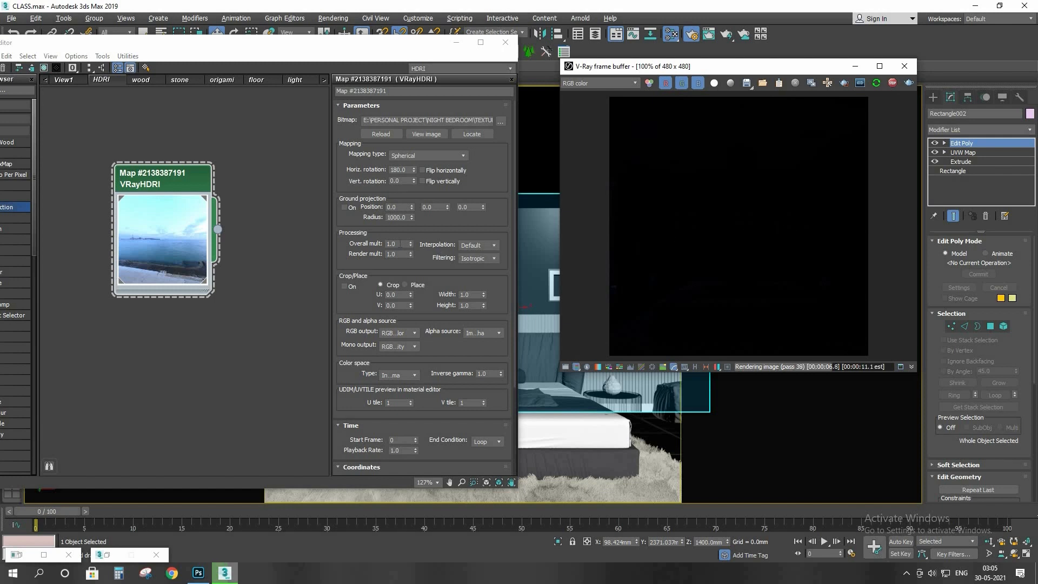
drag(401, 244, 383, 242)
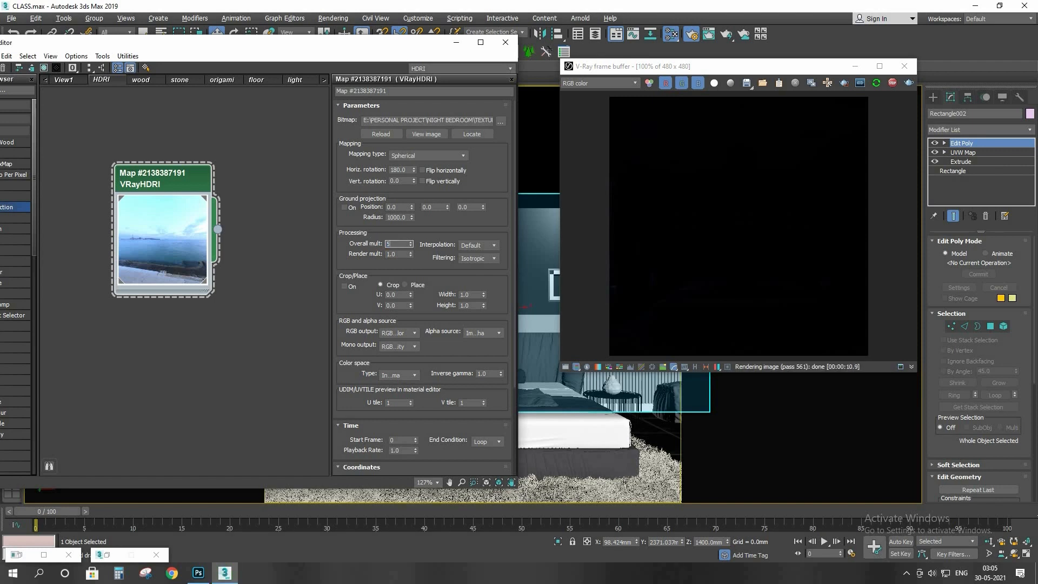
text(5)
key(Return)
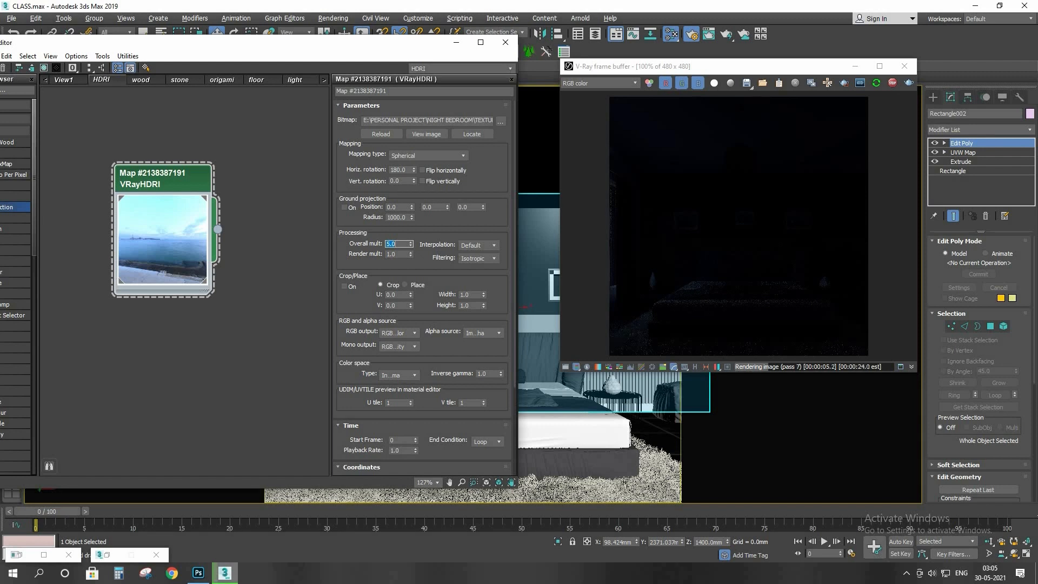
text(10)
key(Return)
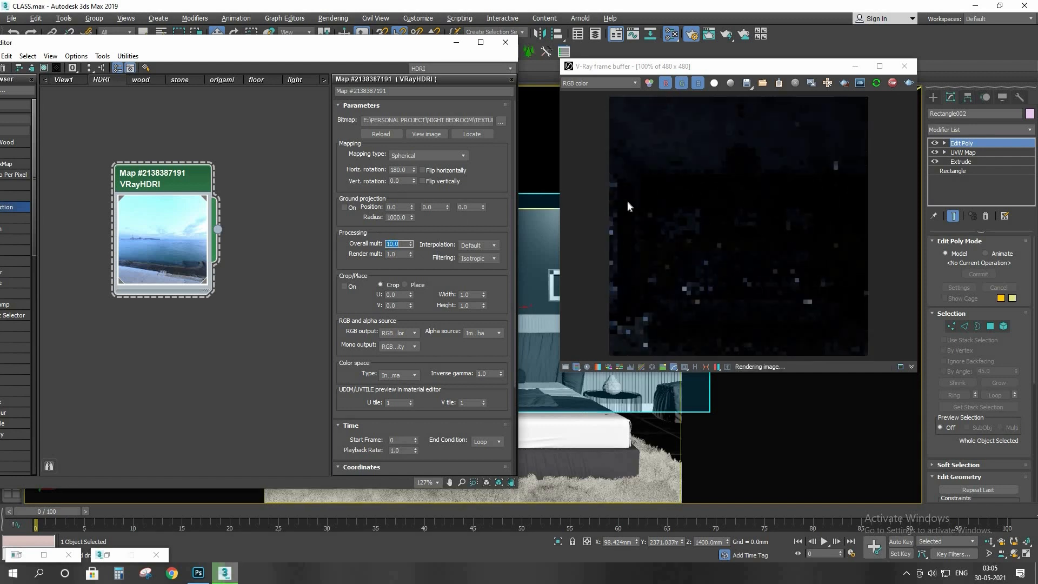
Step: Maximise the frame buffer, enable its exposure correction with exposure at 1.04, and stop the render
click(880, 67)
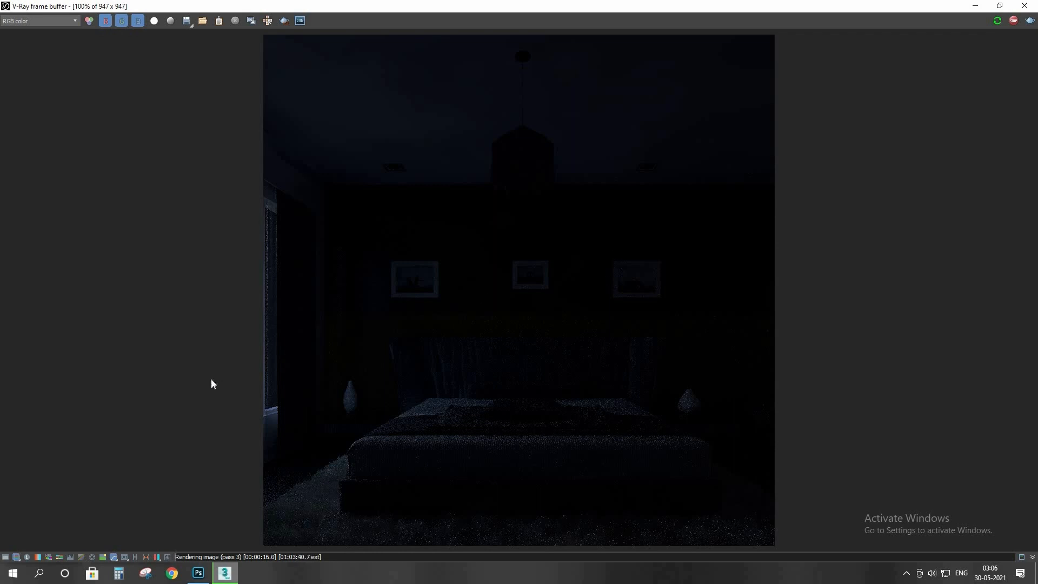
click(6, 558)
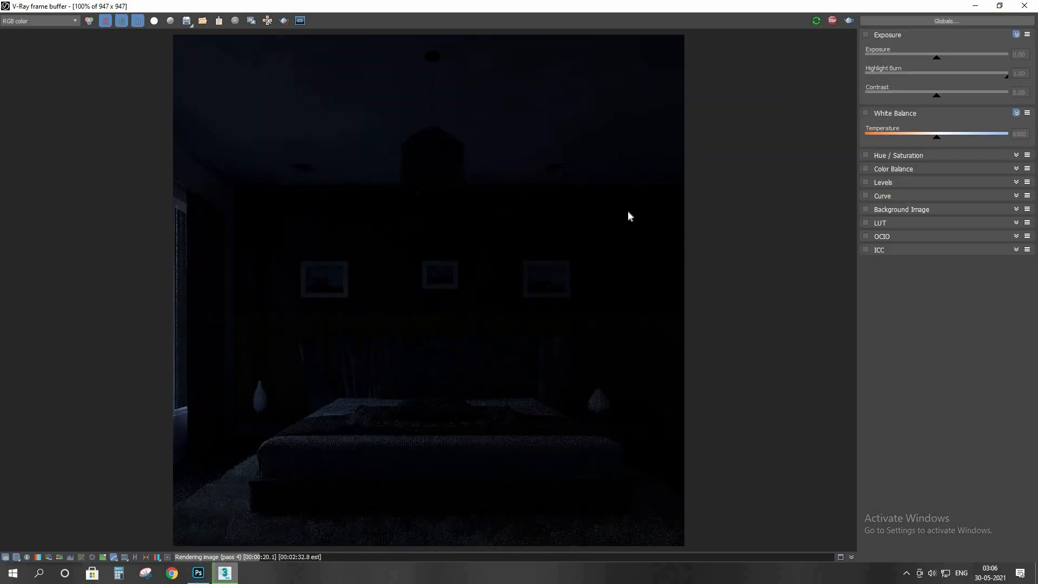
click(867, 34)
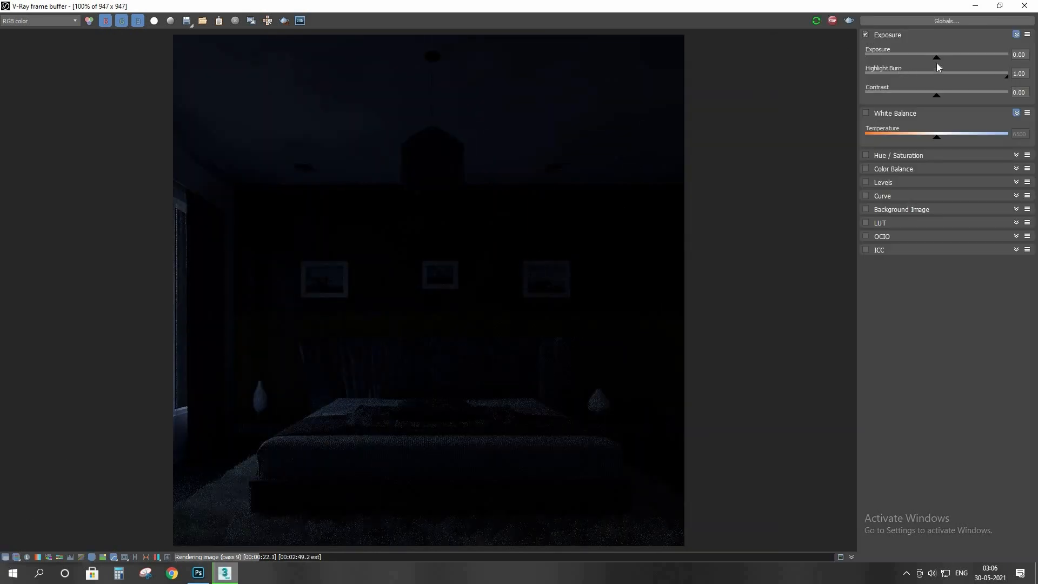
drag(937, 63, 953, 67)
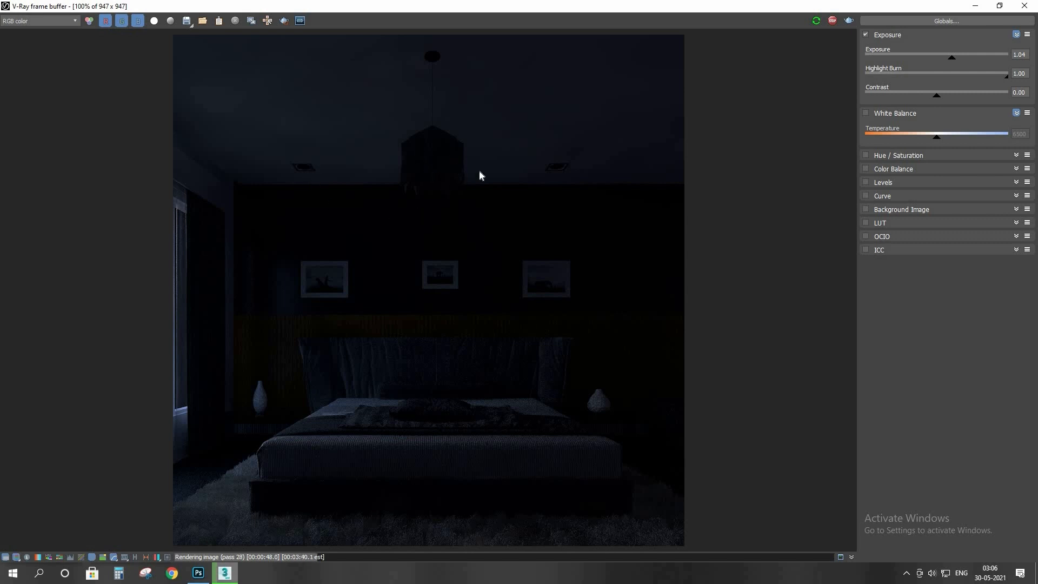
click(835, 24)
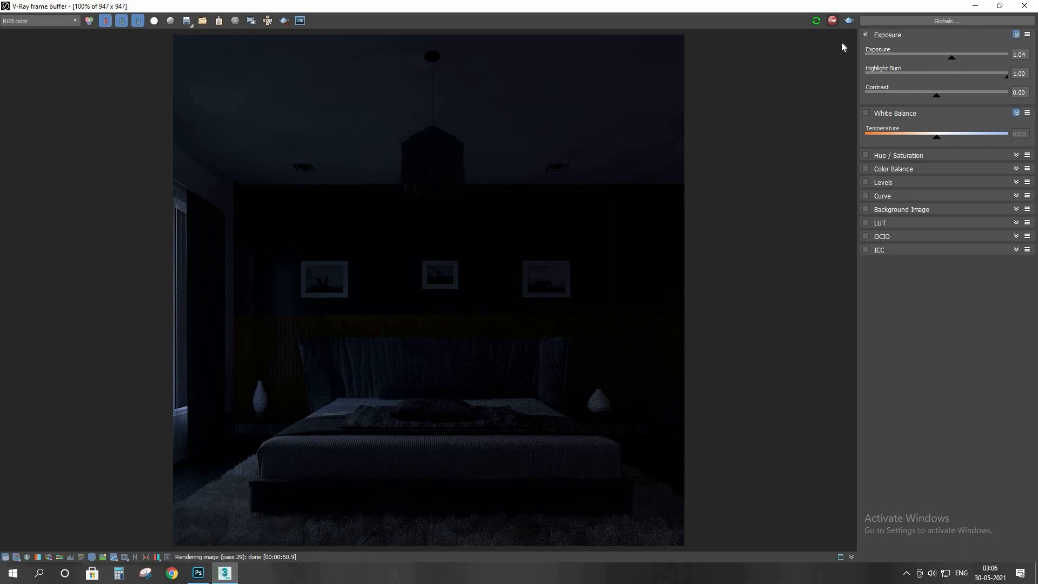
Step: Minimise the frame buffer and material editor windows and isolate the pendant light group in the camera view
click(975, 6)
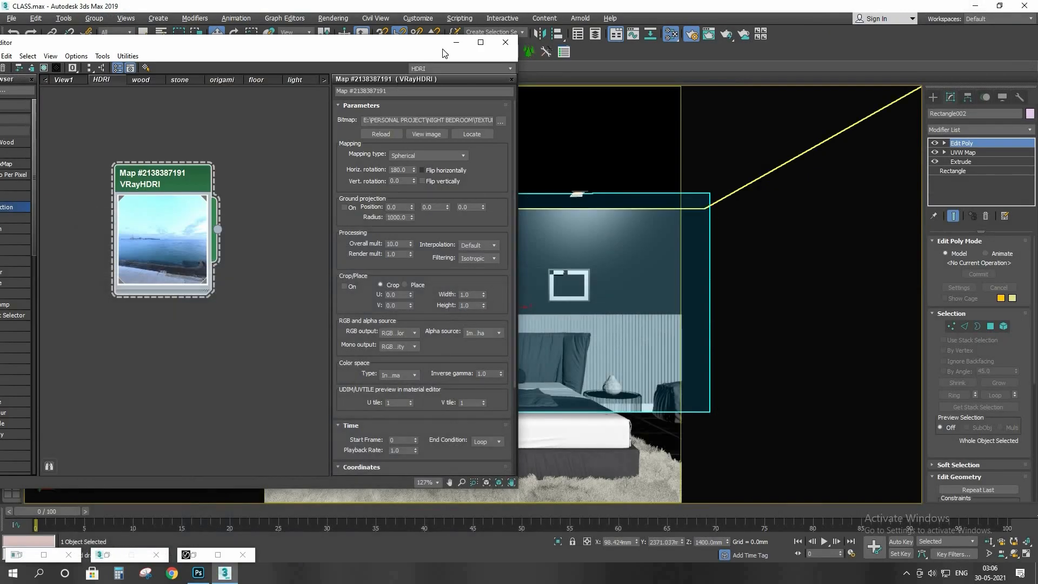
click(459, 44)
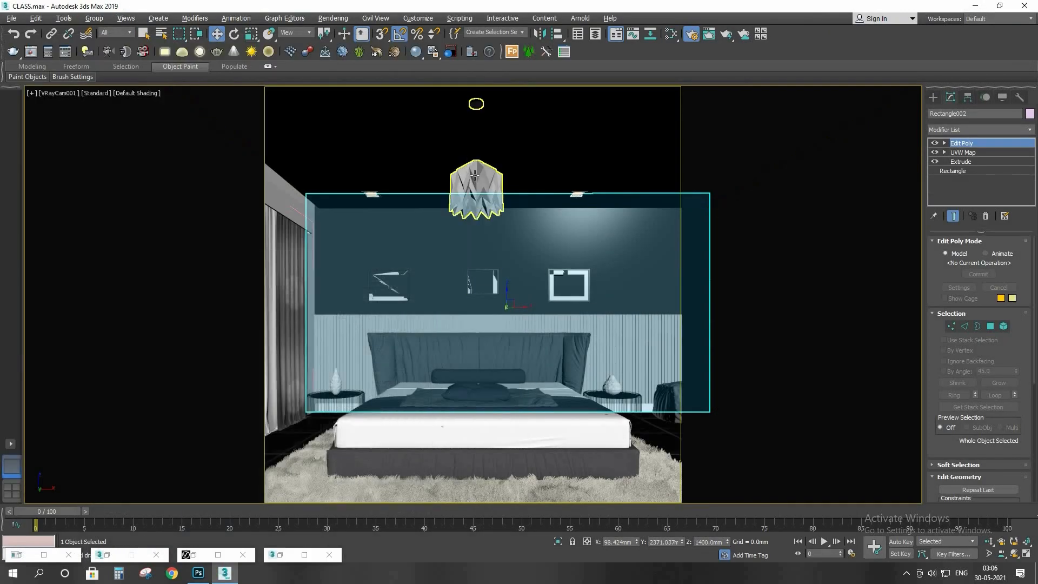
click(475, 176)
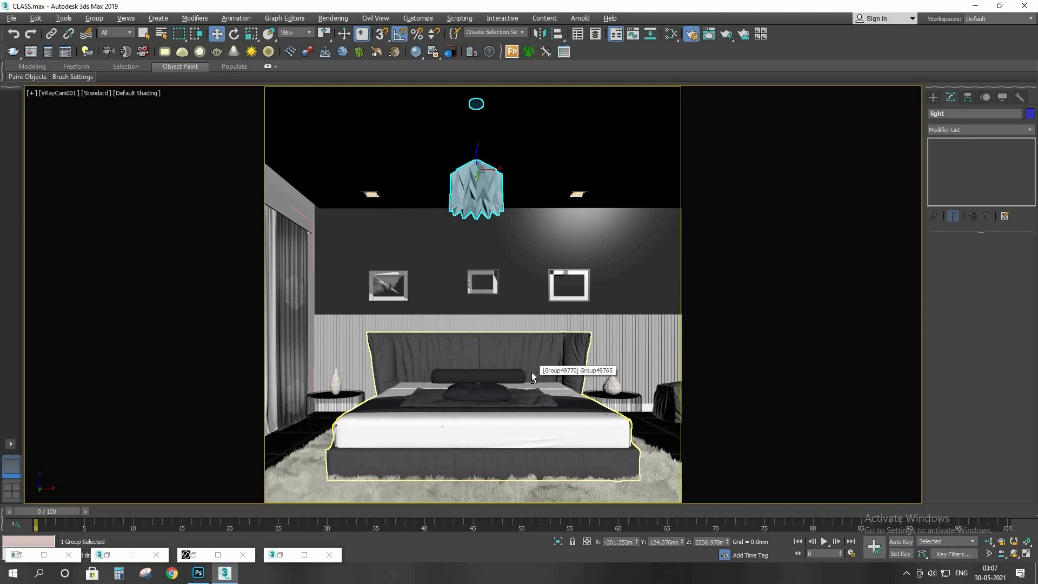
key(alt+q)
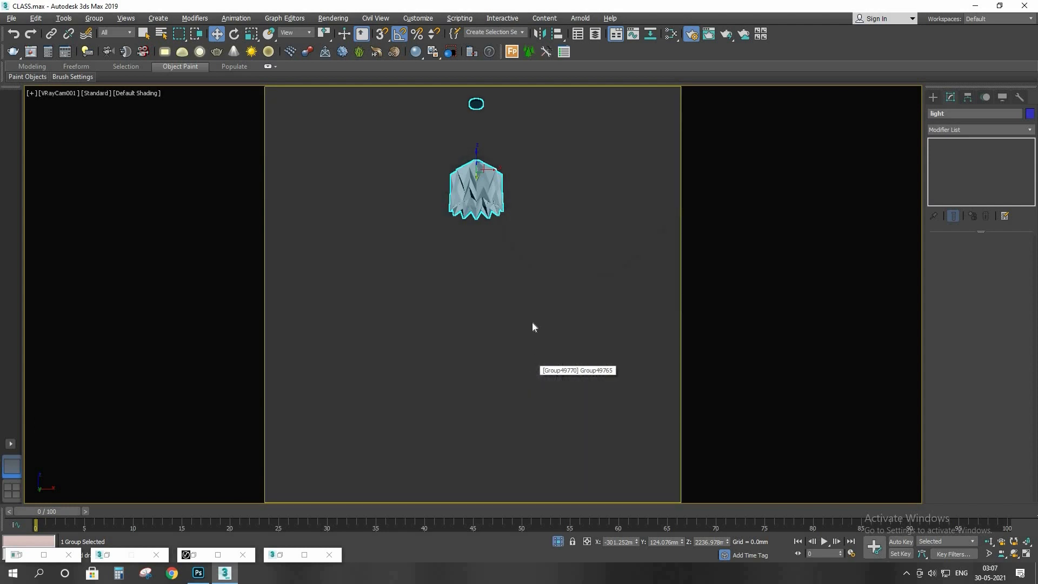
click(558, 542)
click(558, 542)
click(479, 282)
Step: Switch from the camera view to a maximised Top view and select the isolated pendant light
key(alt+w)
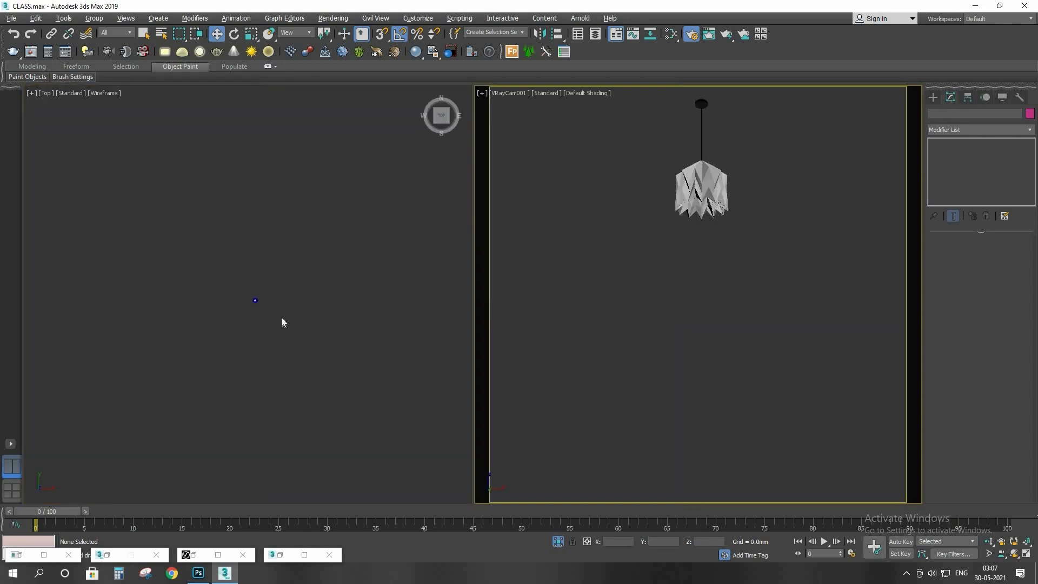
scroll(261, 321, up, 6)
middle_drag(216, 249, 229, 243)
scroll(229, 243, up, 3)
middle_drag(230, 306, 242, 343)
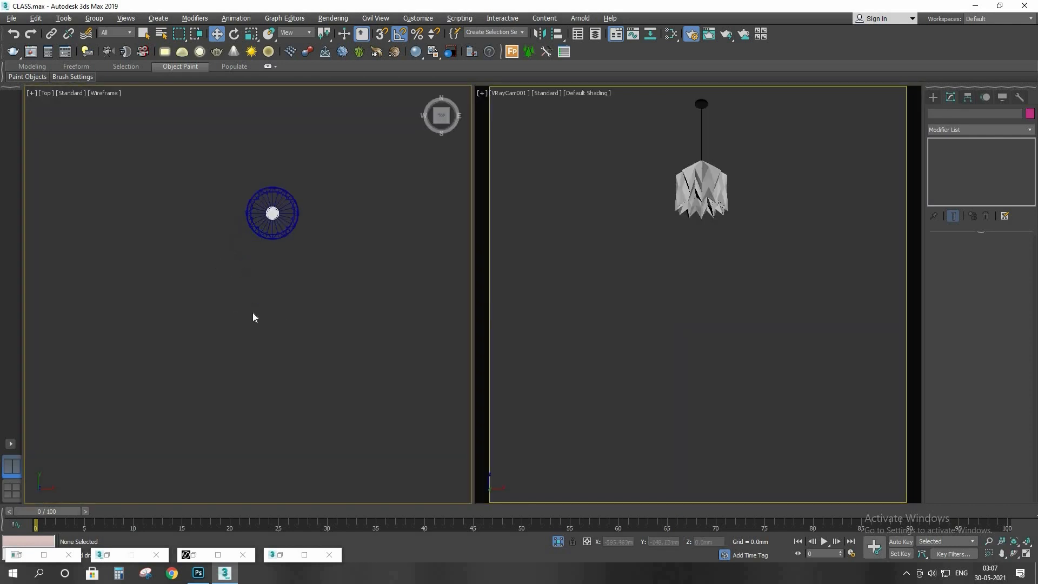
scroll(252, 312, up, 5)
middle_drag(244, 250, 247, 399)
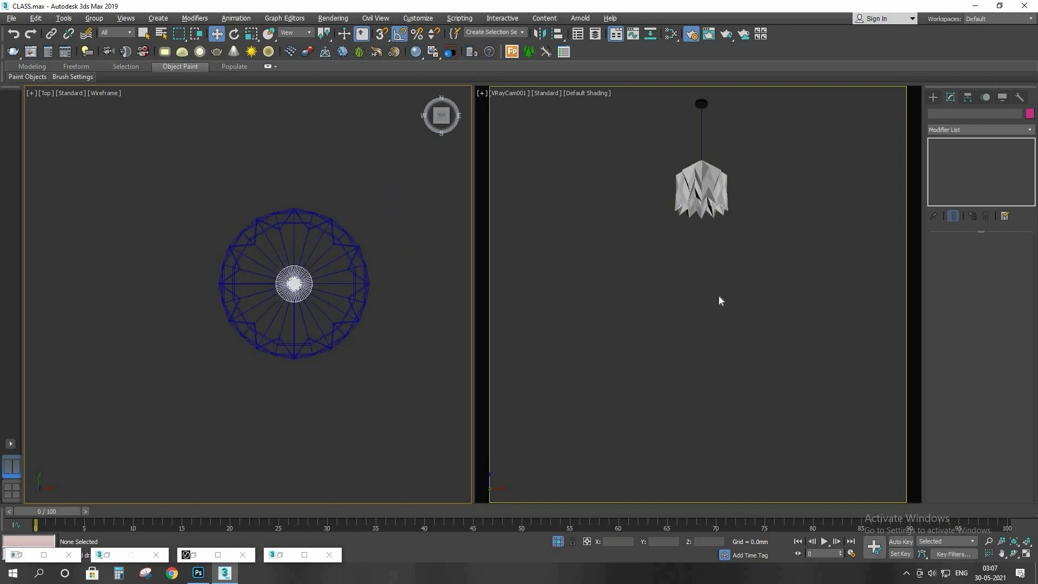
click(660, 282)
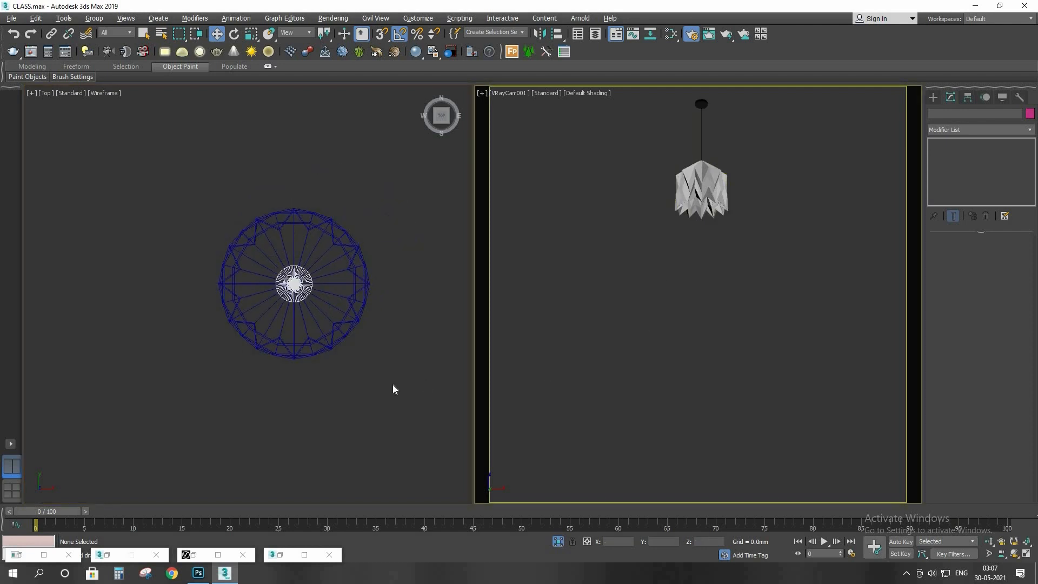
click(387, 388)
key(alt+w)
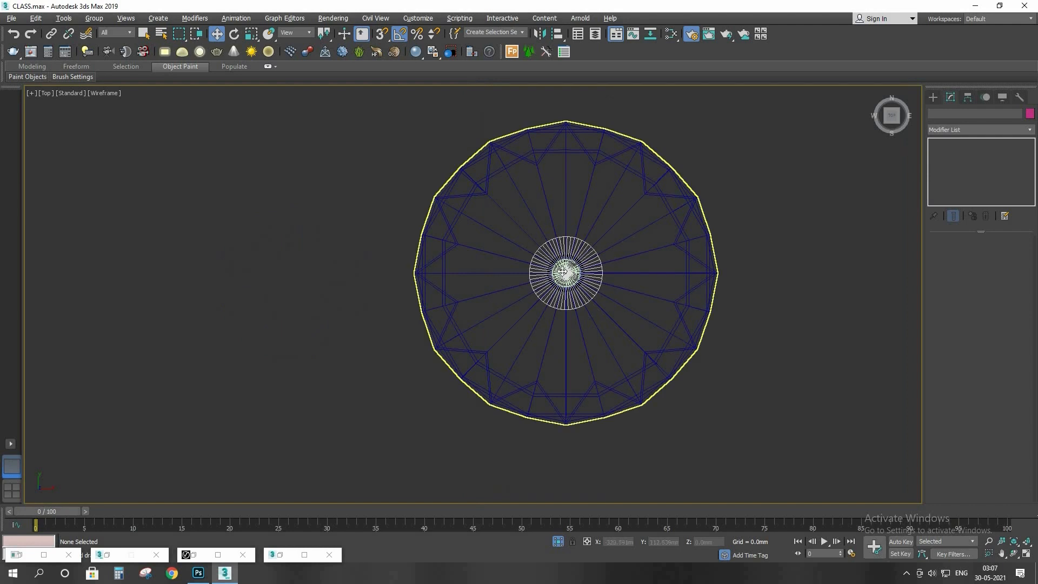
click(514, 293)
middle_drag(515, 293, 456, 316)
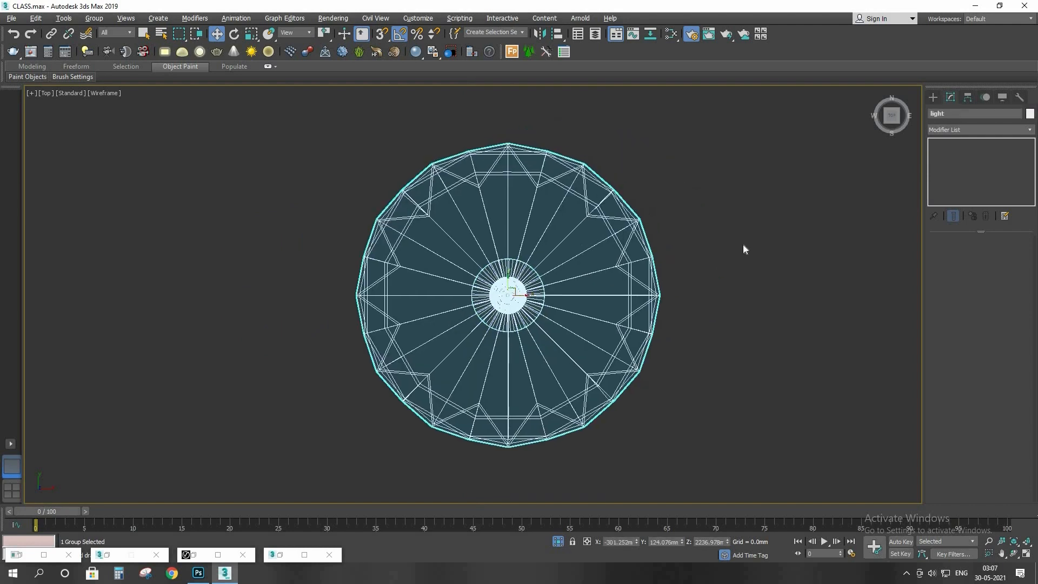
Step: Show the pendant light's shade in the Front view with default shading
key(f)
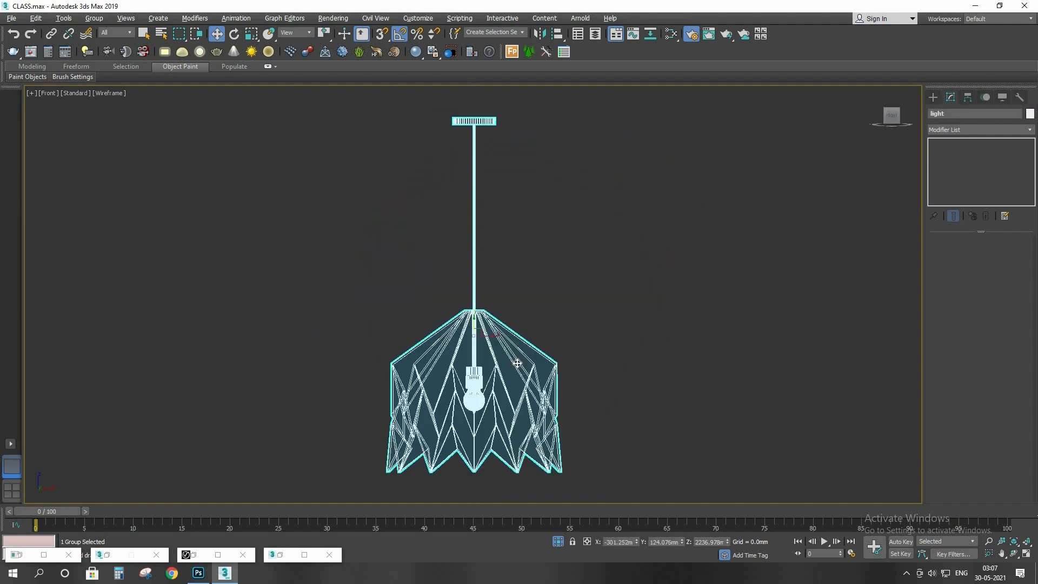
scroll(523, 316, up, 2)
key(F3)
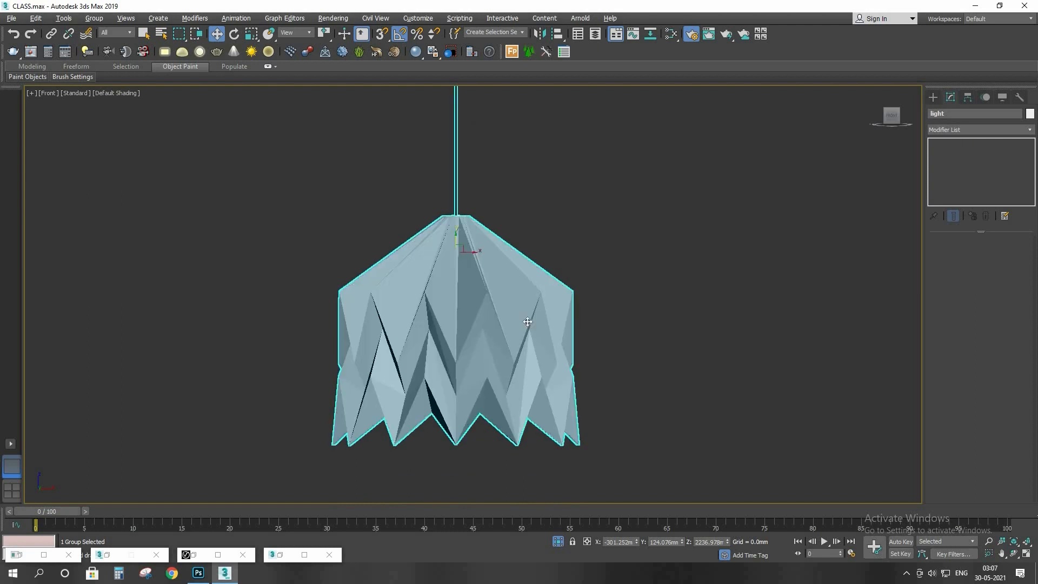
key(F4)
scroll(484, 285, up, 2)
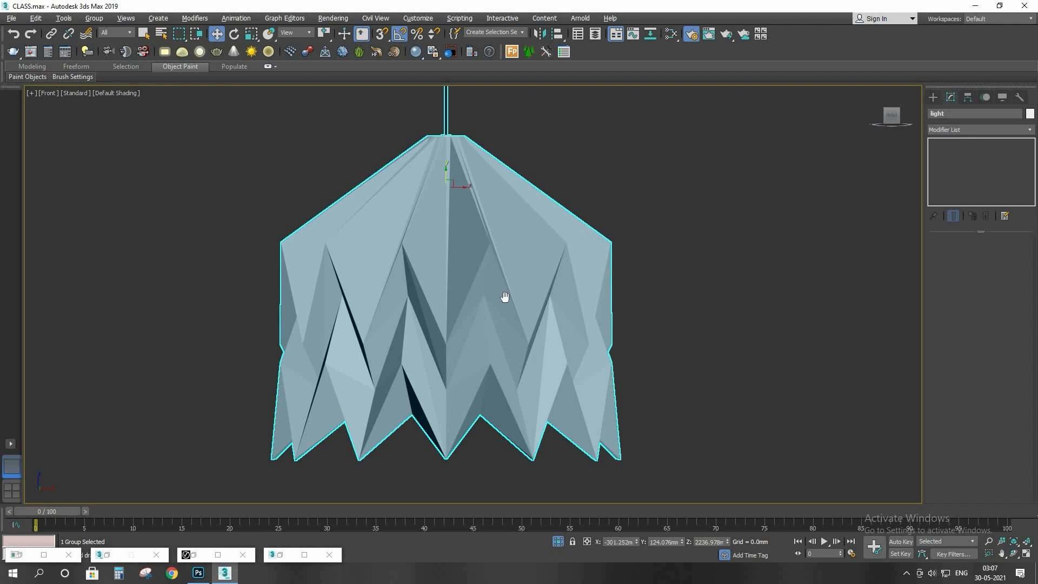
scroll(490, 305, down, 3)
middle_drag(475, 324, 474, 326)
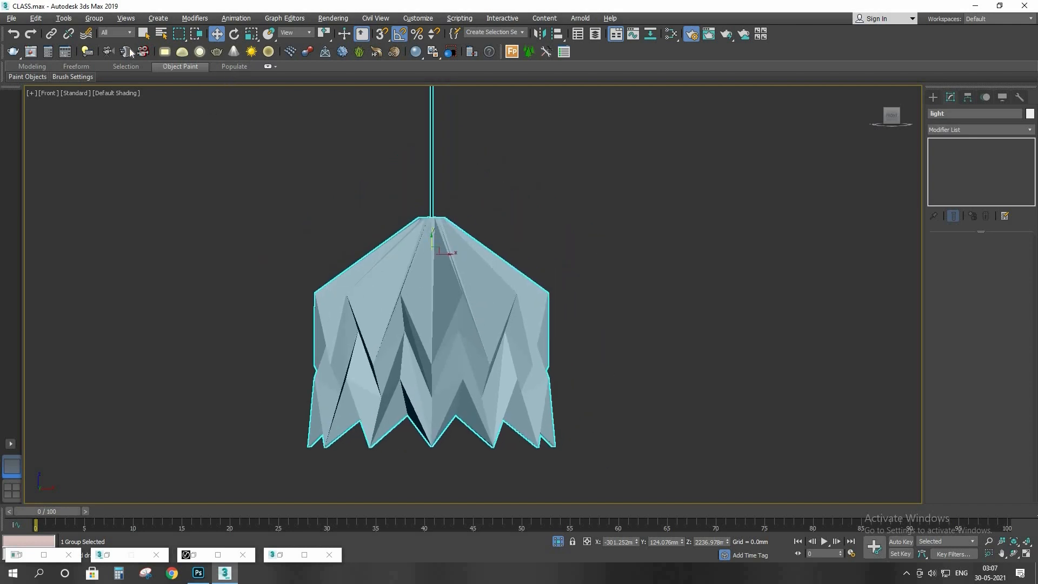
Step: Open the pendant light group recursively and select its origami paper lampshade
click(94, 17)
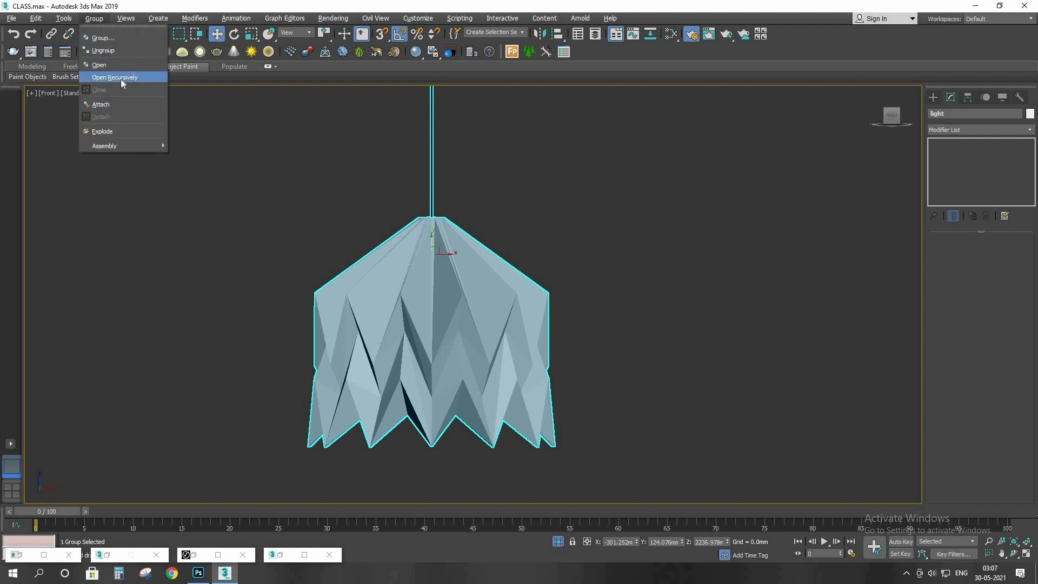
click(121, 79)
click(429, 283)
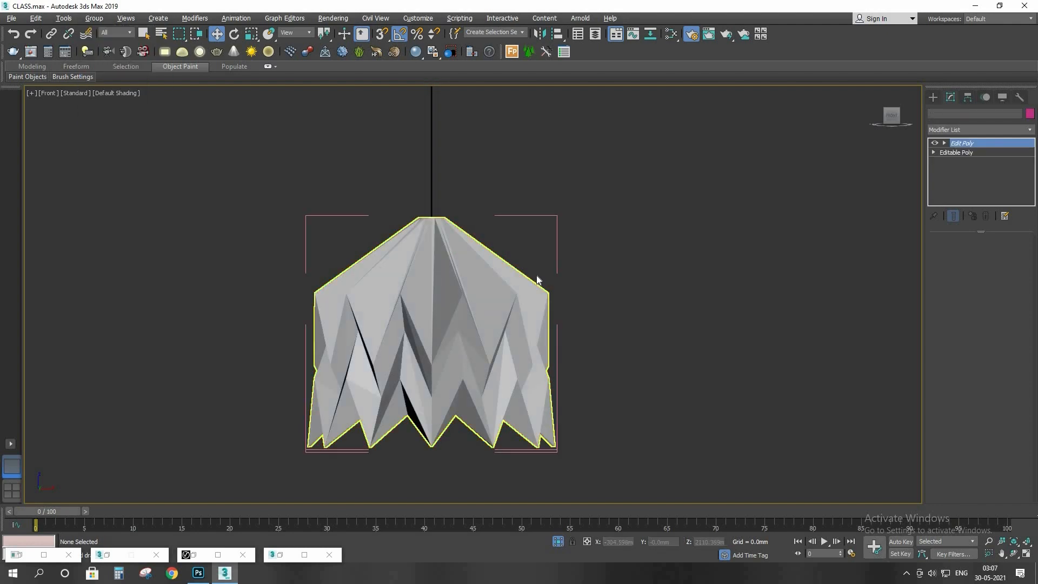
Step: Open the Slate Material Editor on its empty origami view and place the window beside the lampshade
key(m)
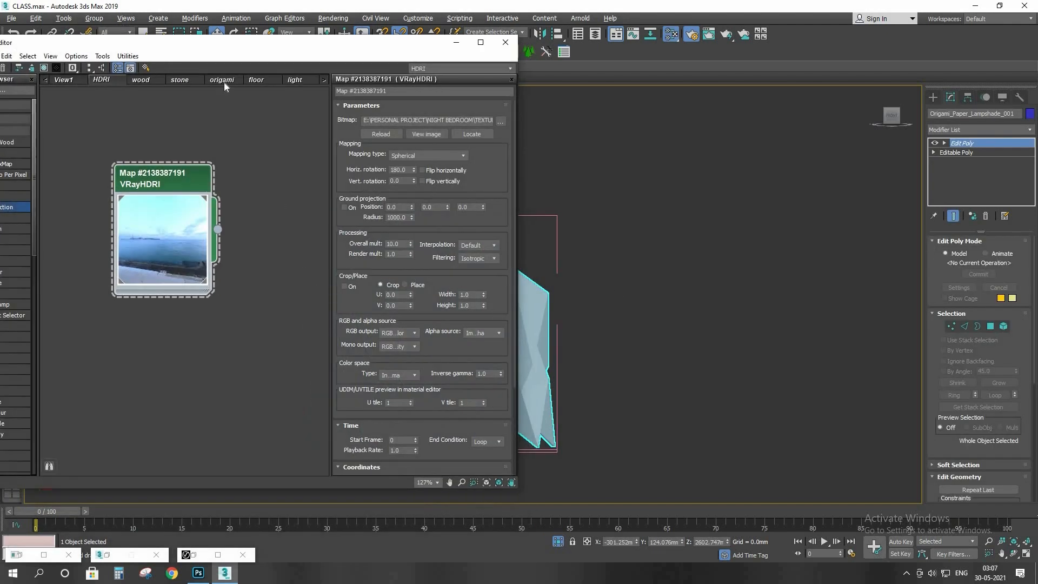
click(225, 86)
drag(246, 51, 463, 142)
drag(782, 53, 784, 46)
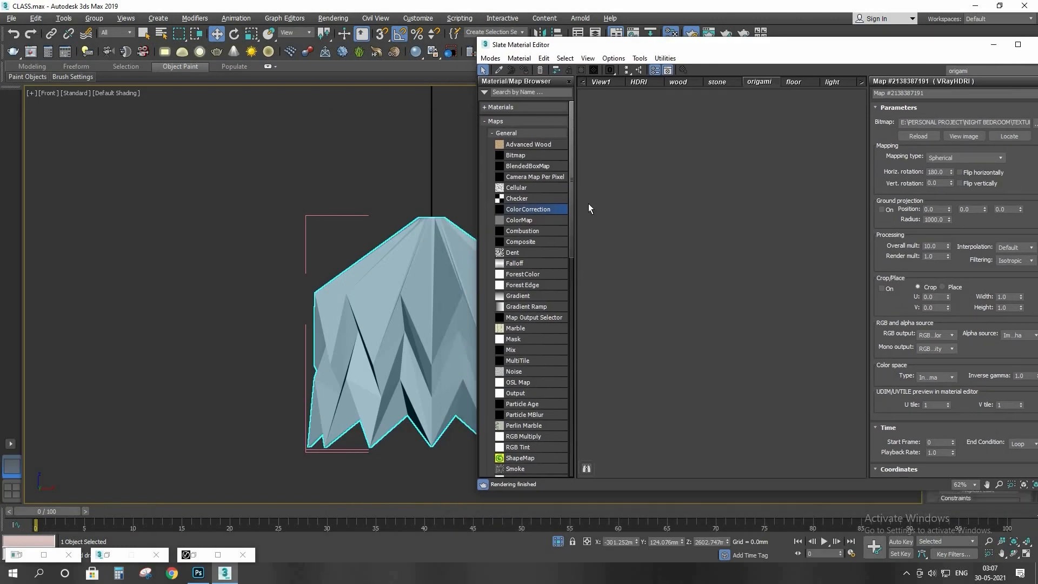
right_click(625, 171)
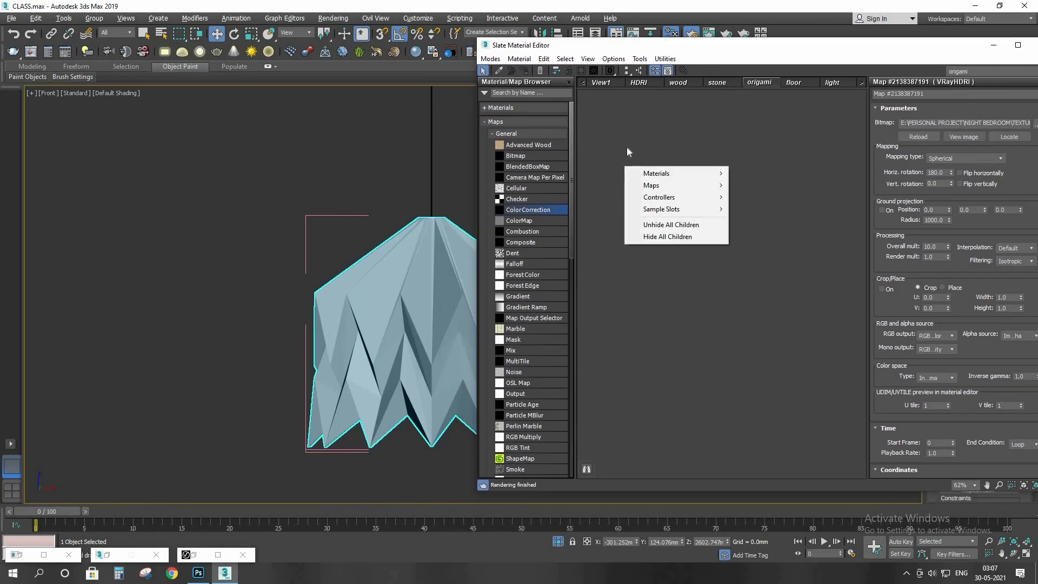
click(758, 85)
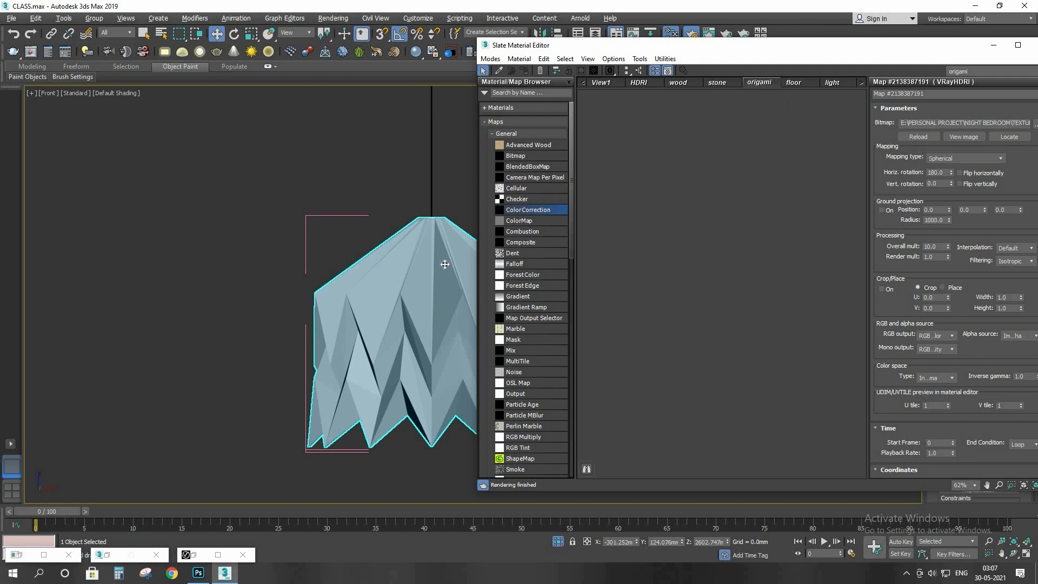
Step: Add a VRay2SidedMtl material node to the origami view for the lampshade
middle_drag(419, 274, 312, 252)
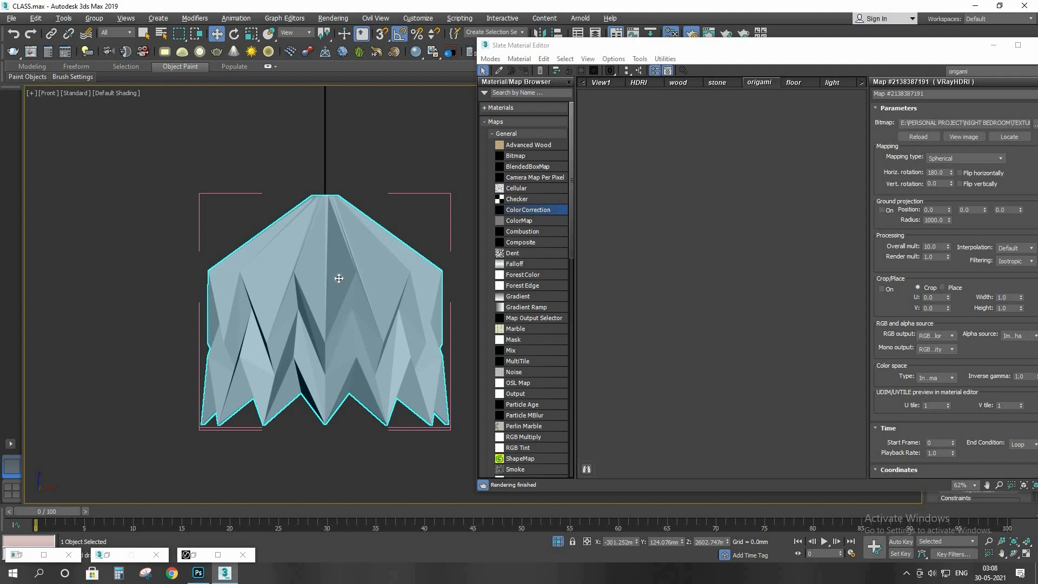
middle_drag(353, 286, 339, 278)
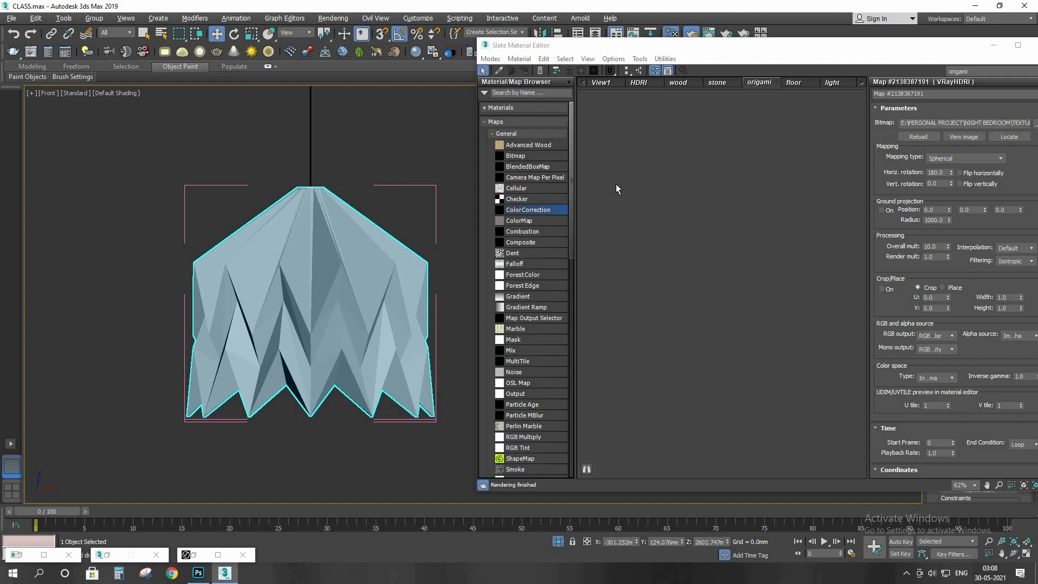
right_click(655, 161)
mouse_move(683, 180)
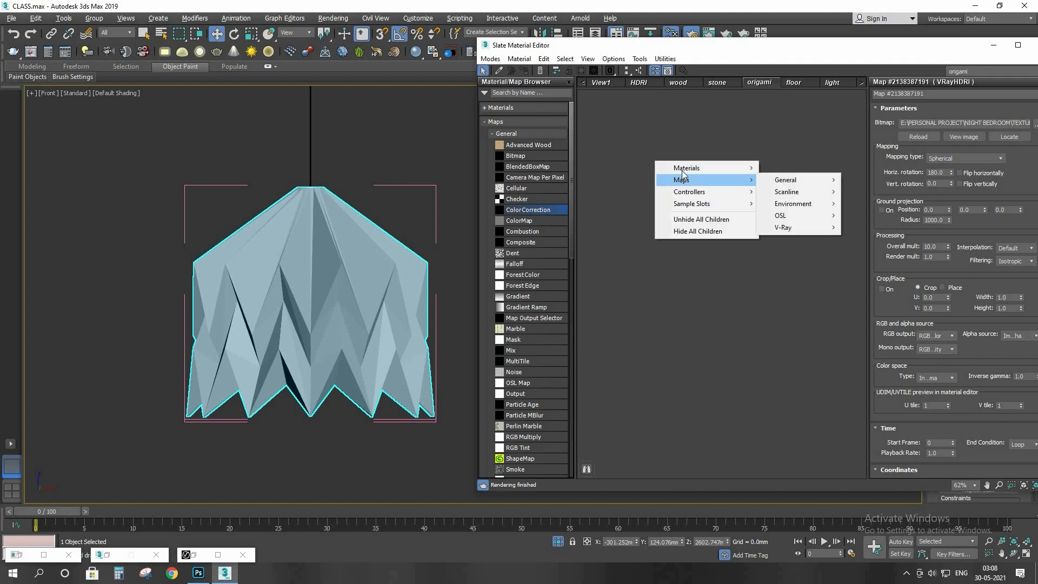
mouse_move(782, 193)
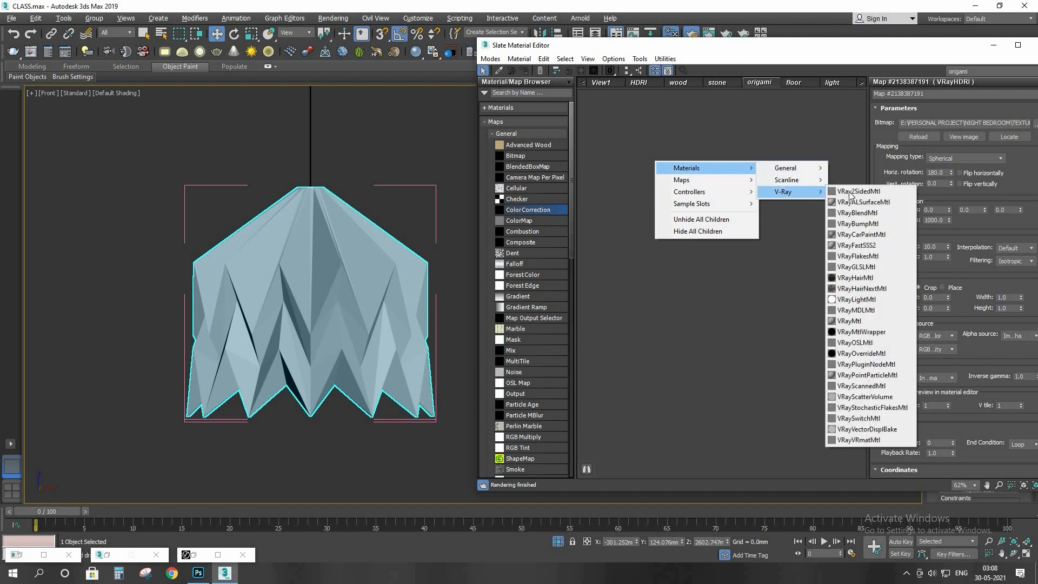
click(854, 192)
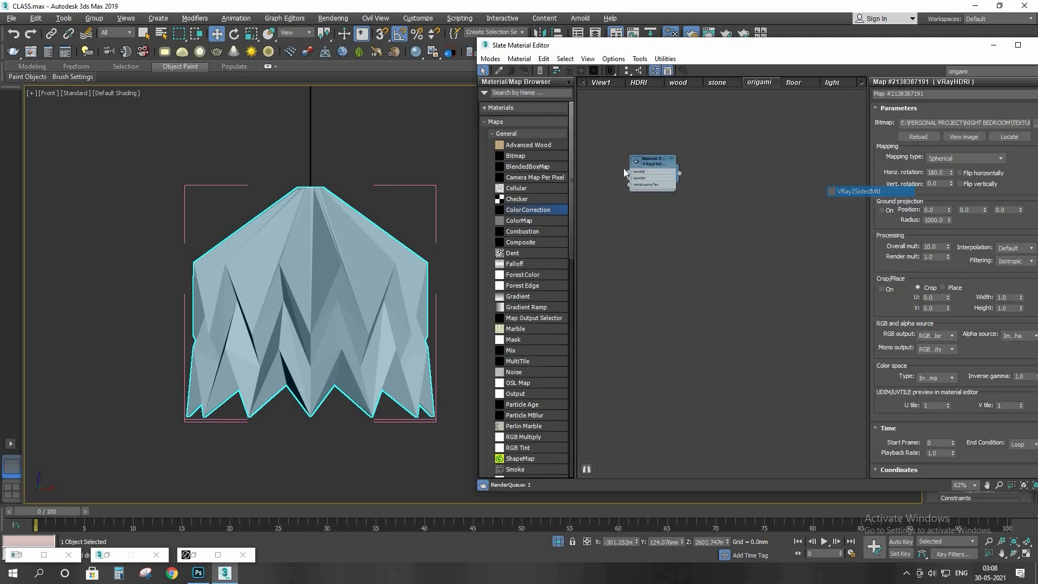
Step: Rename the VRay2SidedMtl material as drop light and check its translucency colour
double_click(640, 161)
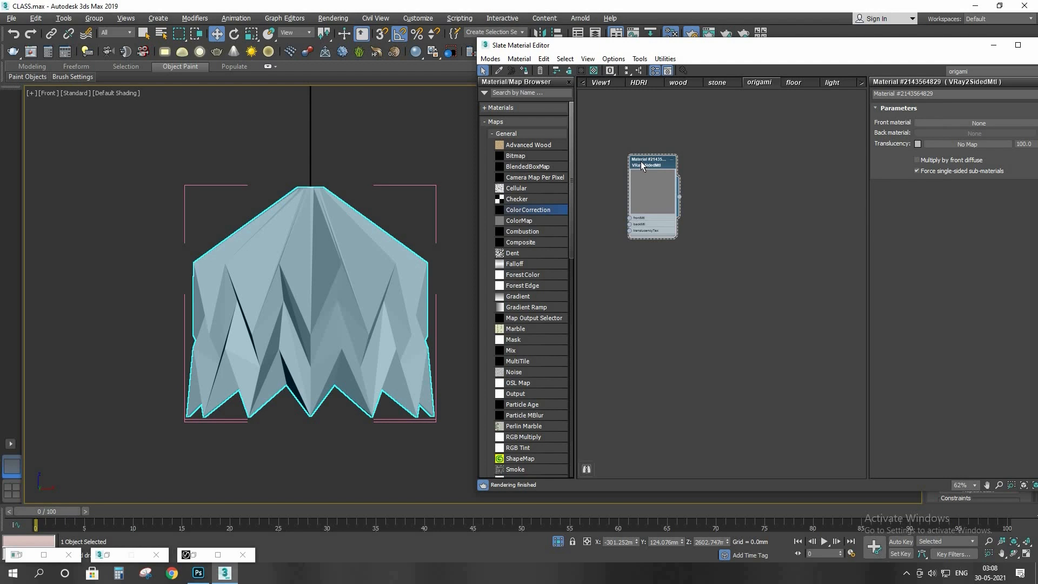
drag(641, 161, 667, 175)
scroll(668, 199, up, 2)
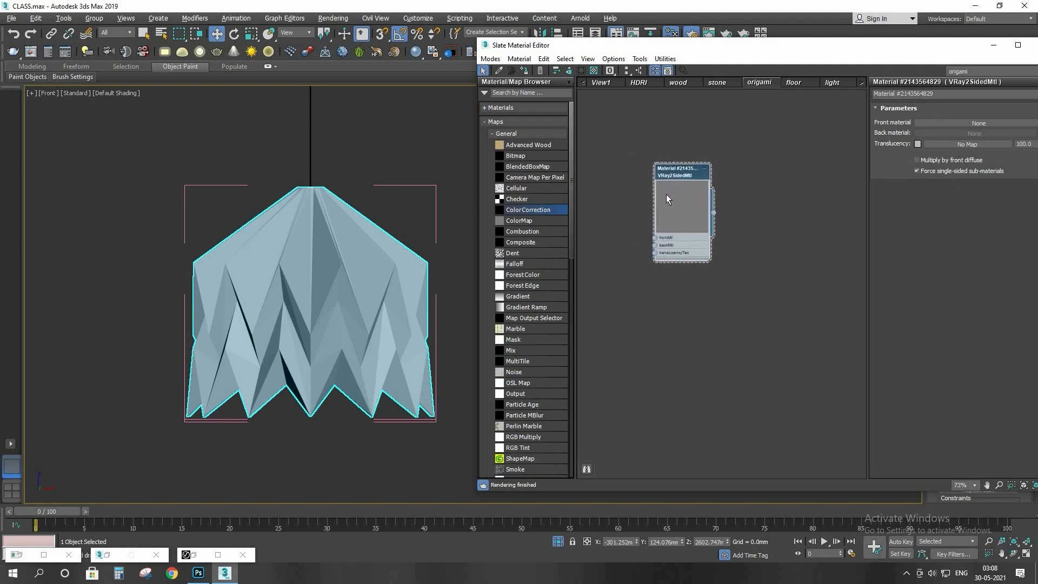
scroll(675, 172, up, 3)
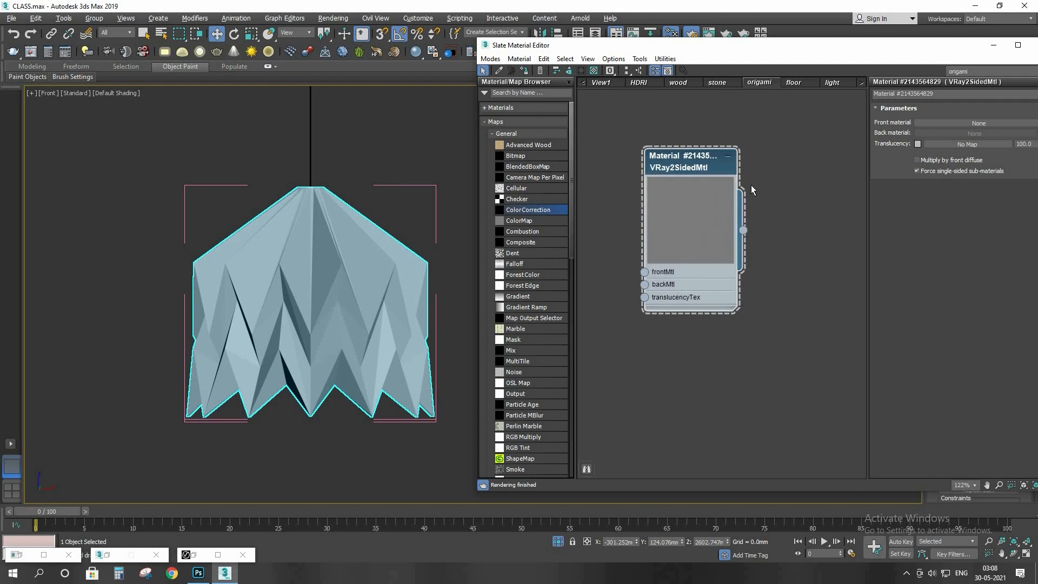
middle_drag(682, 165, 752, 183)
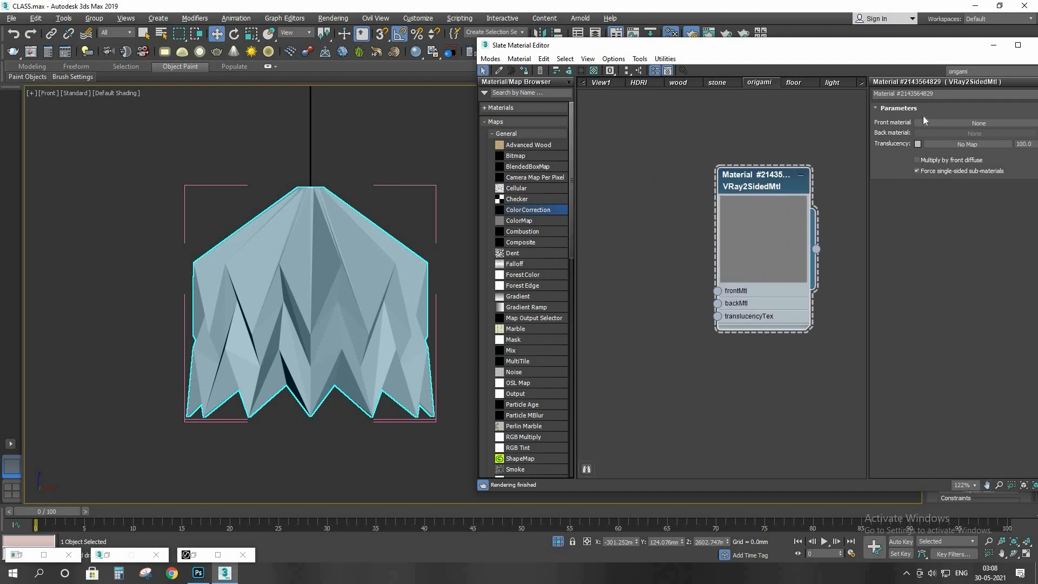
drag(942, 94, 715, 90)
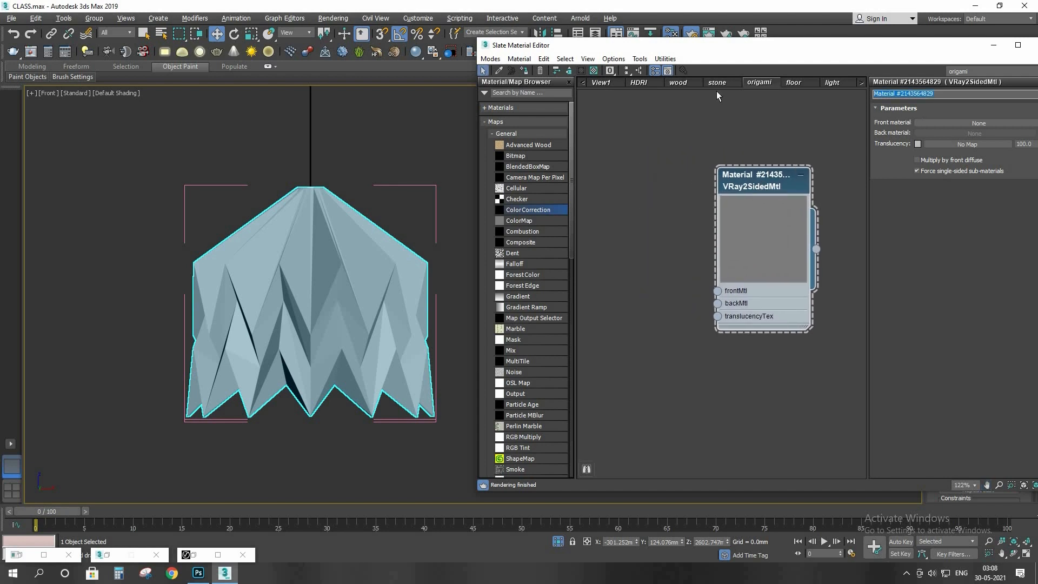
text(drop lig)
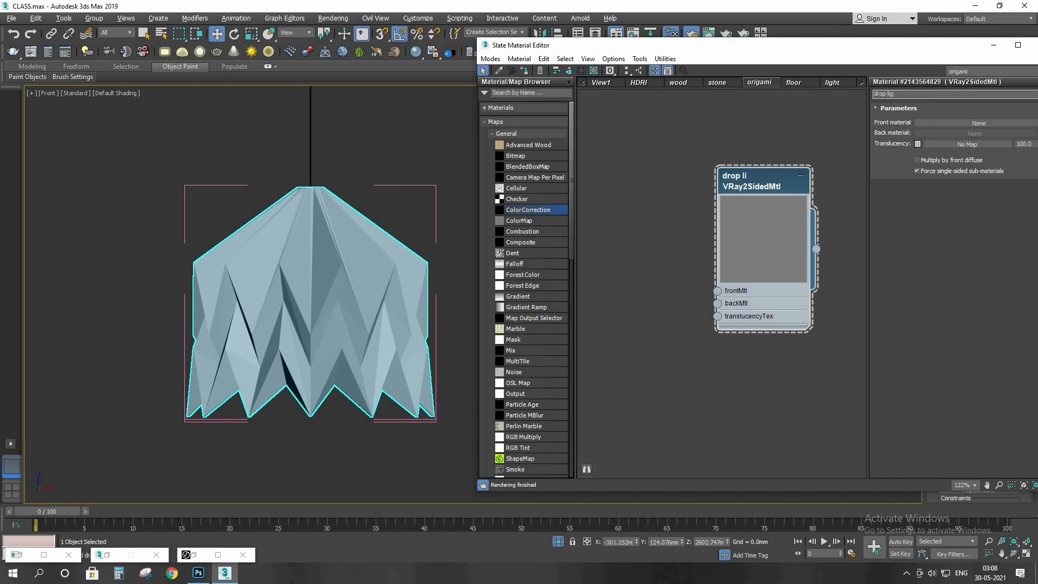
text(ht)
key(Return)
click(918, 144)
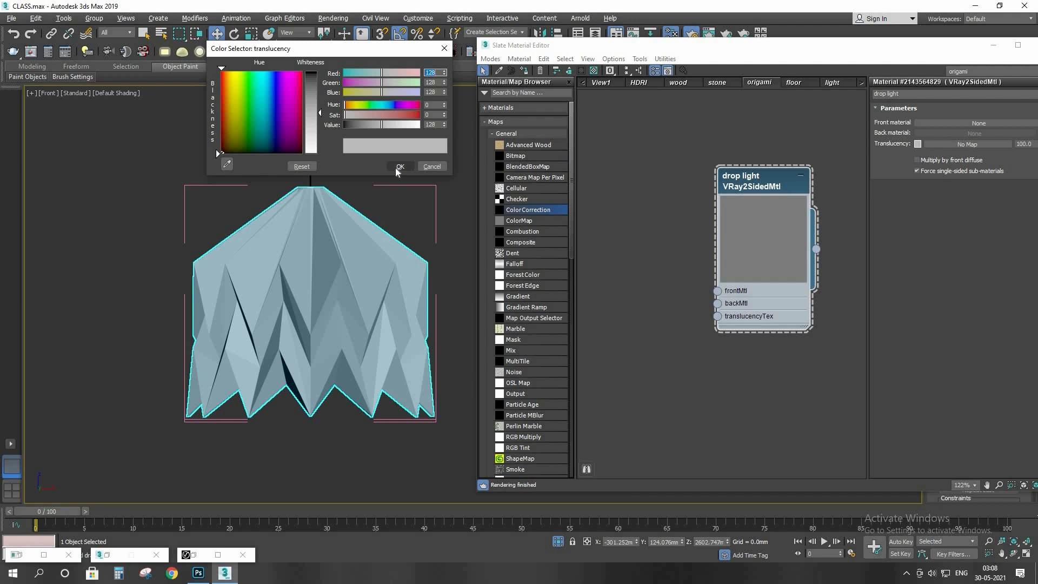
click(399, 166)
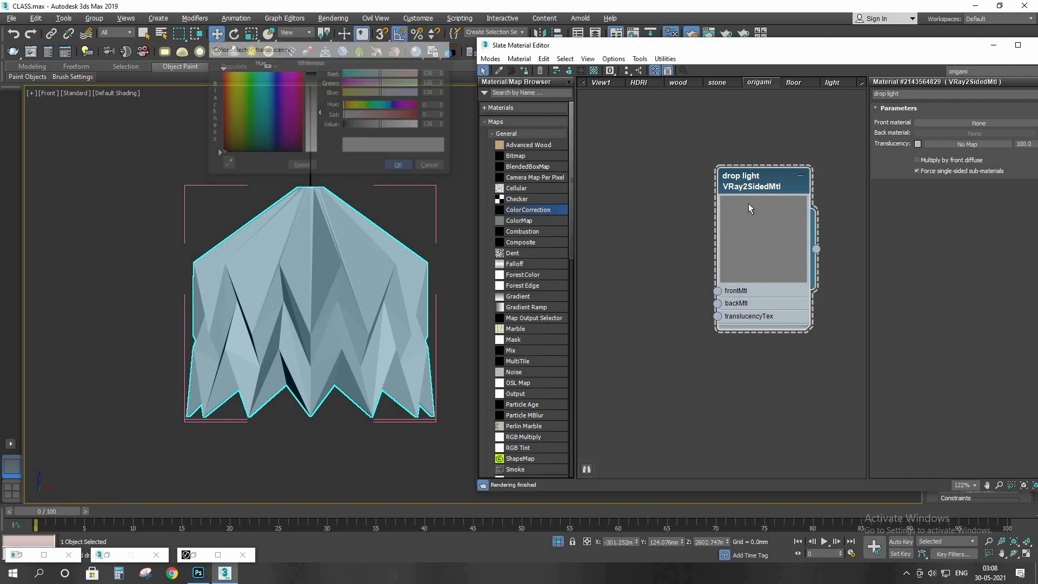
middle_drag(711, 253, 757, 260)
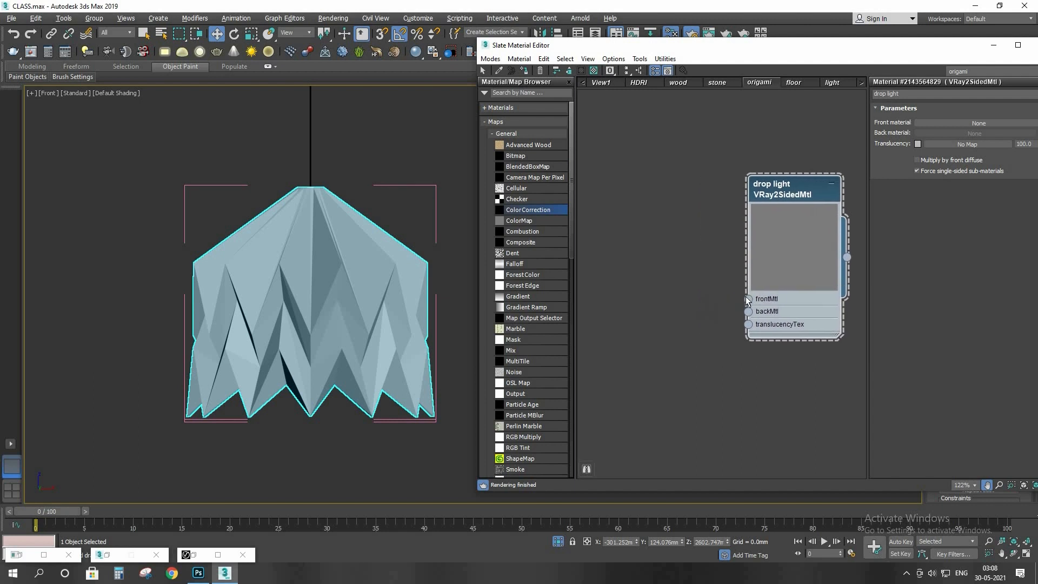
drag(748, 299, 683, 261)
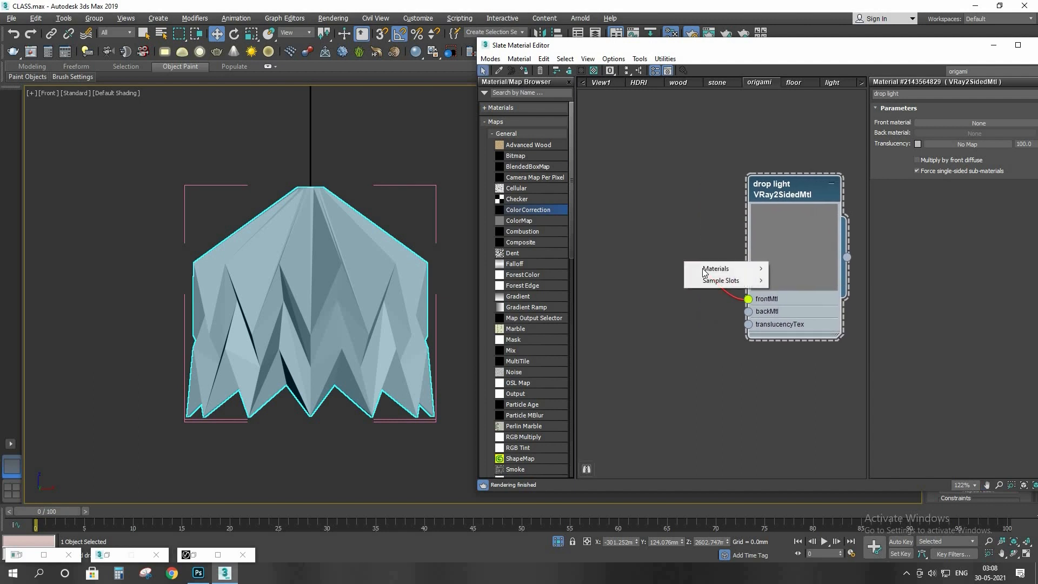
mouse_move(714, 269)
click(685, 301)
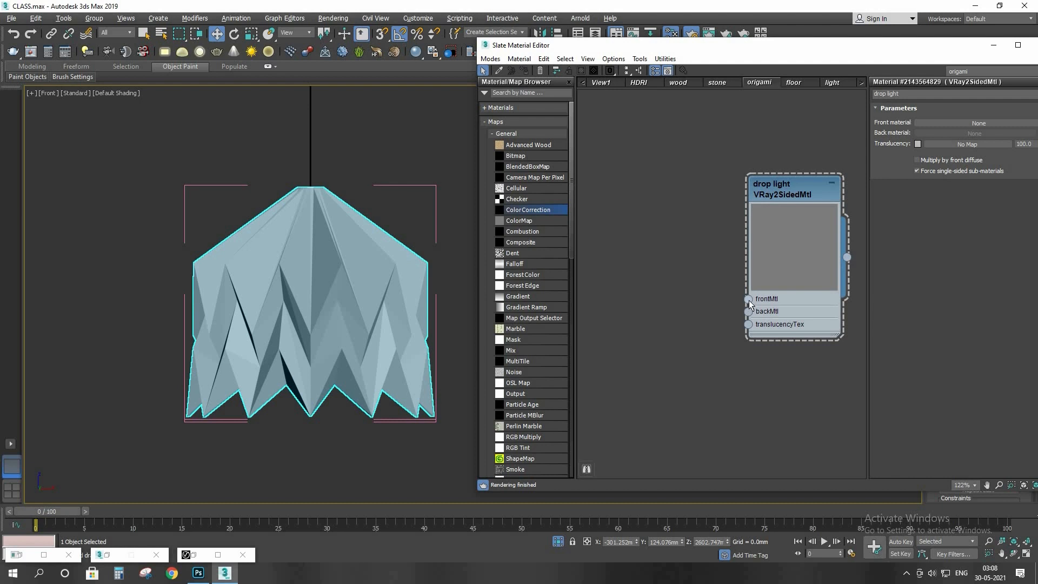
Step: Connect a new VRayMtl to the drop light material's frontMtl input and open the new material's parameters
drag(748, 300, 671, 273)
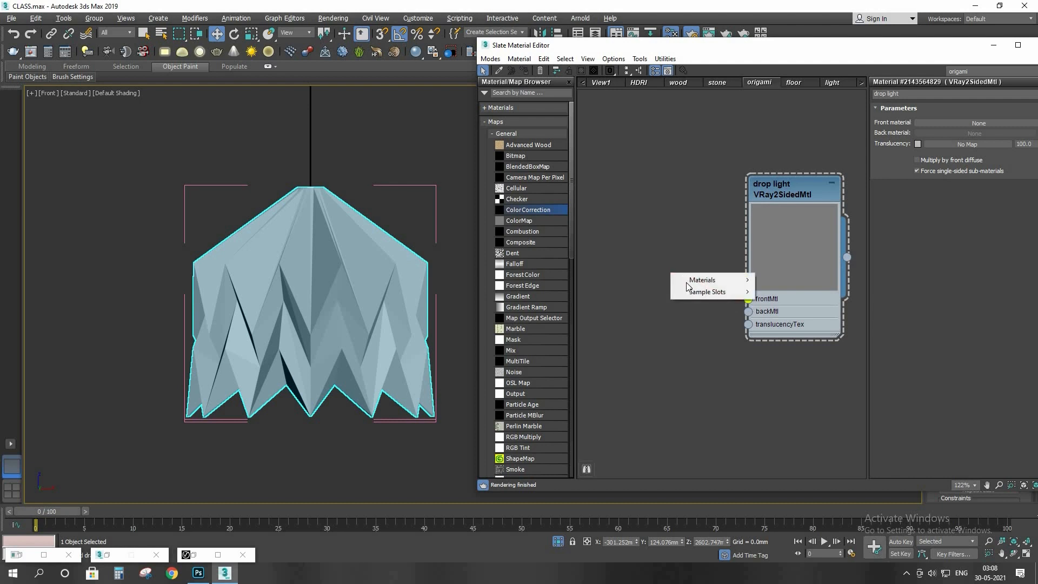
mouse_move(686, 282)
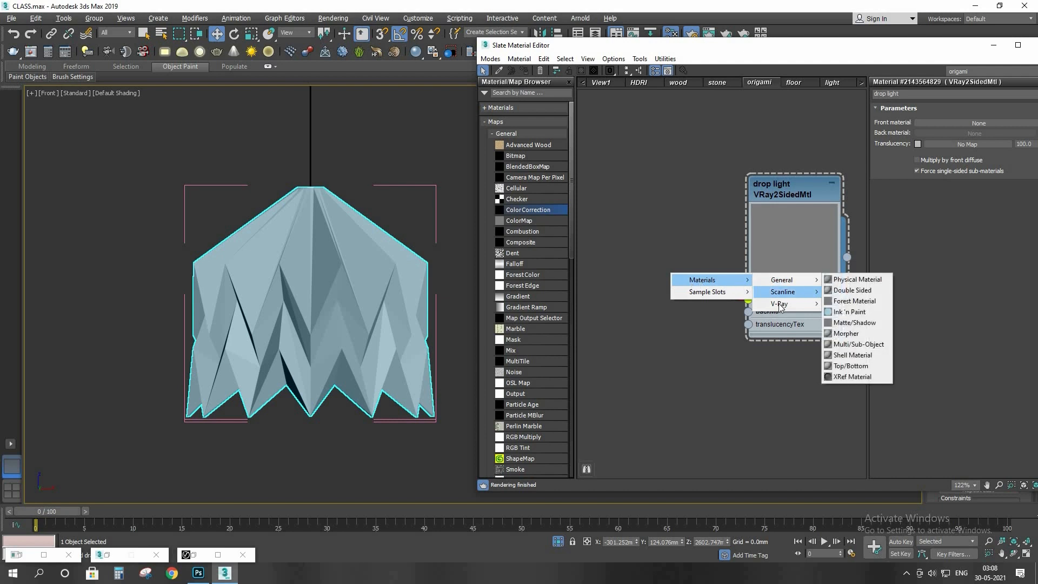
mouse_move(780, 306)
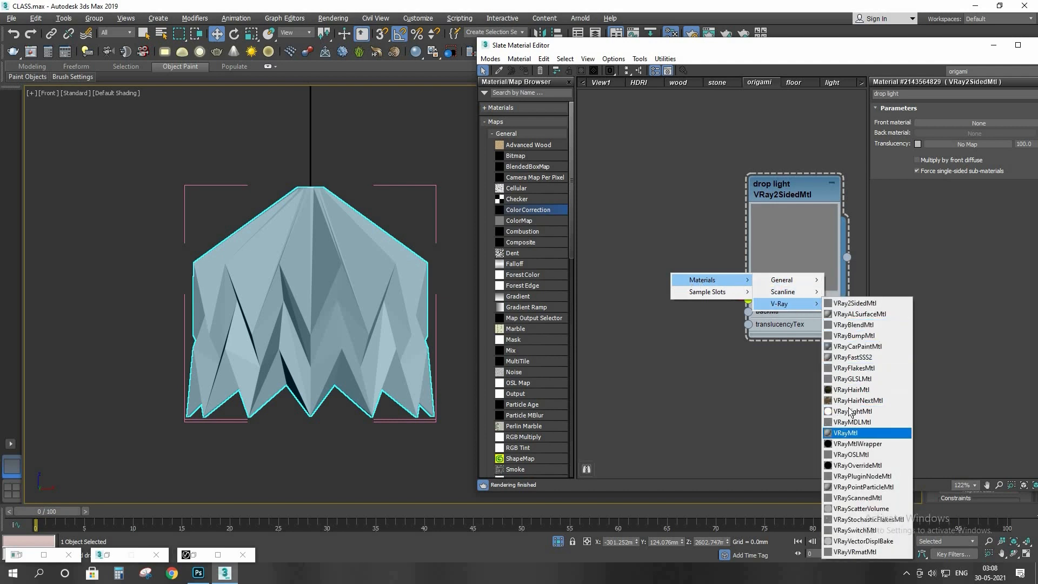
click(846, 432)
scroll(661, 163, down, 2)
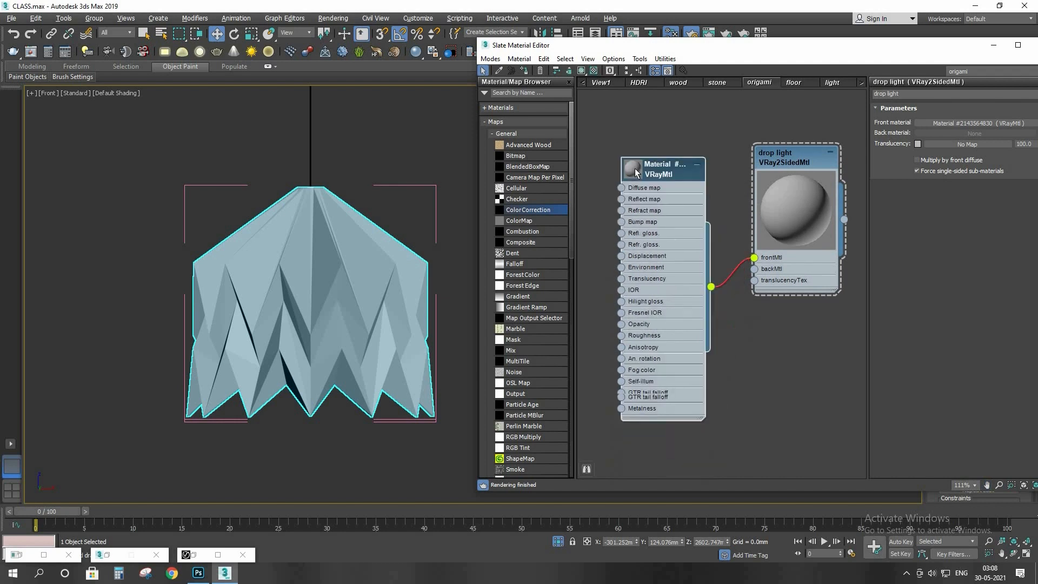
click(635, 168)
double_click(653, 167)
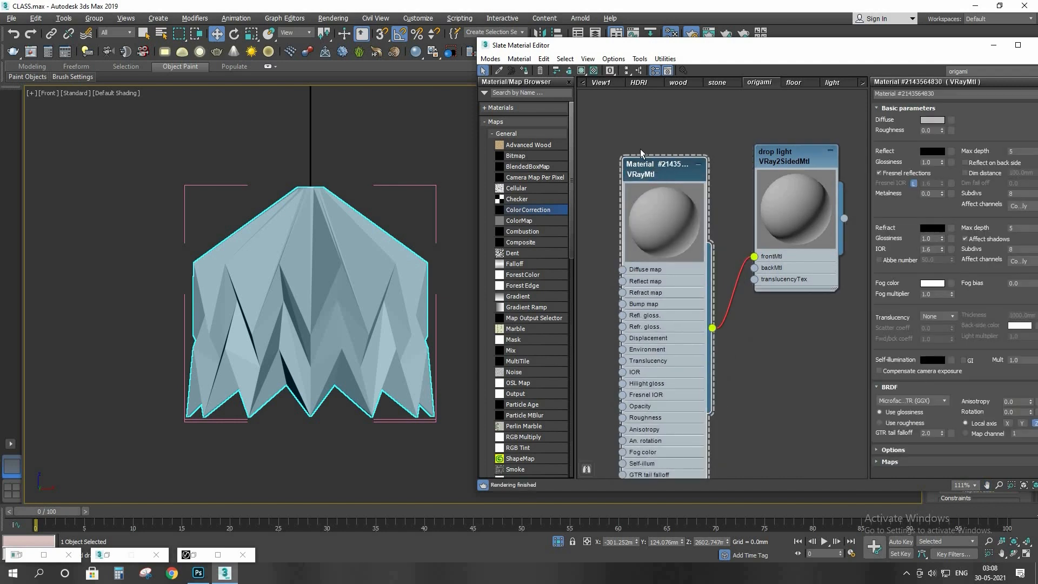
drag(641, 162, 629, 150)
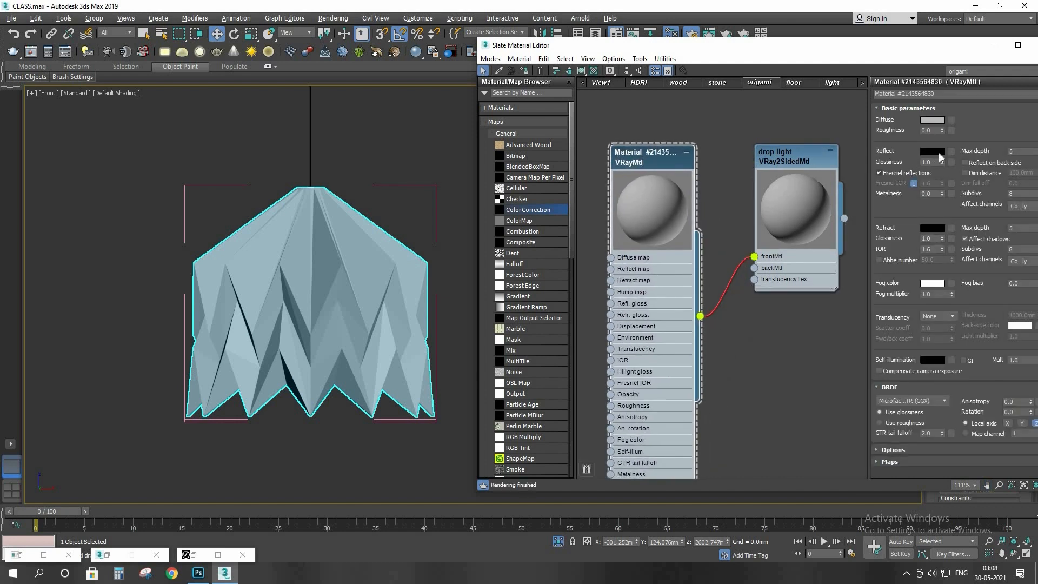
Step: Set the front VRayMtl's reflection value to 20 and its reflection glossiness to 0.61
click(932, 151)
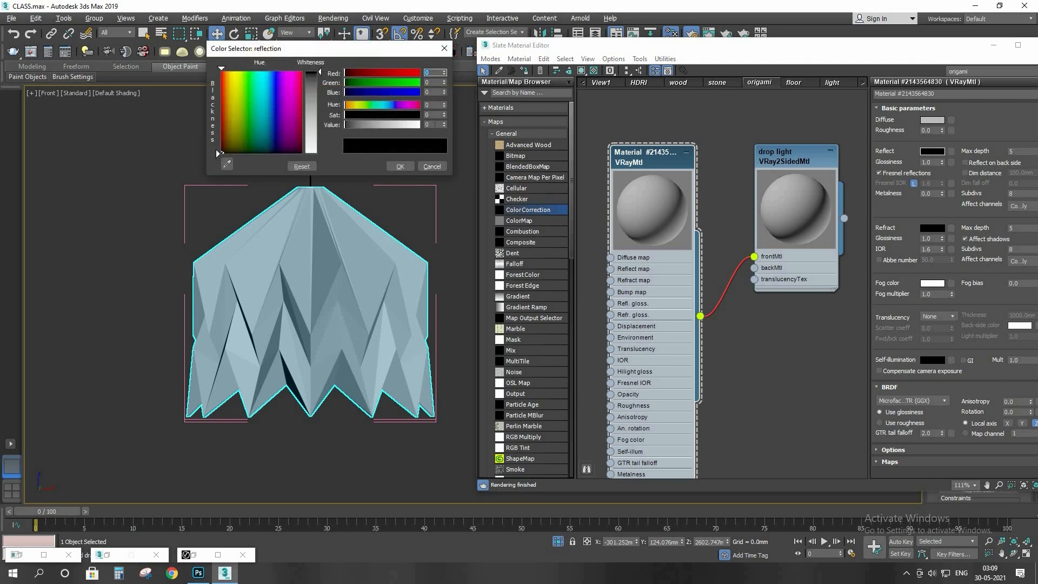
click(417, 126)
text(20)
key(Return)
click(400, 166)
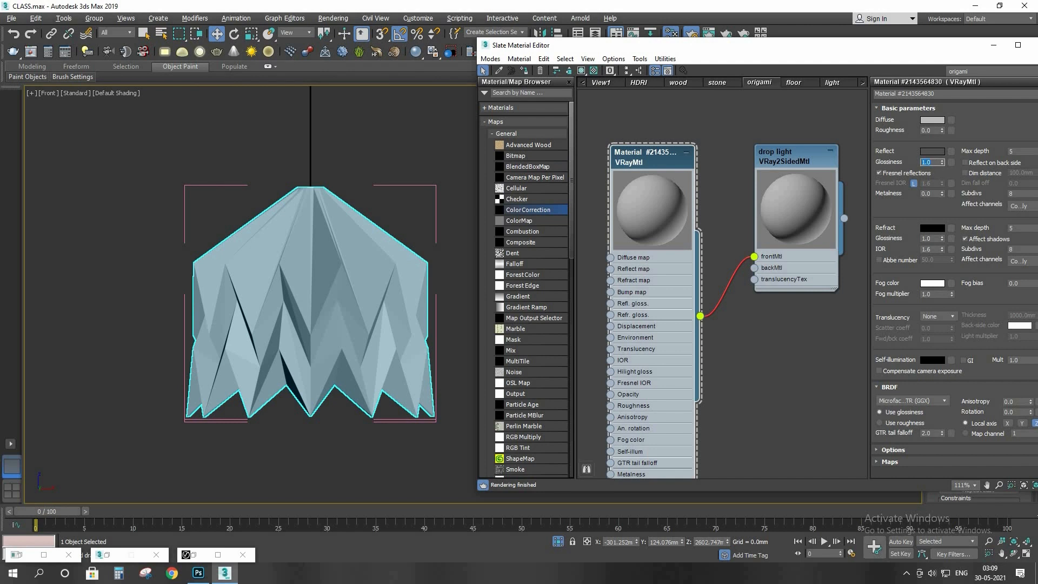
key(Return)
Step: Brighten the front VRayMtl's reflection colour to a medium grey
click(932, 151)
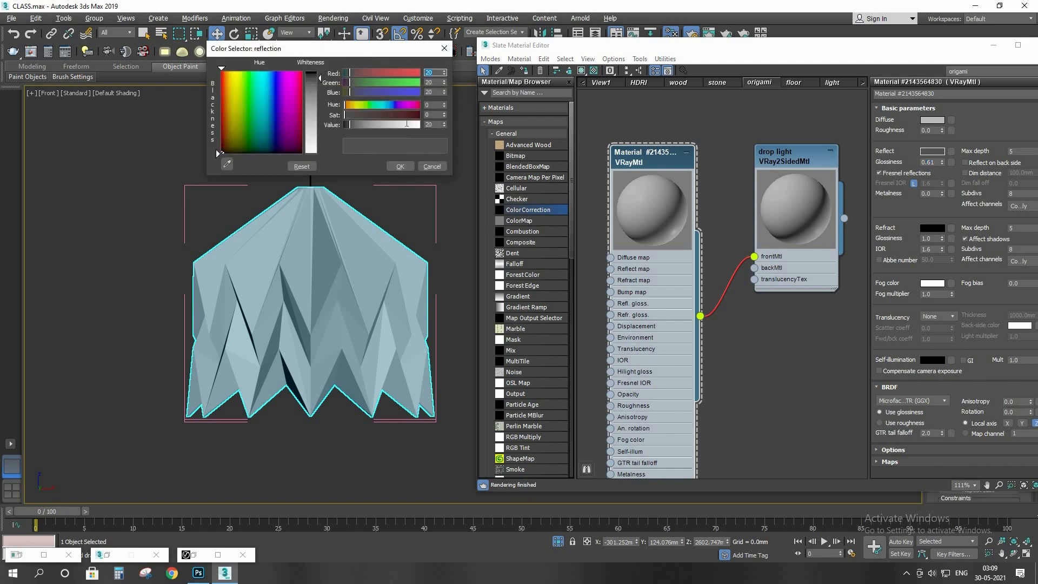
drag(433, 125, 406, 124)
click(400, 166)
Step: Show the checkered background in the front VRayMtl's preview and inspect the reflections on the sample sphere
scroll(644, 189, up, 3)
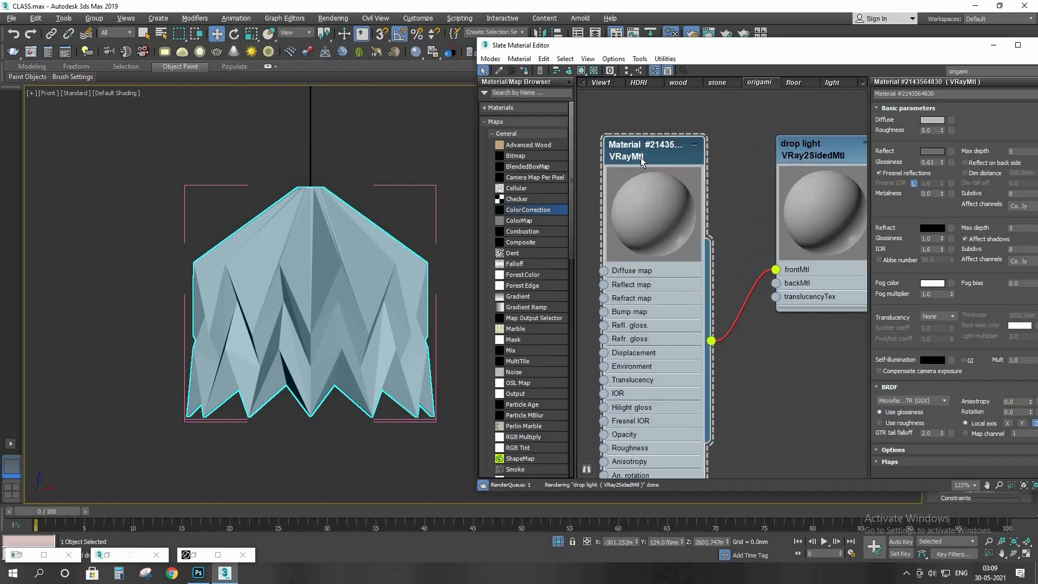
click(594, 71)
scroll(640, 141, up, 2)
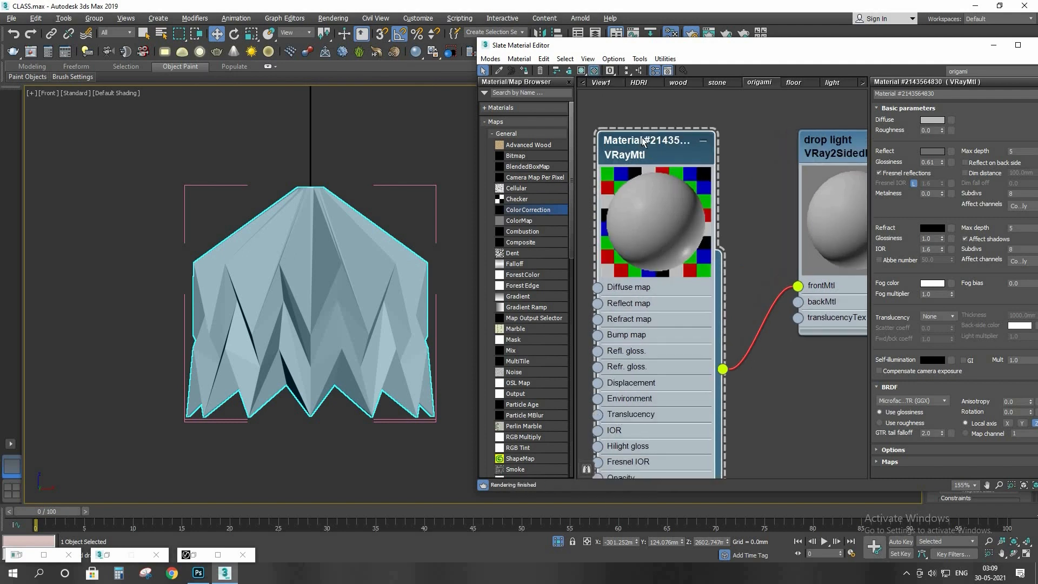
scroll(644, 171, up, 3)
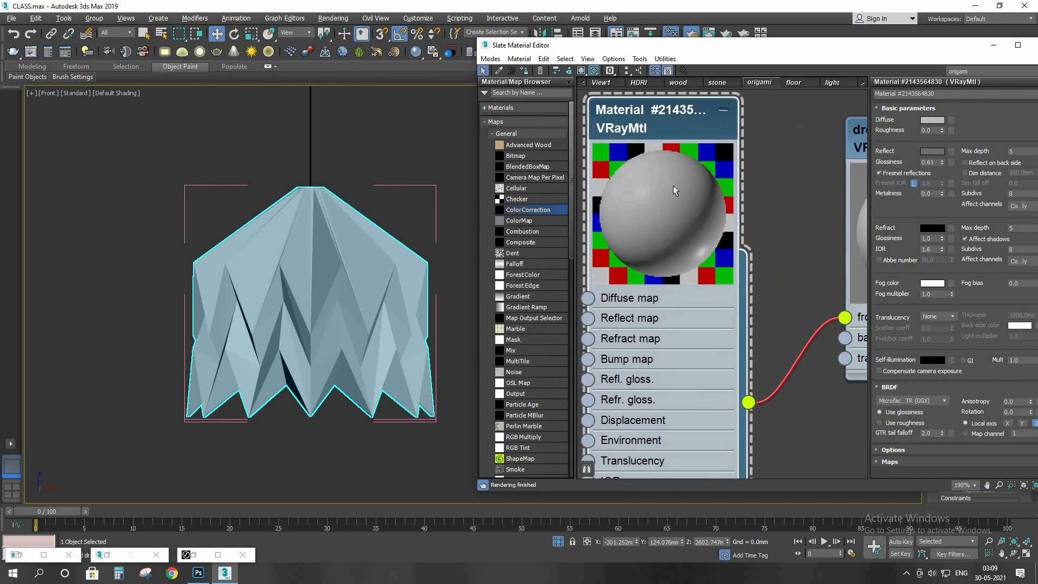
scroll(683, 211, down, 8)
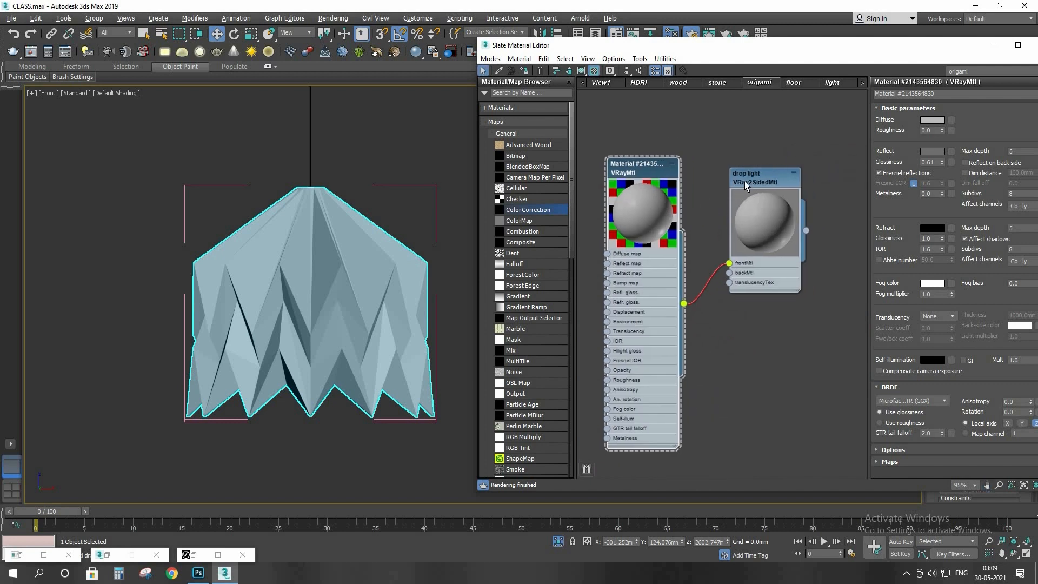
Step: Assign the drop light two-sided material to the selected origami lampshade
click(744, 181)
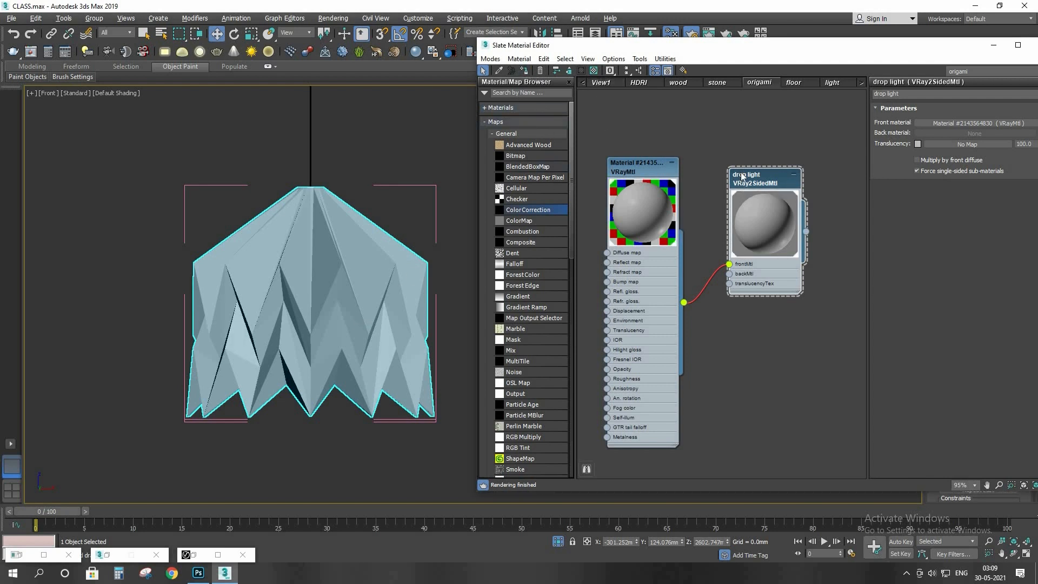
scroll(756, 186, down, 2)
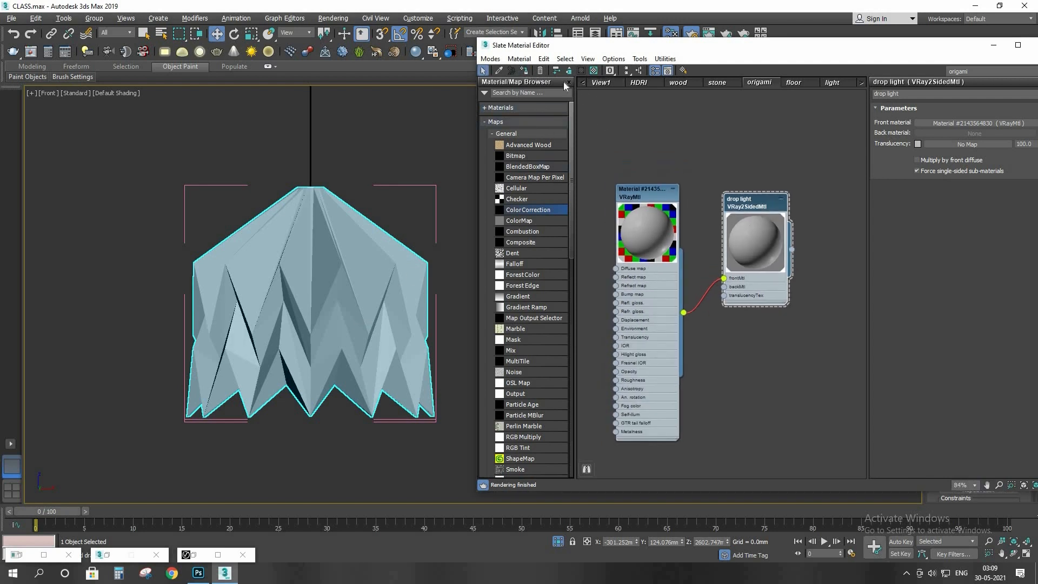
click(317, 283)
scroll(324, 320, up, 3)
double_click(648, 190)
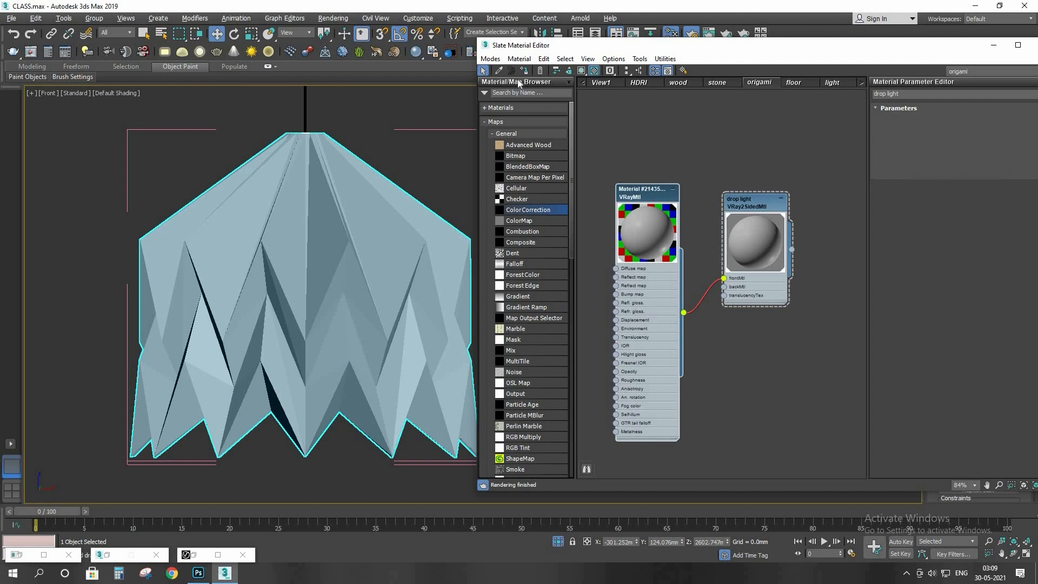
double_click(753, 203)
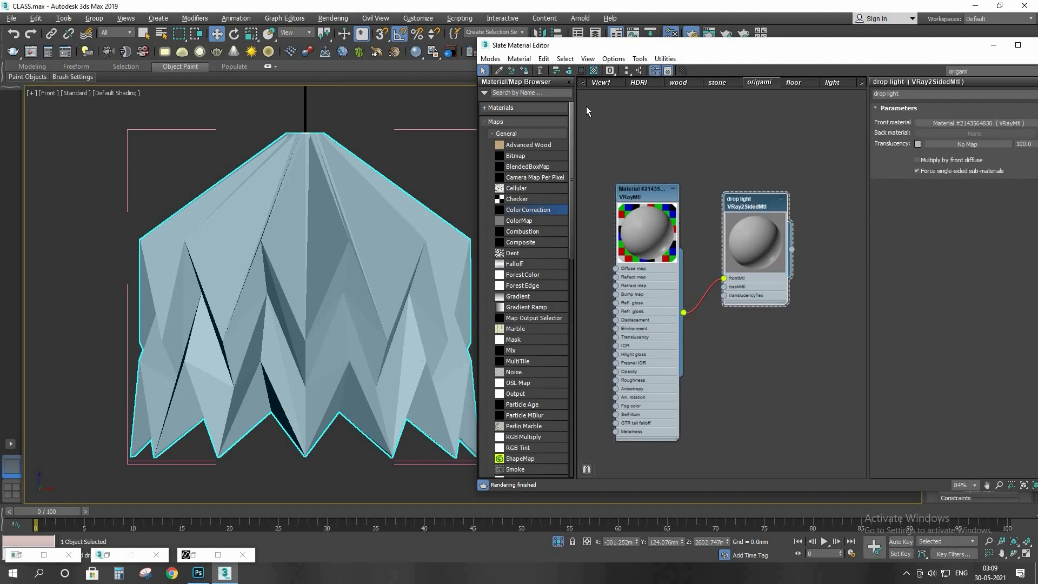
click(524, 73)
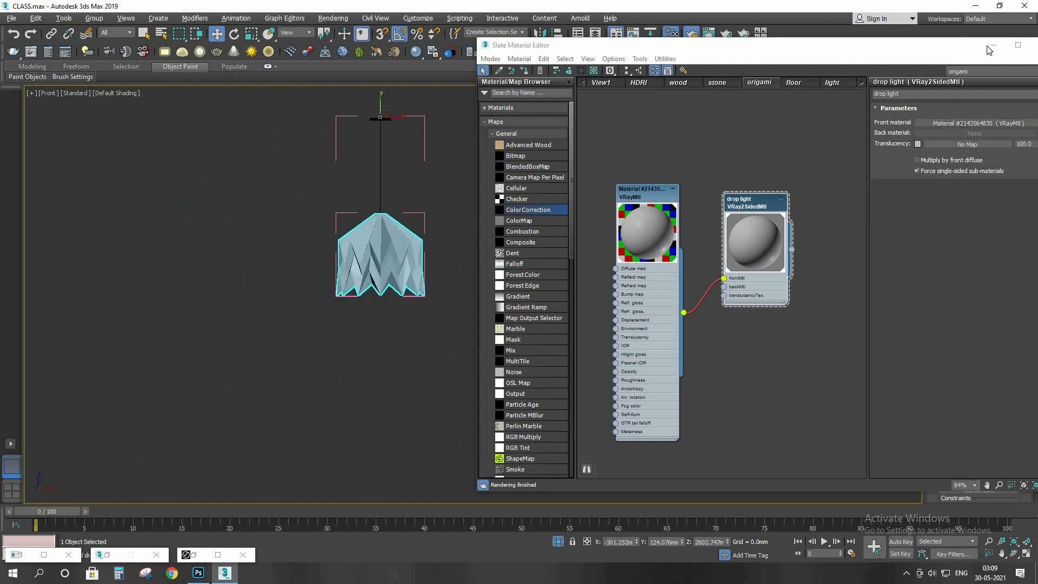
Step: Minimize the Slate Material Editor and show the lampshade in the Top view as wireframe
click(994, 45)
key(t)
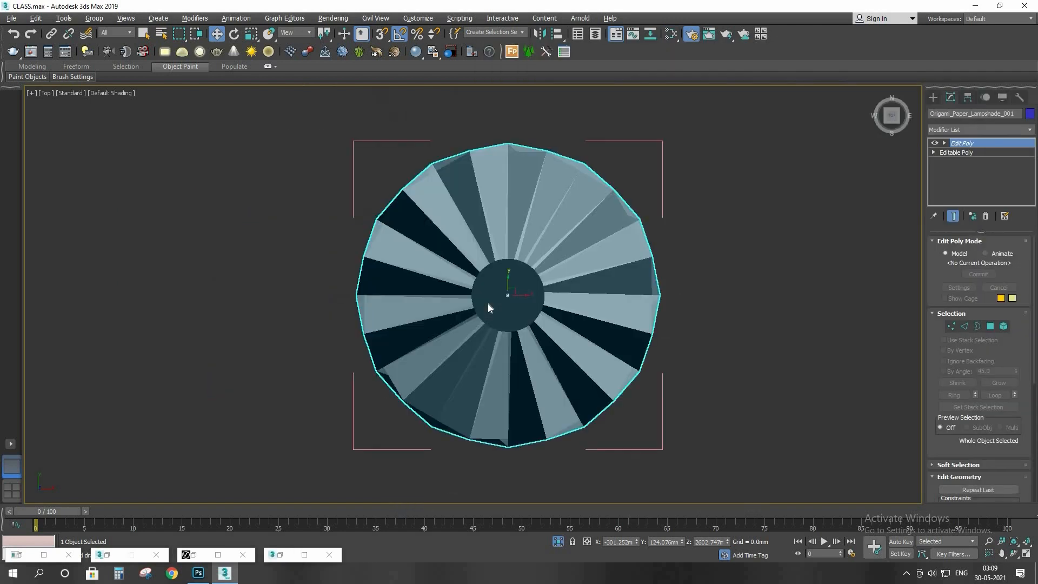
scroll(451, 306, down, 2)
key(F3)
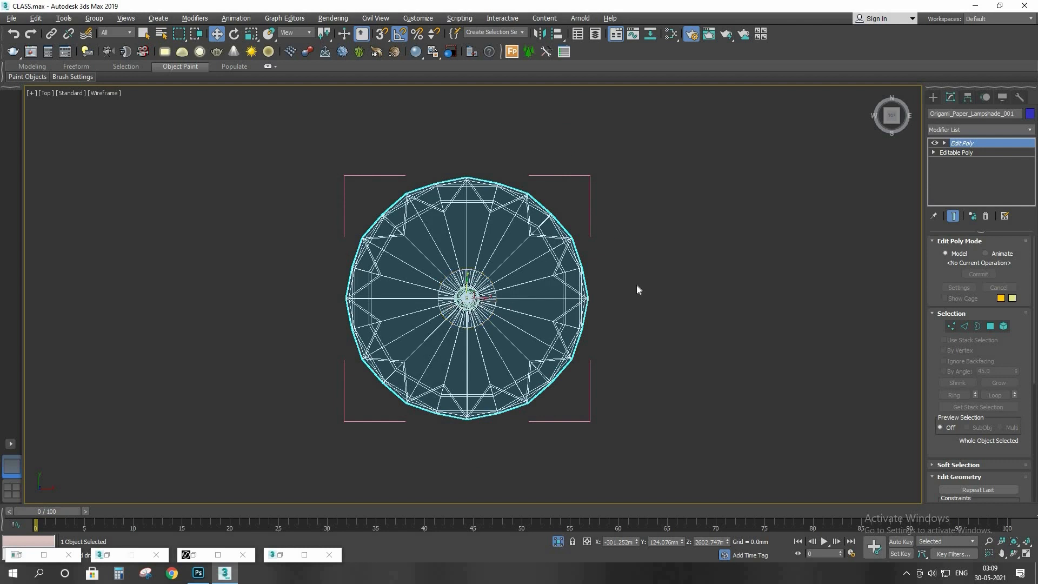
Step: Create a sphere-type VRayLight with a radius of about 28 mm at the lampshade's centre in the Top view
click(933, 102)
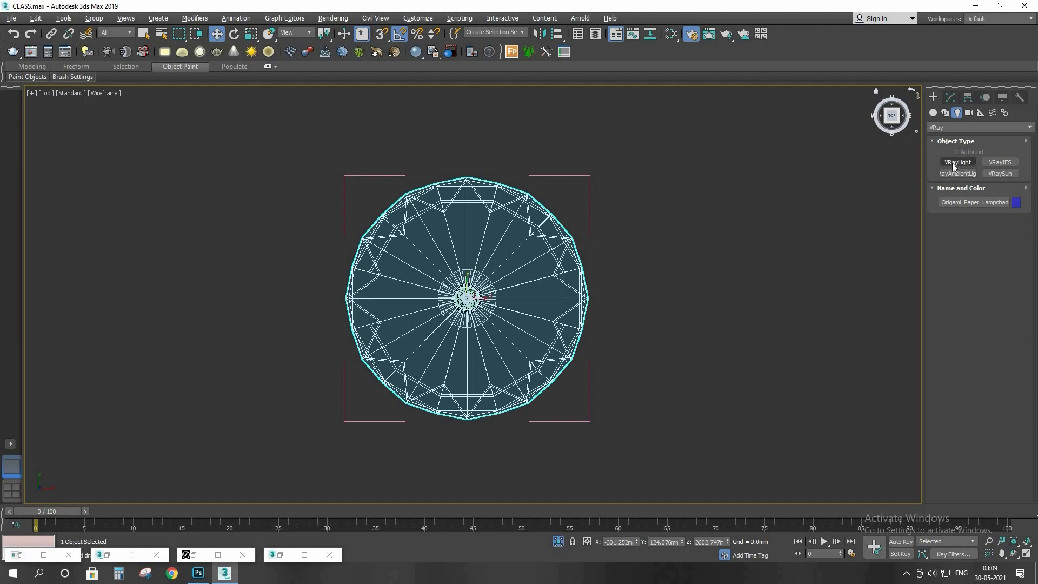
click(953, 163)
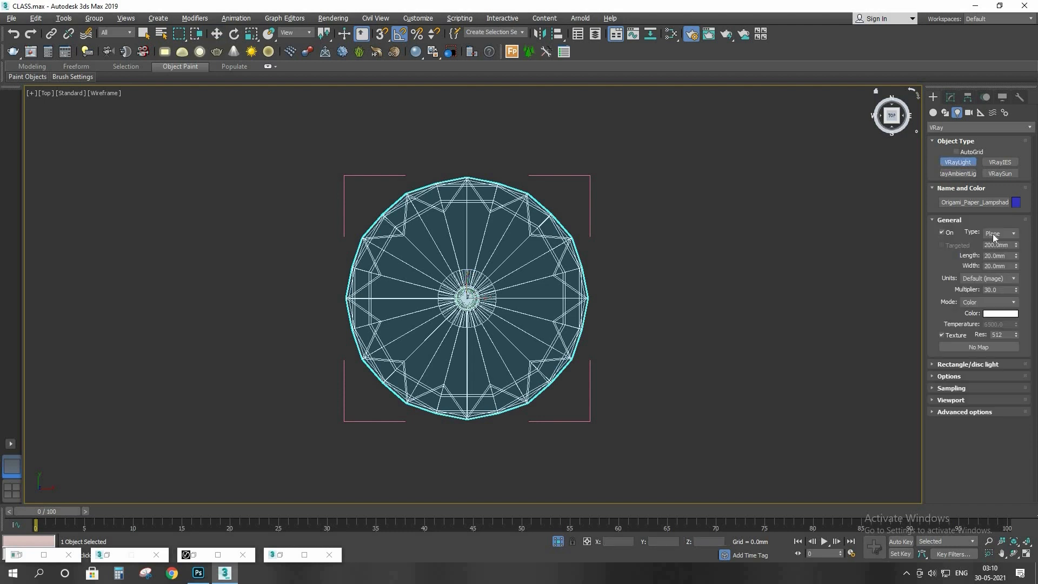
click(993, 233)
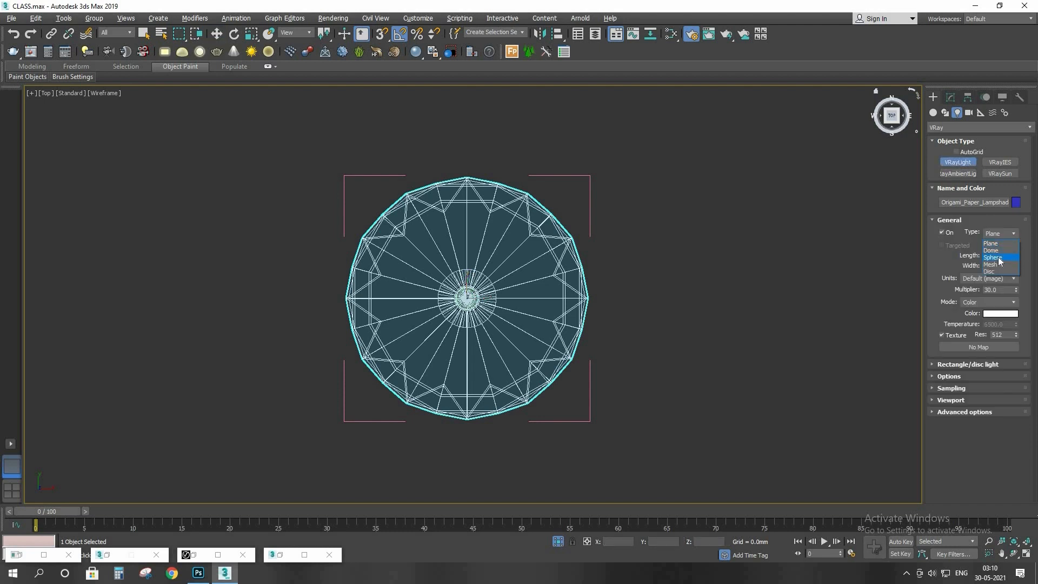
click(993, 258)
scroll(467, 299, up, 5)
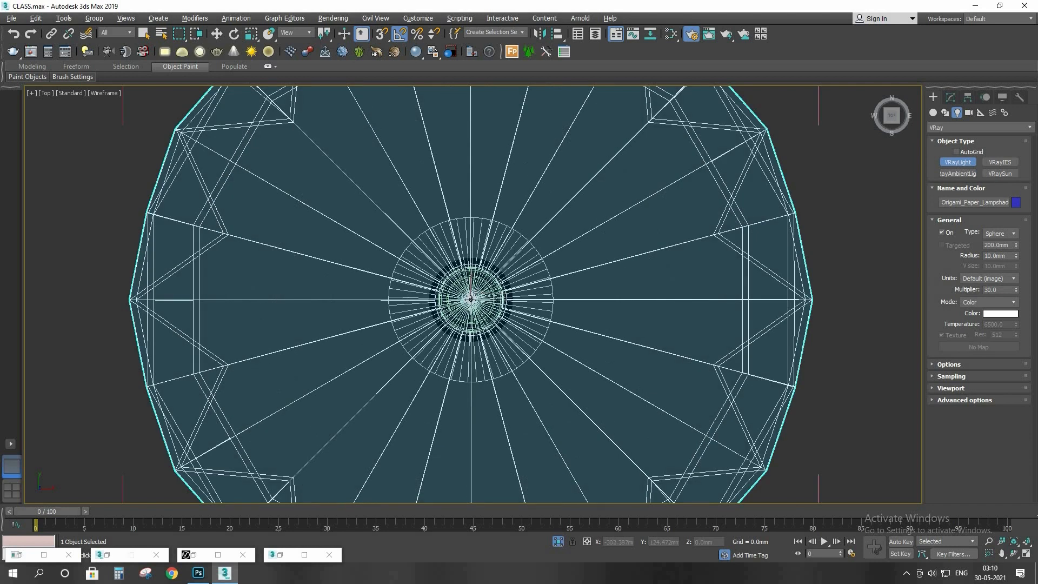
drag(470, 299, 505, 222)
right_click(517, 324)
Step: Move the sphere light down onto the pendant's bulb in the Front view
key(f)
scroll(505, 309, down, 8)
scroll(505, 222, up, 10)
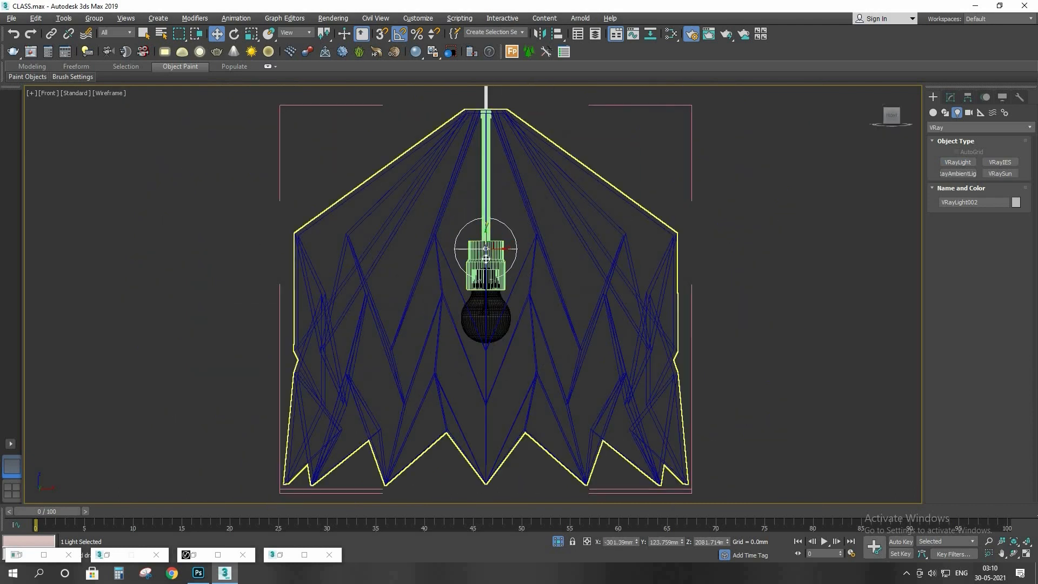
drag(486, 258, 488, 315)
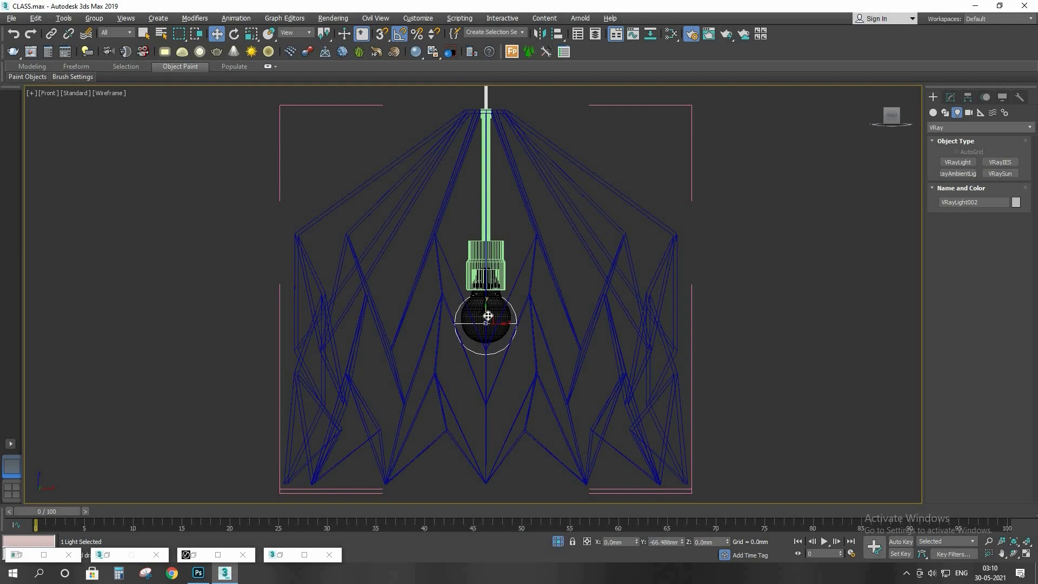
scroll(488, 316, up, 2)
middle_drag(487, 315, 488, 262)
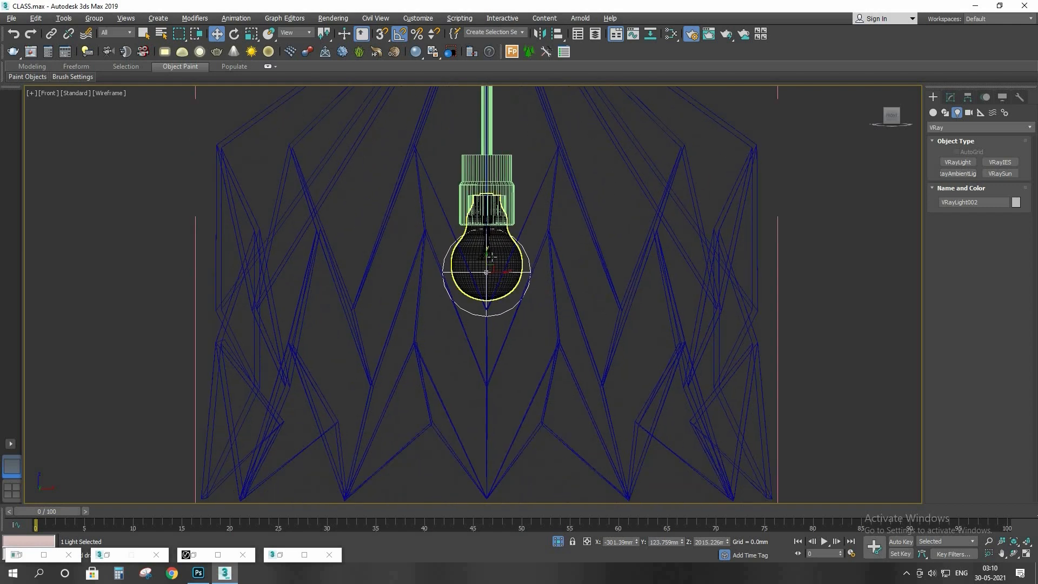
Step: Set the sphere light's radius to 40 mm
click(950, 99)
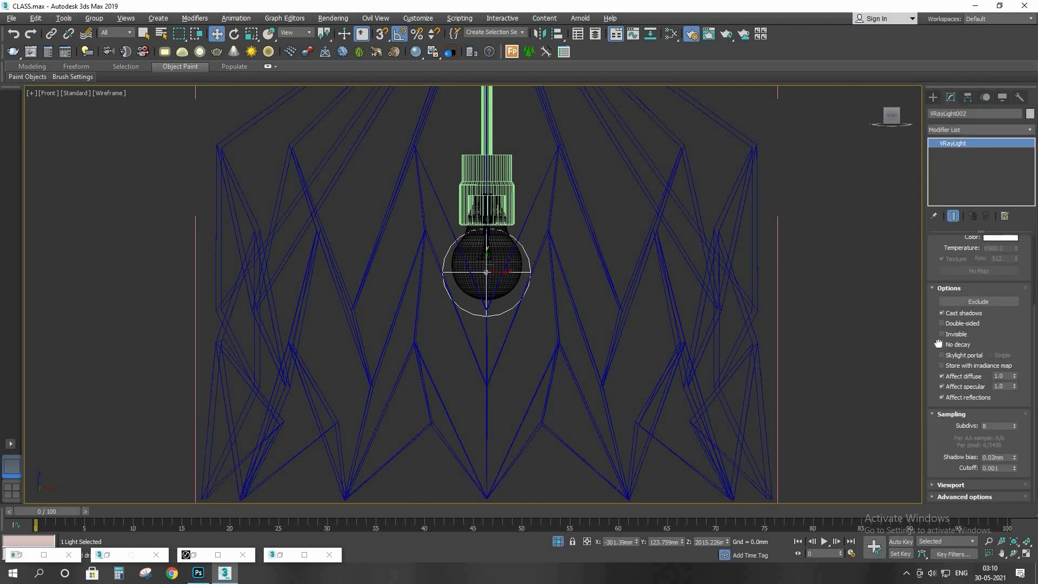
scroll(938, 343, up, 3)
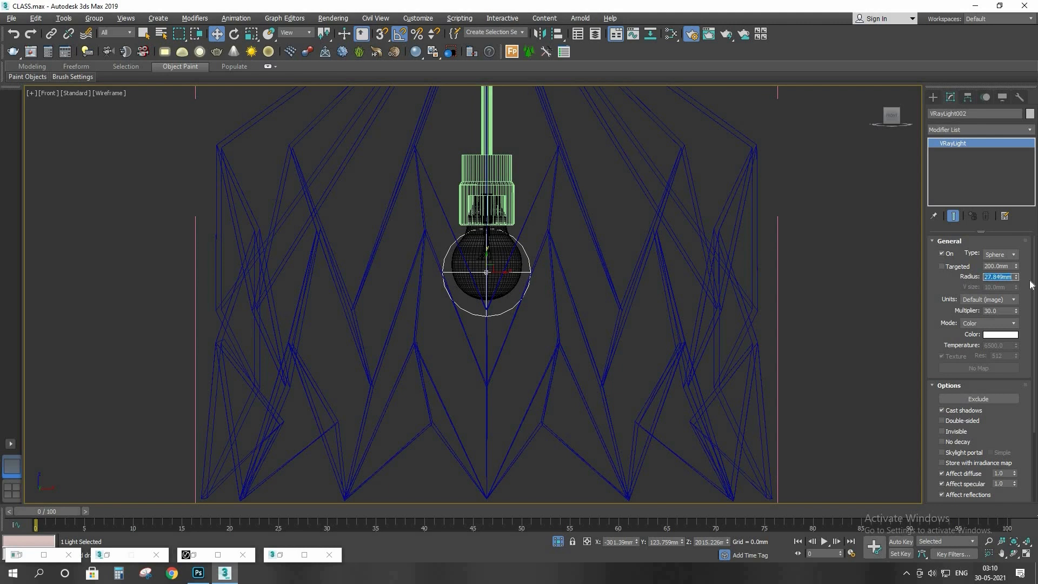
key(BackSpace)
key(Return)
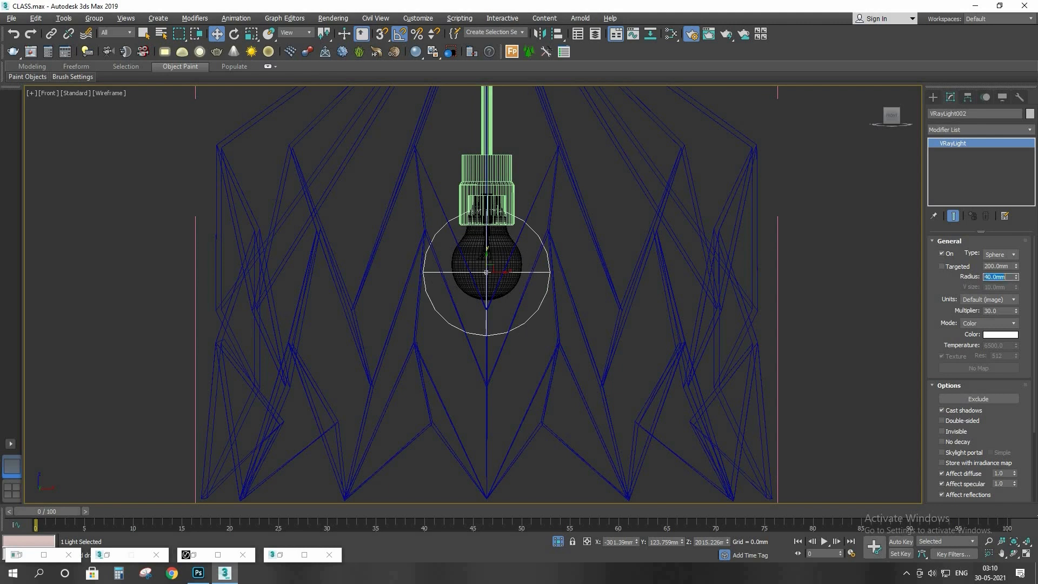
Step: Switch the sphere light's colour mode to Temperature and set it to 3500
click(979, 324)
click(968, 341)
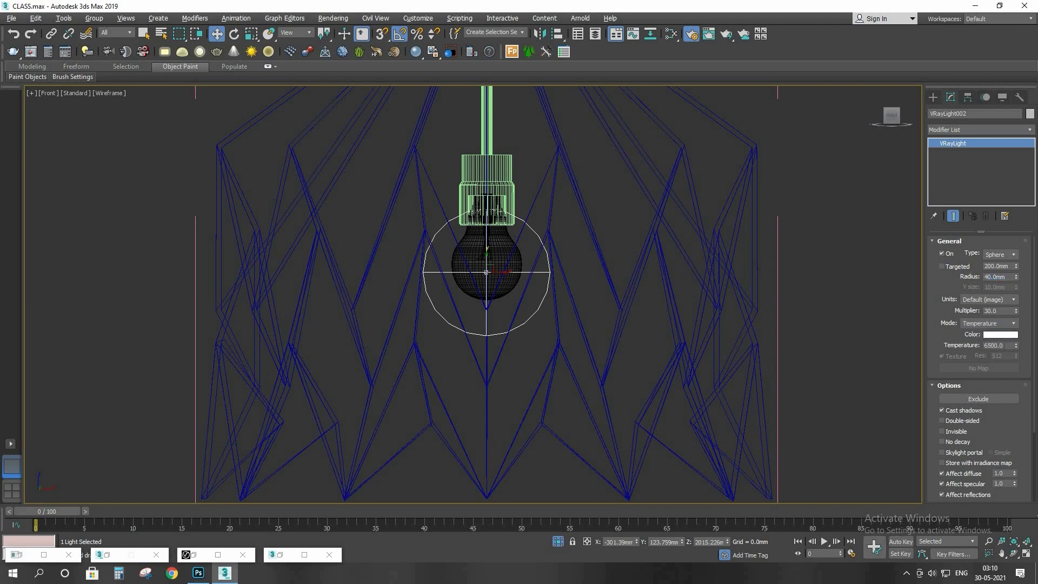
double_click(998, 345)
text(3500)
key(Return)
Step: Maximize the VRayCam001 view with its safe frame and end isolation so the whole bedroom is shown
click(797, 192)
key(alt+w)
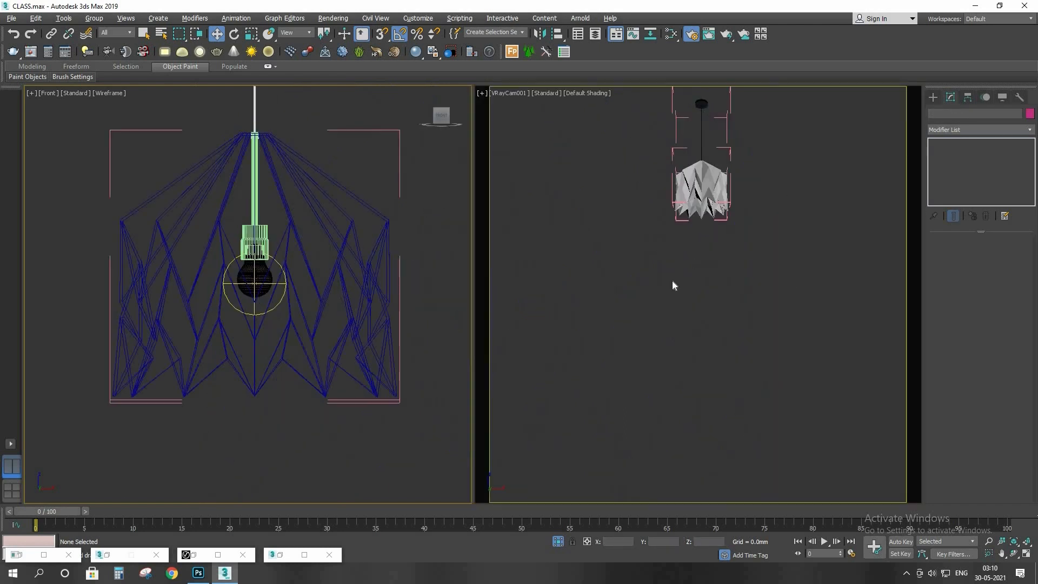
click(672, 280)
key(alt+w)
key(shift+f)
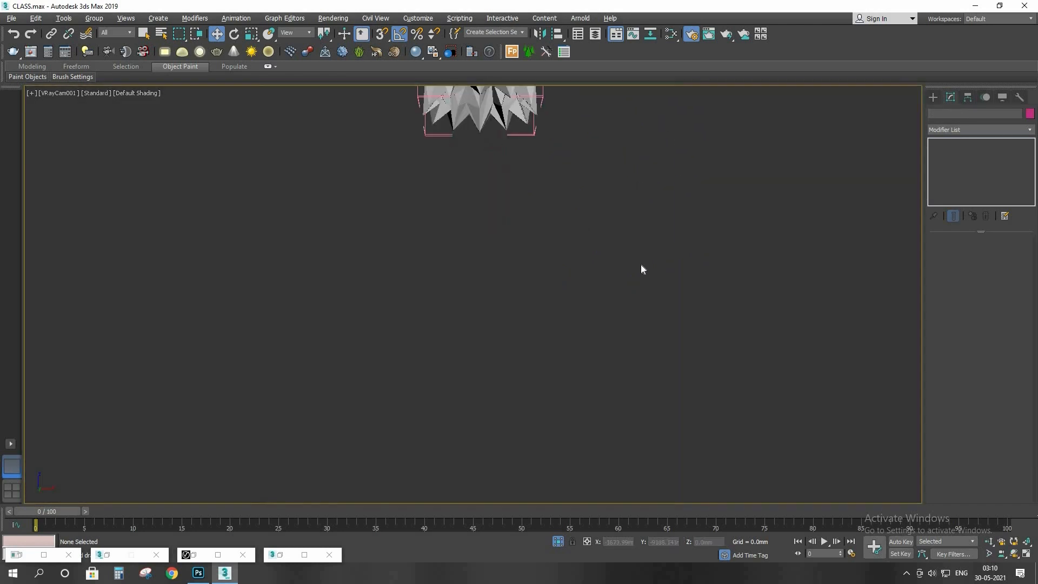
key(shift+f)
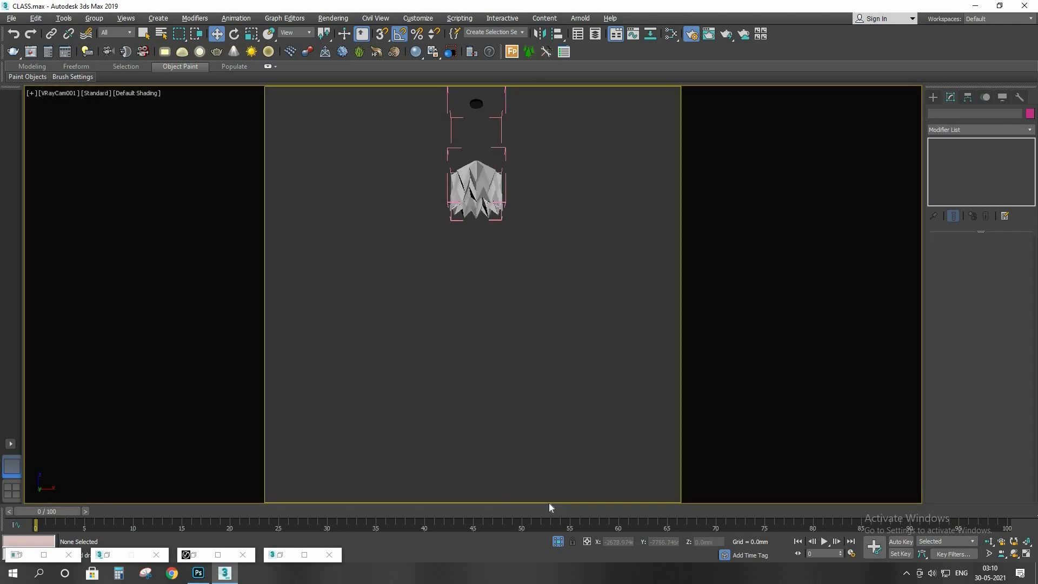
click(558, 541)
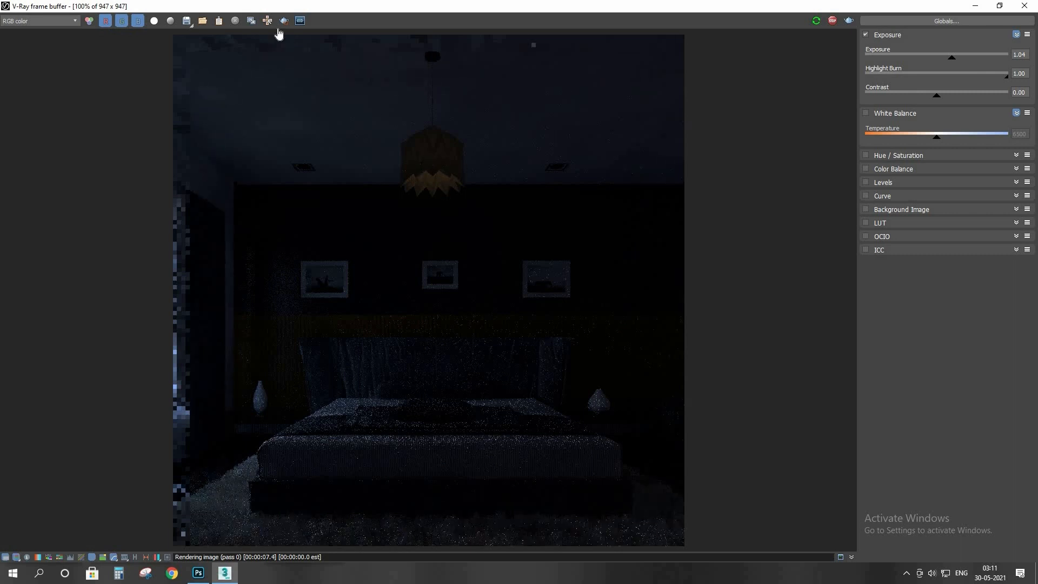
Step: Restrict the V-Ray render to a region around the pendant lamp
click(284, 20)
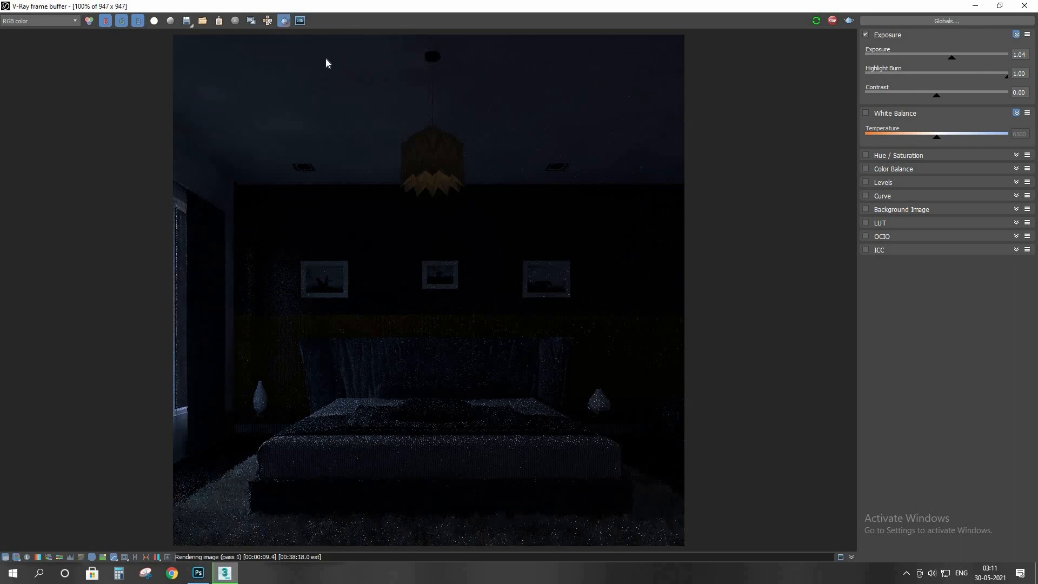
drag(322, 56, 396, 115)
drag(500, 213, 536, 247)
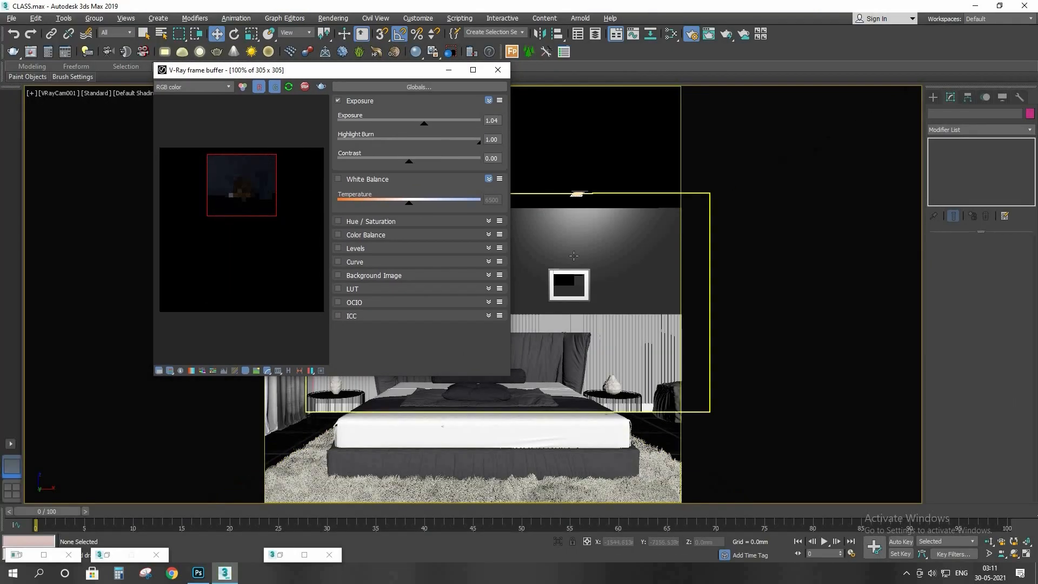
click(573, 256)
key(m)
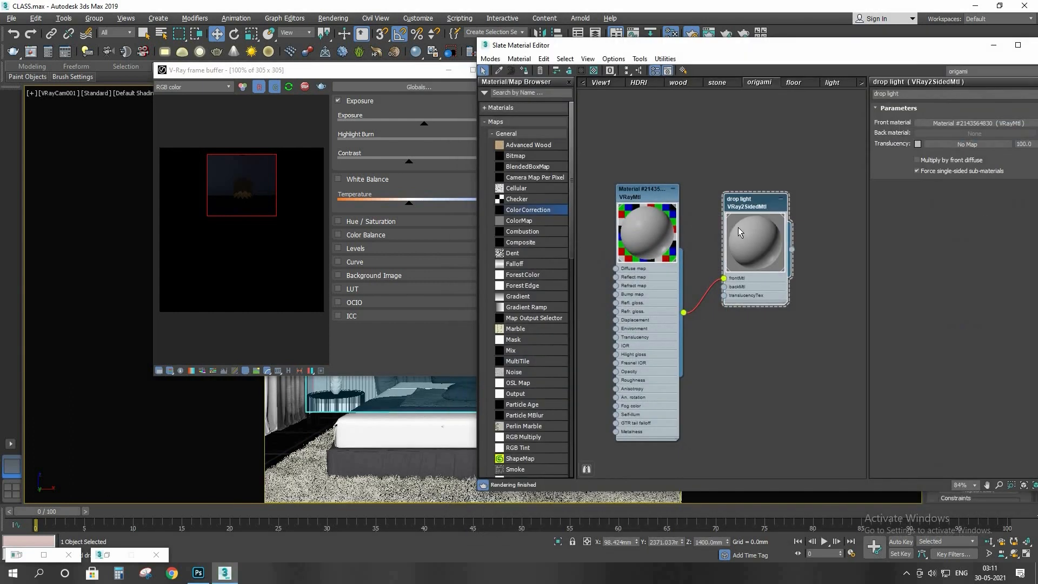
drag(745, 51, 614, 117)
click(862, 111)
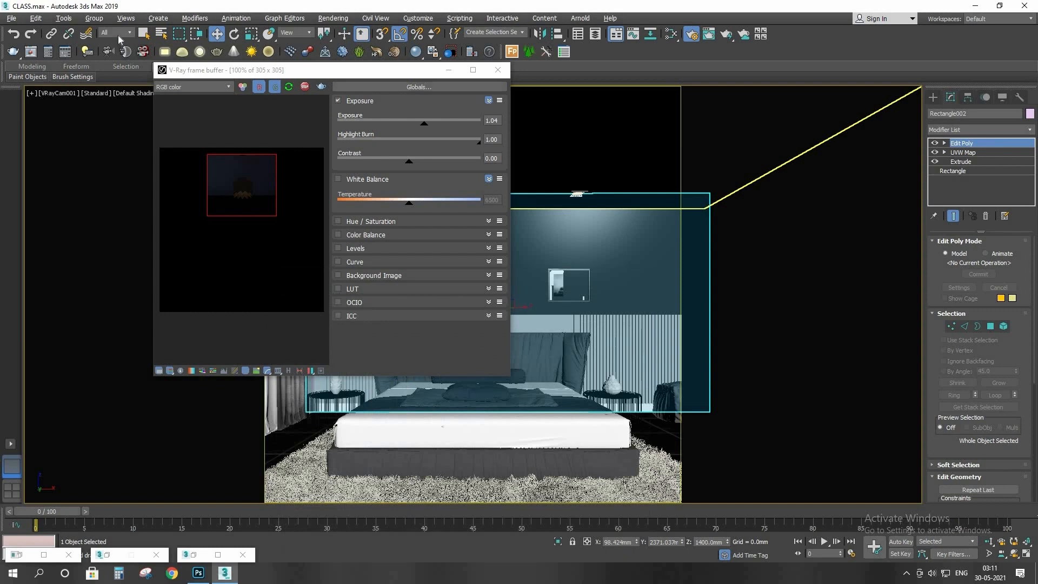
Step: Limit selection to lights and select the sphere light inside the lampshade
click(117, 33)
click(106, 63)
drag(303, 70, 243, 77)
click(476, 190)
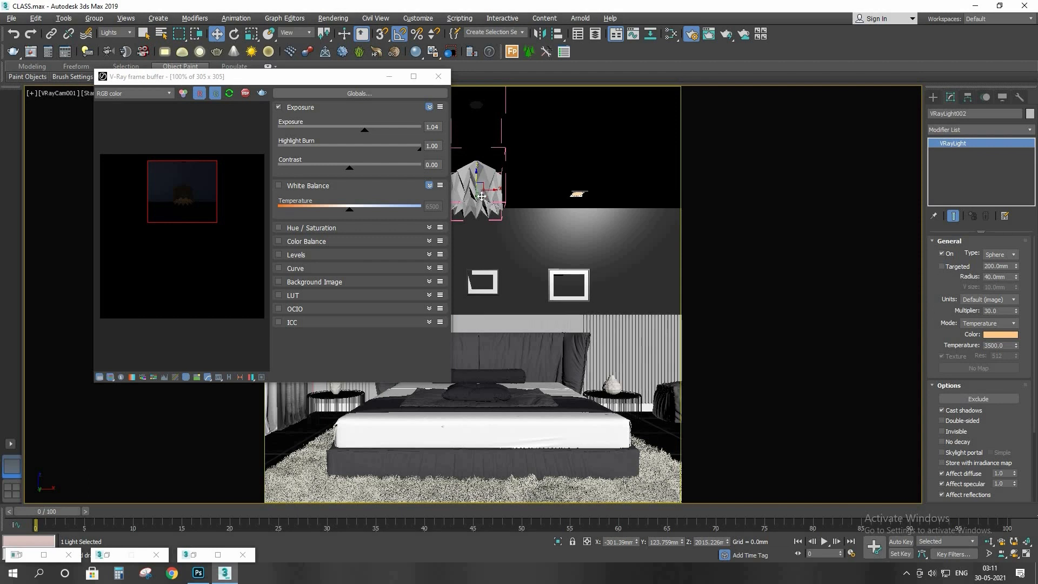
click(117, 33)
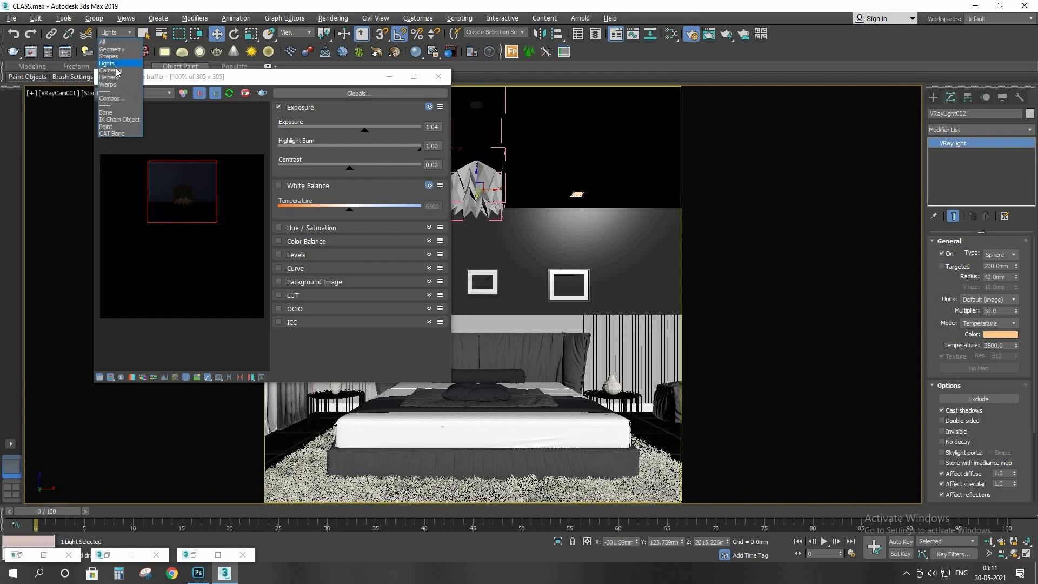
click(116, 64)
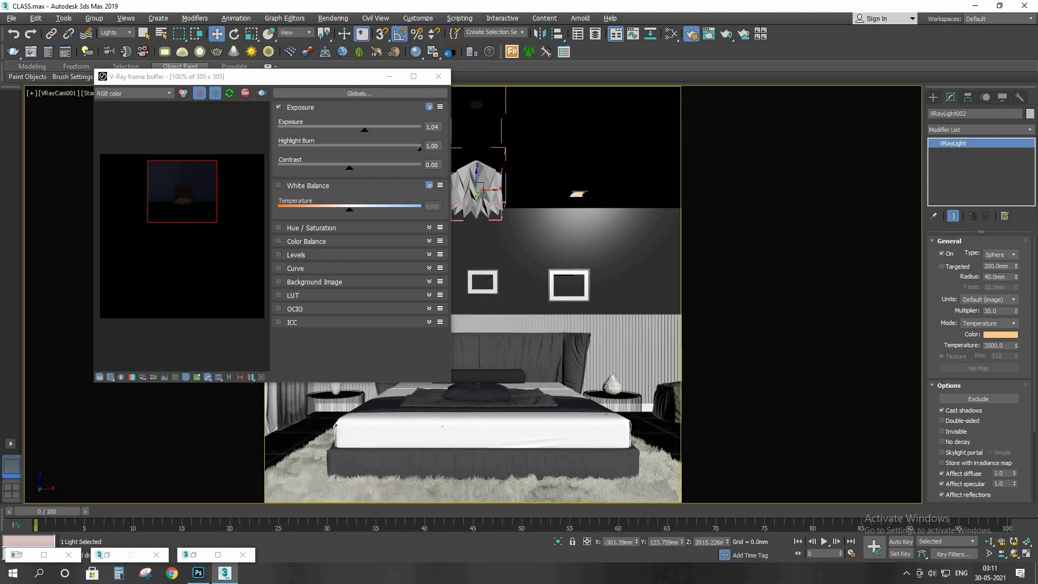
Step: Test the sphere light's multiplier at 50 and at 500 in the region render
drag(1000, 311, 972, 309)
text(50)
key(Return)
key(Return)
drag(997, 311, 976, 308)
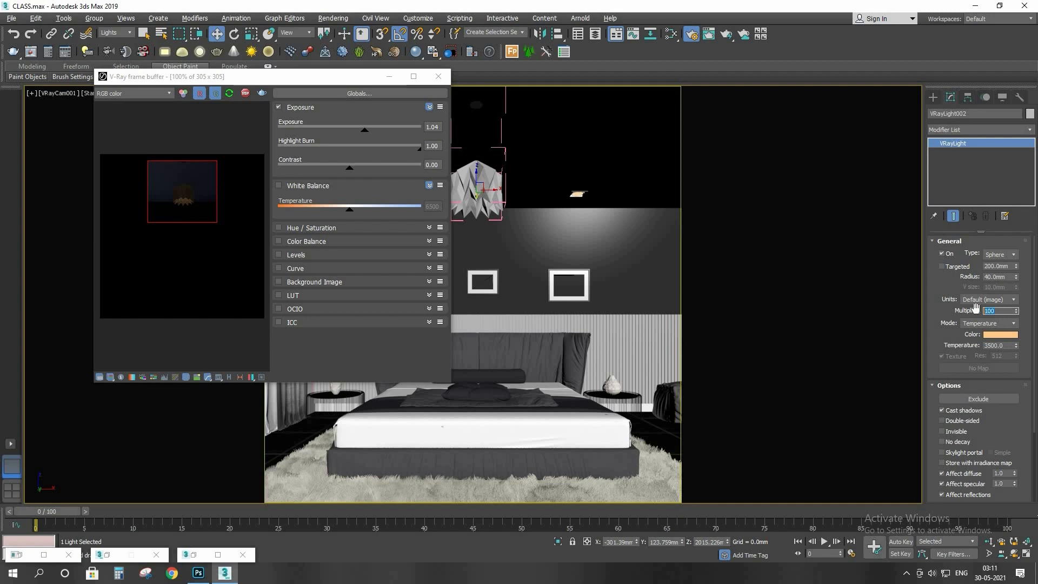
key(Return)
text(500)
key(Return)
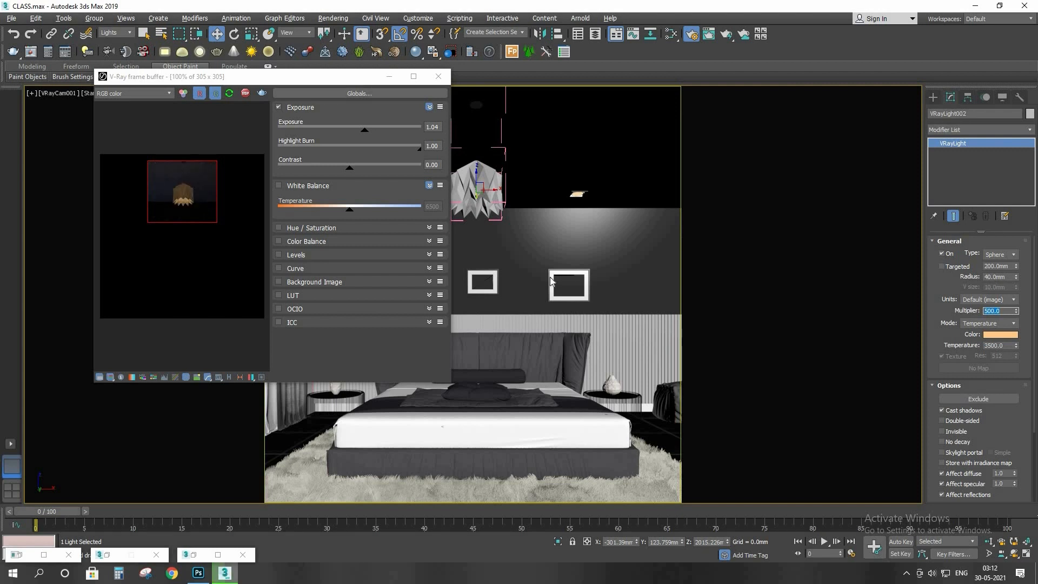
Step: Set the sphere light's multiplier to 1000
scroll(194, 197, up, 1)
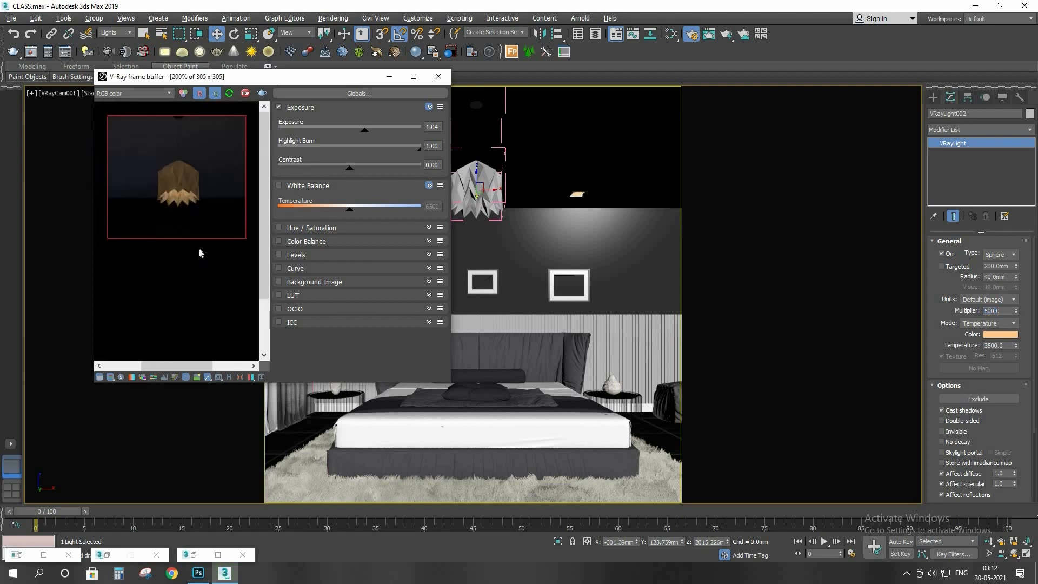
click(966, 309)
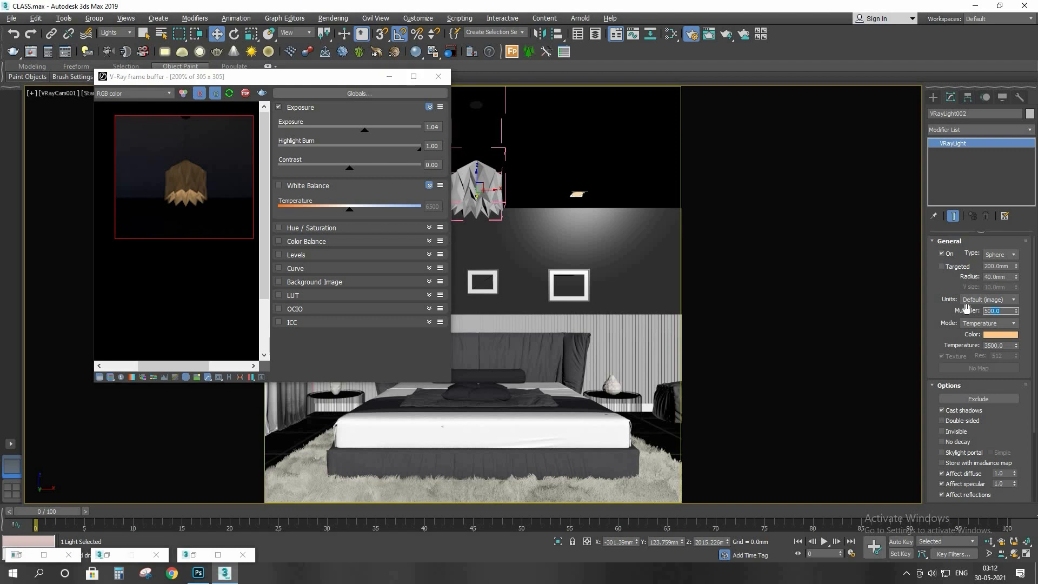
text(1)
key(Return)
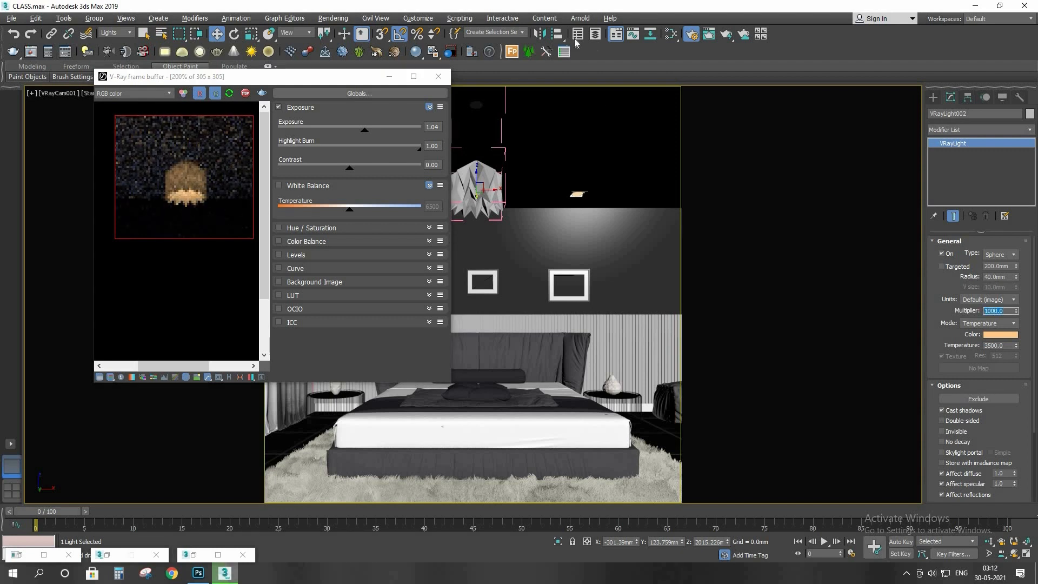
Step: Examine the lampshade's glow in the enlarged V-Ray frame buffer and restore the buffer to a small window
click(413, 77)
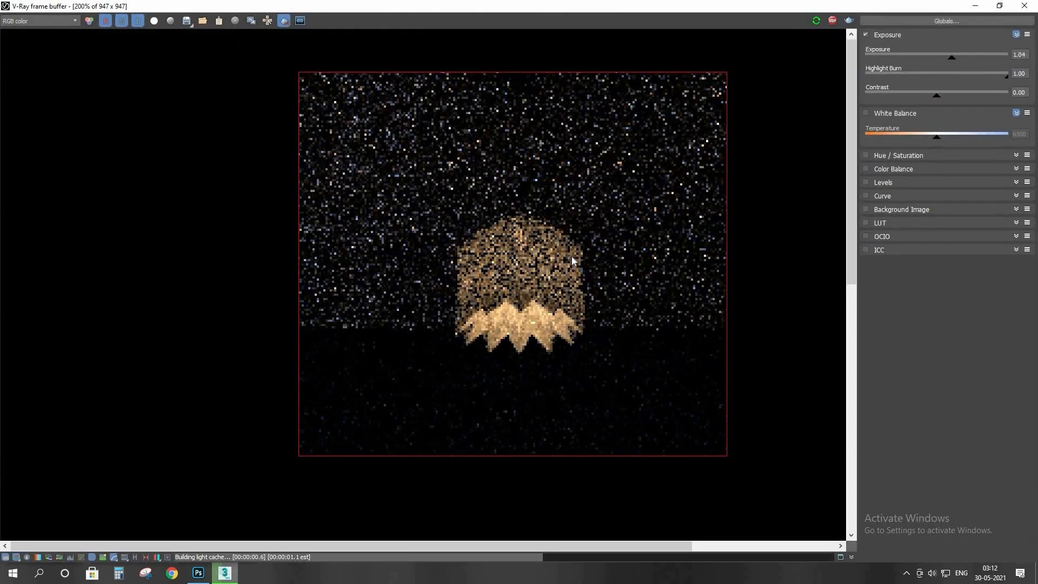
middle_drag(572, 256, 502, 202)
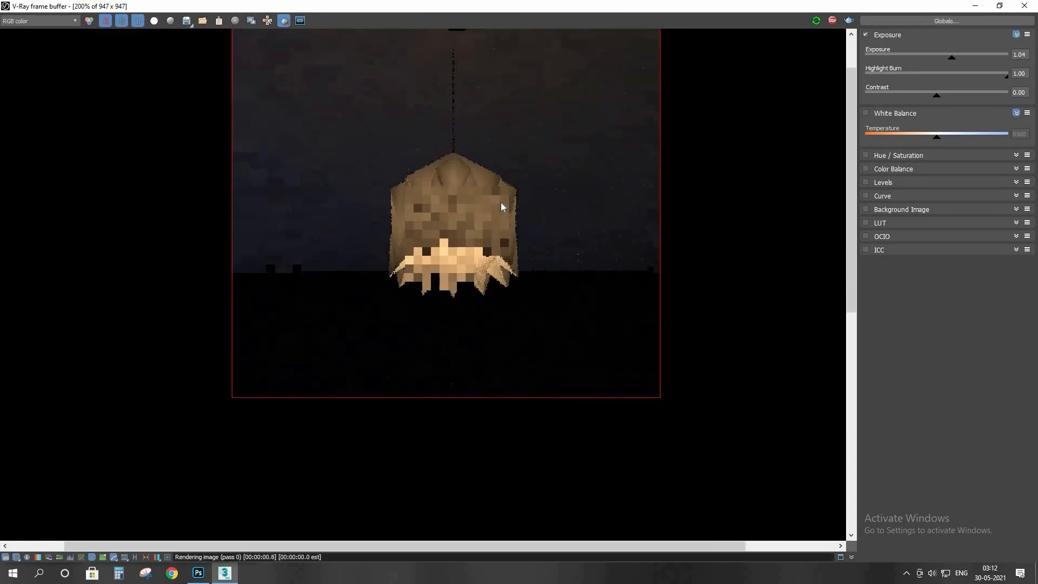
scroll(501, 202, down, 1)
scroll(444, 170, up, 1)
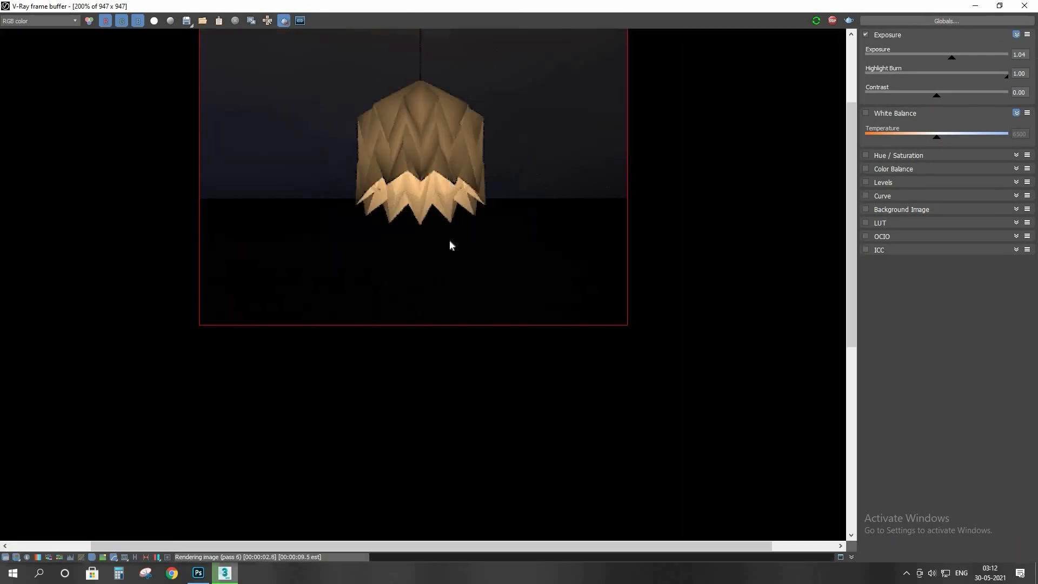
middle_drag(450, 227, 450, 287)
scroll(465, 102, down, 1)
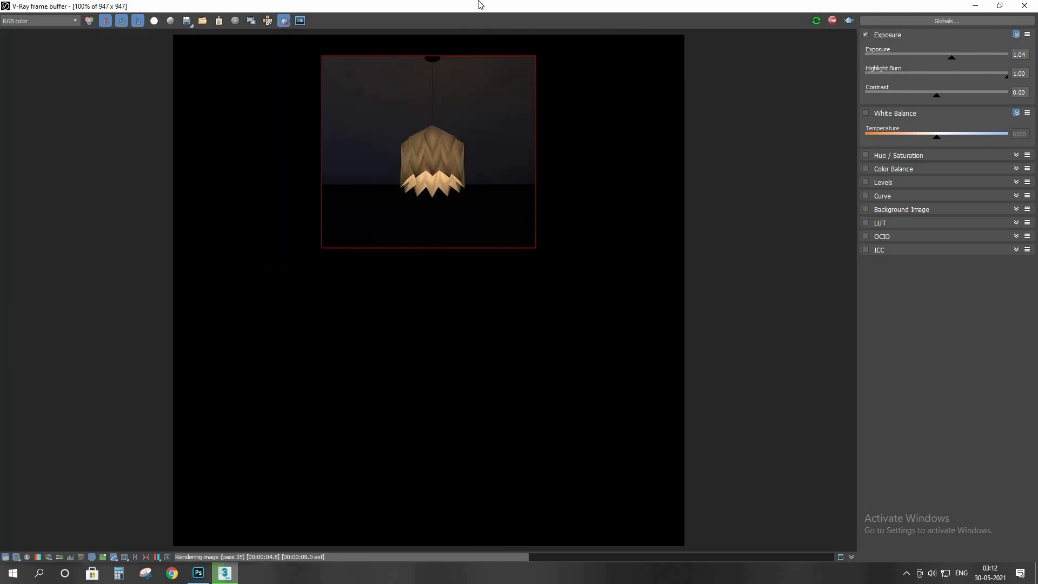
drag(471, 6, 390, 53)
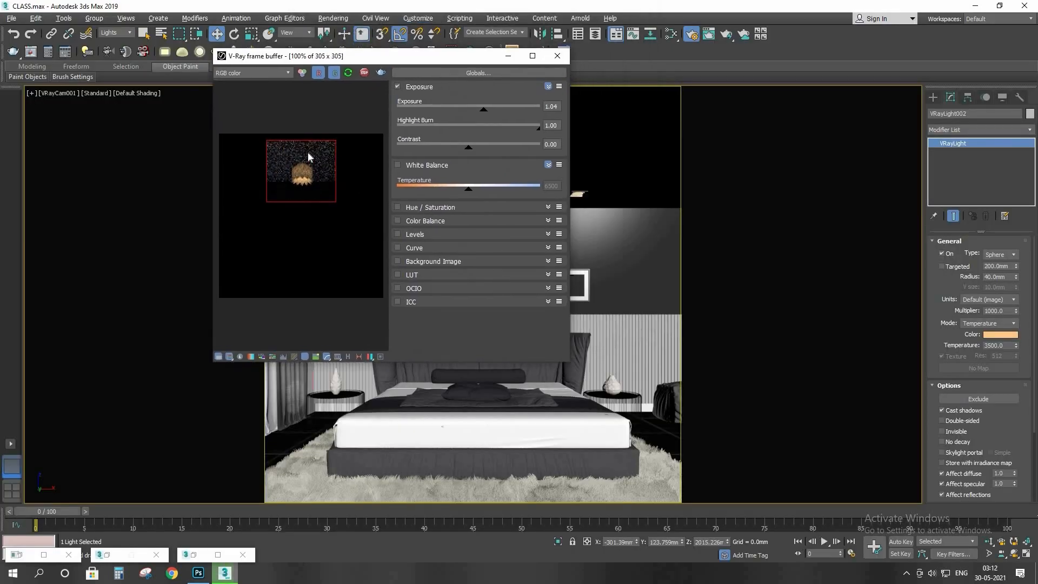
scroll(307, 186, up, 1)
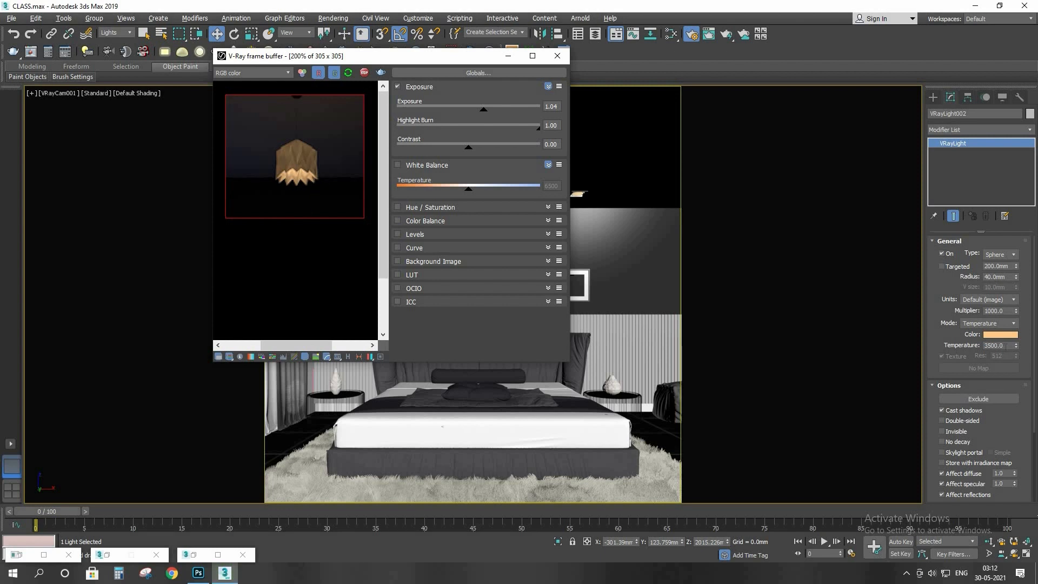
Step: Set the sphere light's colour temperature to 3000
drag(1004, 346, 959, 340)
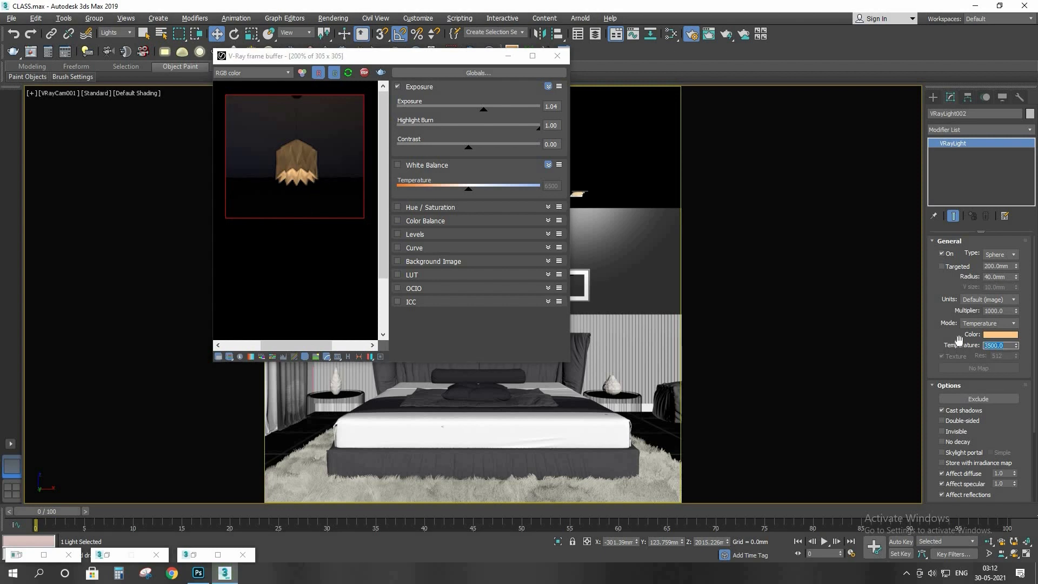
text(3000)
key(Return)
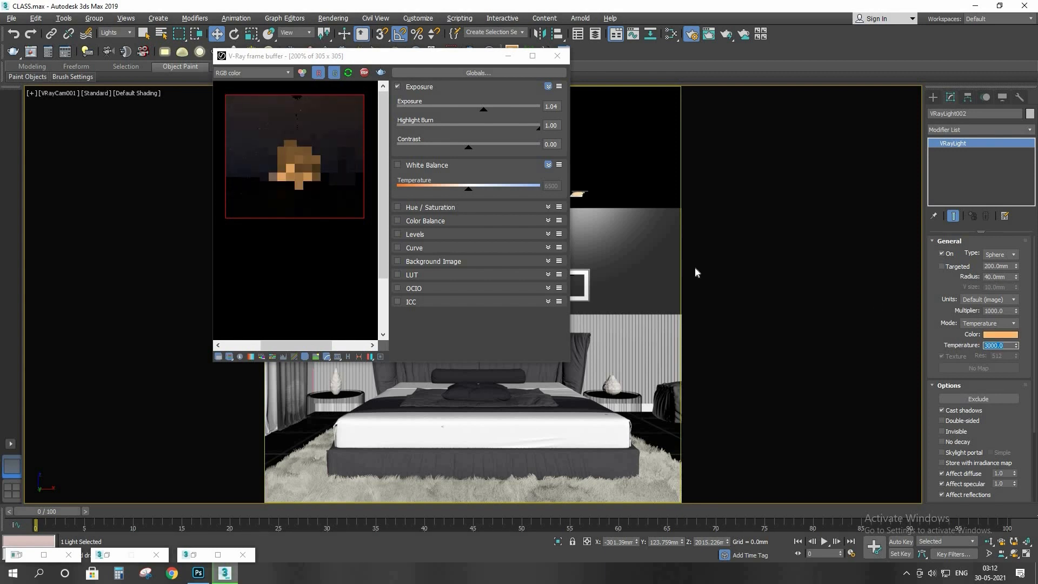
Step: Set the sphere light's colour temperature to 2000 and examine the lampshade's glow in the enlarged frame buffer
text(2000)
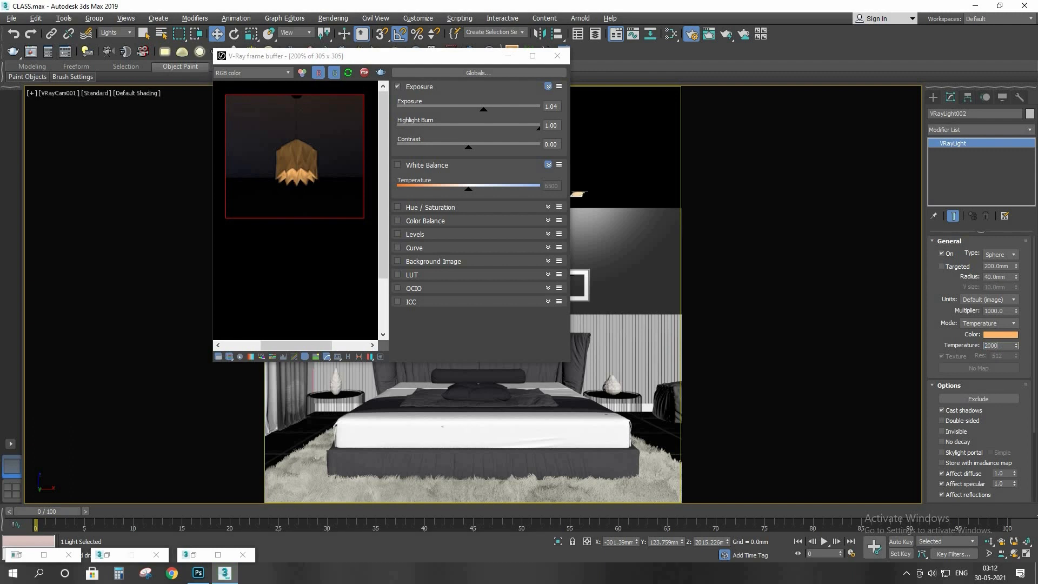
key(Return)
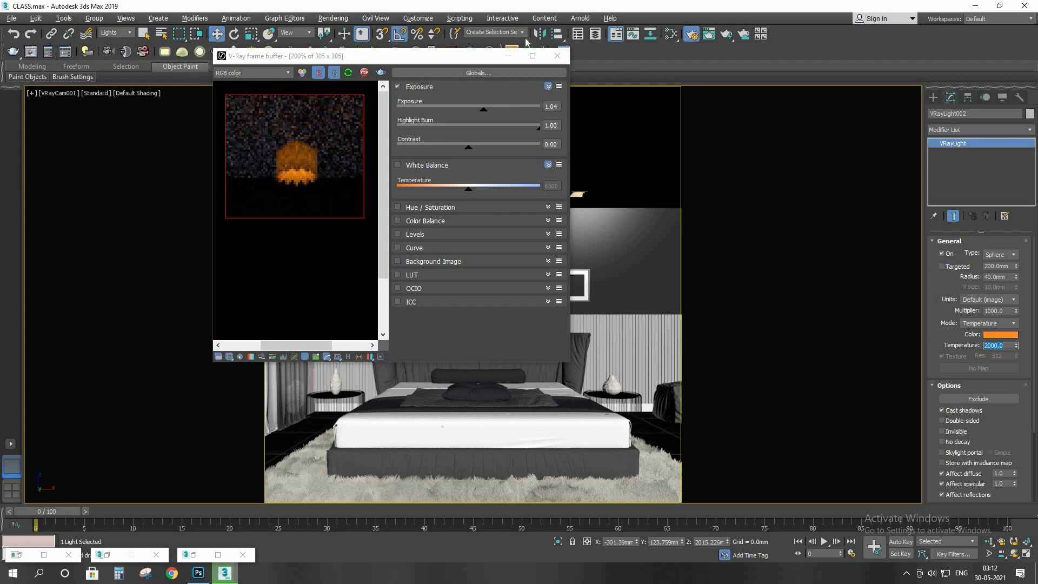
click(533, 56)
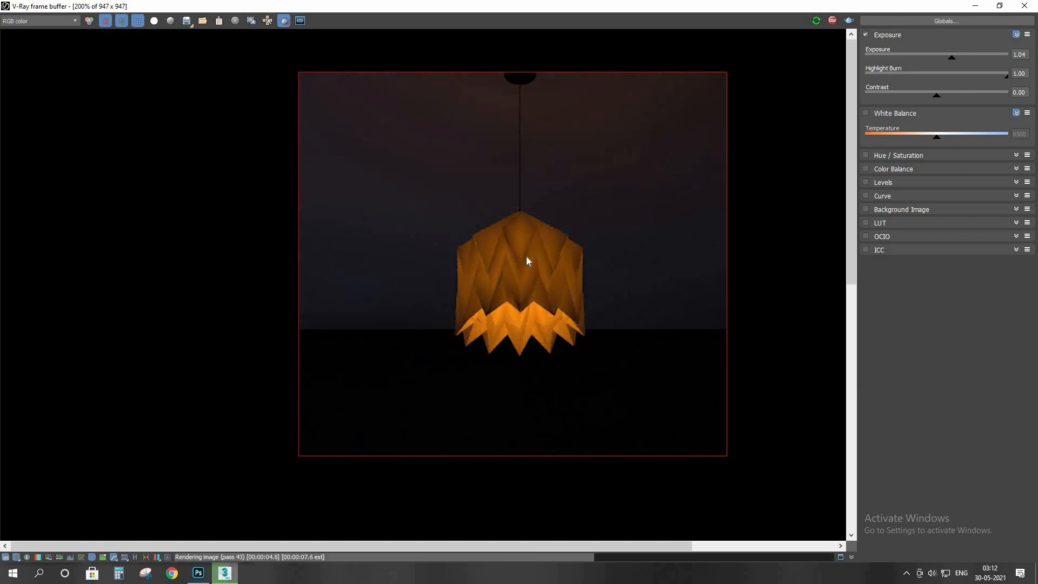
scroll(435, 160, down, 2)
scroll(429, 170, up, 2)
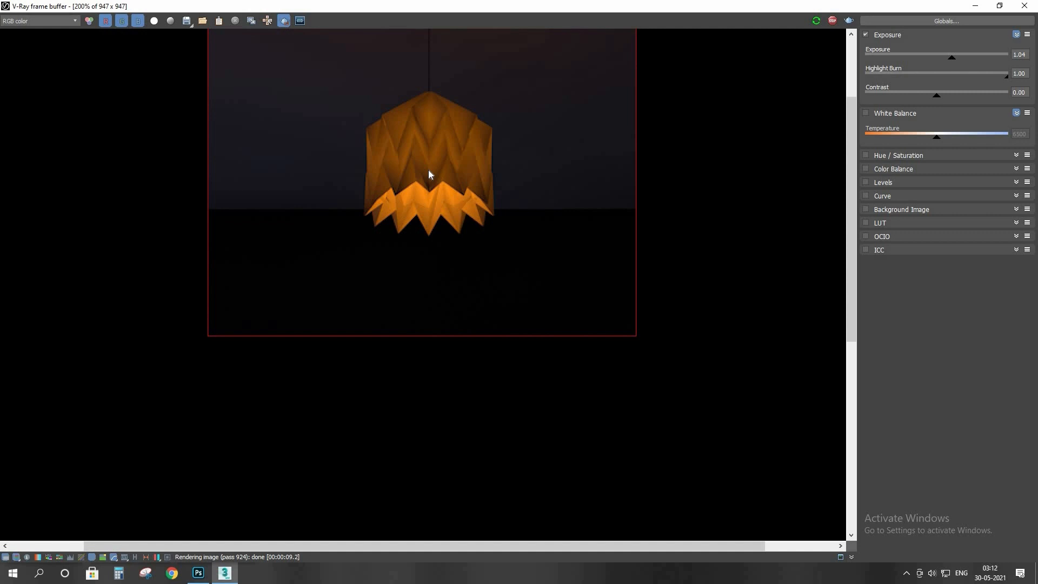
scroll(429, 174, down, 1)
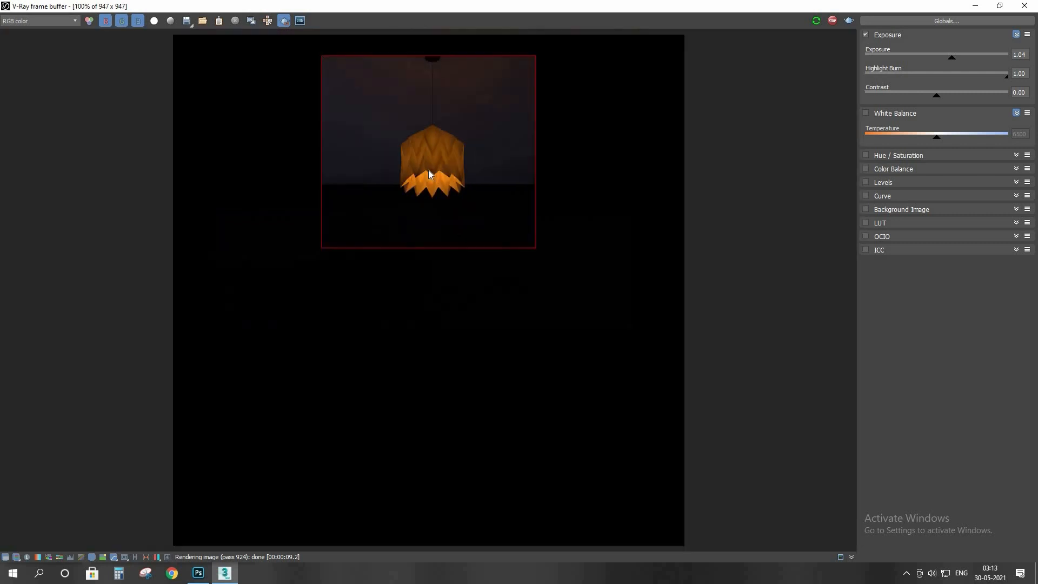
Step: Turn off region rendering, render the whole bedroom view, then stop the render and minimise the frame buffer
click(284, 21)
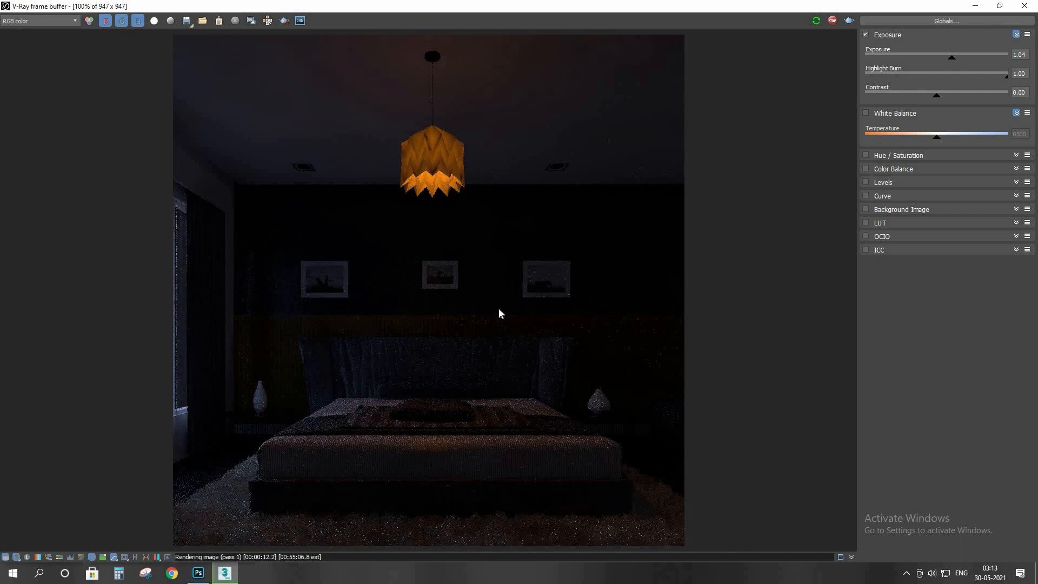
click(831, 21)
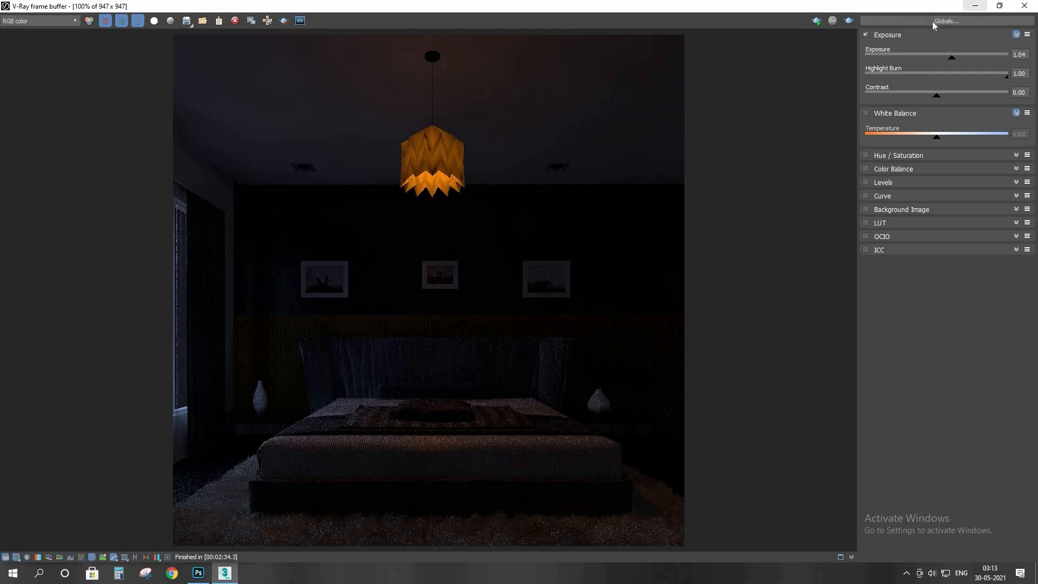
click(973, 7)
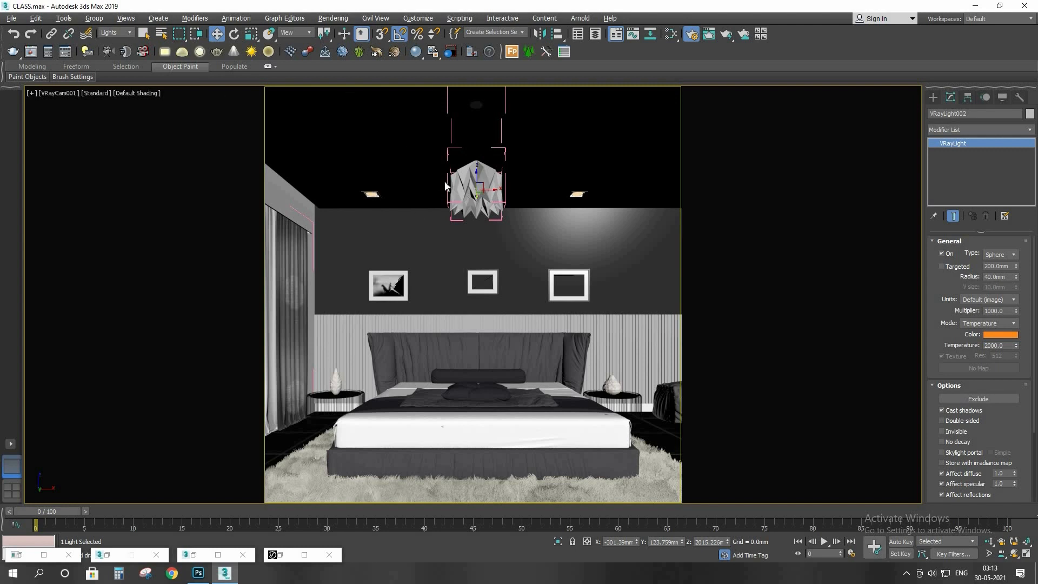
Step: Set the selection filter to All, close the pendant lamp's open groups and isolate the lamp
click(122, 33)
click(102, 42)
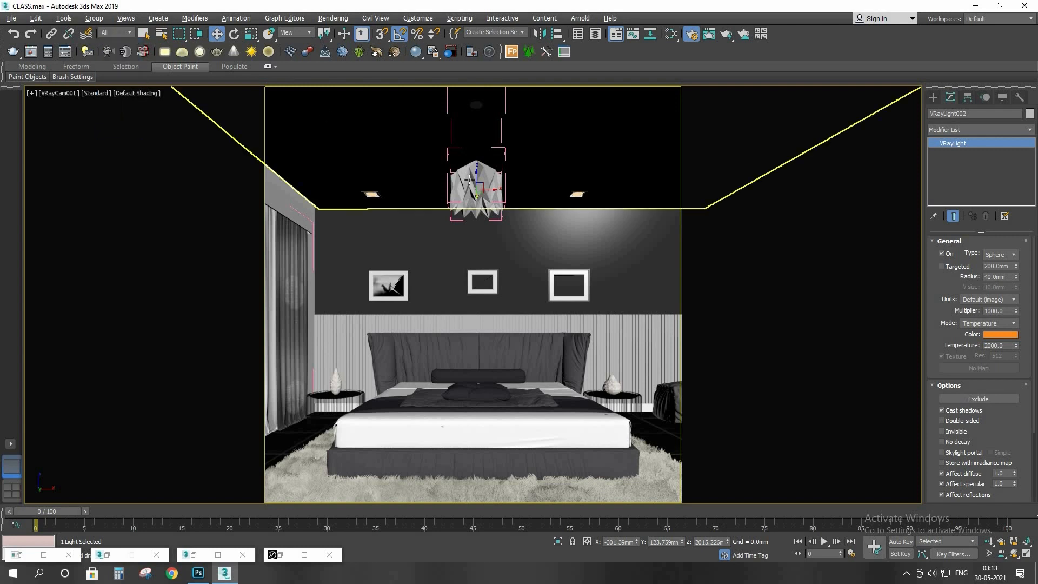
click(469, 181)
click(94, 18)
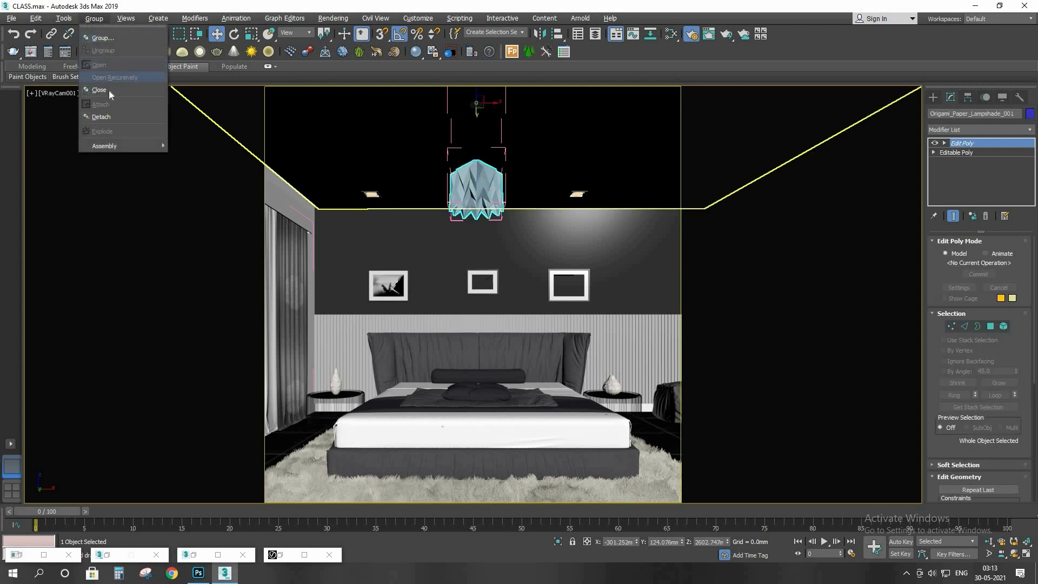
click(100, 89)
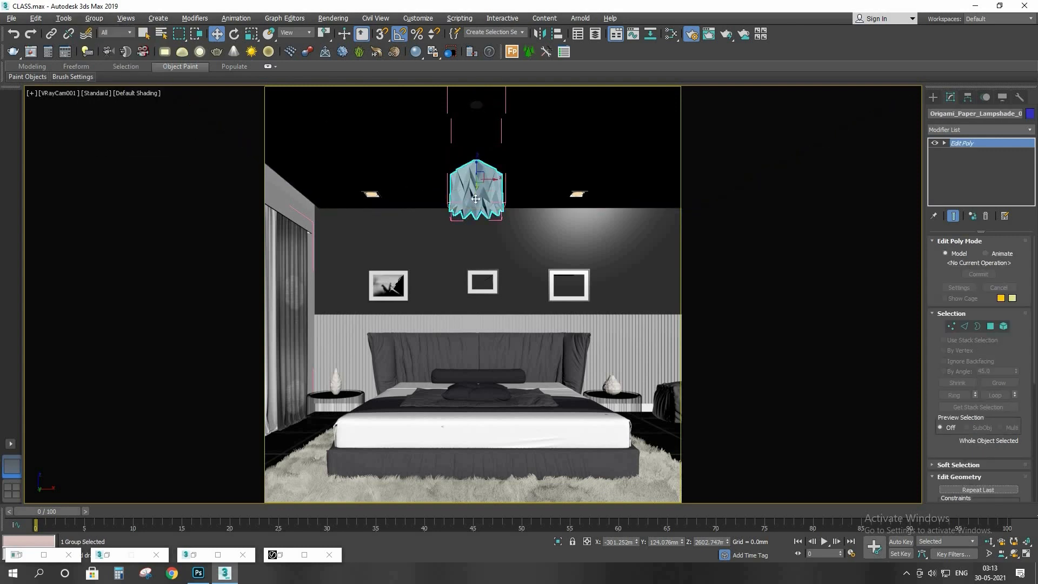
click(94, 18)
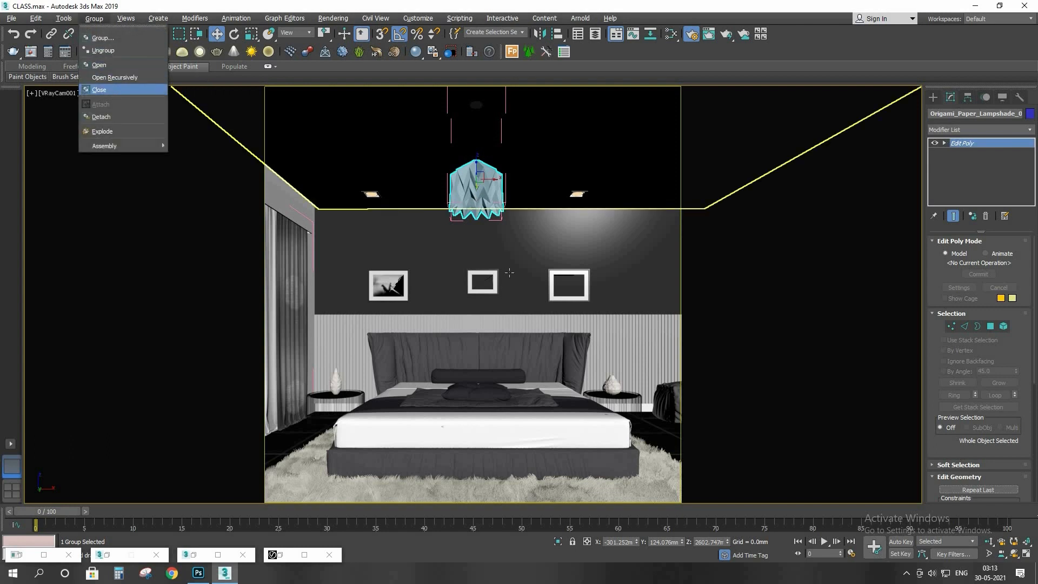
click(100, 90)
key(alt+q)
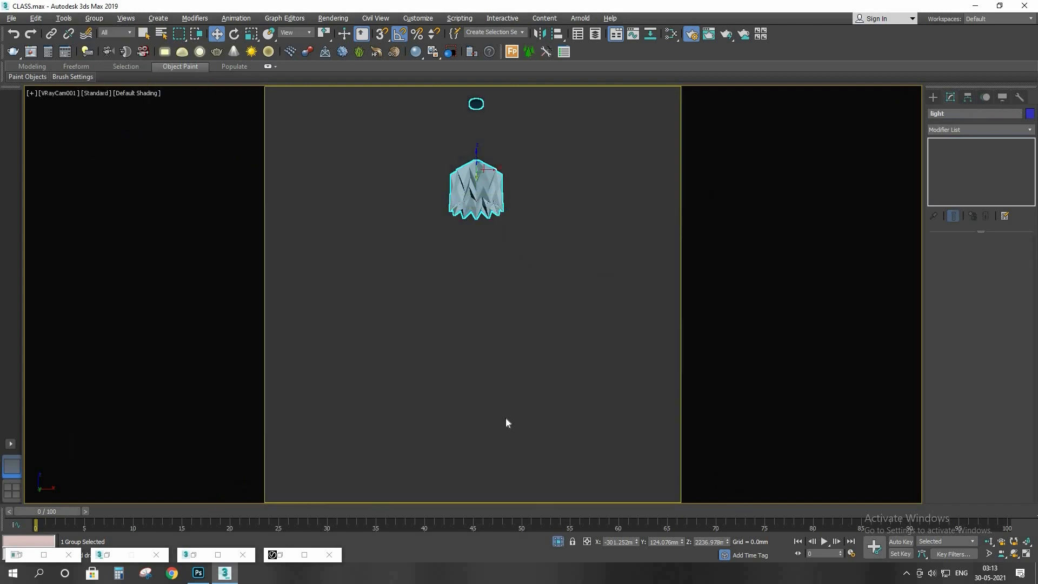
Step: Draw a disc-type VRayLight of about 205 mm radius in the top view, centred on the lampshade
key(alt+w)
click(419, 326)
key(t)
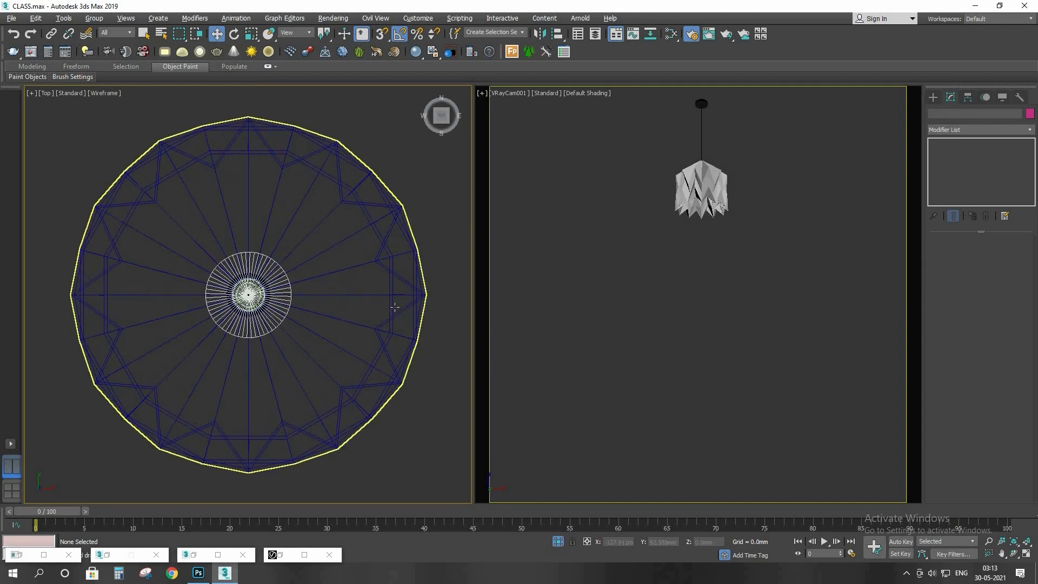
key(alt+w)
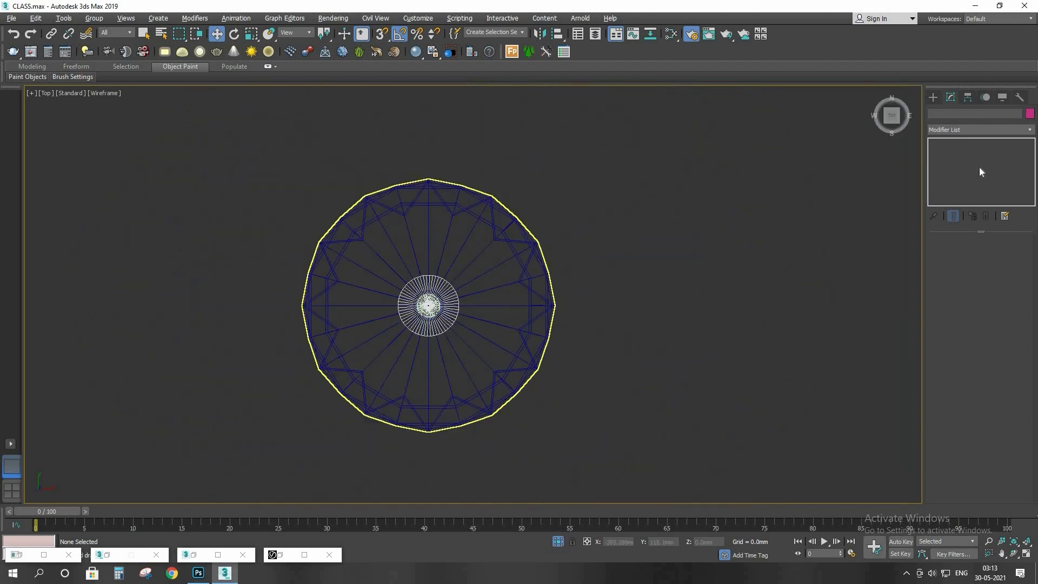
click(933, 97)
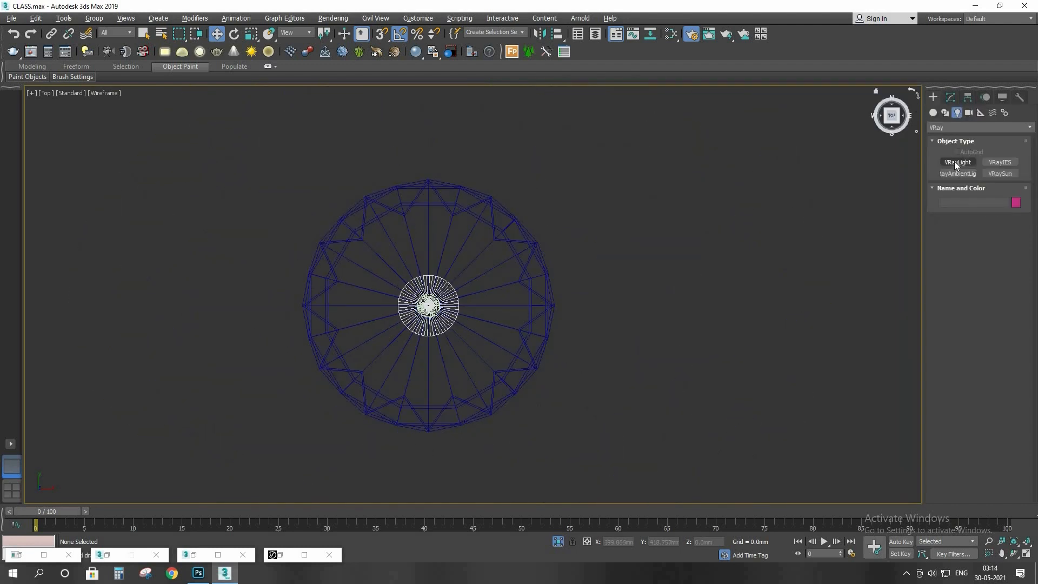
click(955, 162)
click(995, 234)
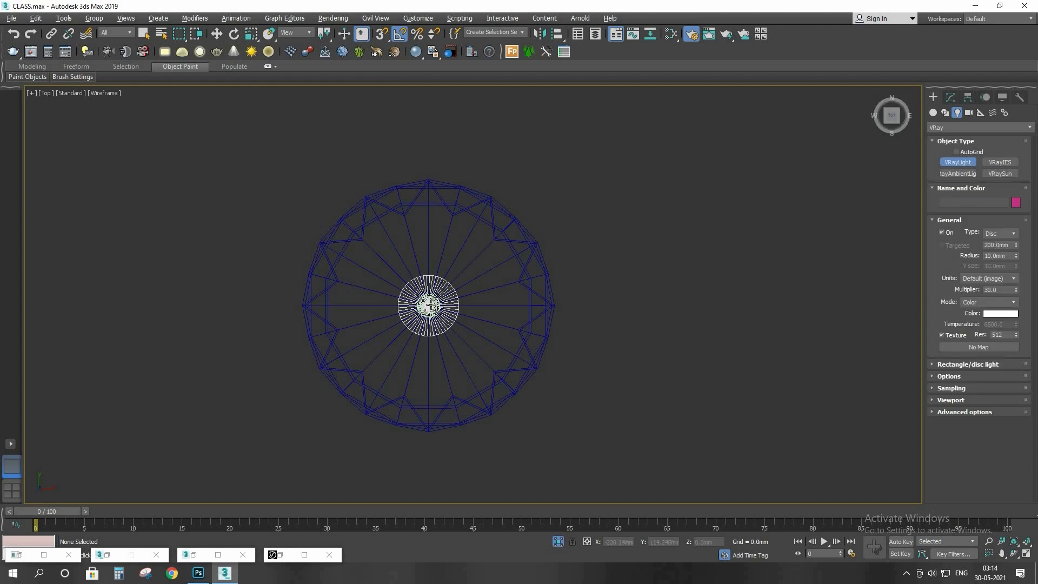
drag(427, 306, 565, 346)
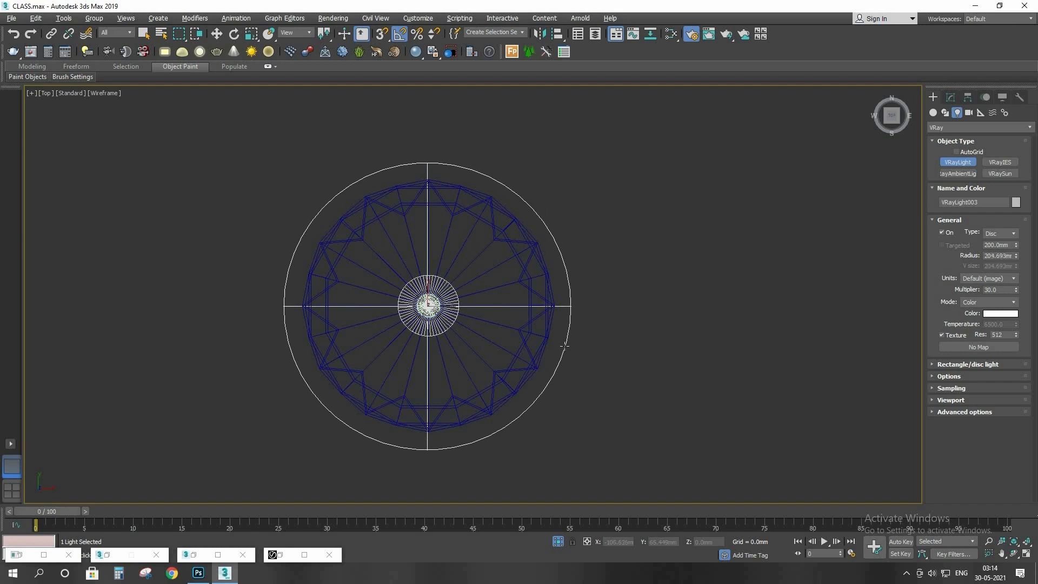
Step: Raise the disc light in the front view until it sits just below the lampshade's lower rim
key(f)
key(z)
key(w)
scroll(538, 330, down, 10)
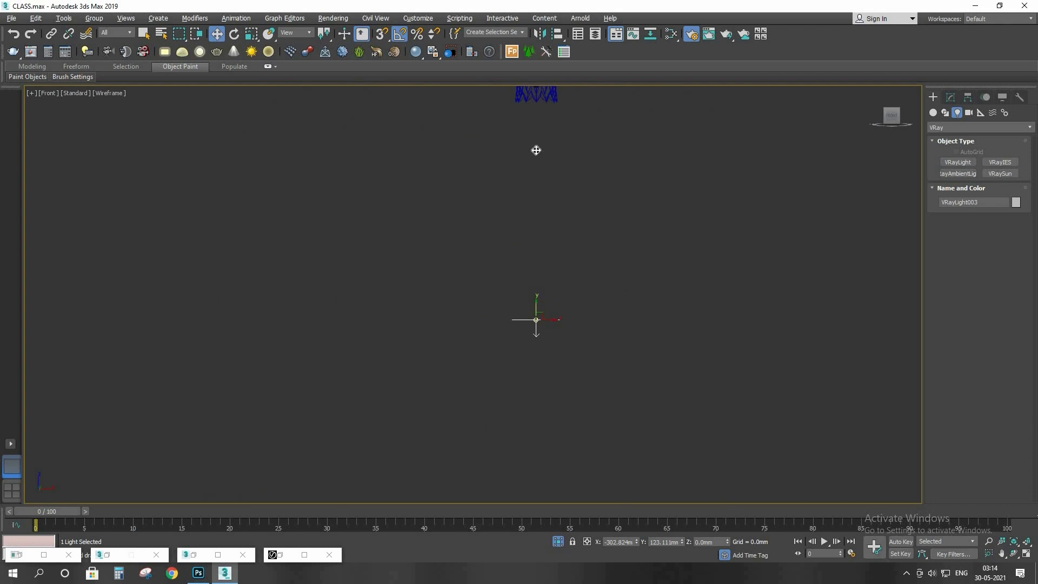
drag(536, 150, 537, 99)
scroll(536, 102, up, 4)
middle_drag(533, 103, 492, 295)
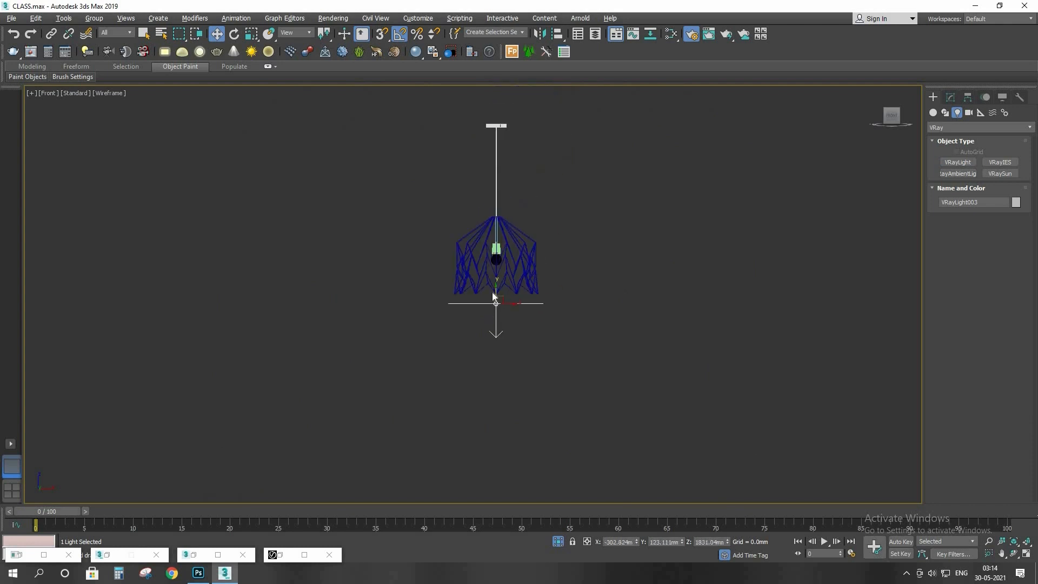
scroll(493, 296, up, 3)
drag(501, 292, 800, 272)
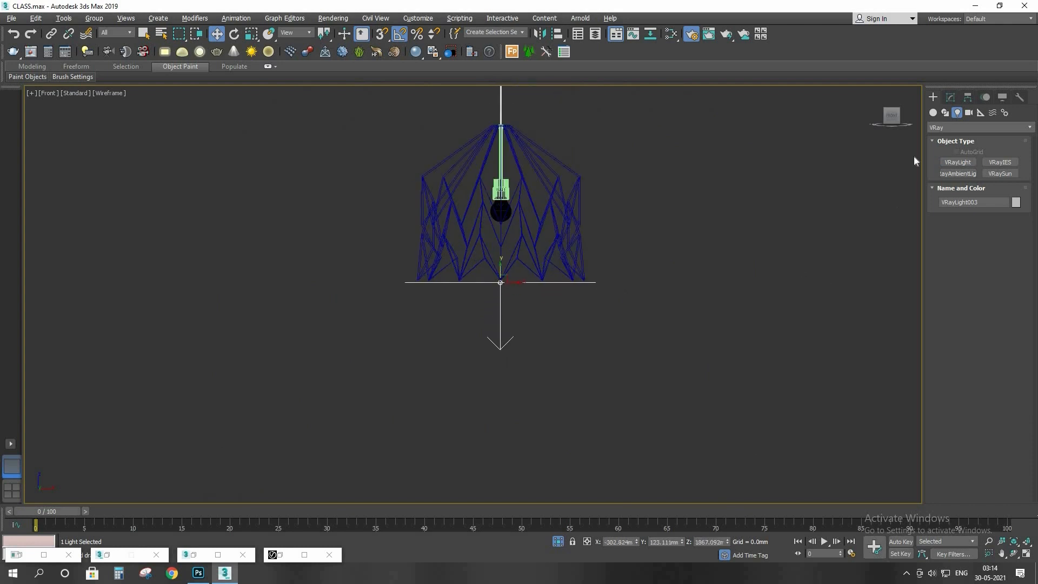
Step: Set the disc light's radius to 250 mm
click(953, 96)
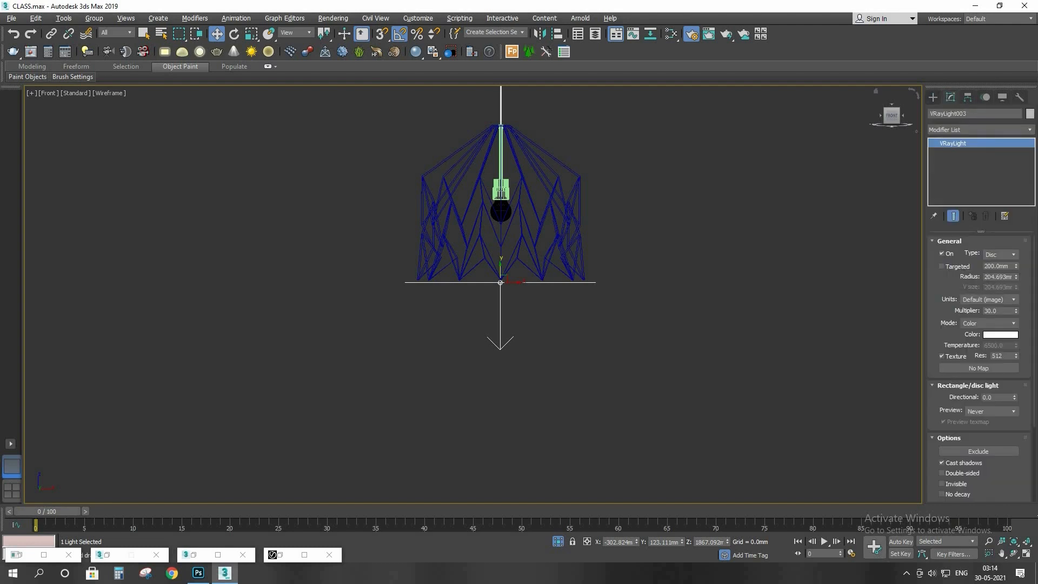
double_click(1007, 277)
key(BackSpace)
text(240)
key(Return)
key(Return)
Step: Switch the disc light's colour mode to Temperature at 3500 and make the light invisible
click(1008, 323)
click(979, 340)
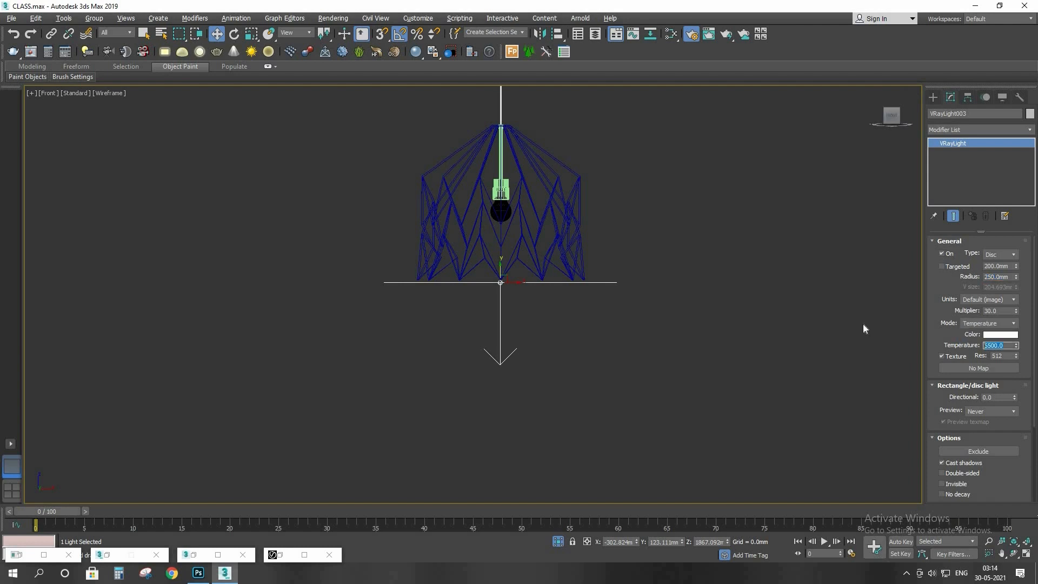
text(3500)
key(Return)
scroll(941, 359, down, 5)
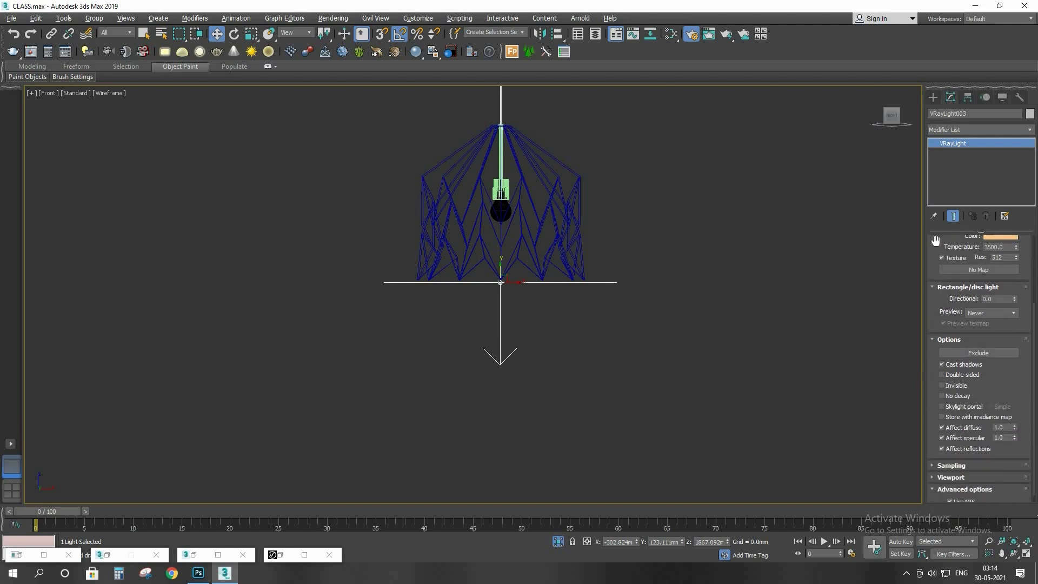
click(949, 377)
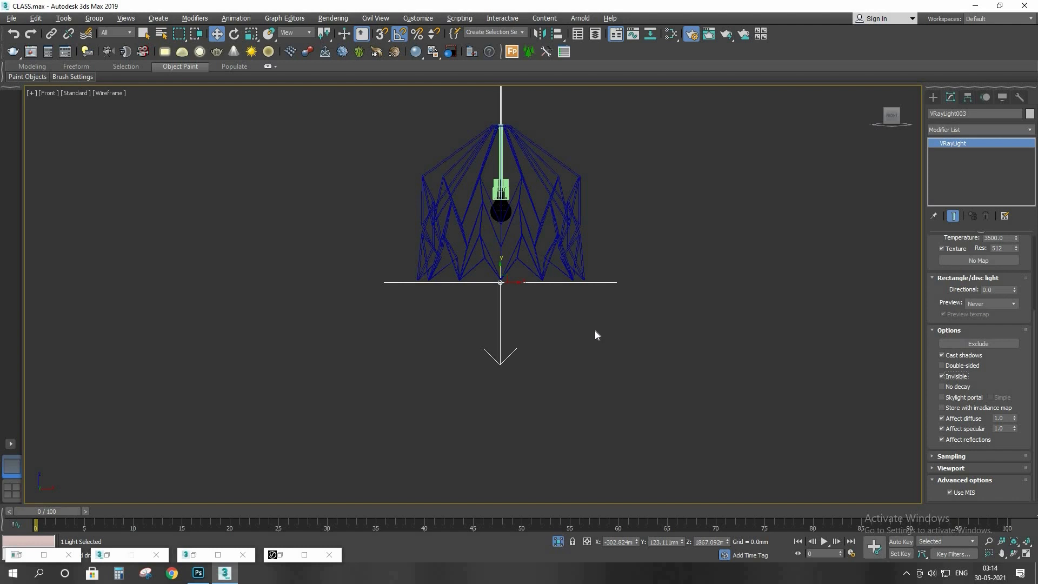
Step: Return to the camera view, exit isolation and restart the interactive render of the full bedroom
key(c)
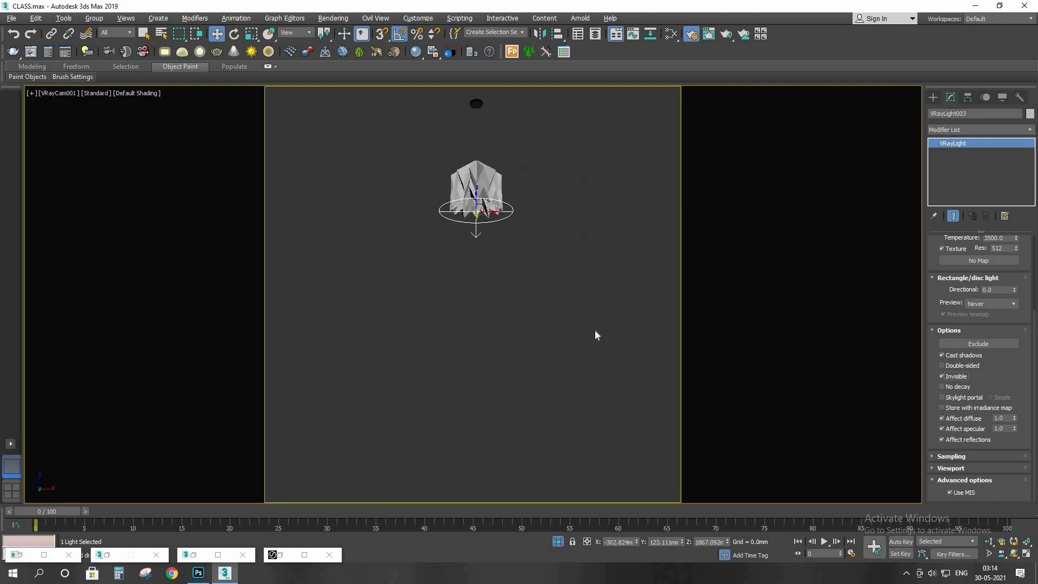
click(580, 496)
key(alt+w)
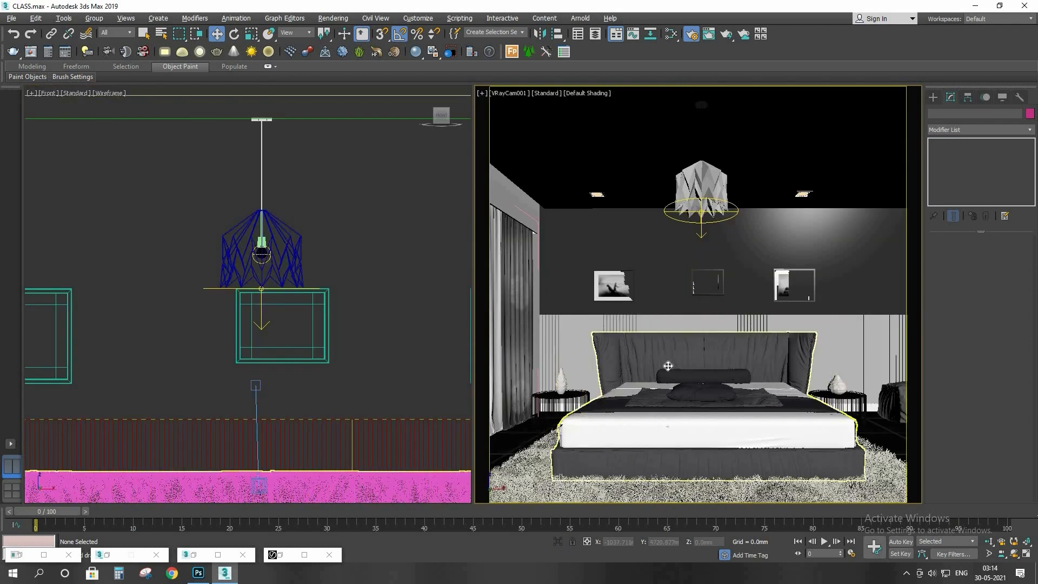
click(668, 366)
key(alt+w)
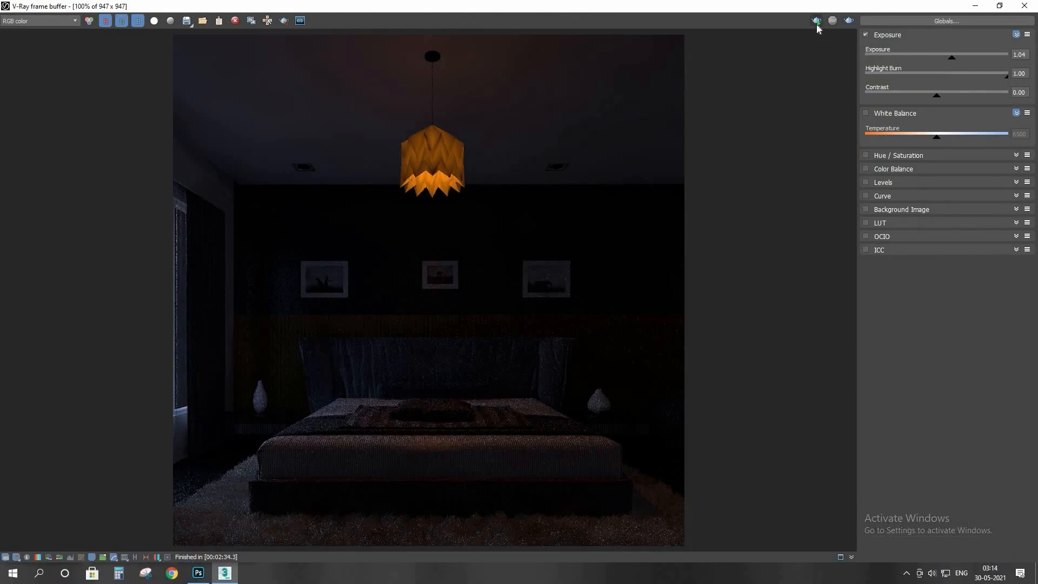
click(817, 23)
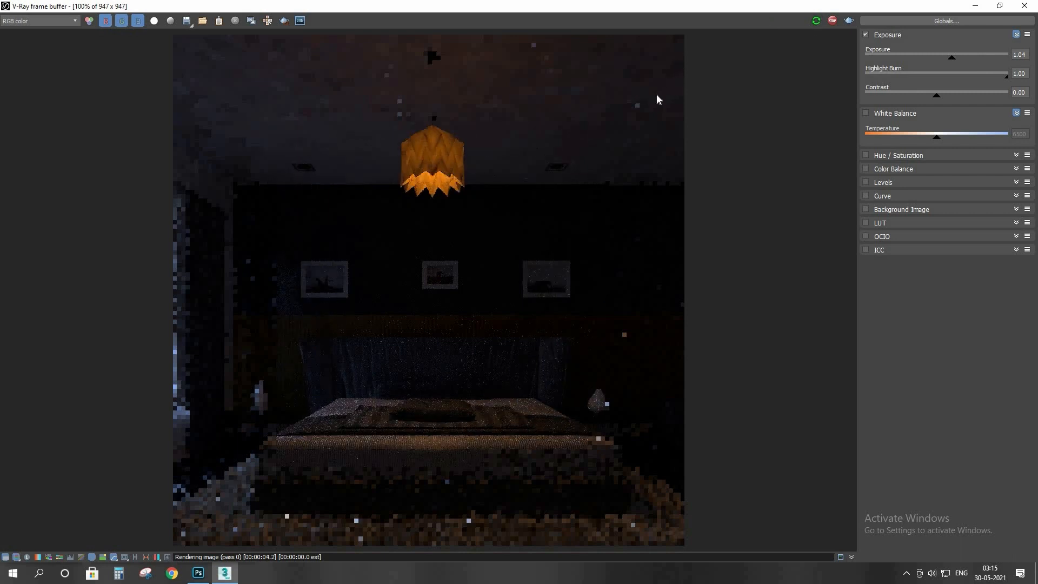
Step: Restore the frame buffer to a small window, hide its colour corrections and move it clear of the pendant
drag(554, 2, 378, 36)
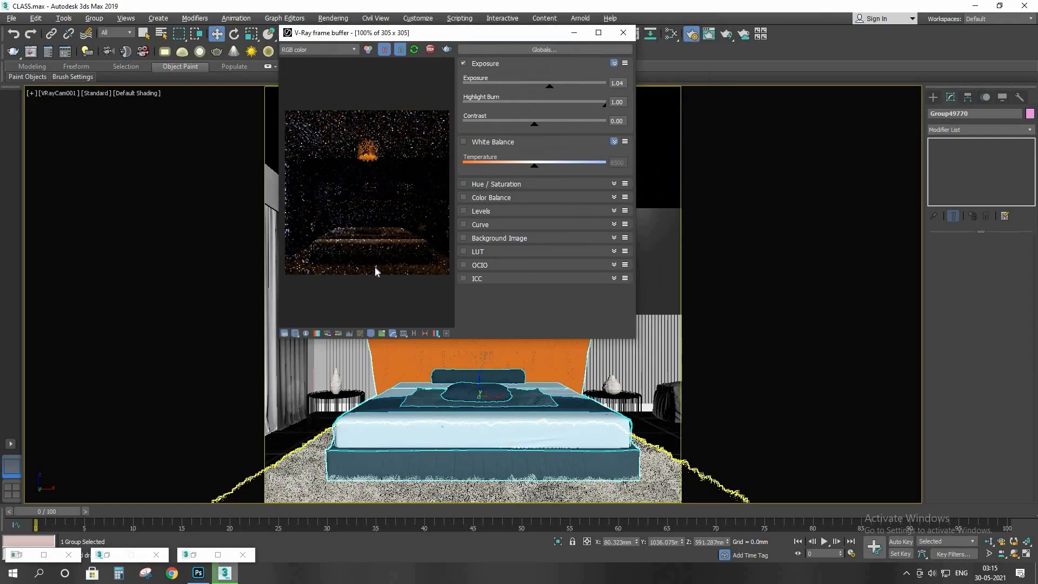
click(284, 333)
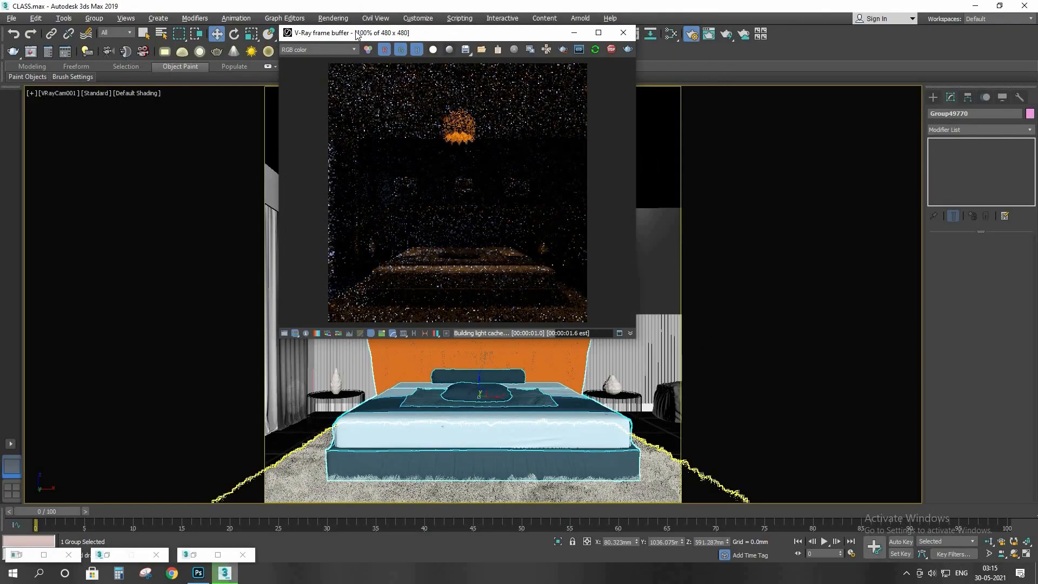
drag(280, 24, 204, 26)
drag(325, 34, 159, 30)
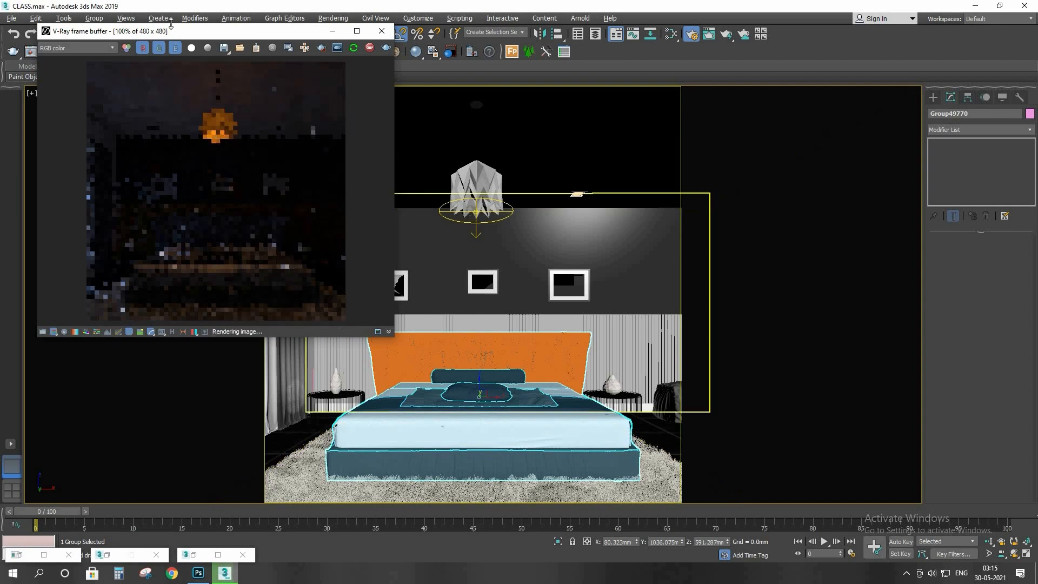
drag(101, 32, 81, 109)
Step: Restrict selection to lights, select the disc light below the pendant lampshade and set its multiplier to 100
click(115, 32)
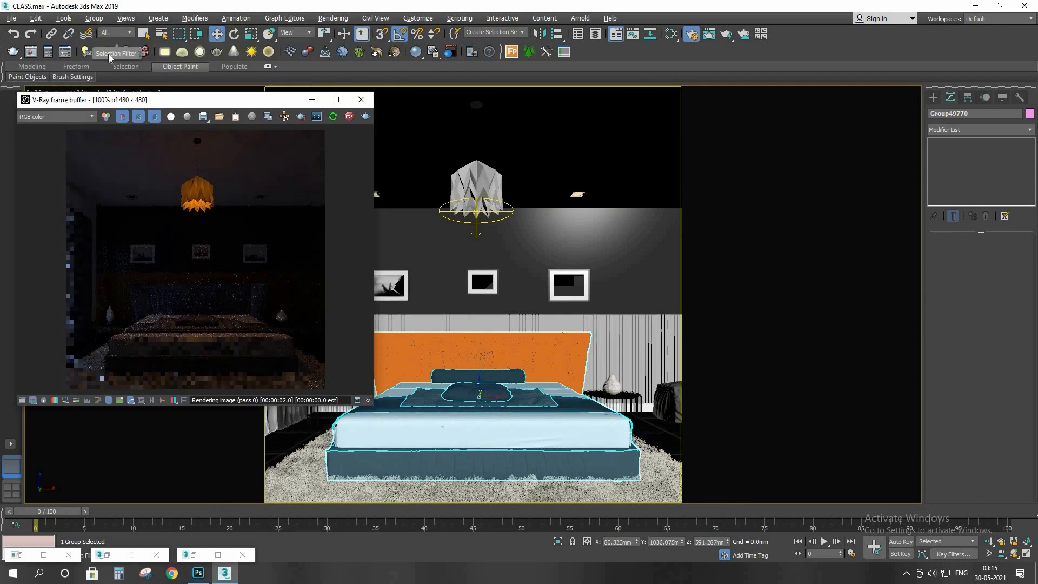
click(115, 69)
click(473, 210)
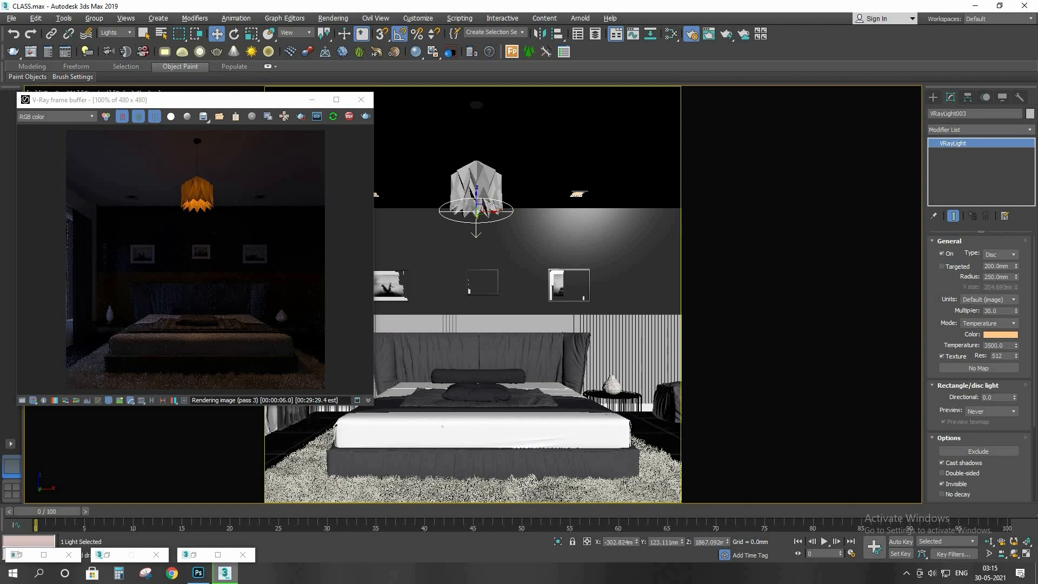
drag(999, 311, 970, 310)
text(1)
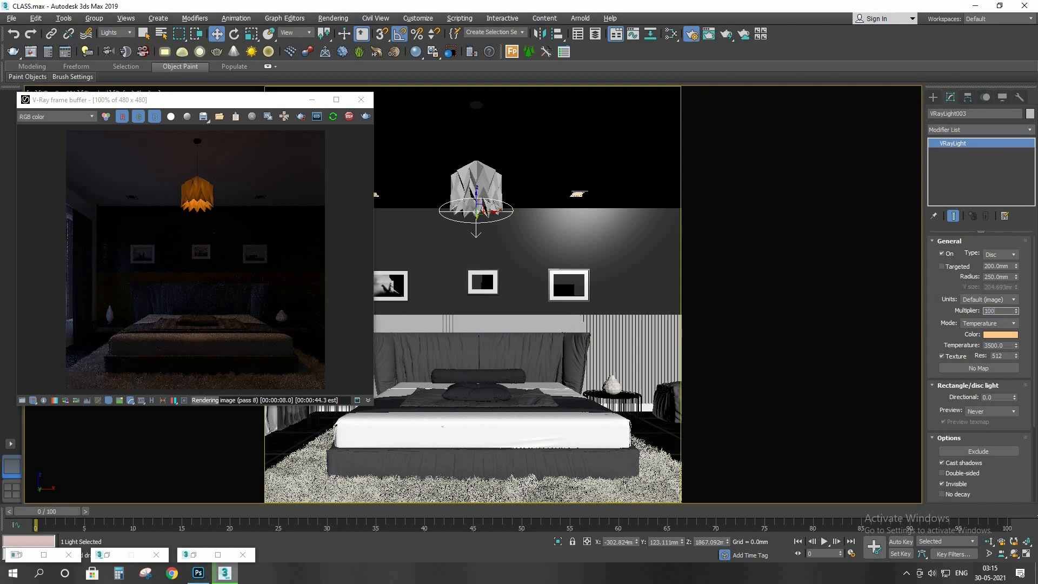
key(Return)
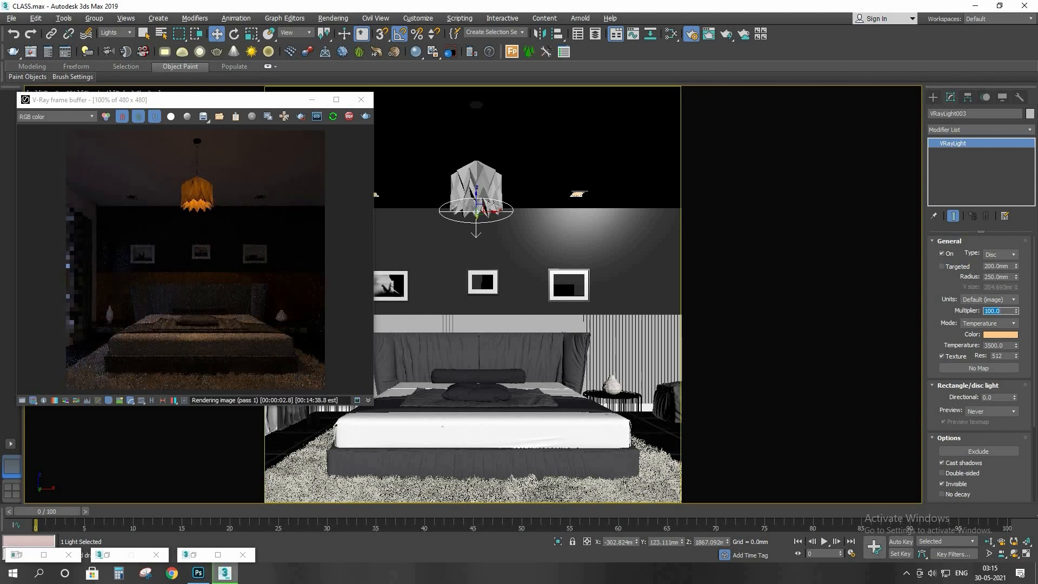
Step: Try a multiplier of 500 on the disc light and raise it to 800
text(500)
key(Return)
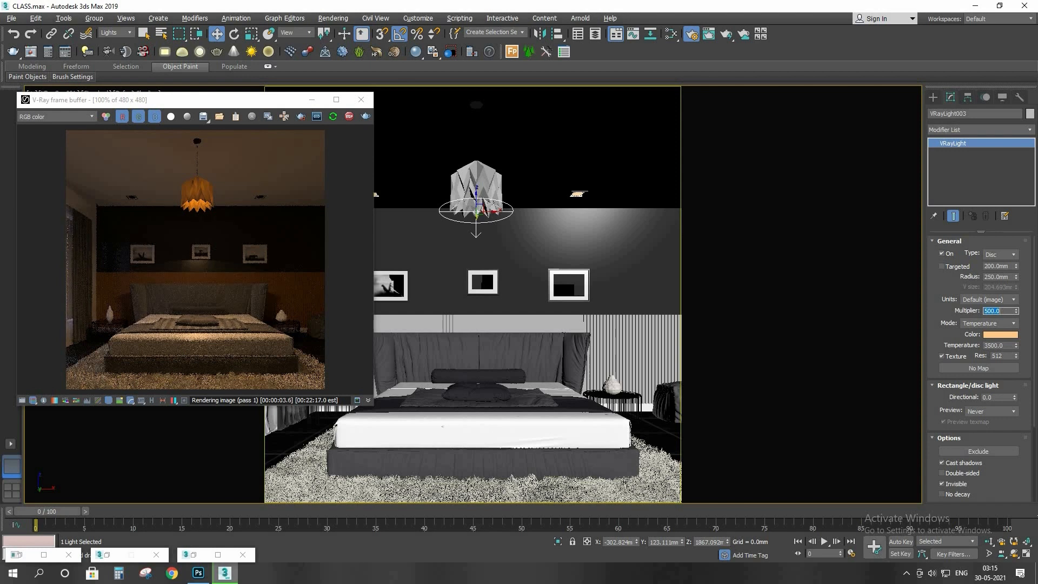
text(800)
key(Return)
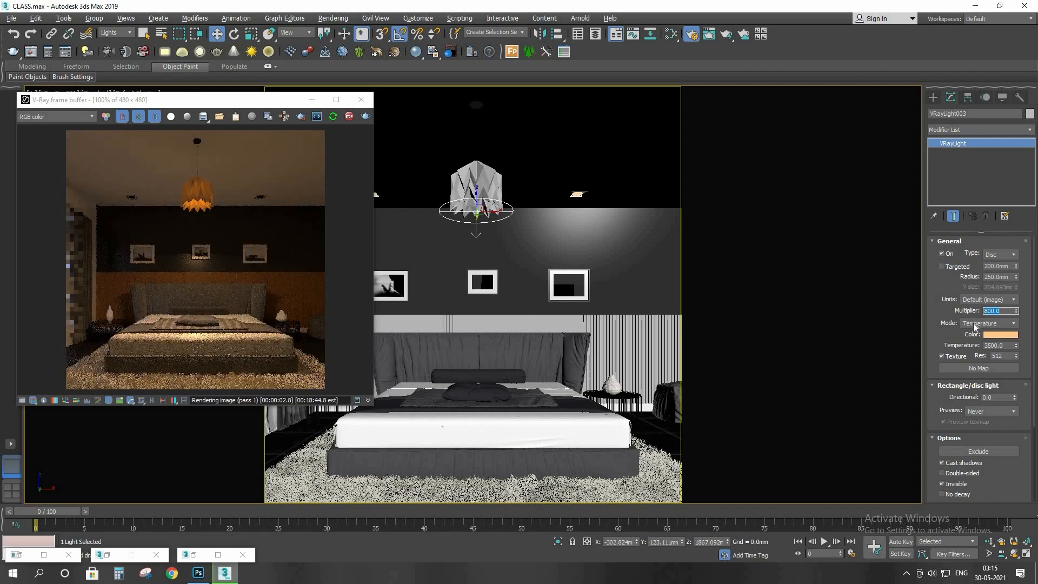
Step: Enlarge the frame buffer for a larger render of the bedroom, stop the render and minimise the frame buffer
drag(193, 103, 382, 102)
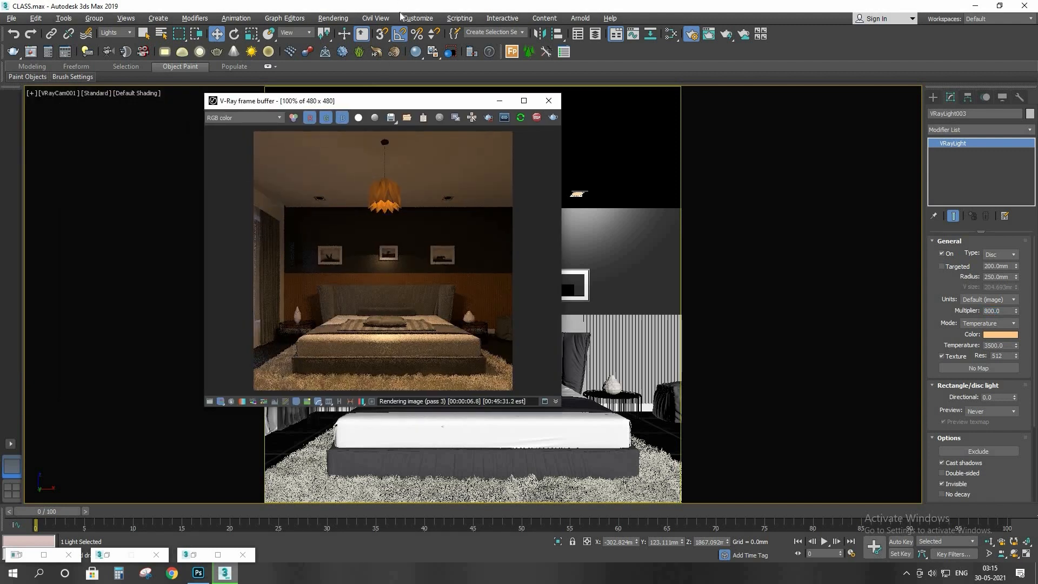
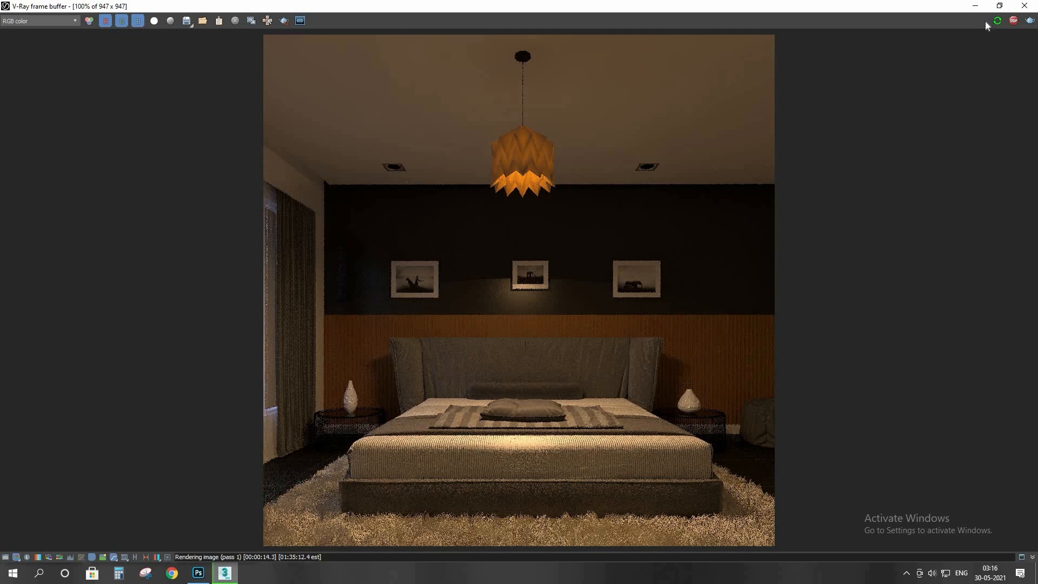
click(1010, 21)
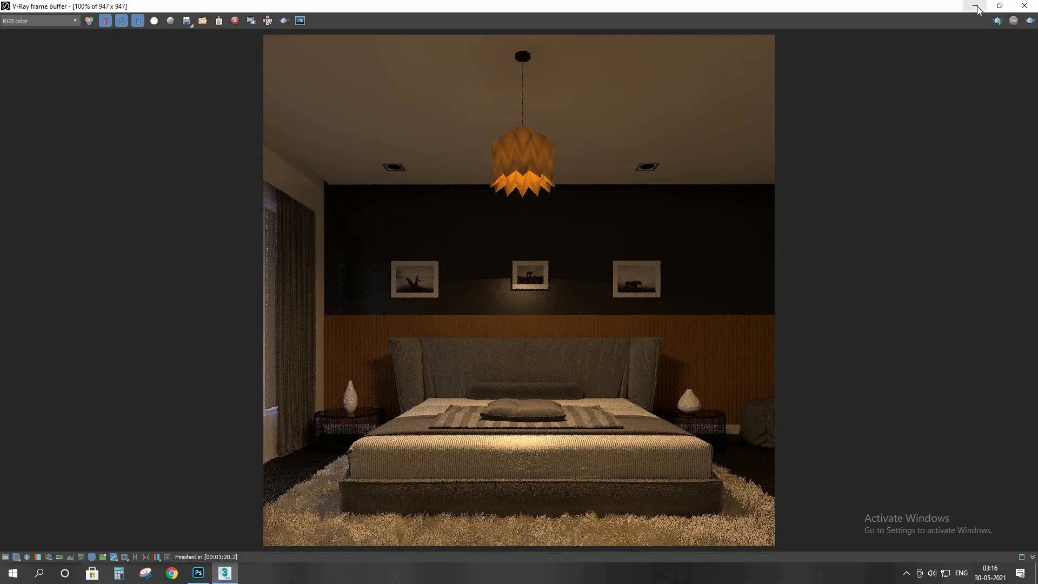
click(976, 6)
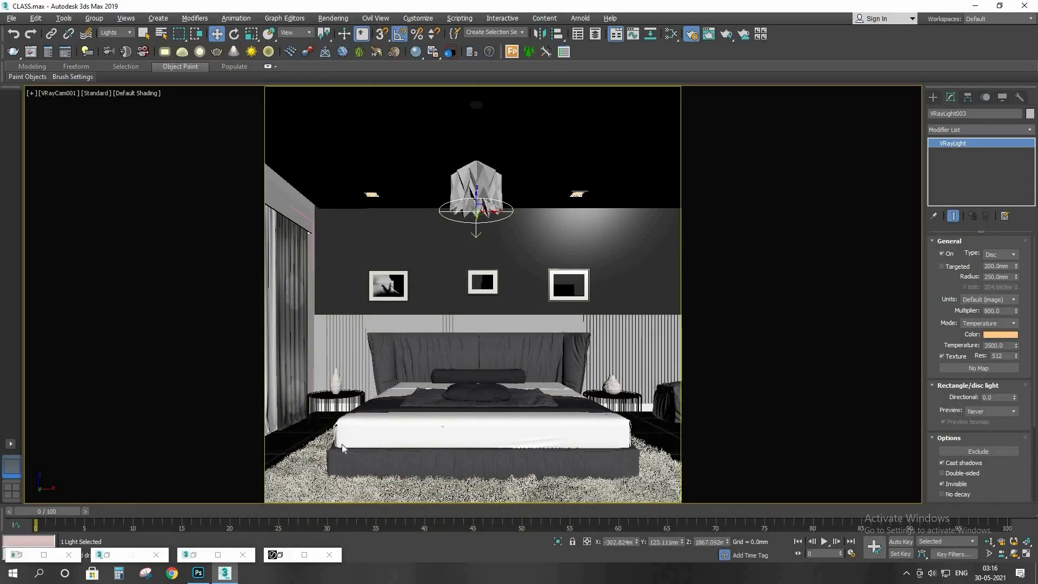
Step: Examine the recessed ceiling spotlights up close in the finished render
click(280, 555)
scroll(400, 172, up, 3)
middle_drag(662, 270, 1014, 350)
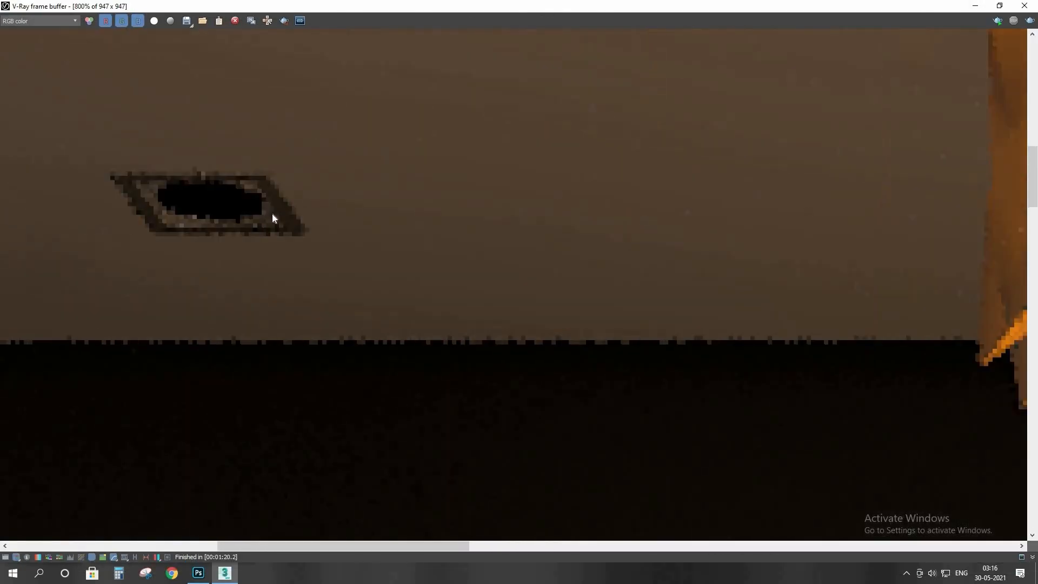
middle_drag(272, 213, 277, 213)
scroll(238, 217, down, 2)
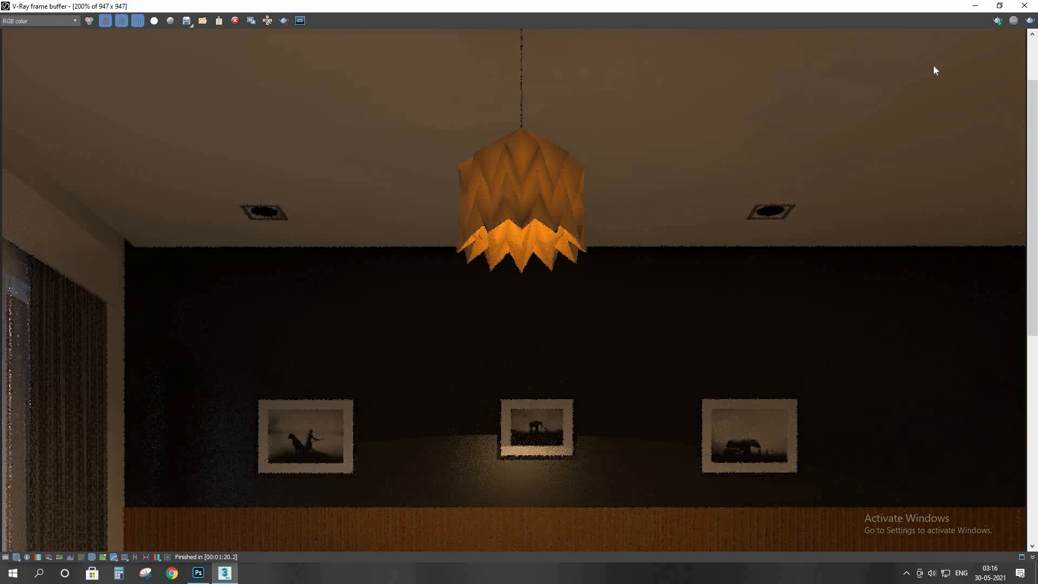
click(974, 10)
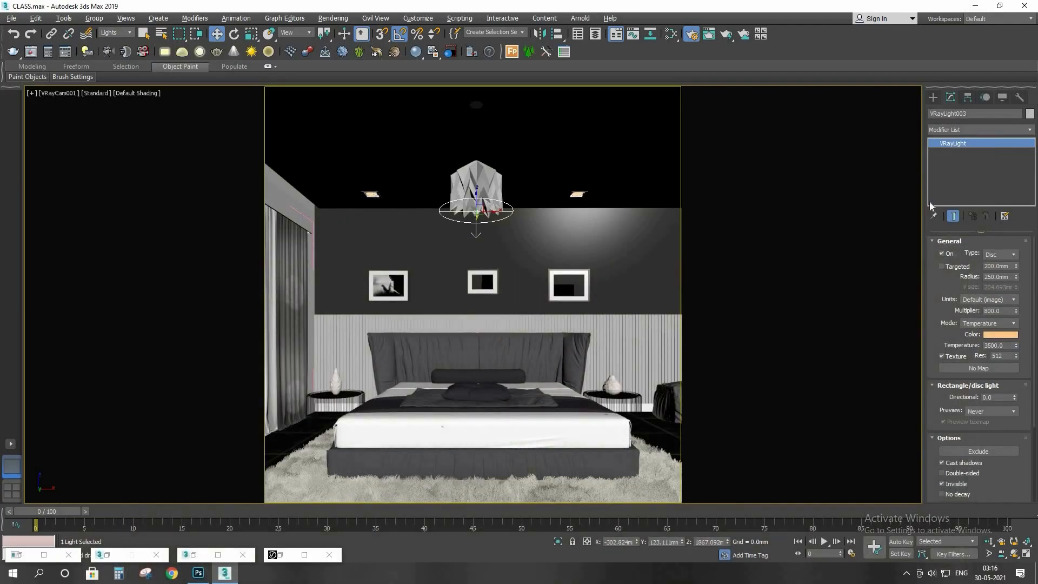
Step: Allow selection of all object types, isolate the ceiling spotlight nearest the curtain and view it from below in perspective
click(112, 33)
click(111, 41)
click(371, 189)
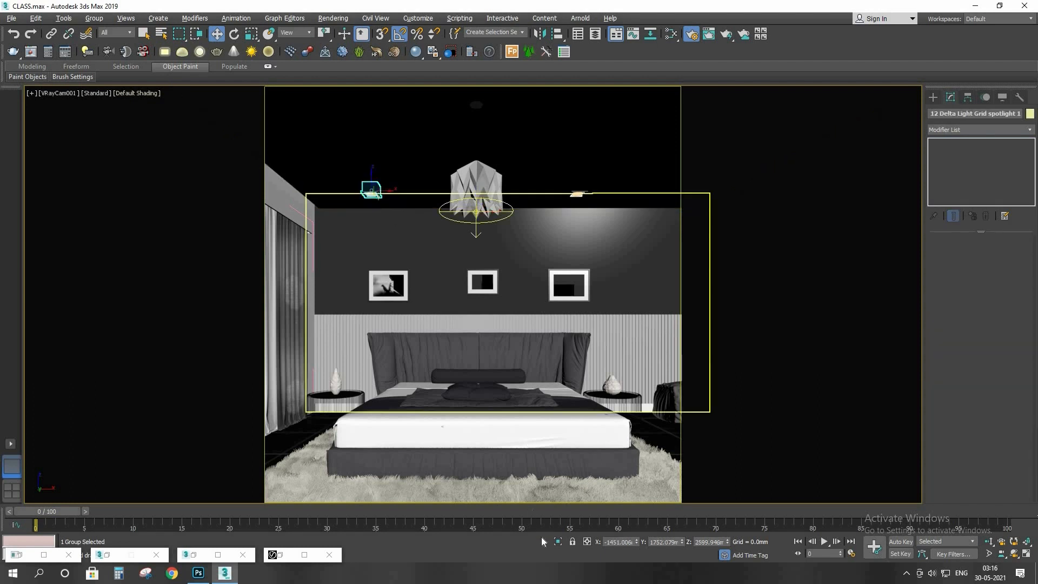
key(alt+q)
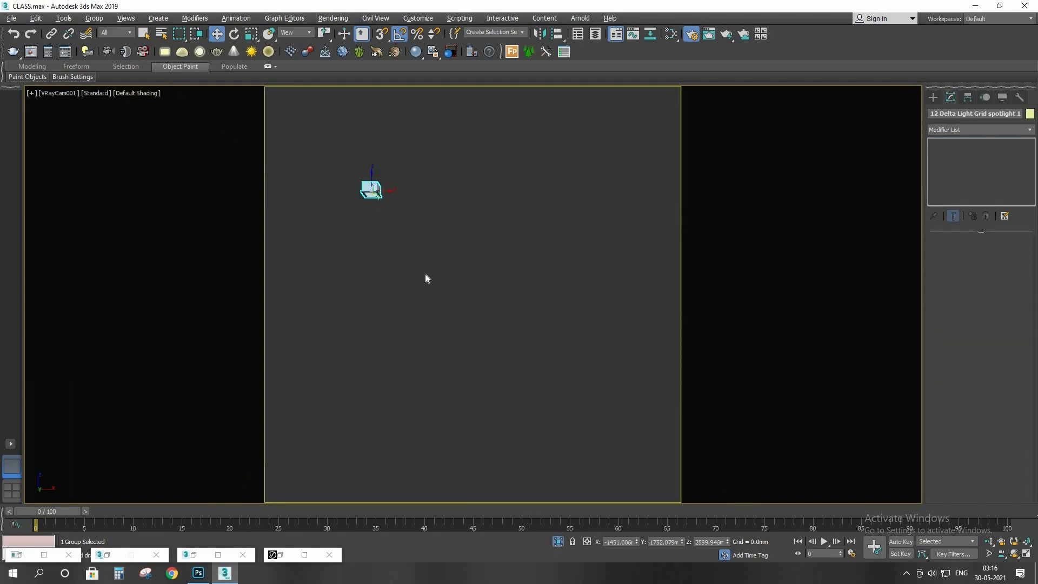
key(p)
key(z)
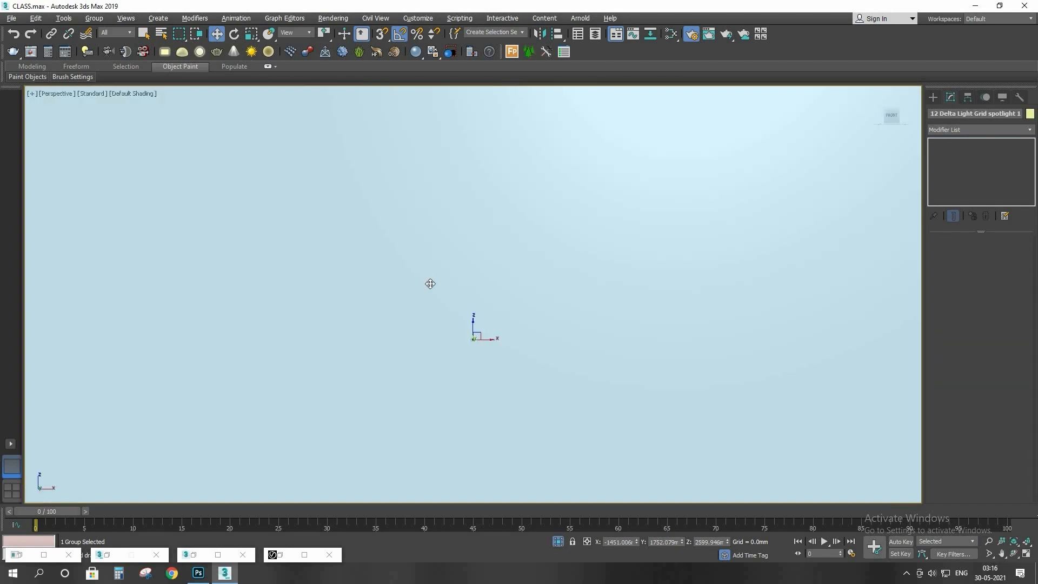
scroll(428, 287, up, 8)
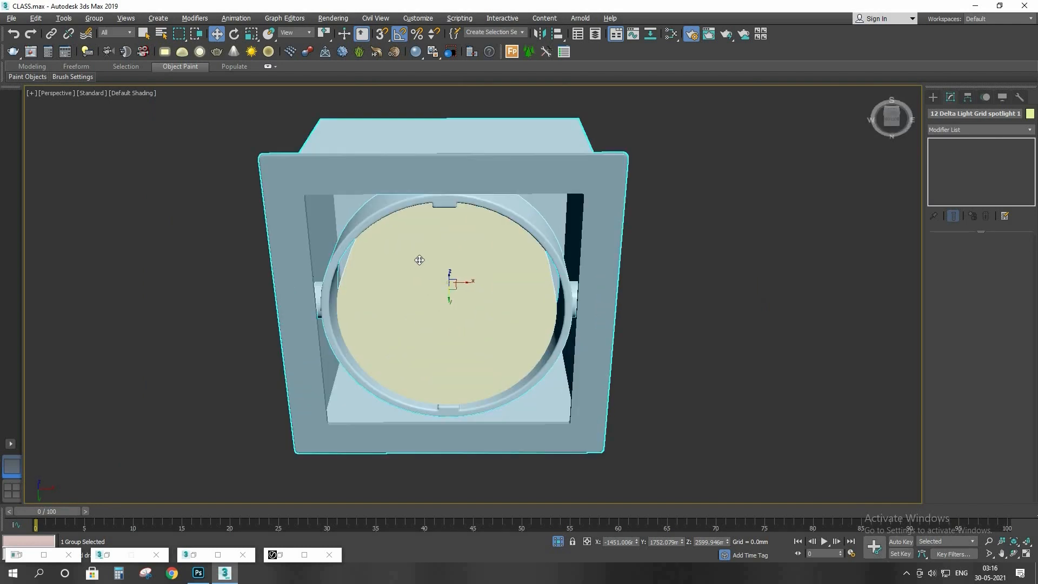
alt+middle_drag(419, 262, 459, 271)
scroll(413, 269, up, 3)
scroll(459, 271, down, 3)
scroll(518, 247, down, 2)
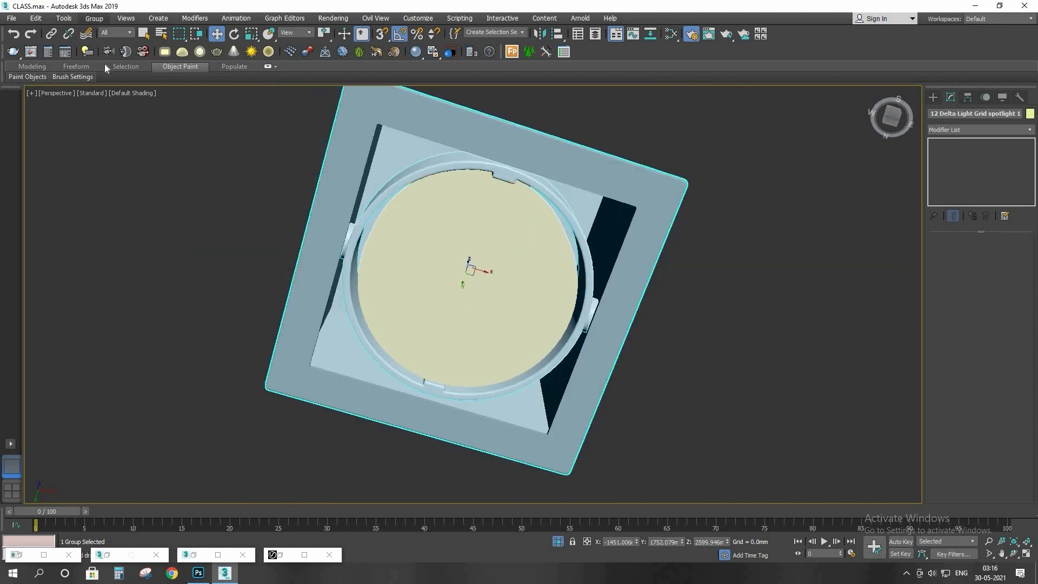
Step: Open the spotlight group and select the round light object inside its frame
click(94, 18)
click(114, 77)
click(489, 238)
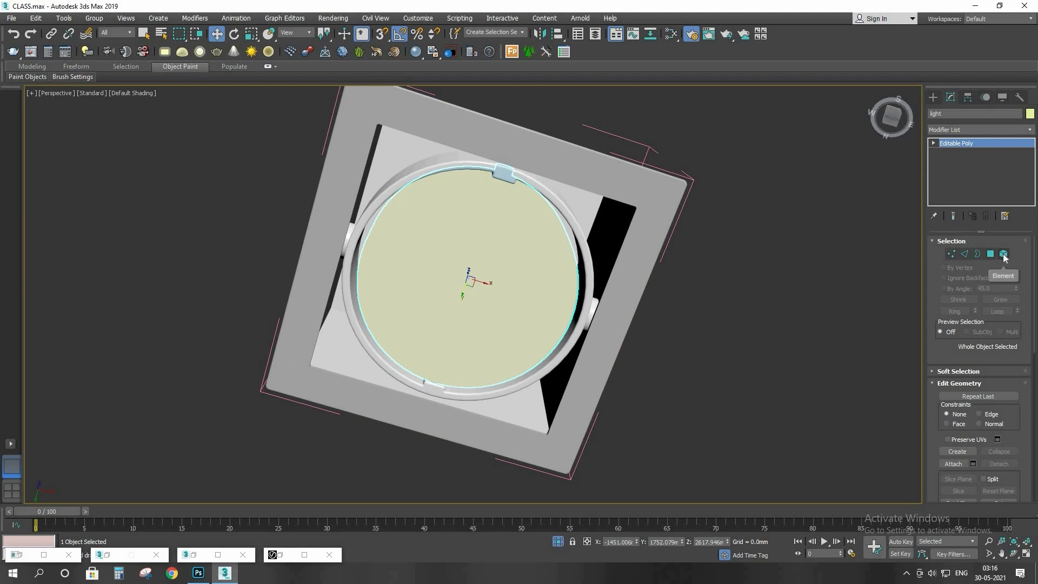
Step: Examine the separate mesh elements that make up the spotlight's light object and deselect it
click(1003, 254)
click(471, 248)
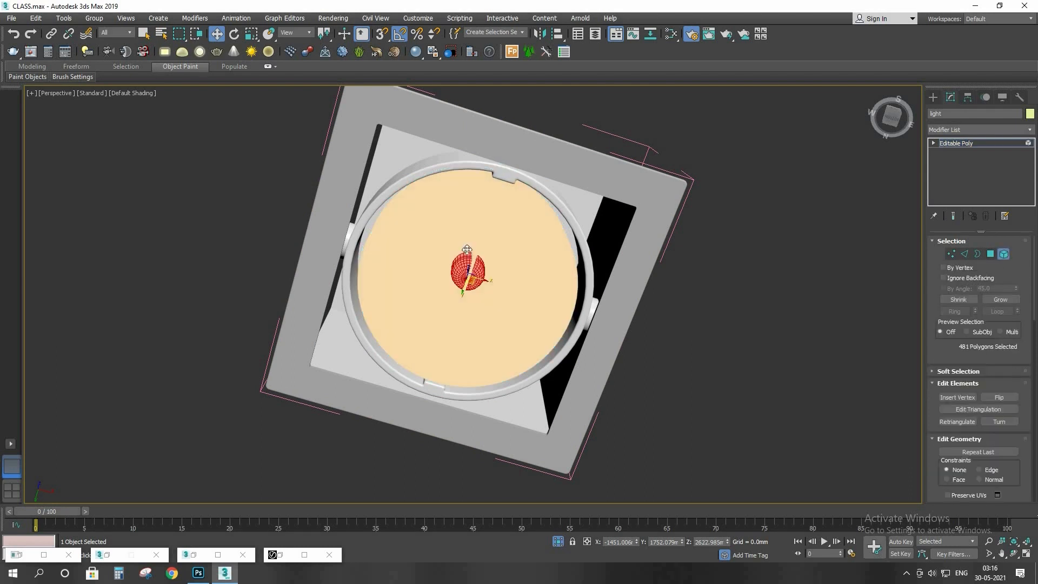
click(491, 223)
click(515, 206)
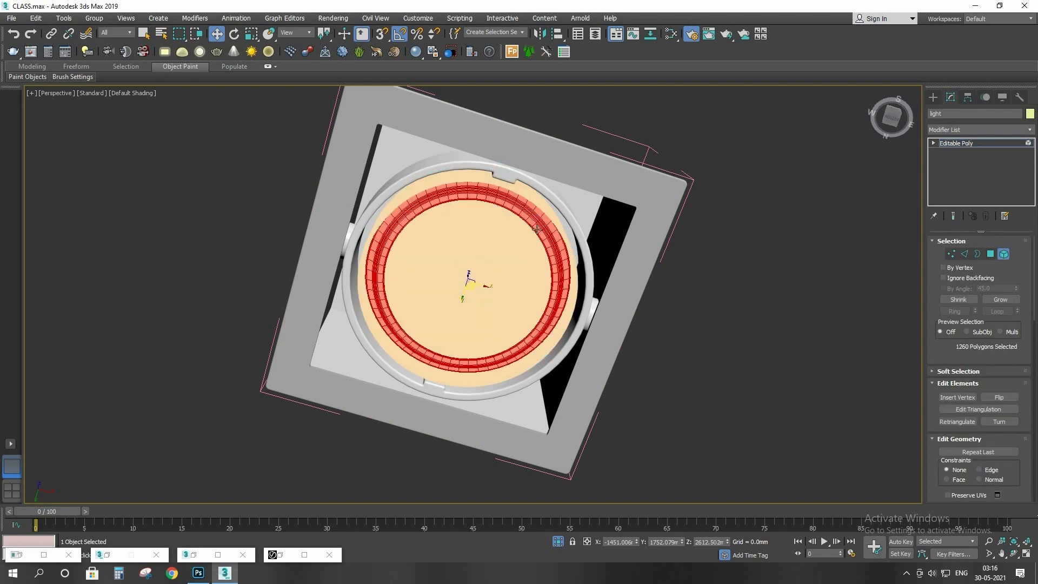
click(541, 238)
alt+middle_drag(534, 212, 530, 233)
click(525, 232)
click(533, 221)
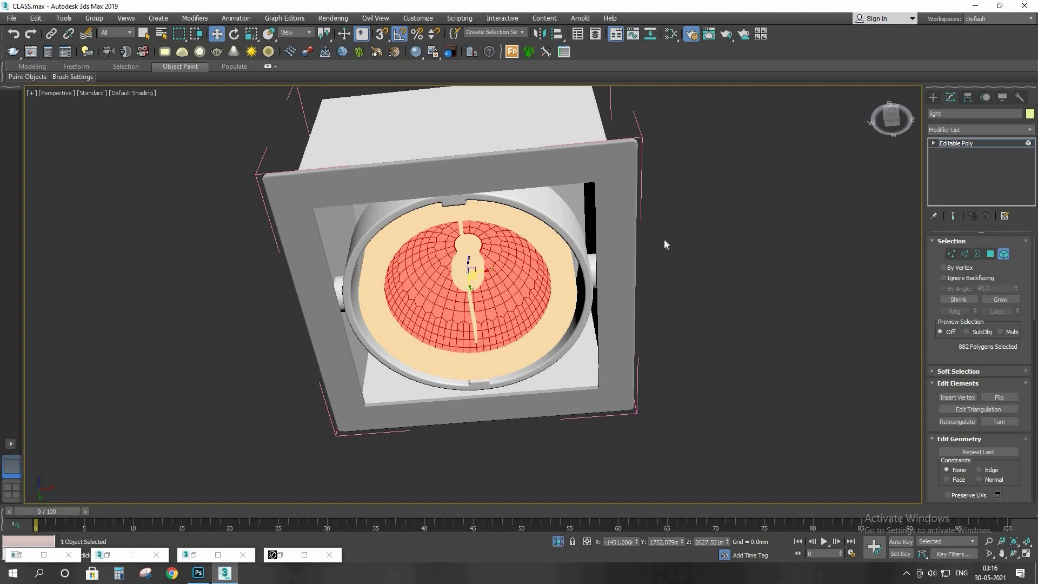
key(5)
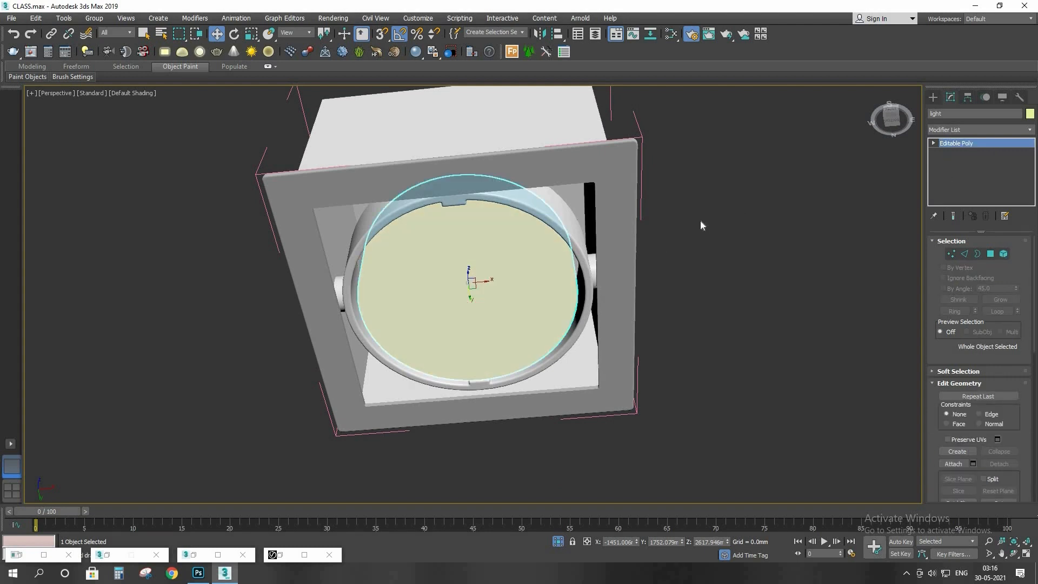
click(700, 221)
Step: Open the material editor's light view, show the VRayLightMtl's parameters with a large preview and reposition its node
key(m)
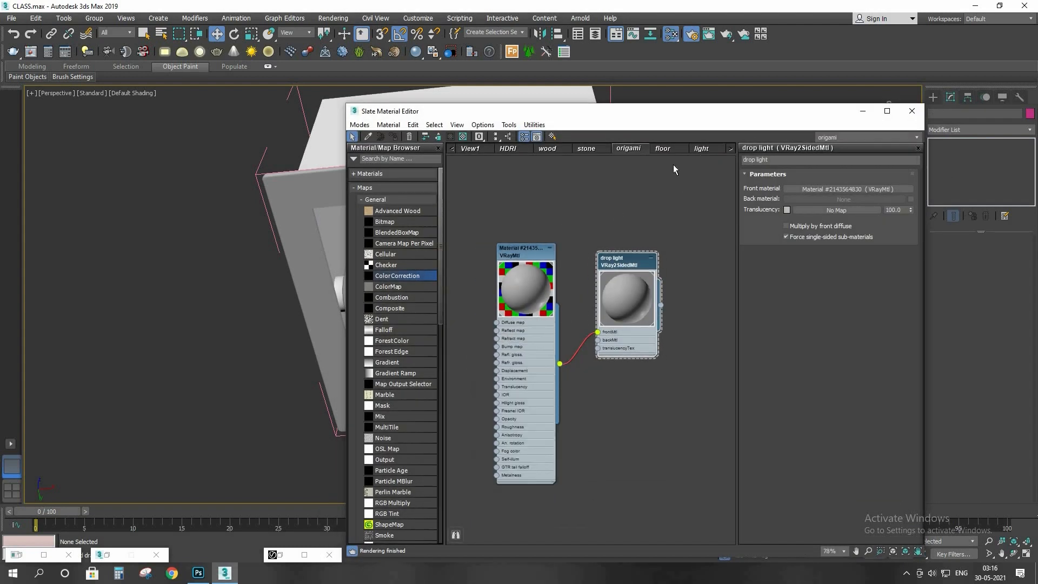
click(701, 149)
scroll(535, 356, up, 5)
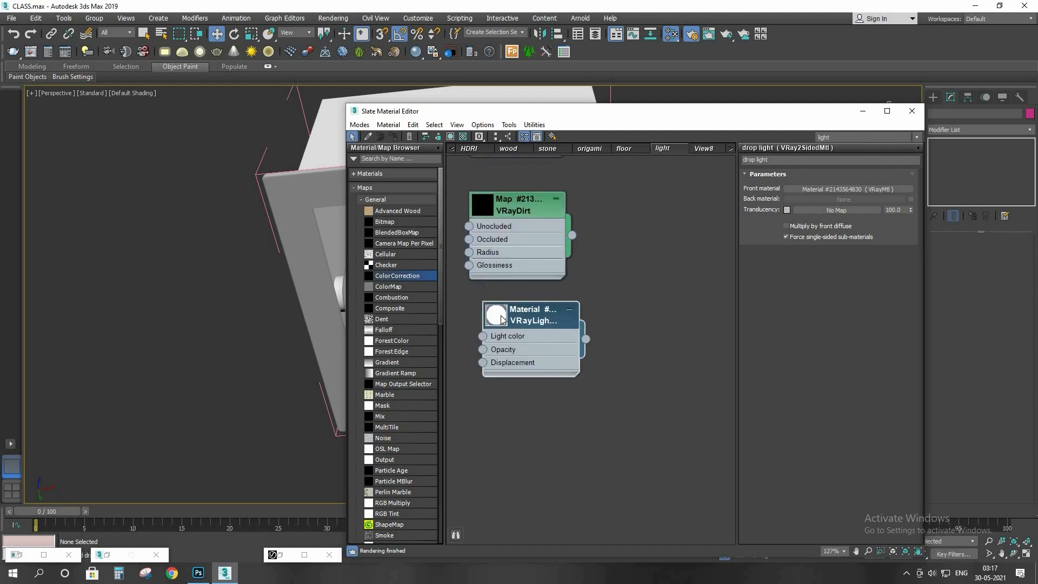
double_click(503, 320)
click(527, 317)
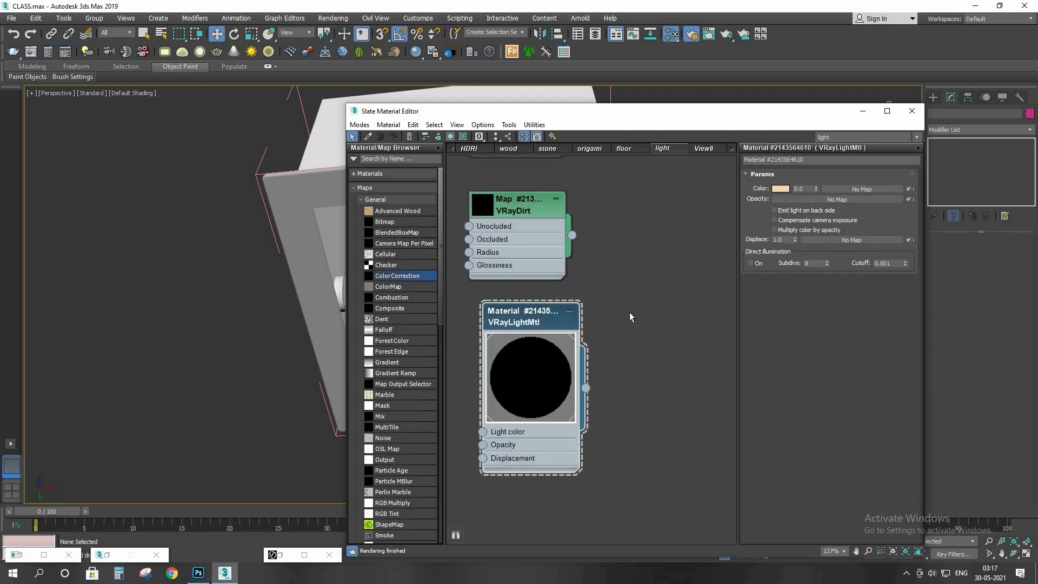
drag(527, 317, 513, 305)
Step: Add a new VRayLightMtl node beside the existing one and delete it again
right_click(630, 314)
mouse_move(708, 321)
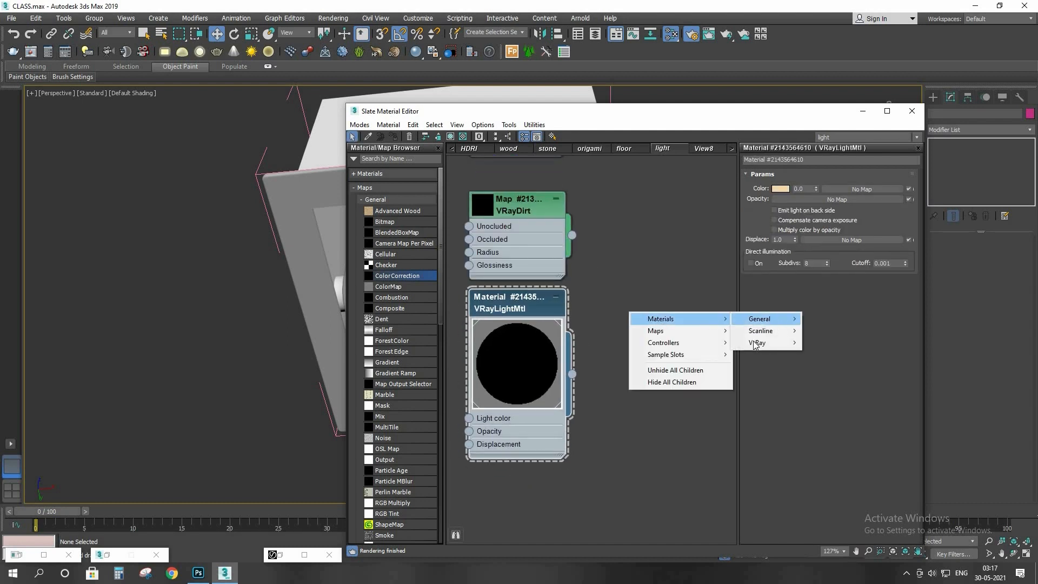
mouse_move(791, 343)
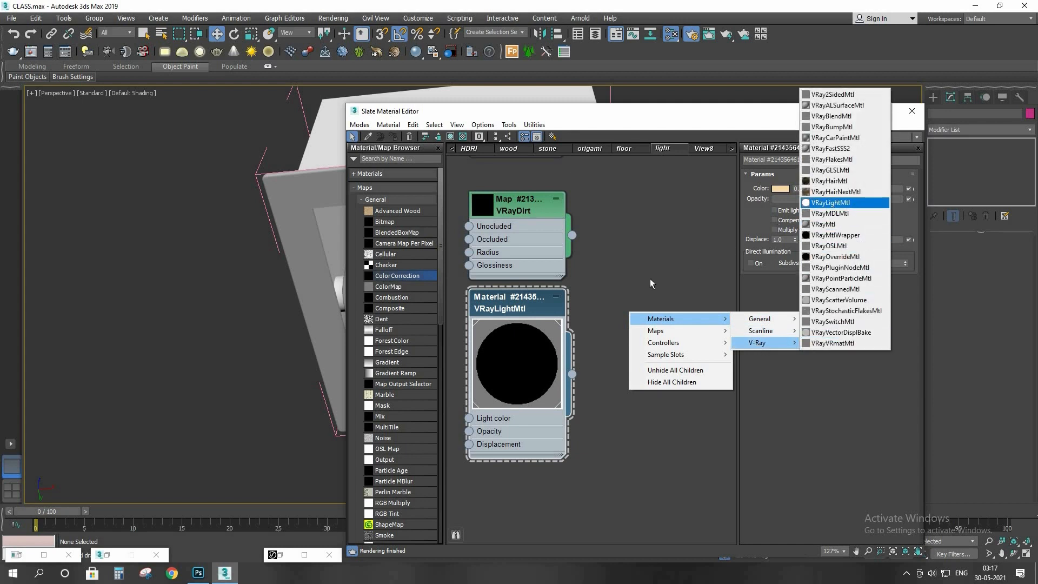
double_click(635, 320)
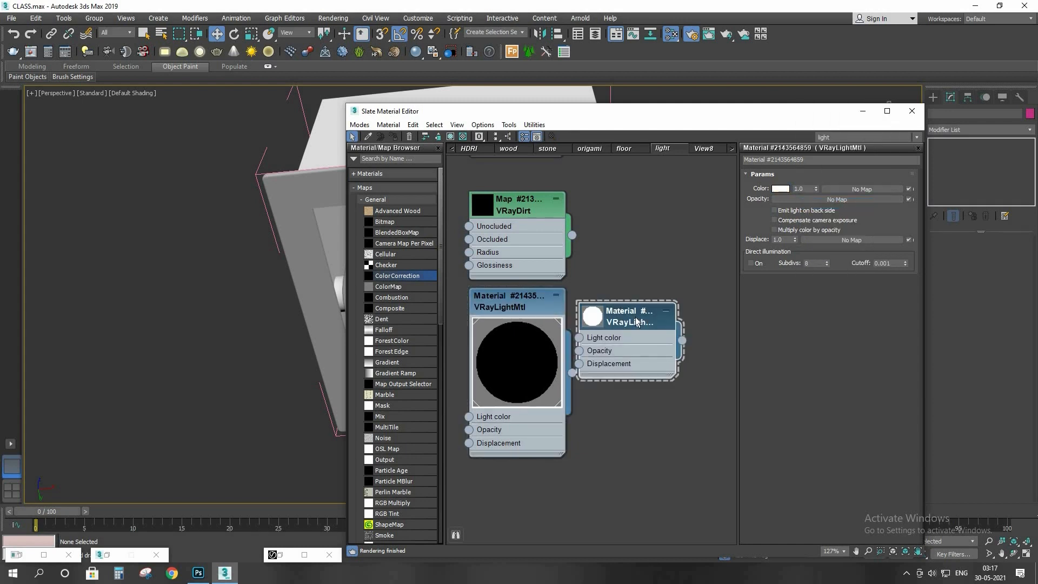
drag(642, 324, 655, 323)
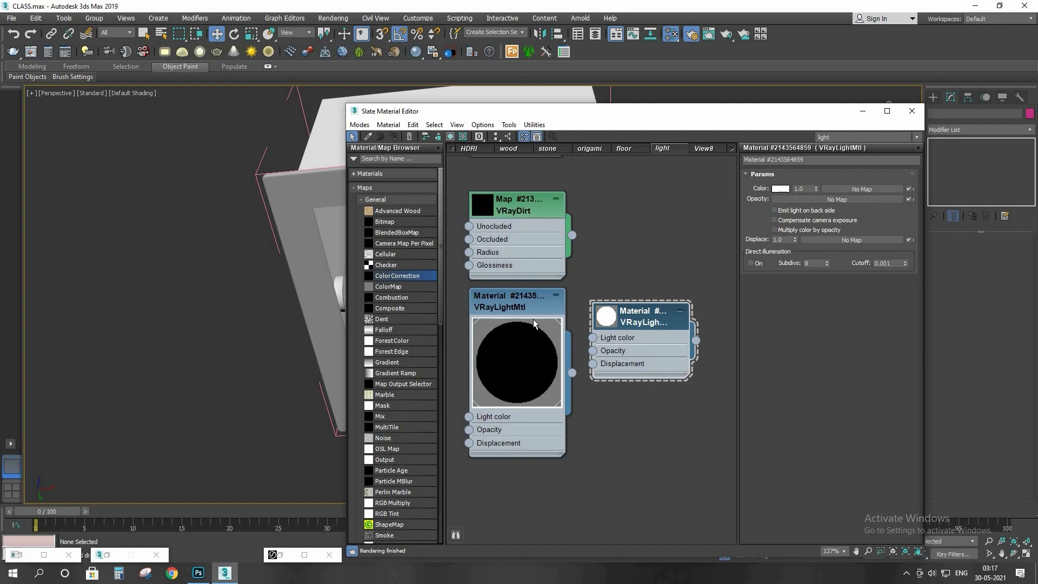
key(Delete)
Step: Set the existing VRayLightMtl's multiplier to 20, confirm its warm colour and put the material editor away
click(535, 305)
drag(556, 339, 597, 367)
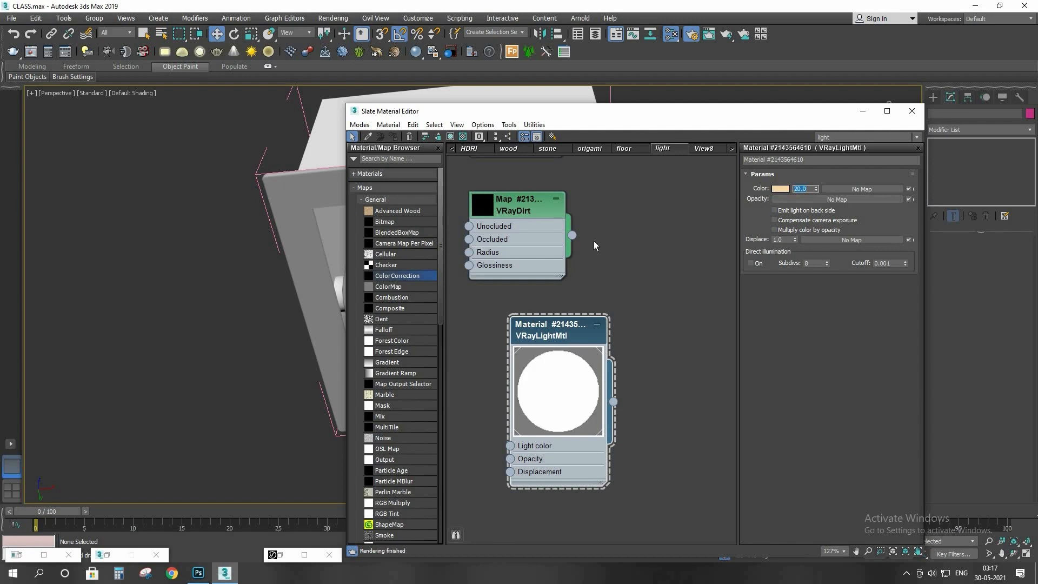
click(779, 189)
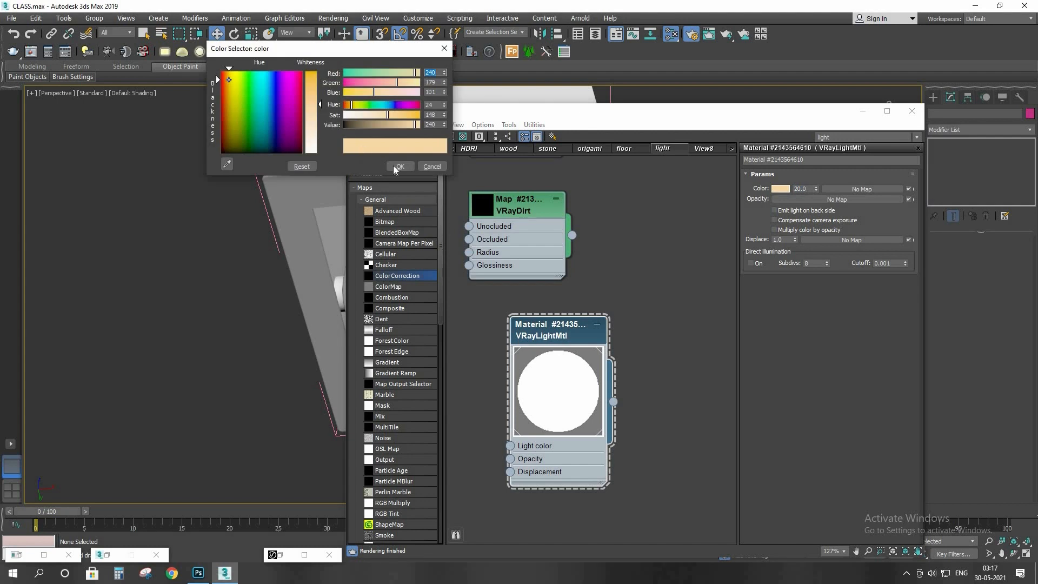
click(398, 167)
drag(757, 109, 908, 306)
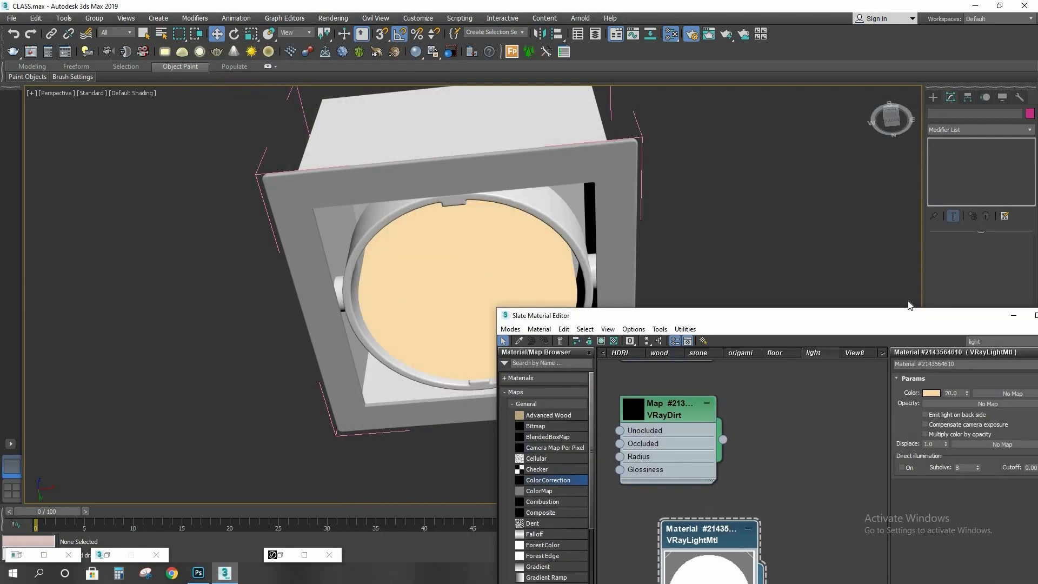
click(1013, 315)
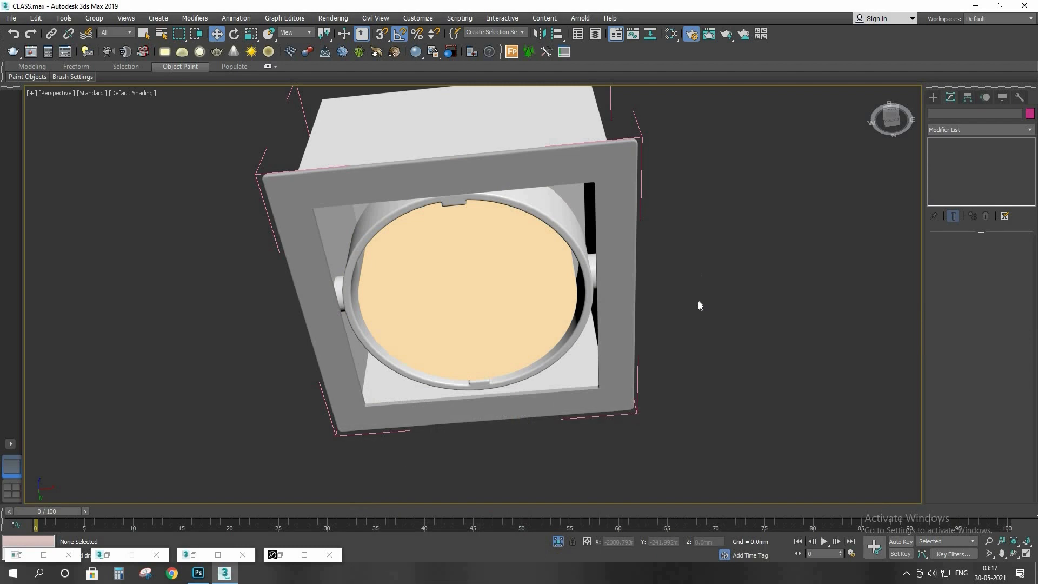
Step: Select all elements of the open spotlight, close their group and deselect it
scroll(485, 306, down, 3)
drag(618, 407, 338, 138)
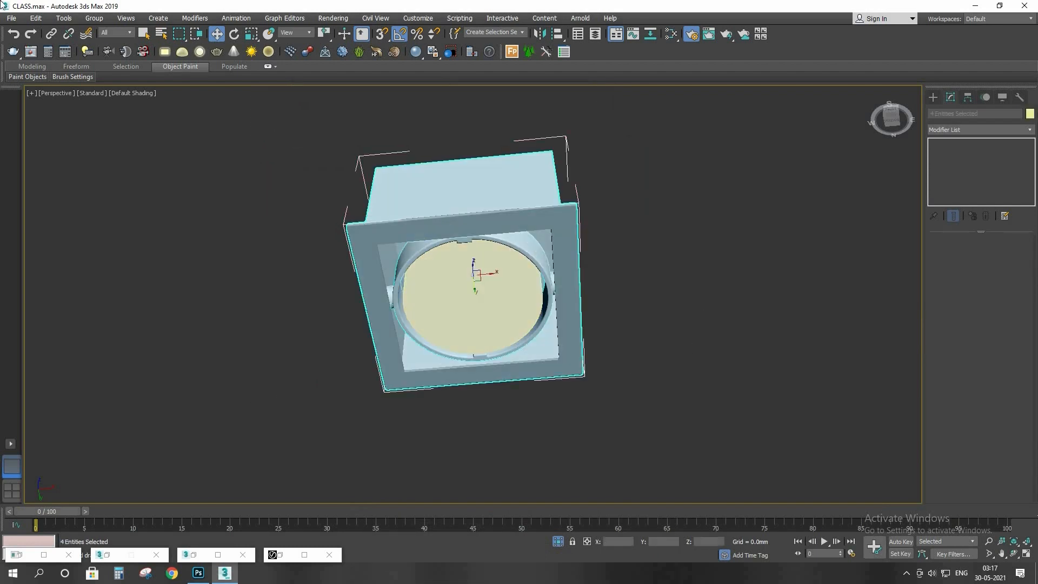
click(94, 19)
click(101, 89)
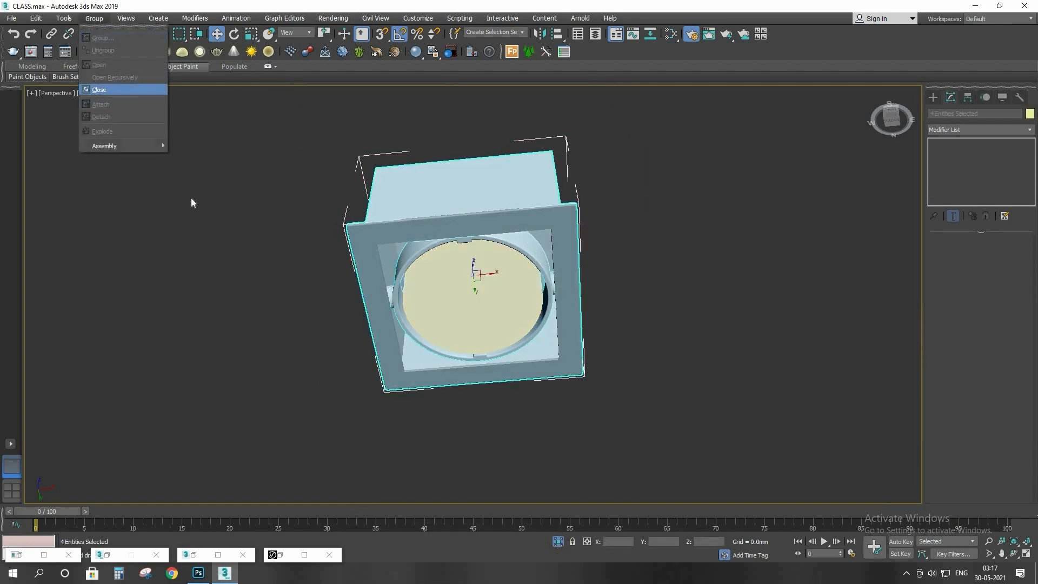
click(204, 197)
Step: End isolation to restore the whole bedroom and show it maximized through VRayCam001 with safe frames
key(alt+w)
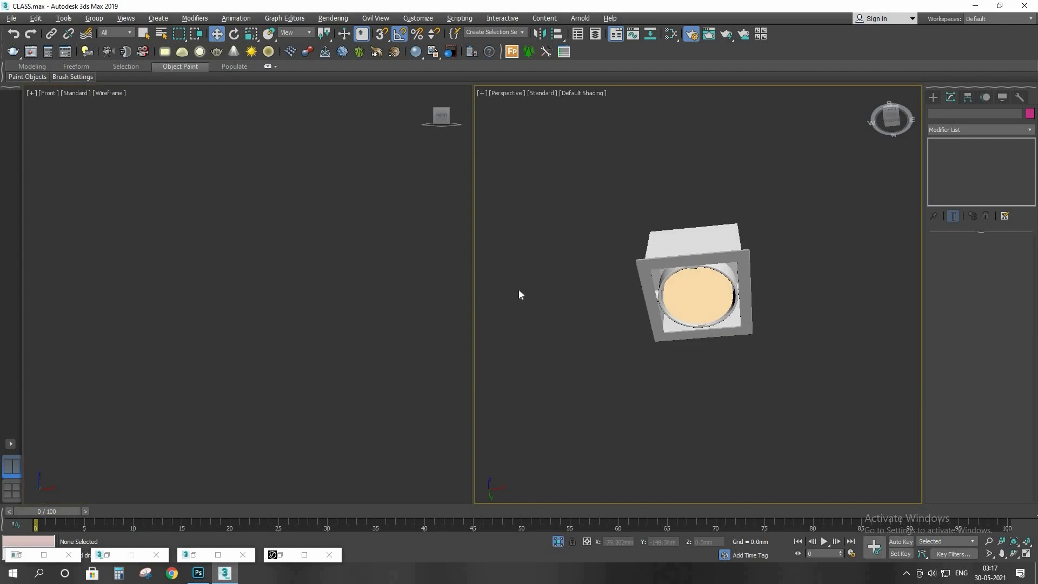
key(c)
key(alt+w)
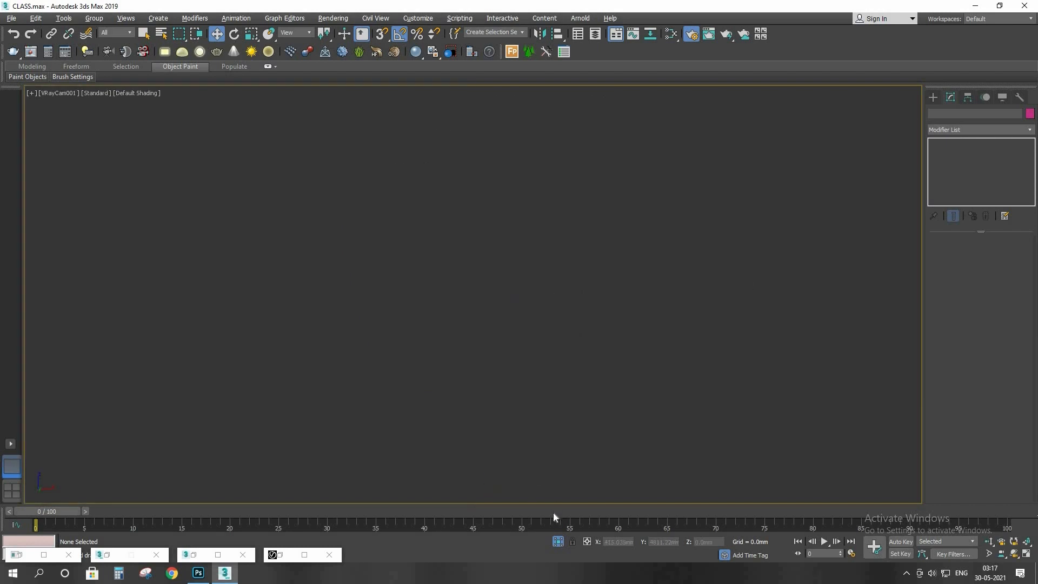
key(shift+f)
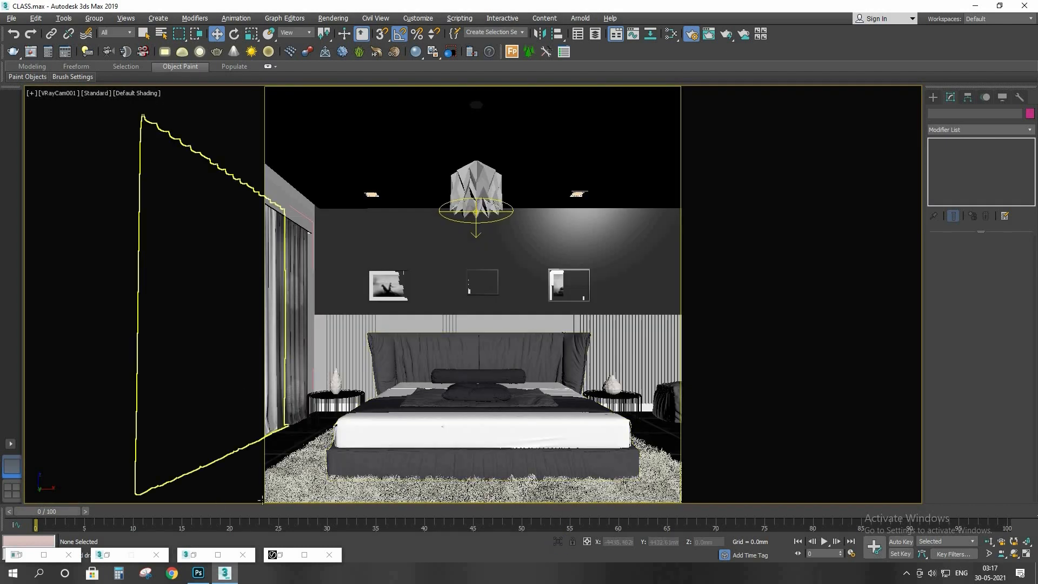
Step: Test-render small regions around the first and then the second ceiling spotlight, and put the V-Ray frame buffer away
click(280, 555)
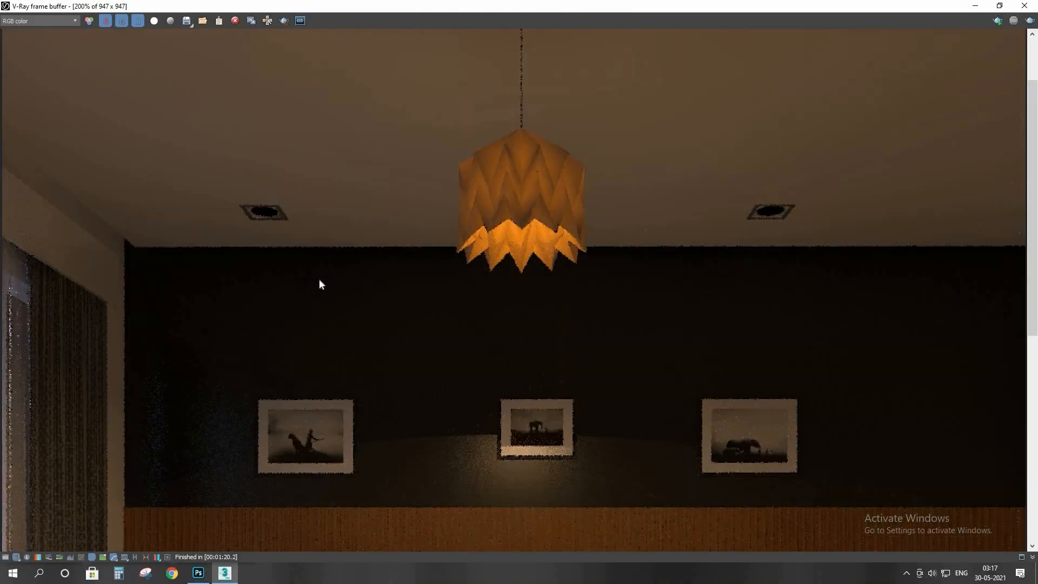
double_click(319, 278)
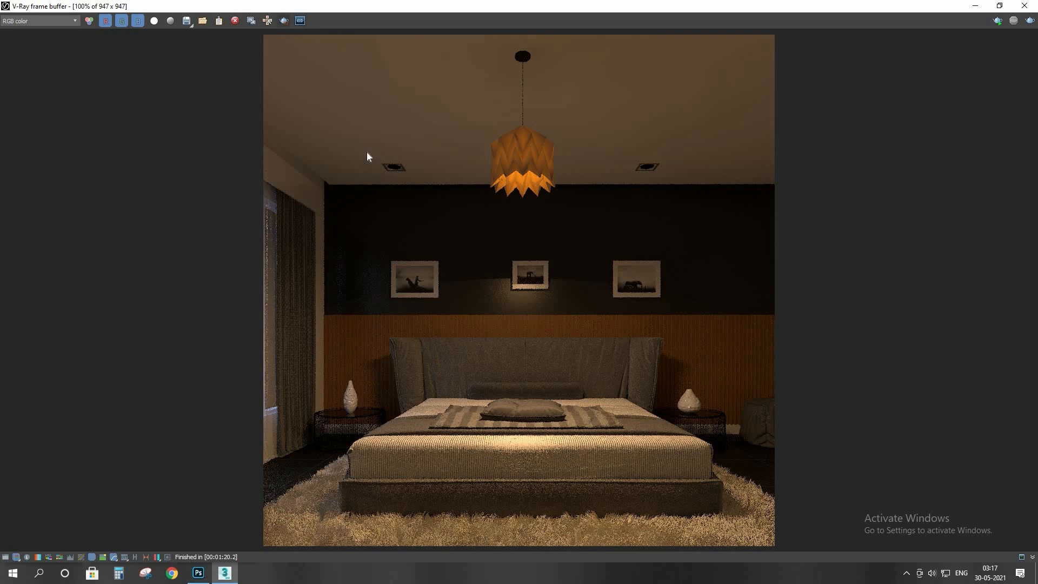
mouse_move(366, 147)
mouse_down()
mouse_move(420, 203)
mouse_move(421, 191)
mouse_up()
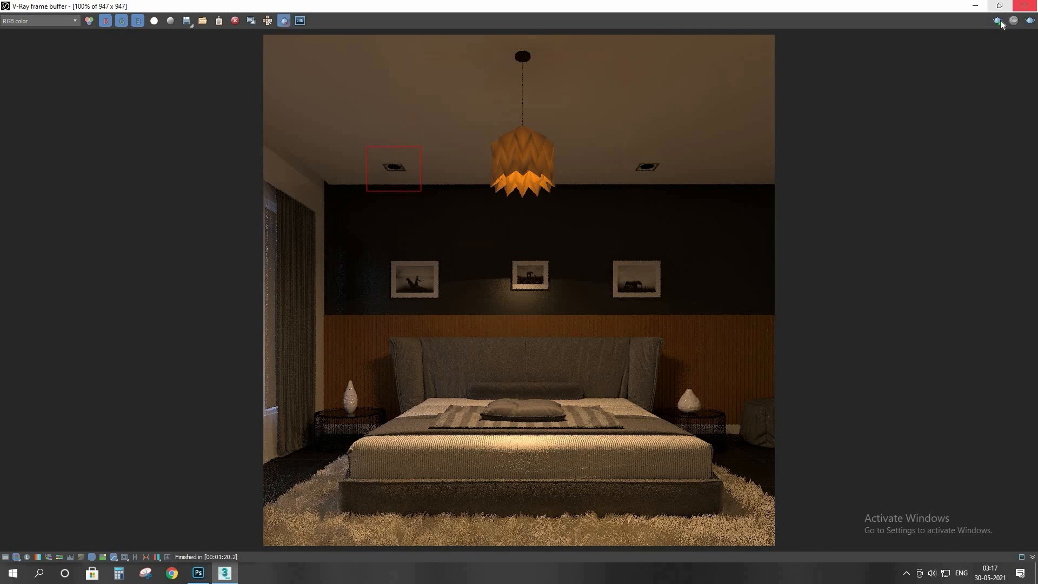
click(998, 22)
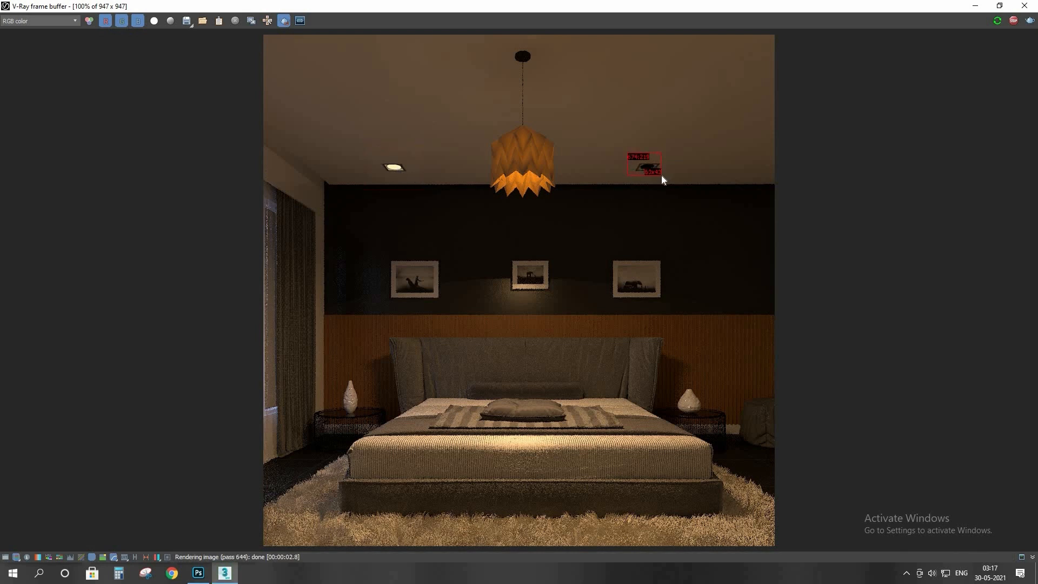
drag(661, 176, 663, 176)
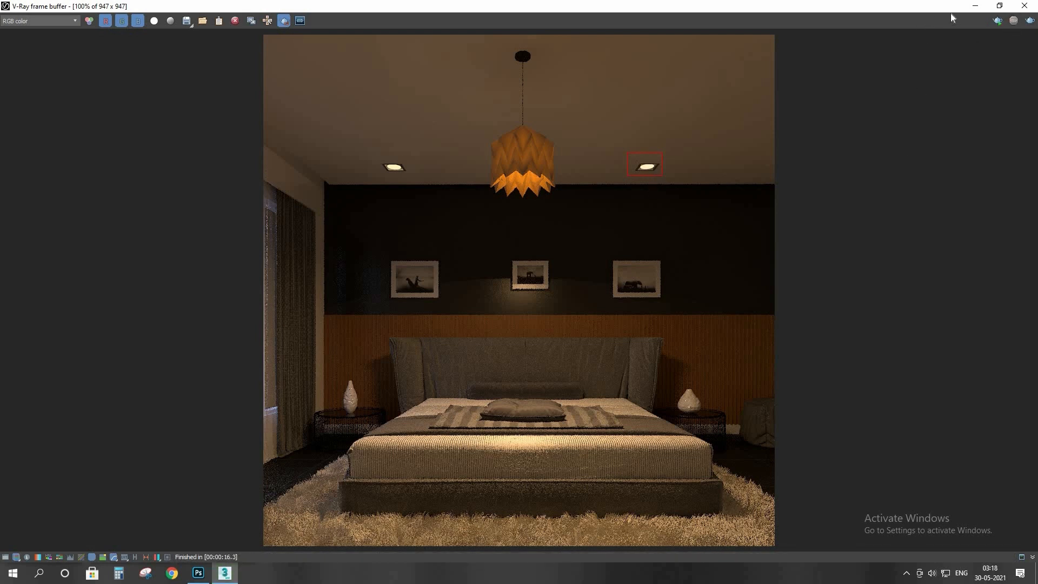
click(976, 7)
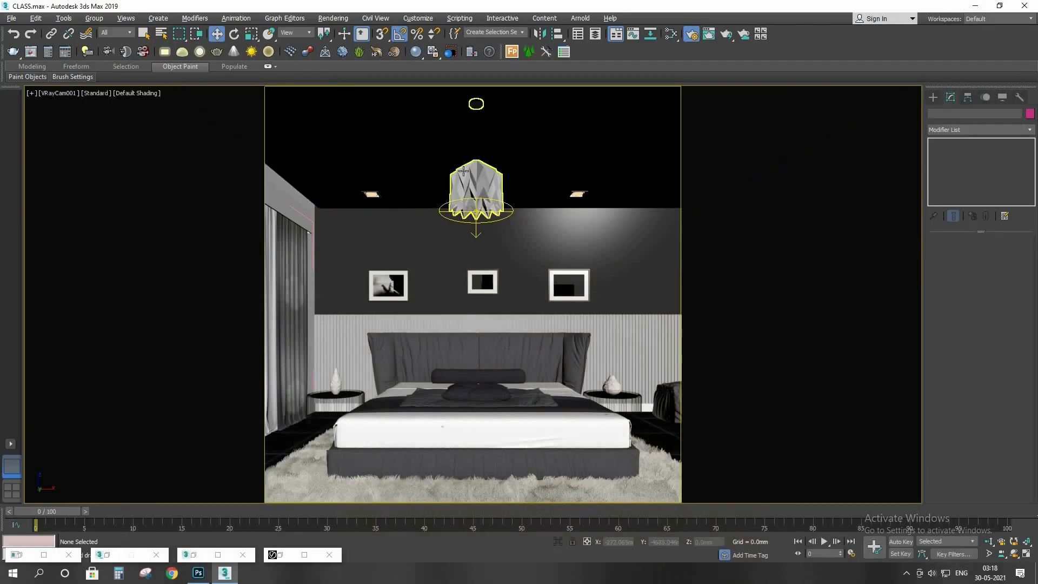
Step: Isolate the two ceiling spotlight groups and show them in a maximized Front view
click(373, 193)
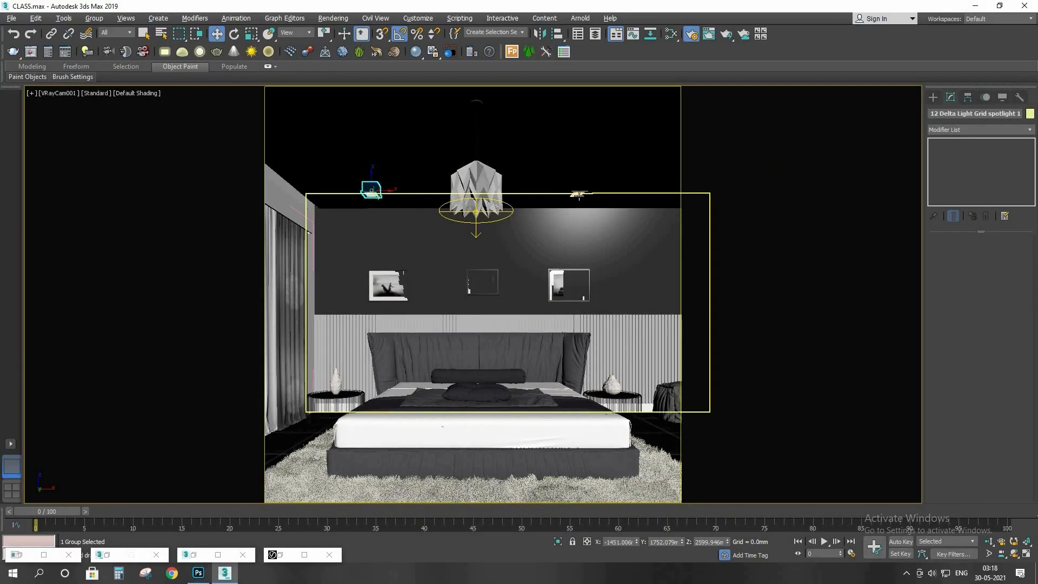
ctrl+click(573, 235)
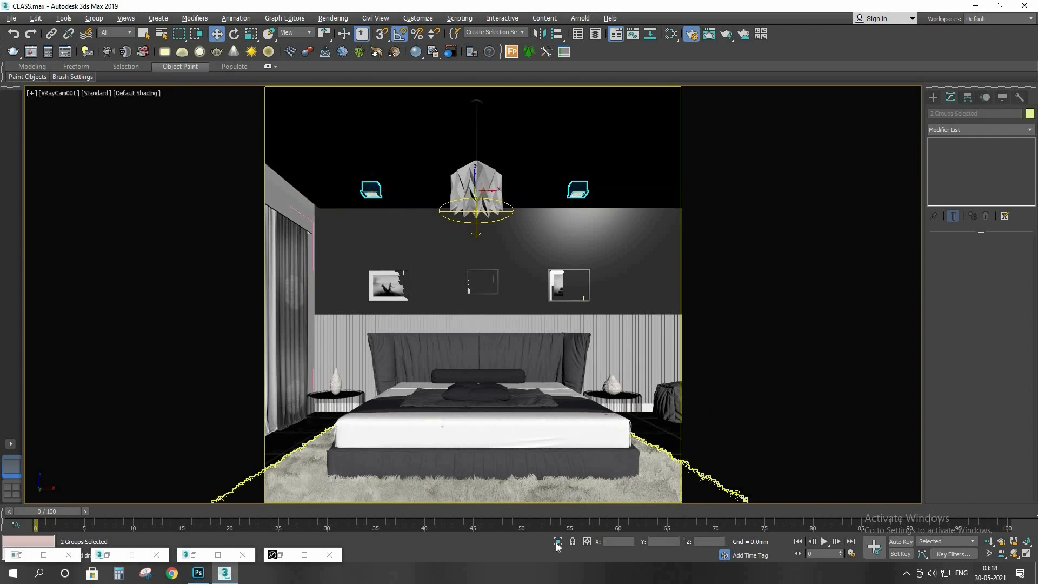
key(alt+q)
click(378, 364)
key(alt+w)
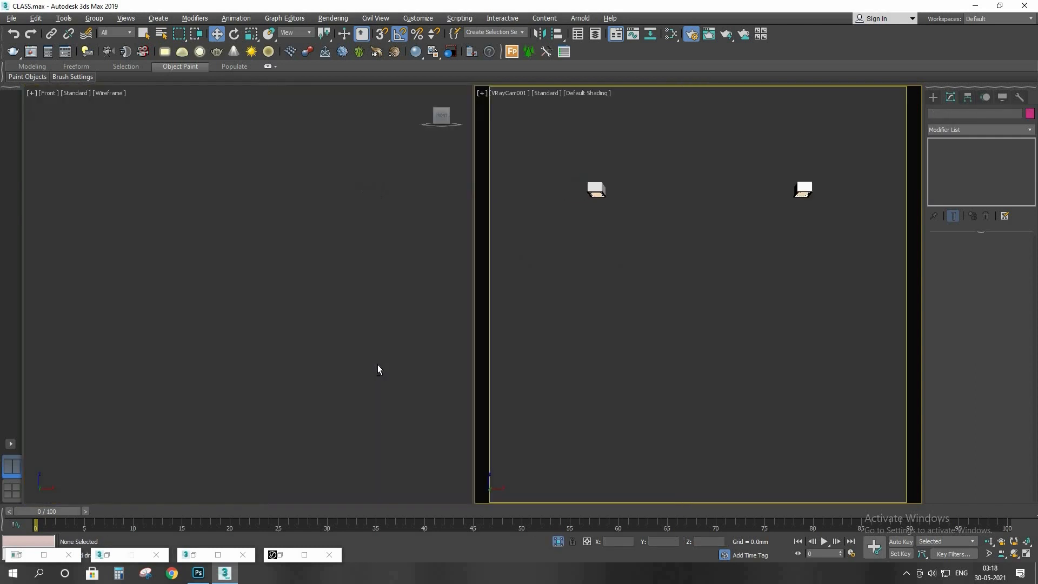
key(alt+w)
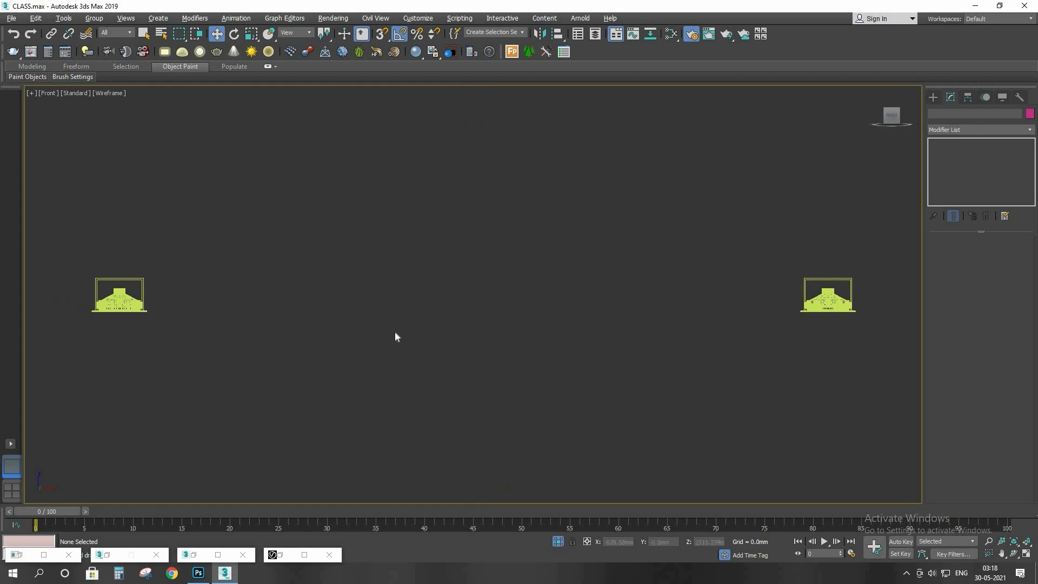
Step: Create a targeted VRayIES light just beneath the left spotlight, with its target straight below
scroll(394, 332, down, 5)
middle_drag(454, 298, 518, 239)
scroll(518, 239, up, 1)
middle_drag(518, 239, 585, 202)
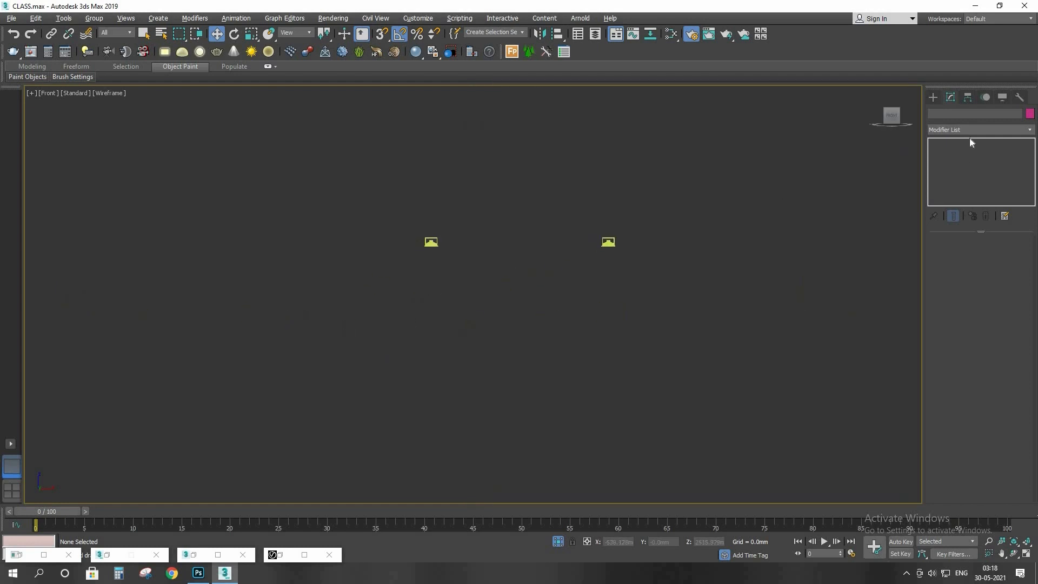
click(932, 97)
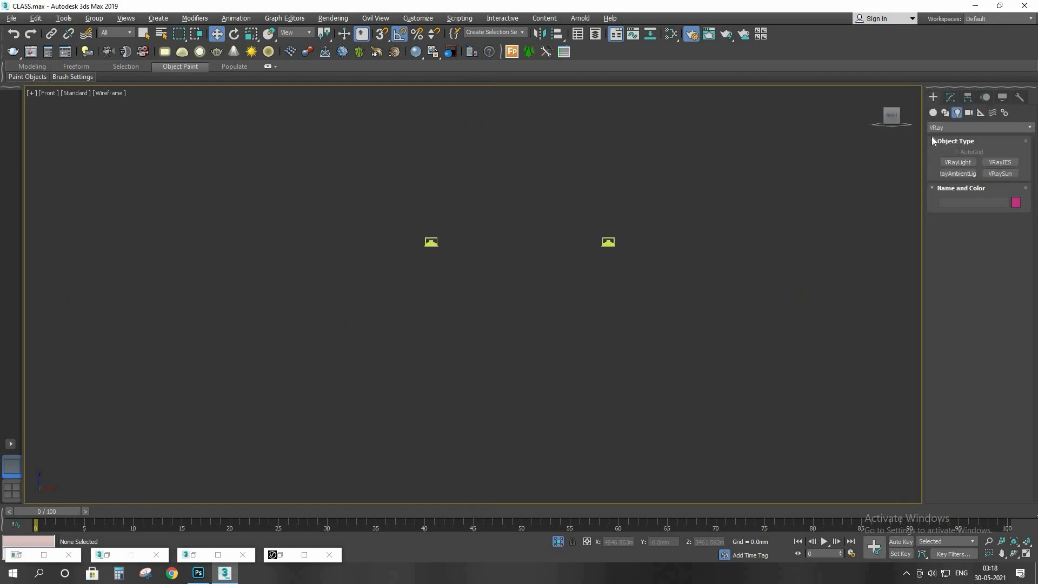
click(998, 163)
middle_drag(435, 251, 420, 186)
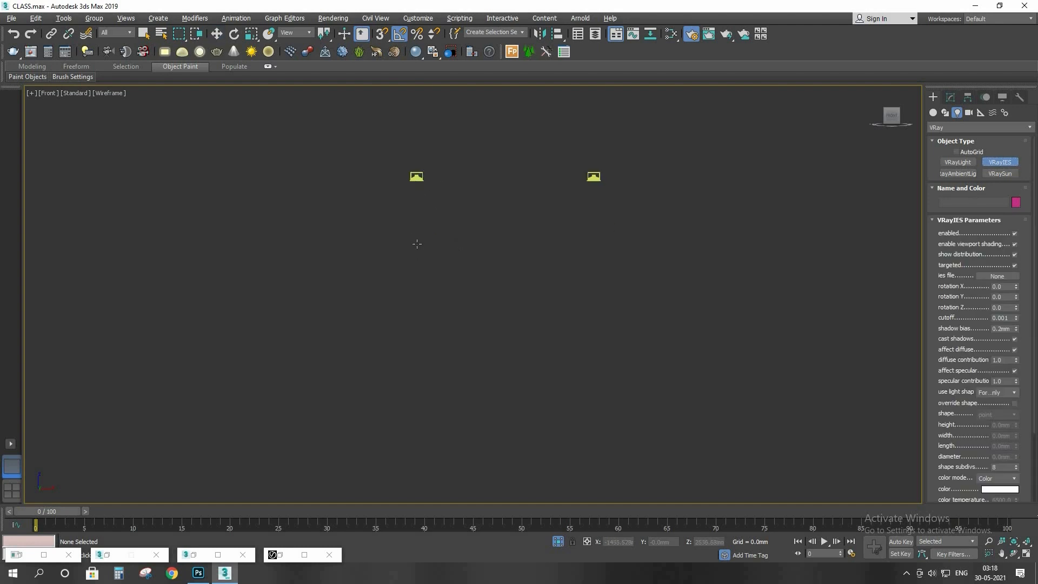
drag(416, 185, 416, 253)
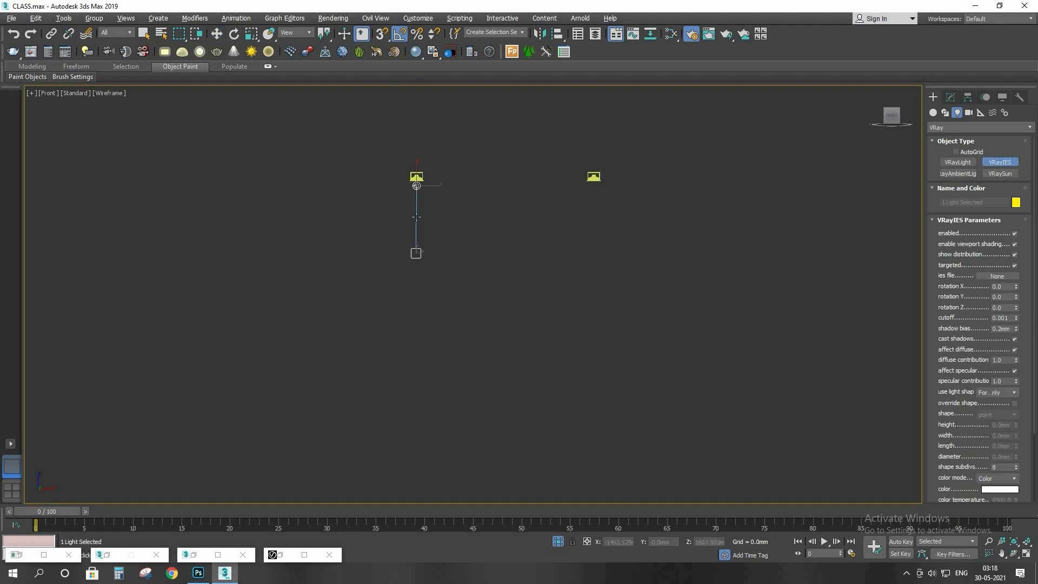
Step: Shift the IES light's target about 7.3 mm along X so the light aims vertically downward
scroll(419, 205, up, 2)
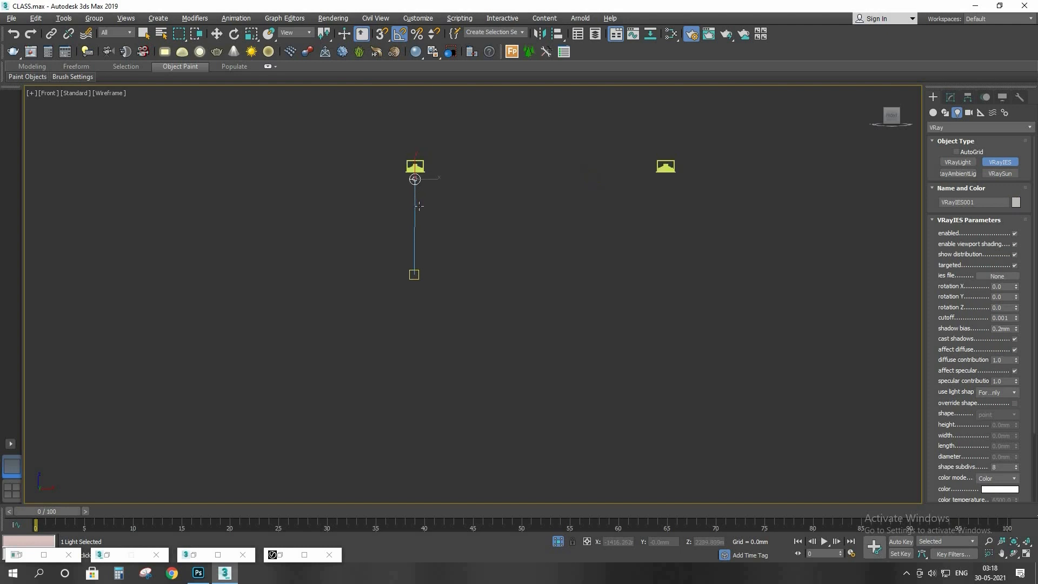
key(w)
scroll(418, 192, up, 2)
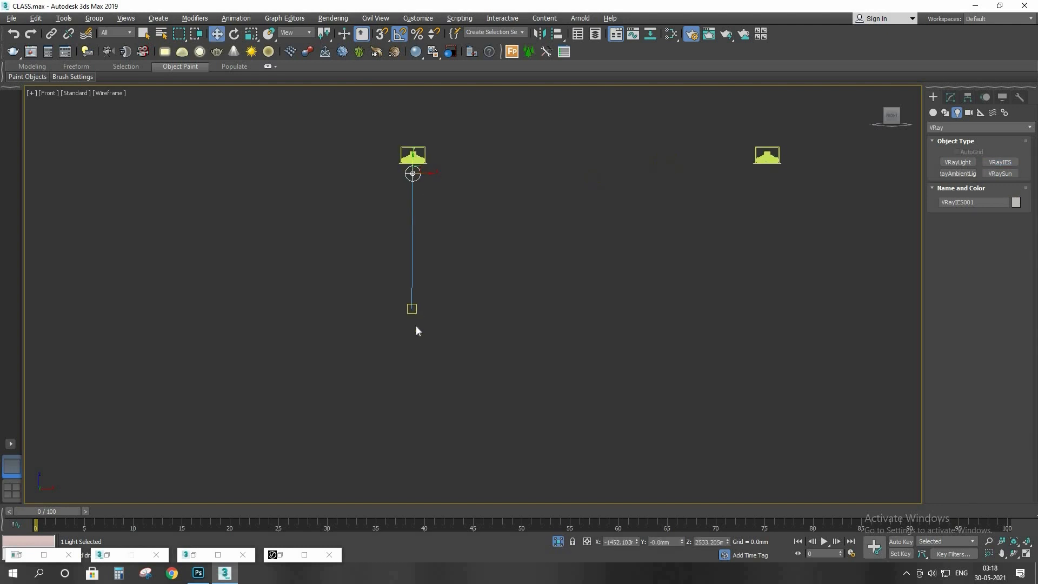
middle_drag(417, 326, 410, 363)
click(409, 346)
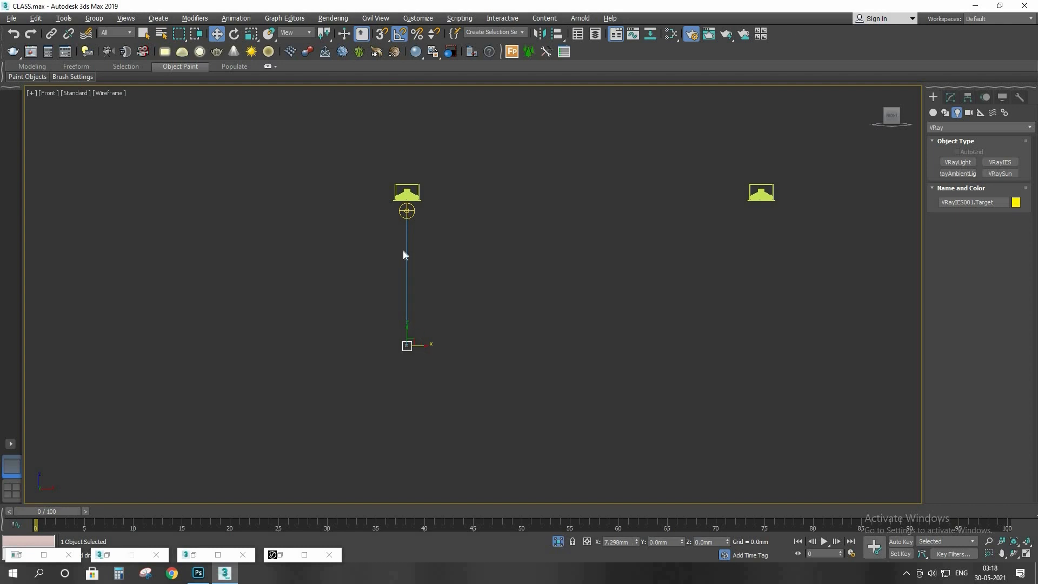
Step: Select the IES light with its target and move both in the Top view onto the left spotlight, to about Y 1753 mm
scroll(407, 230, up, 4)
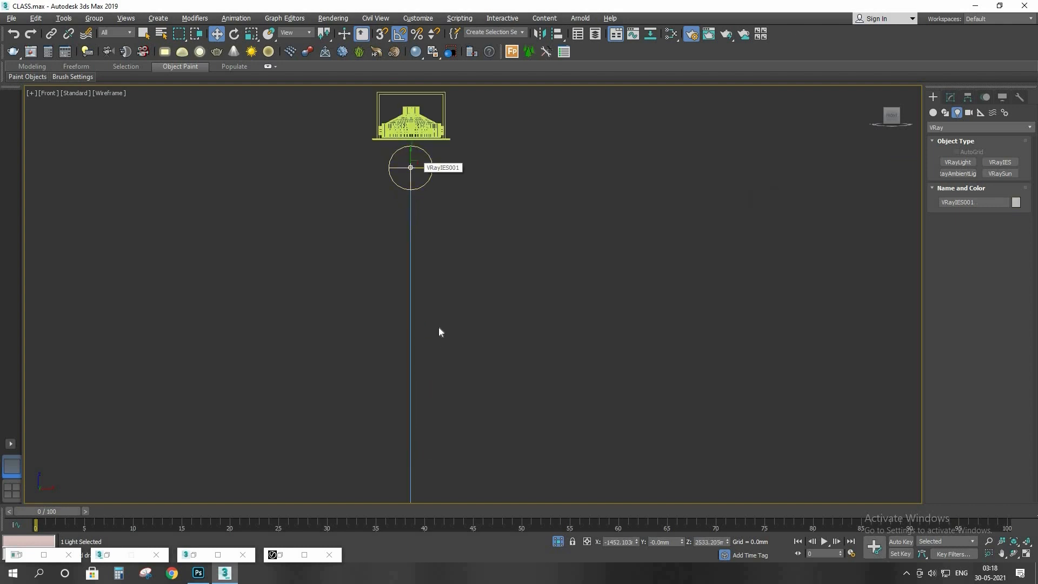
scroll(439, 326, down, 4)
drag(456, 464, 379, 392)
key(t)
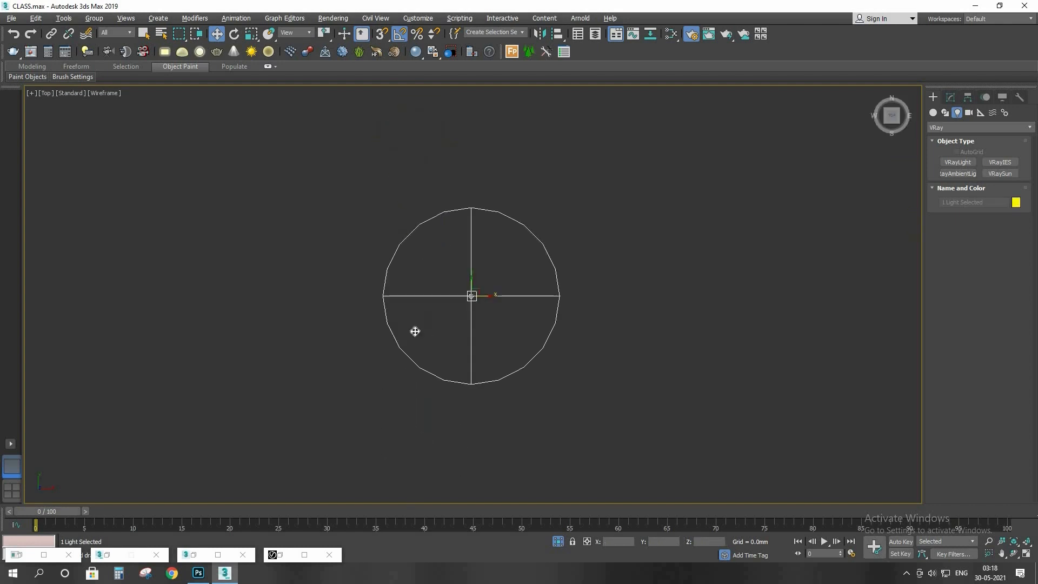
scroll(415, 329, down, 5)
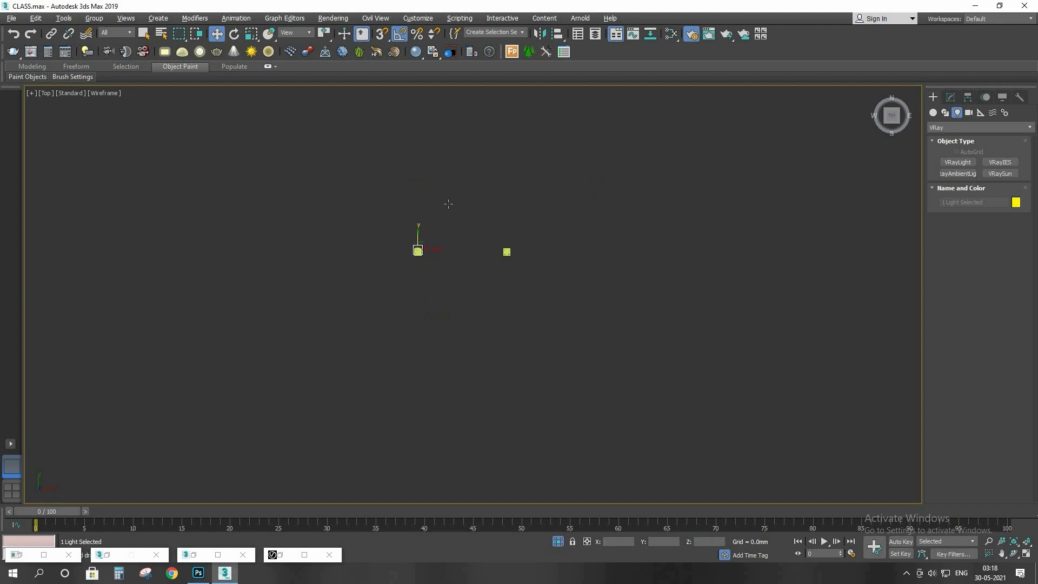
scroll(418, 252, up, 10)
drag(445, 218, 446, 238)
Step: Examine in the Front view how the IES light and its target line up beneath the left spotlight
key(f)
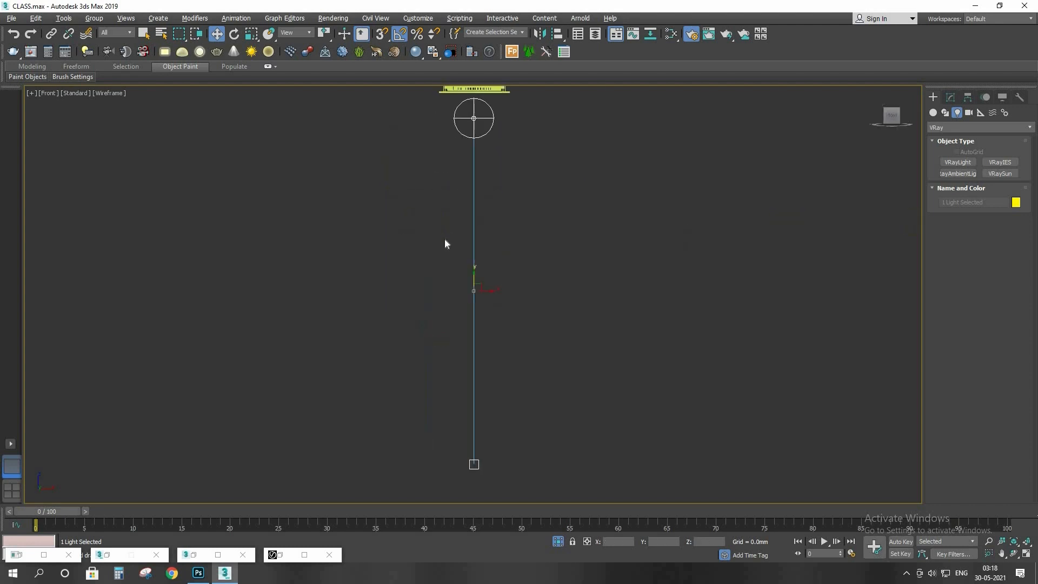
scroll(445, 241, down, 5)
middle_drag(371, 265, 344, 242)
scroll(343, 239, up, 4)
middle_drag(434, 254, 477, 253)
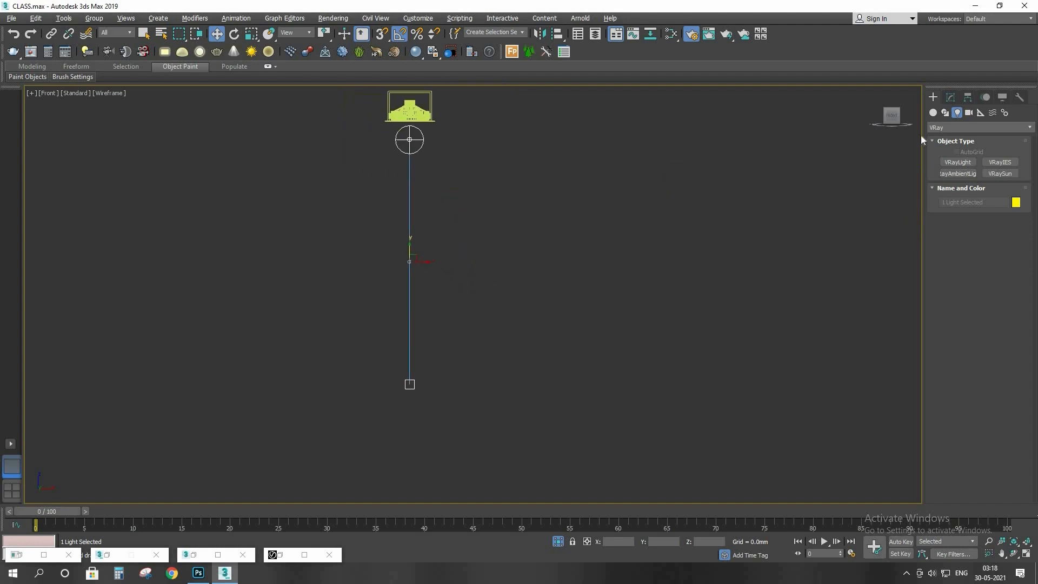
scroll(577, 201, down, 4)
middle_drag(632, 232, 603, 246)
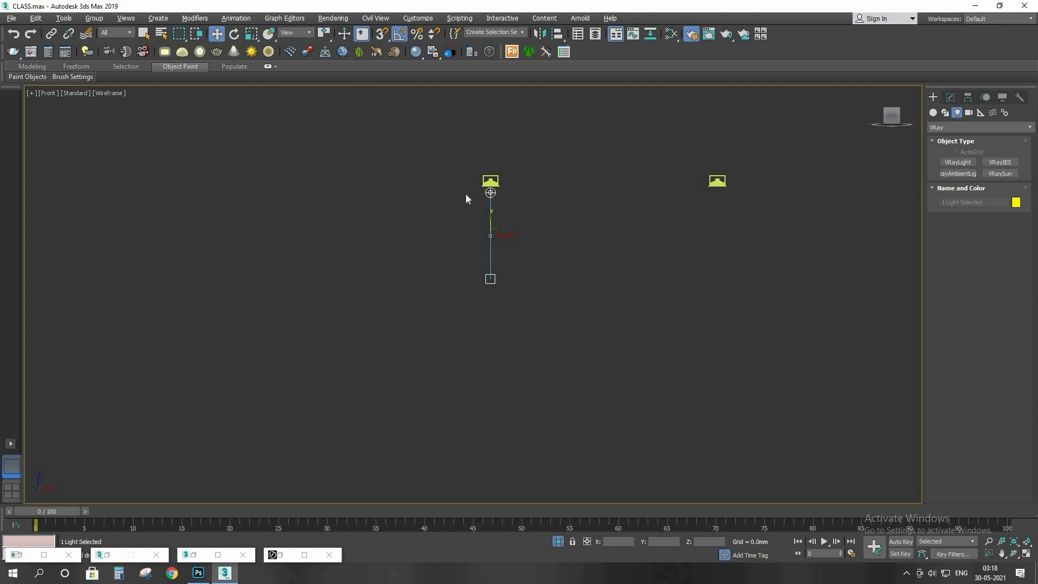
scroll(466, 194, up, 4)
middle_drag(508, 202, 390, 221)
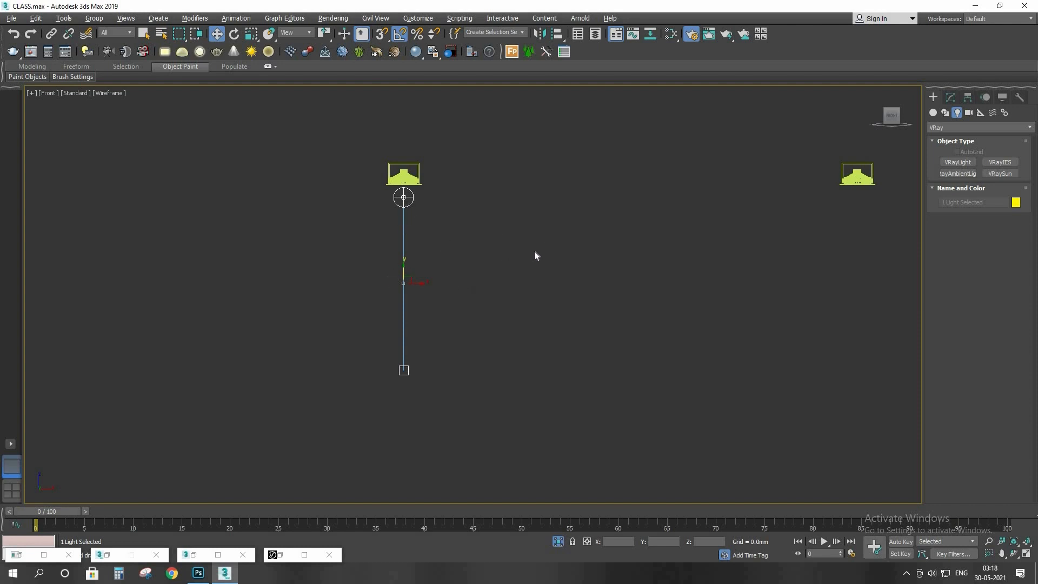
Step: Load the Nice.IES profile from the ARCH MODELS\IES folder into the VRayIES light
click(949, 98)
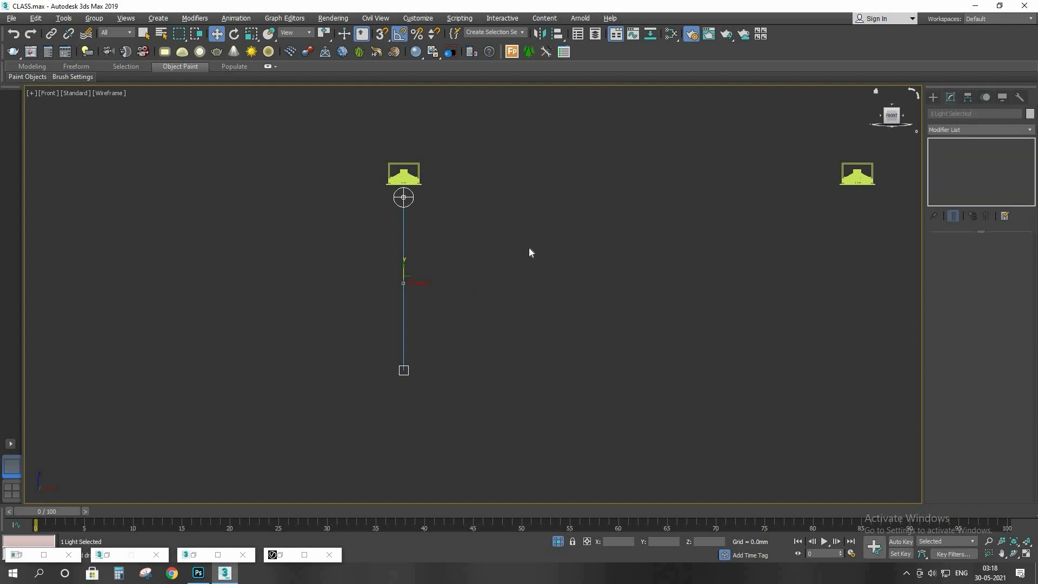
click(414, 197)
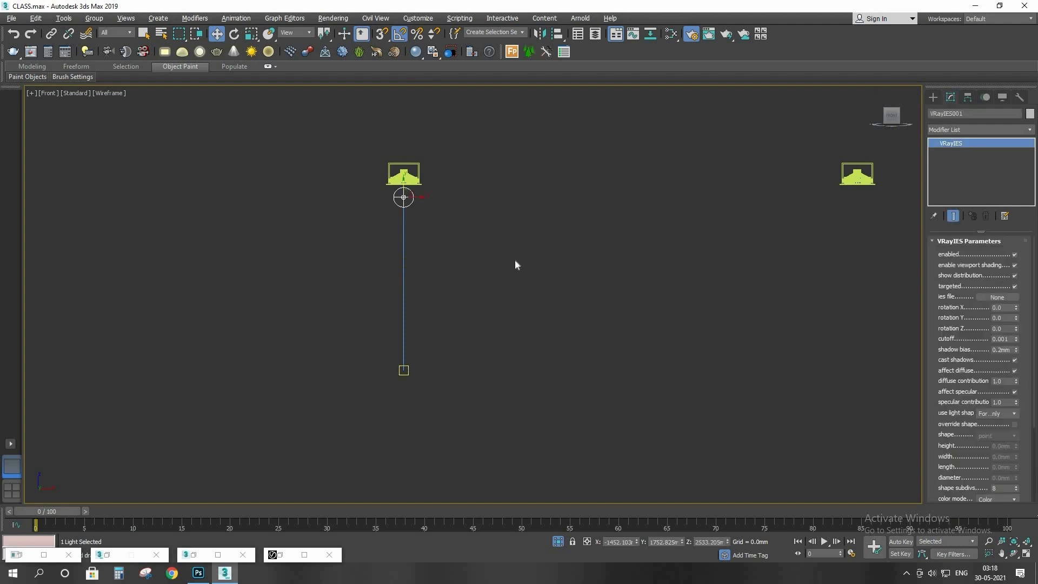
click(994, 297)
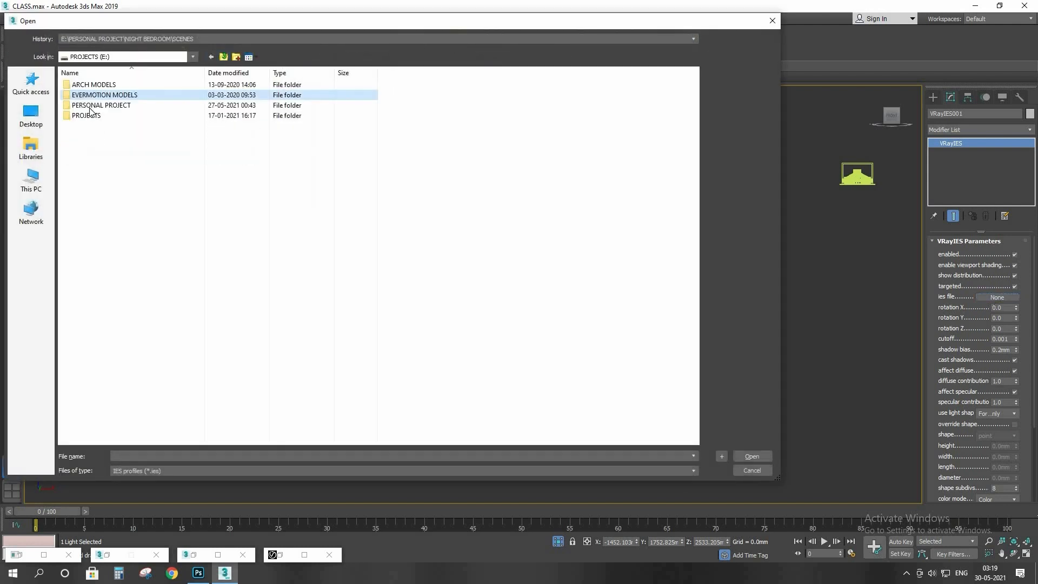
double_click(86, 85)
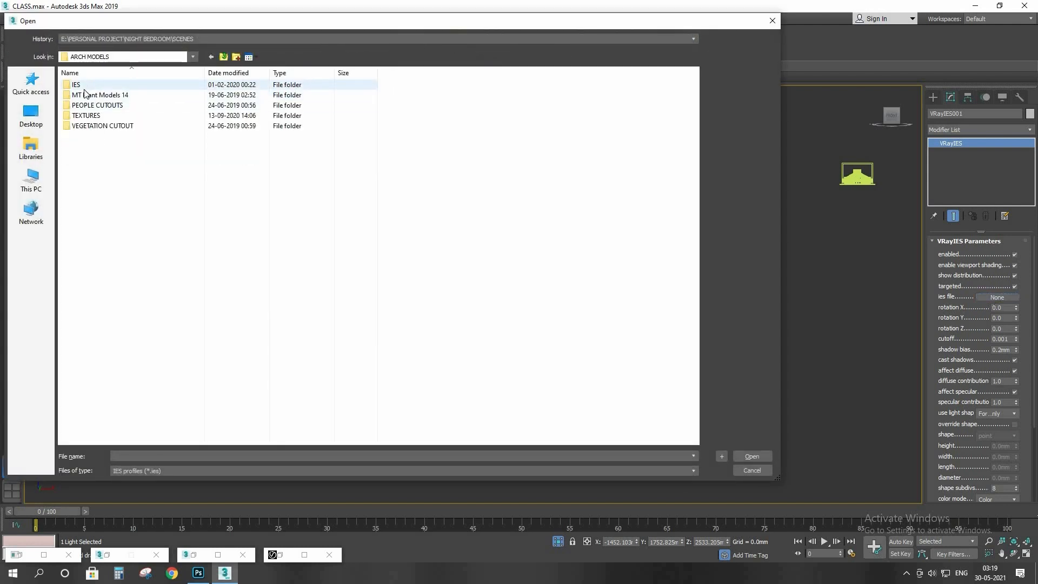
double_click(84, 88)
scroll(398, 368, down, 5)
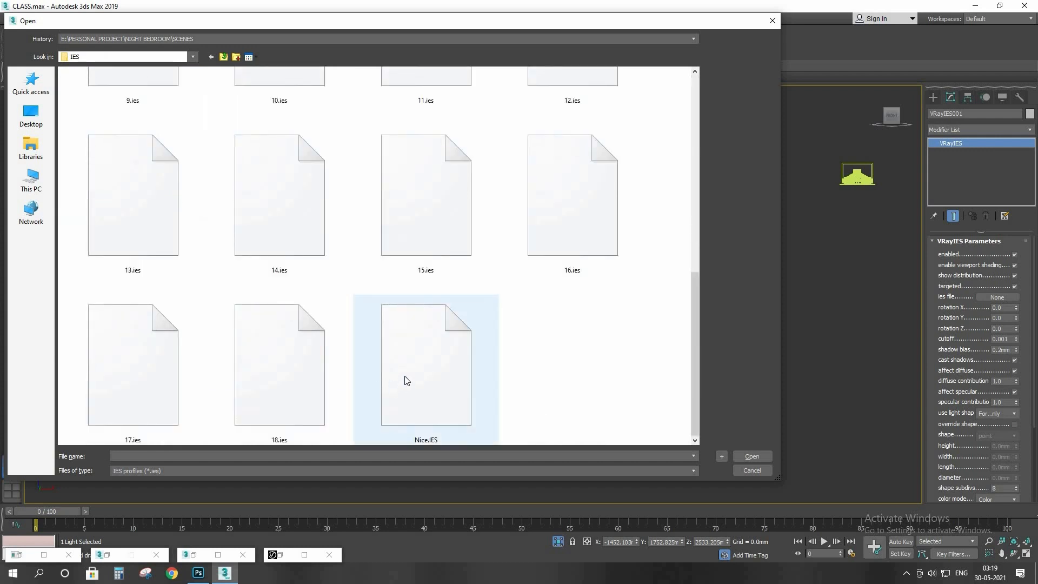
click(441, 360)
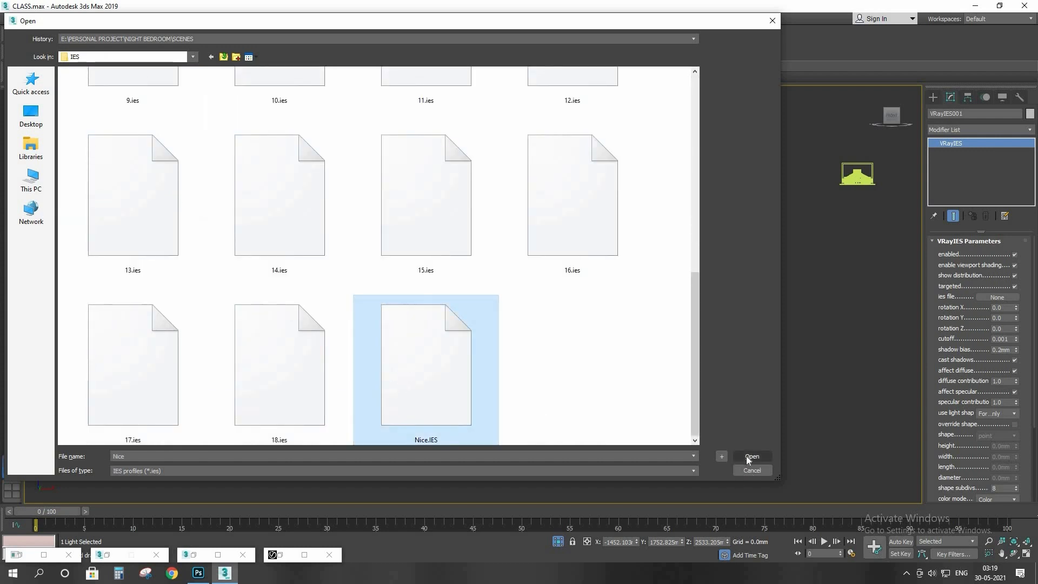
double_click(479, 308)
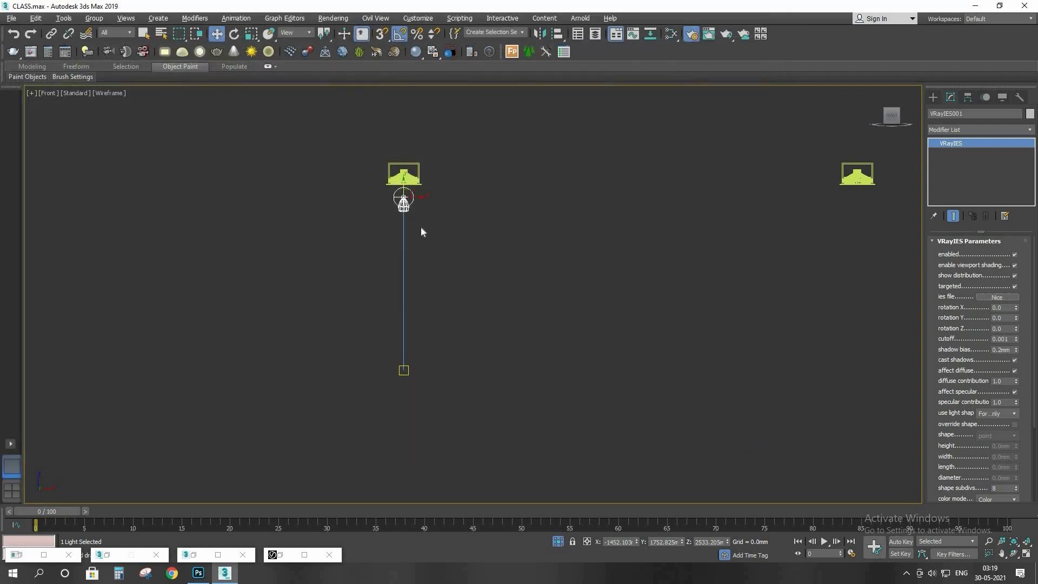
Step: Bring up the color mode choices of the VRayIES light
scroll(421, 231, up, 3)
scroll(423, 252, down, 2)
middle_drag(423, 252, 367, 221)
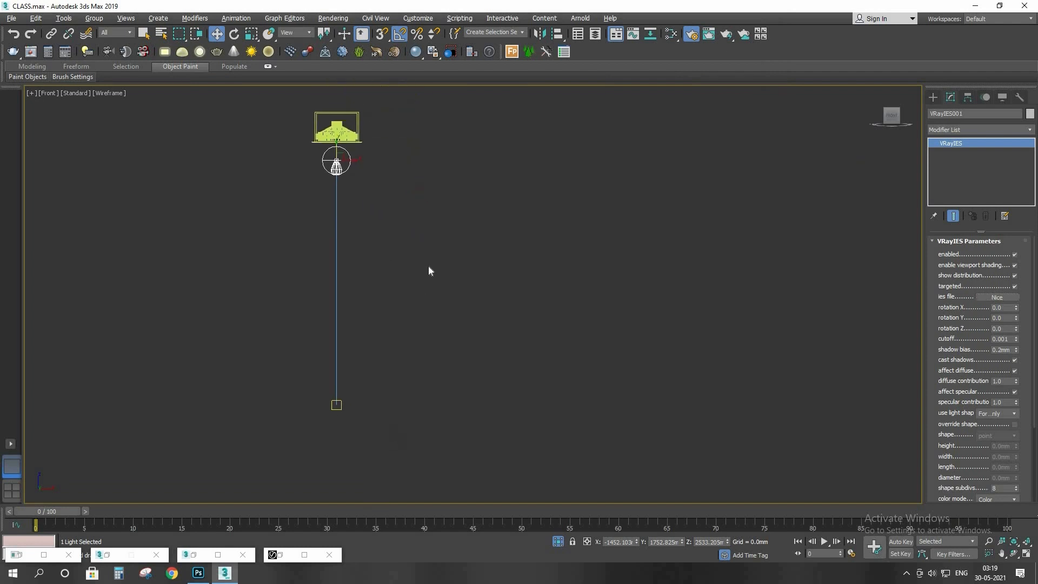
scroll(428, 270, down, 3)
scroll(944, 227, down, 2)
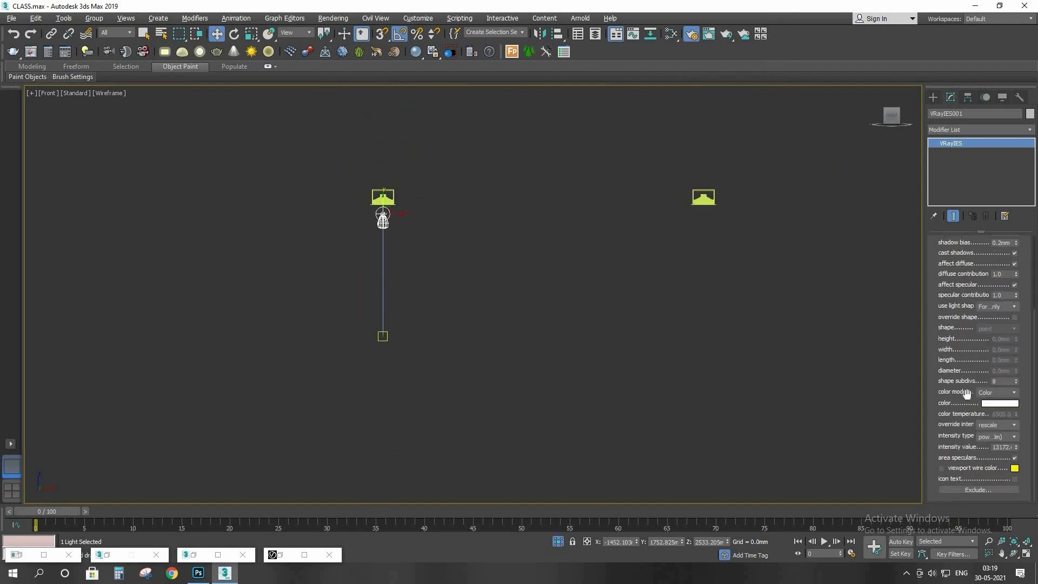
click(997, 393)
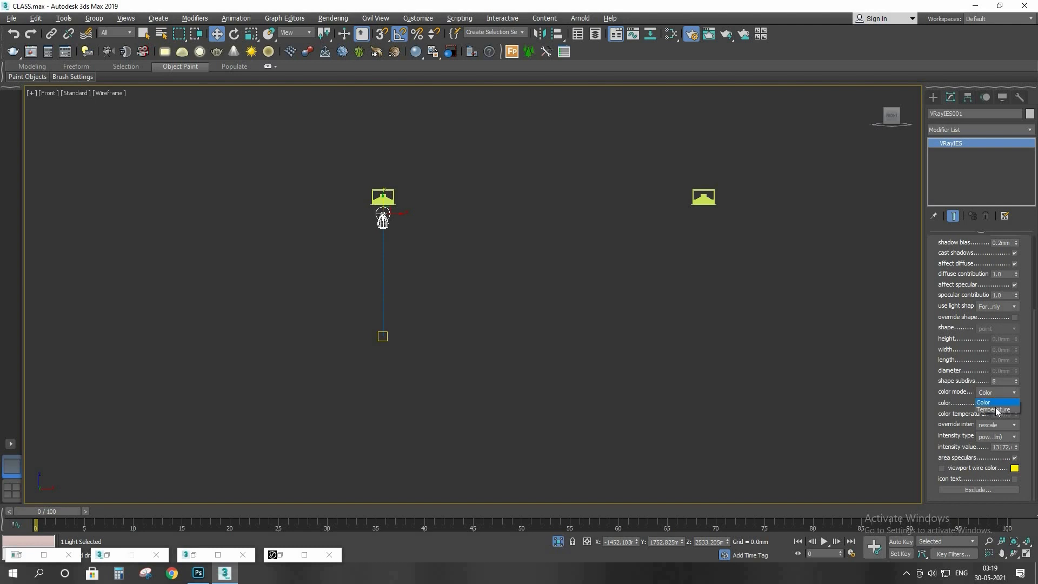
Step: Set the IES light's color mode to Temperature with a color temperature of 3500
click(995, 410)
drag(1009, 414, 950, 404)
text(3500)
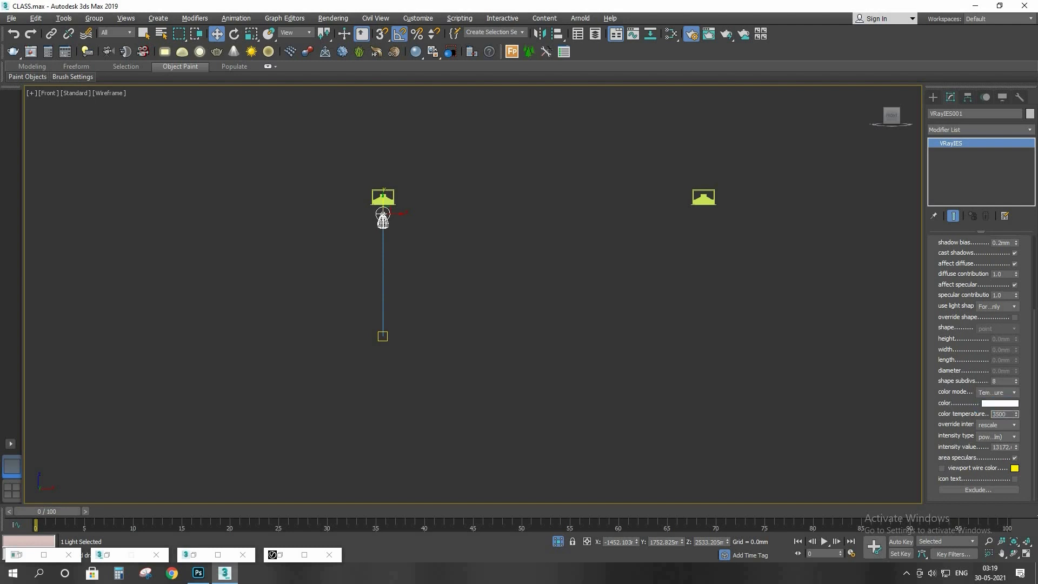
key(Return)
Step: Clone the IES light with its target as an instance beneath the second ceiling downlight
click(383, 336)
middle_drag(392, 281, 366, 292)
drag(371, 286, 694, 303)
key(ctrl+z)
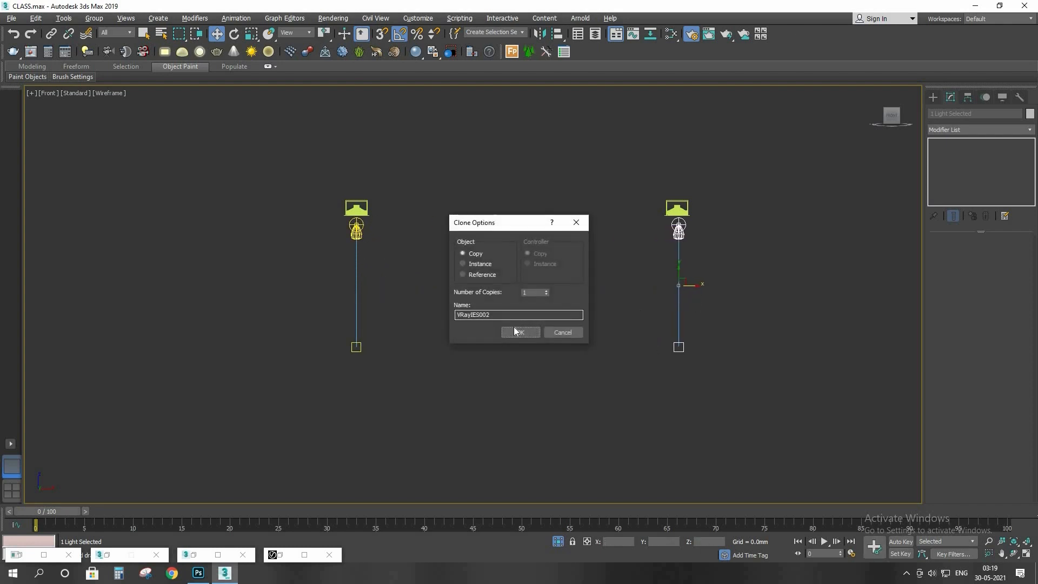
click(479, 264)
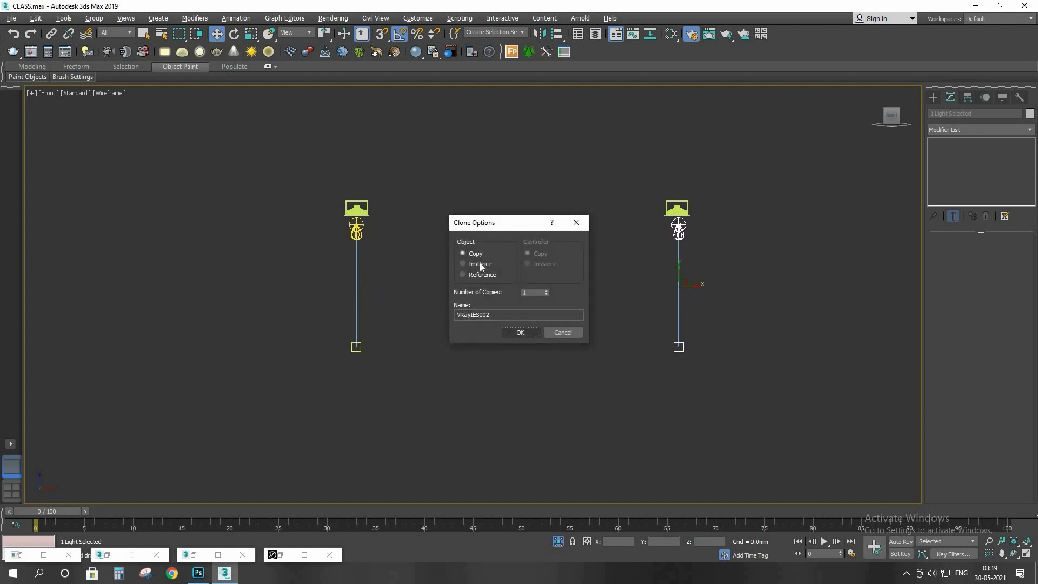
click(520, 332)
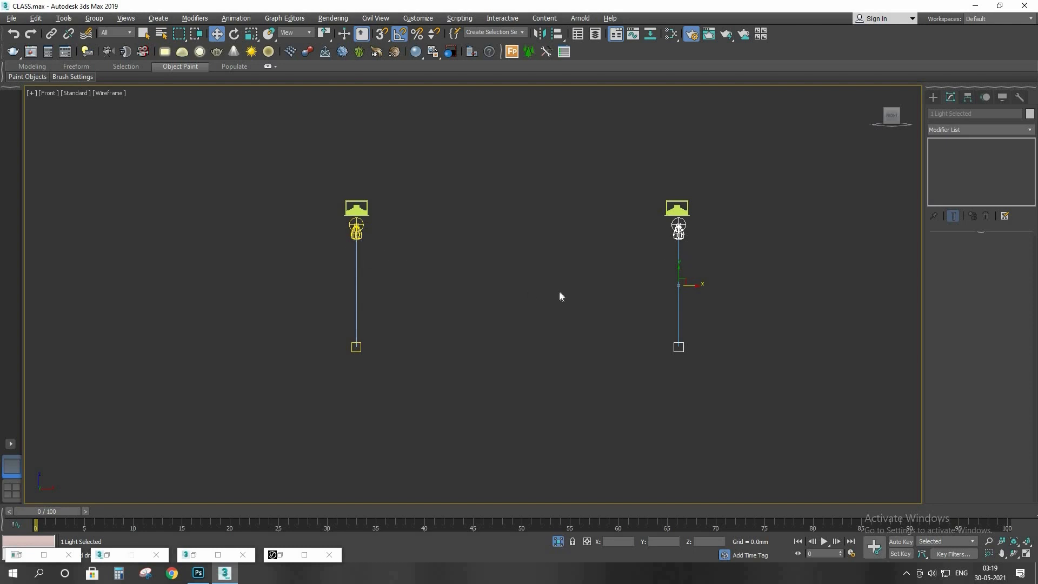
Step: Switch to the camera view and exit isolation mode to bring back the whole bedroom scene
click(559, 296)
key(c)
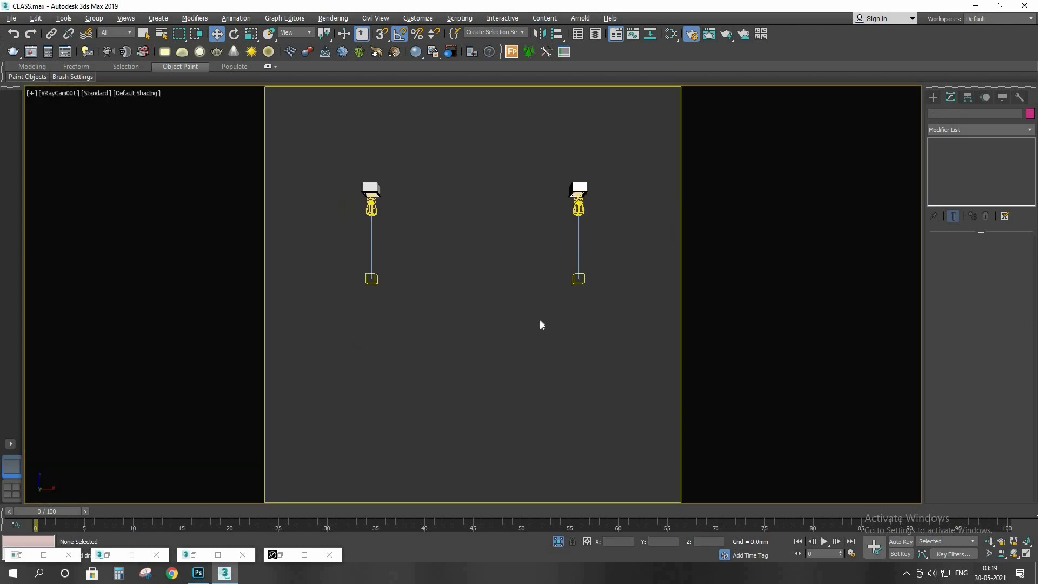
key(shift+f)
key(shift+f)
click(558, 541)
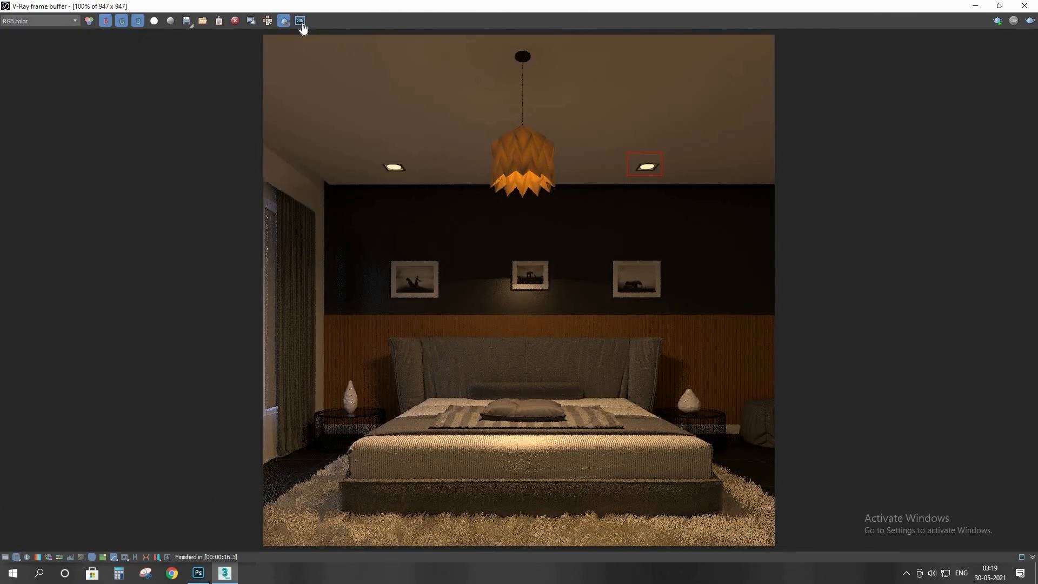
Step: Redefine the render region as a wide area covering both ceiling downlights and the three wall pictures
click(284, 21)
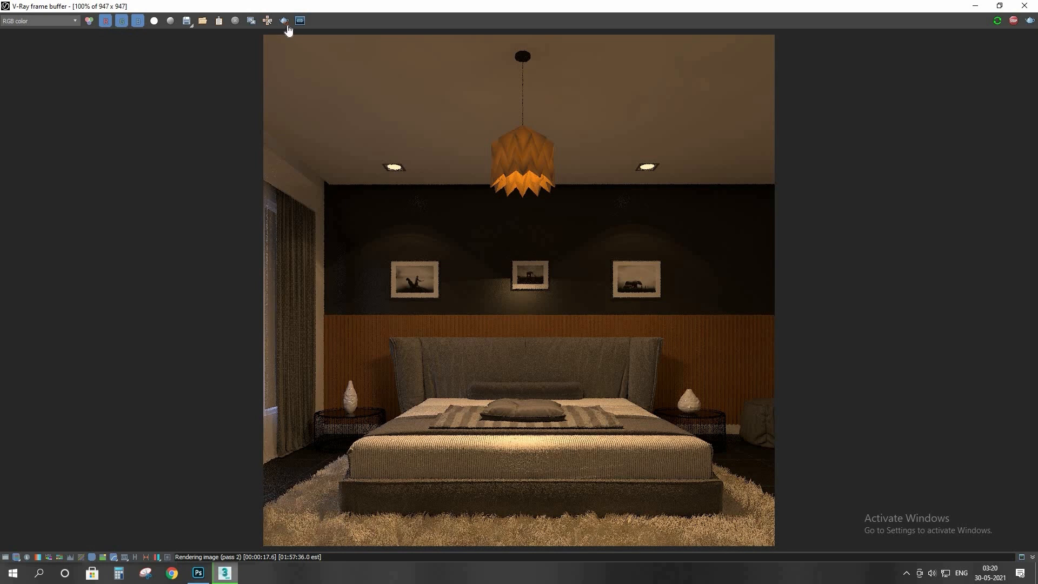
drag(338, 152, 419, 232)
drag(330, 147, 399, 234)
drag(662, 307, 732, 310)
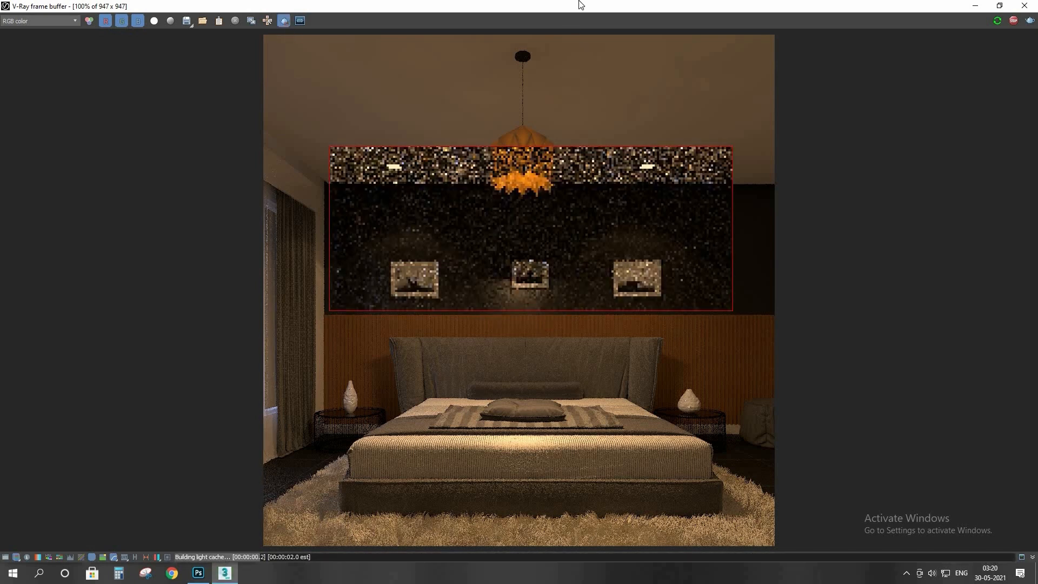
drag(328, 147, 741, 329)
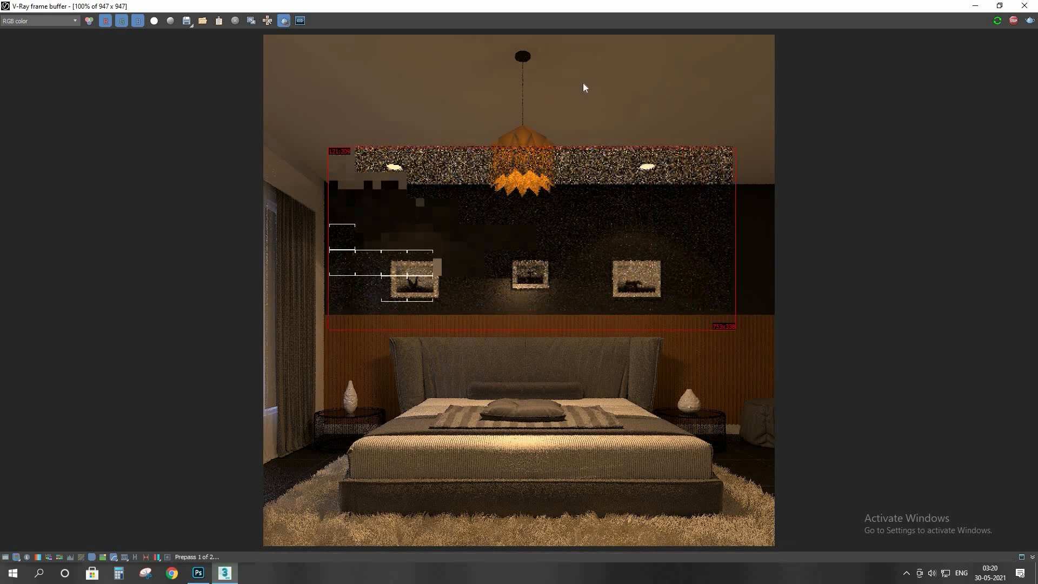
Step: Raise the intensity value of the IES light above the right-hand picture to 20000, then 30000, and finally 50000
drag(501, 2, 341, 60)
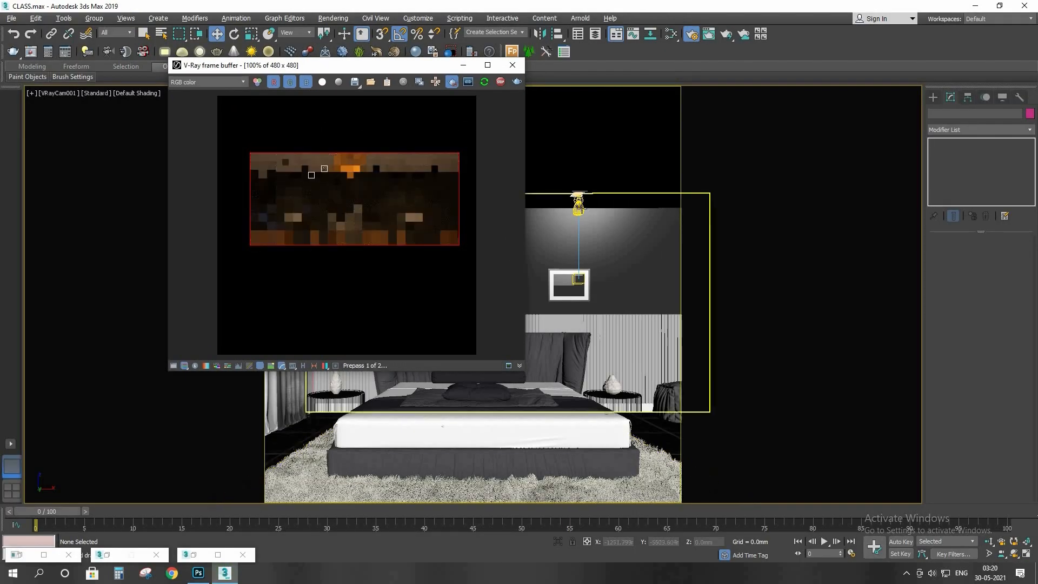
click(579, 233)
scroll(994, 452, down, 5)
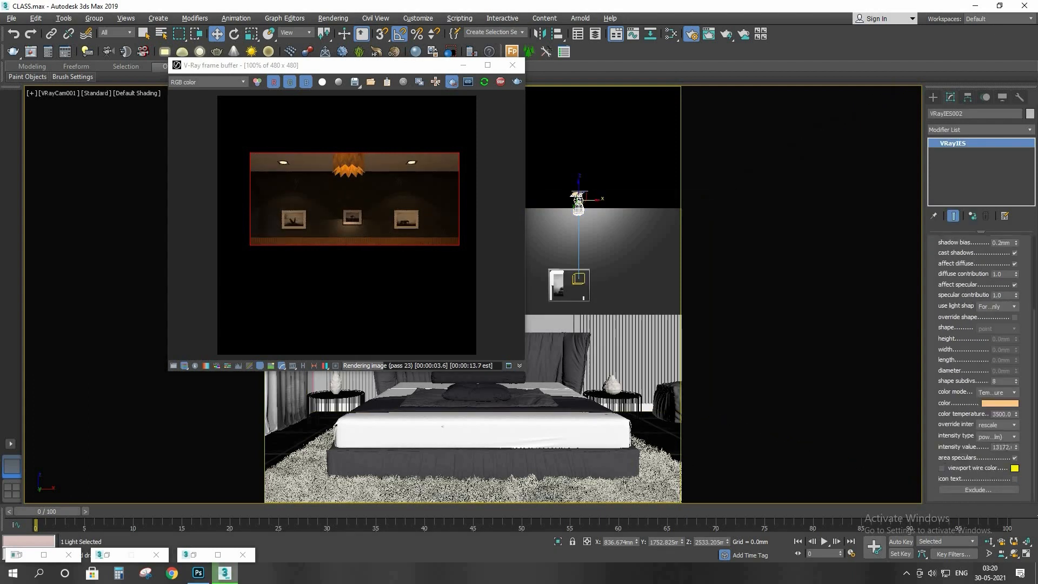
drag(993, 447, 1034, 454)
key(BackSpace)
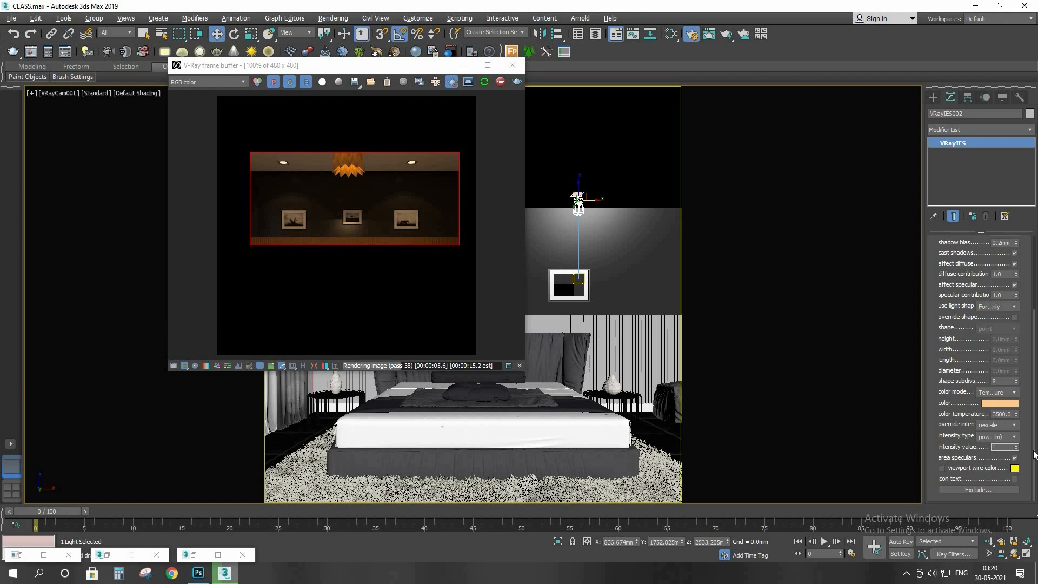
text(20000)
key(Return)
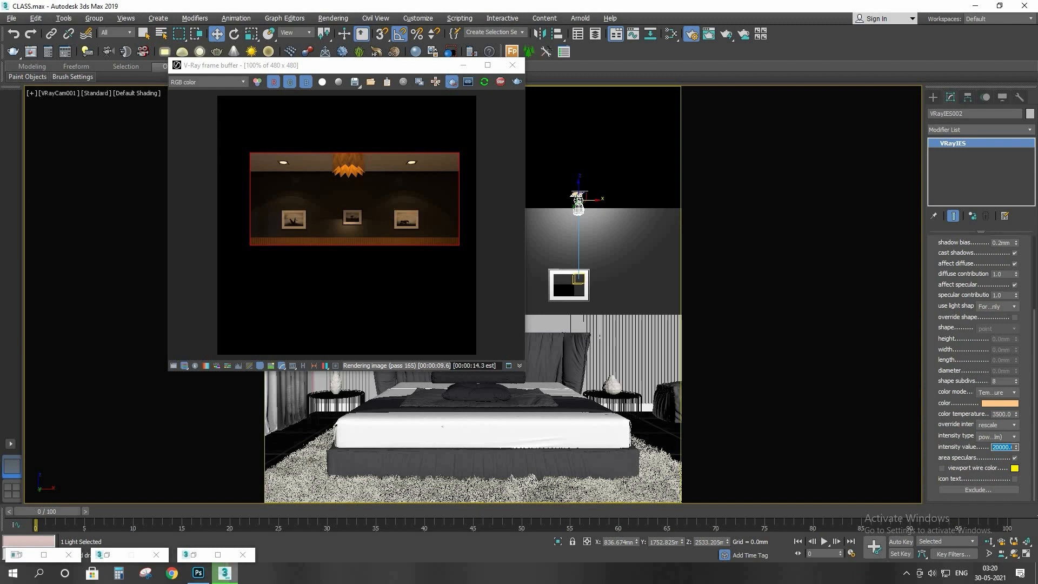
text(30)
key(Return)
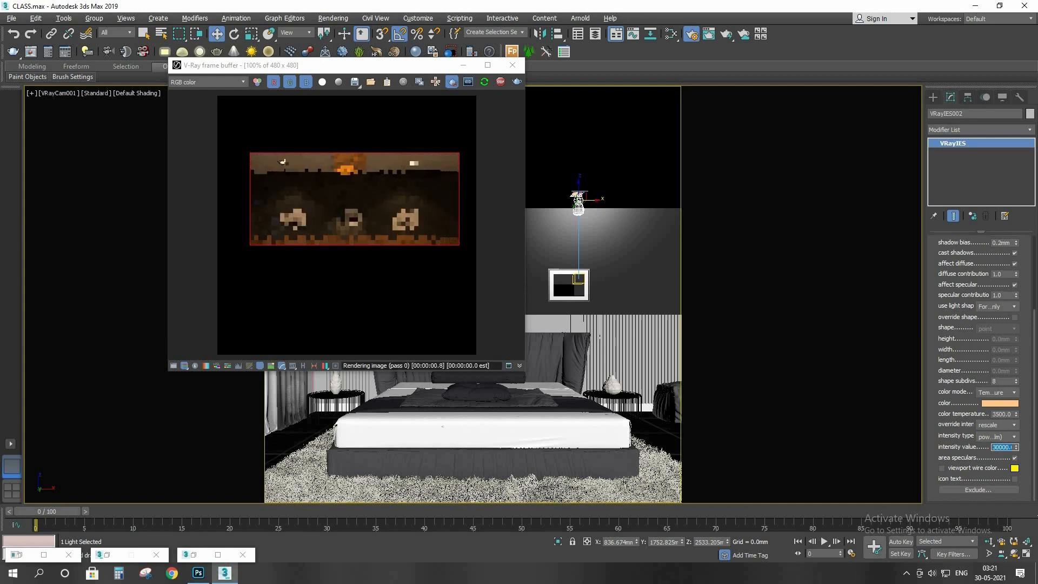
text(50000)
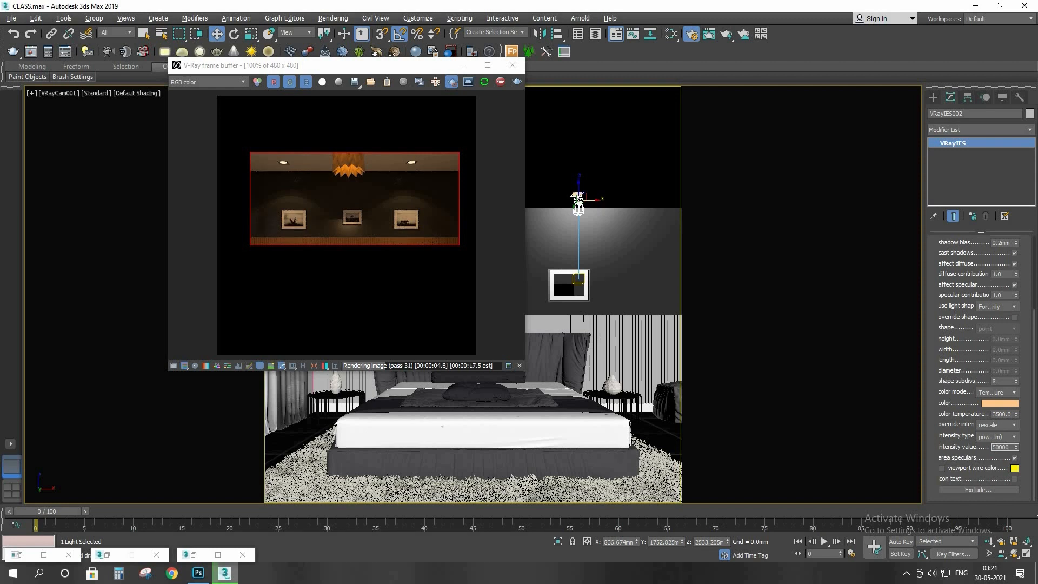
key(Return)
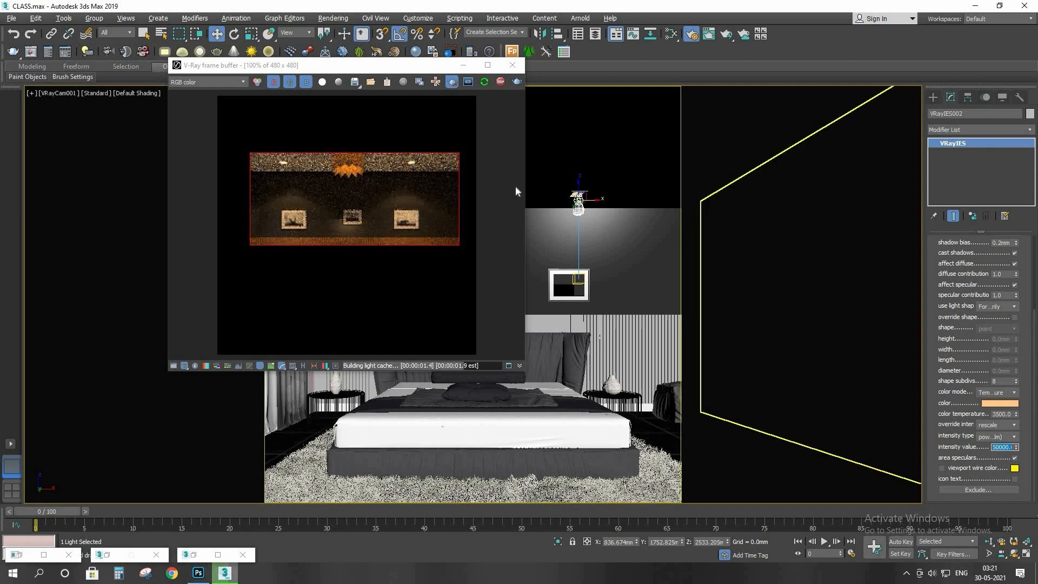
Step: Check the picture wall lighting in the enlarged render and extend the render region from the ceiling lights down over the bed
click(488, 66)
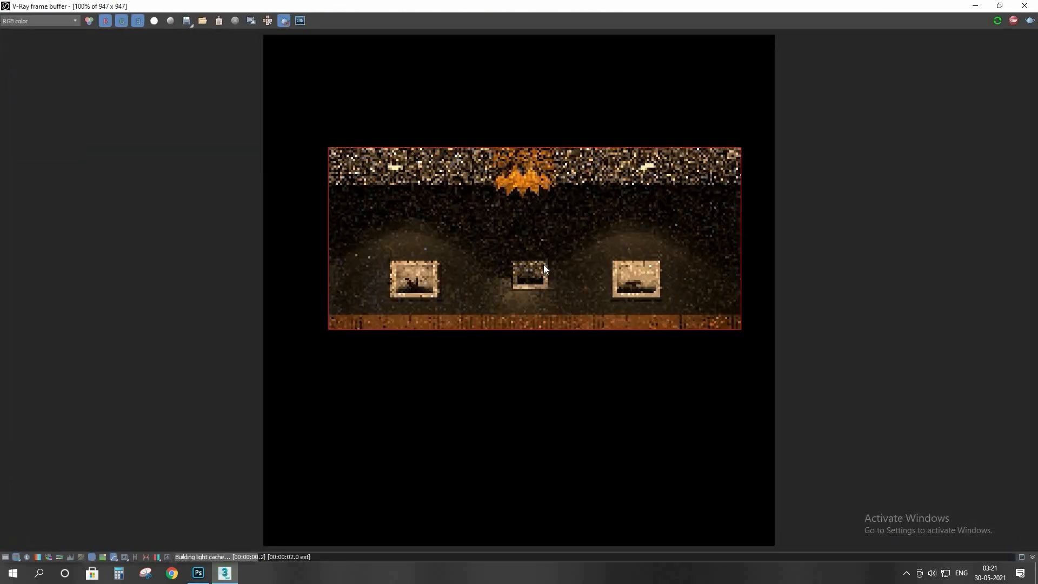
scroll(544, 265, up, 1)
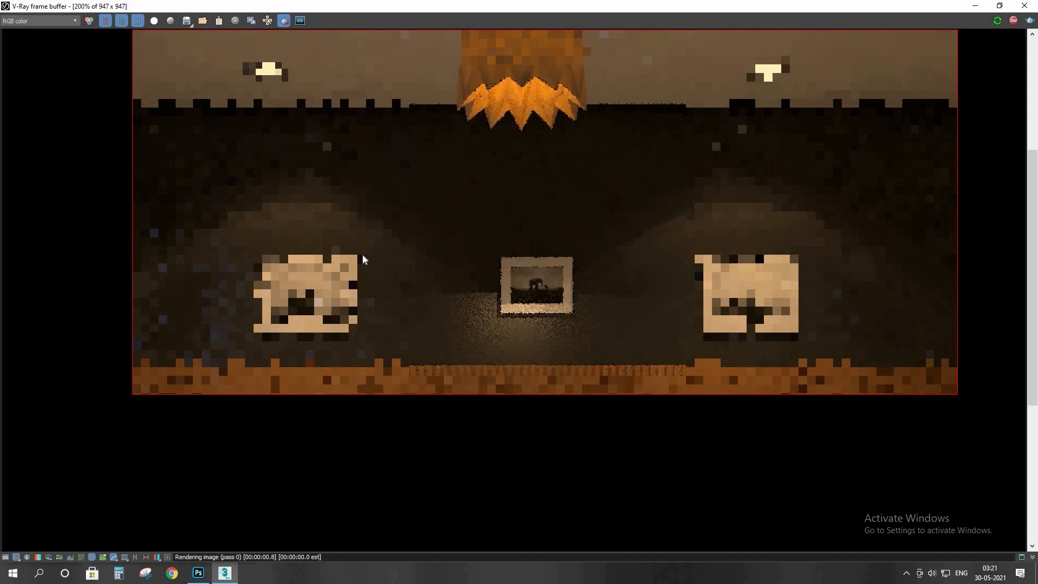
scroll(363, 255, down, 1)
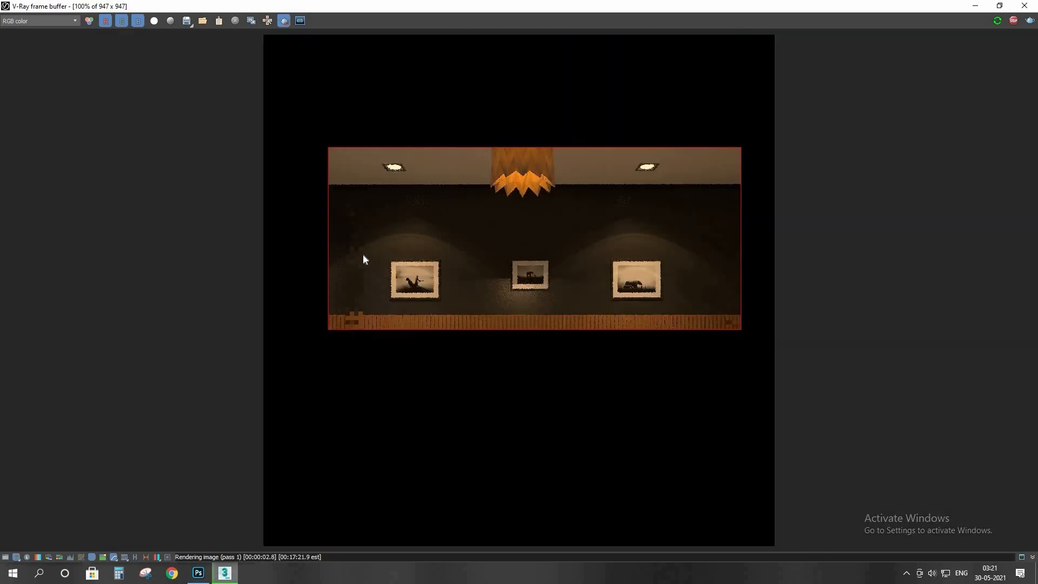
scroll(438, 265, down, 1)
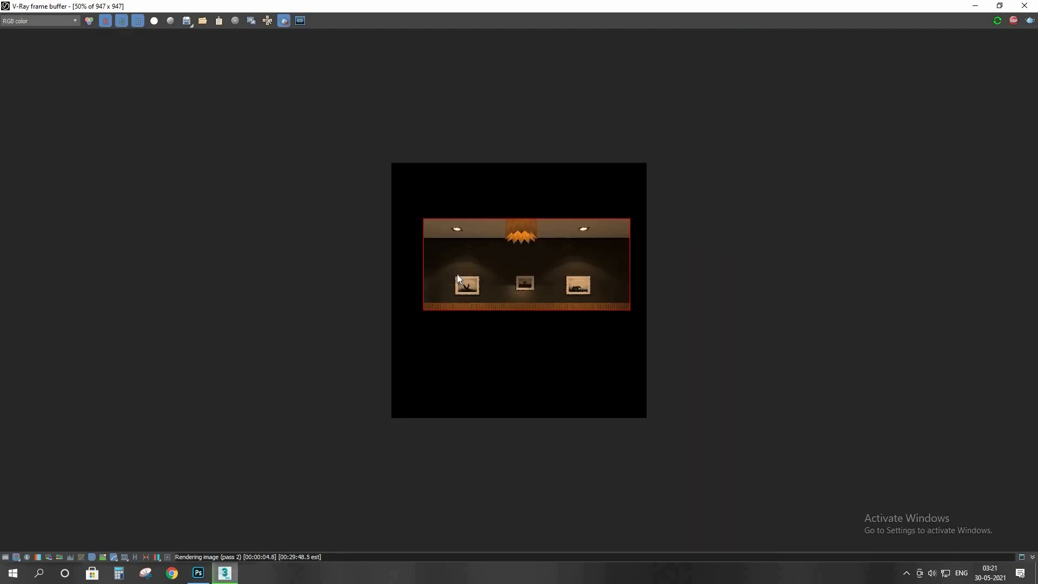
scroll(460, 279, up, 1)
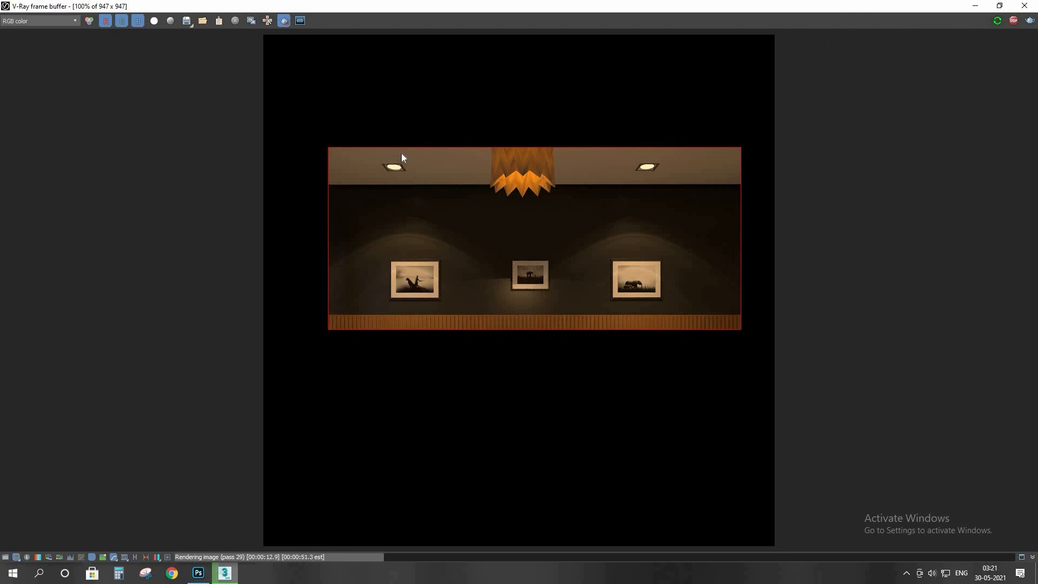
drag(402, 155, 677, 494)
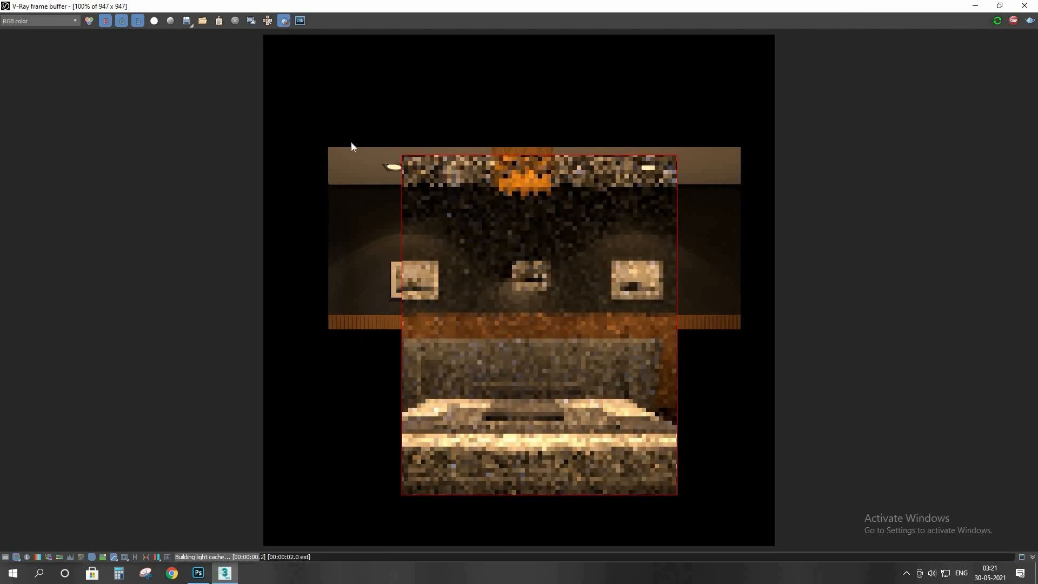
drag(356, 168, 716, 512)
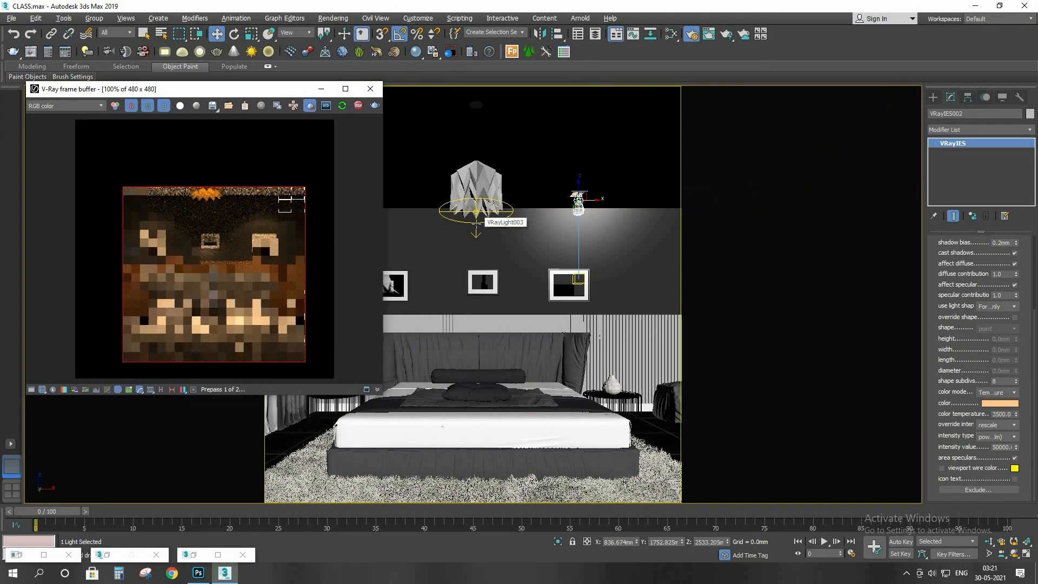
Step: Set the Directional value of the disc light under the pendant lamp to 0.95 and restart the render
click(477, 224)
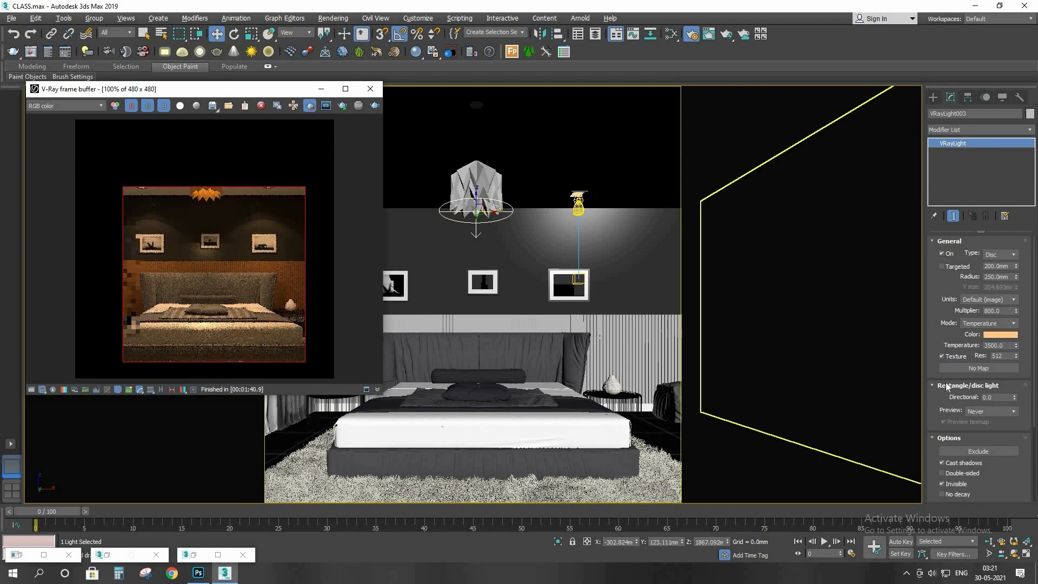
scroll(957, 362, down, 2)
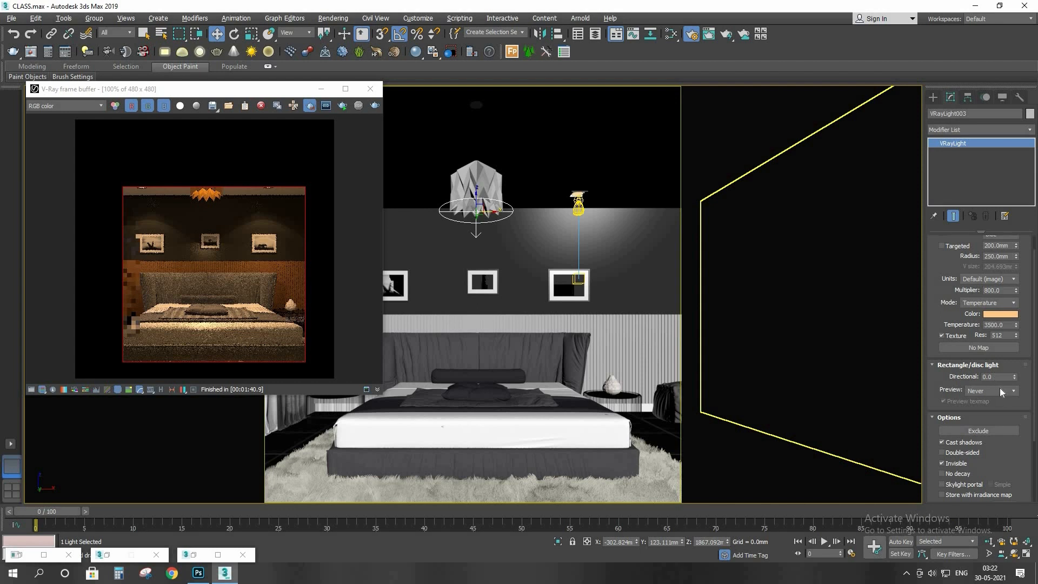
drag(999, 377, 954, 372)
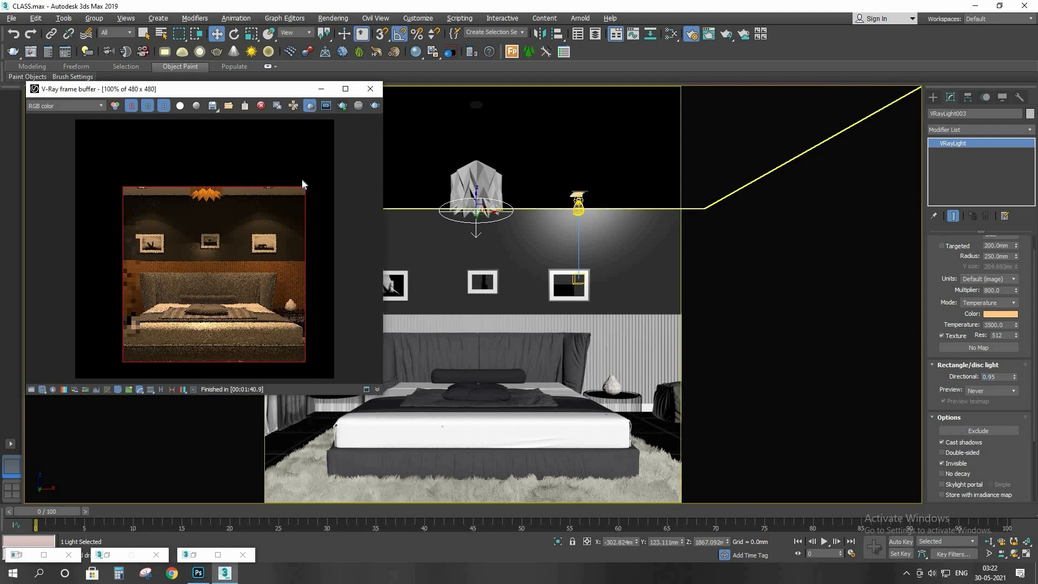
key(shift+q)
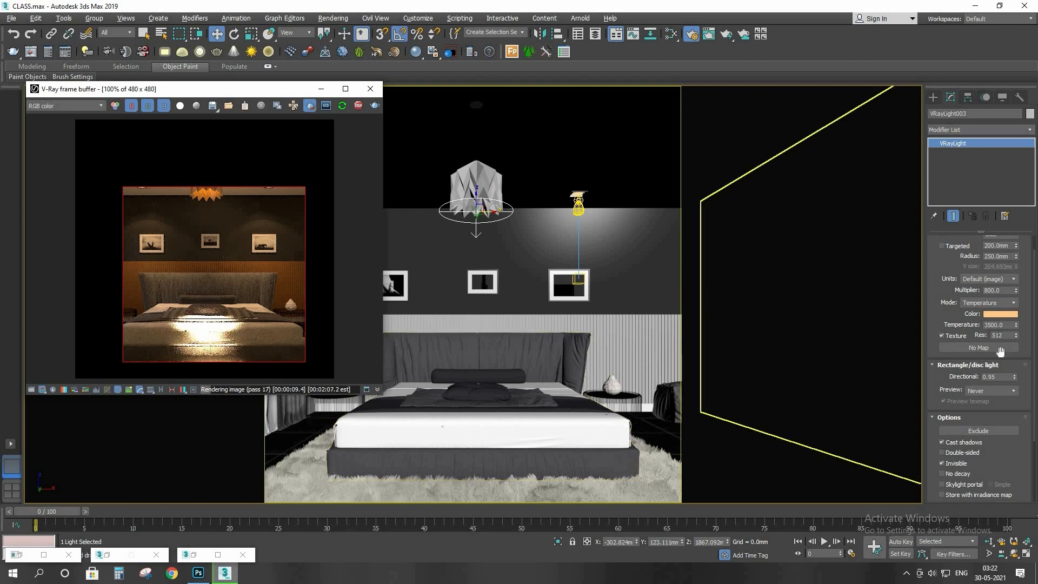
Step: Lower the pendant disc light's Directional value to 0.75, then 0.65, and finally 0.55
drag(999, 377, 973, 373)
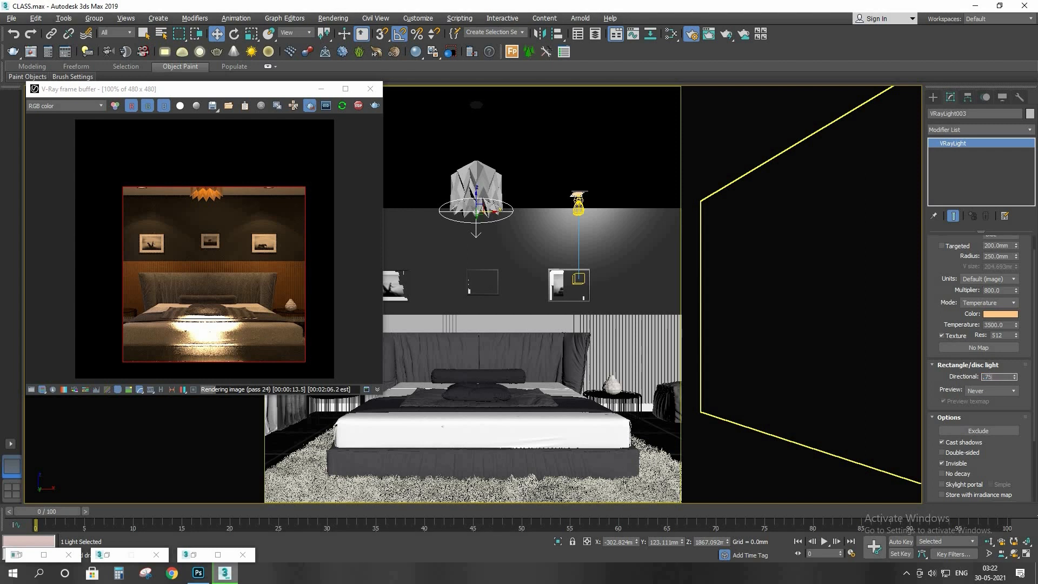
key(Return)
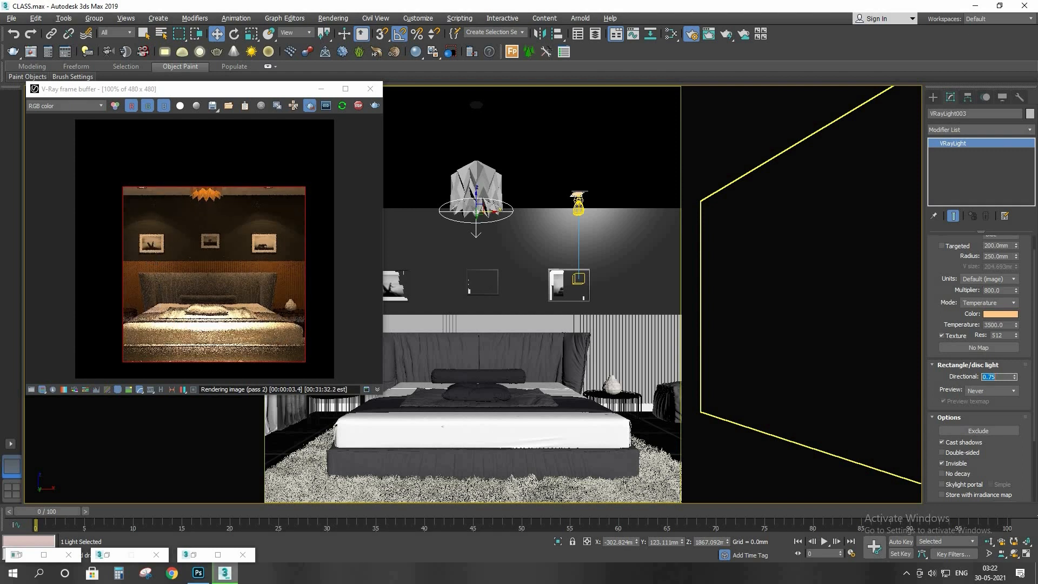
key(BackSpace)
text(0.65)
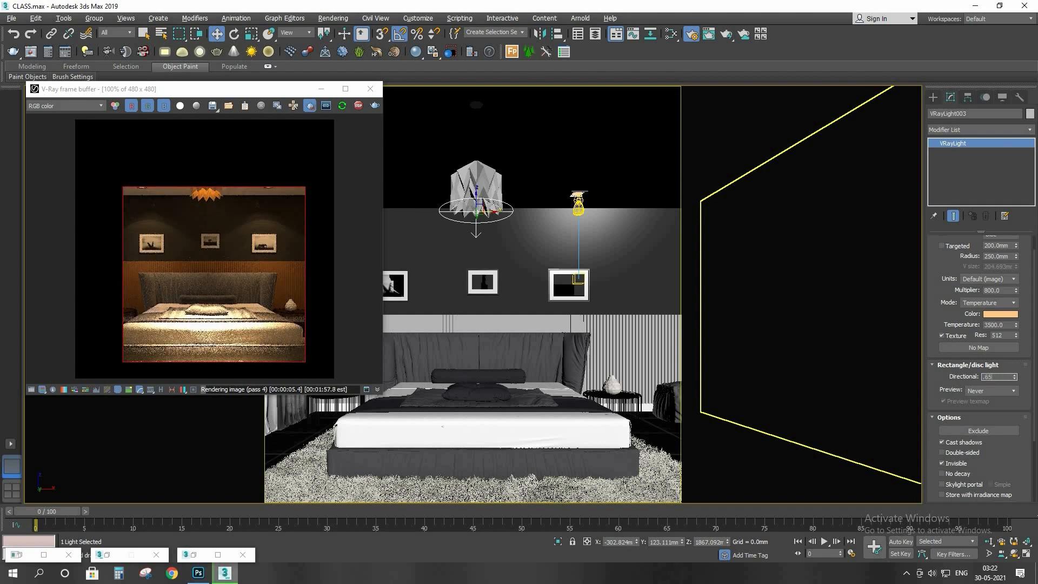
key(Return)
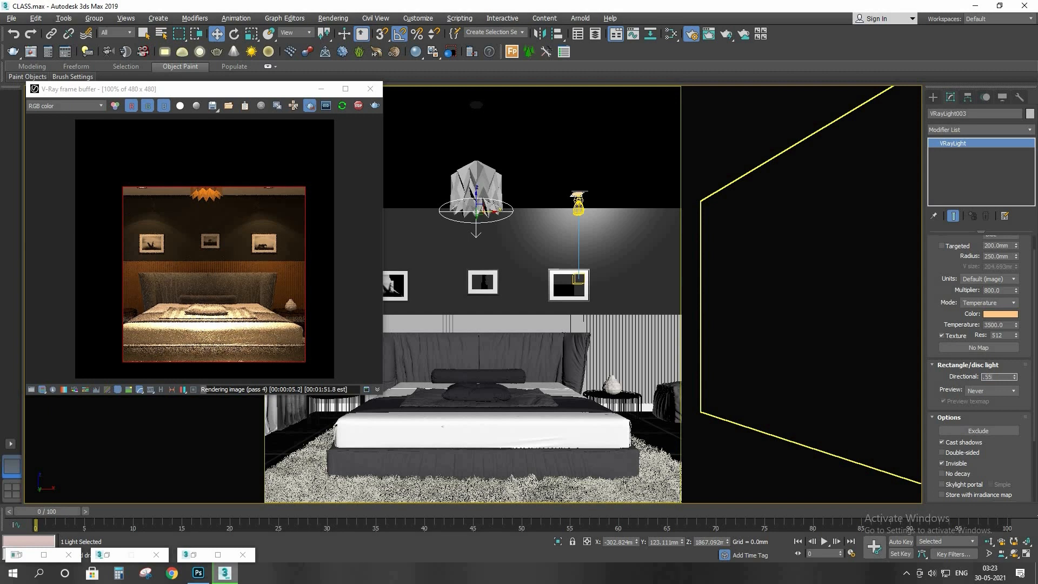
key(Return)
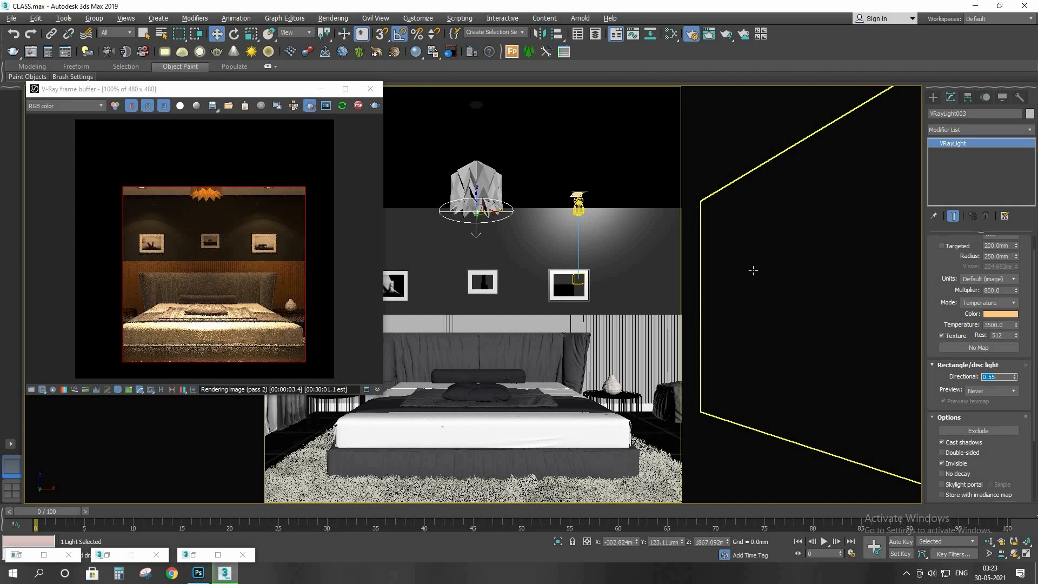
Step: Show the color corrections for the enlarged render and reduce the exposure's Highlight Burn to 0.83
click(345, 88)
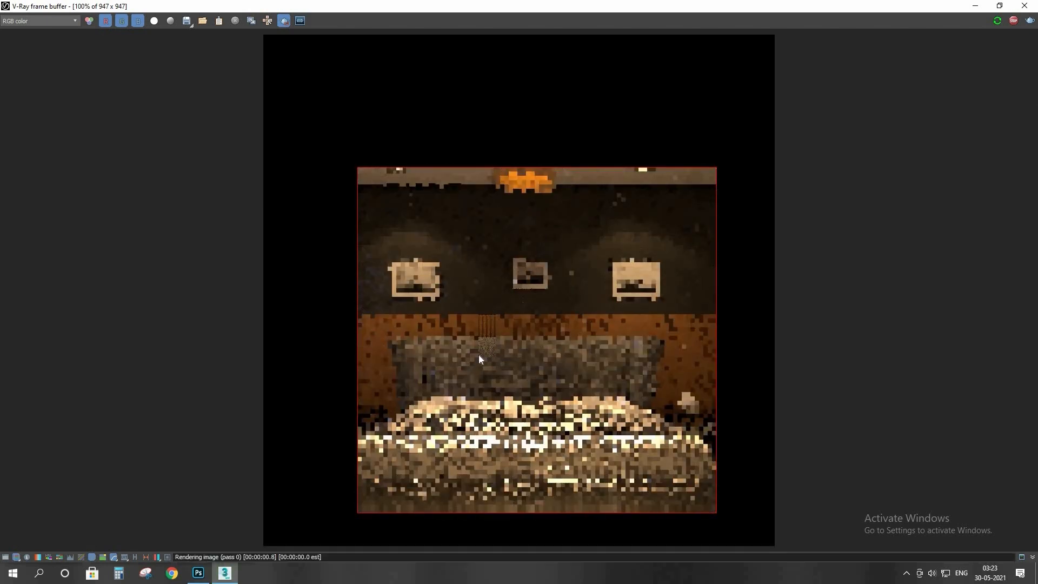
click(6, 557)
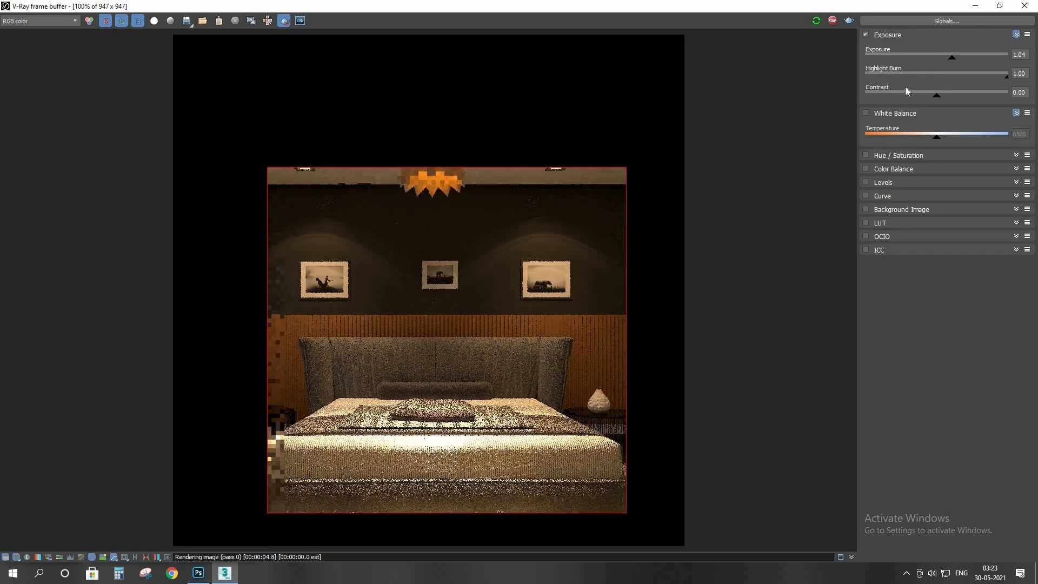
click(984, 75)
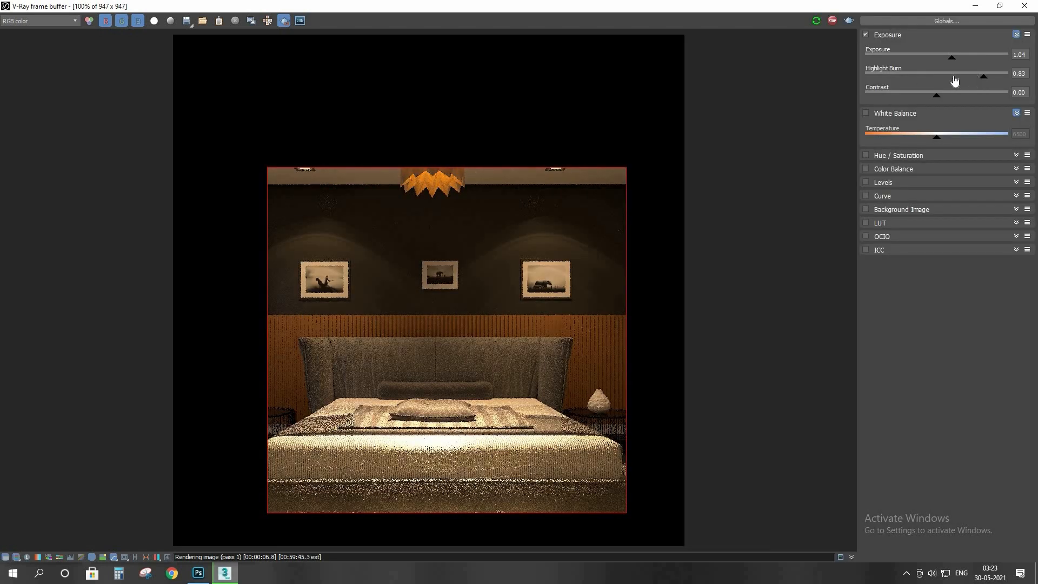
Step: Lower the exposure's Highlight Burn to 0.31 and turn off the region render so the full image renders
mouse_move(955, 80)
mouse_down()
mouse_move(900, 84)
mouse_move(921, 81)
mouse_up()
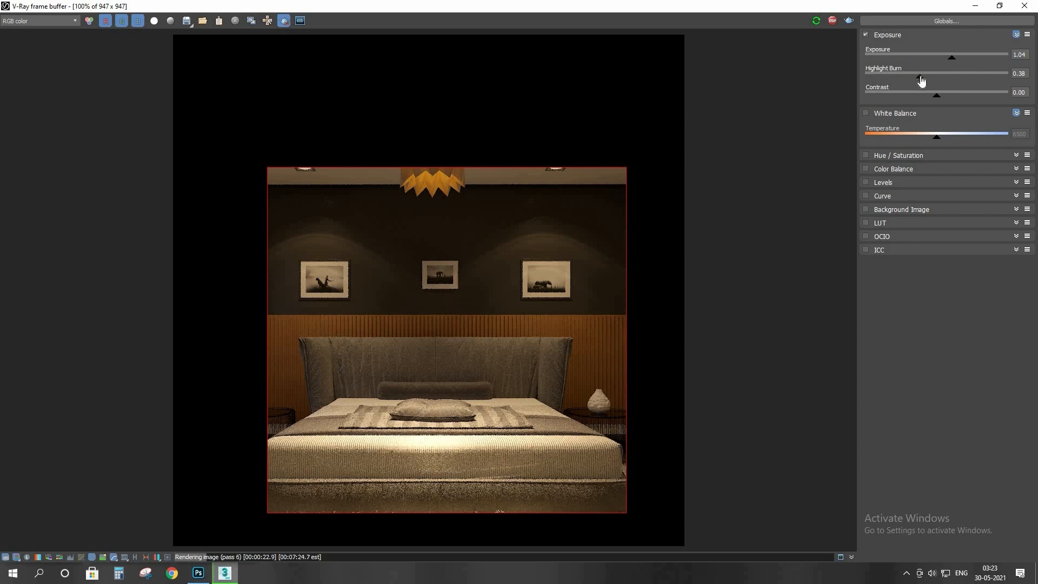
mouse_move(919, 76)
mouse_down()
mouse_move(895, 79)
mouse_move(907, 80)
mouse_up()
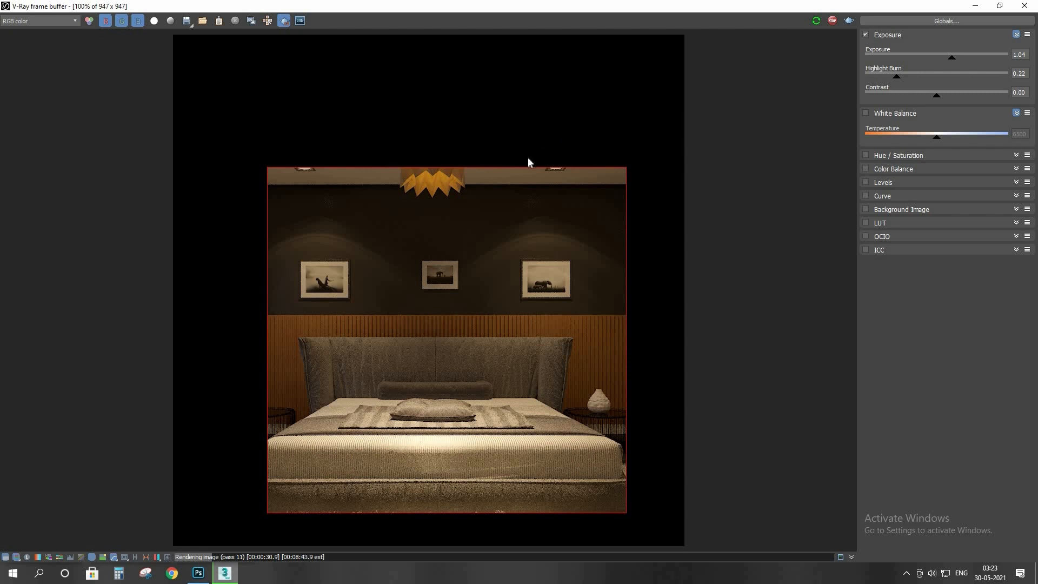
click(284, 22)
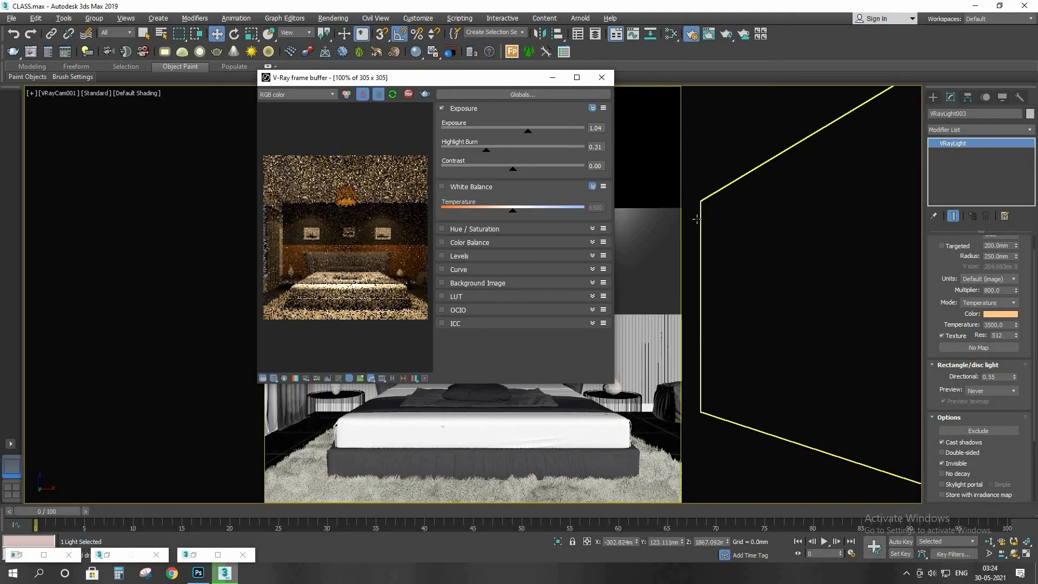
Step: Uncover the pendant lamp, limit selection to lights, and set the sphere light inside the lamp to a Multiplier of 2000
drag(457, 80, 294, 90)
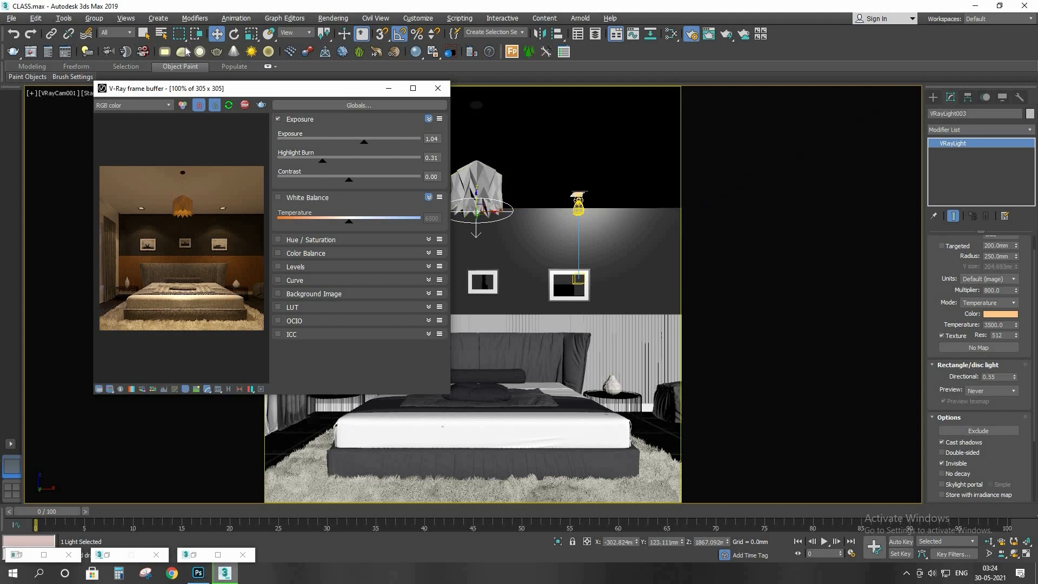
click(113, 33)
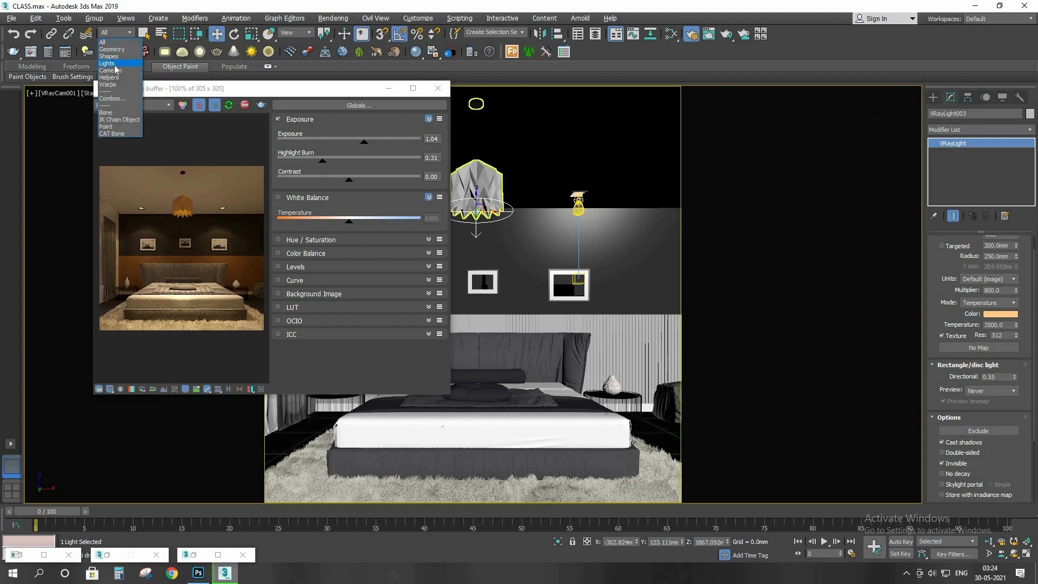
click(111, 63)
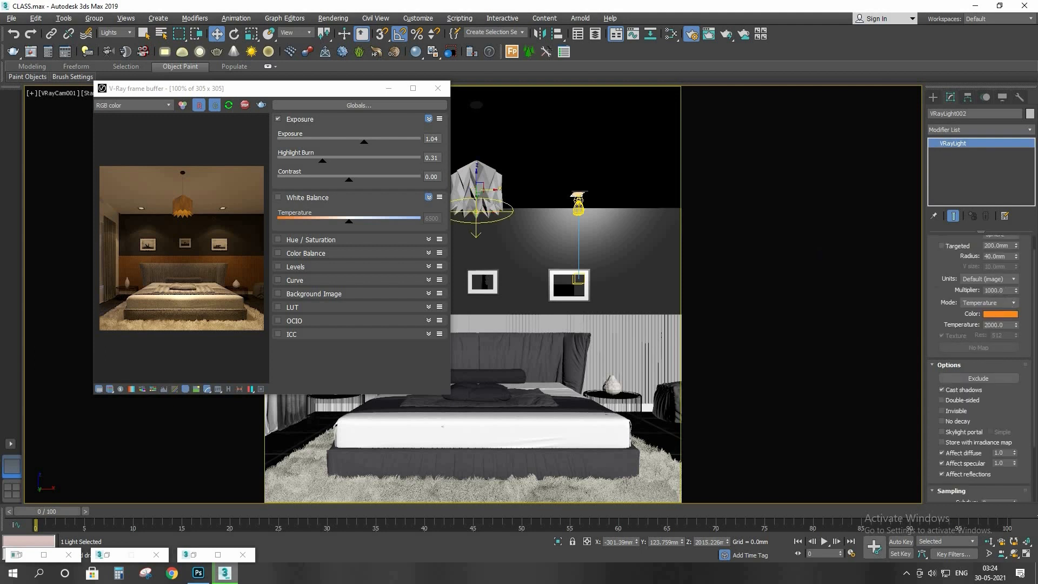
drag(1006, 290, 934, 282)
key(Return)
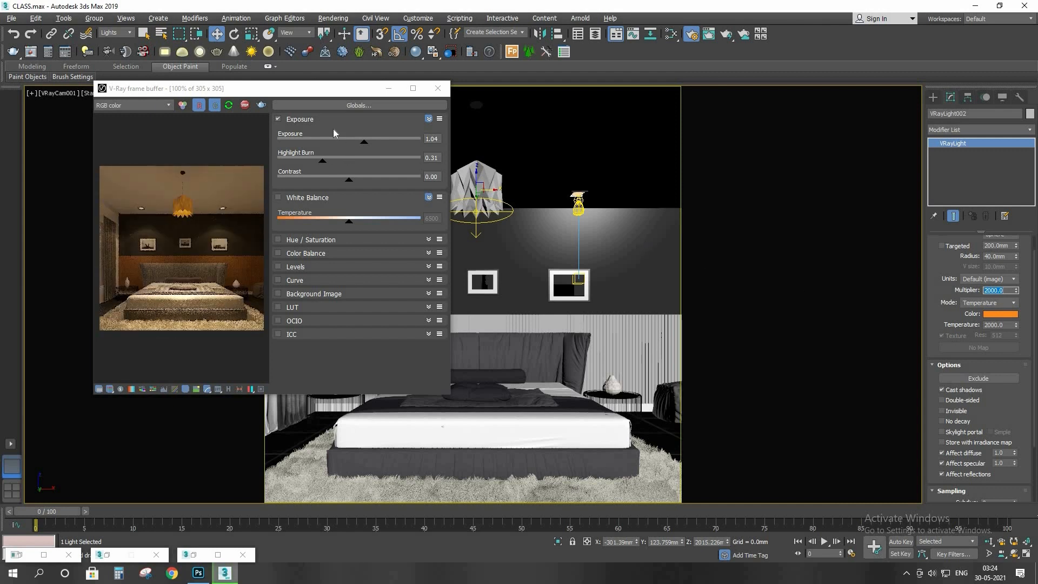
Step: Raise the Exposure value to 1.26 in the enlarged render and return to the scene
double_click(356, 91)
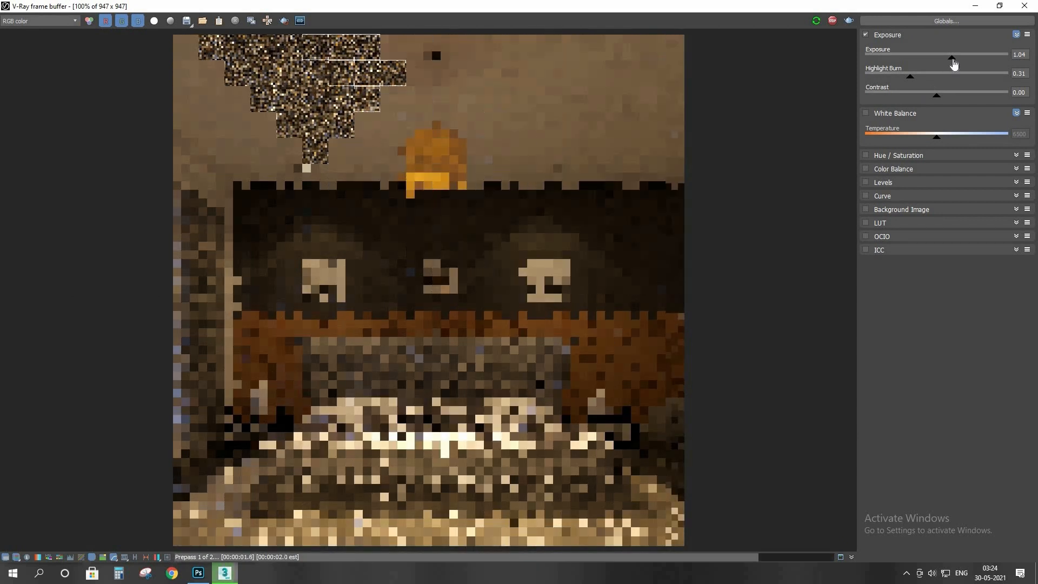
drag(954, 64, 959, 64)
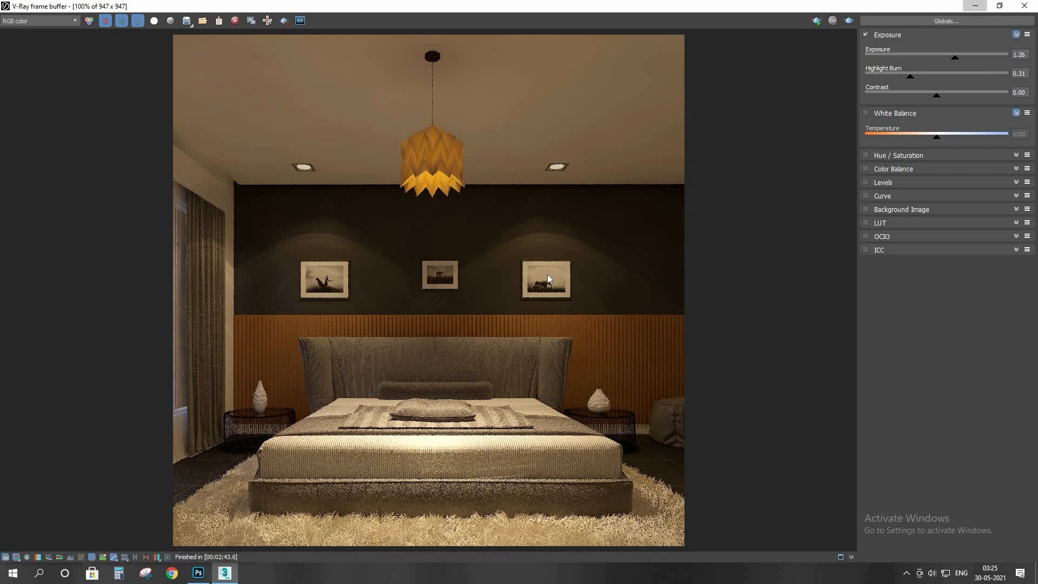
click(975, 6)
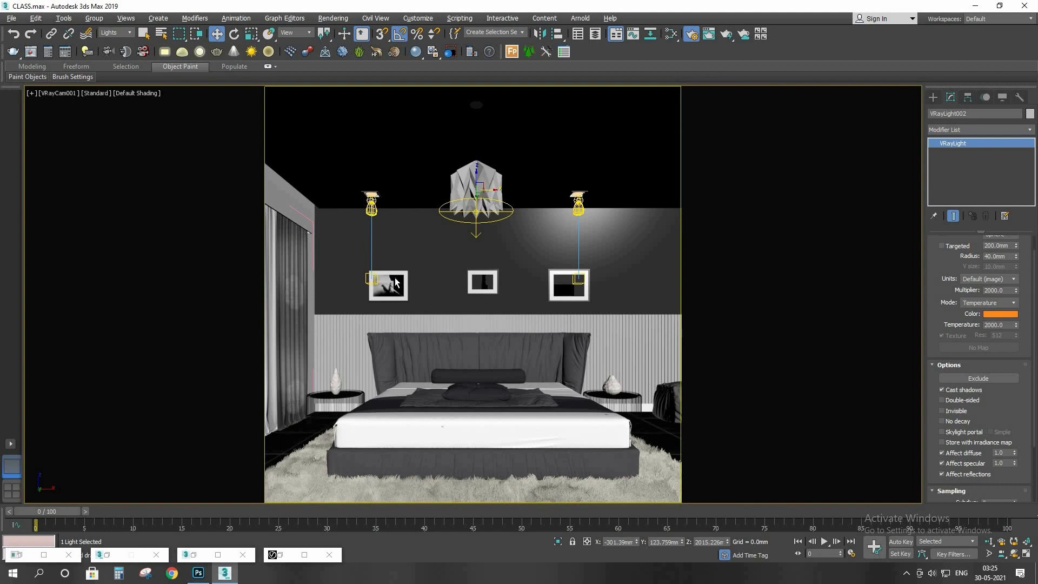
Step: Allow all object types to be selected again and isolate the back wall together with the false ceiling
key(alt+w)
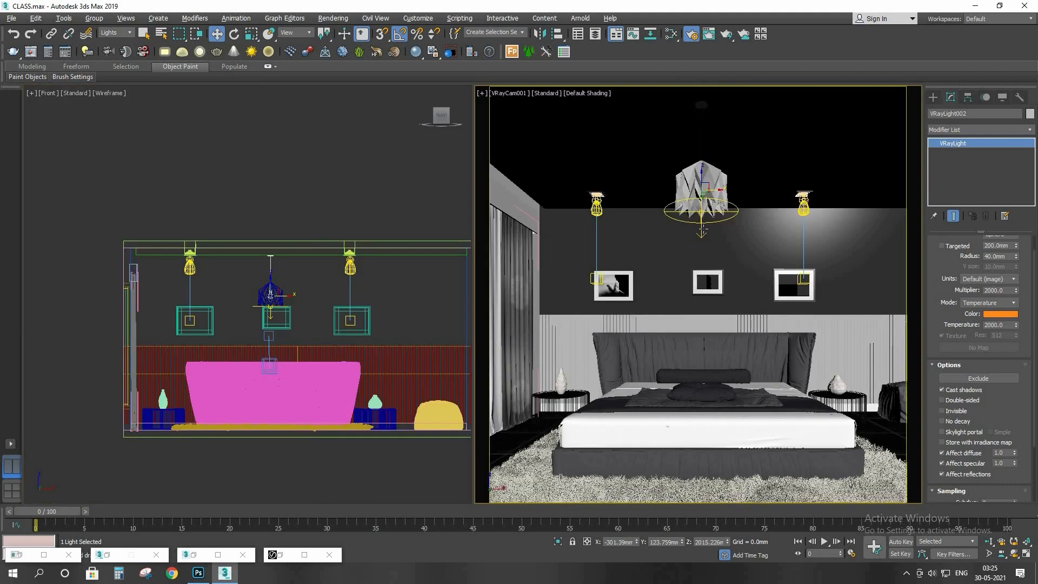
click(116, 33)
click(111, 41)
click(550, 225)
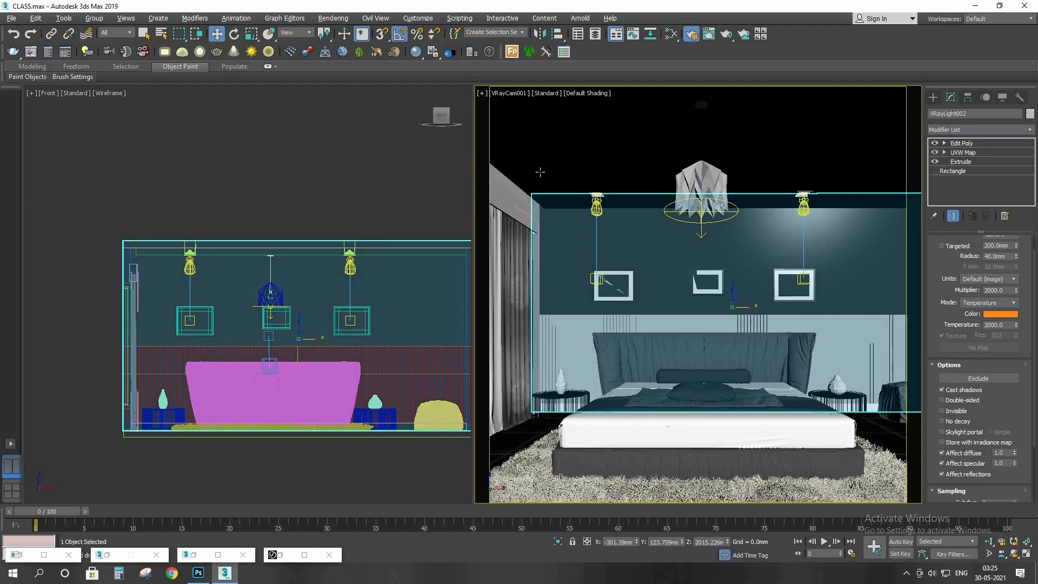
ctrl+click(540, 172)
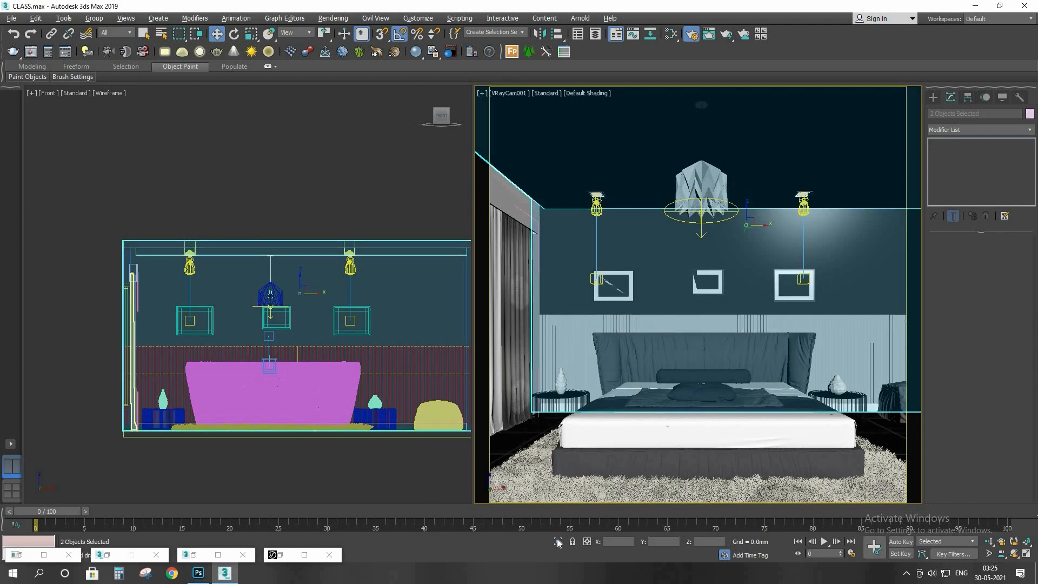
key(alt+q)
click(288, 213)
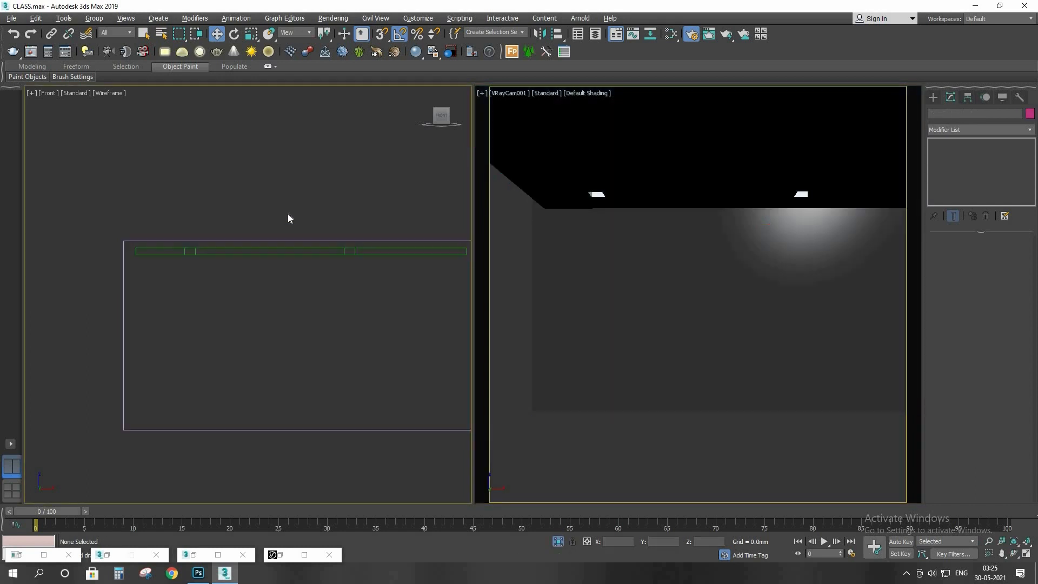
Step: In the top view, draw a V-Ray plane light about 4707 mm long and 49 mm wide between the back wall and false ceiling
key(t)
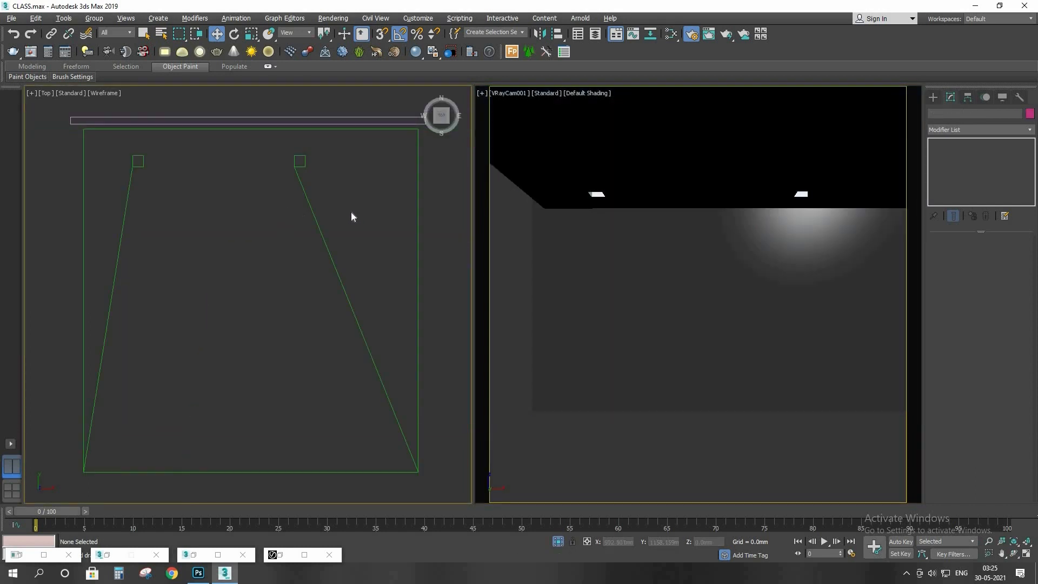
key(alt+w)
scroll(363, 262, down, 5)
scroll(409, 265, up, 4)
middle_drag(409, 262, 428, 311)
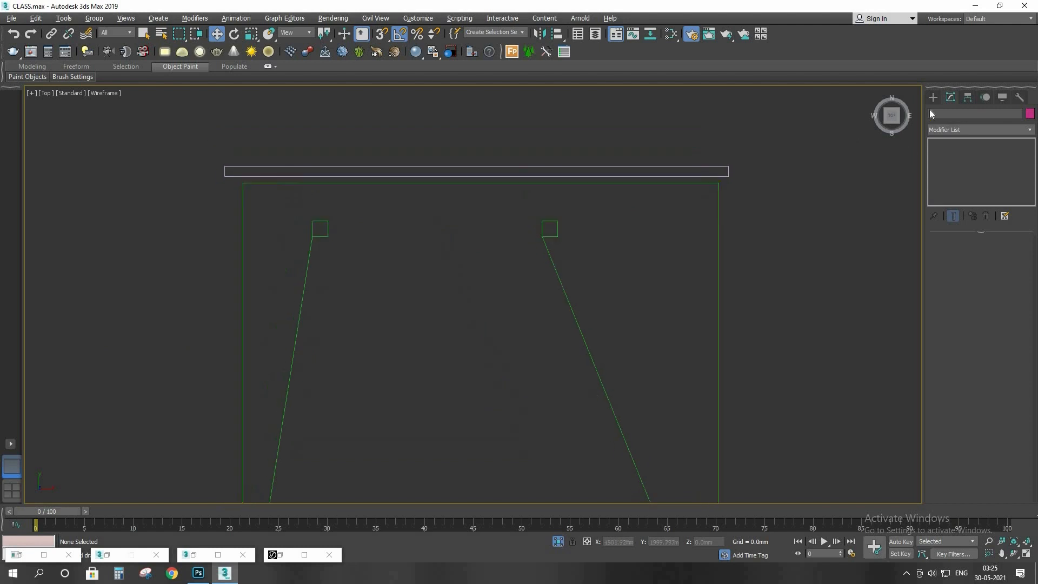
click(932, 98)
click(958, 162)
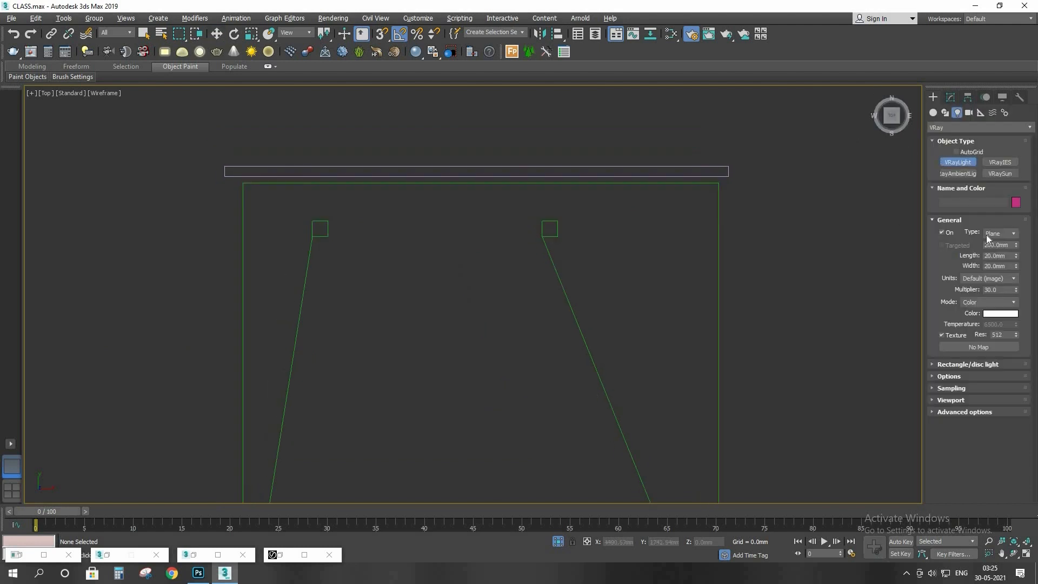
scroll(281, 181, up, 2)
middle_drag(280, 181, 206, 225)
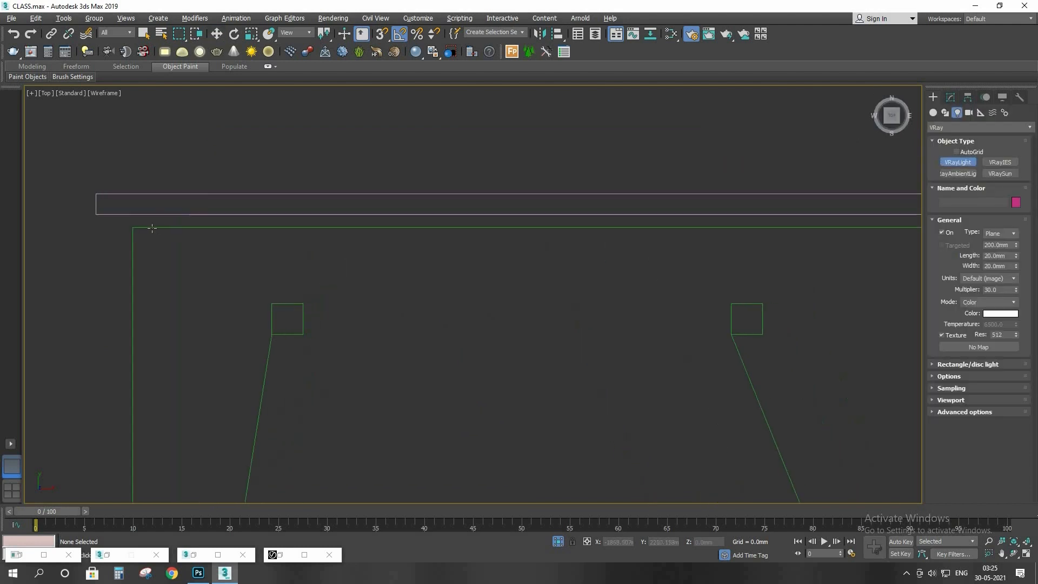
scroll(139, 223, down, 1)
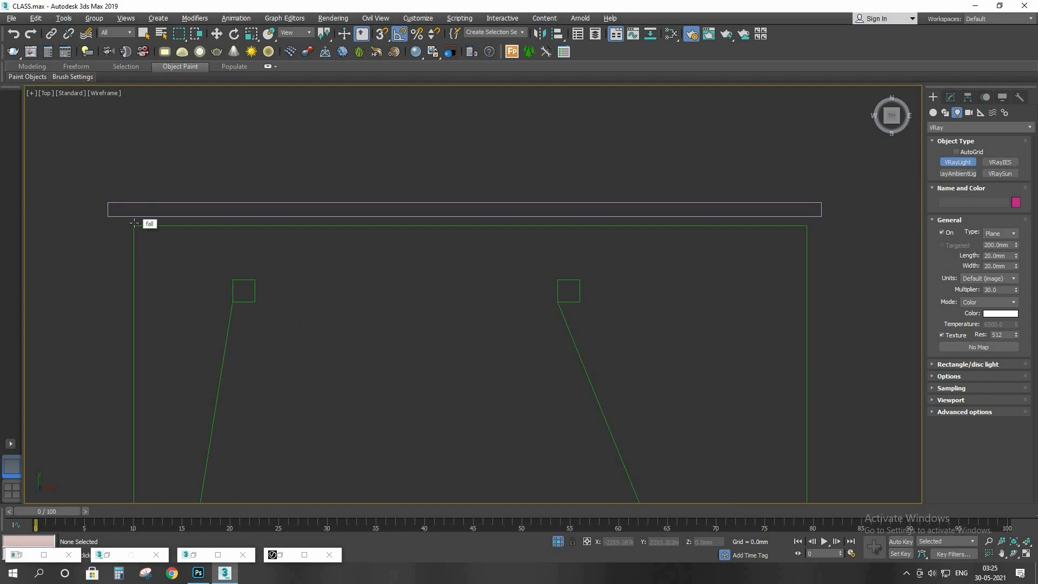
drag(134, 223, 725, 198)
drag(798, 211, 806, 216)
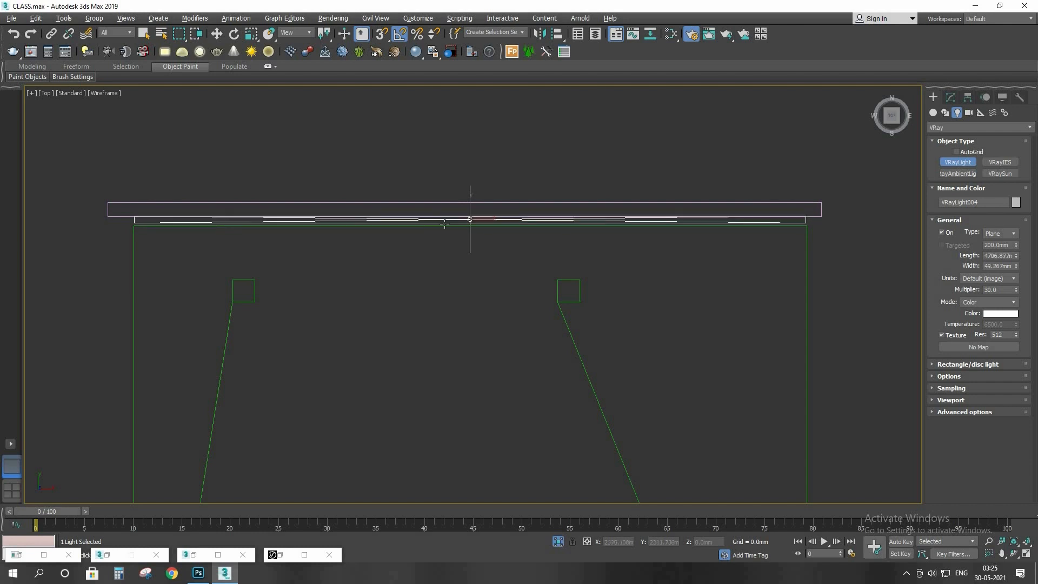
Step: Set the new plane light's colour mode to Temperature at 3500 and its width to 25 mm
key(w)
scroll(445, 225, up, 2)
click(950, 97)
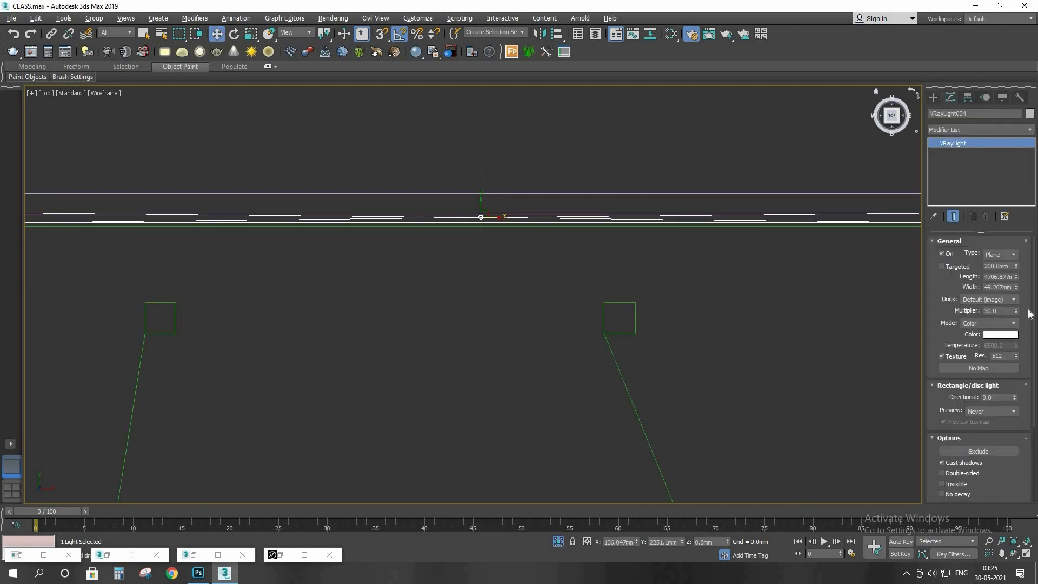
click(1004, 342)
drag(1006, 345, 929, 327)
text(35)
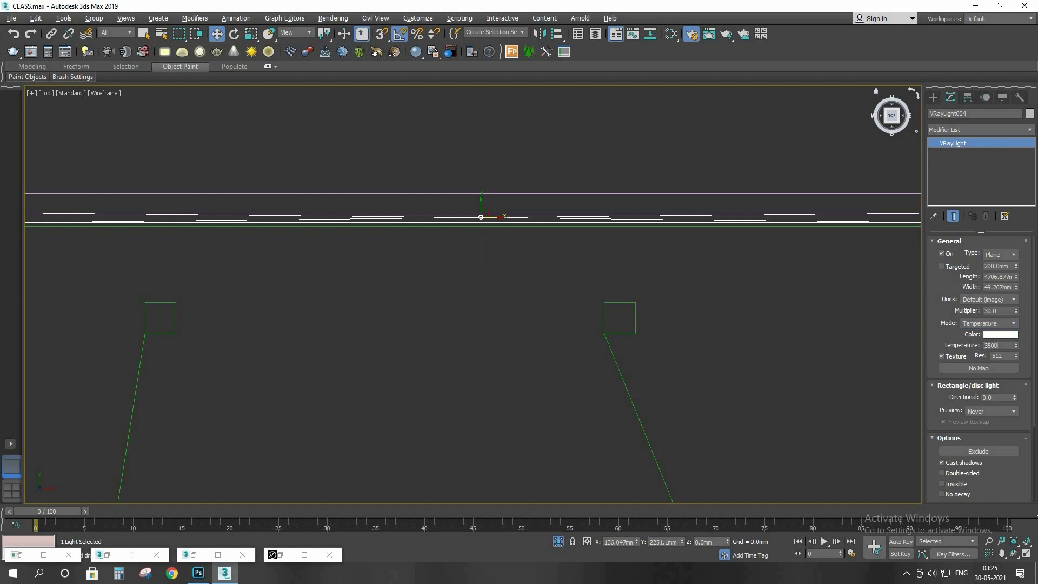
text(00)
key(Return)
drag(984, 288, 1037, 304)
key(BackSpace)
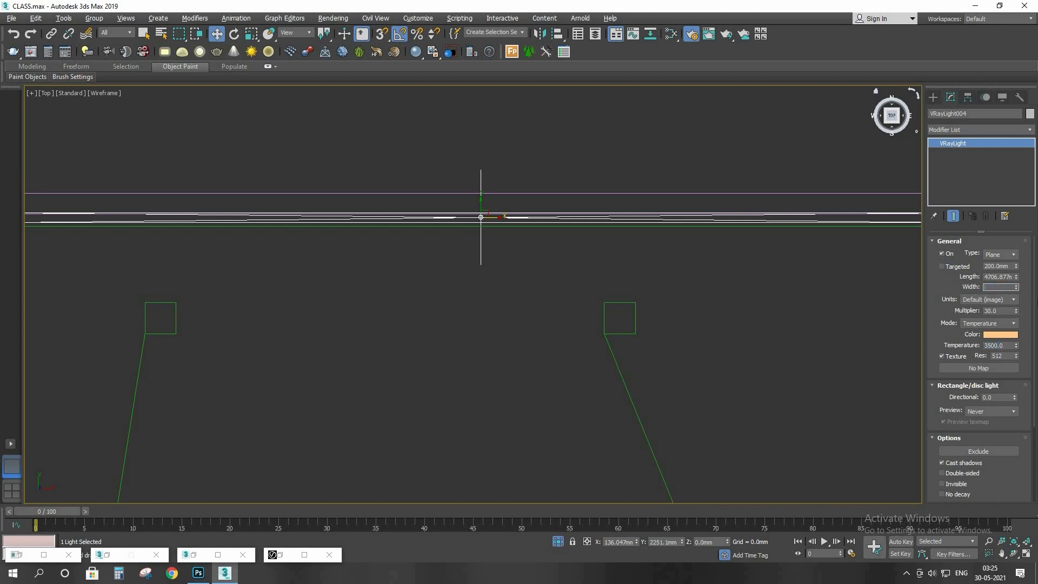
text(25)
key(Return)
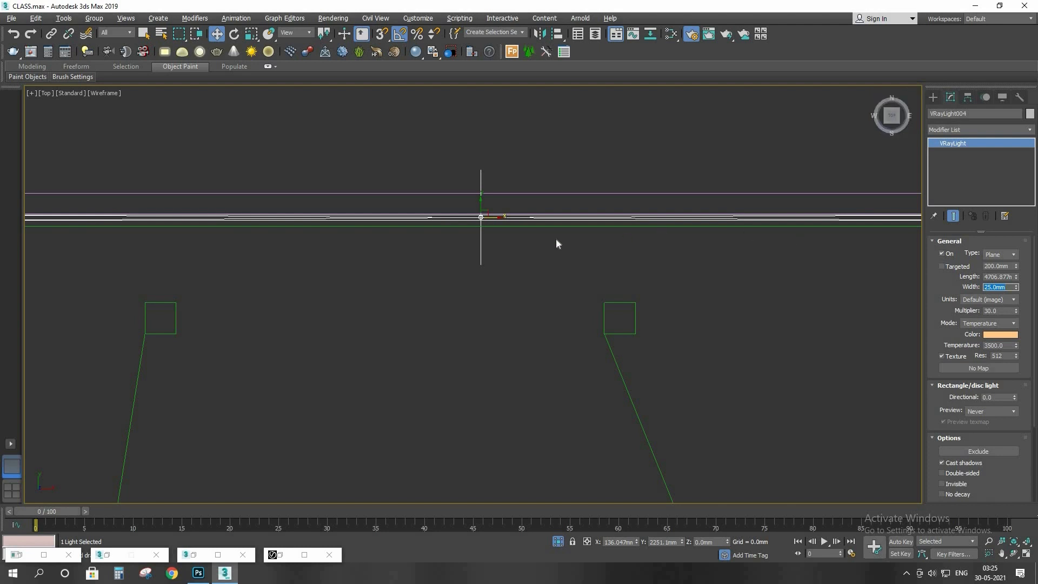
Step: Move the strip light slightly away from the back wall, into the middle of the gap beside the false ceiling
scroll(522, 228, up, 2)
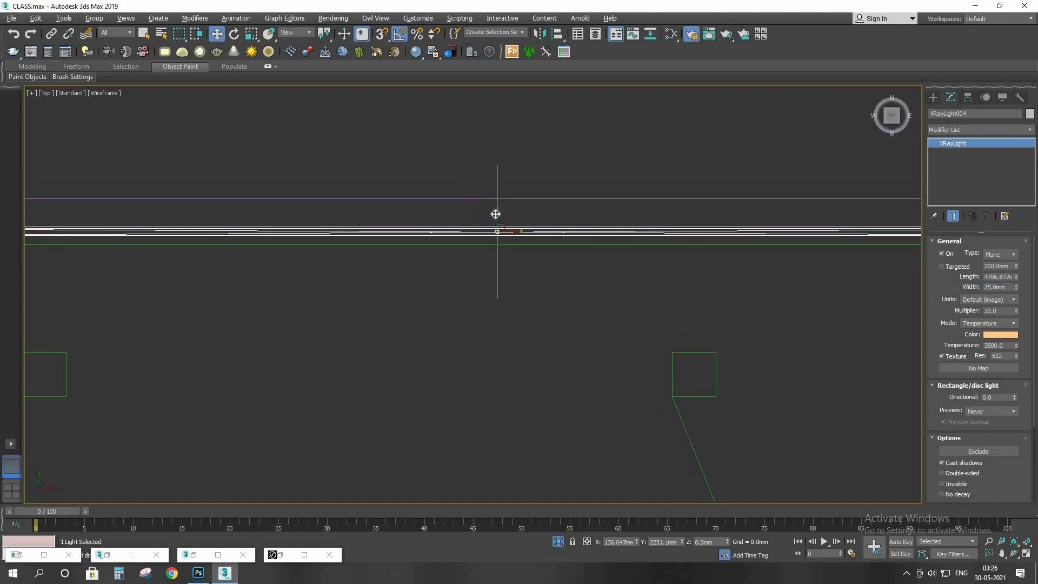
drag(497, 215, 498, 247)
scroll(497, 242, down, 1)
scroll(497, 223, up, 2)
scroll(317, 257, up, 2)
scroll(316, 258, up, 3)
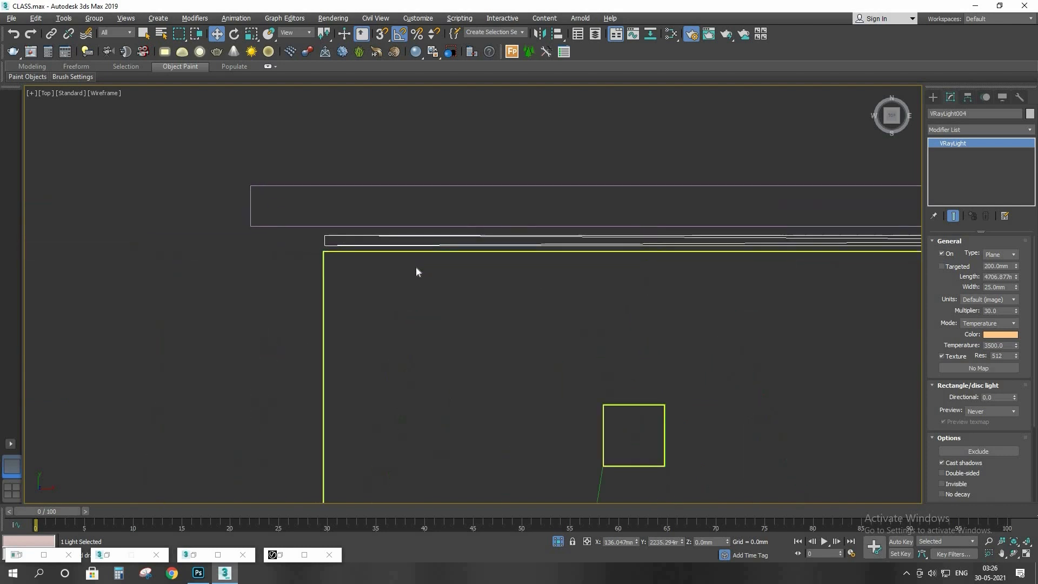
scroll(417, 271, down, 5)
Step: Clone the strip light as an independent copy rotated -90 degrees in the top view
key(e)
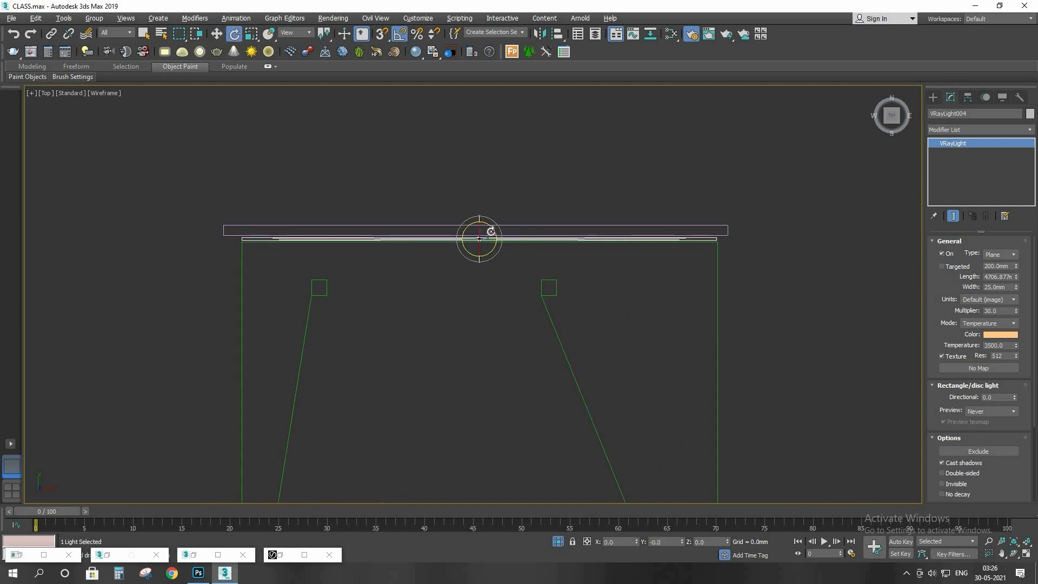
drag(516, 266, 479, 254)
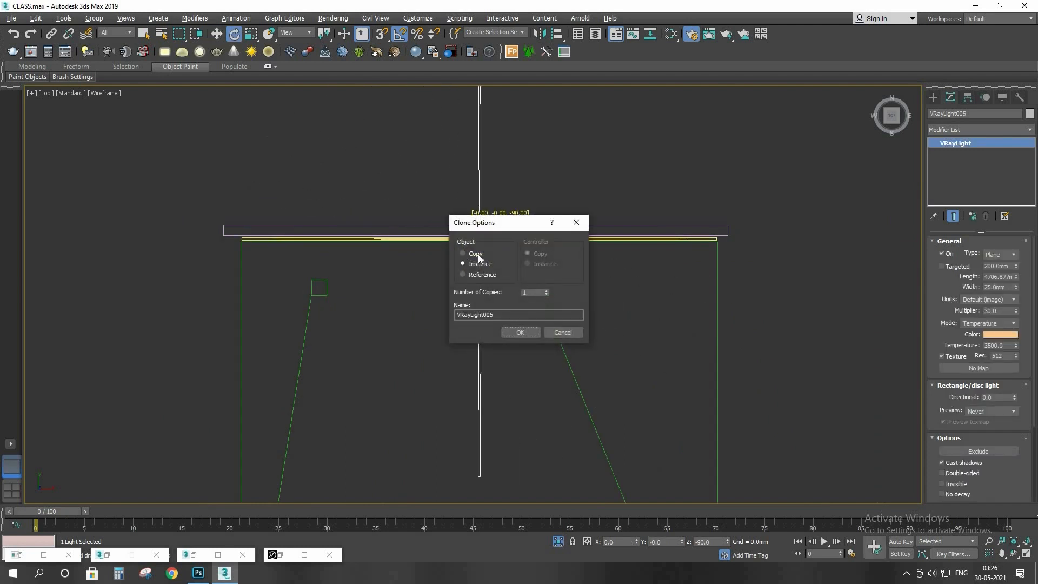
click(463, 253)
key(Return)
Step: Move the rotated strip light out past the false ceiling's left side, with its end near the back corner
scroll(468, 281, down, 4)
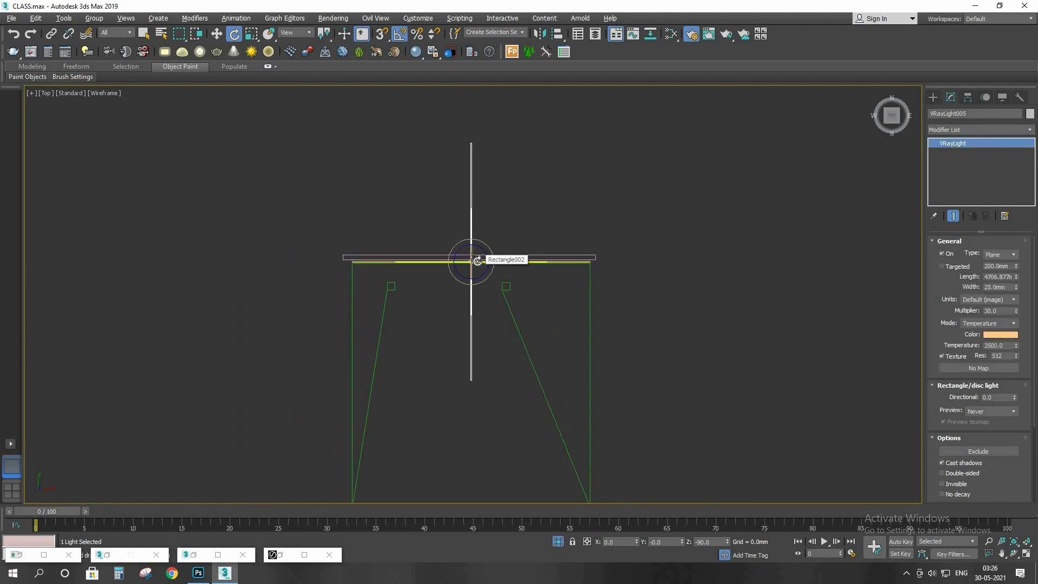
key(w)
drag(471, 277, 343, 382)
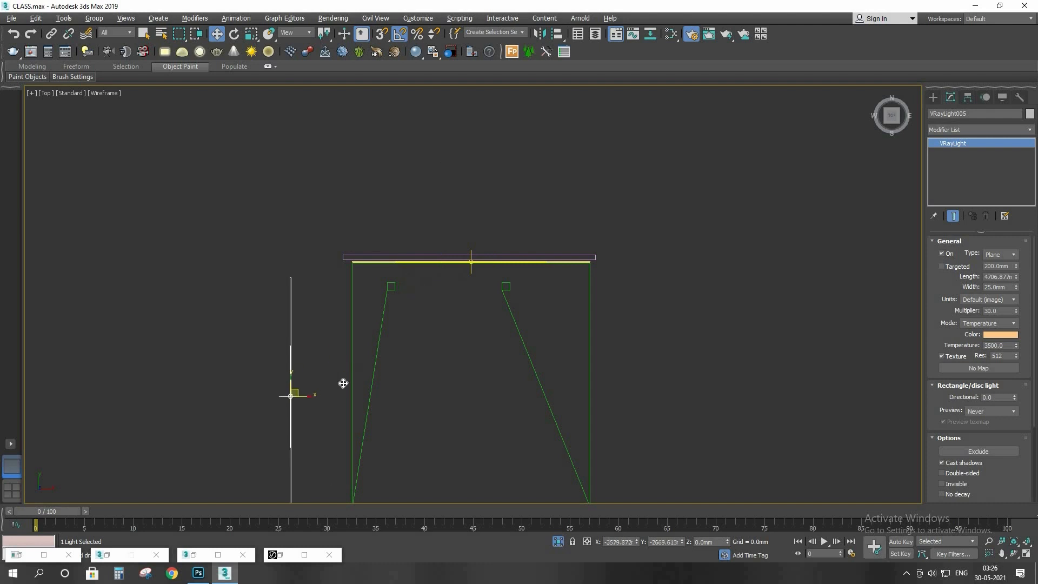
scroll(391, 261, up, 5)
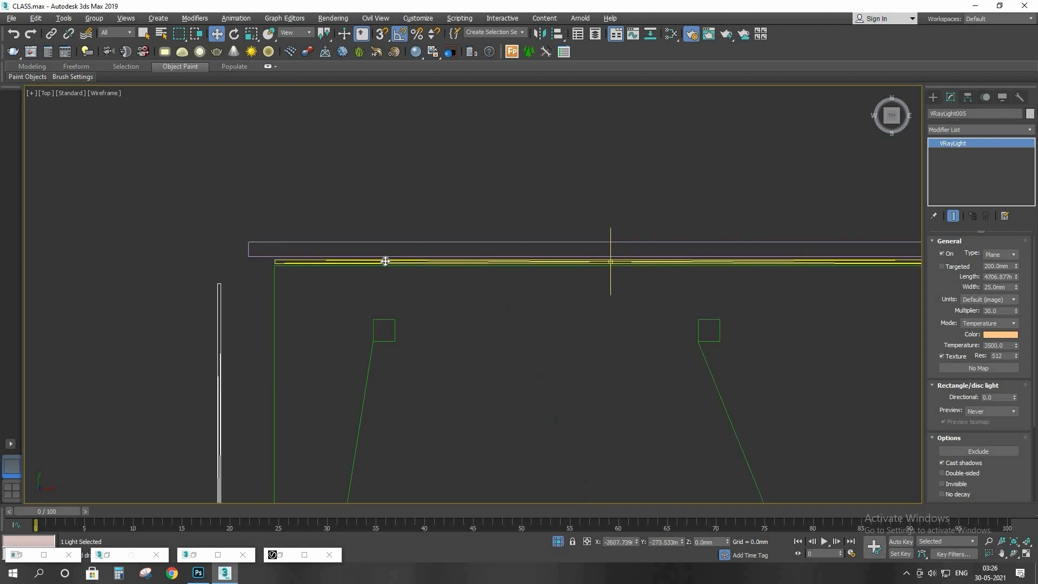
Step: Compare the back strip light's gap to the false ceiling and move the side strip light close against the ceiling's left edge
click(385, 261)
scroll(411, 276, up, 5)
scroll(349, 265, down, 2)
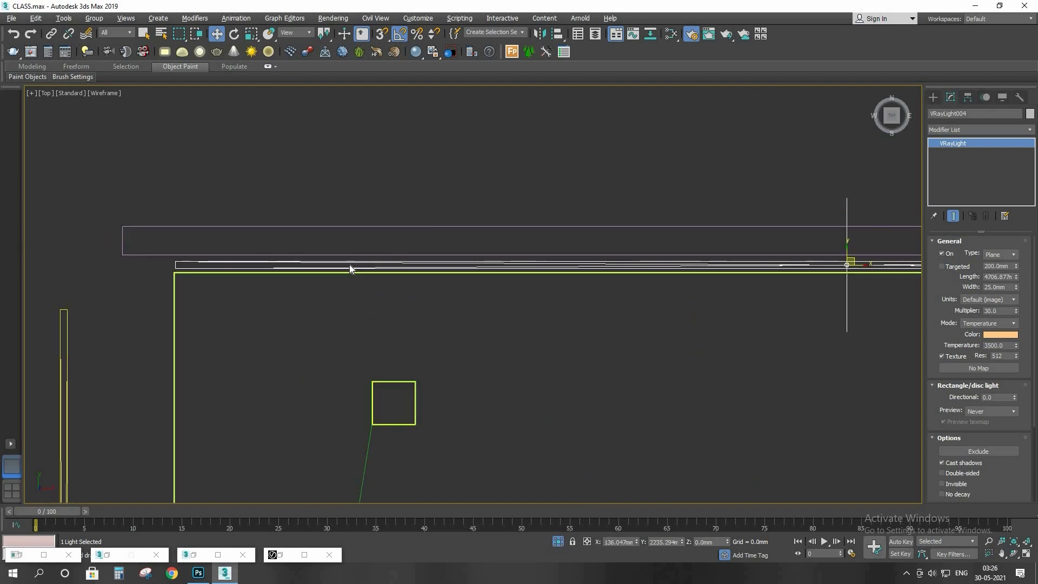
scroll(349, 265, down, 2)
click(281, 309)
scroll(282, 243, down, 3)
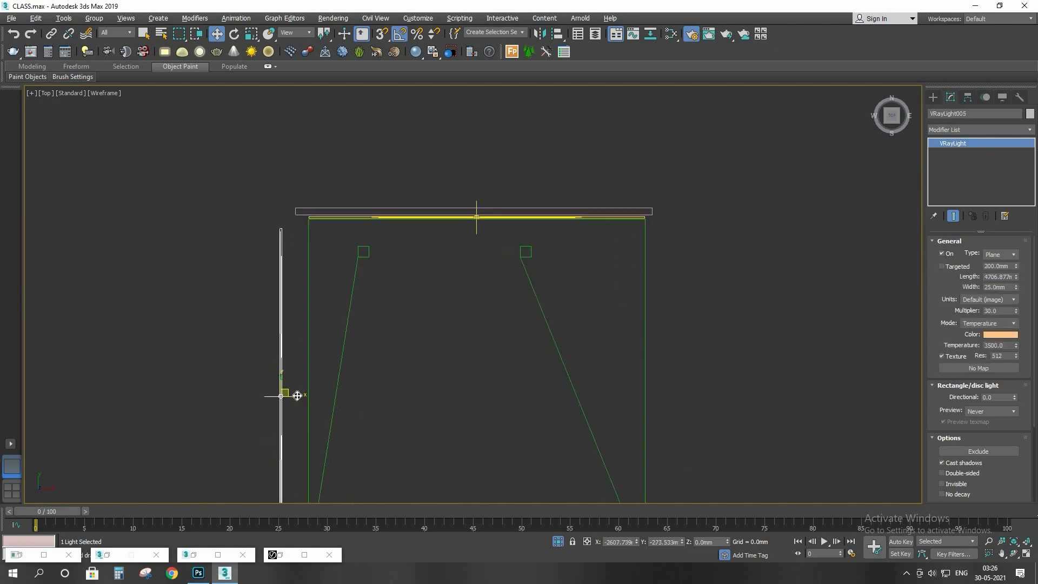
drag(301, 396, 319, 399)
scroll(312, 401, up, 2)
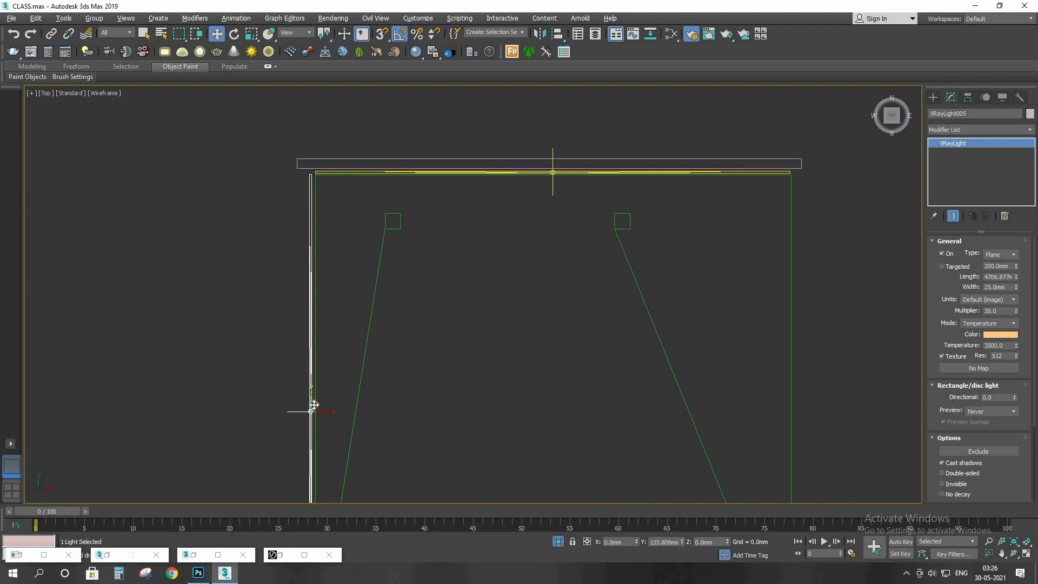
mouse_move(326, 413)
mouse_down()
mouse_move(318, 412)
mouse_move(345, 409)
mouse_up()
click(467, 357)
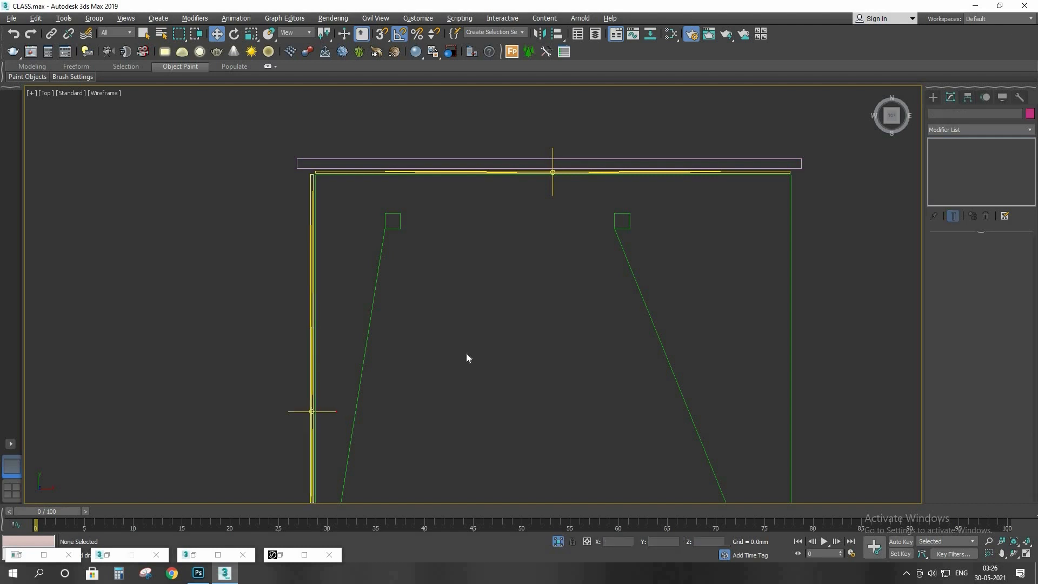
Step: Select both strip lights in the front view and raise them to sit within the false ceiling's thickness
key(f)
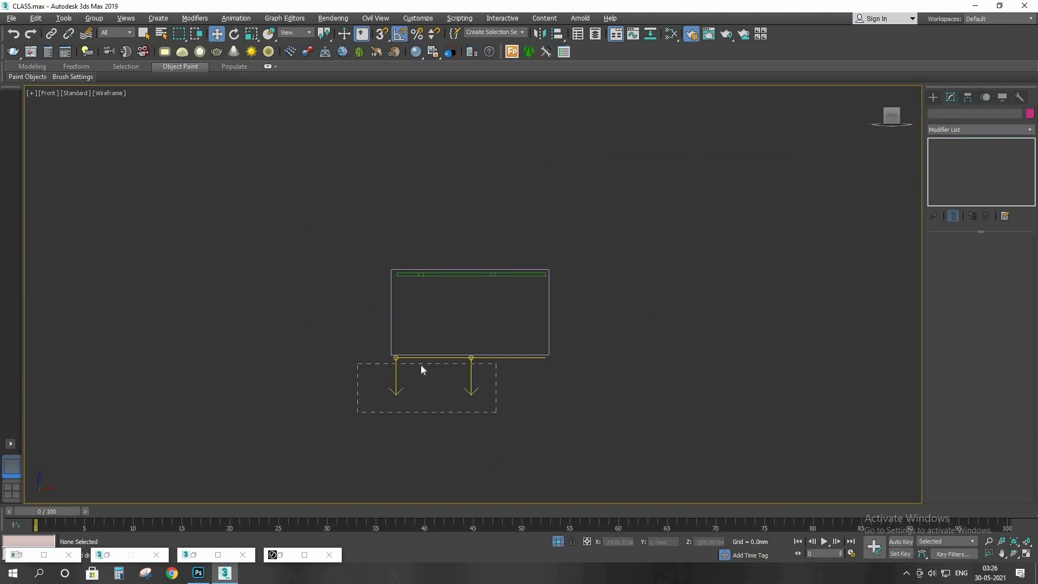
drag(422, 369, 424, 371)
scroll(424, 370, up, 4)
drag(442, 247, 442, 203)
scroll(441, 204, up, 4)
middle_drag(440, 273, 430, 339)
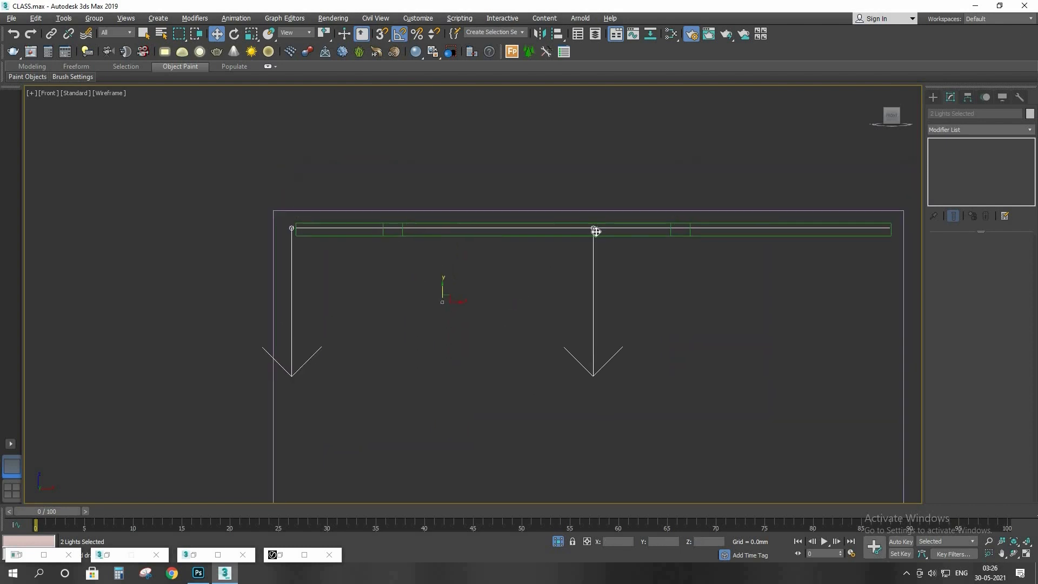
drag(444, 288, 443, 323)
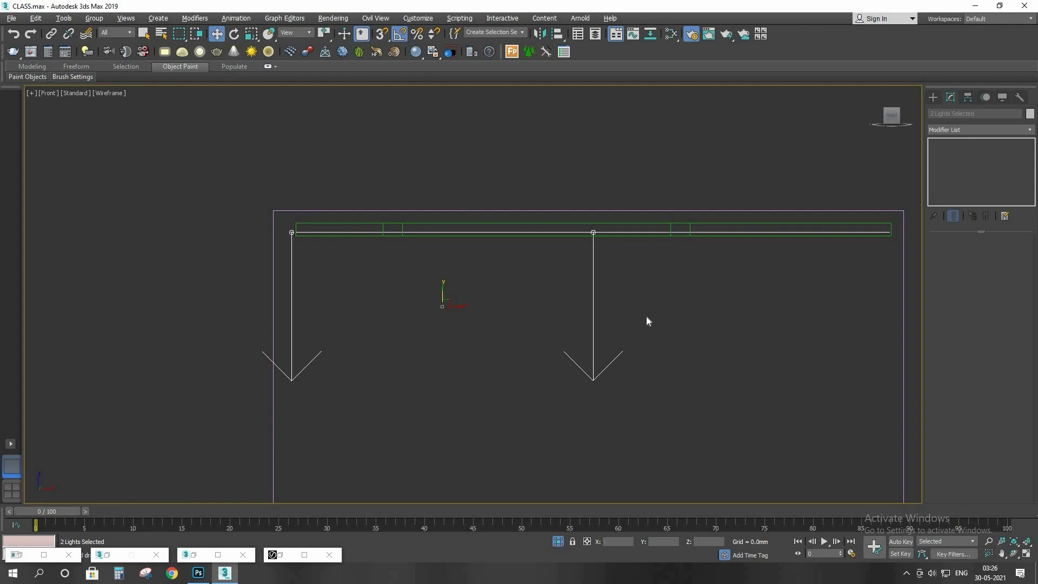
Step: Make the strip lights invisible to the render
click(594, 319)
click(956, 482)
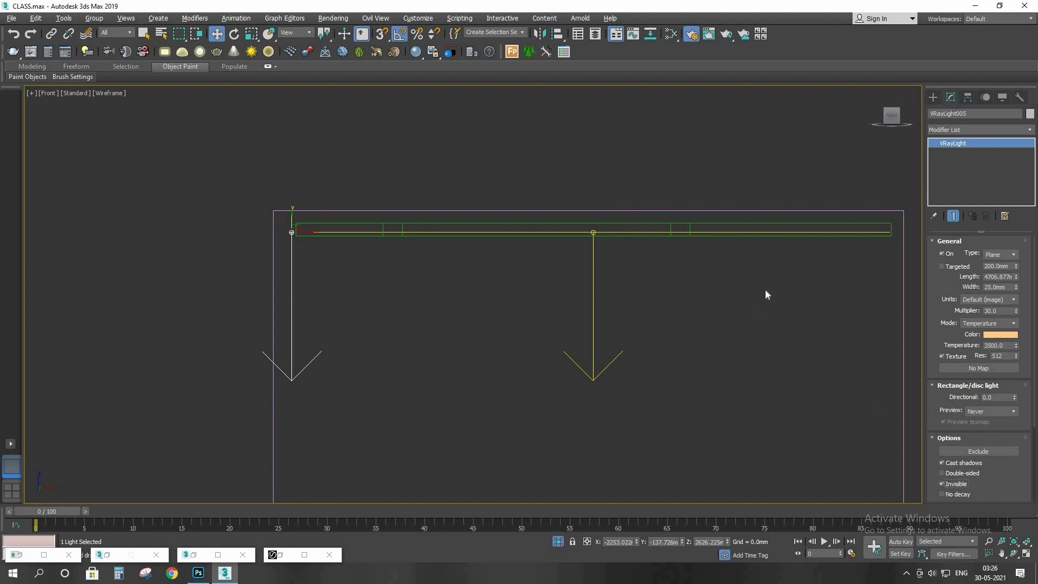
click(719, 323)
Step: Draw a render region over the ceiling and upper wall and start a test render of the camera view
key(c)
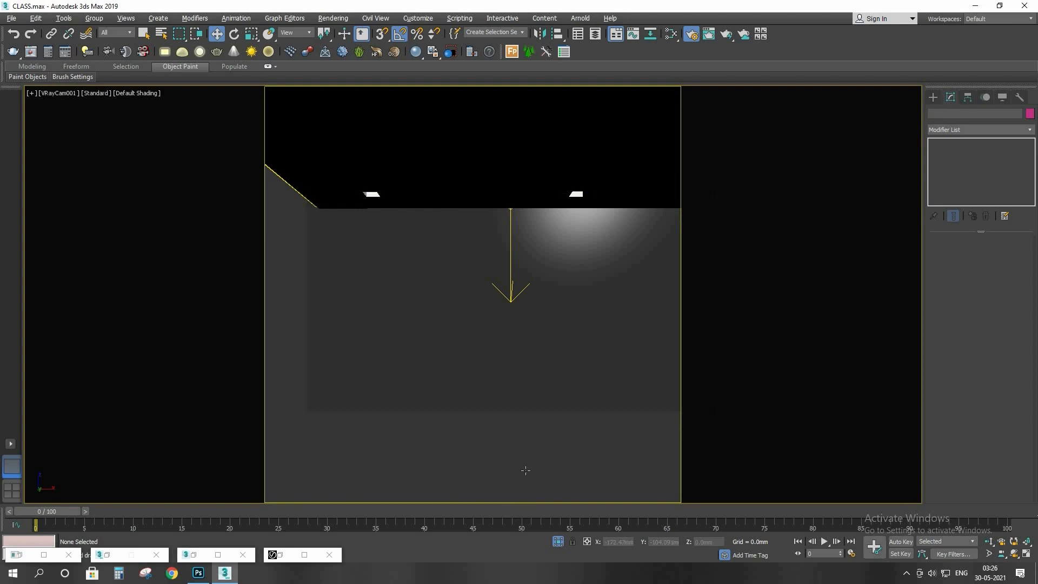
click(282, 552)
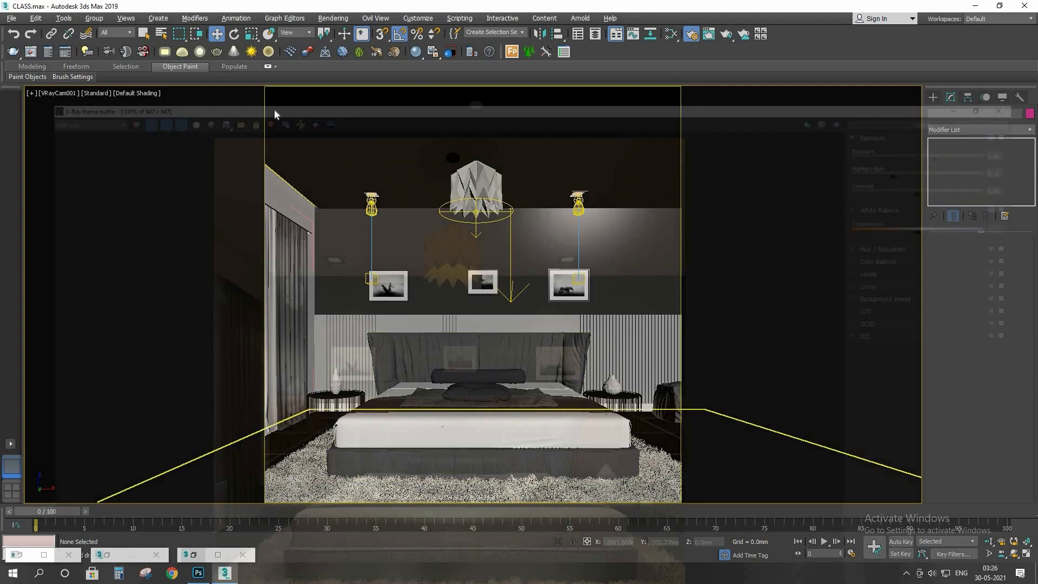
click(284, 21)
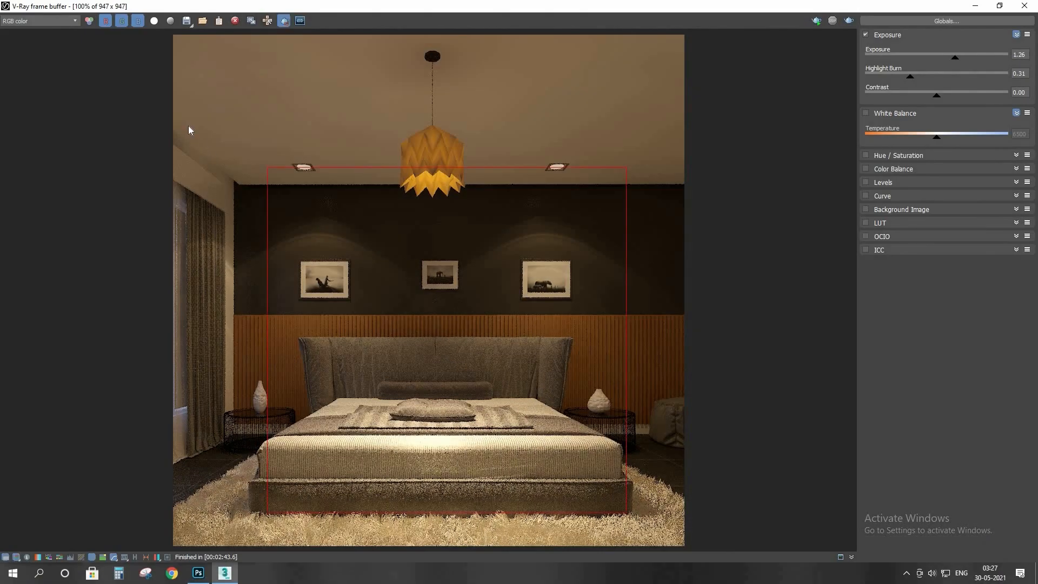
drag(160, 105, 745, 323)
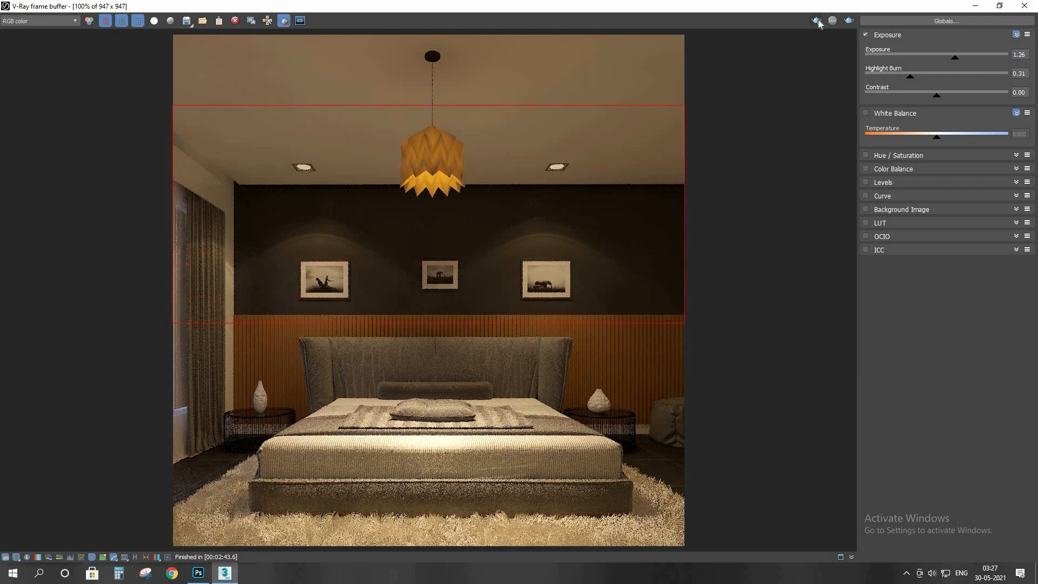
key(shift+q)
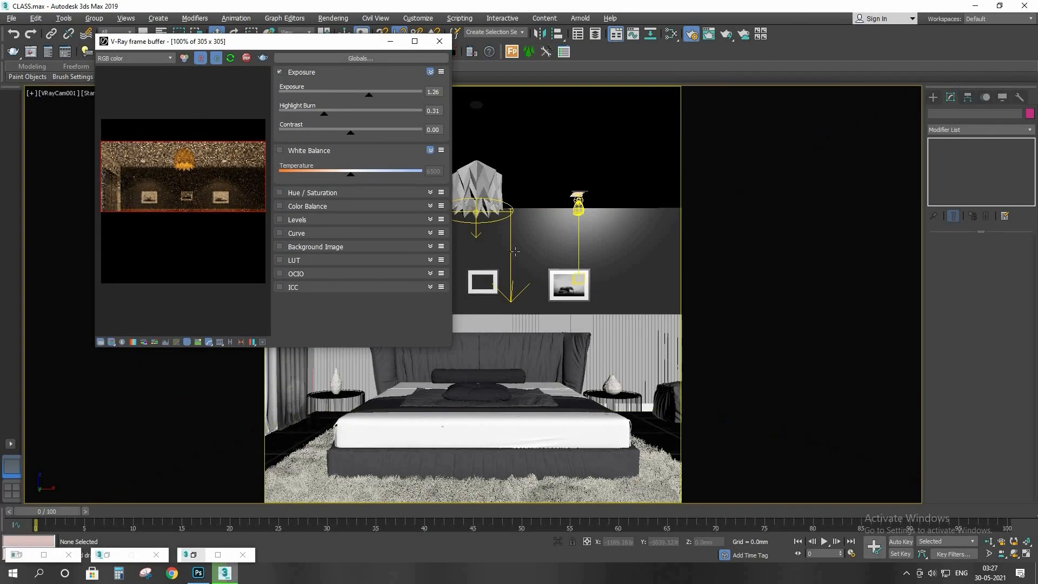
Step: Set the back wall strip light's multiplier to 1000
click(511, 250)
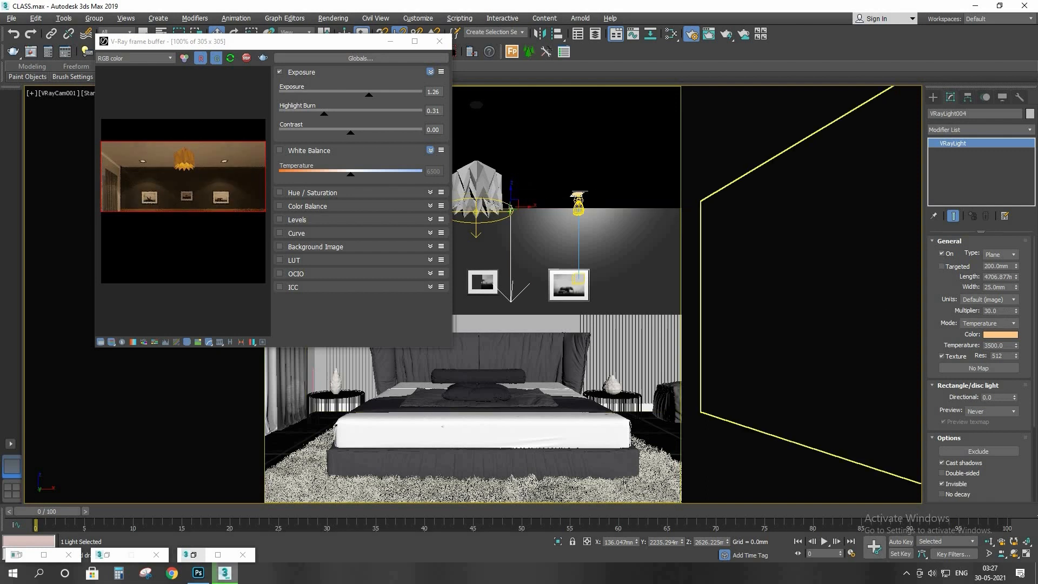
drag(1001, 311, 944, 300)
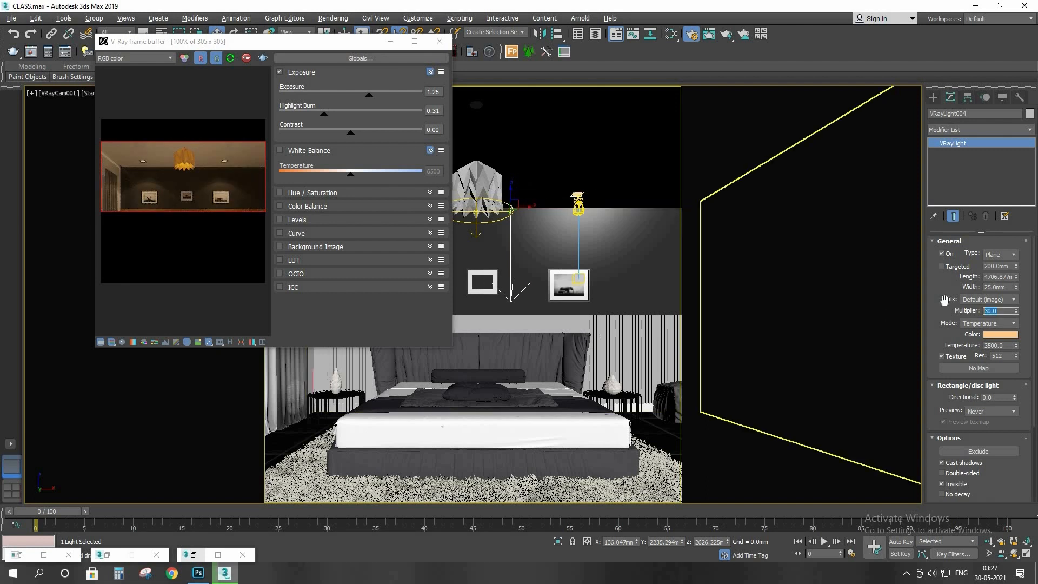
key(Return)
key(Return)
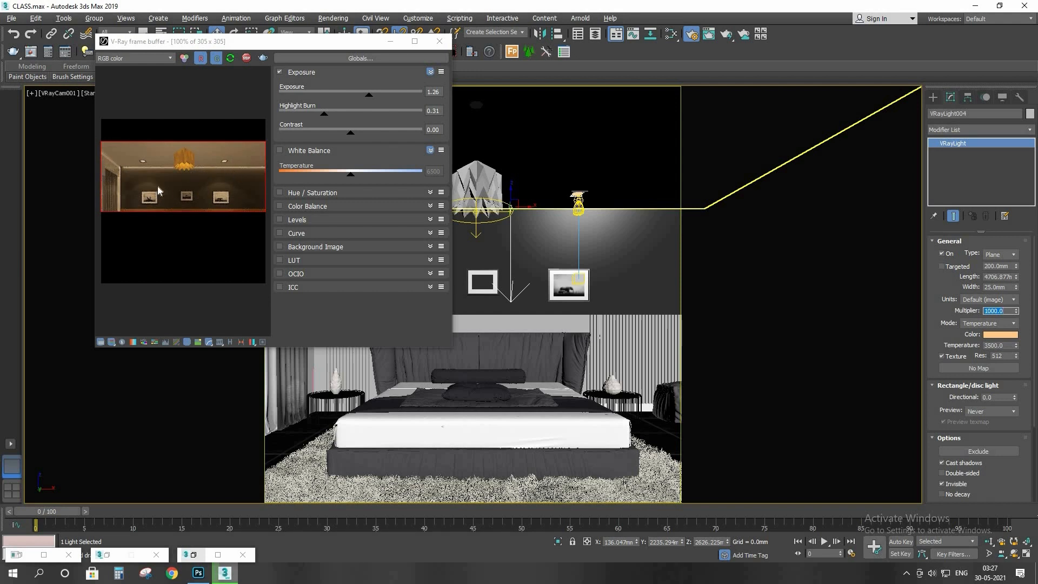
Step: Extend the render region down over the bed and enlarge the frame buffer for a bigger preview
drag(110, 148, 266, 304)
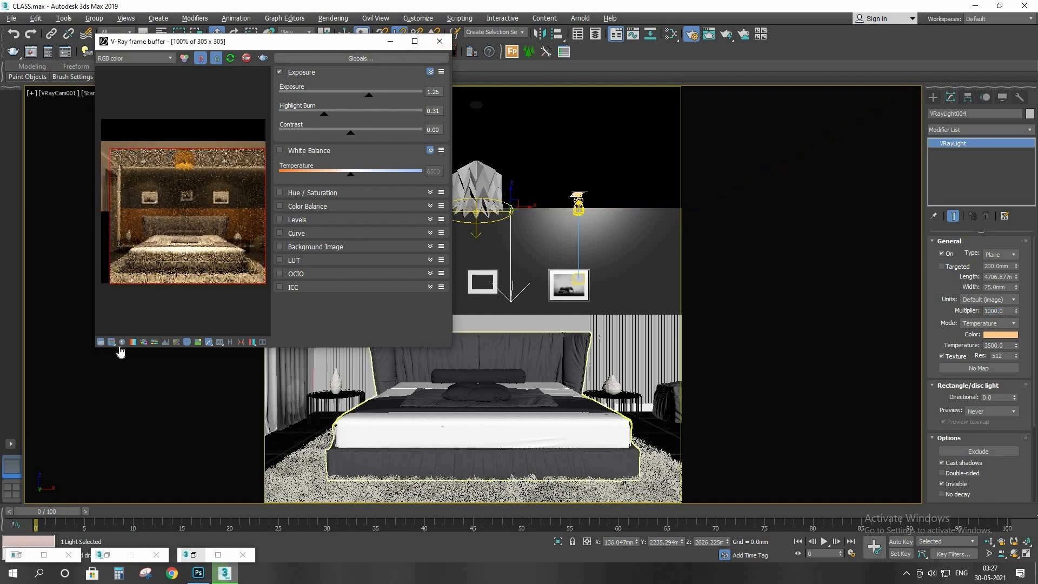
click(101, 343)
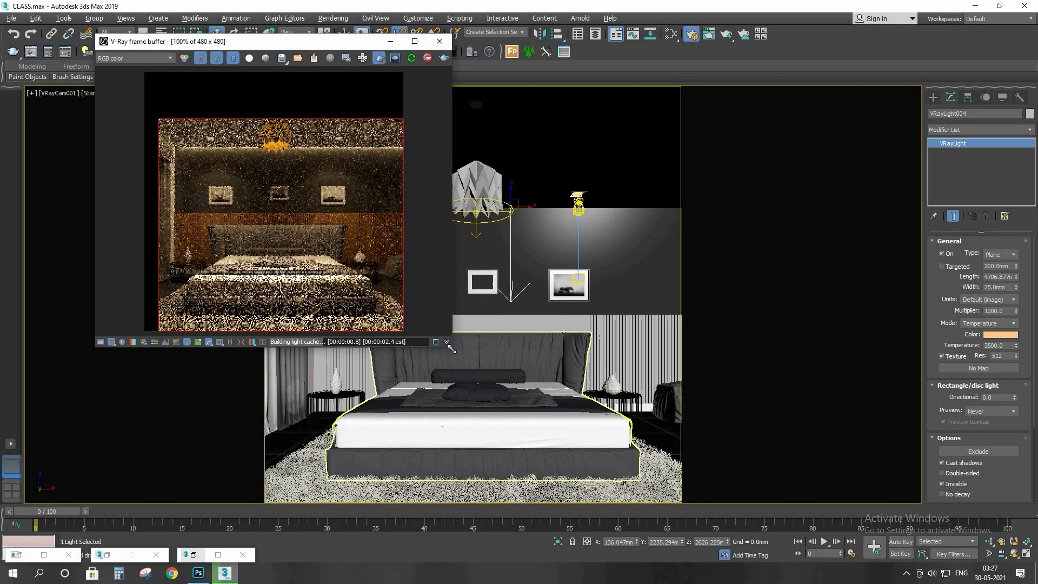
drag(452, 347, 573, 452)
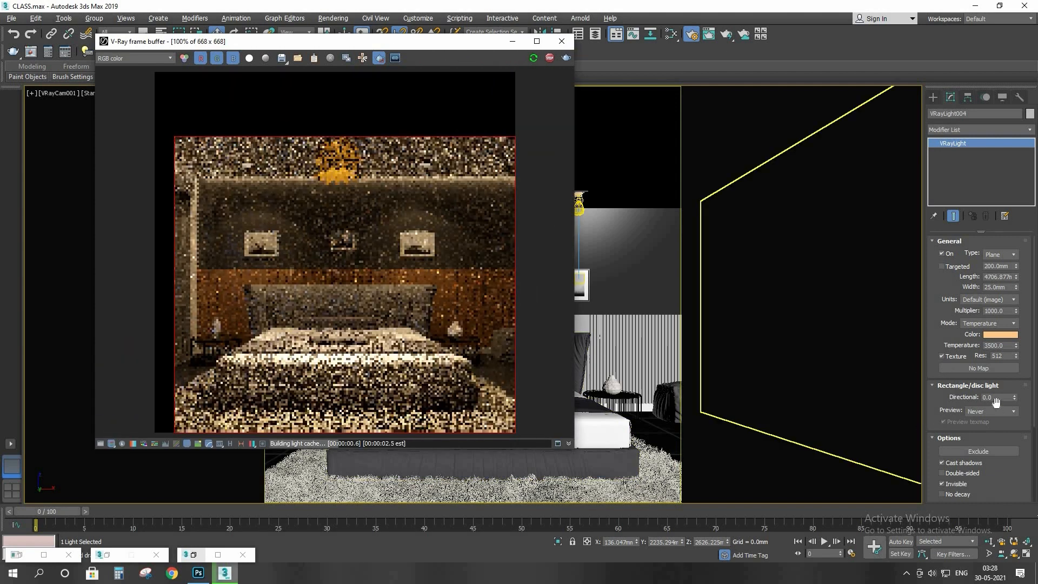
Step: Try directional values of 0.95 and 0.85 on the back strip light
drag(996, 398, 942, 390)
text(.9)
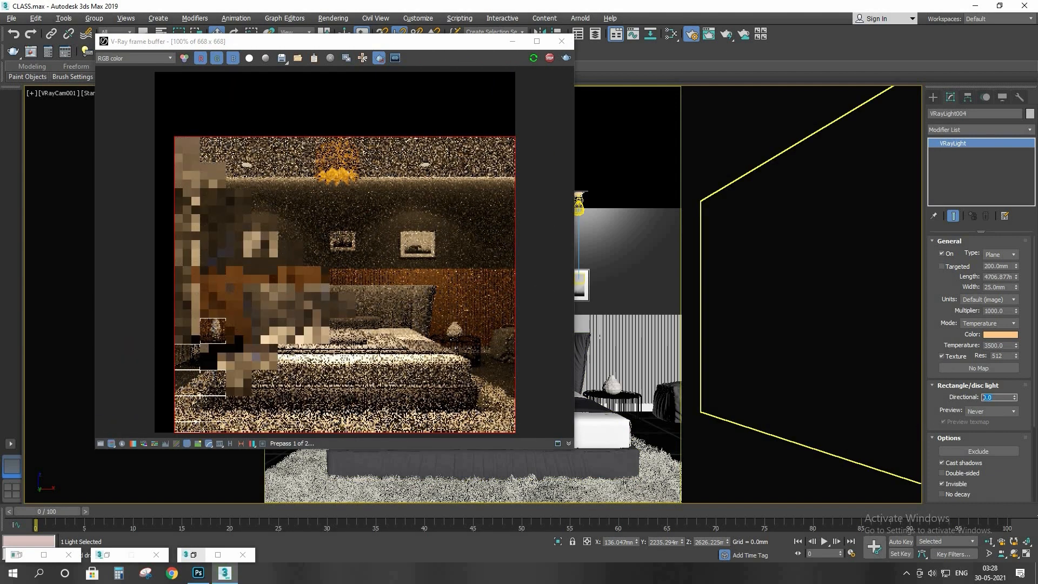
text(5)
key(Return)
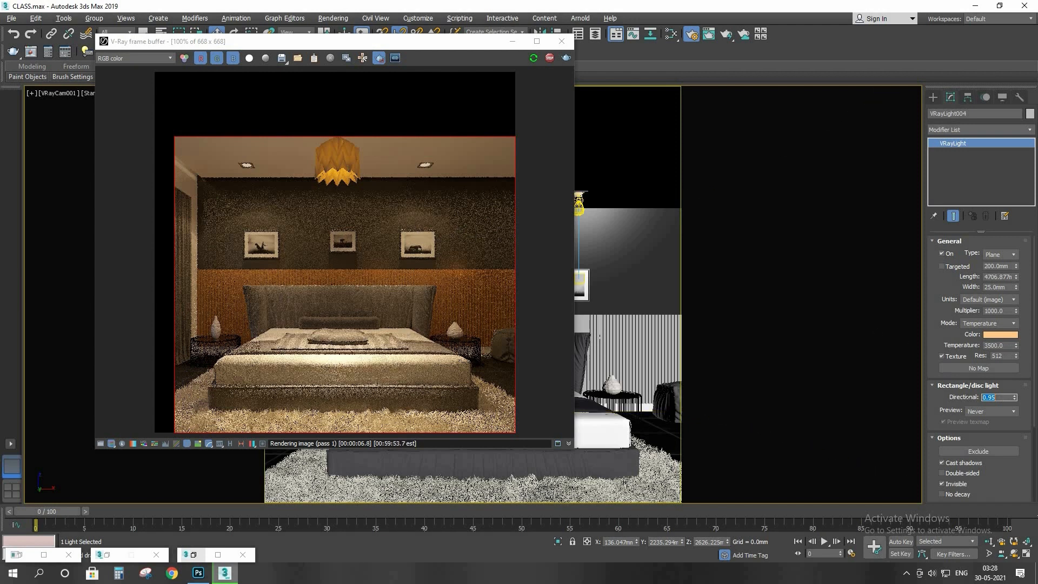
key(BackSpace)
text(.8)
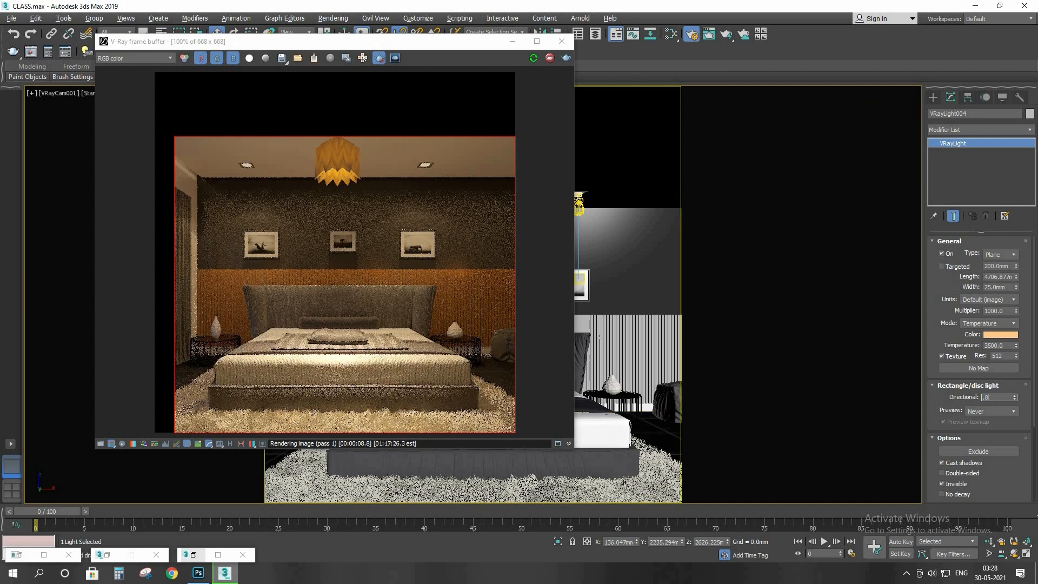
text(5)
key(Return)
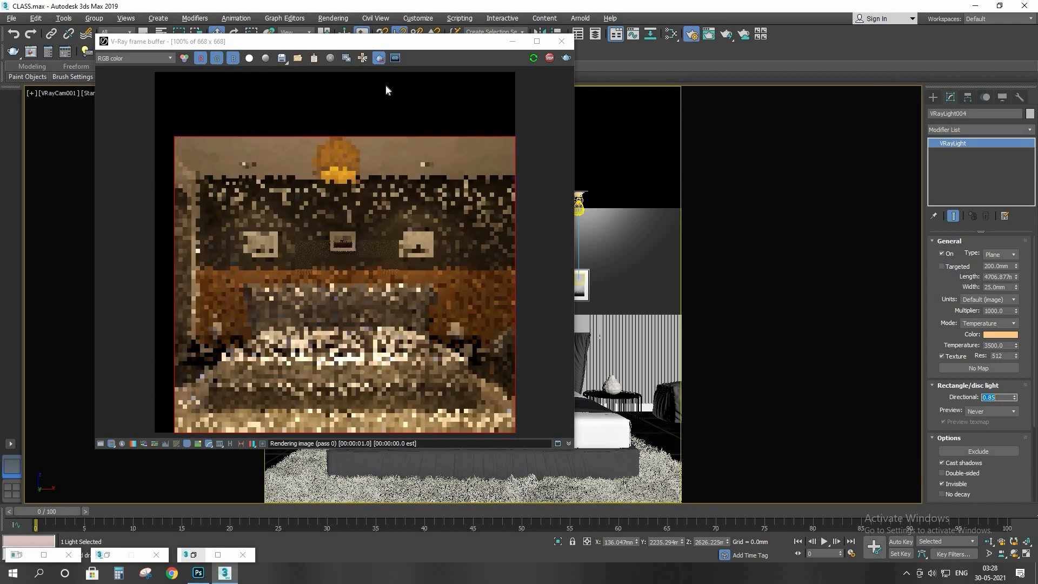
Step: Refresh the full preview and redraw the render region over the ceiling, back wall and headboard
click(380, 59)
click(381, 59)
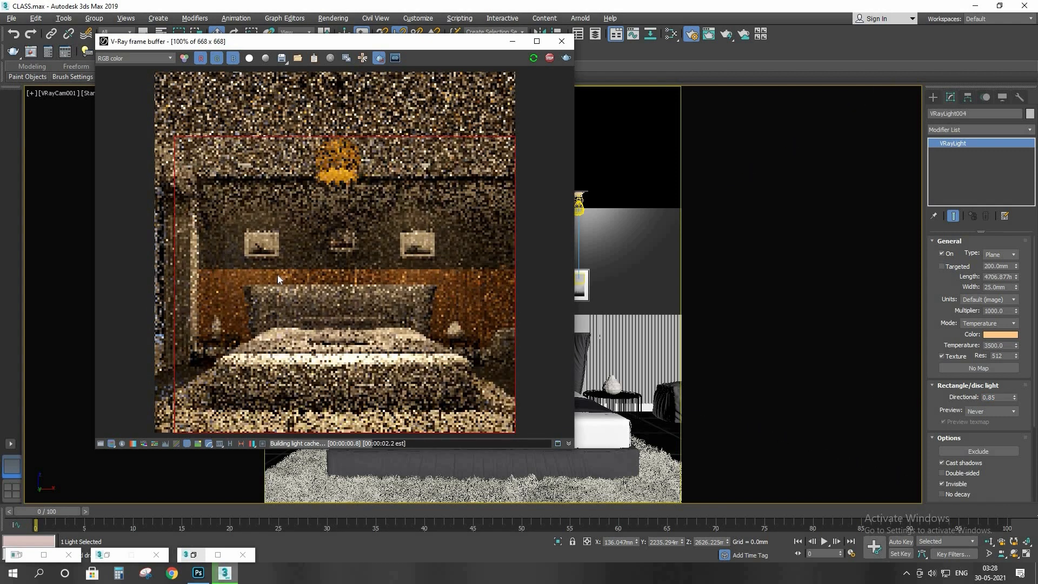
drag(156, 84, 520, 320)
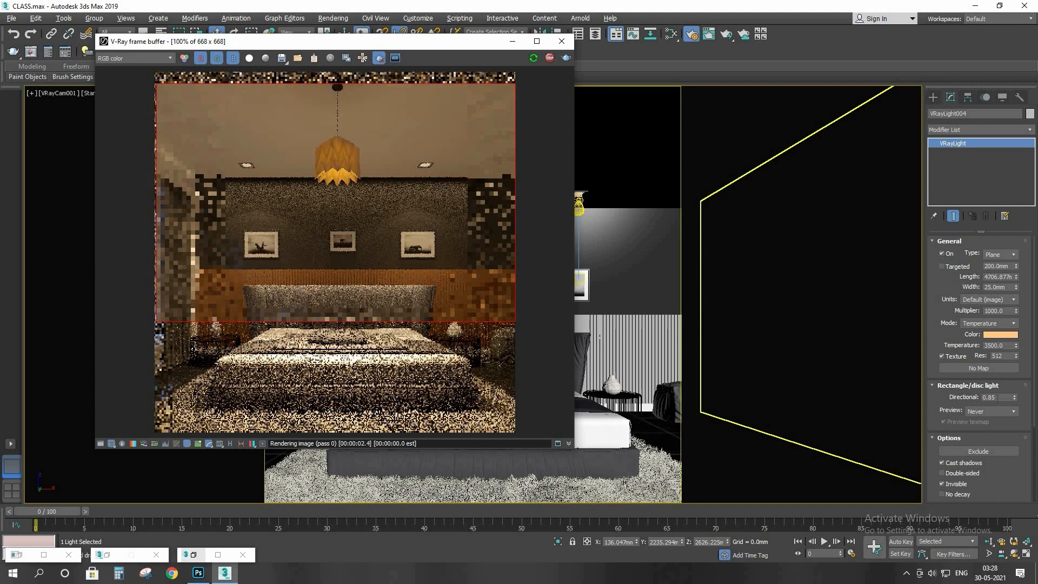
Step: Set the back strip light's directional value to 0.65
drag(998, 399, 938, 395)
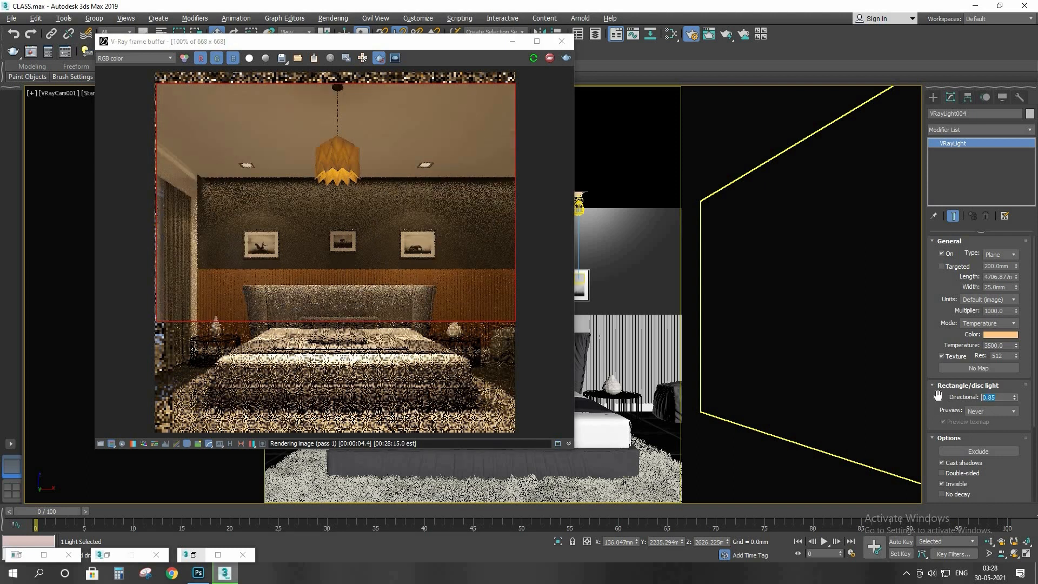
text(.65)
key(Return)
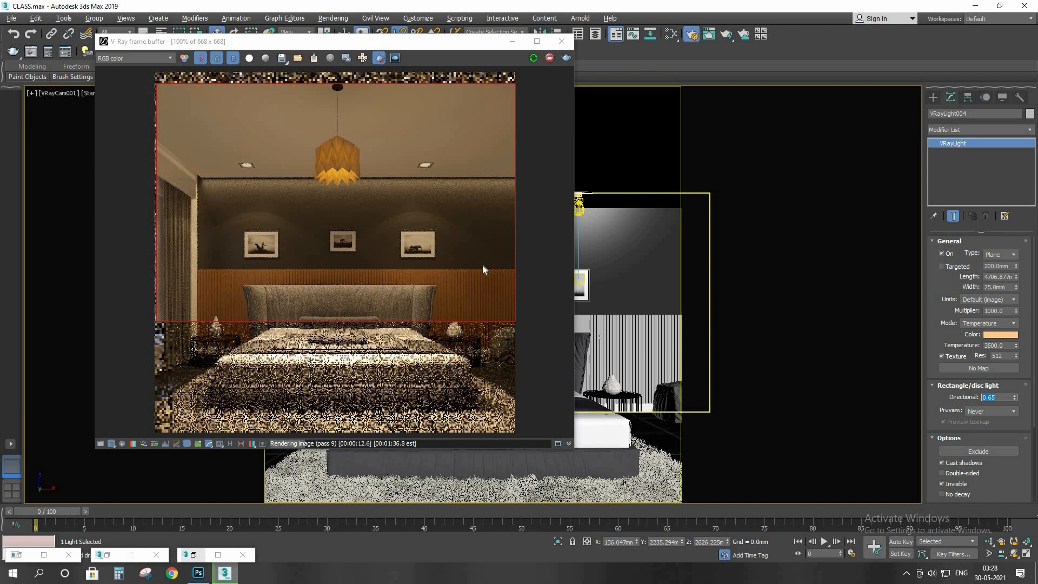
key(Return)
Step: Move the frame buffer aside and raise the back strip light about 19 mm within the false ceiling in the front view
drag(348, 41, 659, 80)
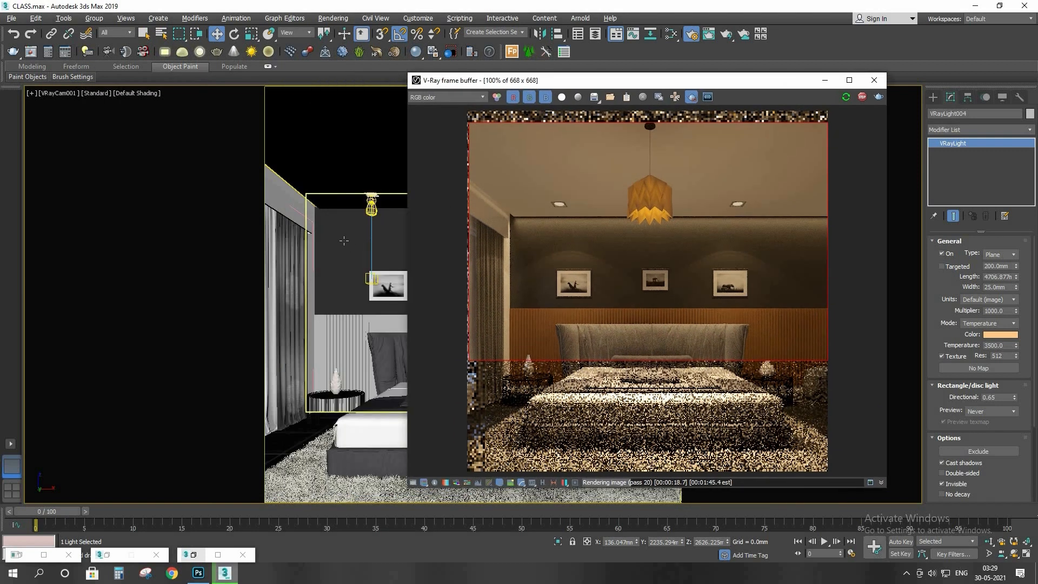
click(344, 241)
key(f)
scroll(284, 213, up, 5)
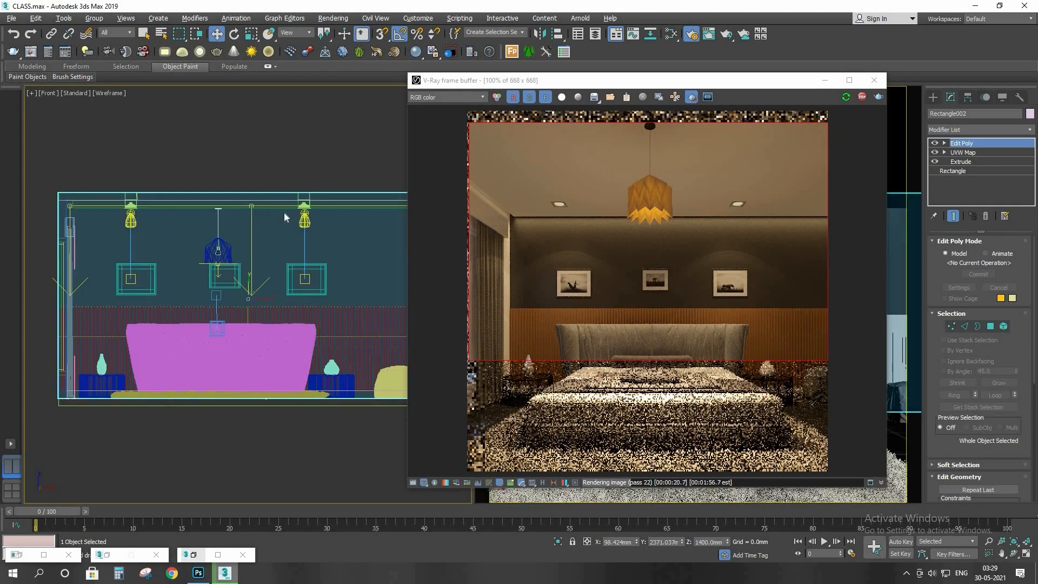
click(357, 196)
scroll(357, 192, down, 1)
middle_drag(358, 190, 303, 226)
scroll(303, 206, up, 1)
drag(303, 206, 304, 199)
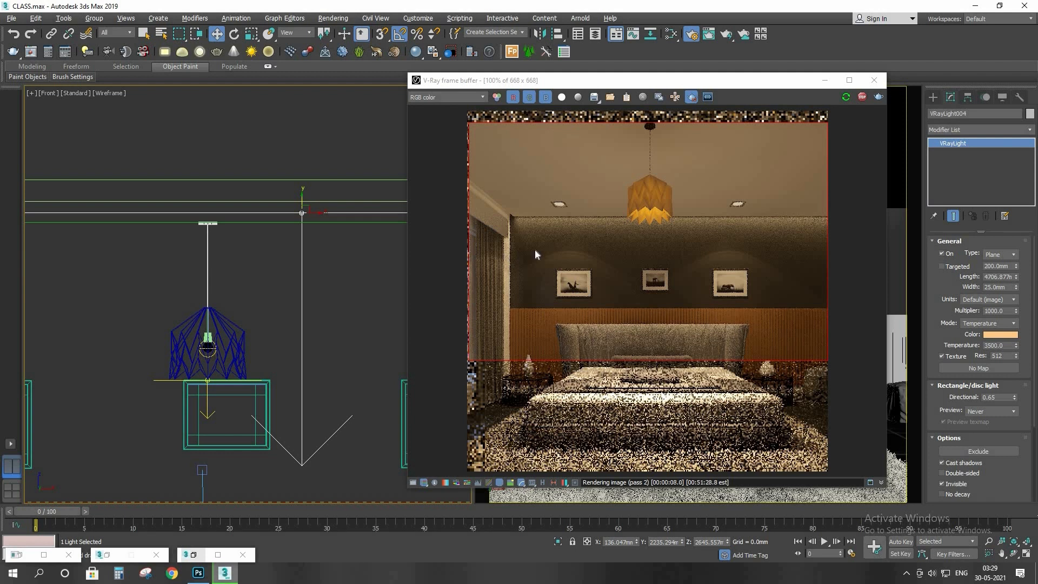
Step: Raise the side strip light above the curtain about 18 mm, level with the back strip light
scroll(327, 246, down, 3)
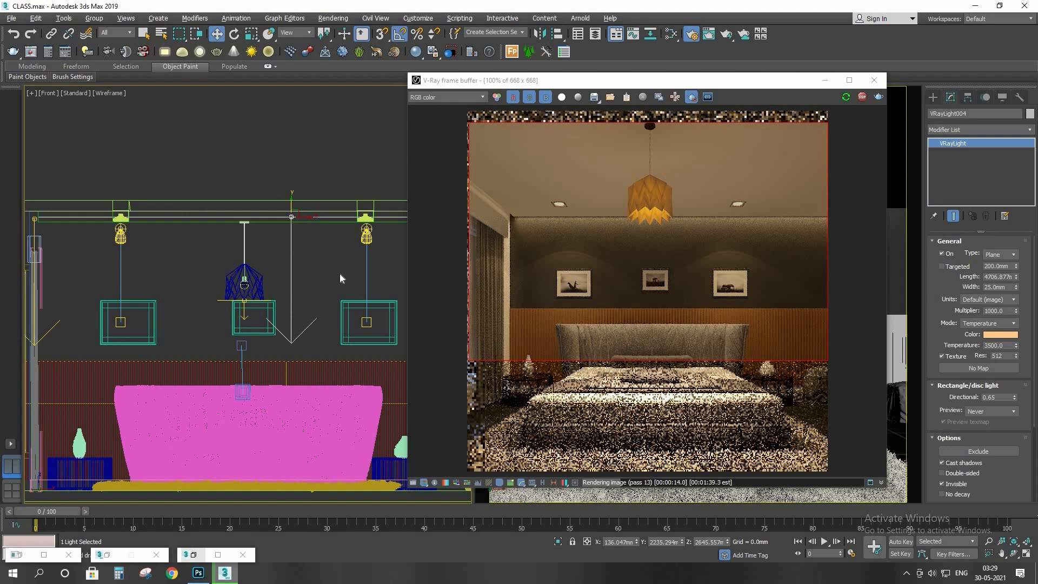
scroll(256, 262, down, 1)
middle_drag(259, 223, 367, 186)
scroll(214, 208, up, 4)
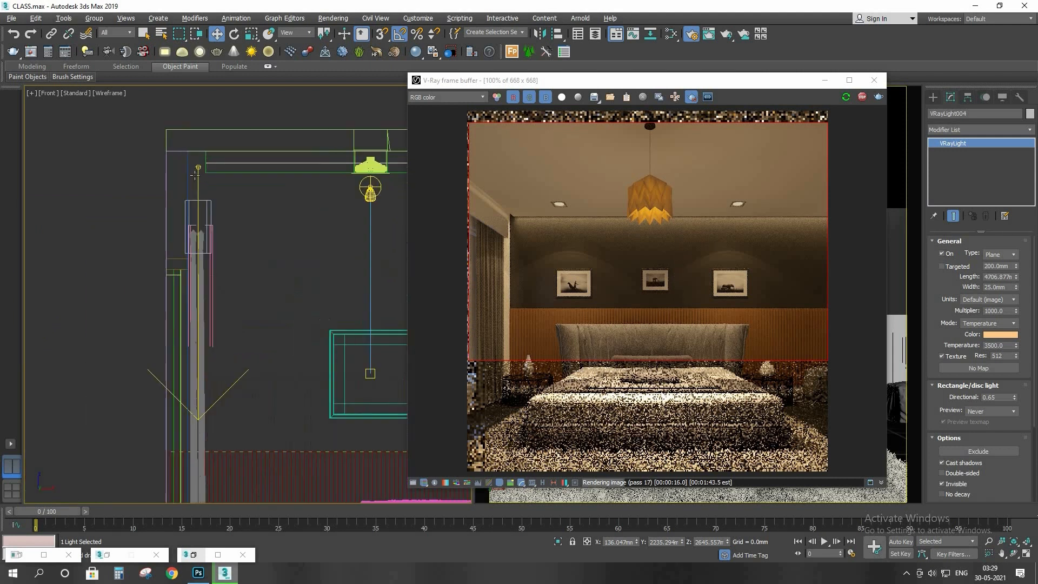
click(199, 168)
scroll(201, 179, up, 3)
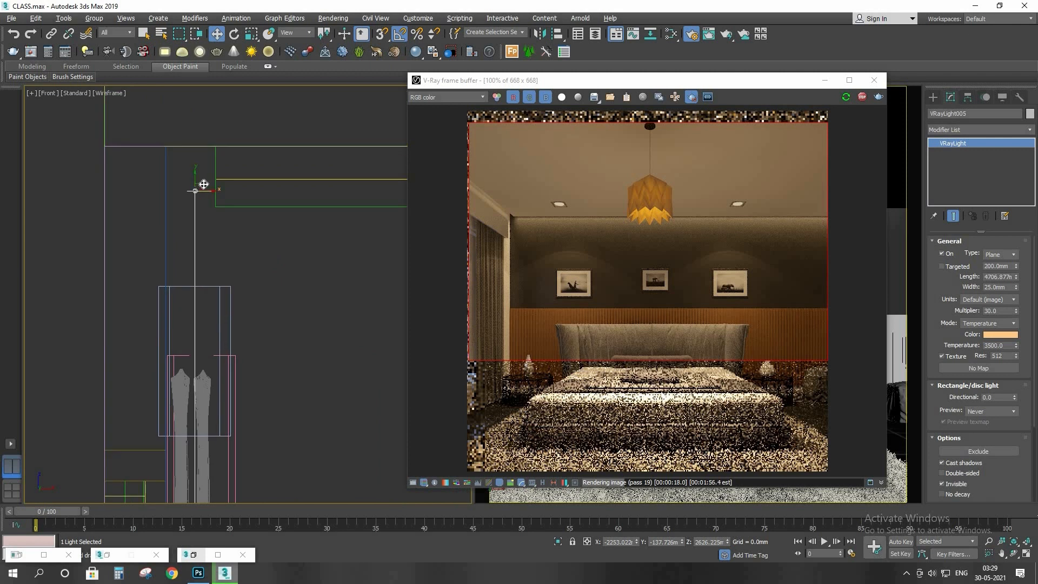
drag(209, 175, 211, 163)
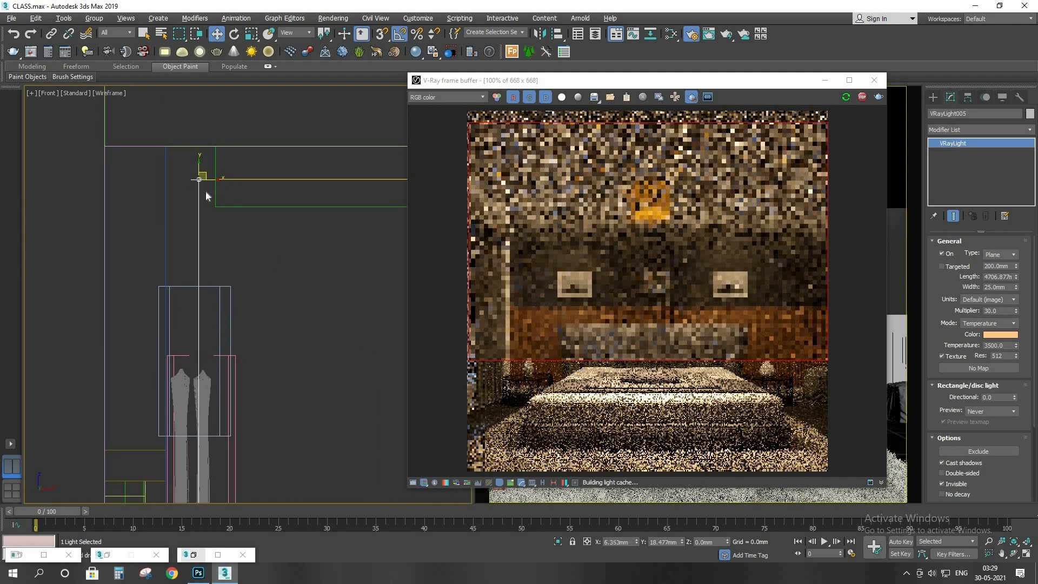
Step: Shift the side strip light closer to the false ceiling's edge and fine-tune its height to match the back strip light
scroll(206, 192, up, 3)
scroll(199, 178, up, 3)
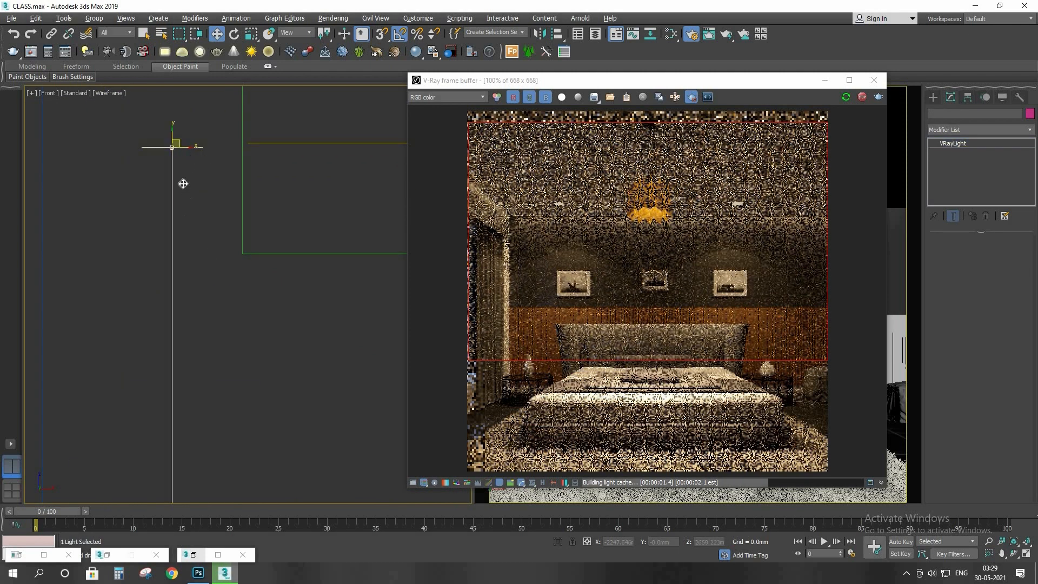
middle_drag(185, 142, 183, 175)
drag(182, 175, 221, 172)
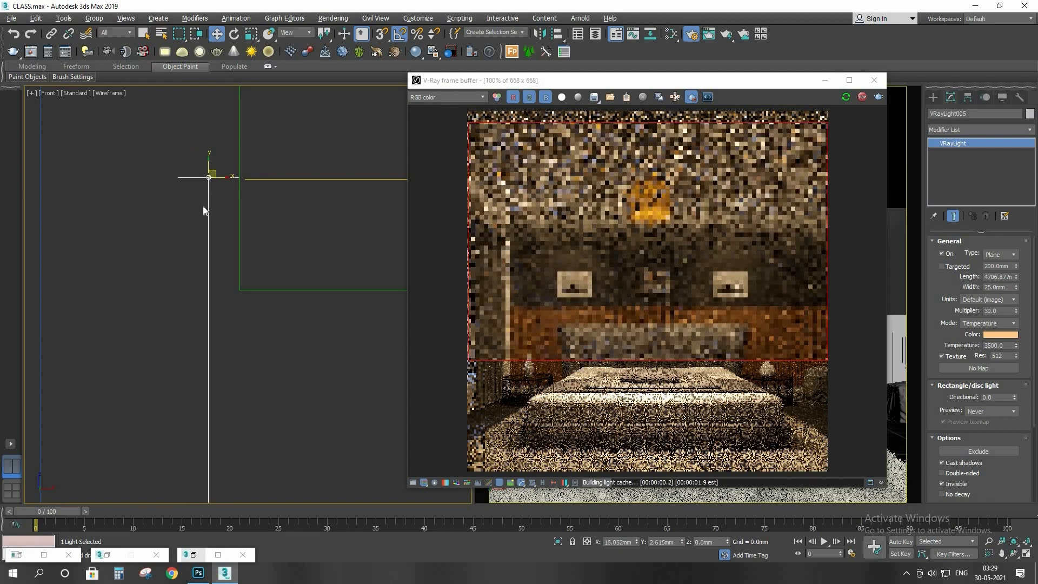
scroll(202, 206, down, 4)
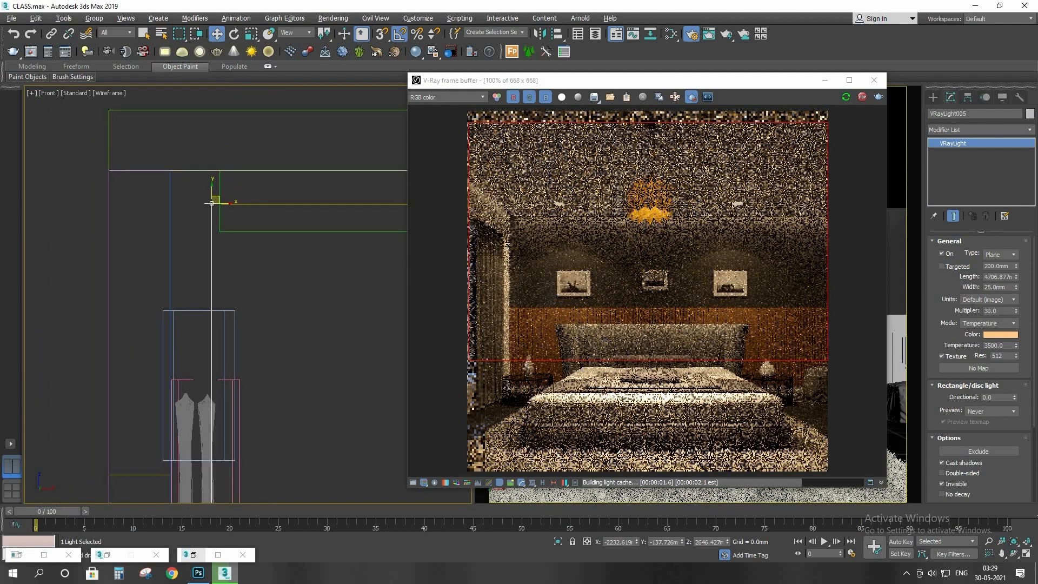
Step: Set the side strip light's multiplier to 50 and its directional value to 0.65
double_click(995, 311)
text(50)
key(Return)
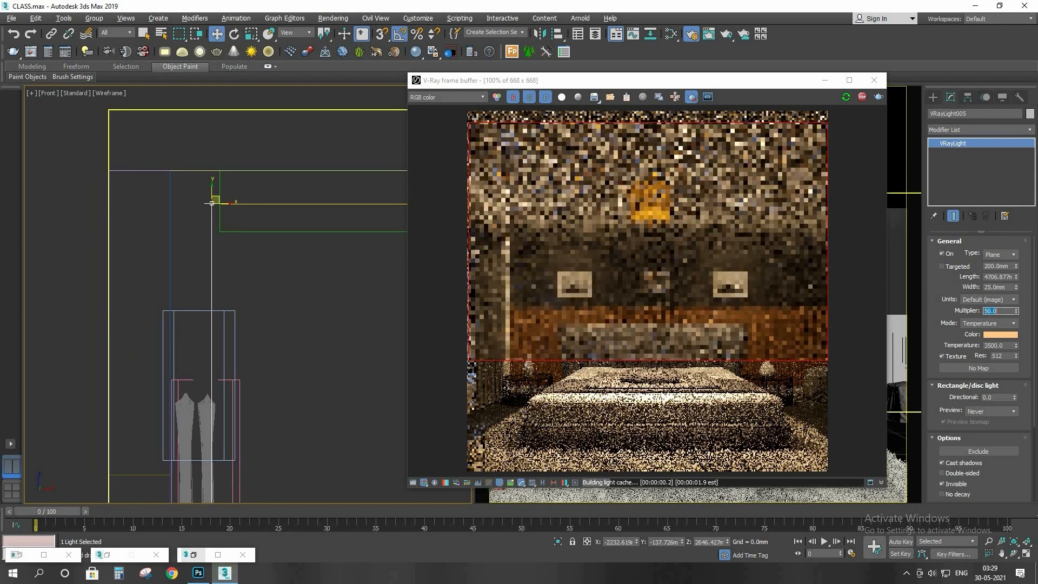
double_click(998, 397)
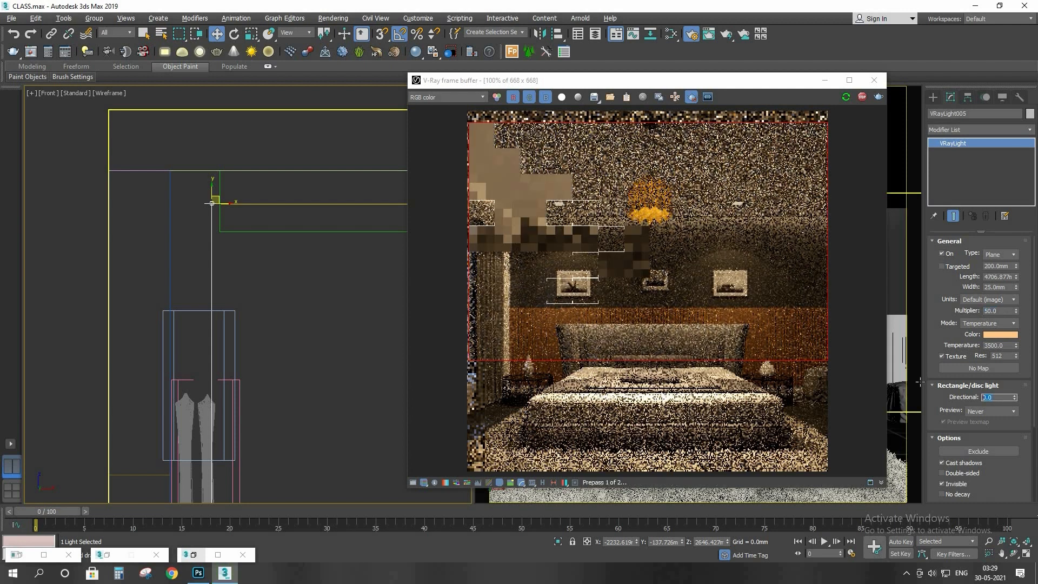
text(0.65)
key(Return)
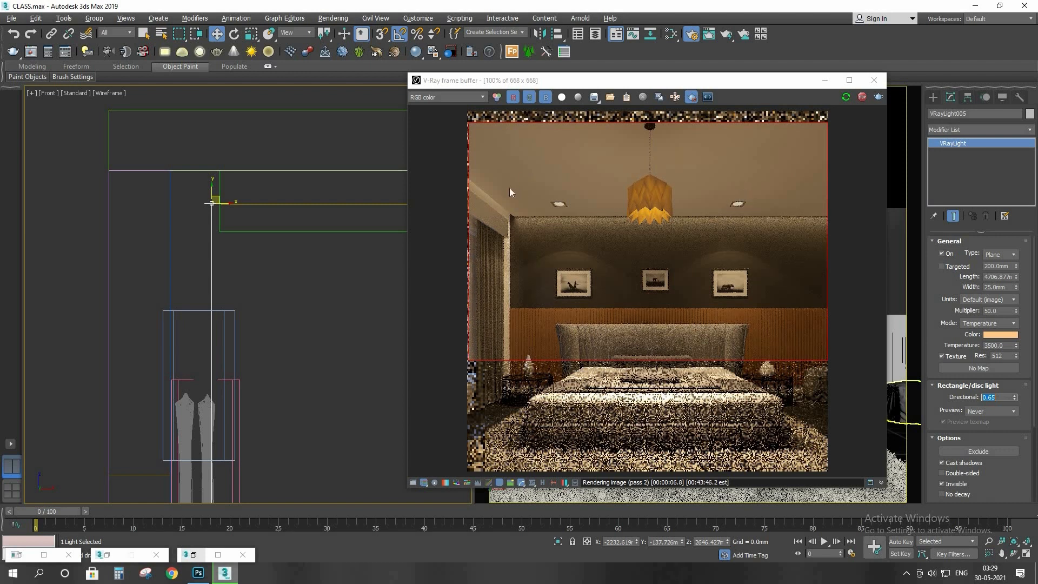
Step: Shift the side strip light about 9 mm away from the false ceiling's edge and raise it about 31 mm in the front view
scroll(215, 229, up, 2)
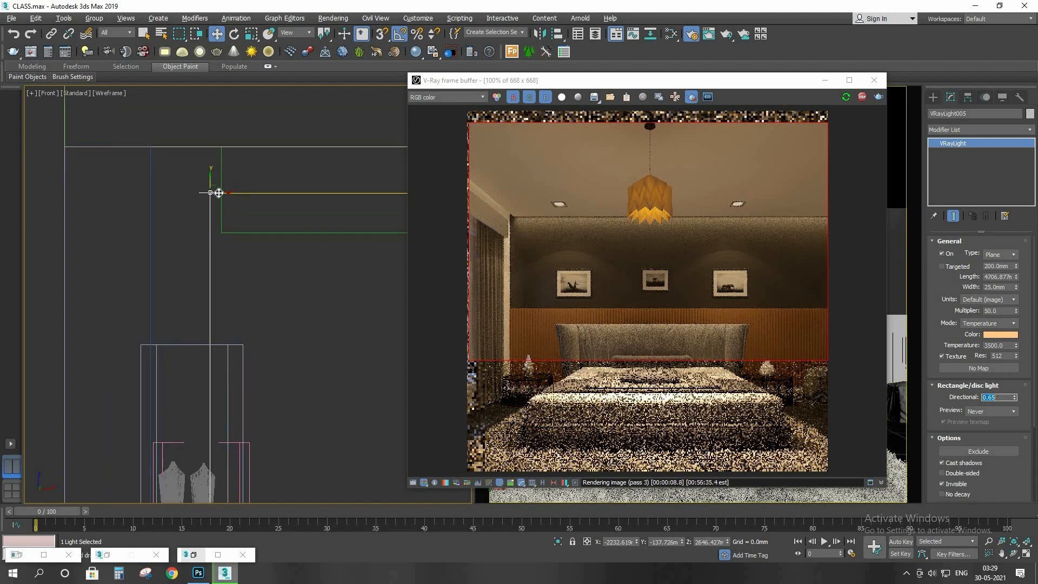
drag(215, 194, 202, 192)
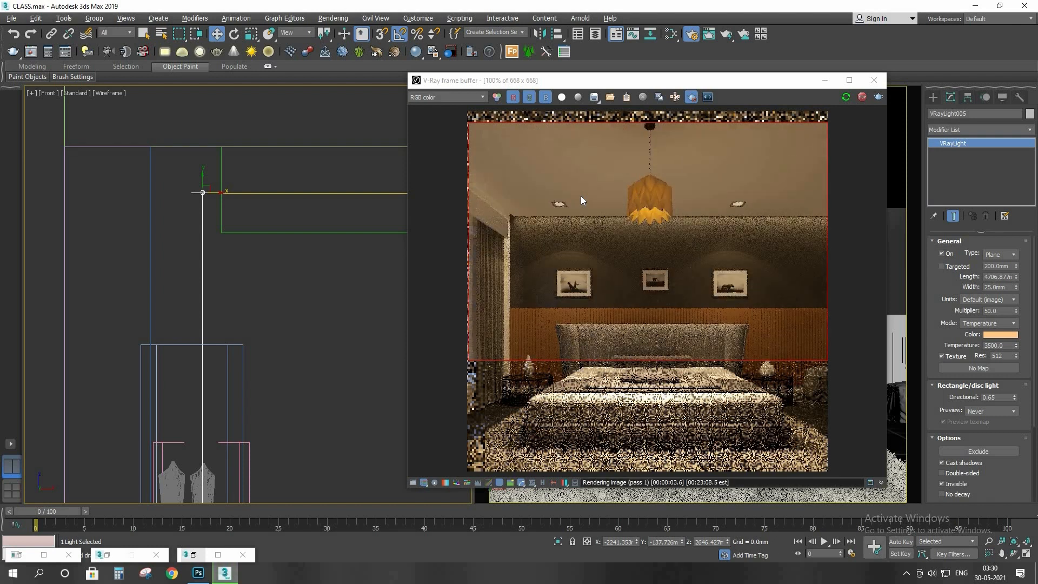
scroll(206, 186, up, 2)
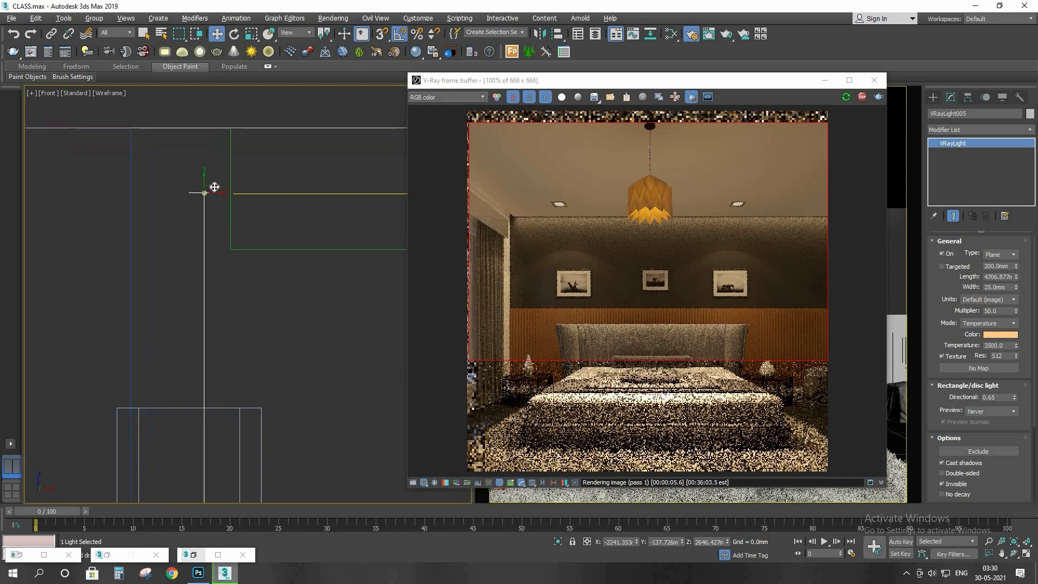
drag(204, 183, 204, 146)
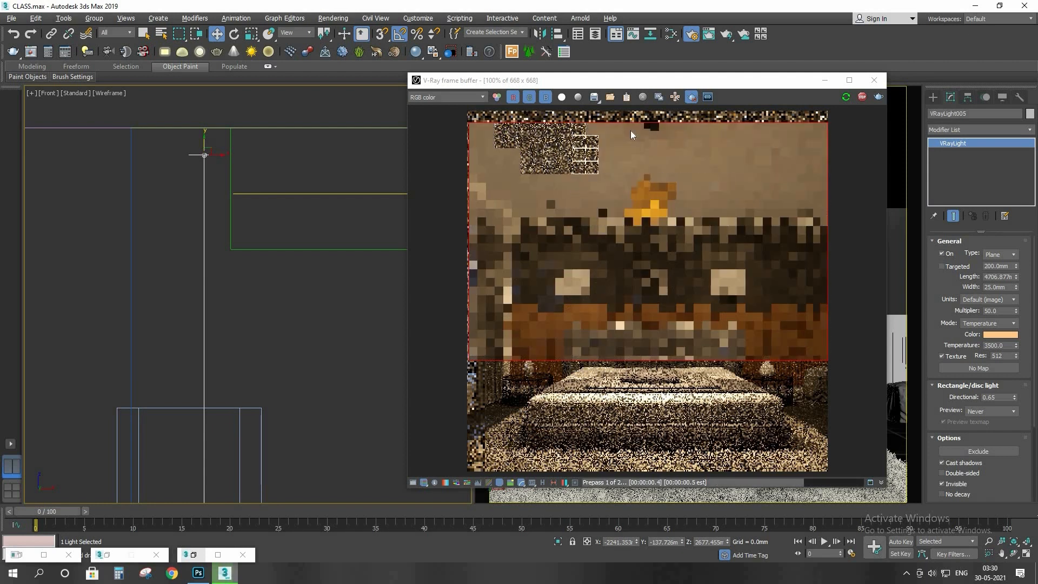
Step: Limit the render region to the curtain side of the room and try a directional value of 0 on the side strip light
drag(574, 264, 469, 152)
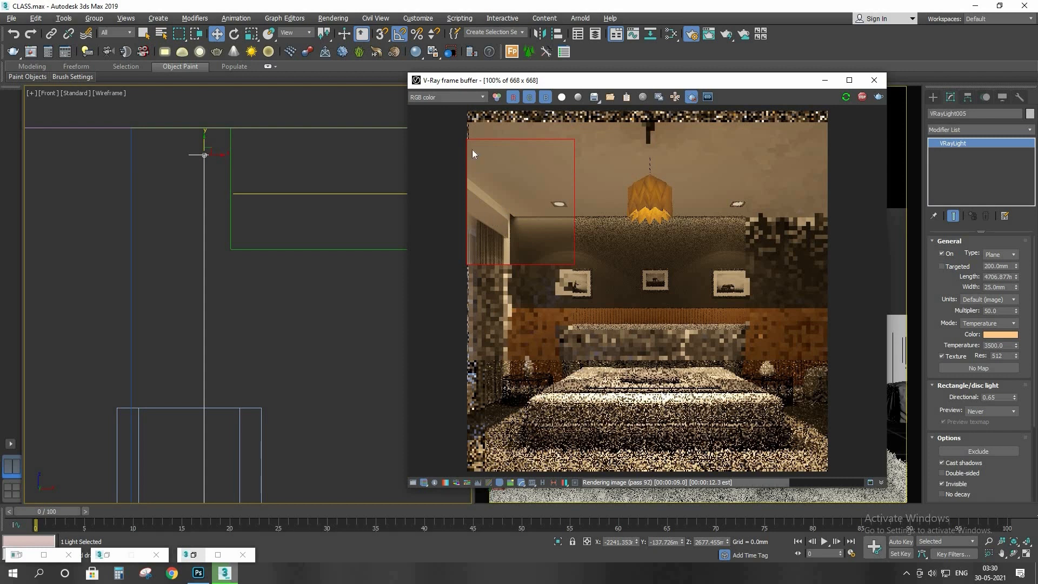
drag(468, 148, 560, 435)
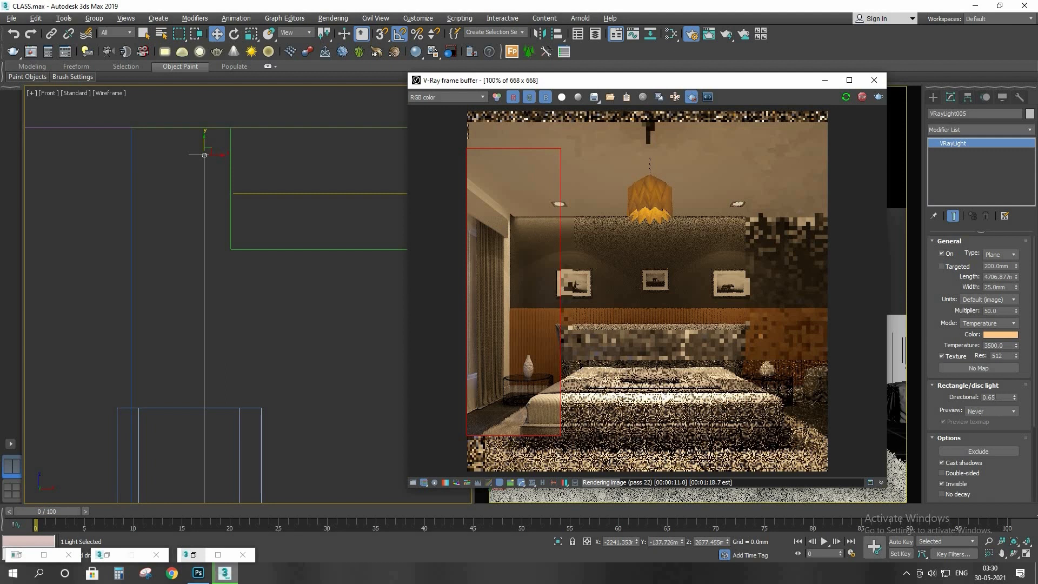
drag(996, 397, 934, 392)
text(0)
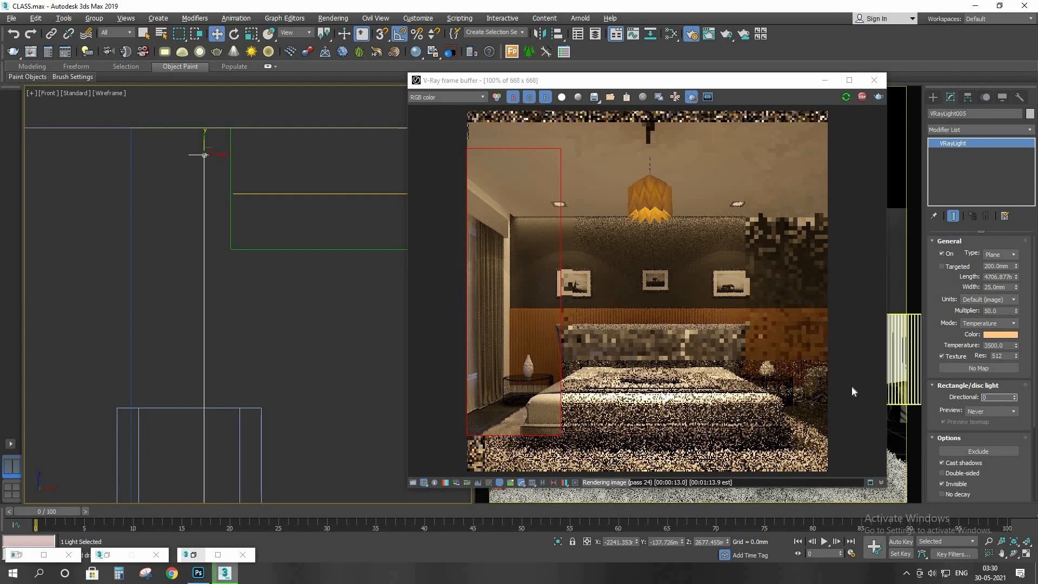
key(Return)
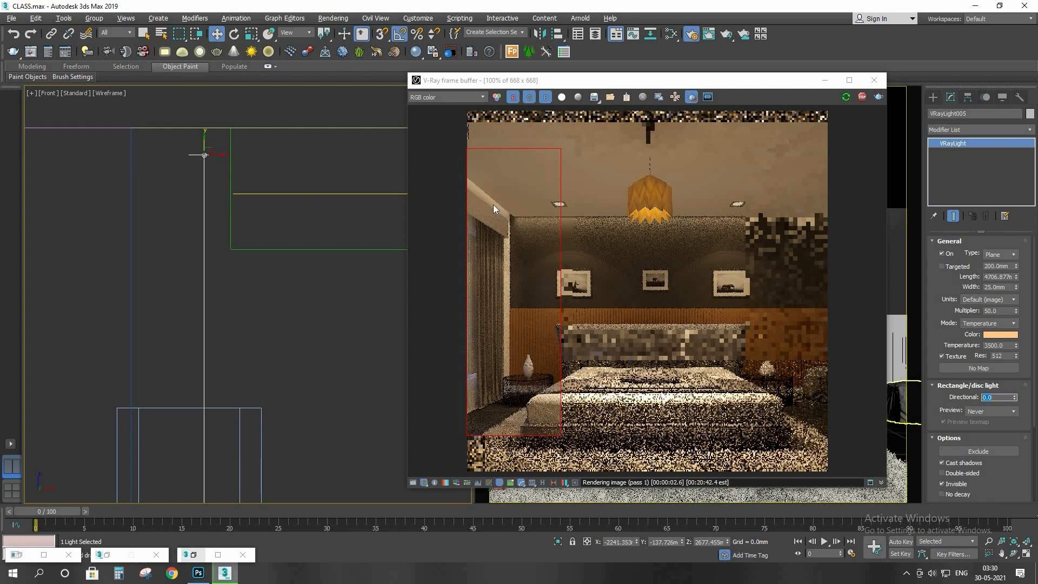
scroll(645, 221, up, 4)
scroll(576, 223, down, 4)
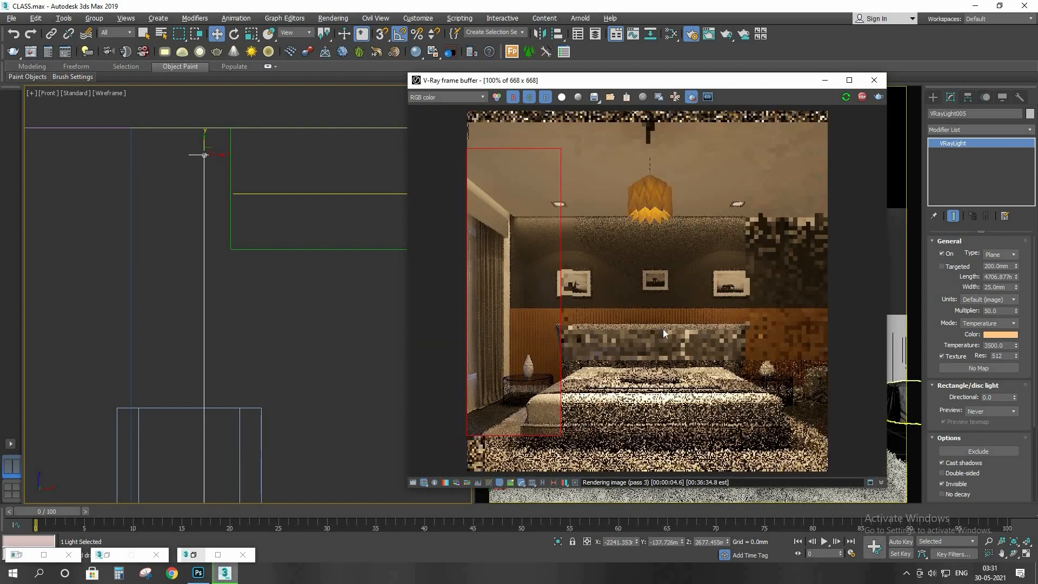
Step: Return the side strip light's directional value to 0.65 and clear the render region so the full view renders
drag(996, 398, 934, 392)
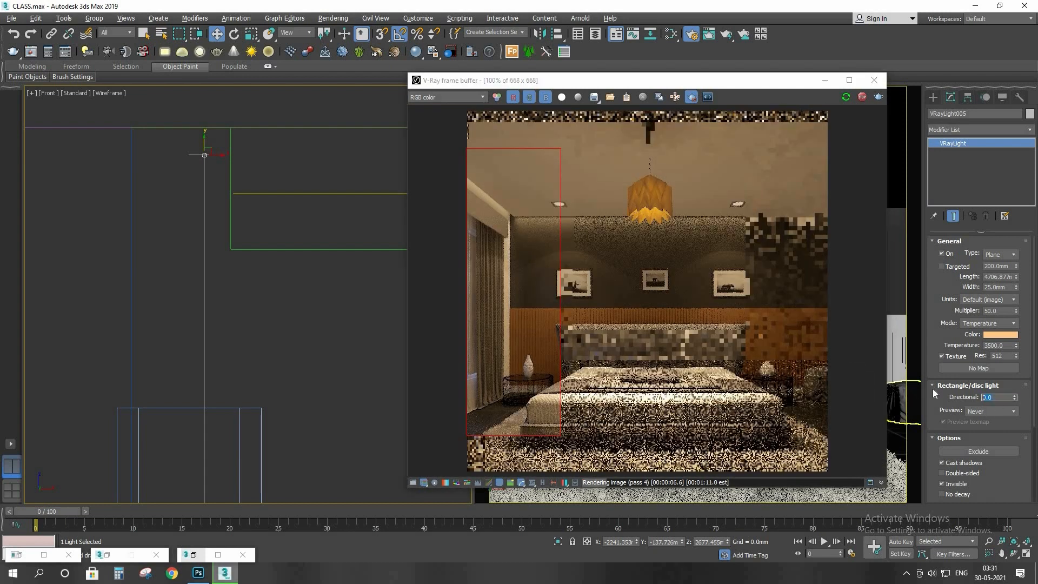
text(0.65)
key(Return)
drag(737, 72, 698, 54)
click(654, 174)
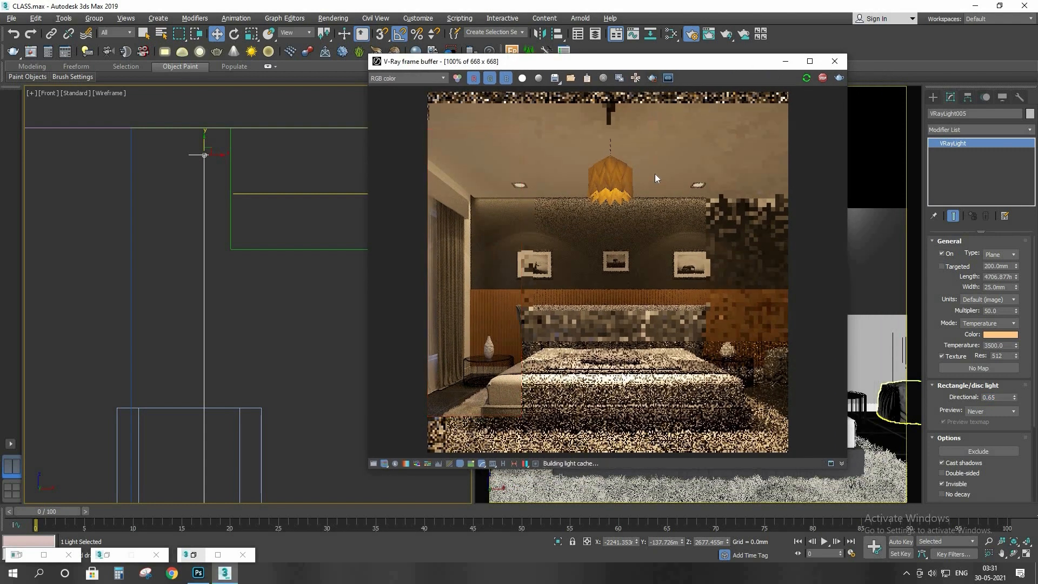
click(653, 77)
Step: Move the frame buffer off the camera view, select the pendant lamp's disc light and set its multiplier to 600
drag(611, 61, 644, 103)
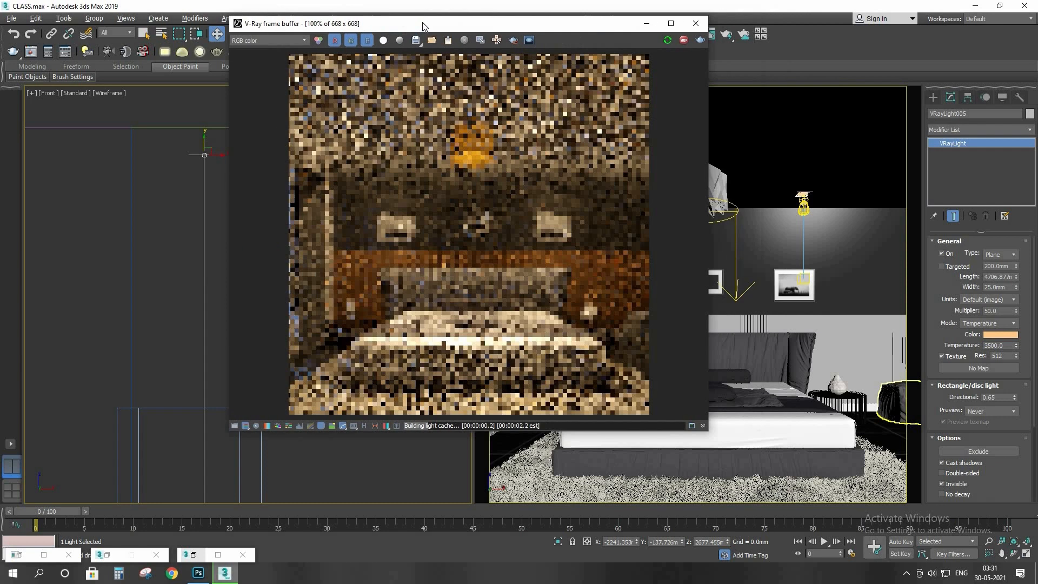
drag(423, 26, 377, 28)
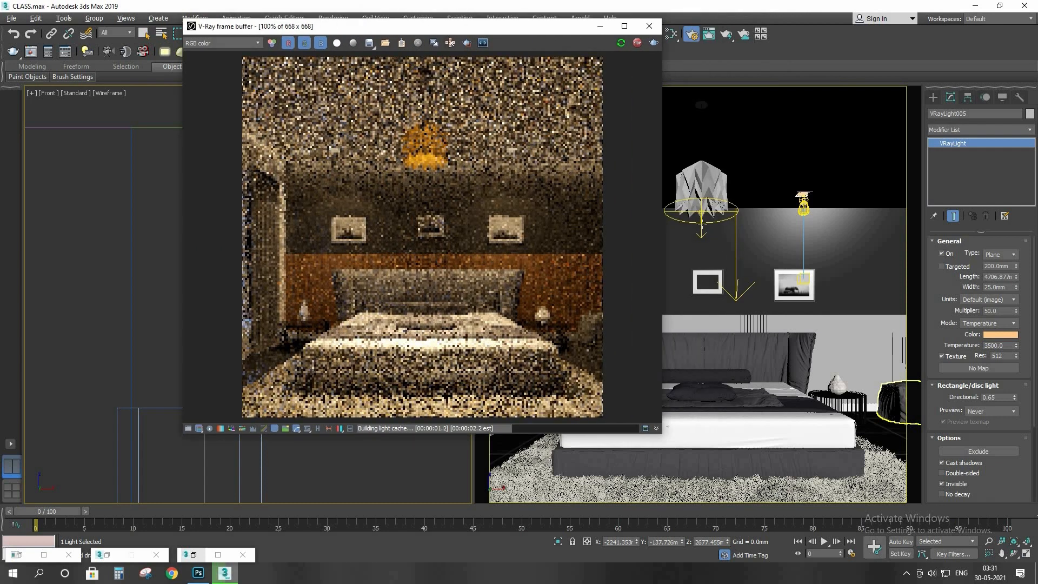
click(711, 241)
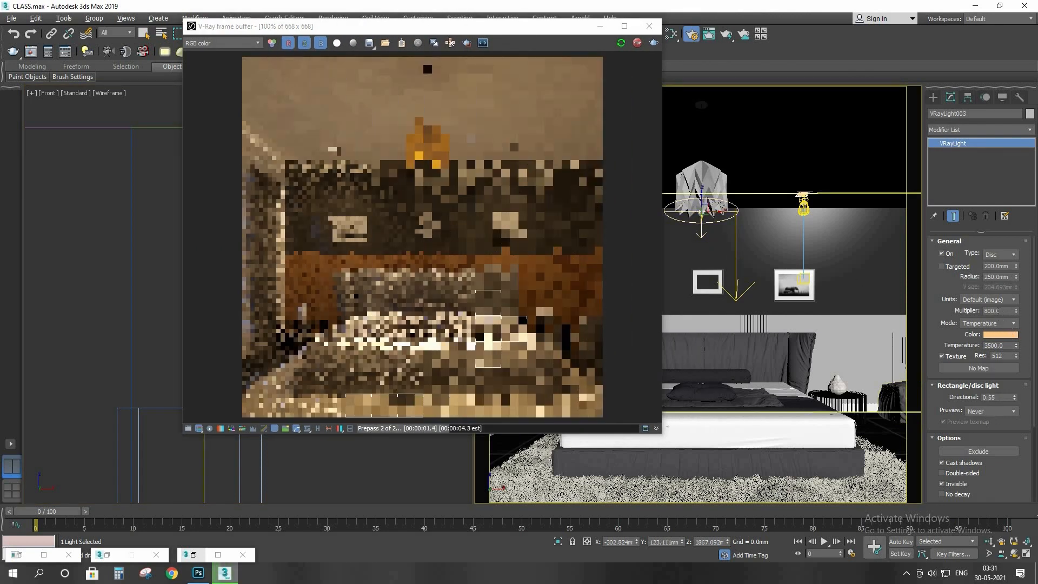
drag(1004, 311, 969, 307)
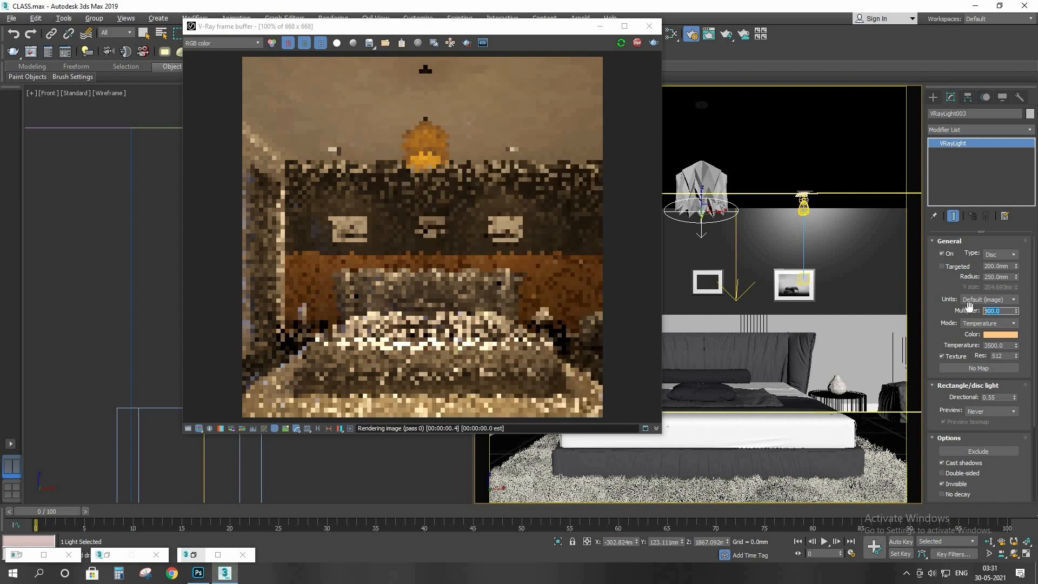
text(600)
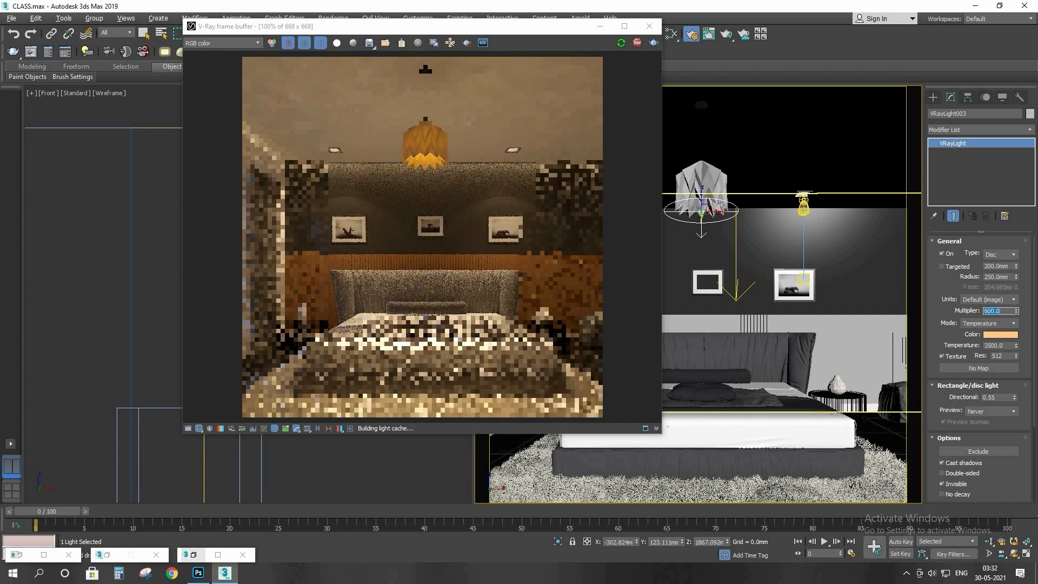
key(Return)
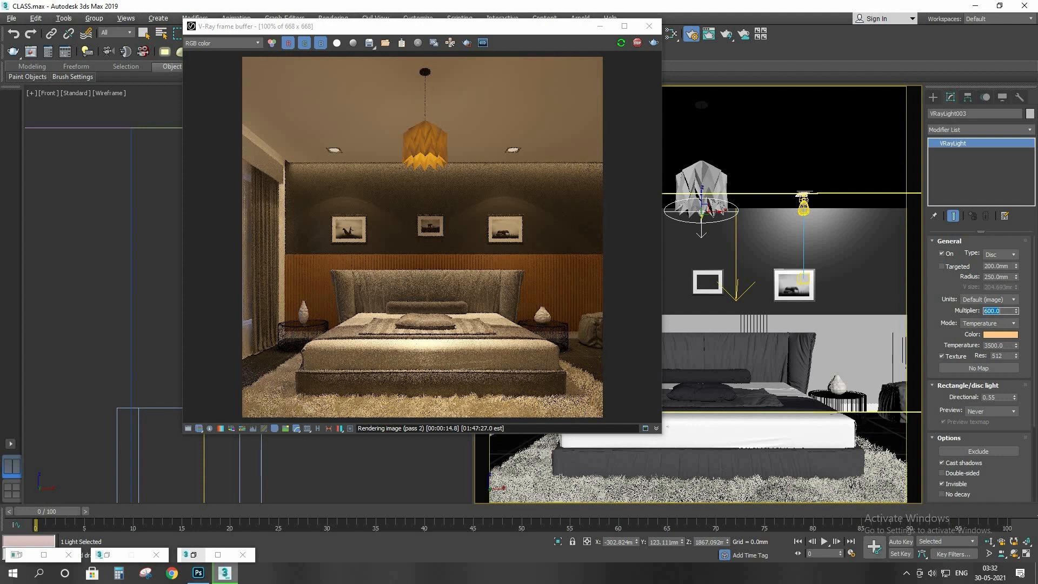
Step: Try multipliers of 50 and 100 on the pendant lamp's disc light, and settle on 500
text(0)
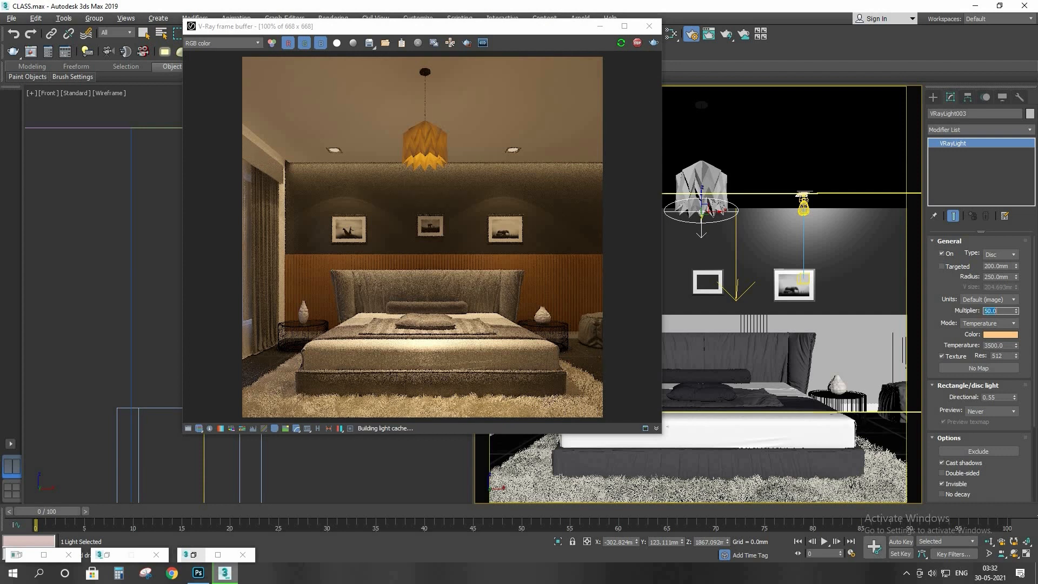
key(Return)
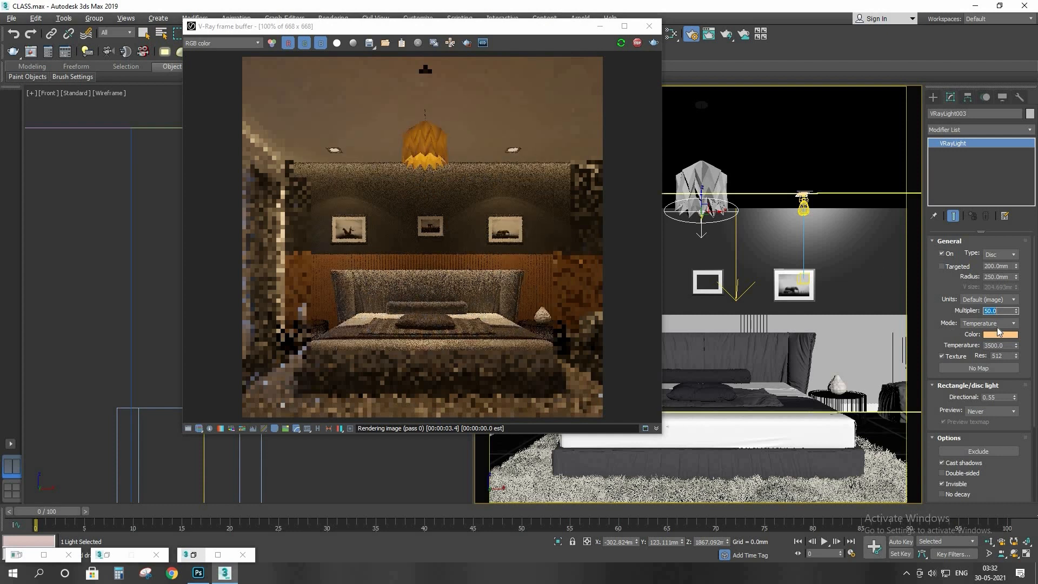
text(1)
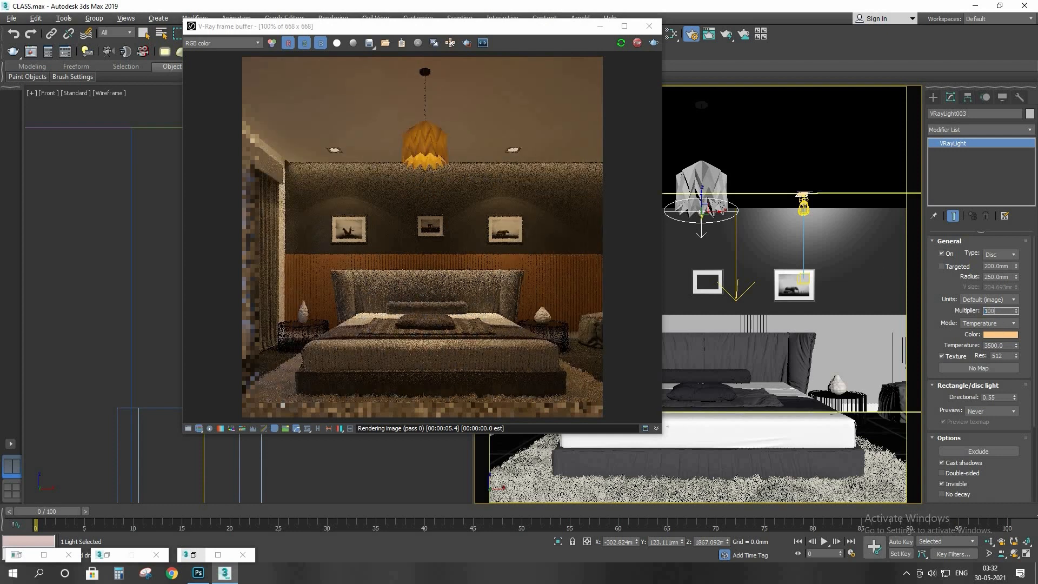
text(00)
key(Return)
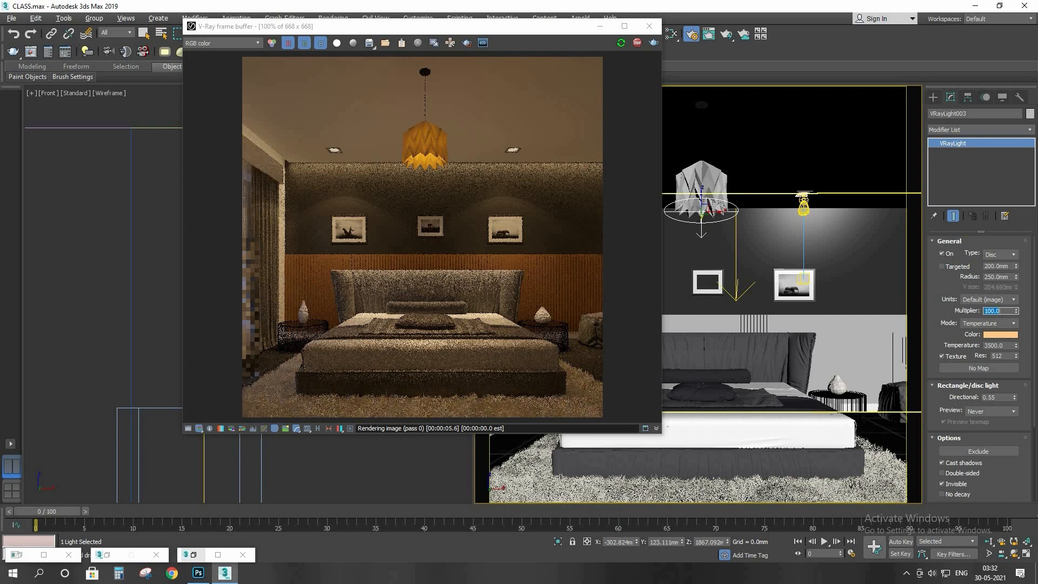
text(00)
key(Return)
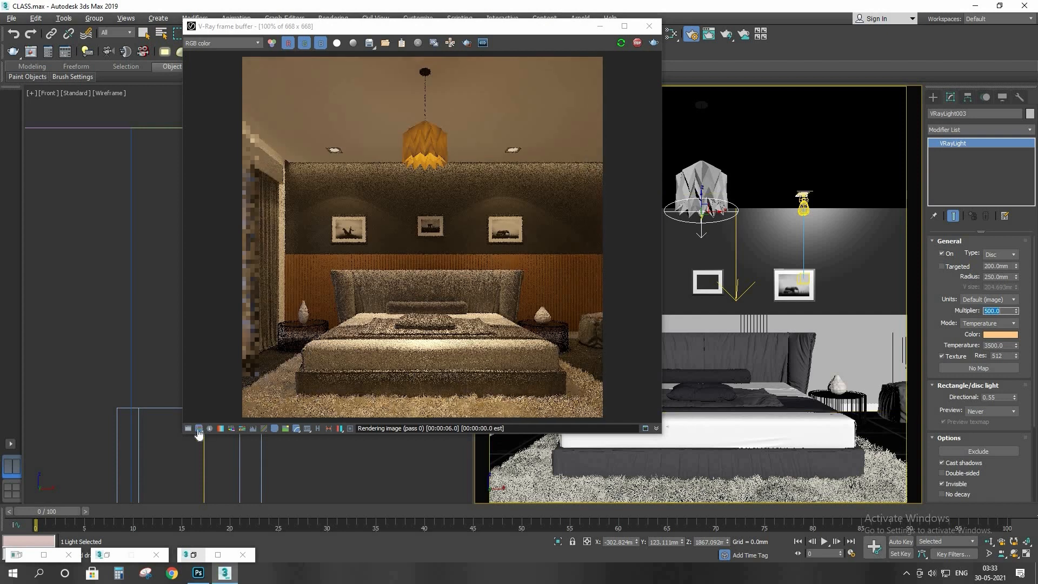
Step: Show the frame buffer's colour corrections and compare highlight burn values of 1.00, 0.21, 0.72 and 0.00
click(188, 429)
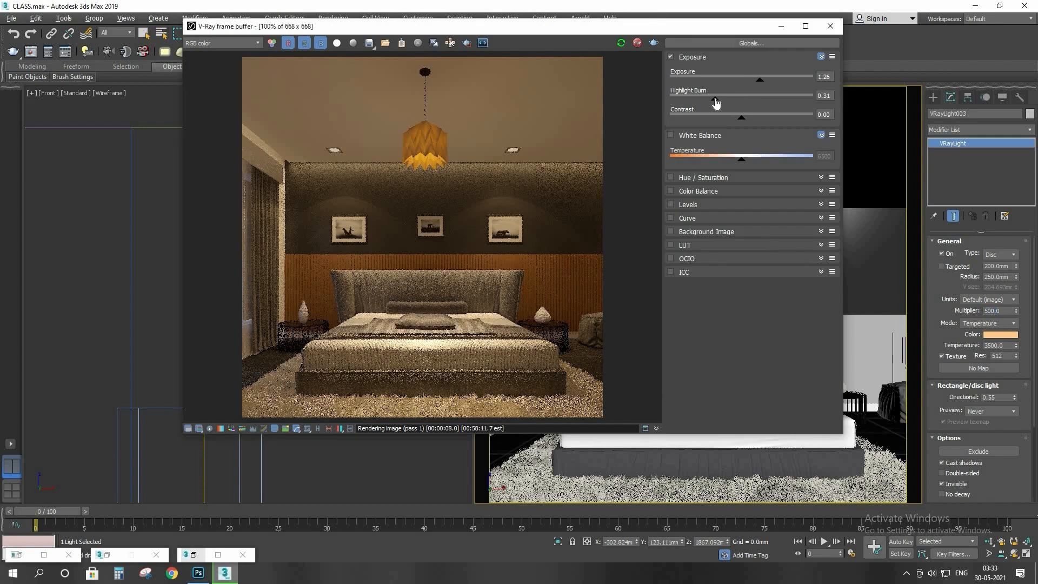
drag(716, 102, 718, 101)
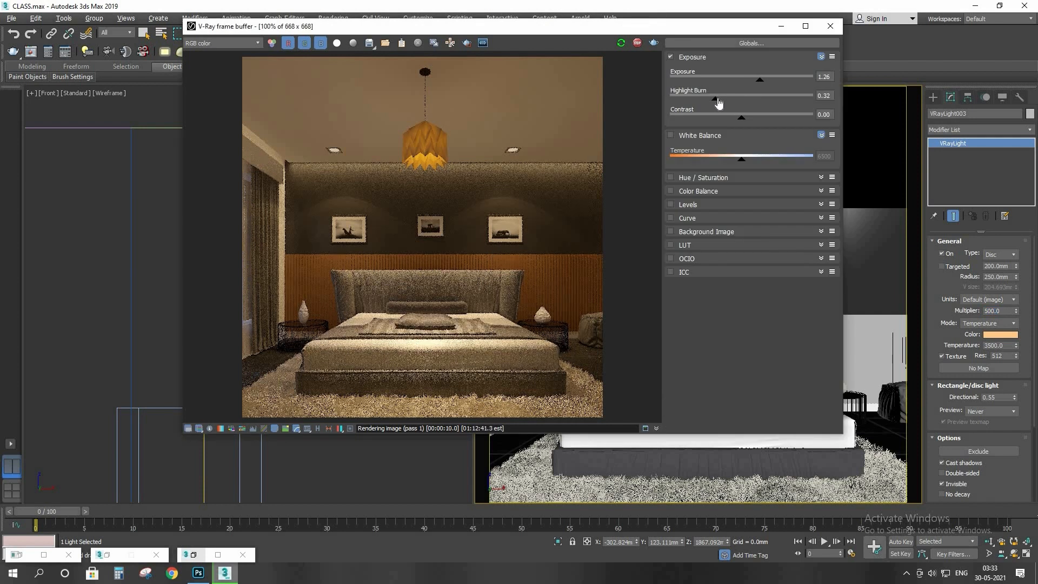
drag(860, 101, 859, 102)
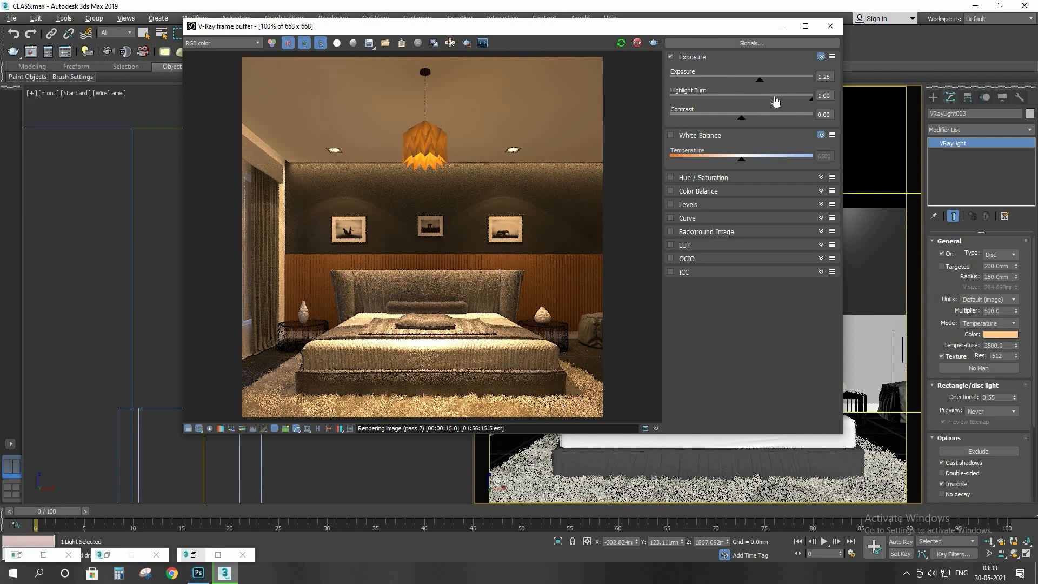
mouse_move(776, 97)
mouse_down()
mouse_move(680, 96)
mouse_move(807, 98)
mouse_up()
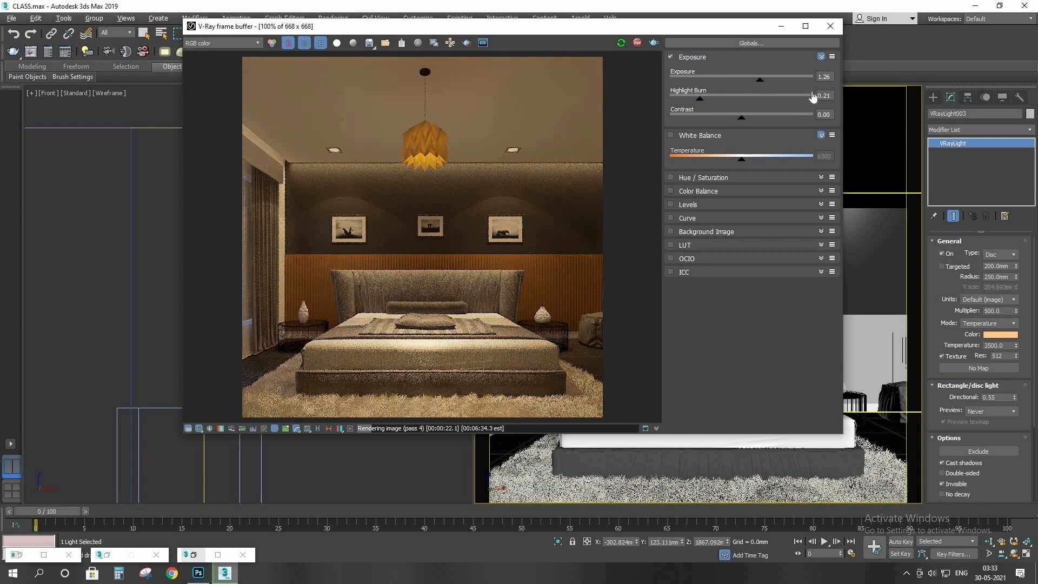
mouse_move(698, 96)
mouse_down()
mouse_move(795, 98)
mouse_move(655, 97)
mouse_move(774, 99)
mouse_up()
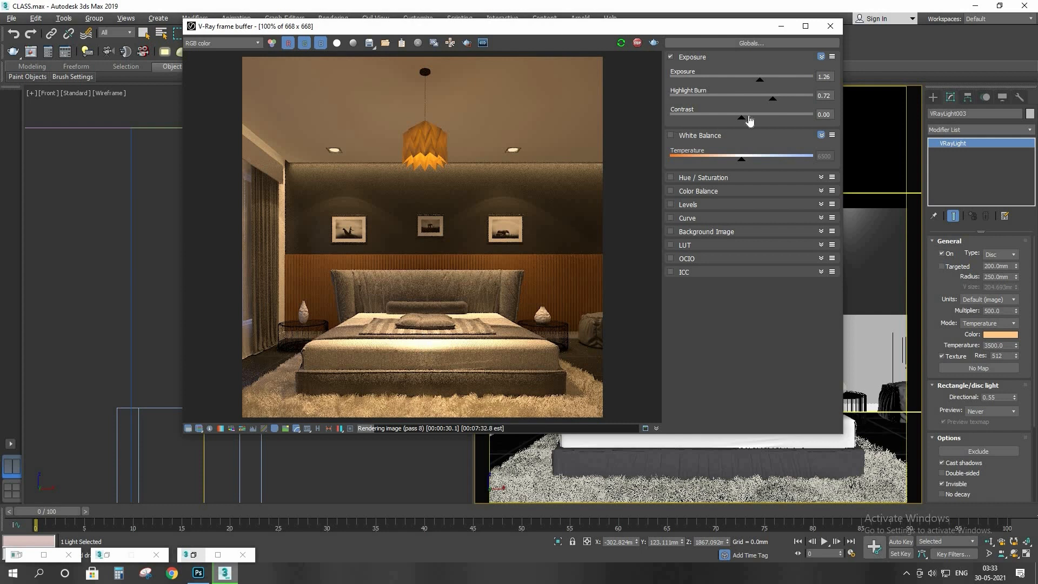
drag(774, 100, 673, 100)
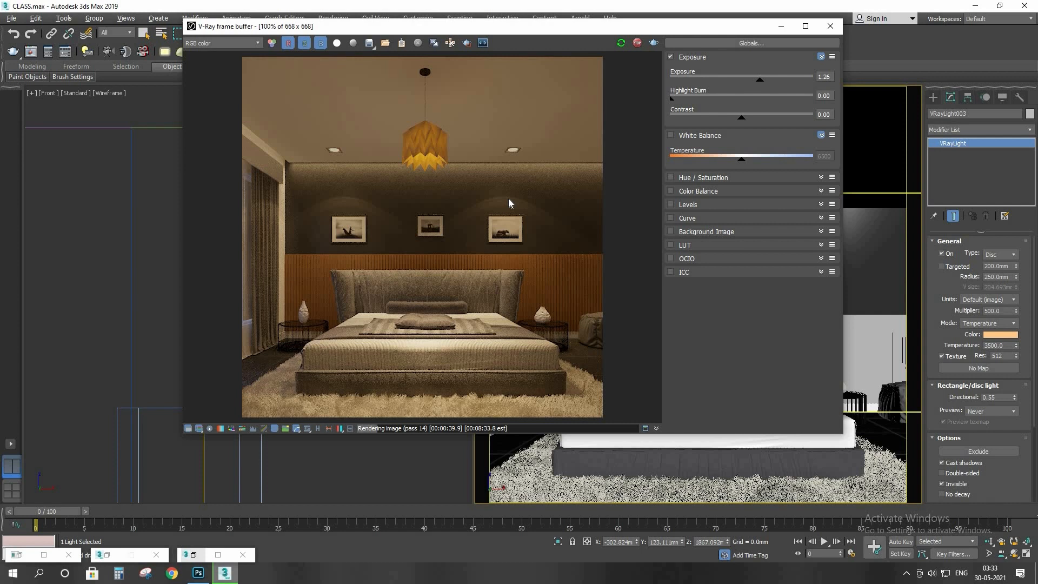
Step: Try a highlight burn of about 0.61 on the render, and set it back to 0
drag(670, 103, 688, 107)
drag(689, 98, 747, 99)
key(Tab)
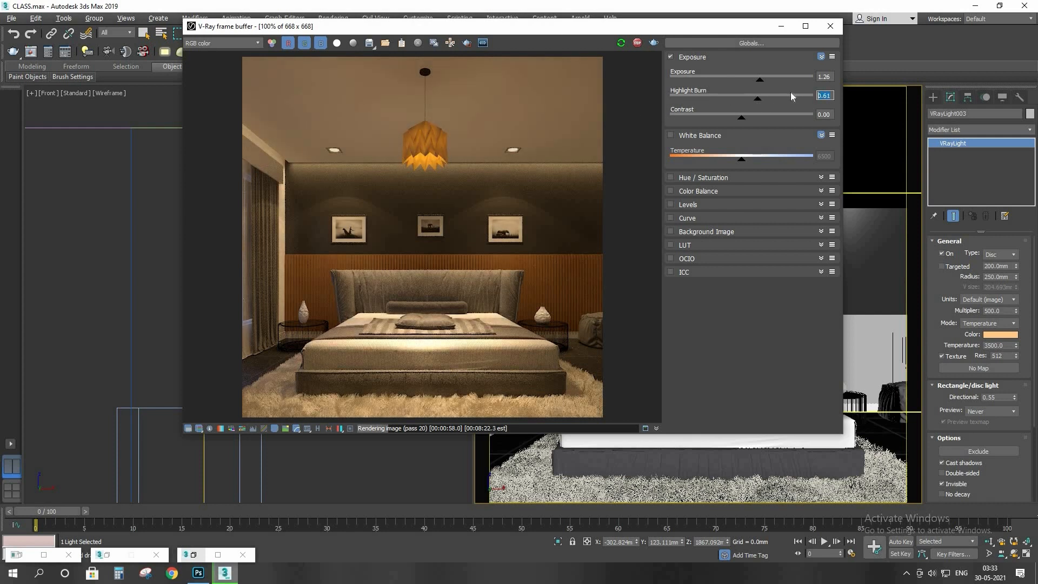
text(0)
key(Return)
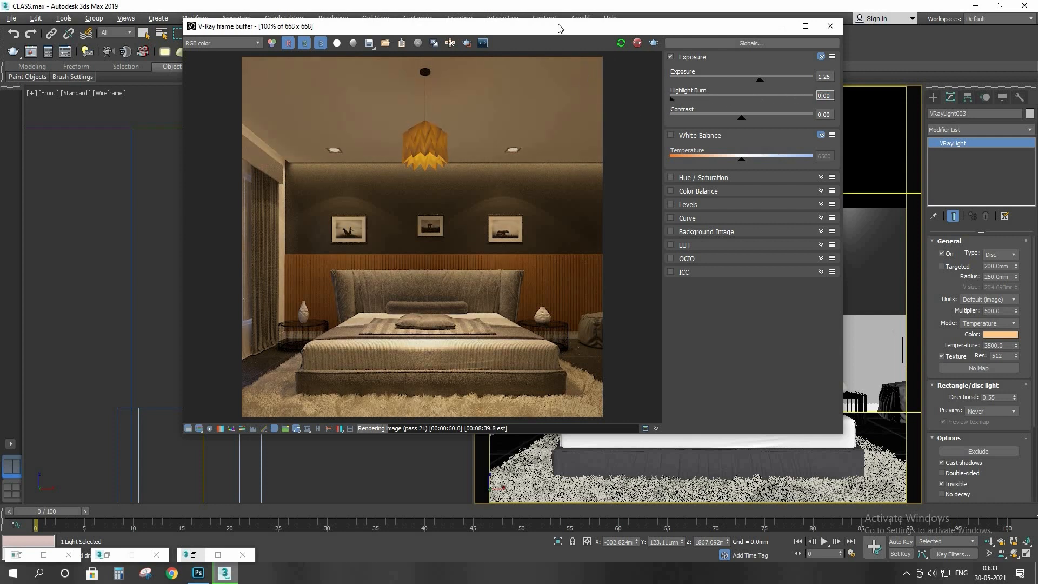
Step: Set the multiplier of the pendant lamp's disc light to 100, with the frame buffer moved clear of the light's parameters
drag(560, 28, 345, 40)
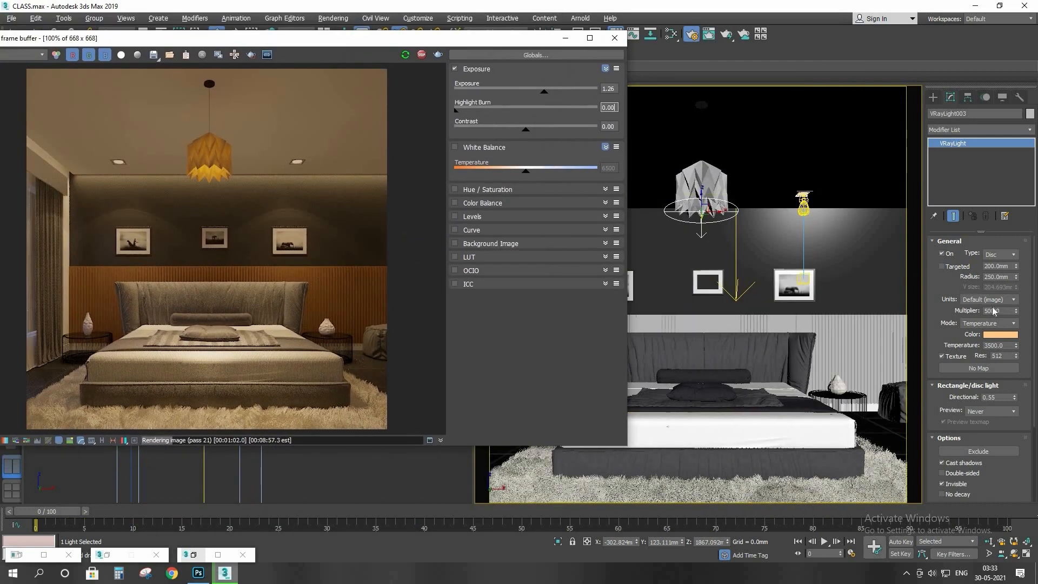
double_click(995, 311)
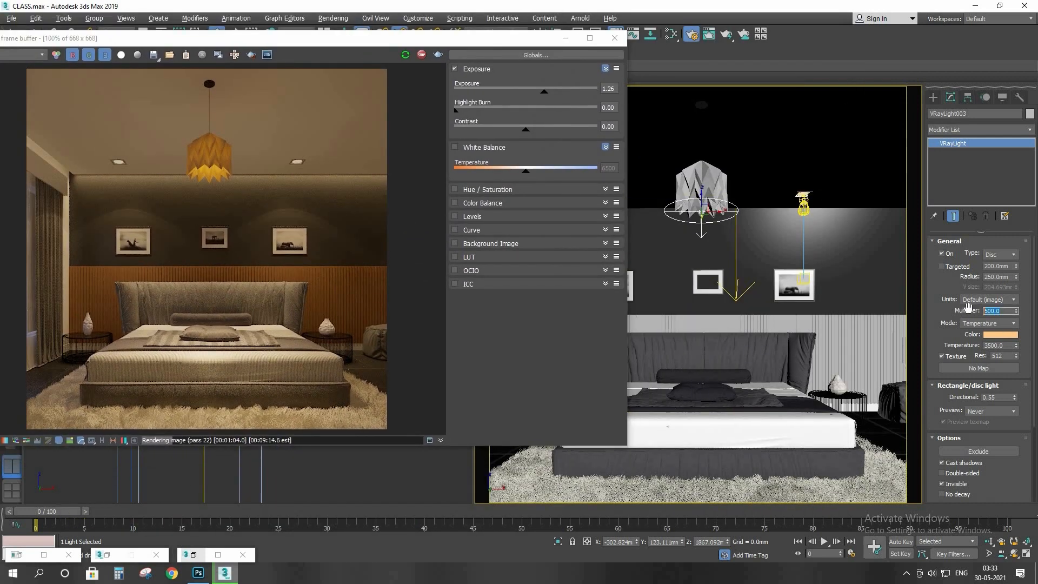
text(100)
key(Return)
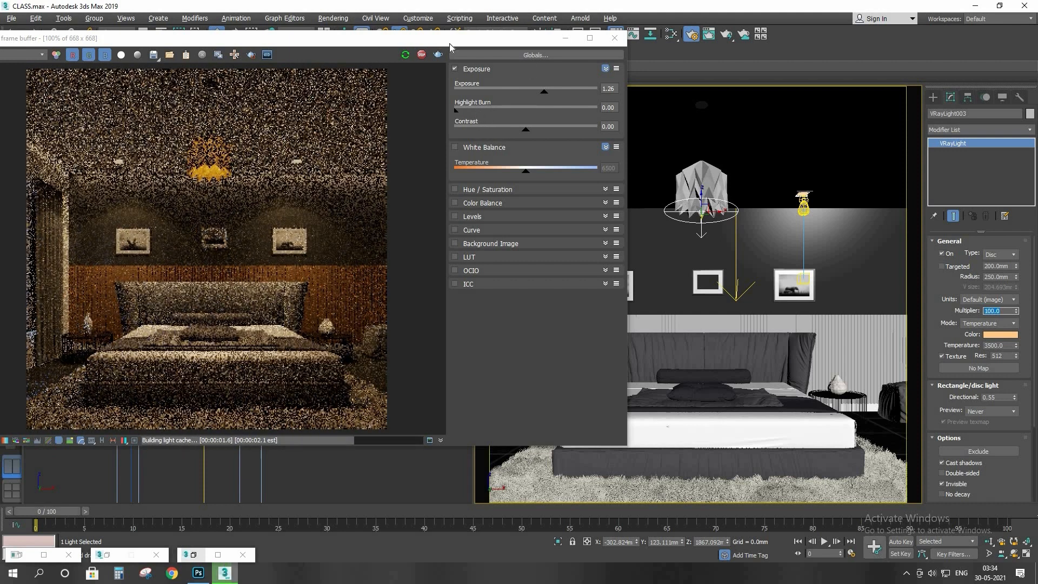
Step: Try a highlight burn of 1.00 on the render, and reduce it to 0.71
drag(450, 43, 449, 43)
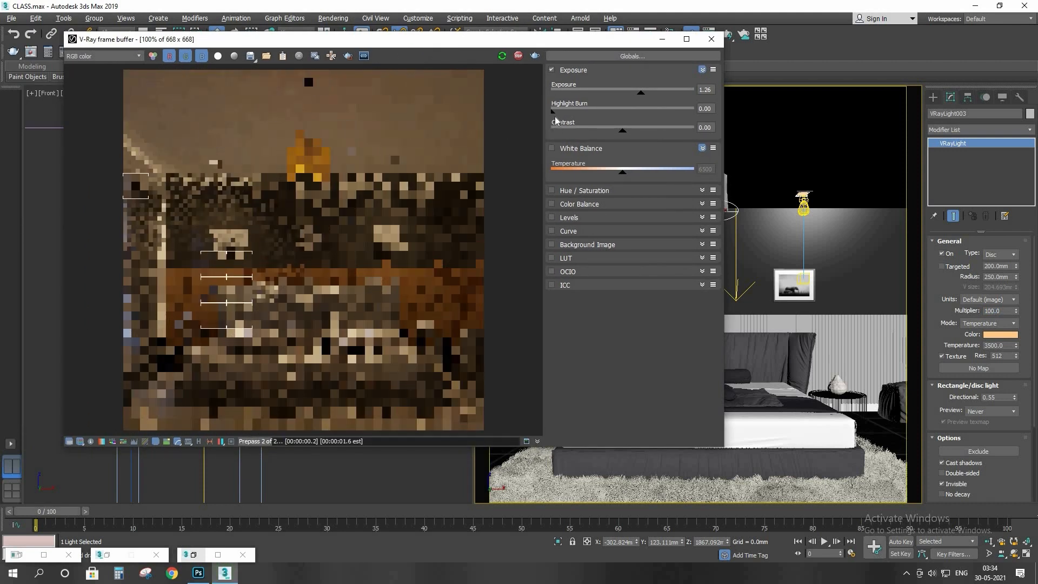
drag(554, 111, 694, 115)
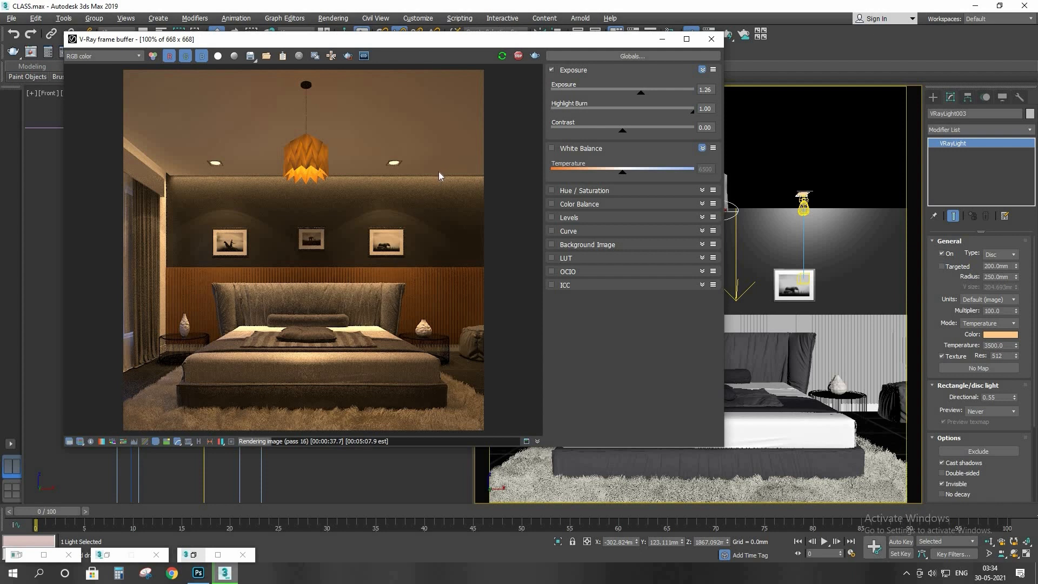
drag(666, 116, 654, 115)
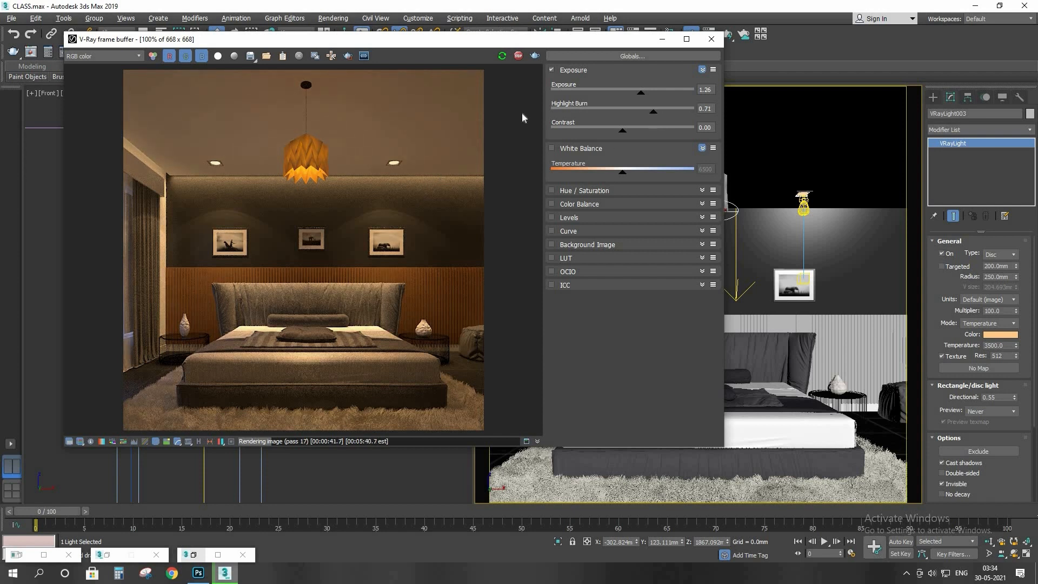
Step: Set the multiplier of the pendant lamp's disc light to 200
drag(410, 38, 321, 54)
click(997, 310)
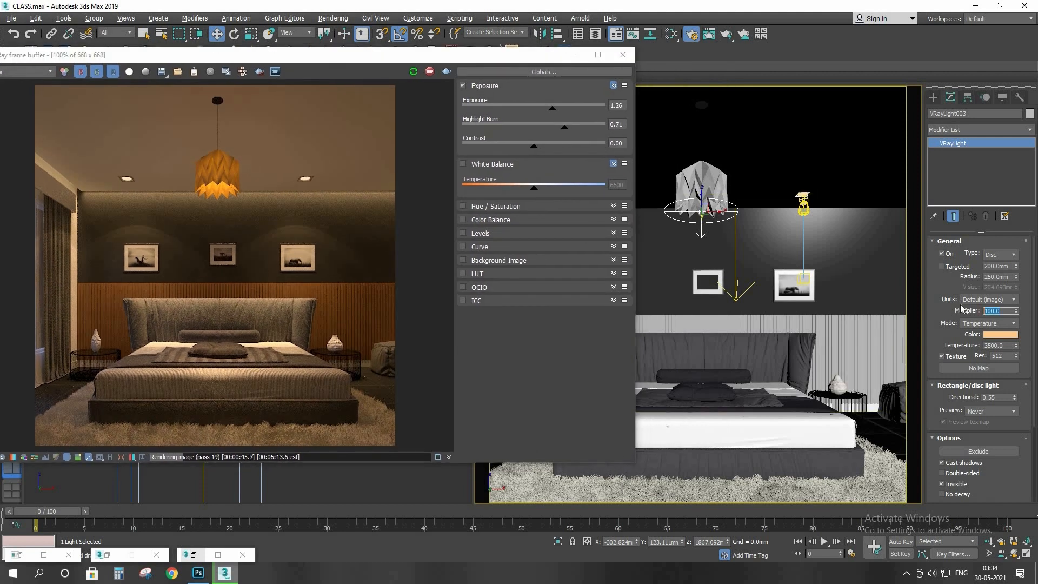
text(200)
key(Return)
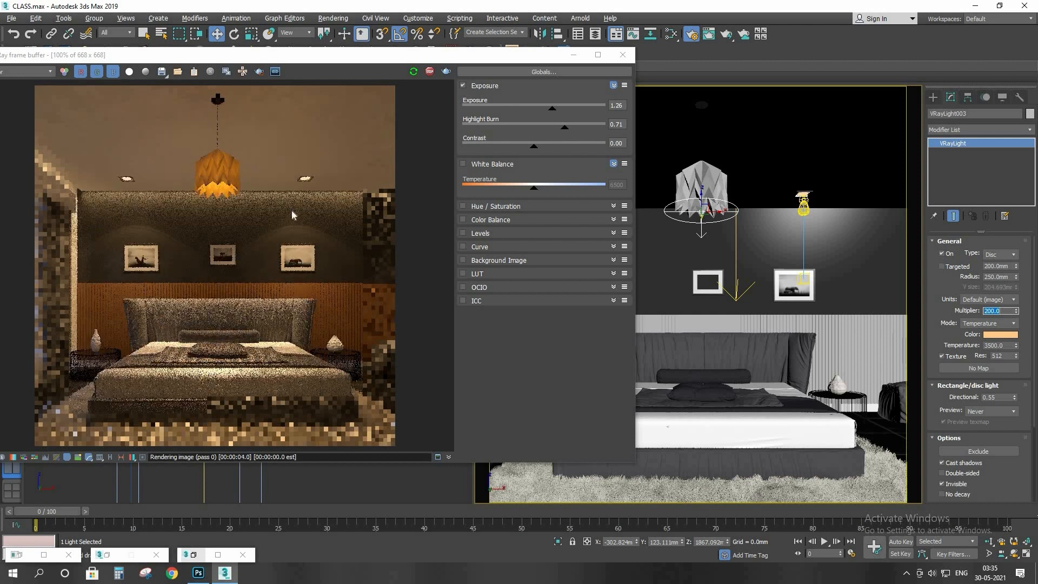
Step: Select the VRayCam001 camera and set its shutter speed to 150
drag(336, 55, 308, 182)
drag(312, 125, 346, 167)
click(504, 96)
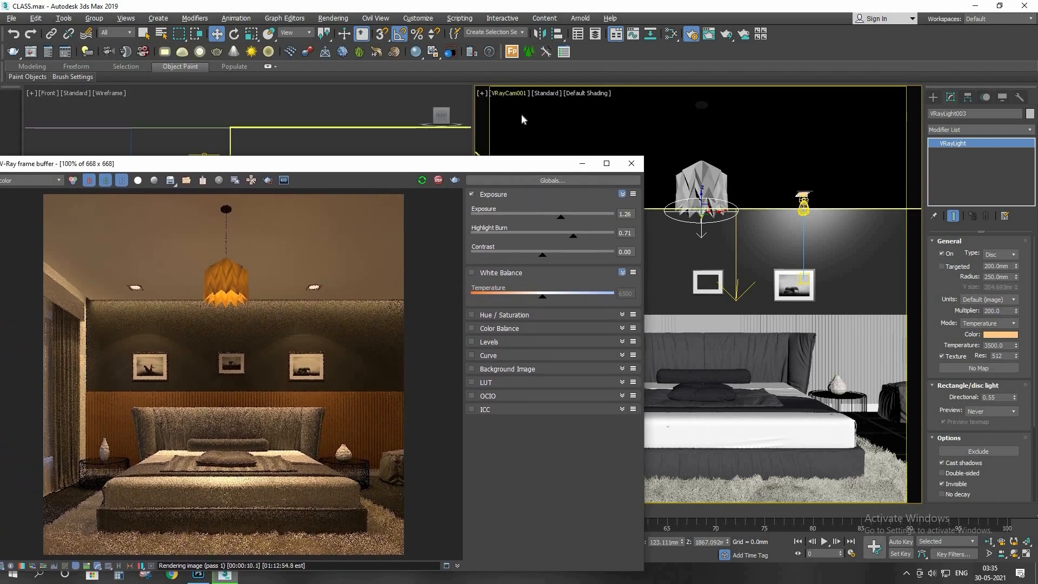
click(543, 297)
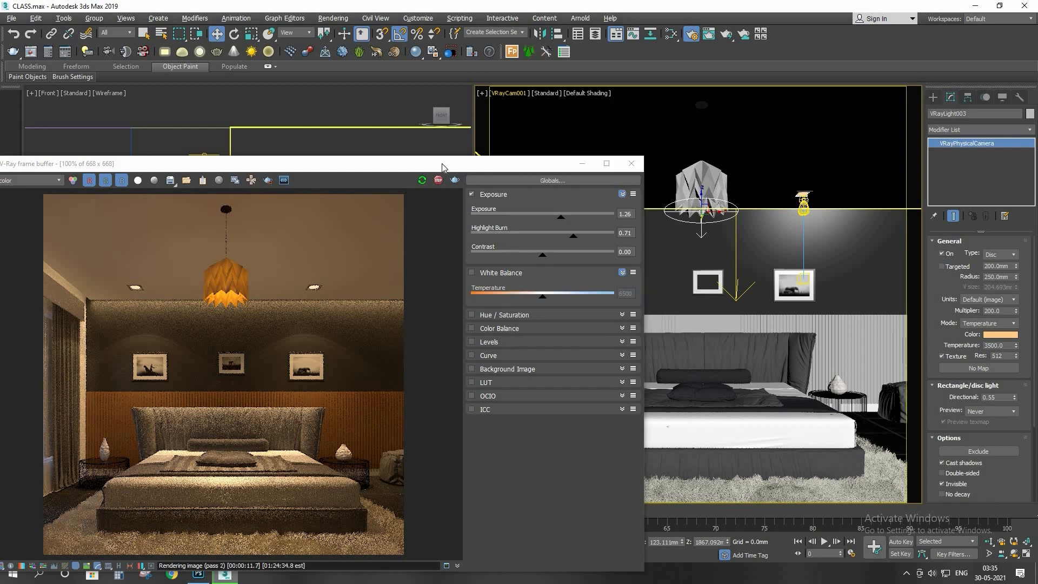
drag(442, 163, 472, 45)
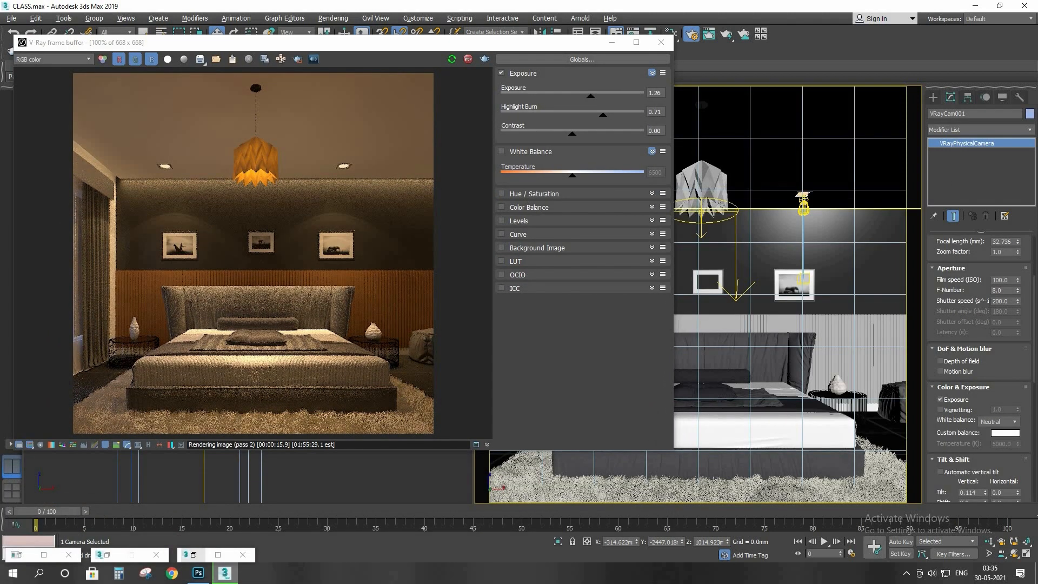
click(989, 301)
text(150)
key(Return)
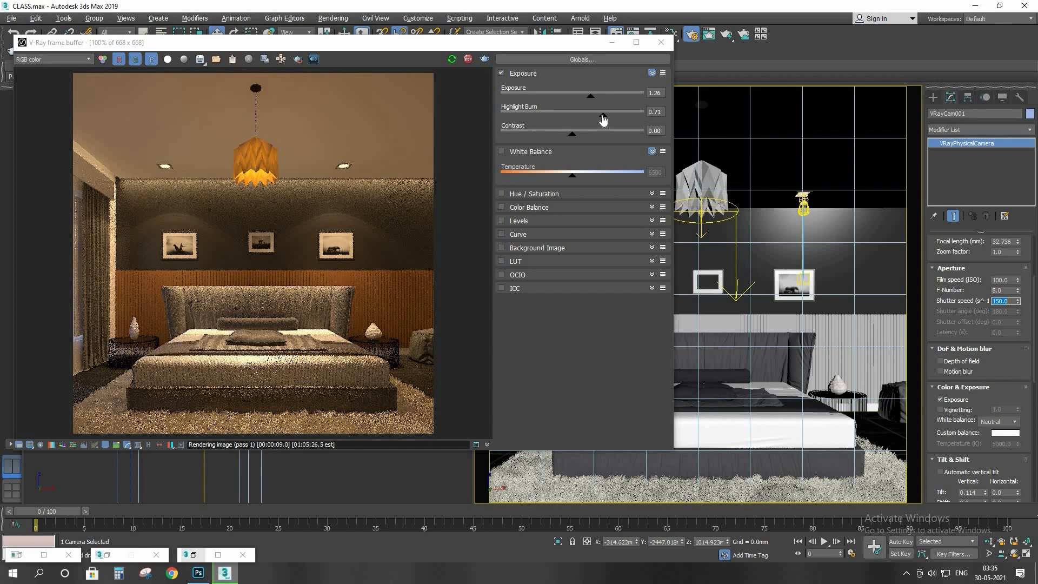
Step: Lower the highlight burn to 0.51 and move the frame buffer to a clearer spot
drag(603, 116, 575, 111)
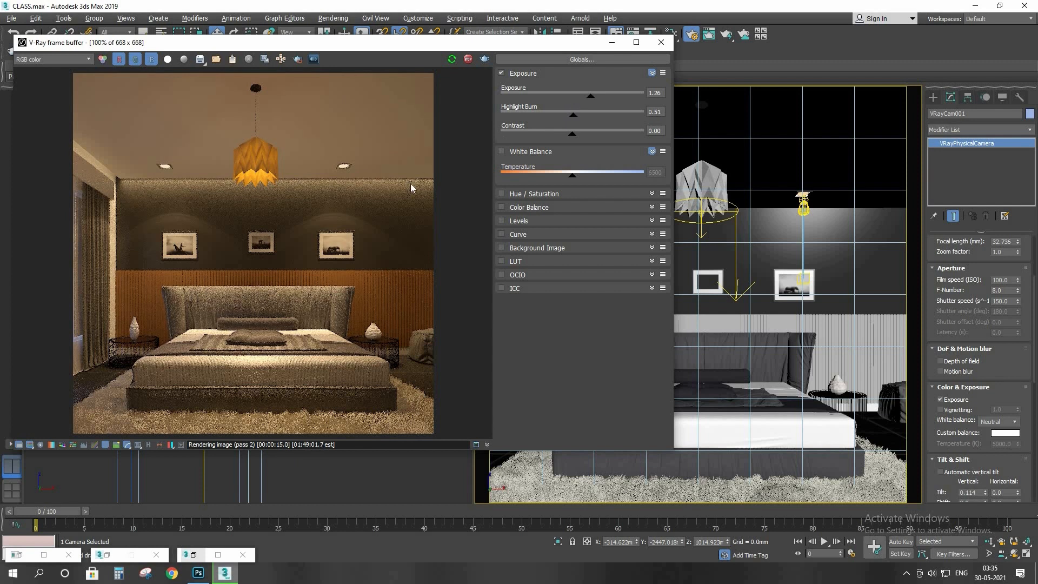
drag(343, 44, 429, 75)
double_click(521, 6)
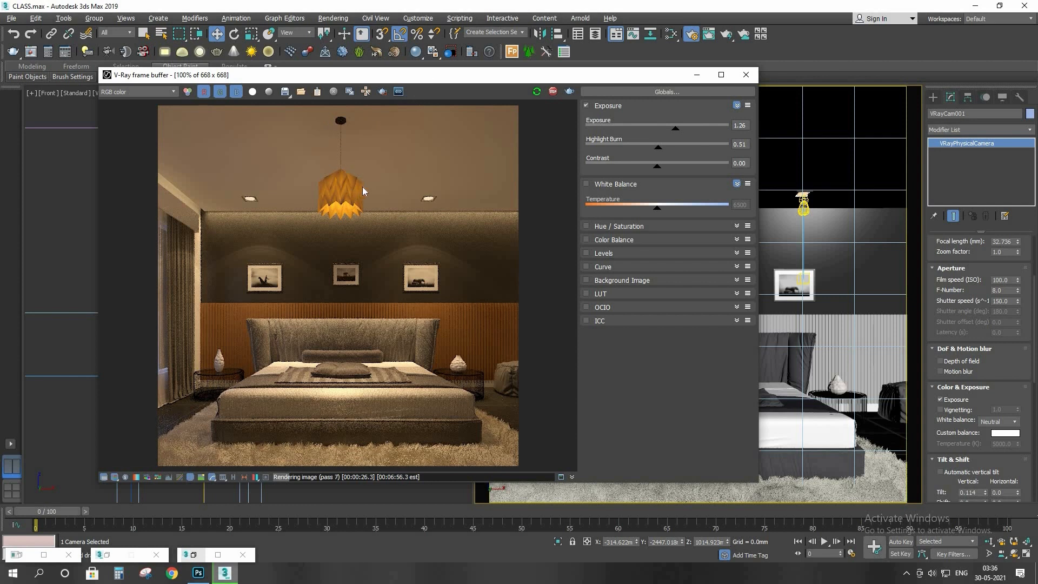
Step: Enable white balance on the render, try a temperature of 3370, and settle on 5747
click(587, 184)
drag(640, 212, 595, 208)
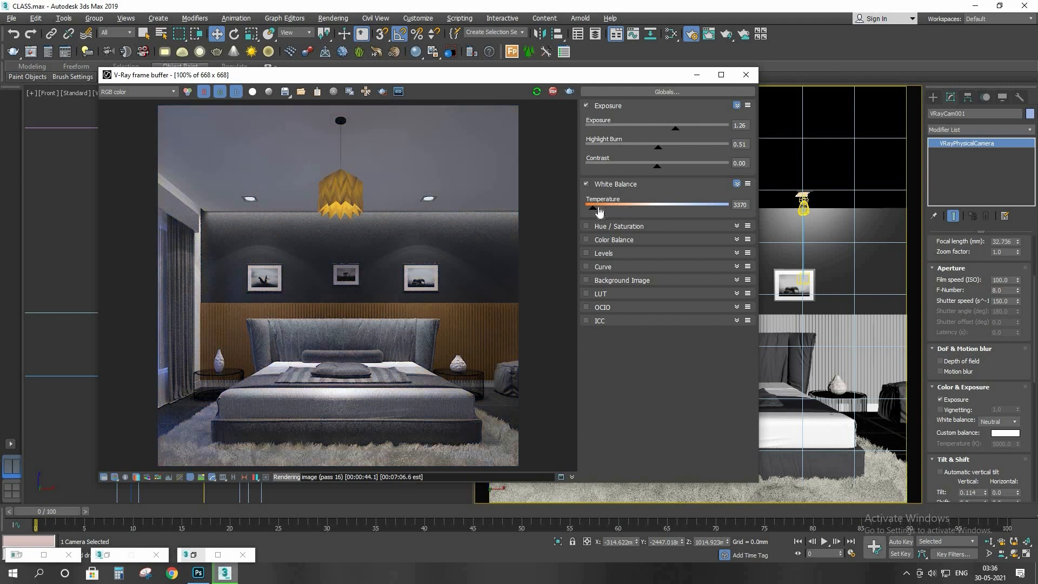
drag(599, 209, 641, 214)
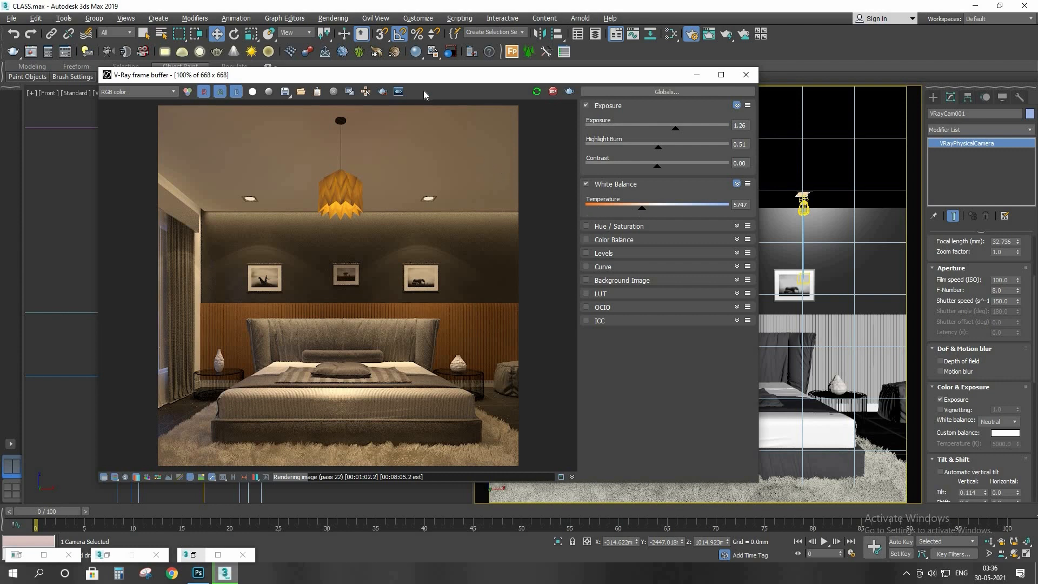
Step: Maximize the frame buffer to render the room at a larger size, stop the render and minimize the frame buffer
drag(432, 76, 521, 0)
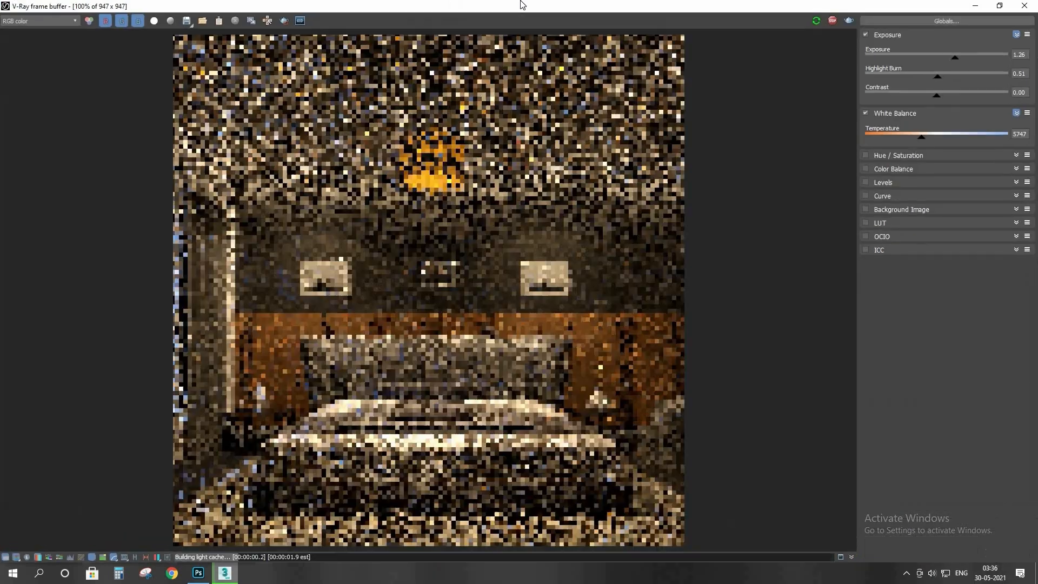
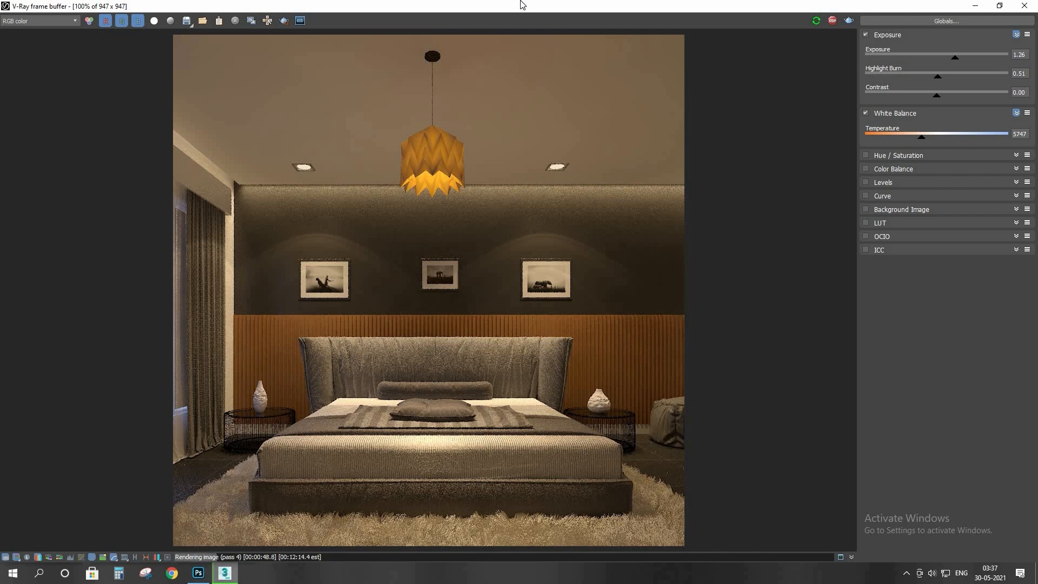
click(833, 20)
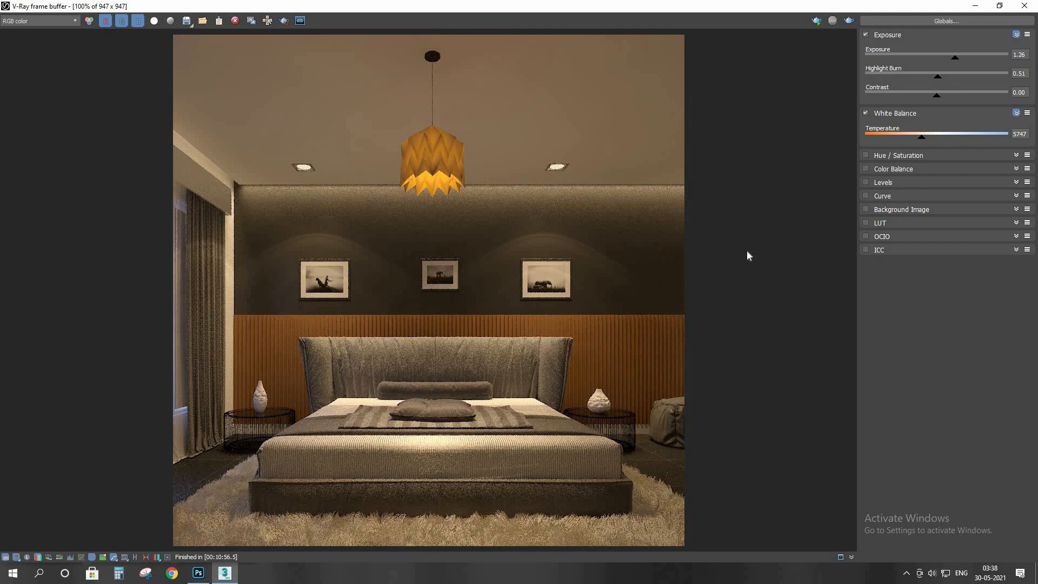
click(976, 6)
Step: Open Render Setup and set the output size to 3000 by 3000 pixels
click(328, 21)
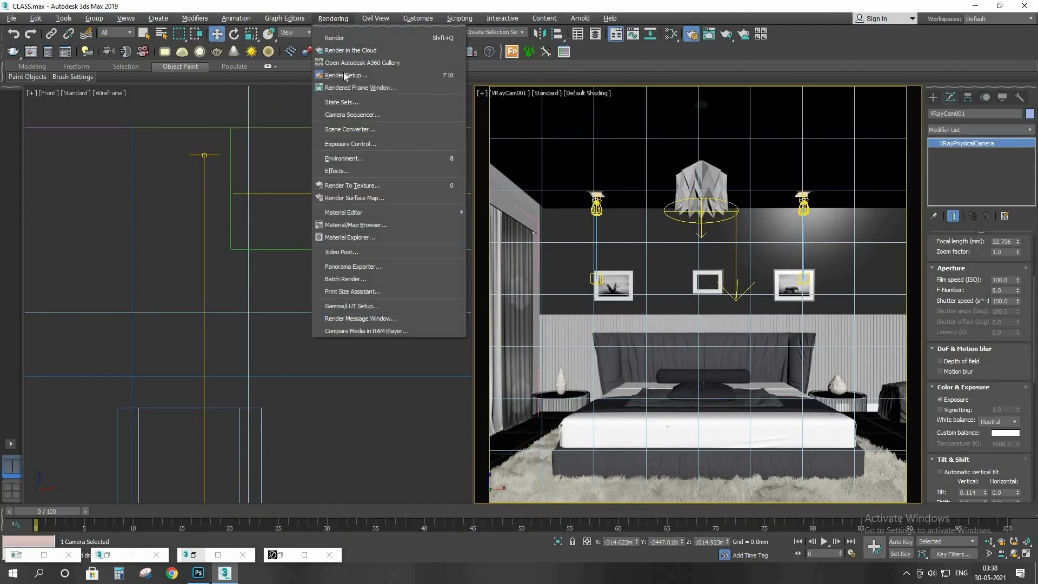
click(342, 73)
click(333, 18)
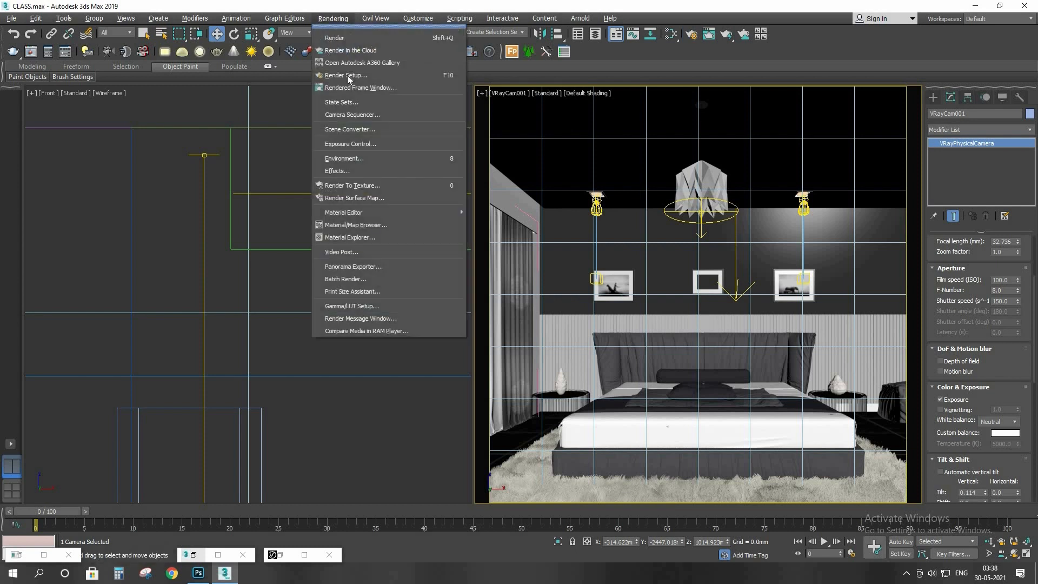
click(345, 74)
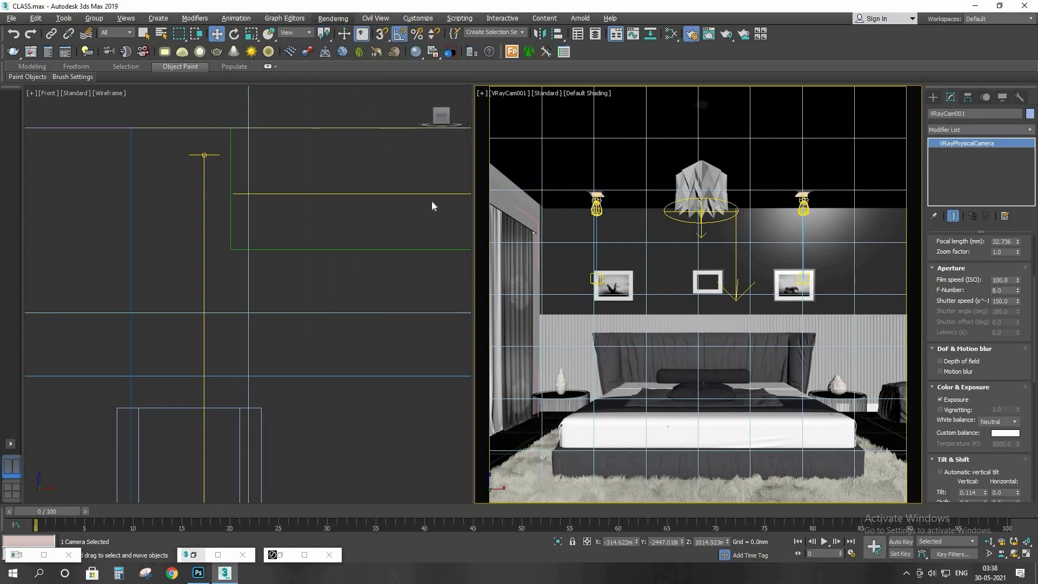
drag(590, 63, 505, 60)
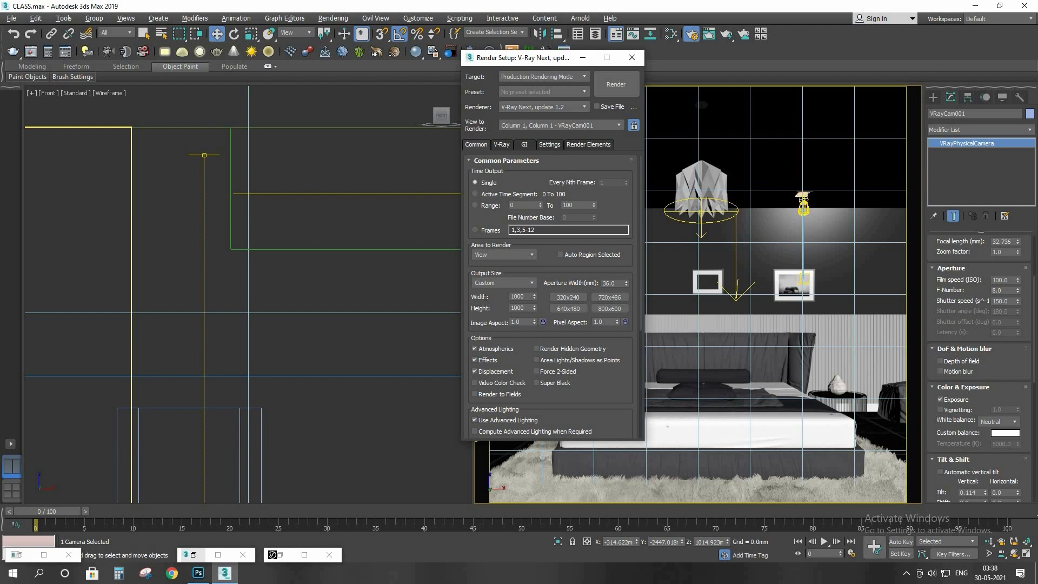
drag(524, 297, 484, 296)
text(300)
key(Tab)
text(3000)
key(Return)
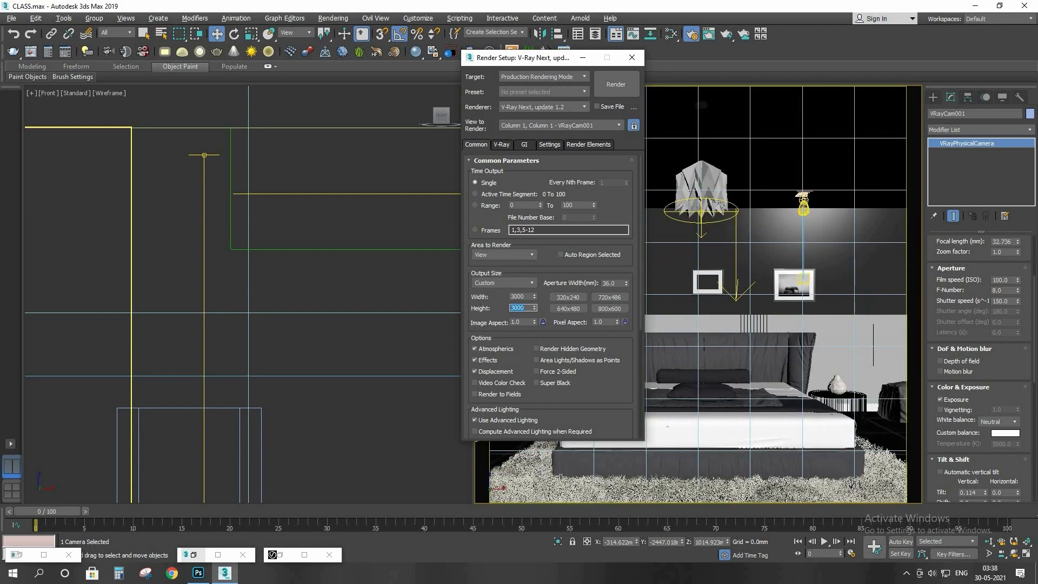
Step: Review V-Ray's global switches, image sampler type and bucket sampler subdivisions in Render Setup
click(501, 144)
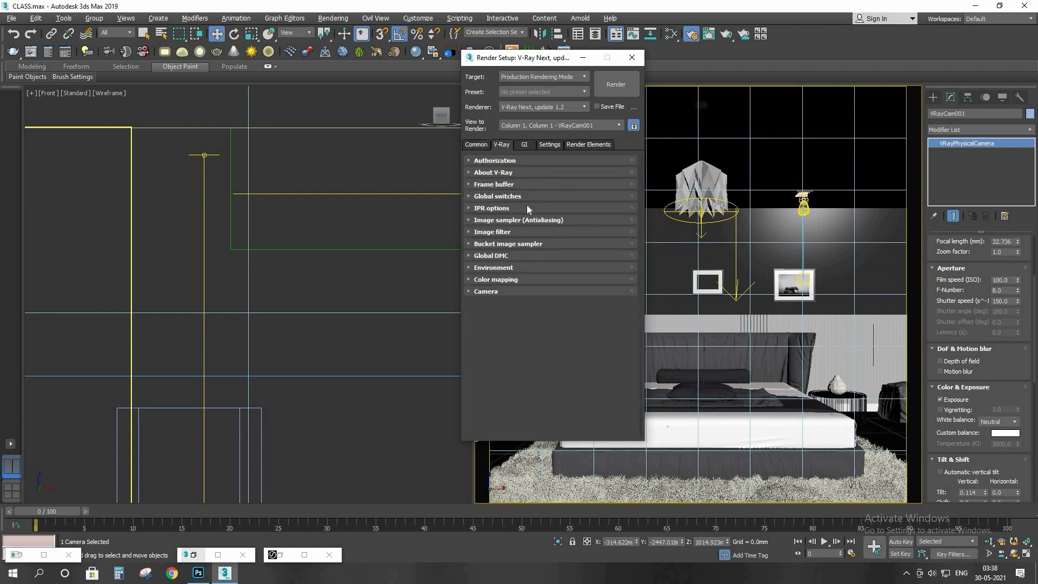
click(520, 196)
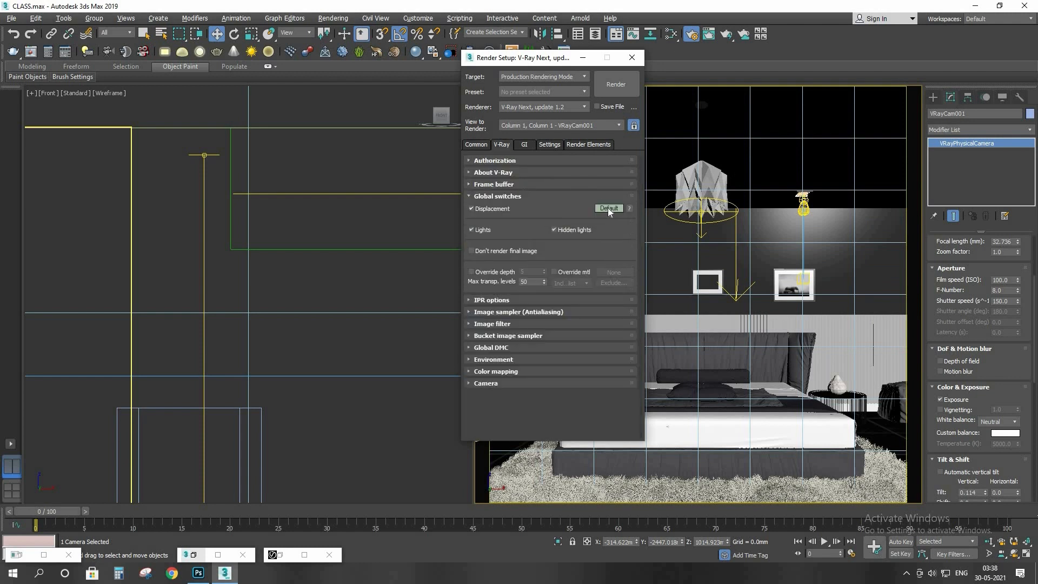
click(554, 197)
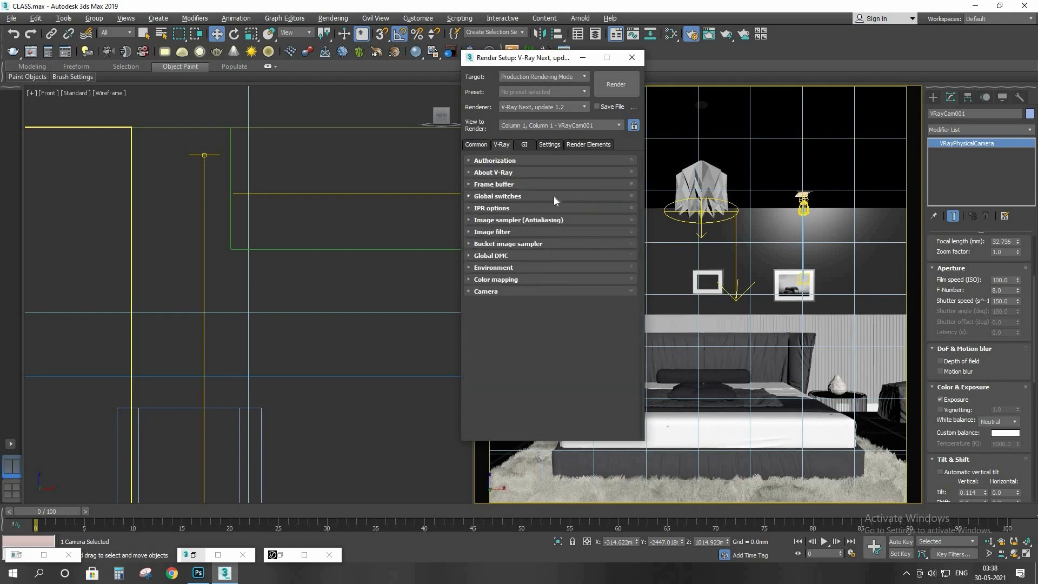
click(554, 197)
click(554, 197)
click(533, 220)
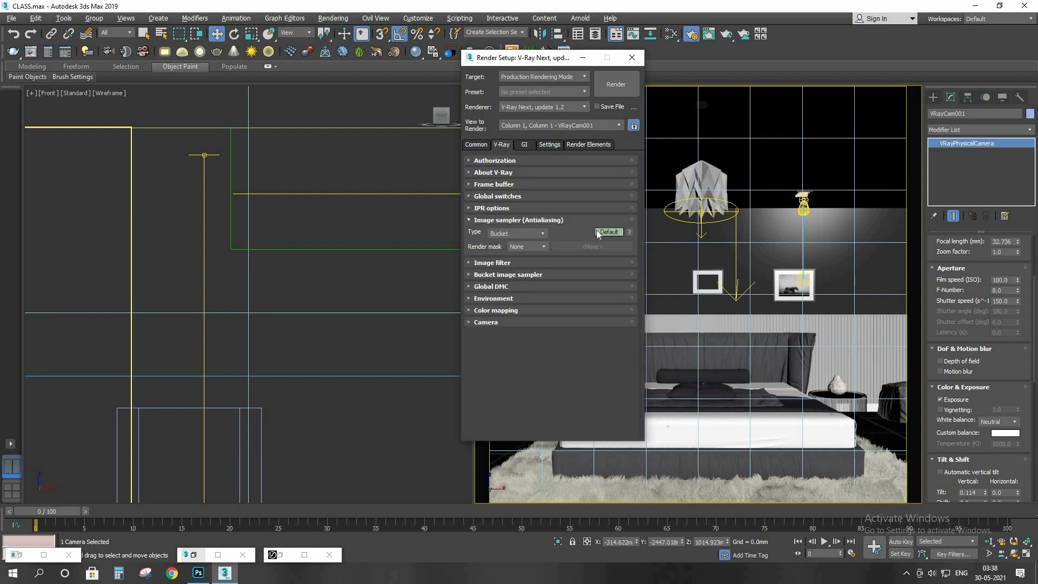
click(576, 219)
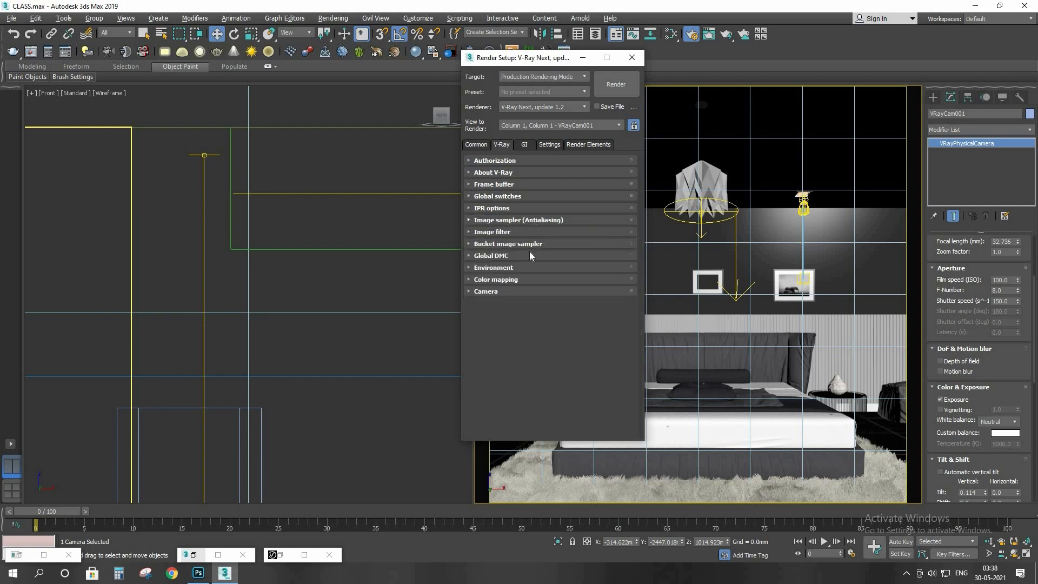
click(527, 244)
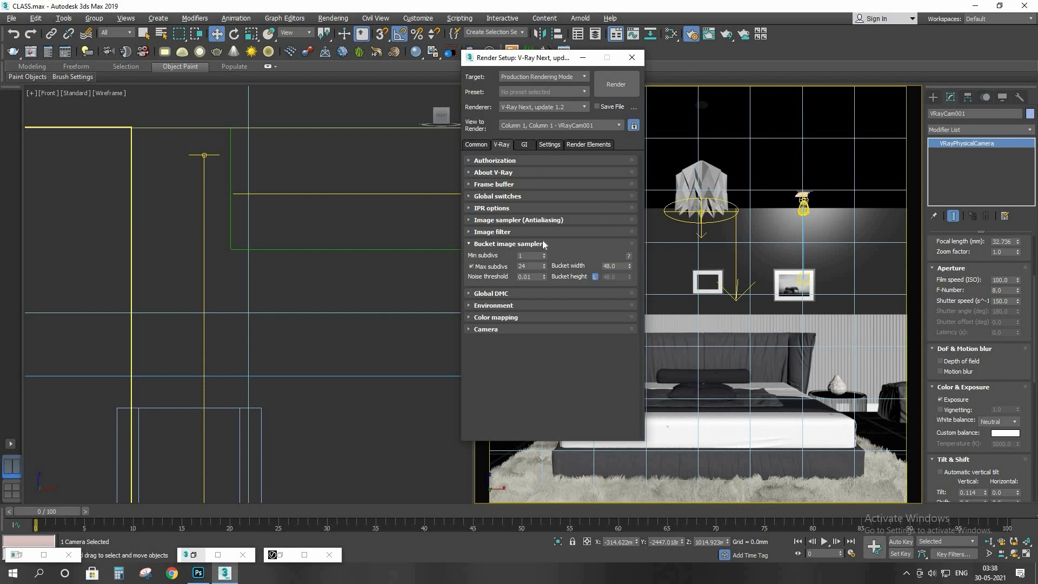
click(543, 242)
Step: Show the Global DMC settings in Advanced mode and the color mapping settings in Expert mode
click(533, 257)
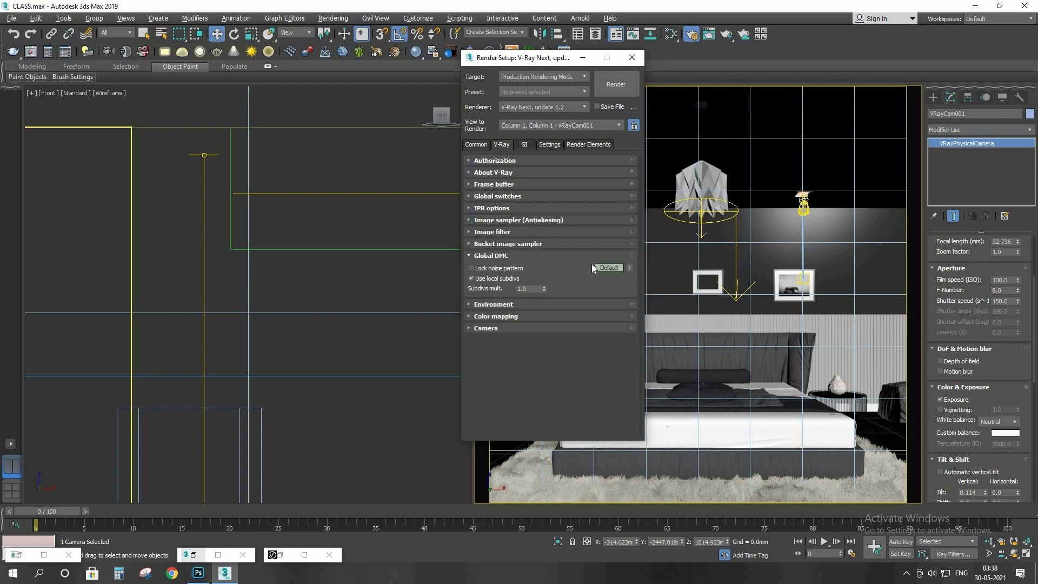
click(602, 267)
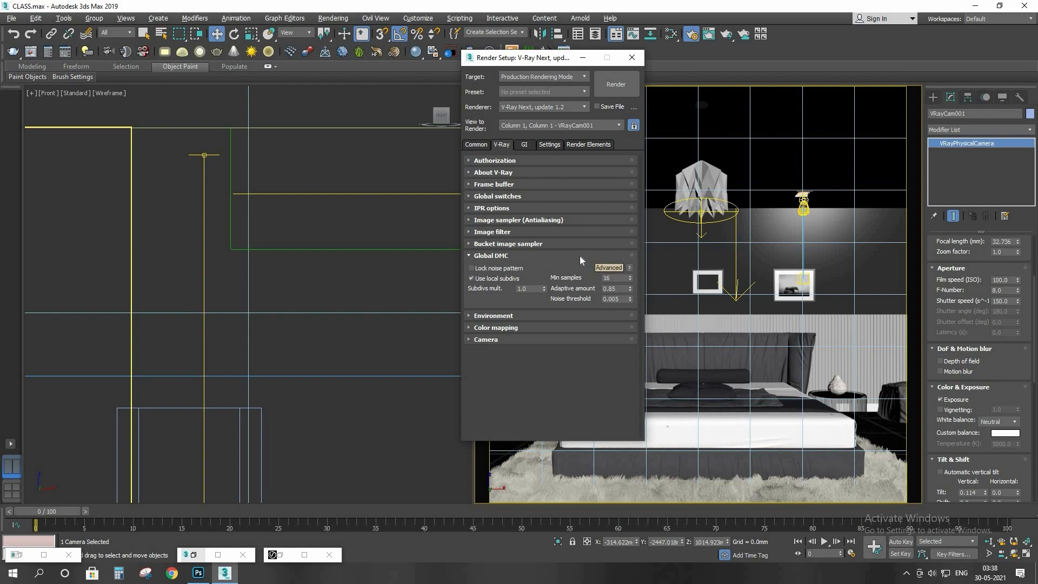
click(580, 256)
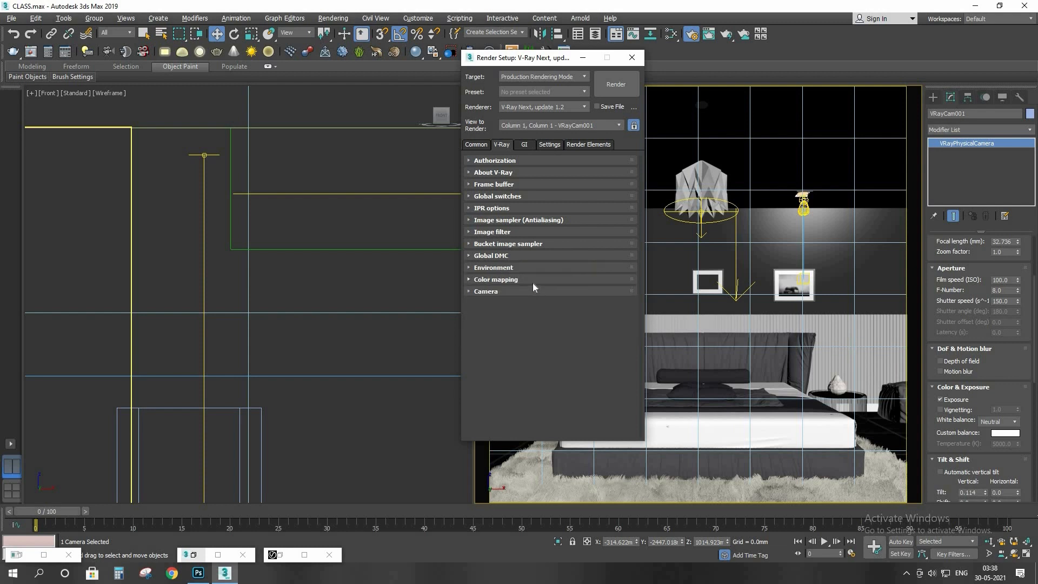
click(534, 282)
click(605, 290)
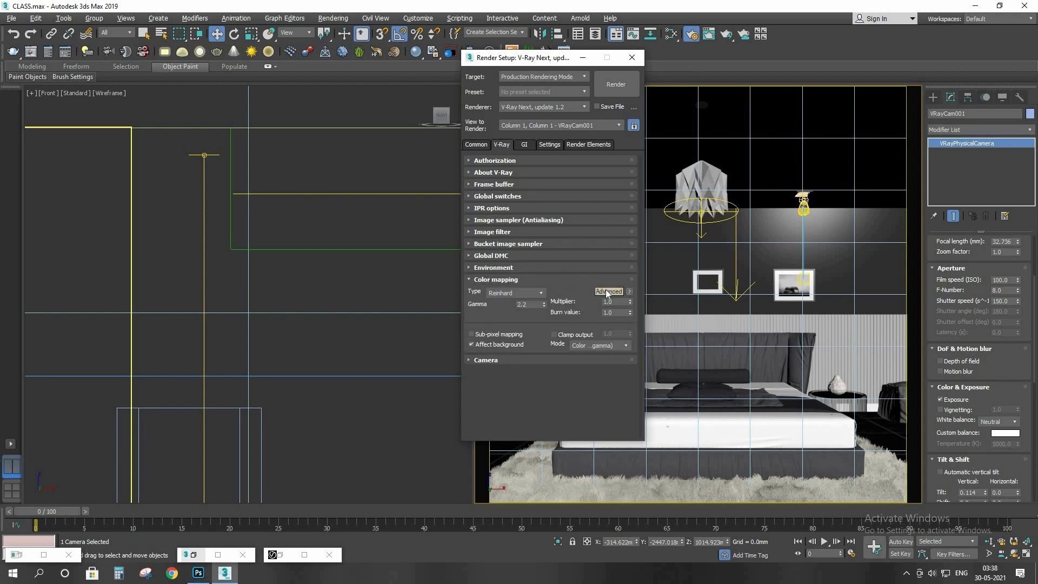
click(543, 281)
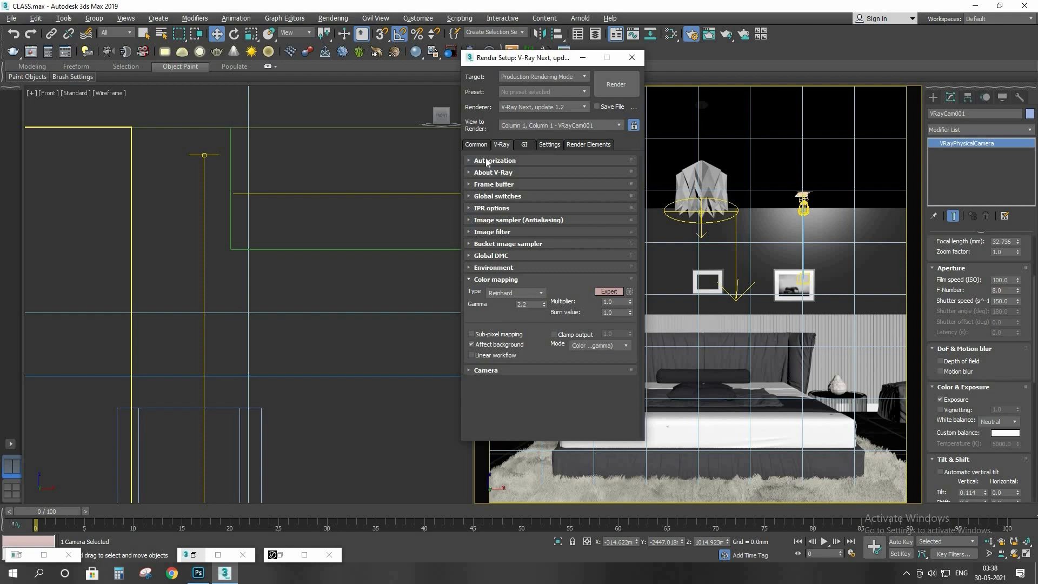
Step: Set the irradiance map preset to Low in V-Ray's global illumination settings
click(523, 144)
click(537, 161)
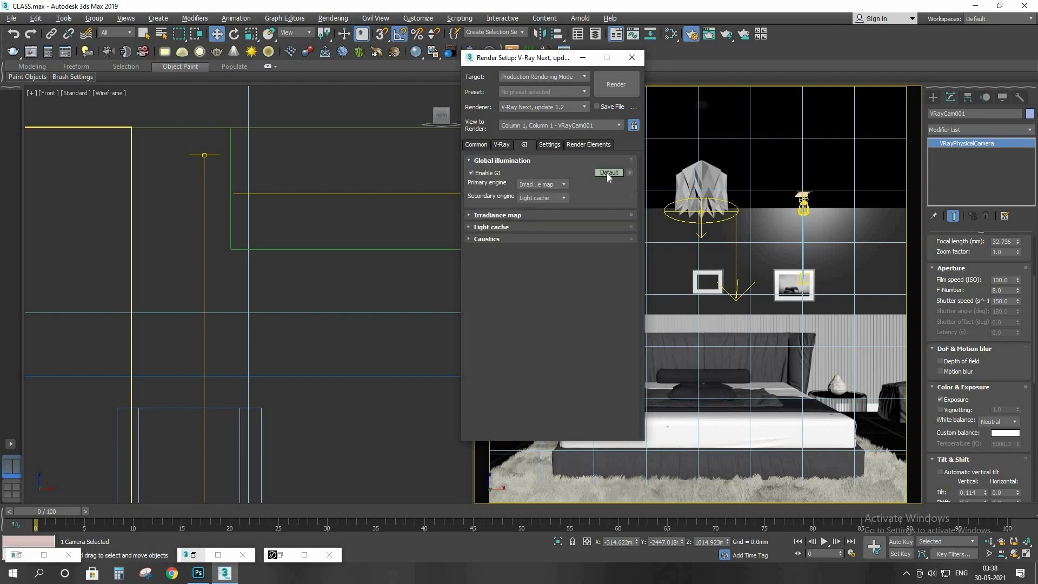
click(607, 173)
click(560, 158)
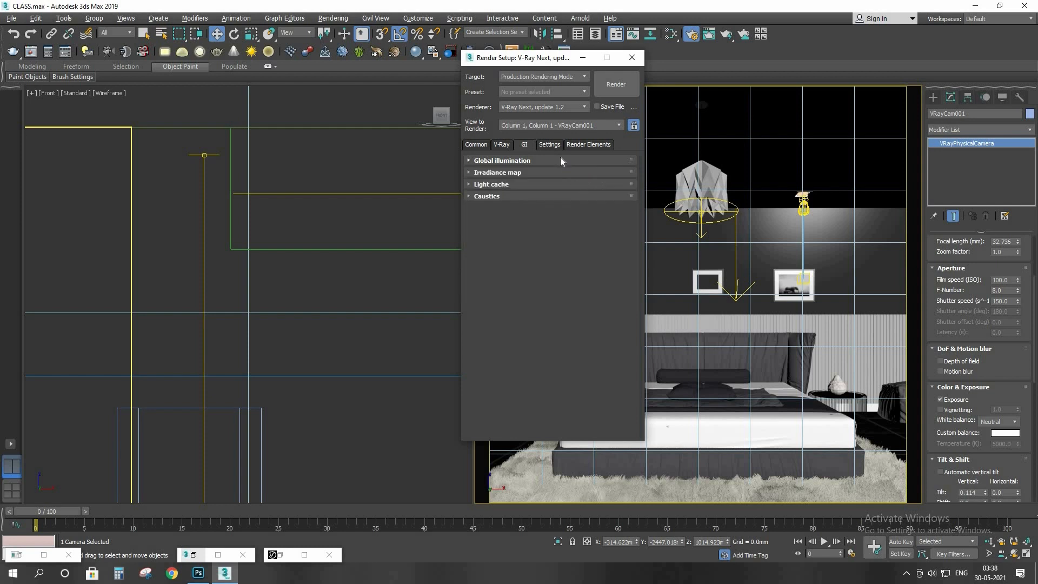
click(561, 158)
click(560, 158)
click(555, 171)
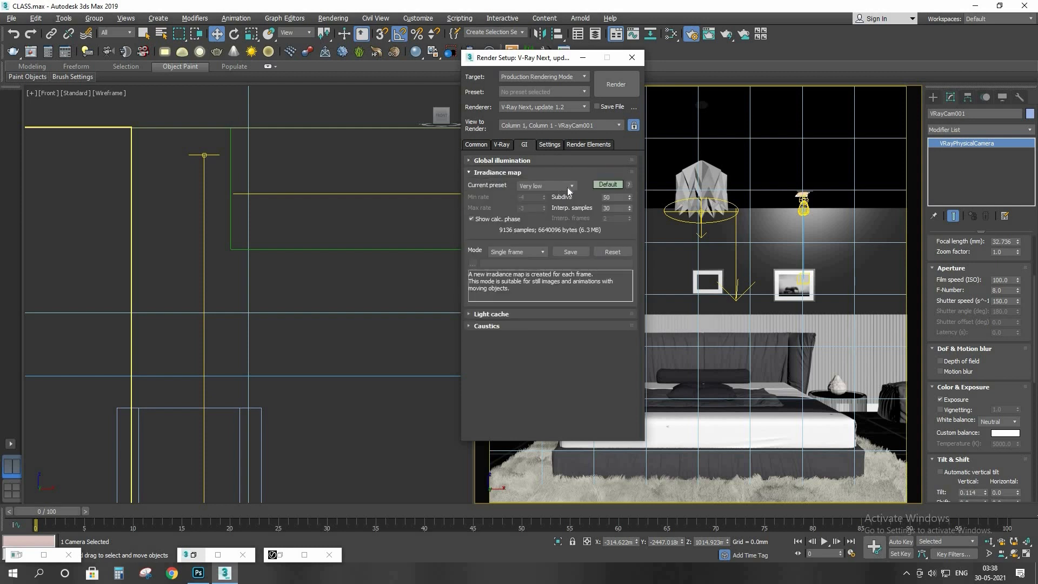
click(560, 186)
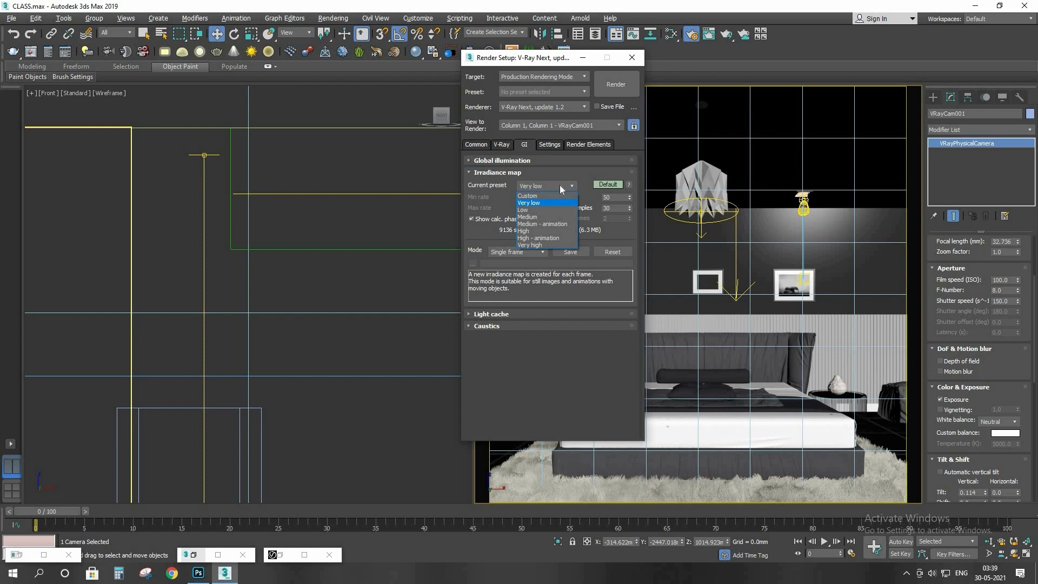
click(544, 210)
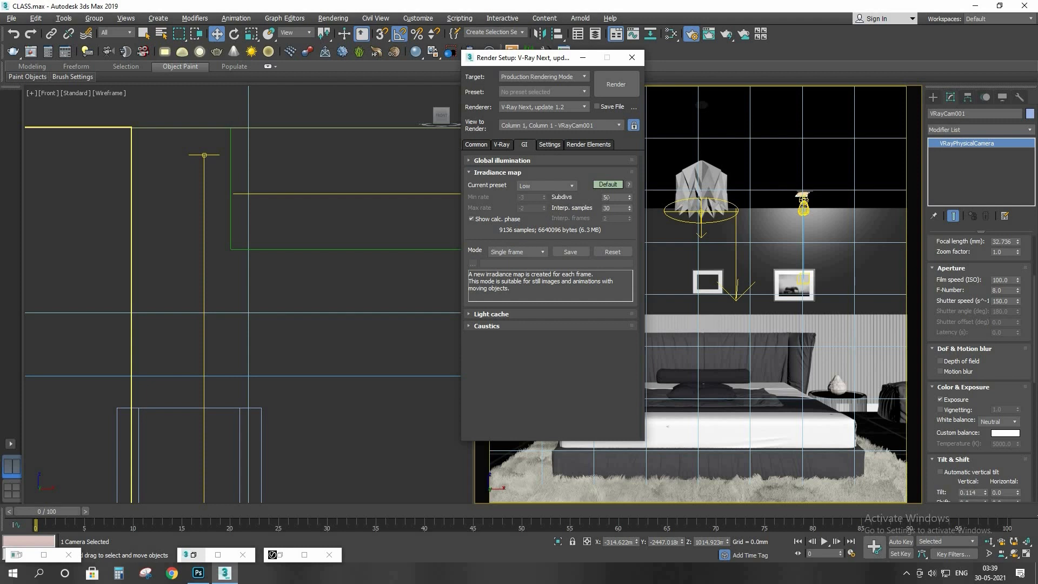
Step: Show the irradiance map settings in Expert mode and set its subdivisions to 70
click(611, 186)
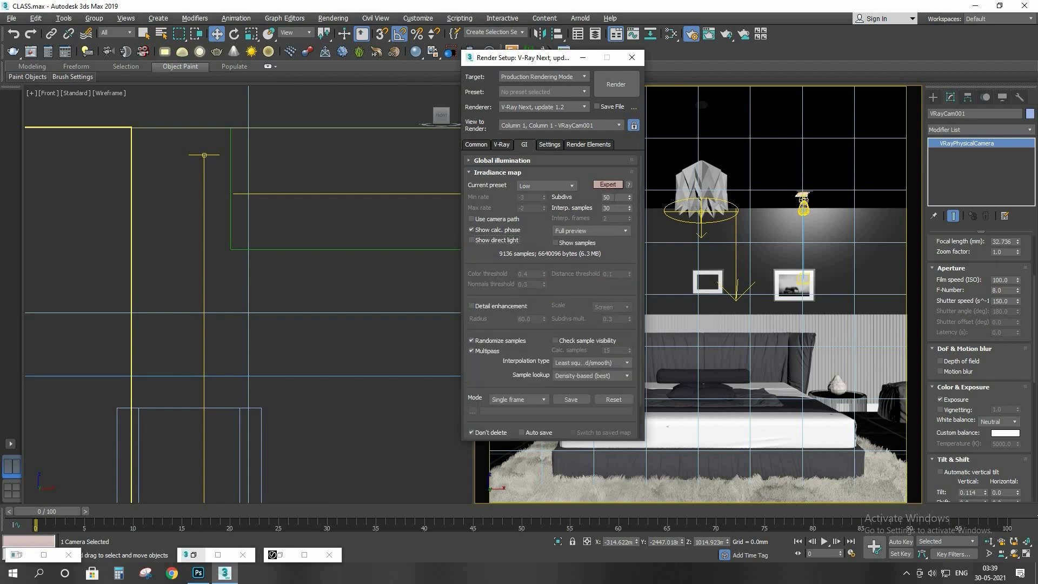
drag(612, 198, 572, 202)
text(70)
key(Tab)
click(565, 173)
Step: Show the light cache settings in Expert mode and set its subdivisions to 2000
click(543, 184)
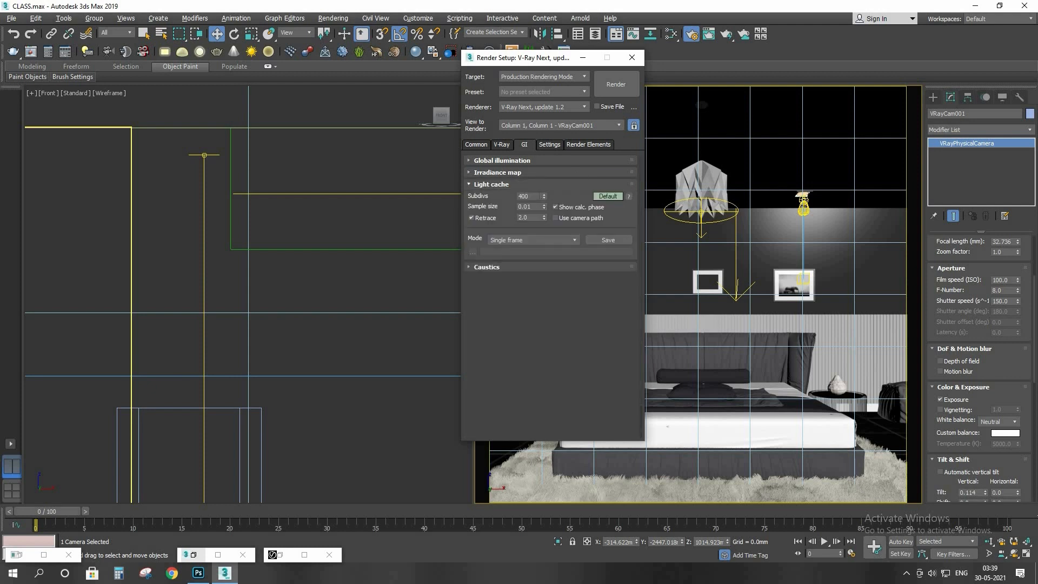
click(608, 195)
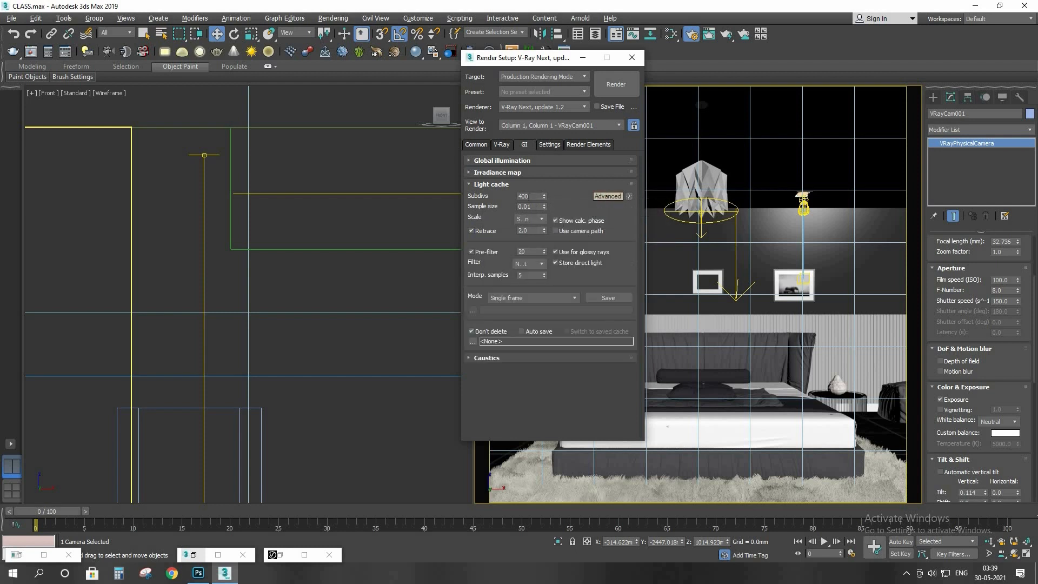
drag(531, 196, 499, 195)
text(2000)
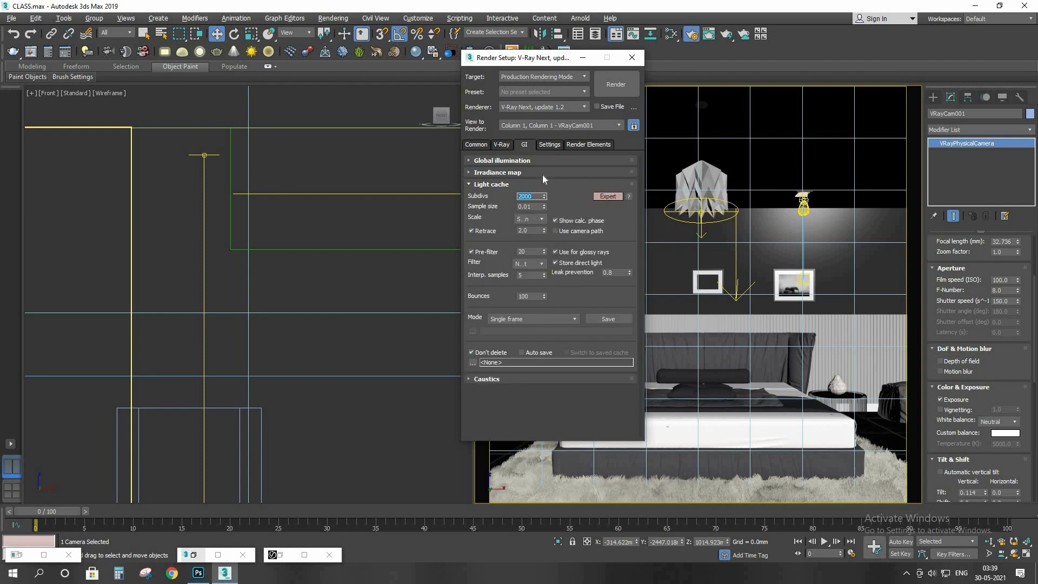
Step: Add a VRayExtraTex render element and show its parameters
click(549, 144)
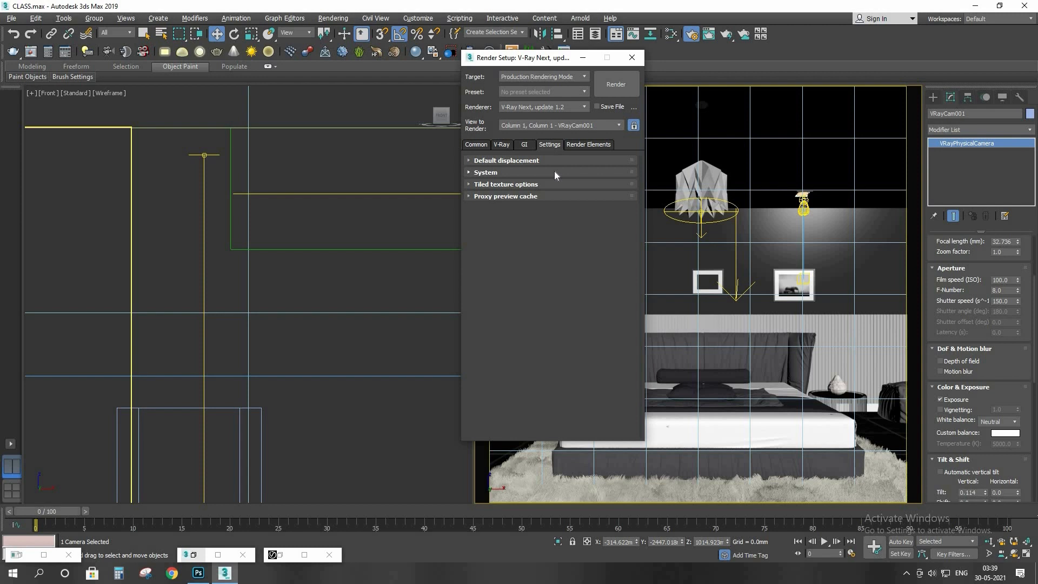
click(586, 145)
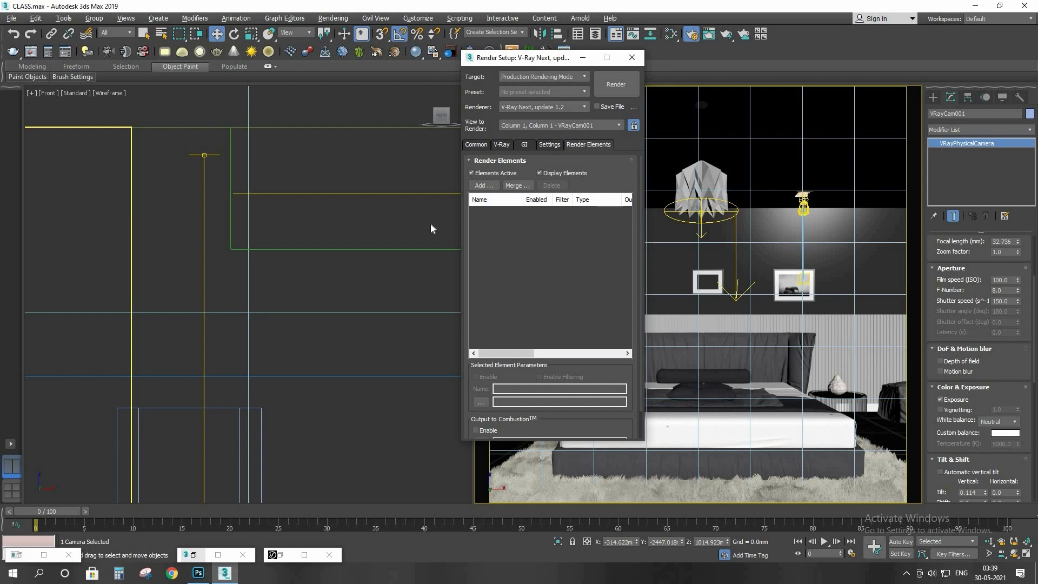
click(487, 185)
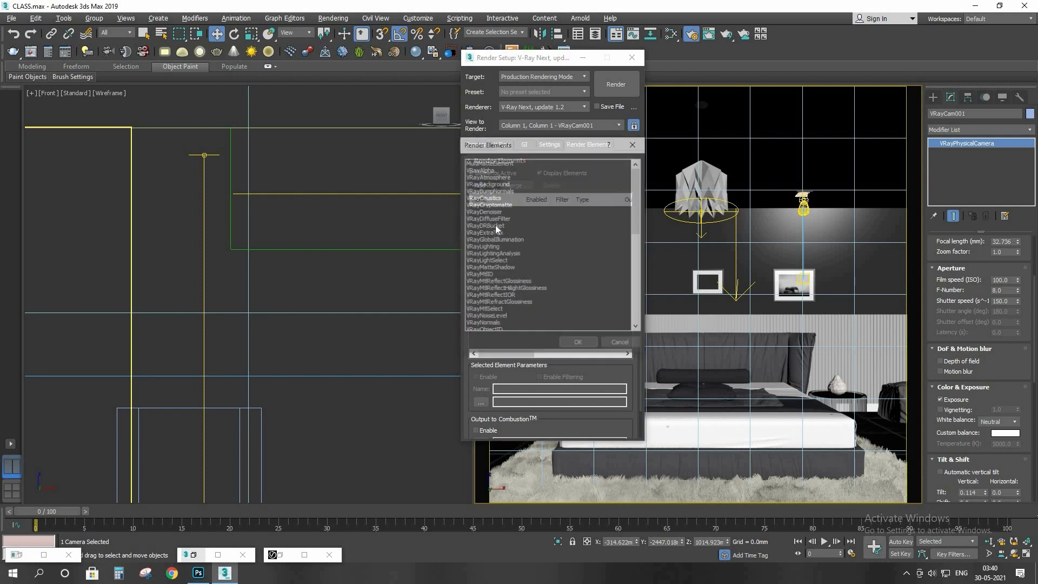
scroll(493, 250, down, 3)
scroll(489, 243, up, 3)
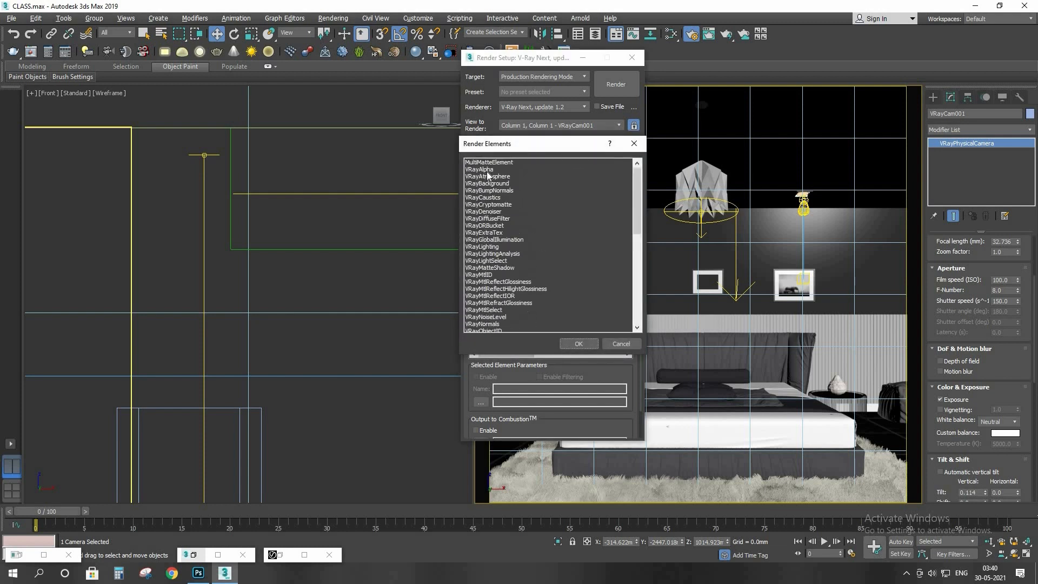
click(484, 233)
click(579, 343)
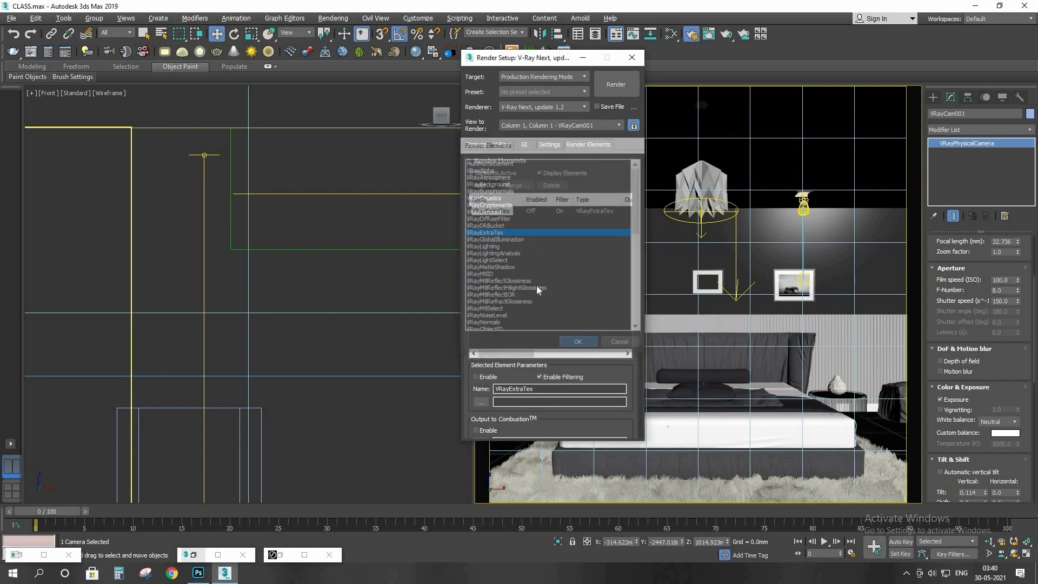
drag(632, 376, 624, 240)
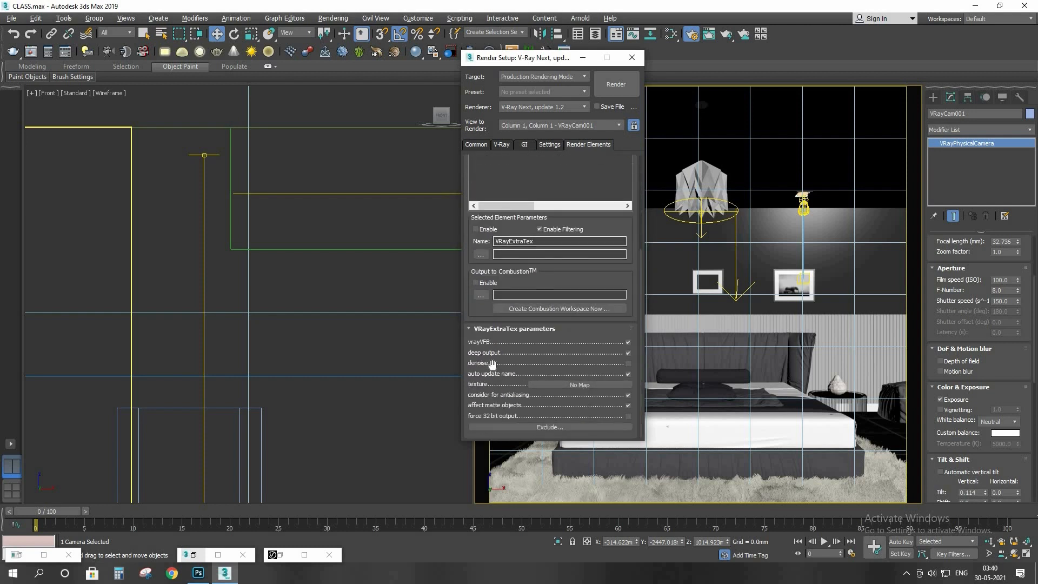
Step: Open the Slate Material Editor and create a VRayDirt map in an empty area of View1, showing its parameters
click(421, 338)
key(m)
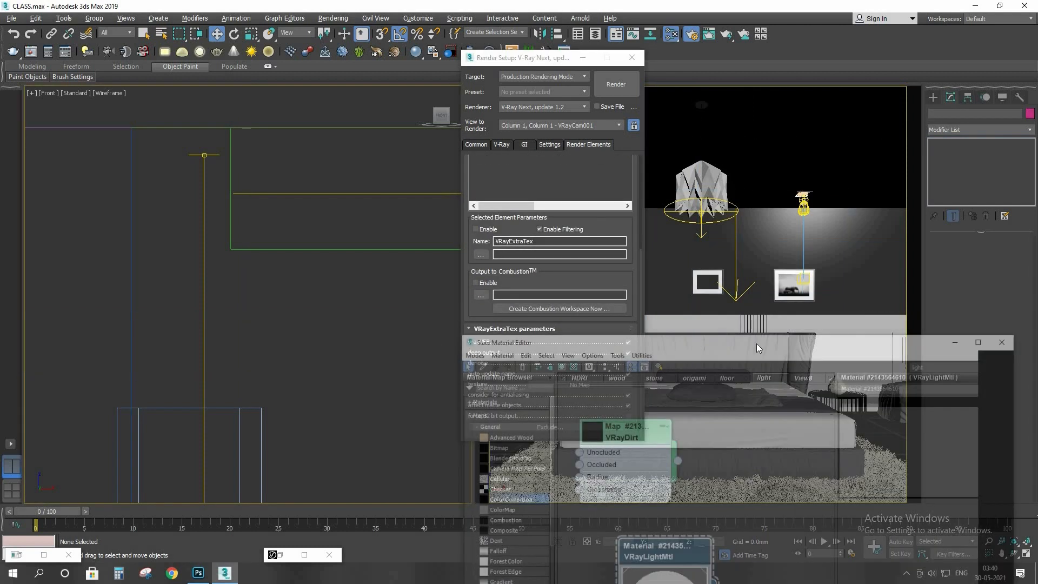
drag(627, 315, 299, 180)
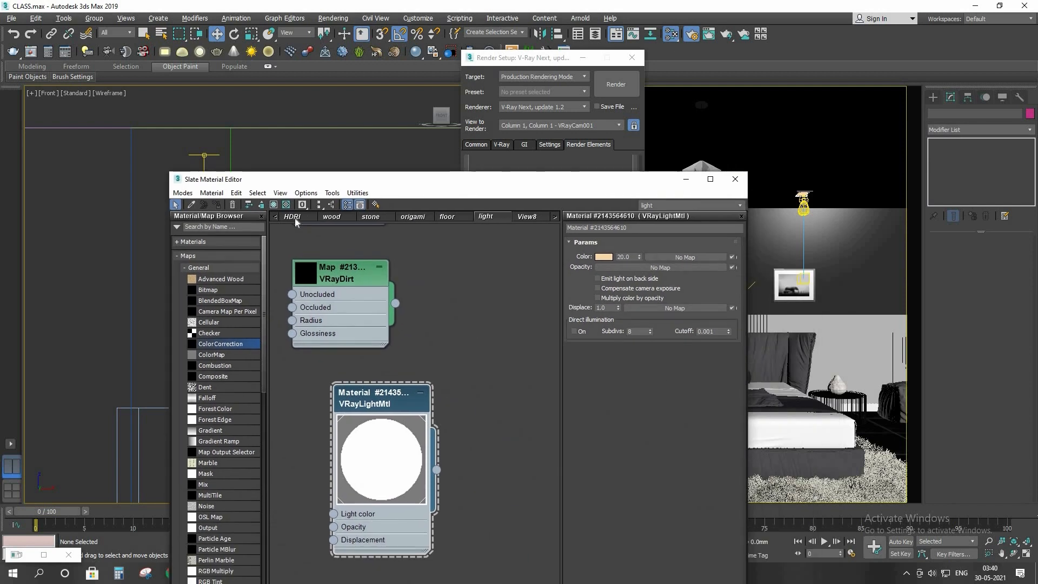
click(275, 217)
click(287, 218)
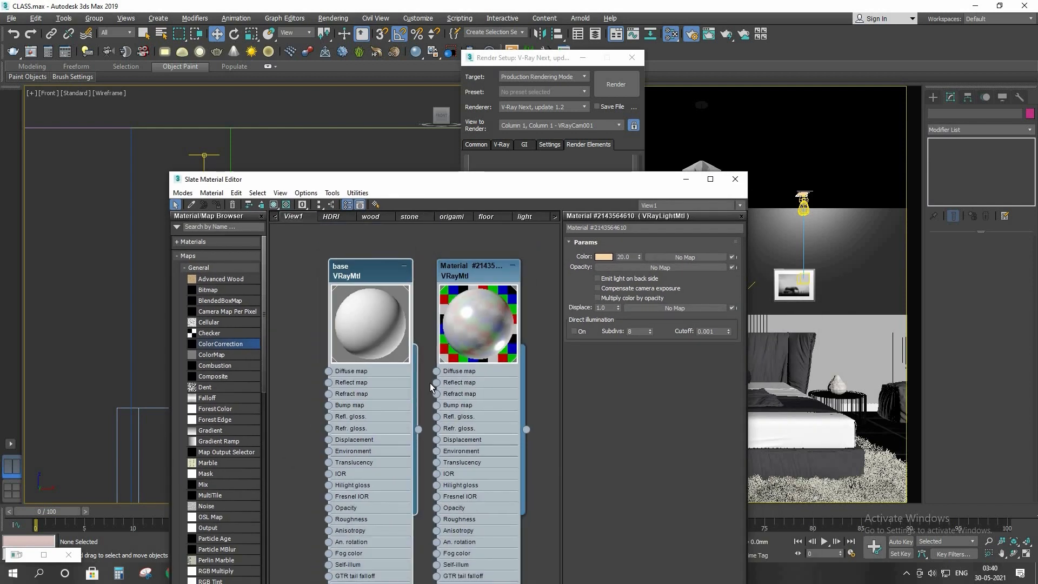
drag(402, 186, 322, 184)
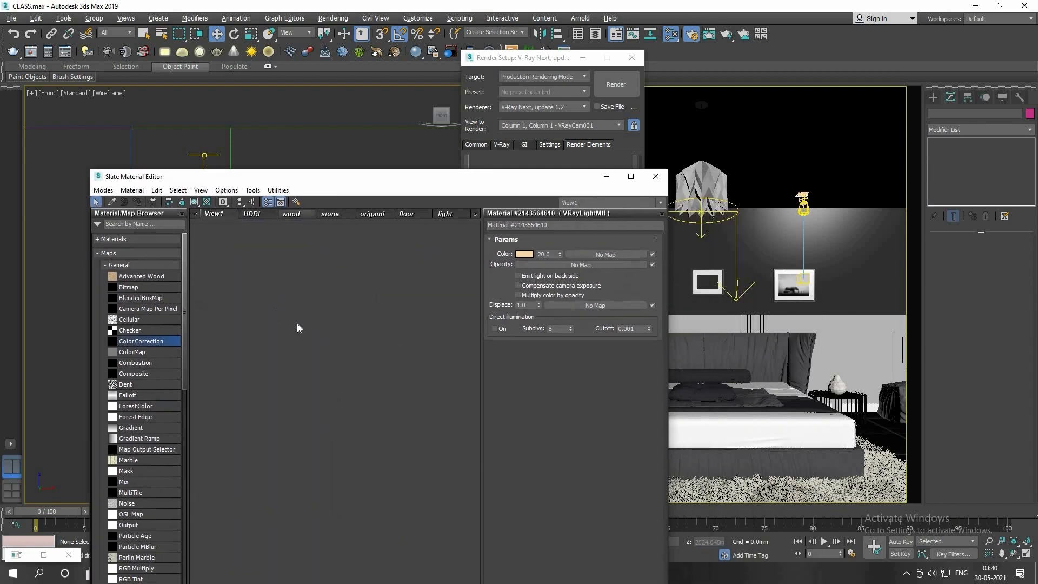
right_click(277, 311)
mouse_move(325, 330)
mouse_move(409, 376)
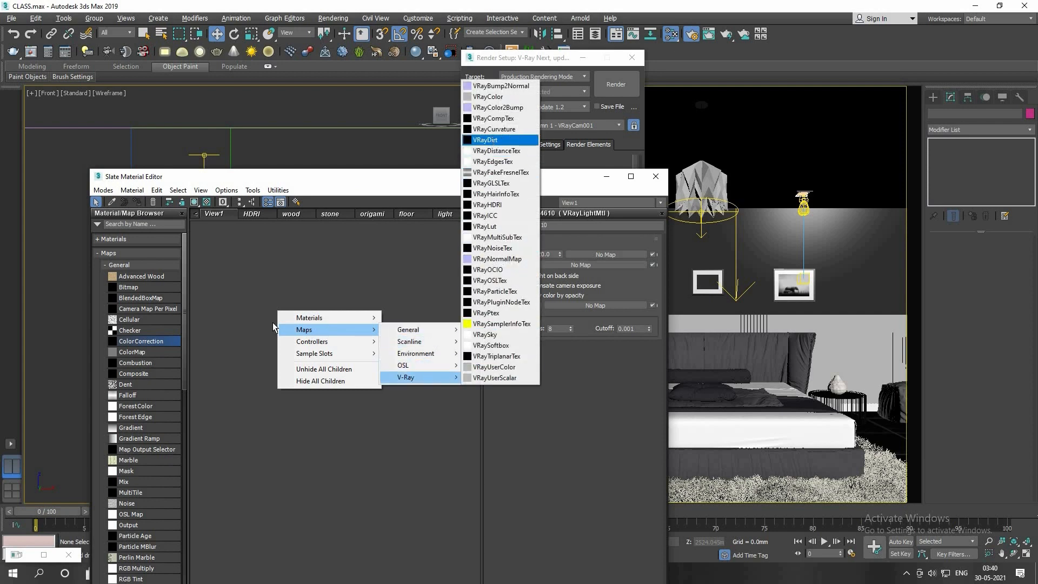
click(493, 140)
double_click(287, 306)
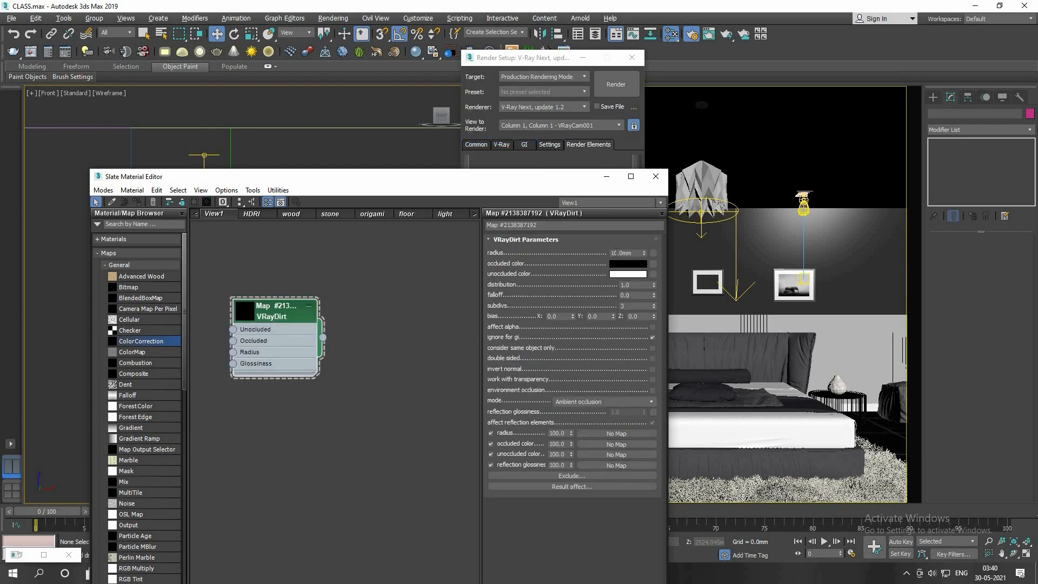
Step: Set the VRayDirt map's radius to 25 mm
drag(638, 252, 563, 259)
text(25)
key(Return)
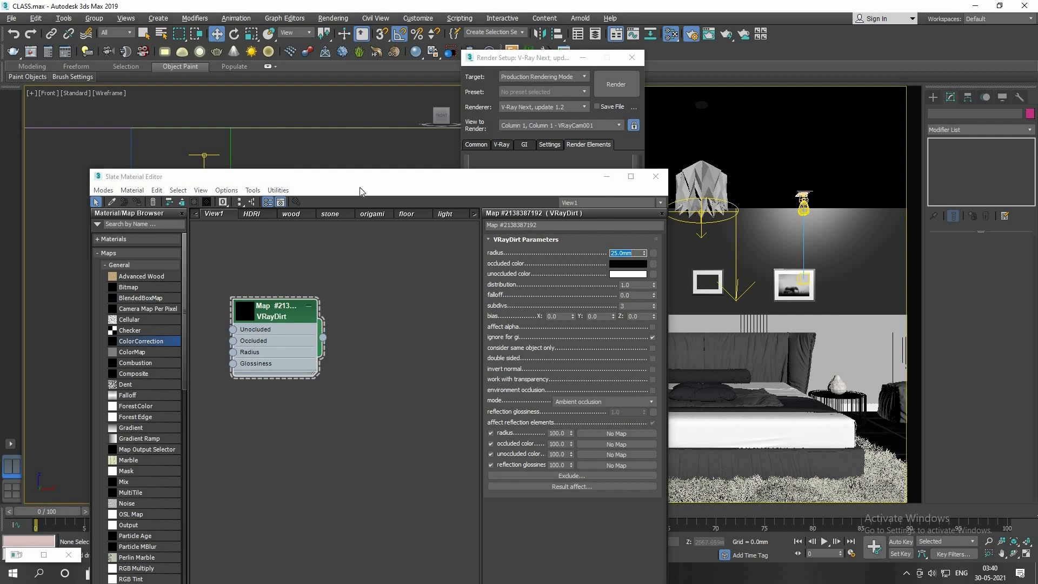
Step: Arrange the material editor and Render Setup side by side and assign the VRayDirt map as the VRayExtraTex texture
drag(359, 187, 168, 128)
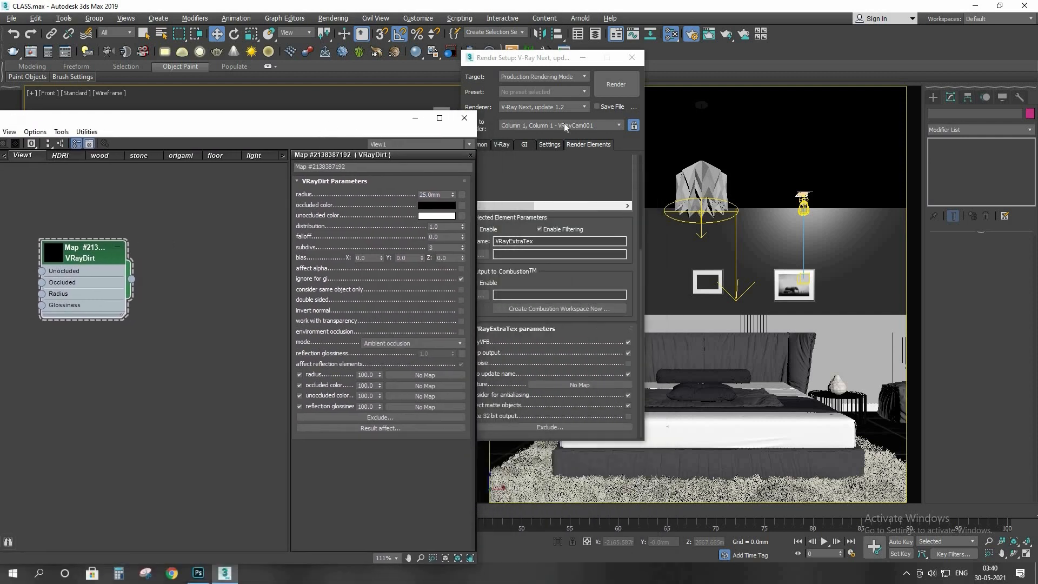
drag(538, 58, 683, 73)
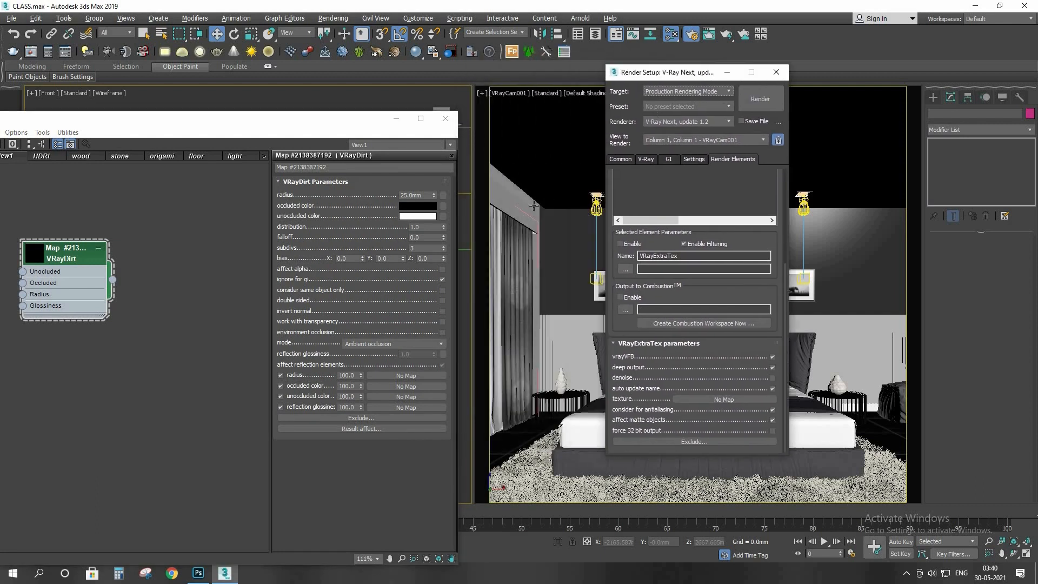
click(548, 330)
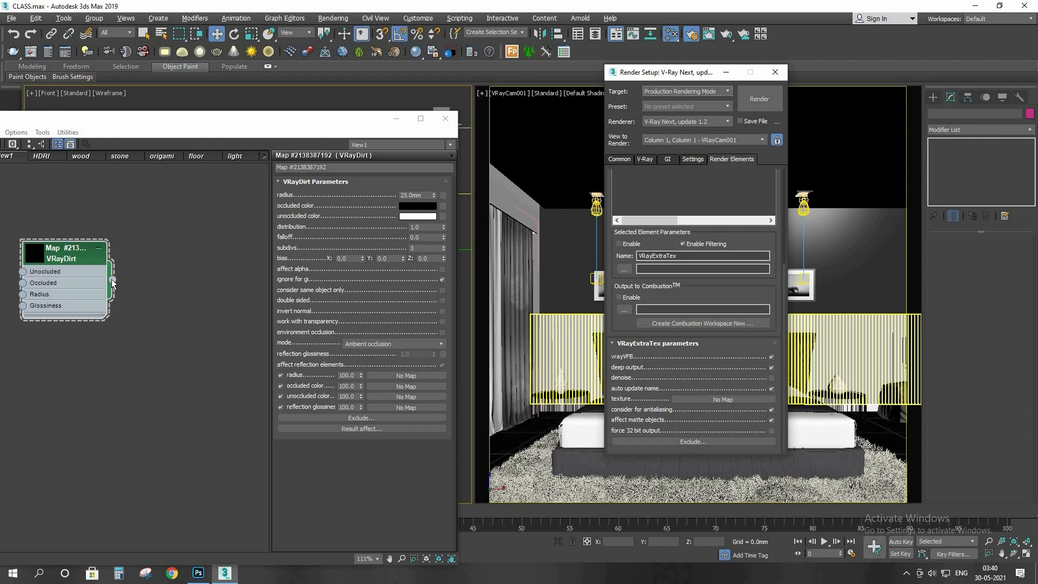
drag(112, 280, 719, 398)
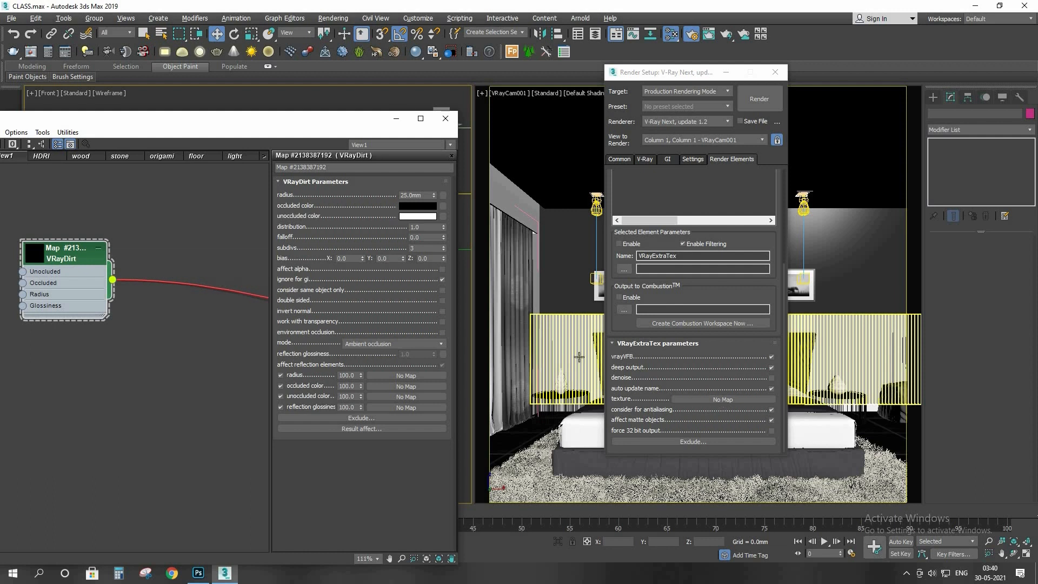
click(672, 298)
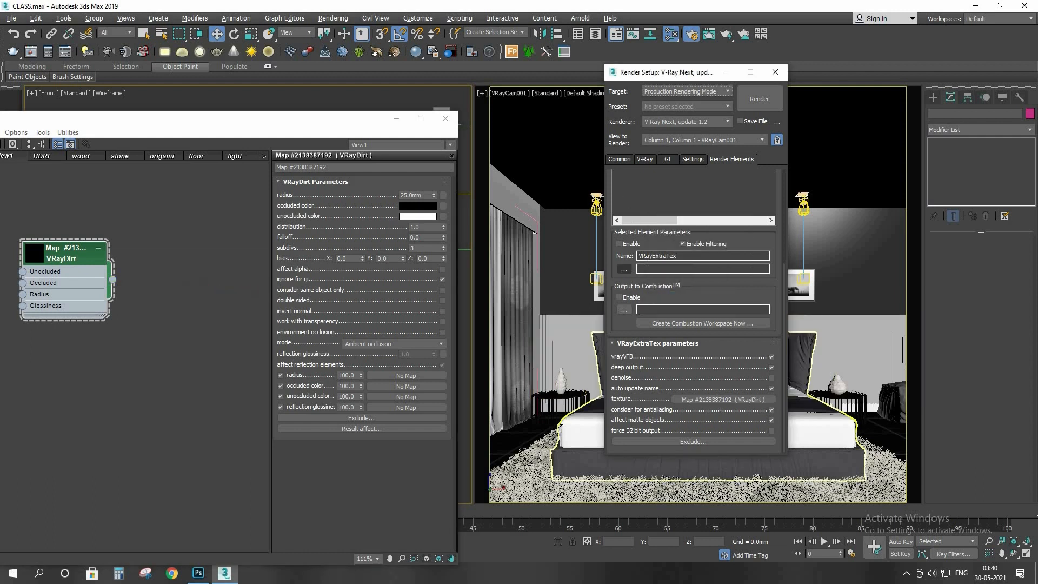
Step: Add a VRayWireColor render element to the render elements list
scroll(679, 238, up, 3)
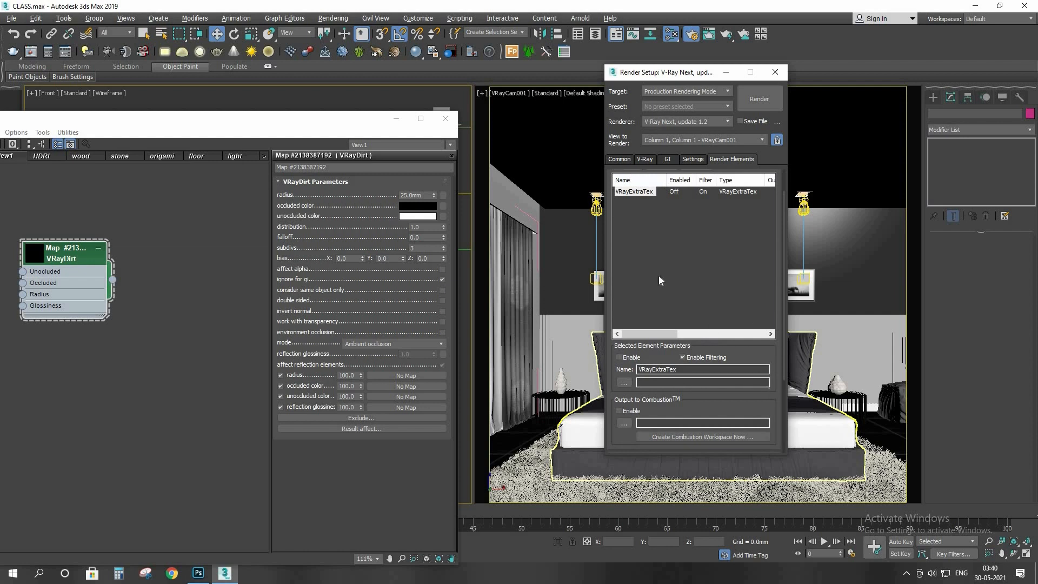
scroll(659, 276, up, 2)
click(627, 202)
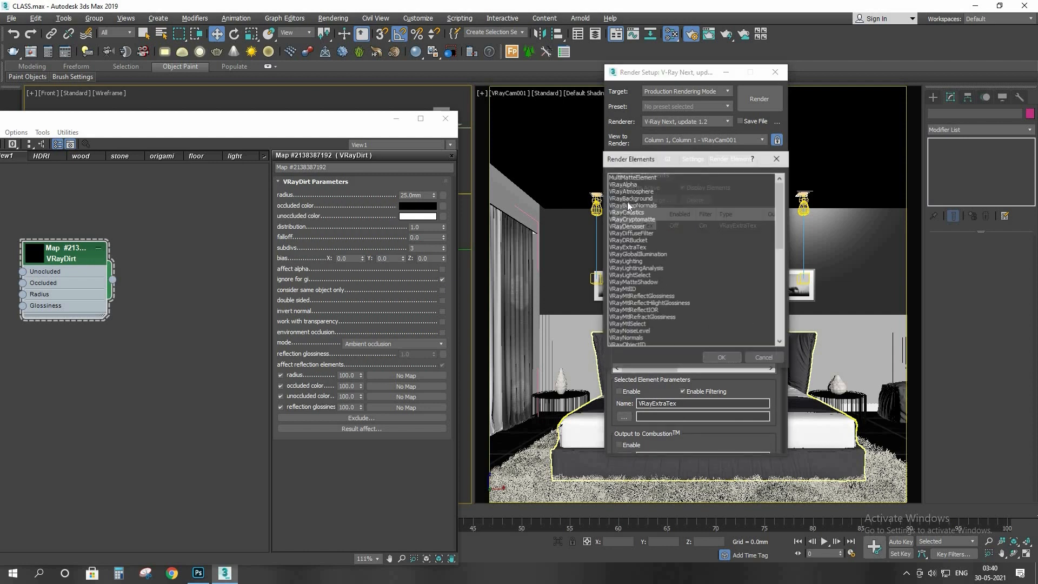
scroll(639, 272, down, 6)
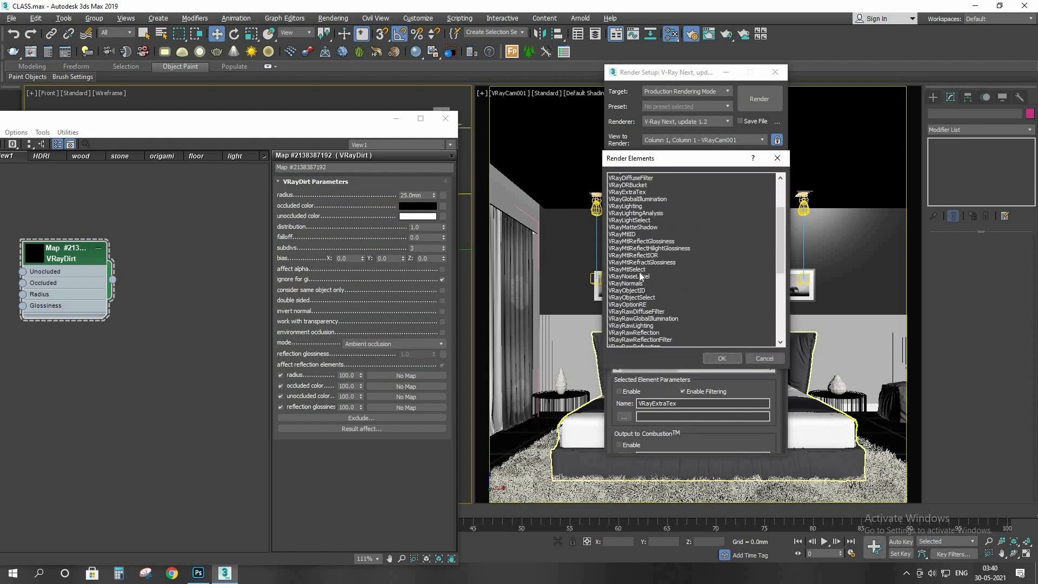
scroll(639, 271, down, 5)
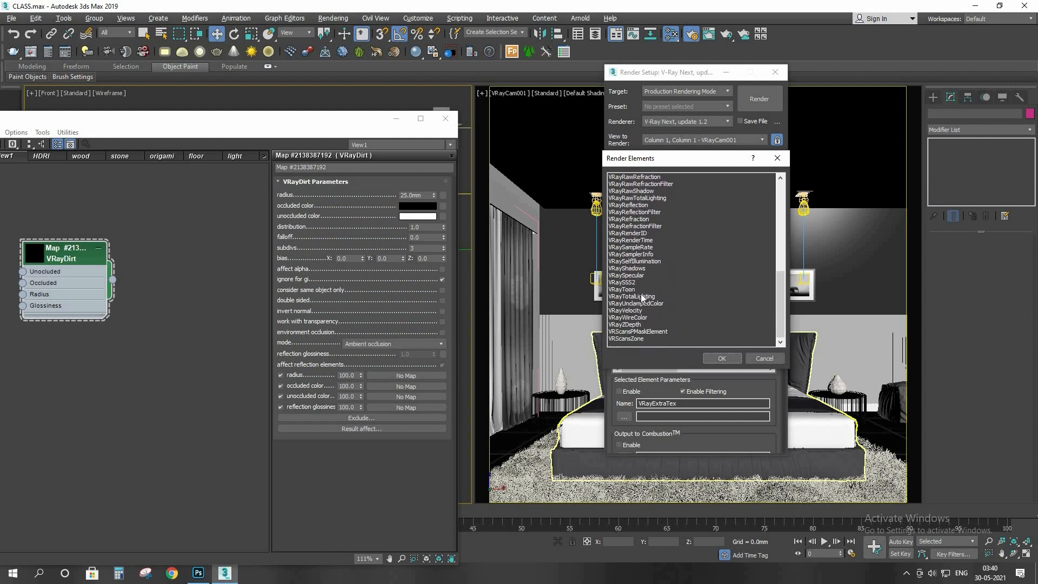
click(643, 322)
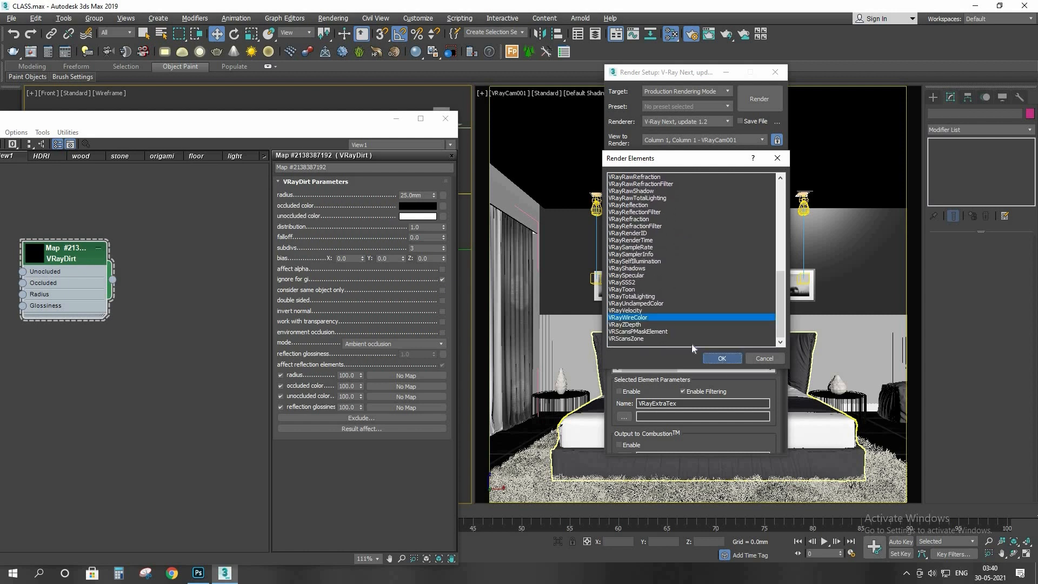
click(721, 358)
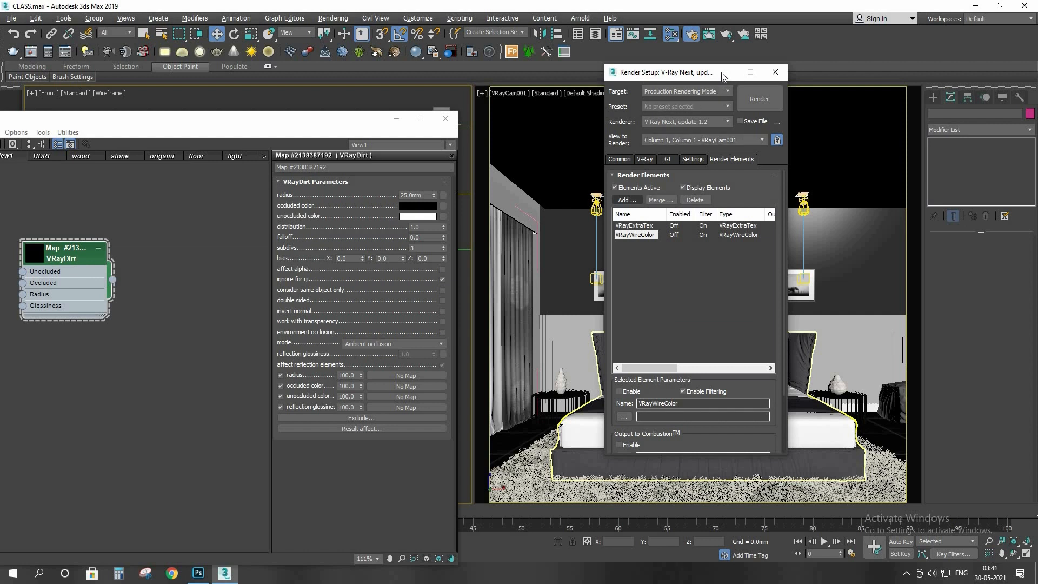
Step: Select the ceiling object in the camera view and minimize the material editor
click(591, 133)
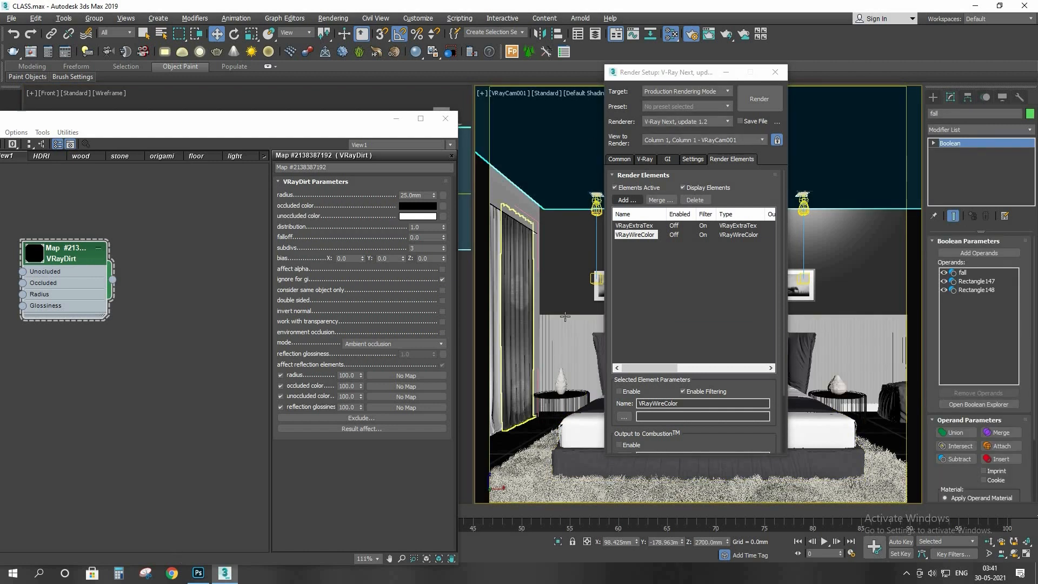
click(397, 118)
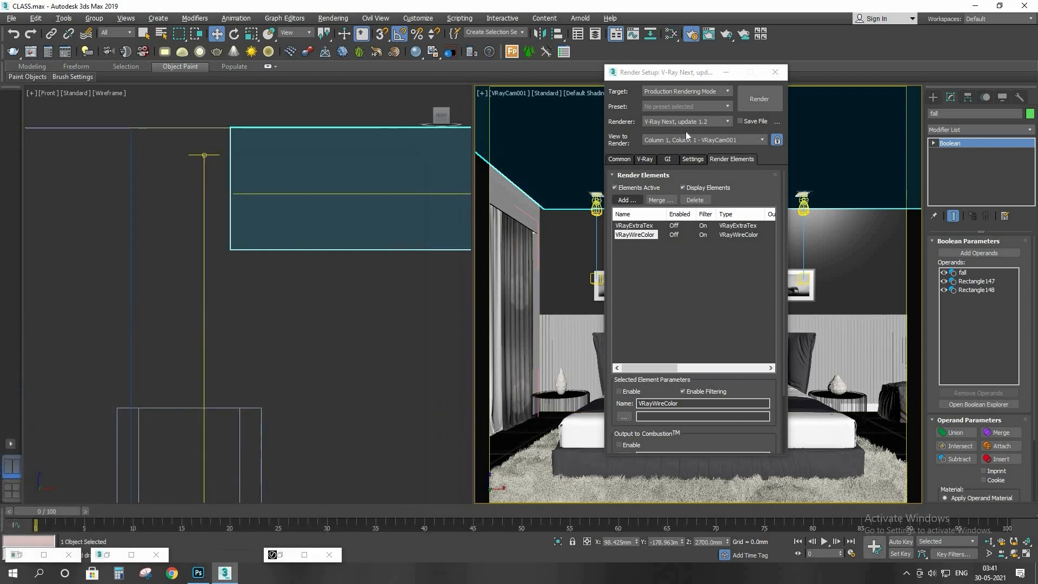
Step: Open the V-Ray frame buffer, start the 3000 x 3000 camera render and reposition the frame buffer window
right_click(547, 141)
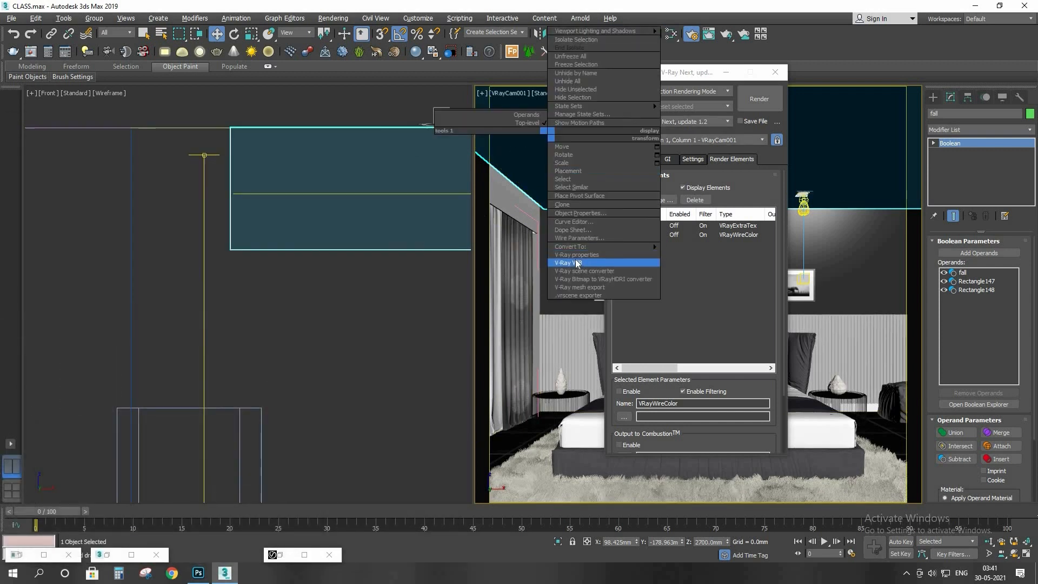
click(594, 264)
drag(536, 75, 582, 0)
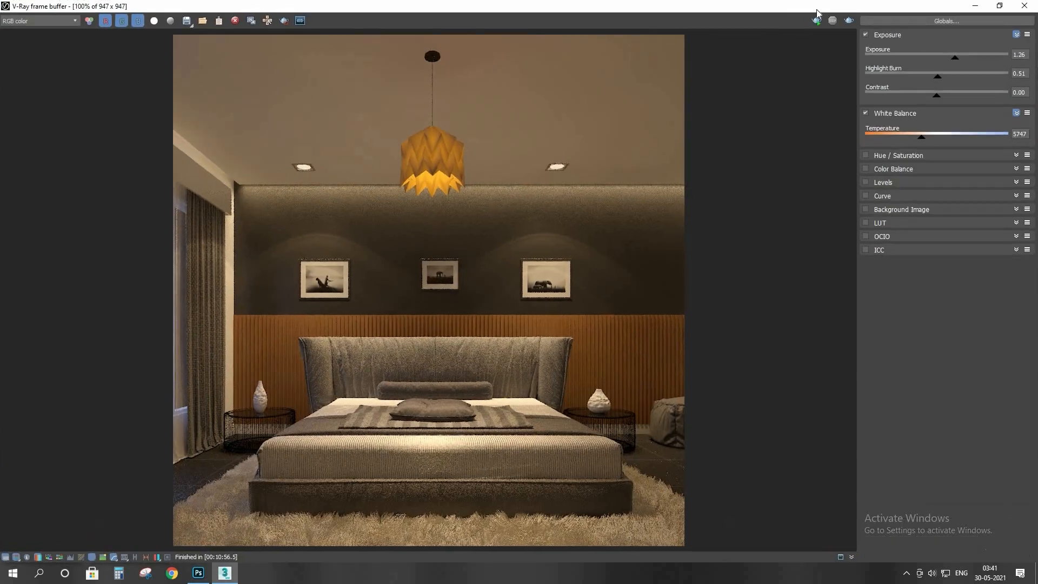
click(848, 22)
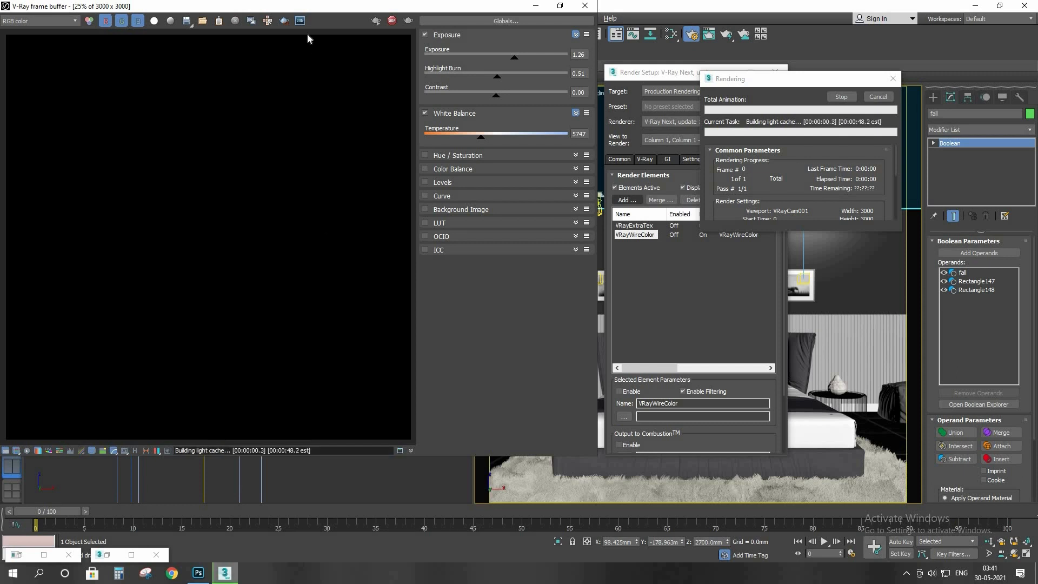
drag(311, 7, 390, 80)
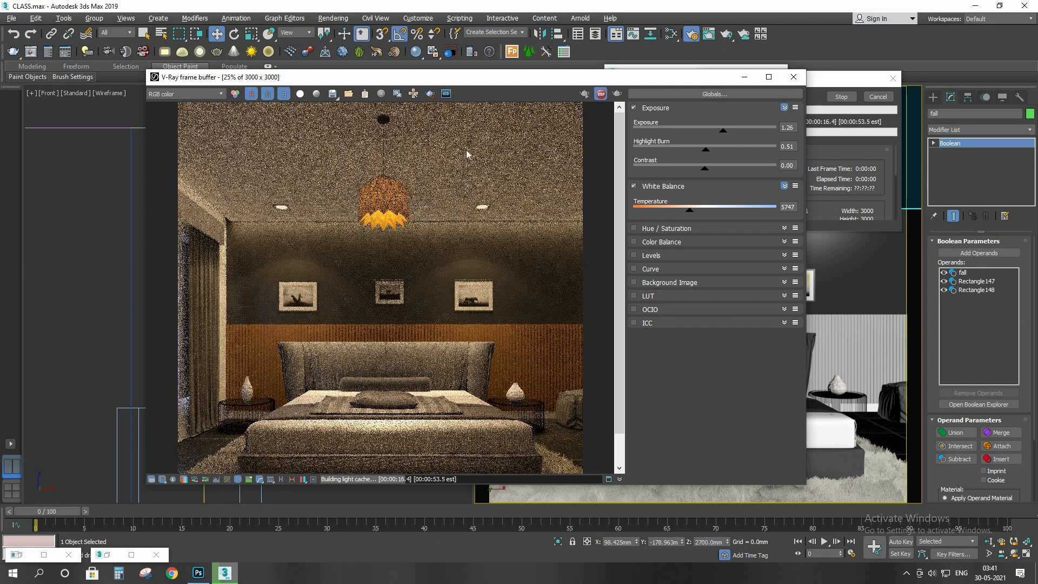
Step: Switch to Photoshop and convert the locked background of AO.tga into a regular layer
mouse_move(200, 575)
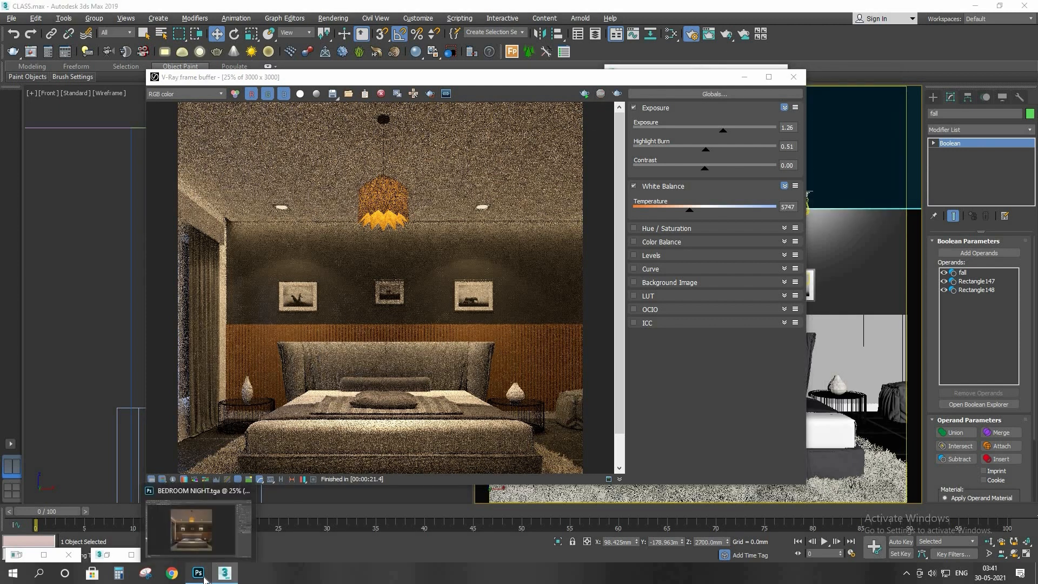
click(197, 519)
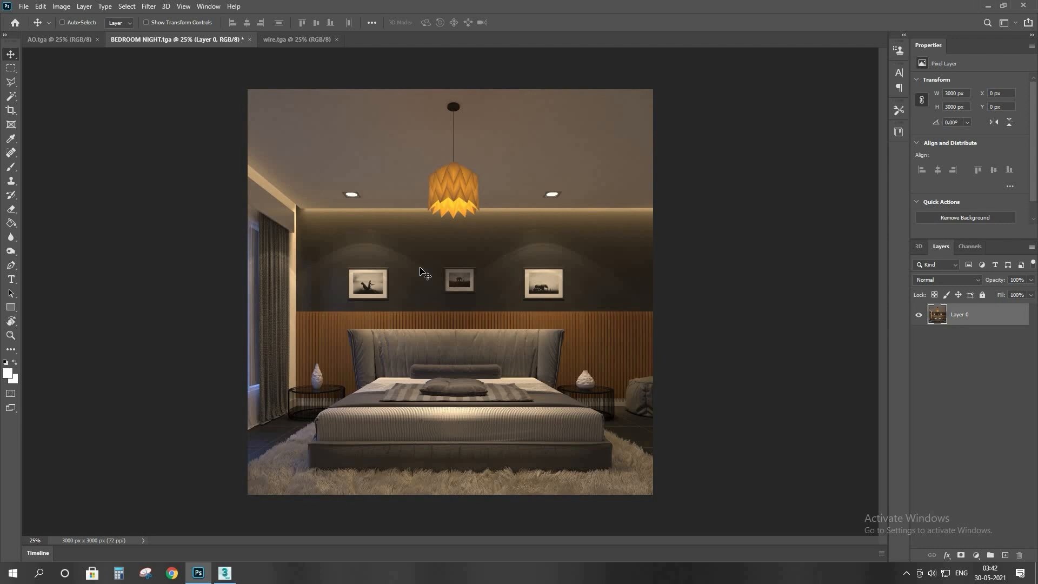
click(63, 42)
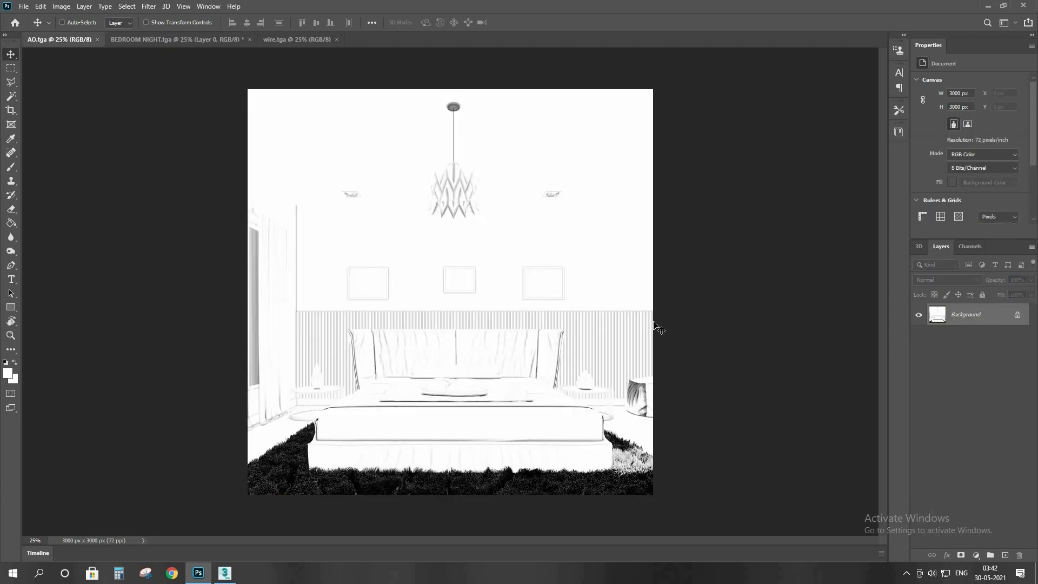
double_click(967, 310)
key(Return)
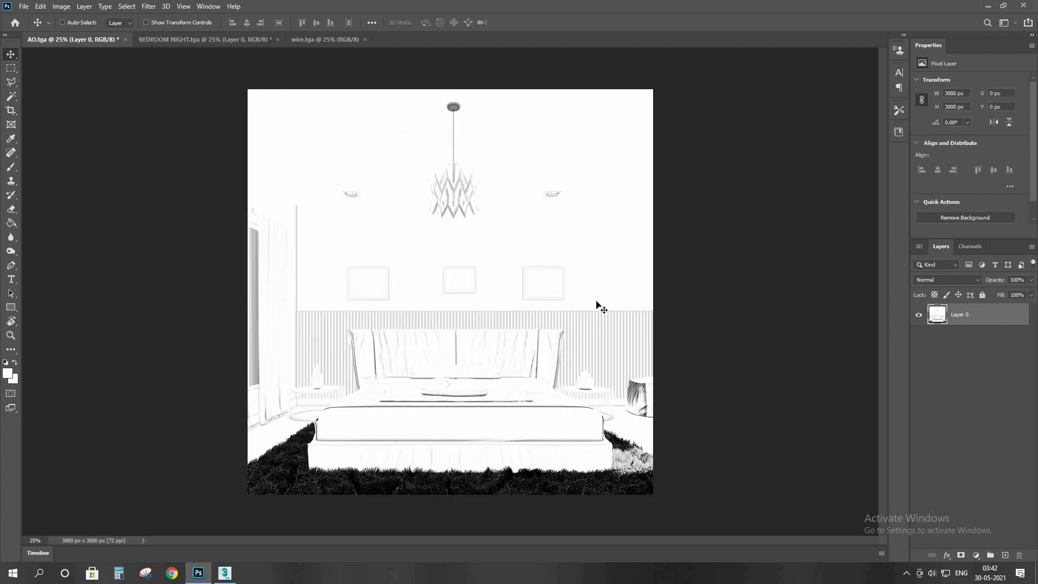
Step: Paste the AO image as a layer over the BEDROOM NIGHT.tga render and set its blend mode to Multiply
click(205, 42)
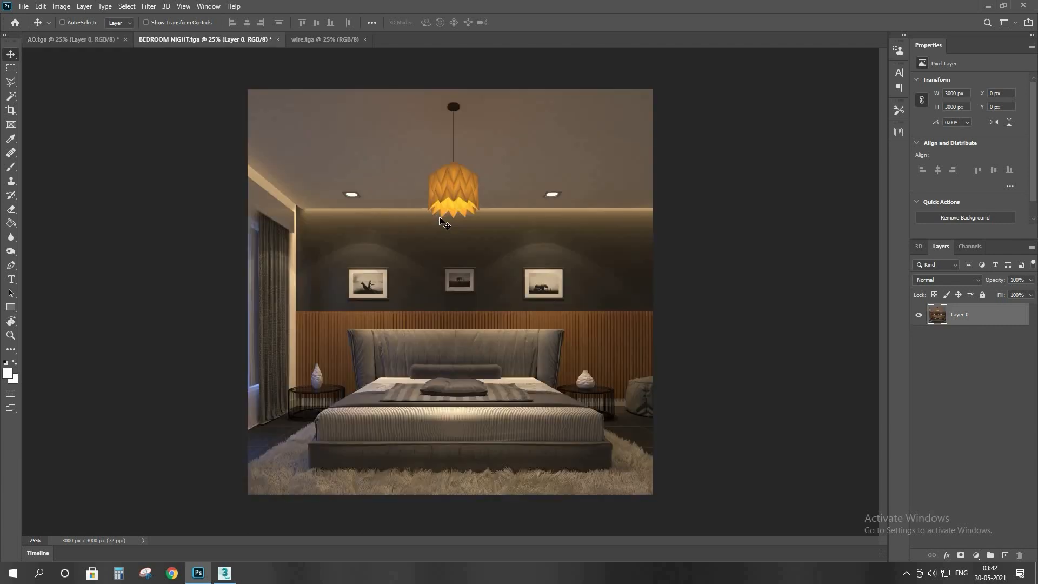
key(ctrl+v)
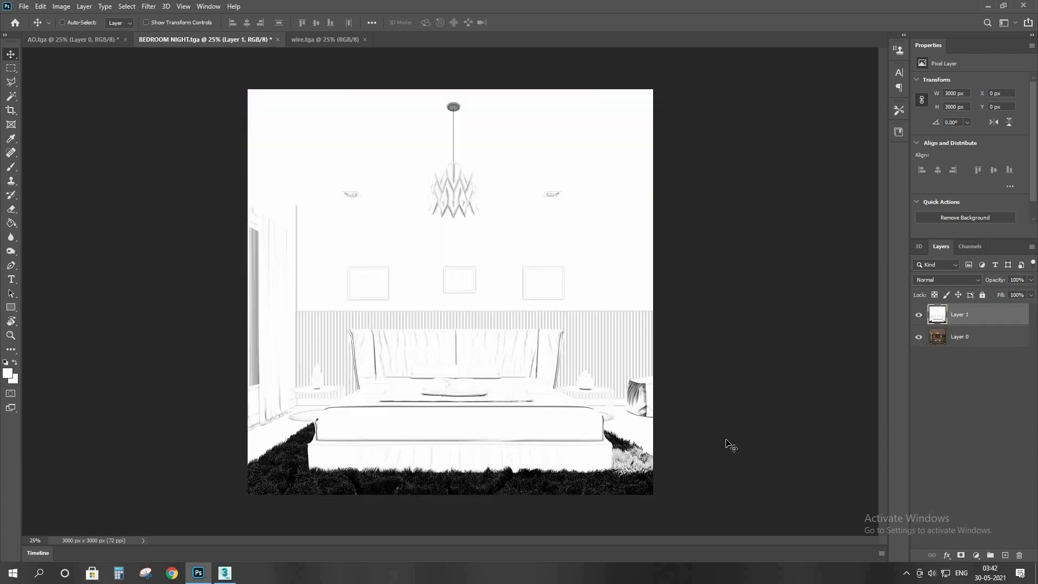
click(944, 280)
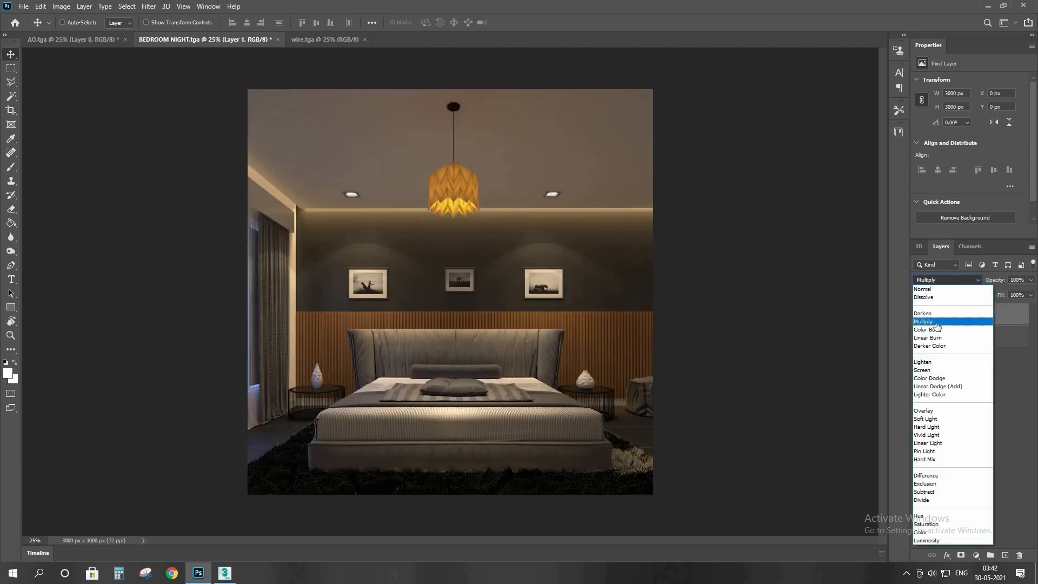
click(941, 313)
Step: Compare the whole bedroom image with and without the multiplied AO layer
click(919, 318)
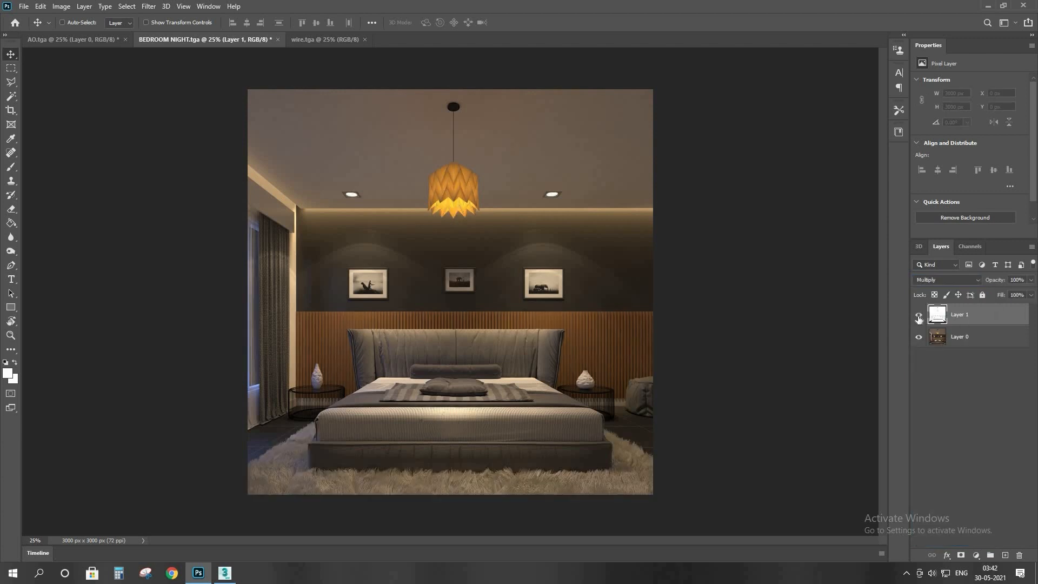
click(918, 318)
click(918, 318)
click(918, 318)
click(919, 318)
click(918, 318)
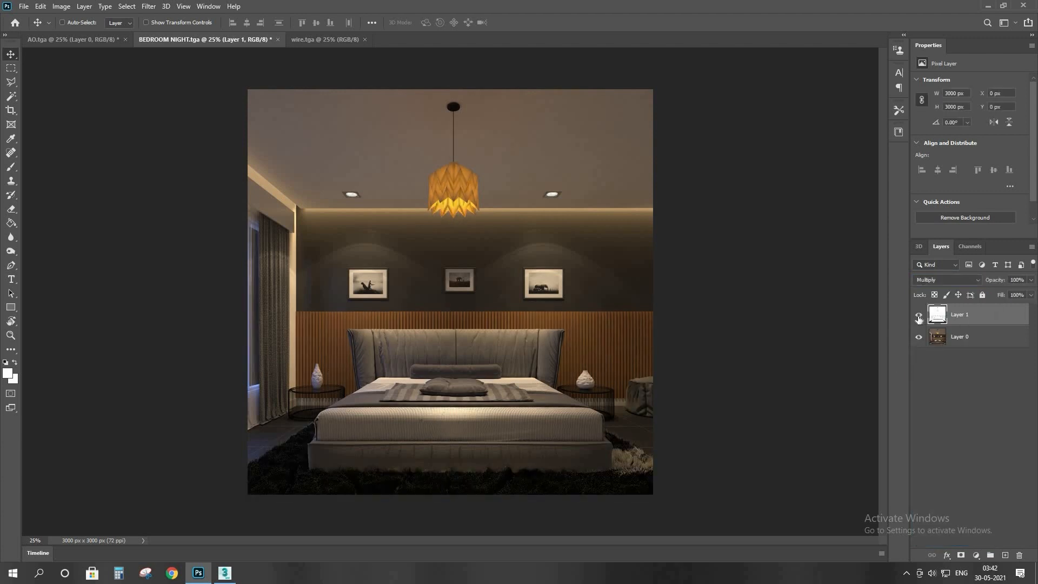
click(918, 318)
click(919, 318)
click(919, 318)
click(919, 318)
click(918, 318)
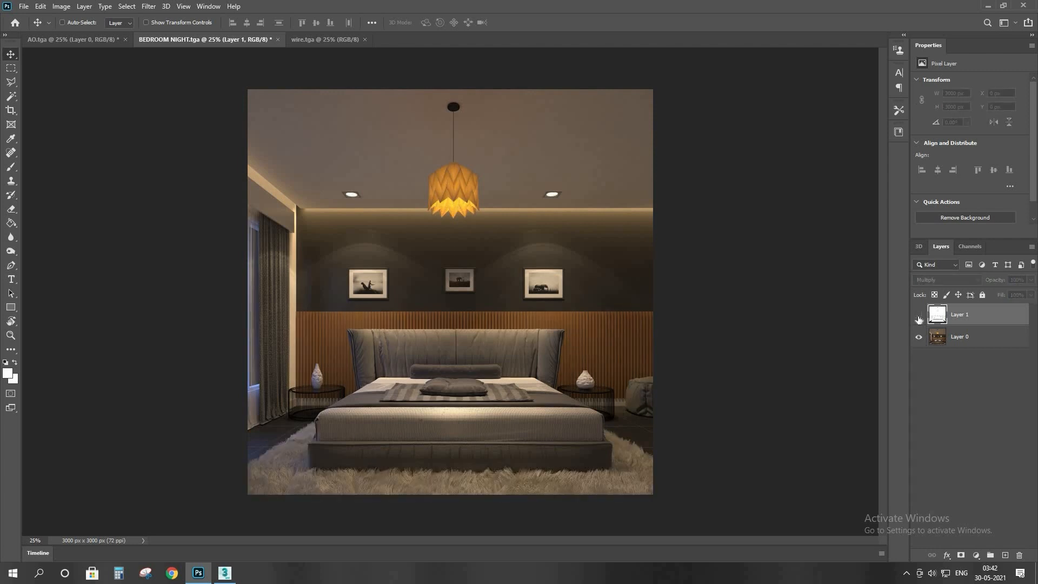
Step: Examine the AO layer's effect close up on the wall panelling, picture frames and headboard
key(ctrl+plus)
key(ctrl+plus)
key(ctrl+plus)
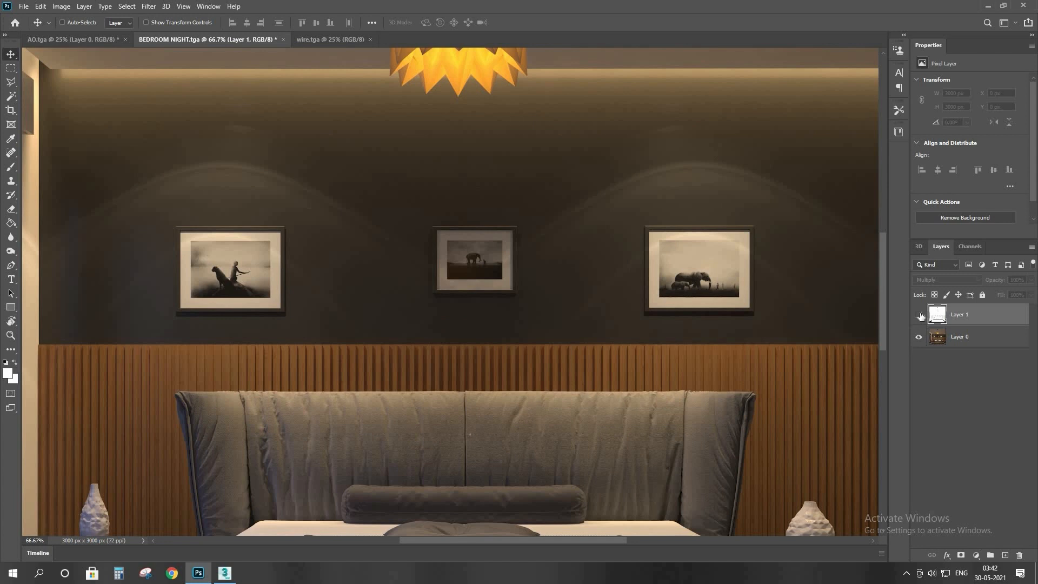
click(921, 317)
click(920, 316)
click(921, 316)
click(921, 317)
click(920, 317)
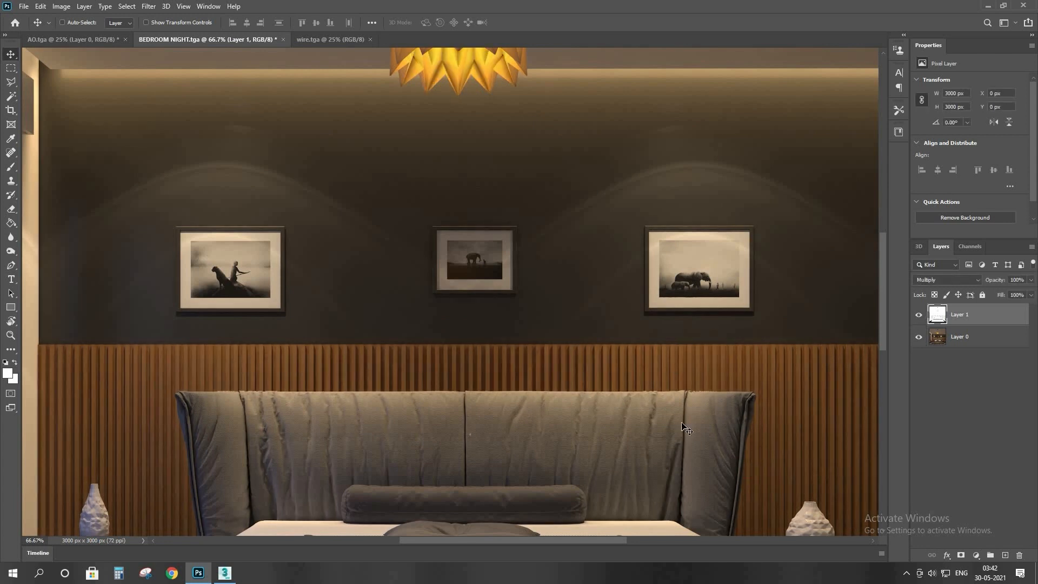
click(920, 316)
click(920, 317)
Step: Compare the bed, bedding and side tables close up with and without the AO layer
scroll(859, 347, down, 5)
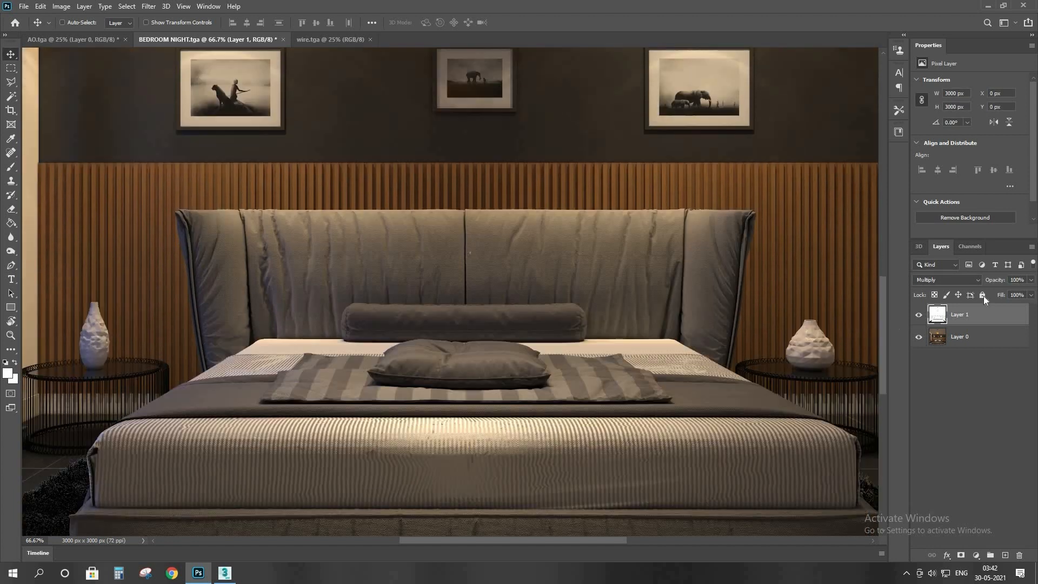
click(921, 316)
click(921, 316)
click(921, 317)
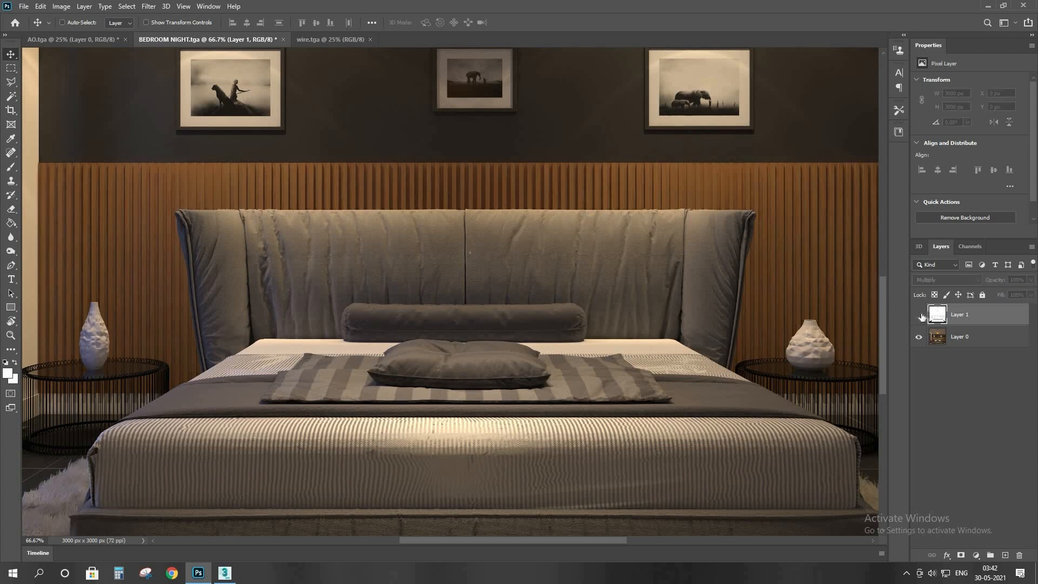
click(921, 316)
click(921, 316)
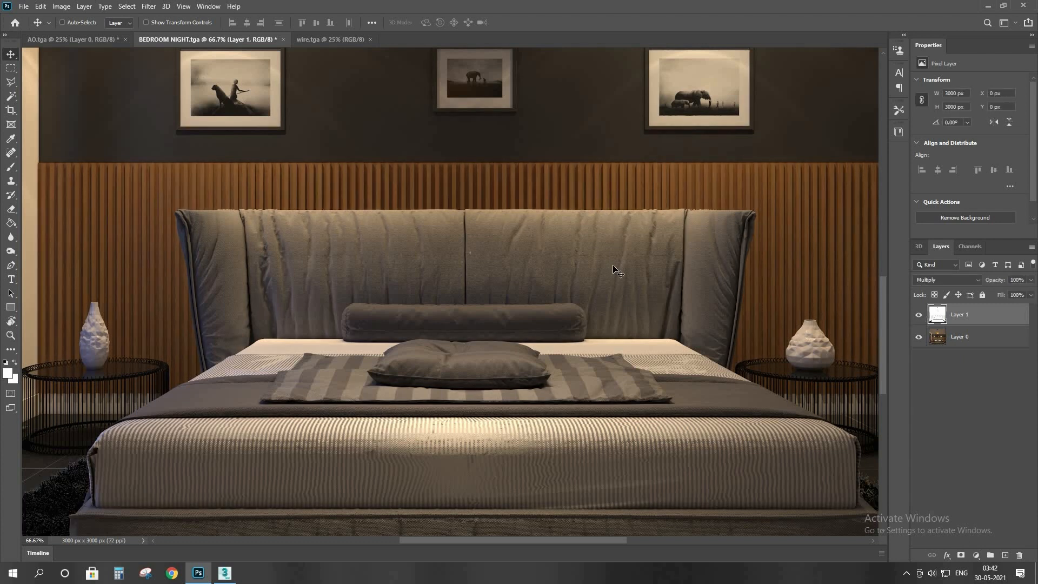
Step: Erase the dark AO shading over the rug with the Eraser, raising its opacity to 100%
scroll(616, 275, down, 2)
key(ctrl+minus)
key(ctrl+minus)
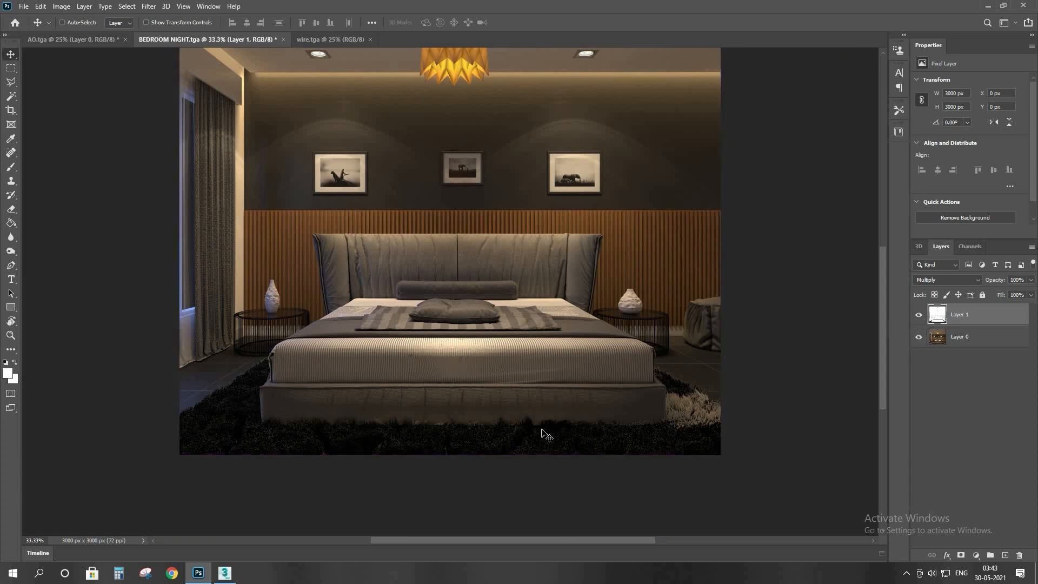
key(e)
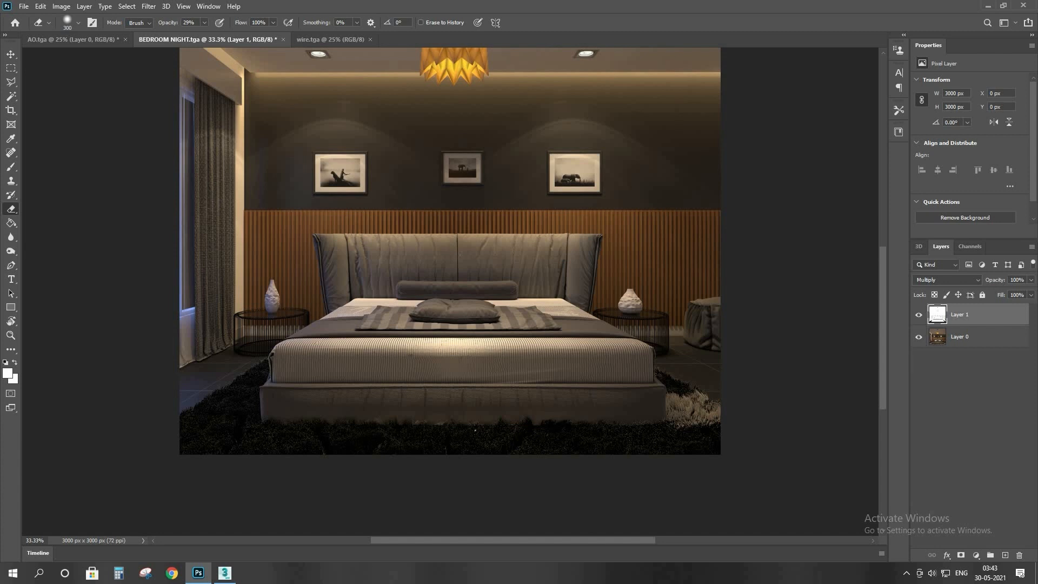
mouse_move(475, 431)
mouse_down()
mouse_move(503, 439)
mouse_move(440, 439)
mouse_up()
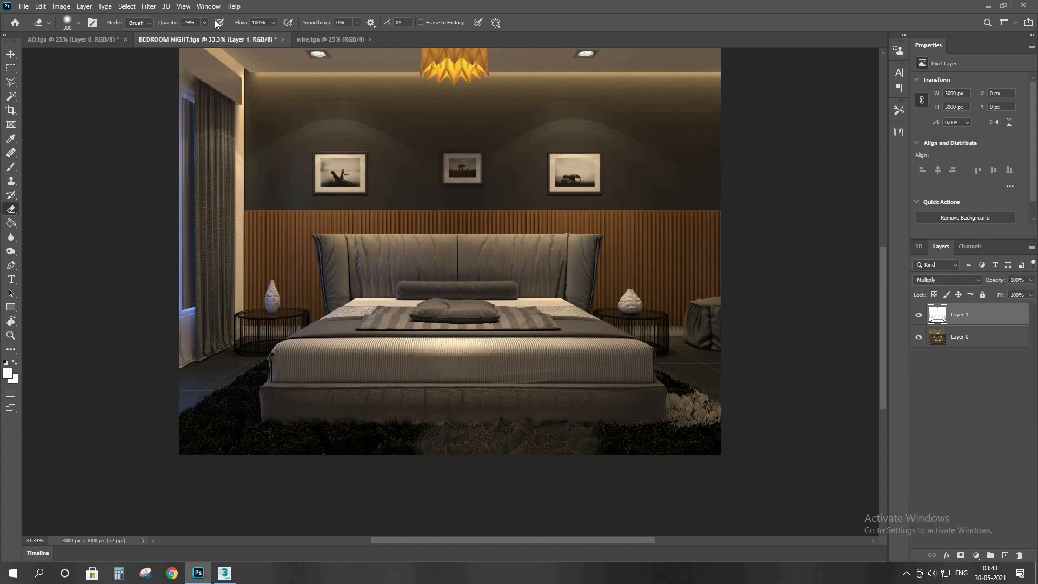
drag(204, 35, 267, 44)
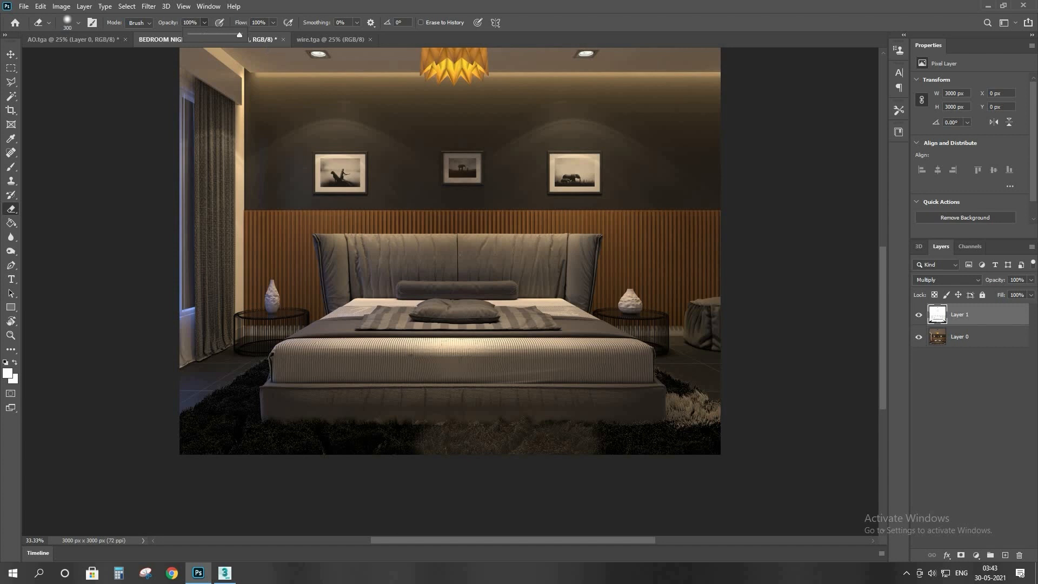
mouse_move(212, 434)
mouse_down()
mouse_move(349, 456)
mouse_move(254, 454)
mouse_up()
mouse_move(204, 416)
mouse_down()
mouse_move(246, 413)
mouse_move(238, 389)
mouse_move(253, 372)
mouse_move(356, 422)
mouse_move(427, 435)
mouse_move(679, 427)
mouse_move(657, 369)
mouse_move(703, 427)
mouse_move(678, 434)
mouse_up()
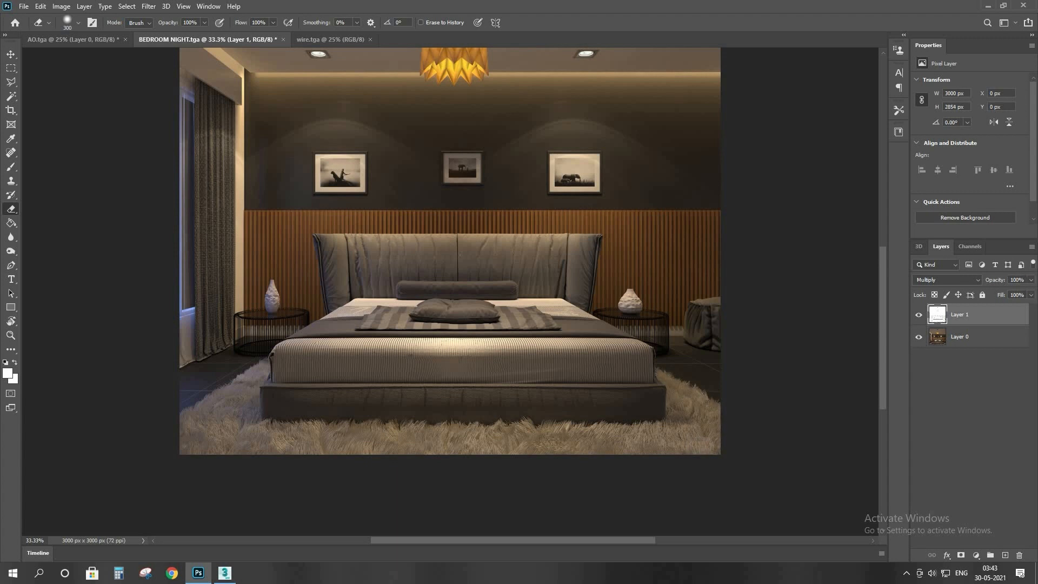
Step: Set the AO layer's opacity to 75% and compare the image with and without it
click(994, 280)
text(75)
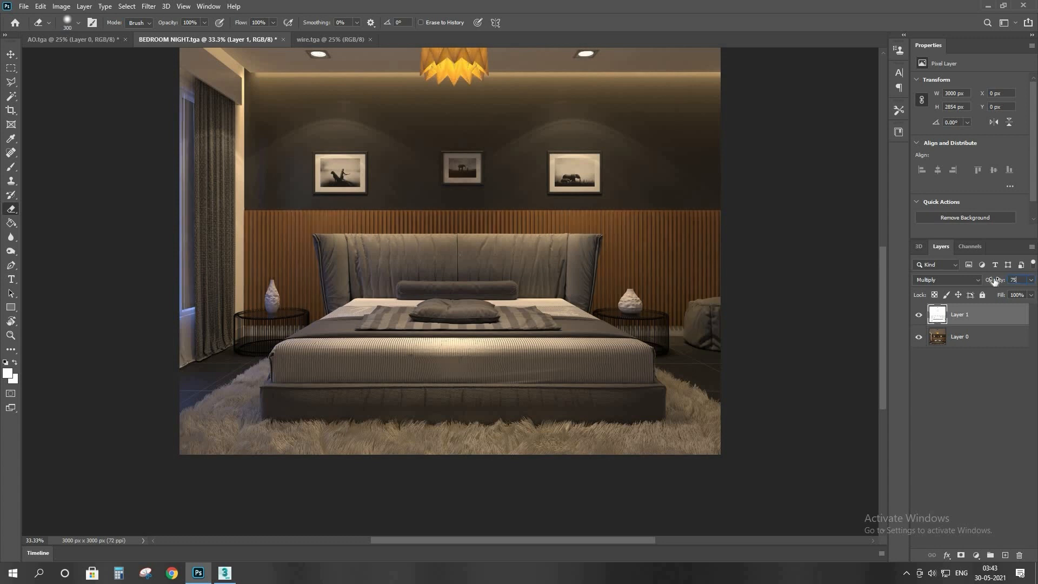
key(Return)
click(919, 314)
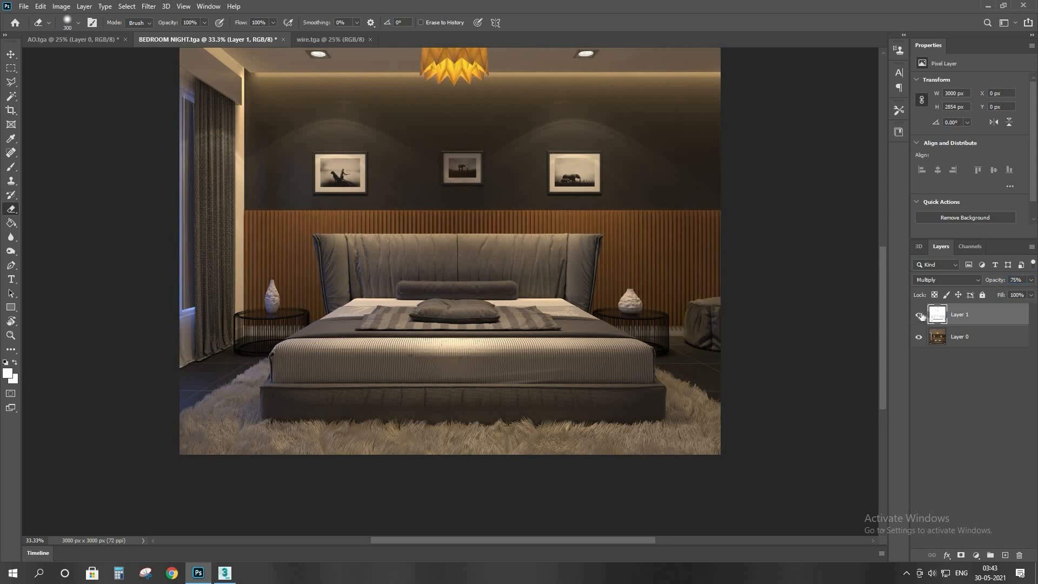
click(919, 314)
Step: Erase the AO shading over the pouf and the window, and compare the result by toggling the layer's visibility
drag(694, 314, 687, 311)
drag(181, 175, 181, 303)
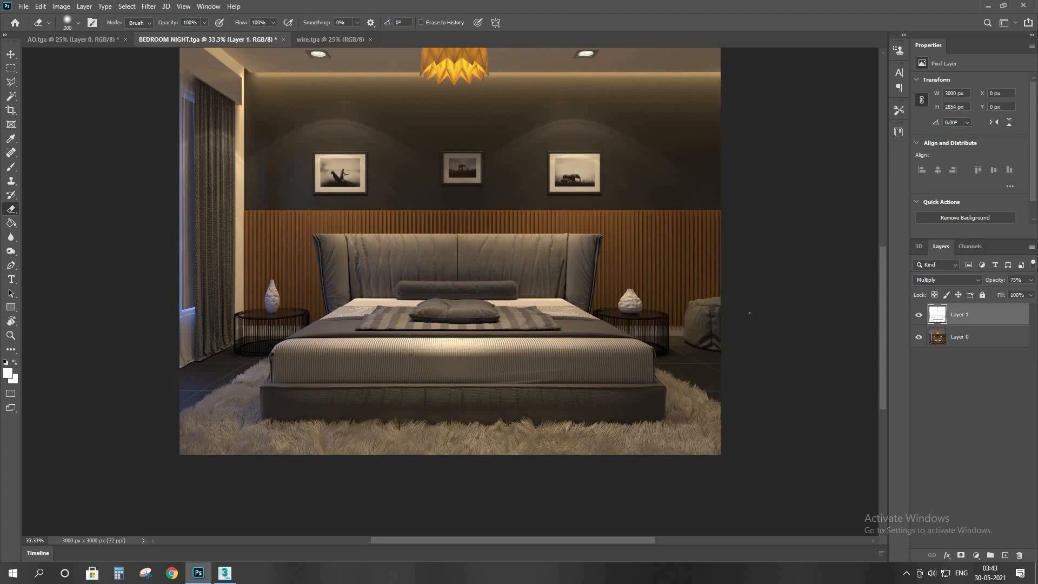
scroll(801, 319, up, 3)
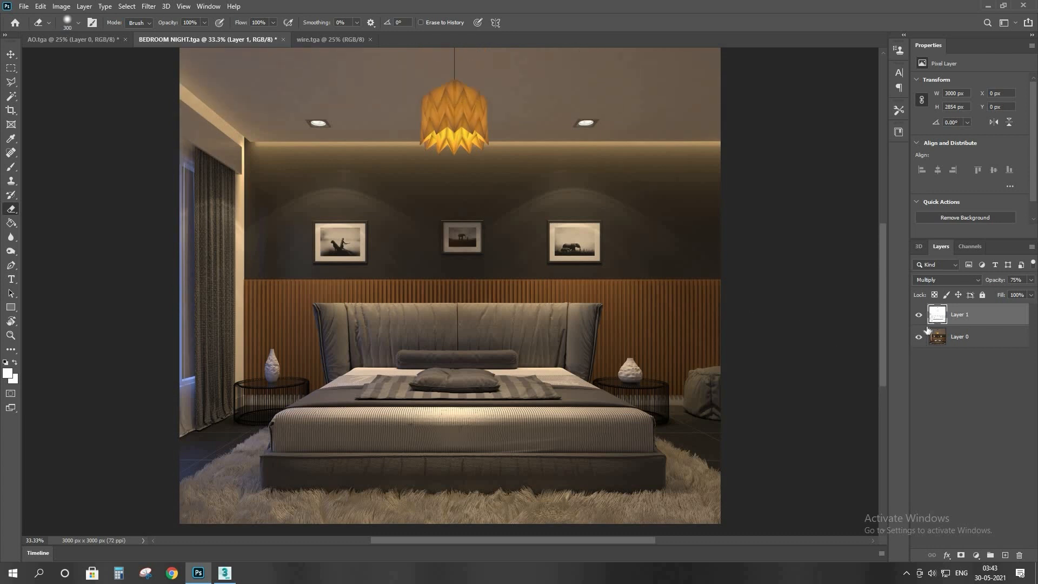
click(919, 315)
click(918, 315)
click(919, 314)
click(919, 314)
click(919, 315)
click(918, 315)
Step: Erase the AO shading over the pendant lamp and check the image with and without the AO layer
mouse_move(432, 135)
mouse_down()
mouse_move(471, 94)
mouse_move(434, 111)
mouse_move(440, 90)
mouse_up()
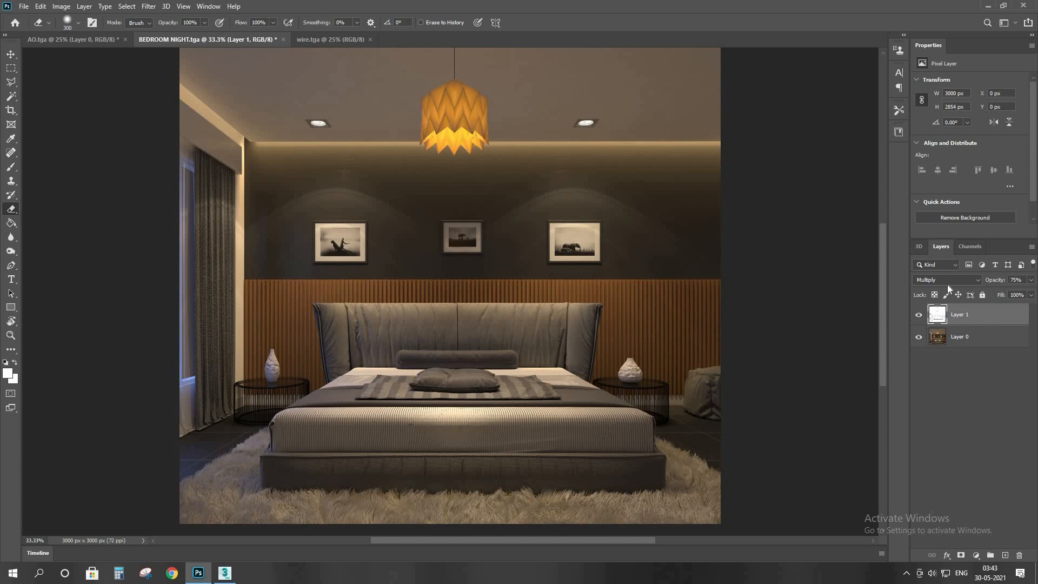
click(919, 316)
click(918, 316)
click(919, 316)
click(919, 316)
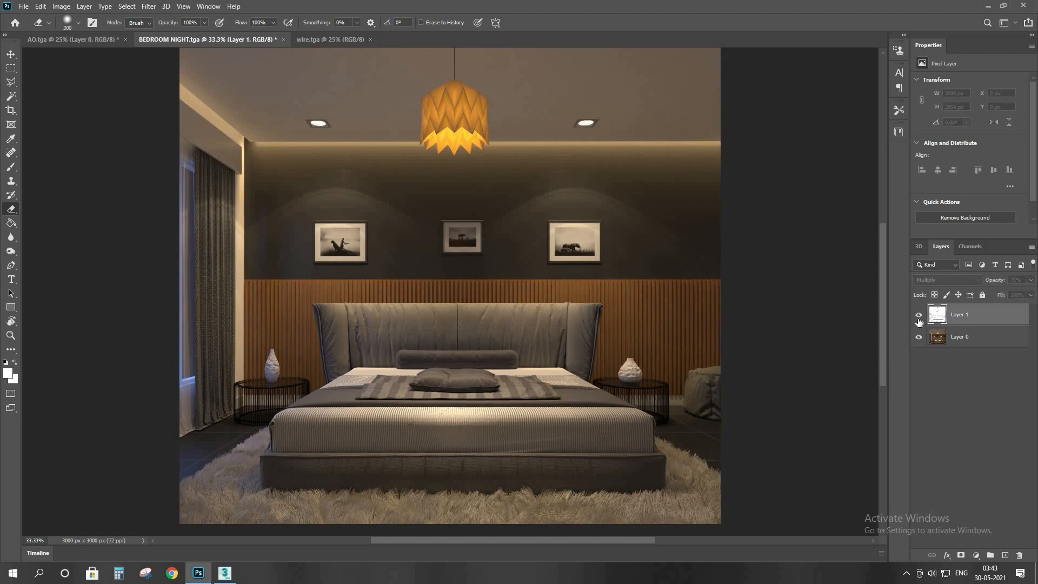
click(918, 317)
click(918, 316)
click(919, 316)
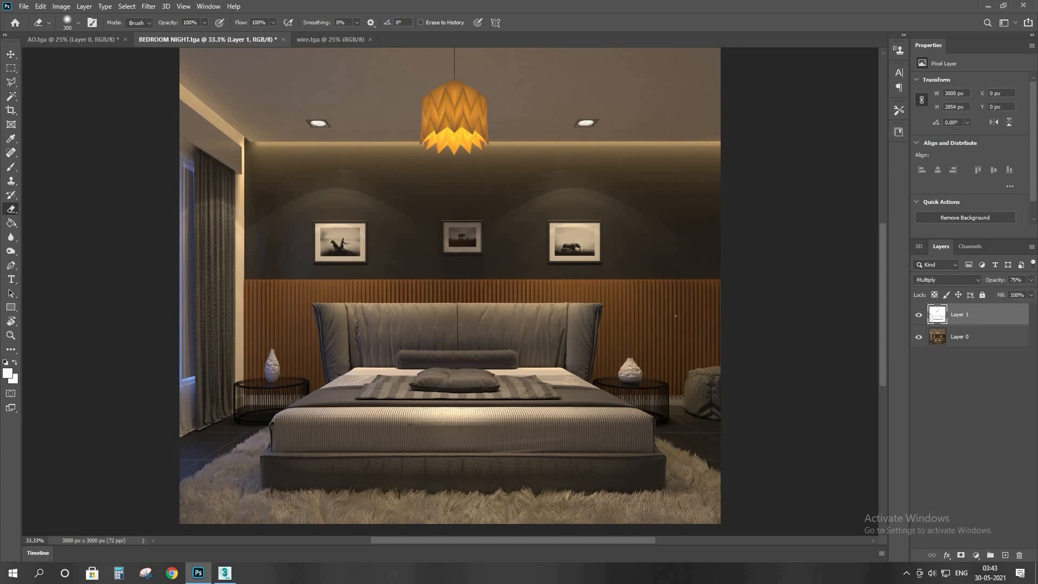
Step: Merge the AO layer with the render layer and rename the merged layer RGB
scroll(675, 315, down, 2)
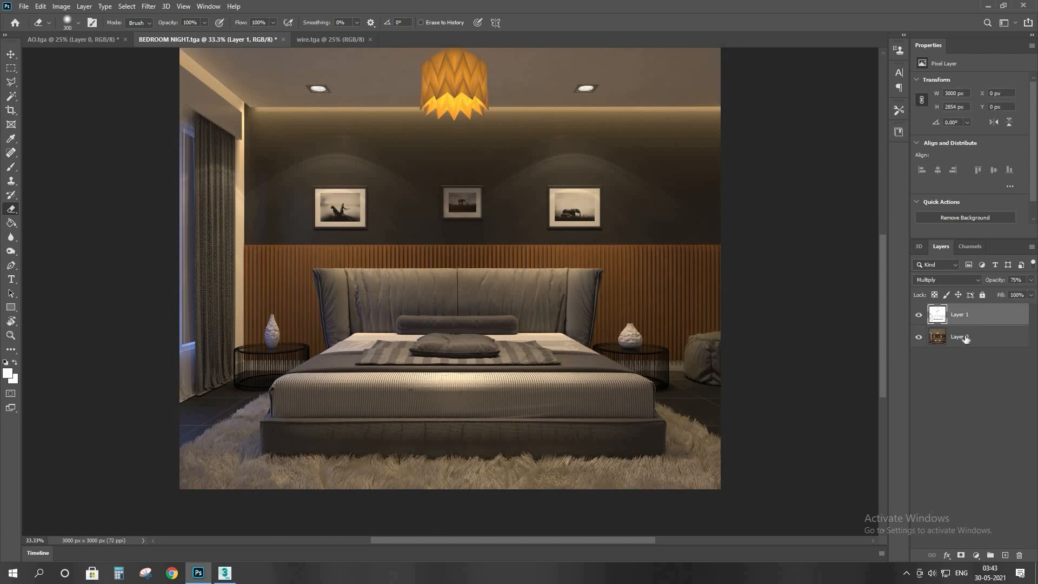
shift+click(966, 339)
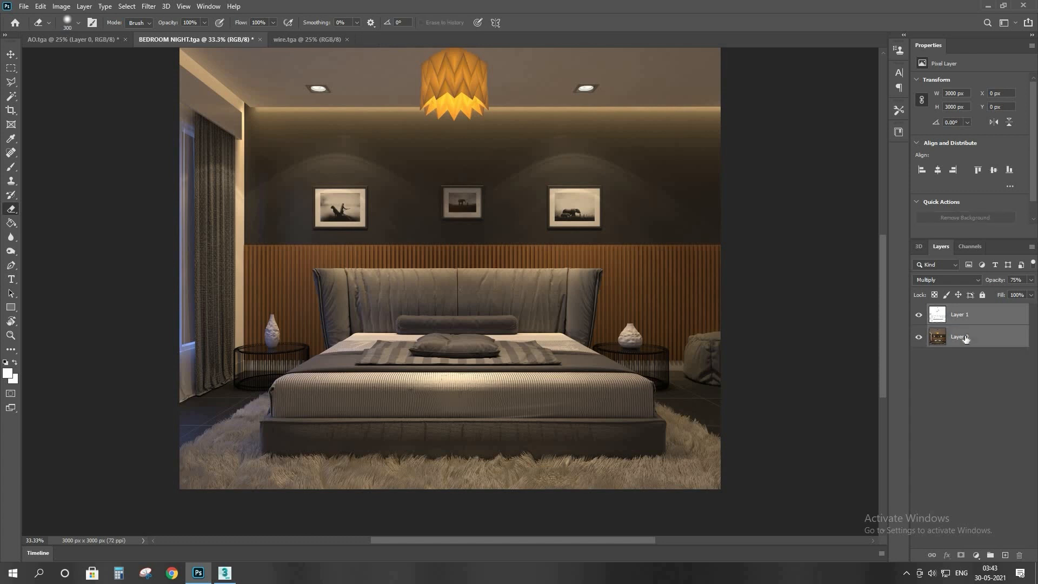
key(ctrl+e)
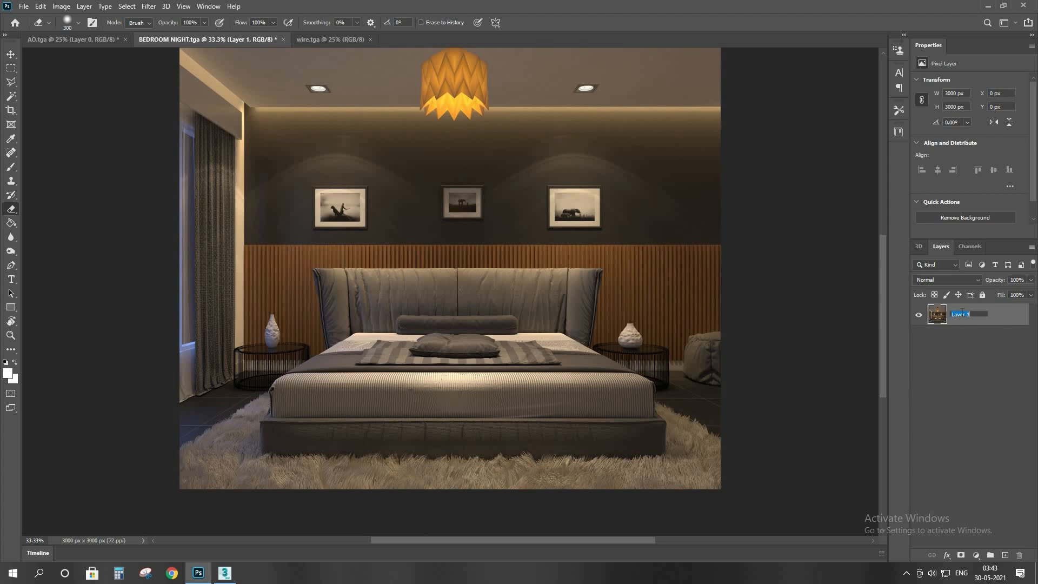
text(RGB)
key(Return)
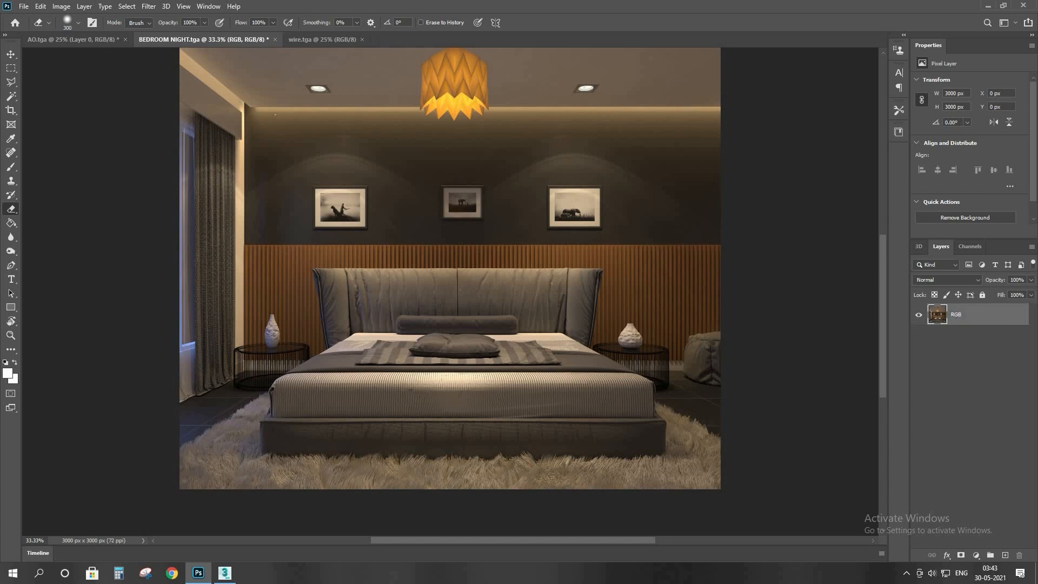
Step: Add a new layer above the RGB layer and rename it light strak
click(9, 57)
scroll(352, 271, up, 1)
scroll(352, 273, up, 2)
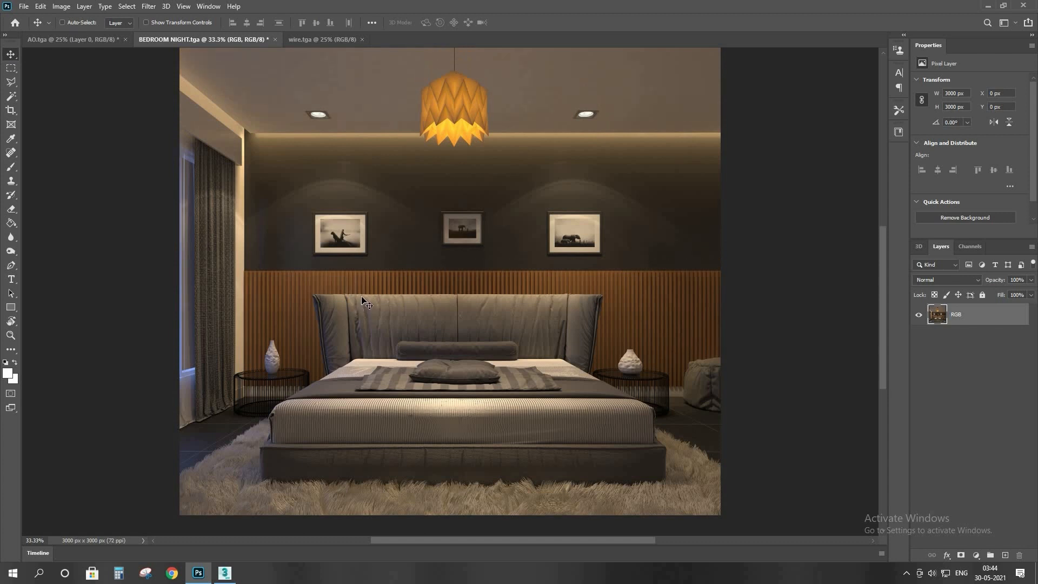
scroll(268, 182, down, 1)
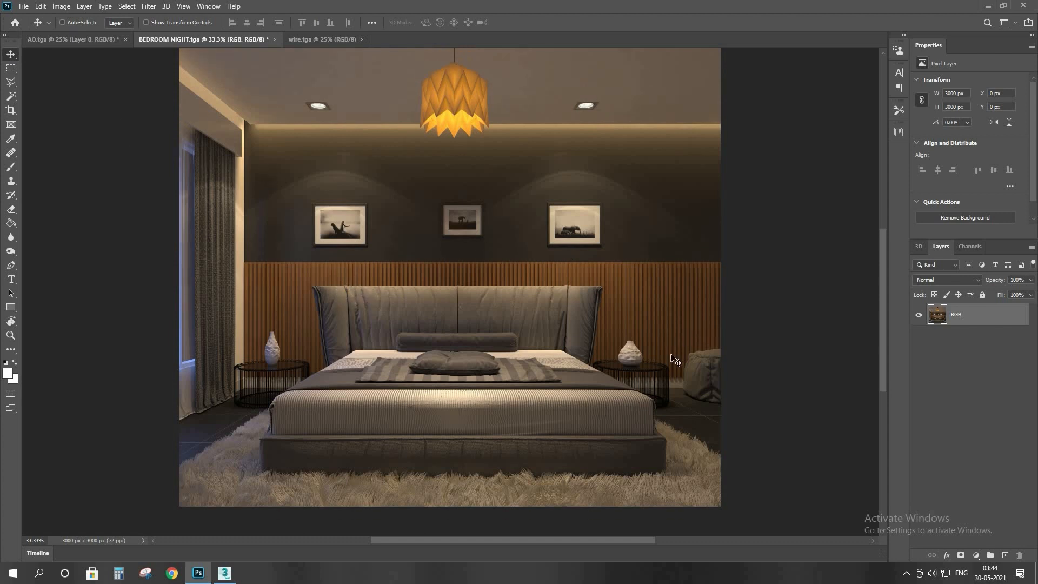
click(1005, 554)
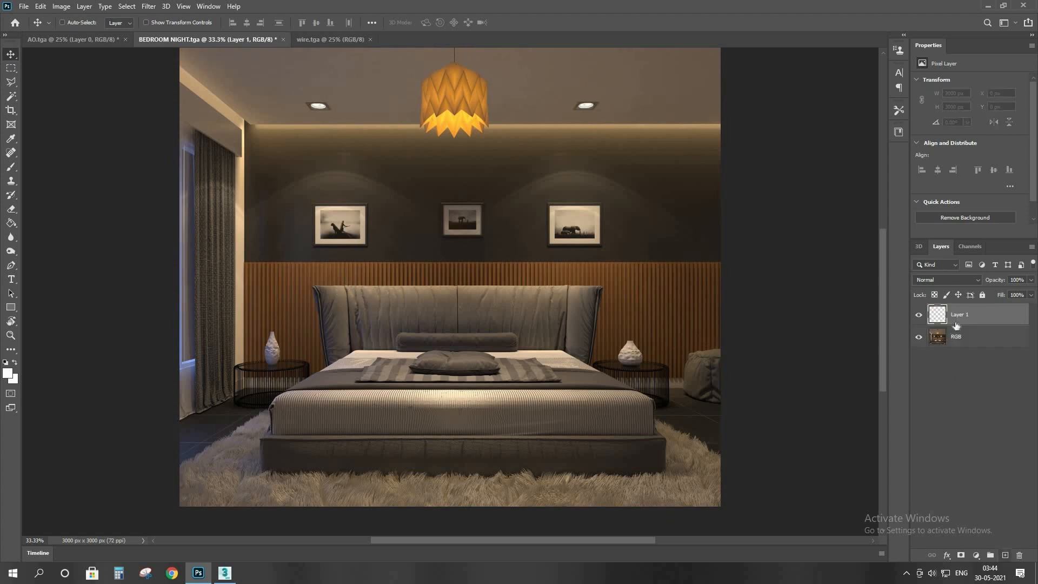
double_click(960, 315)
text(light strak)
key(Return)
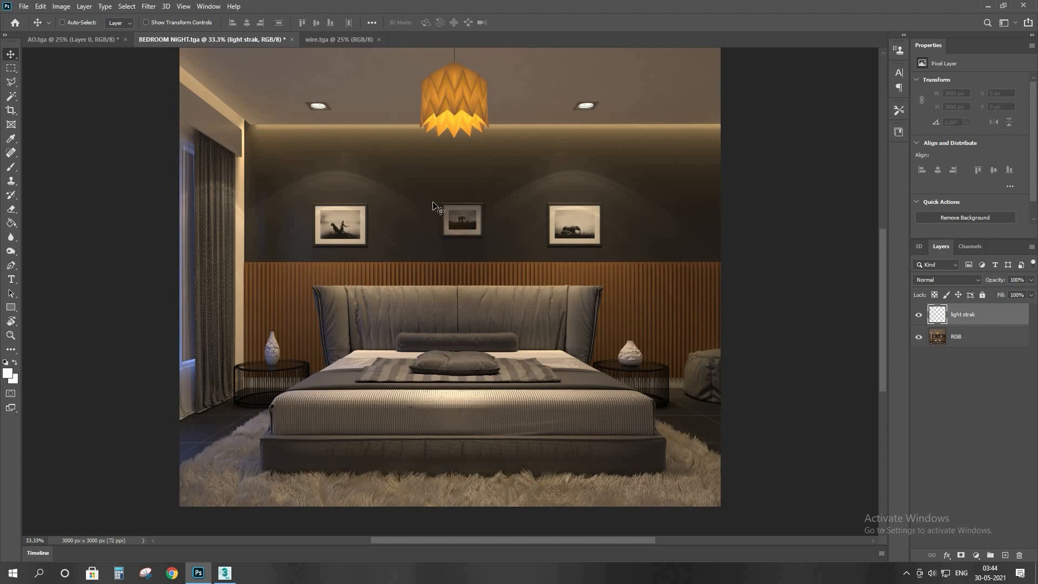
Step: Shape the soft 125 px brush into a thin streak with 8% roundness and a -32° angle
key(ctrl+plus)
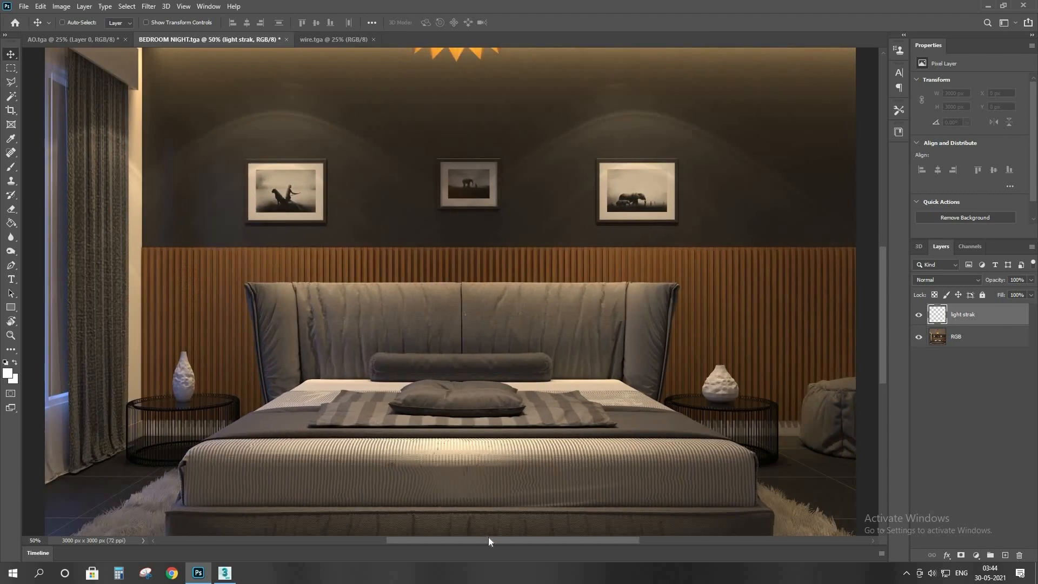
ctrl+scroll(381, 221, up, 3)
scroll(333, 190, up, 6)
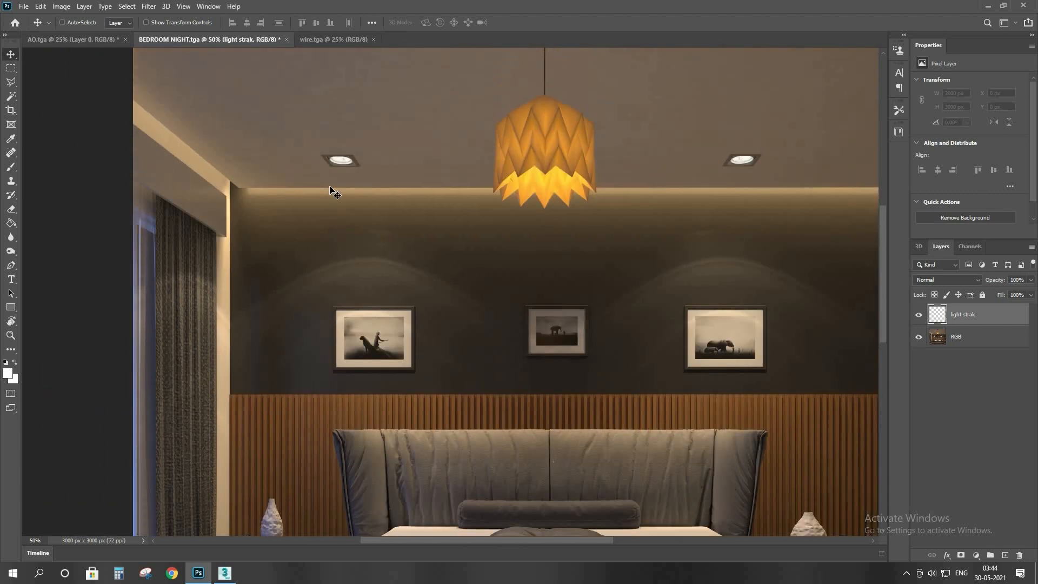
key(ctrl+plus)
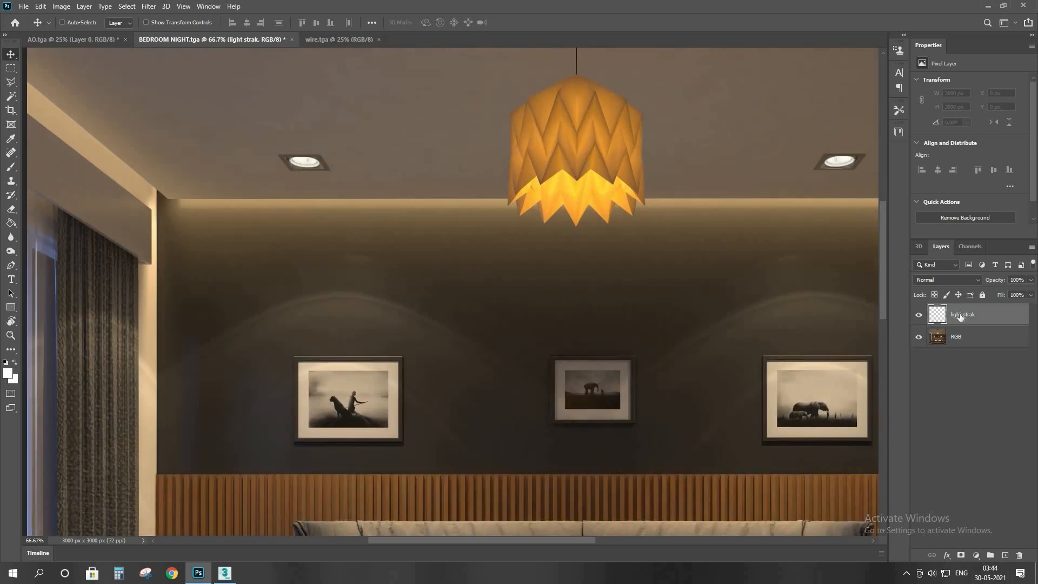
key(b)
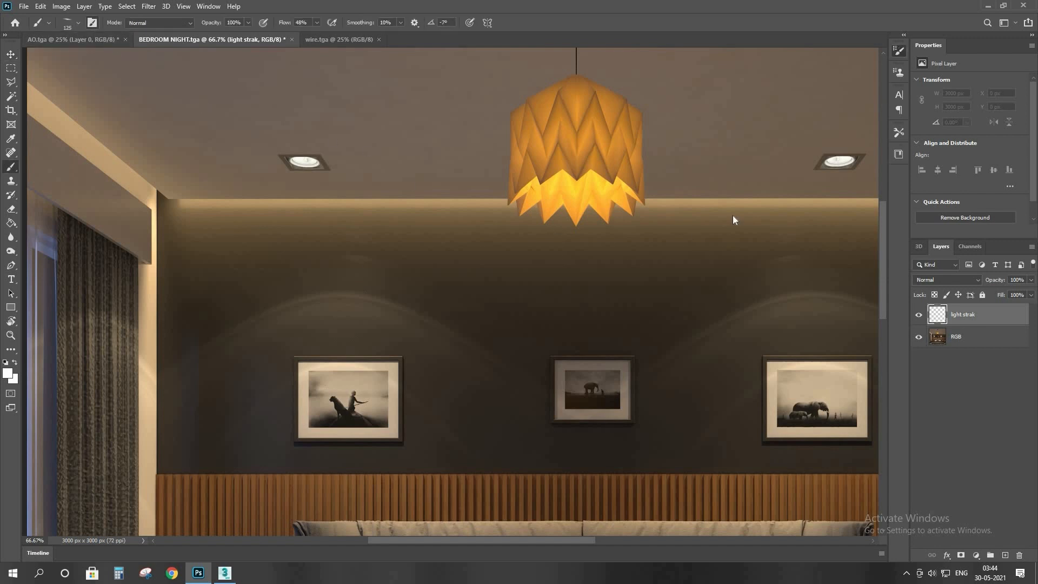
drag(861, 185, 860, 196)
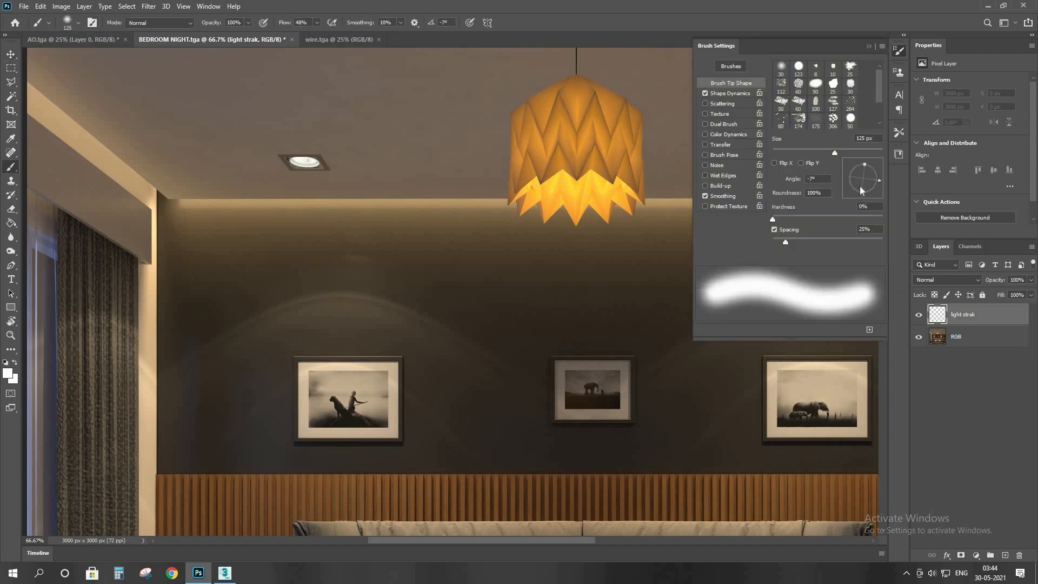
right_click(840, 43)
click(849, 47)
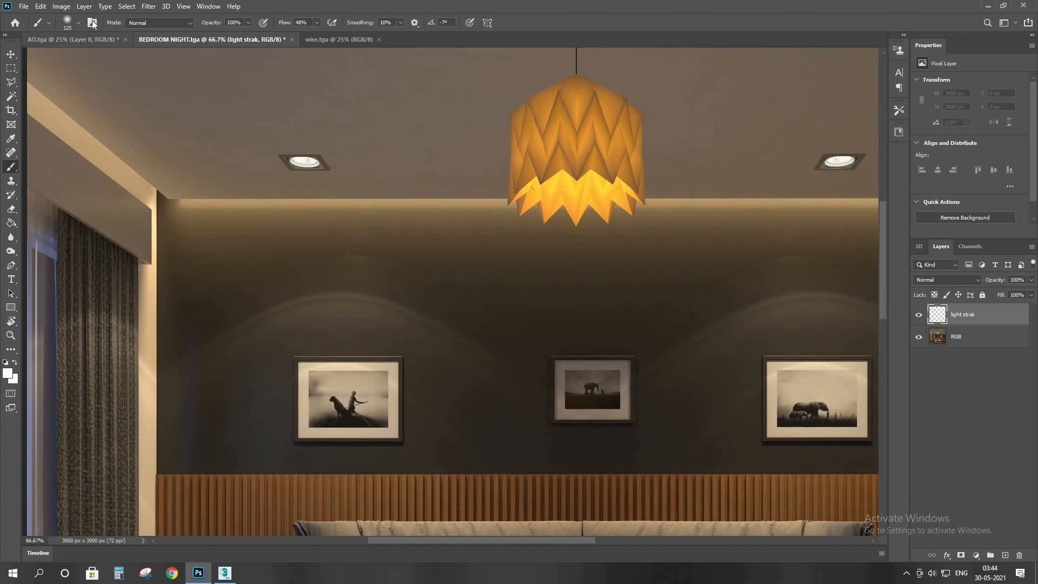
click(92, 22)
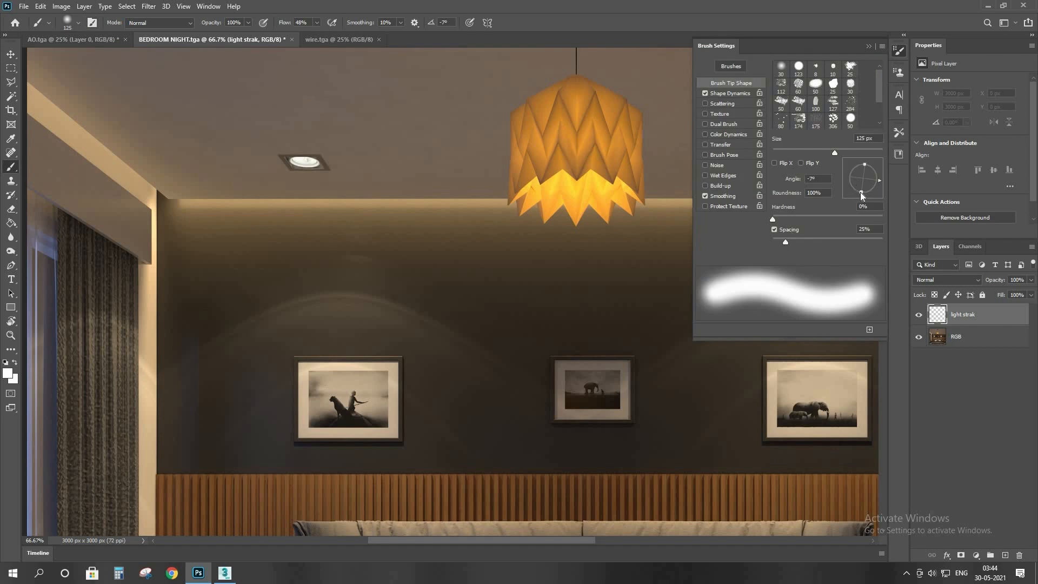
drag(861, 192, 855, 189)
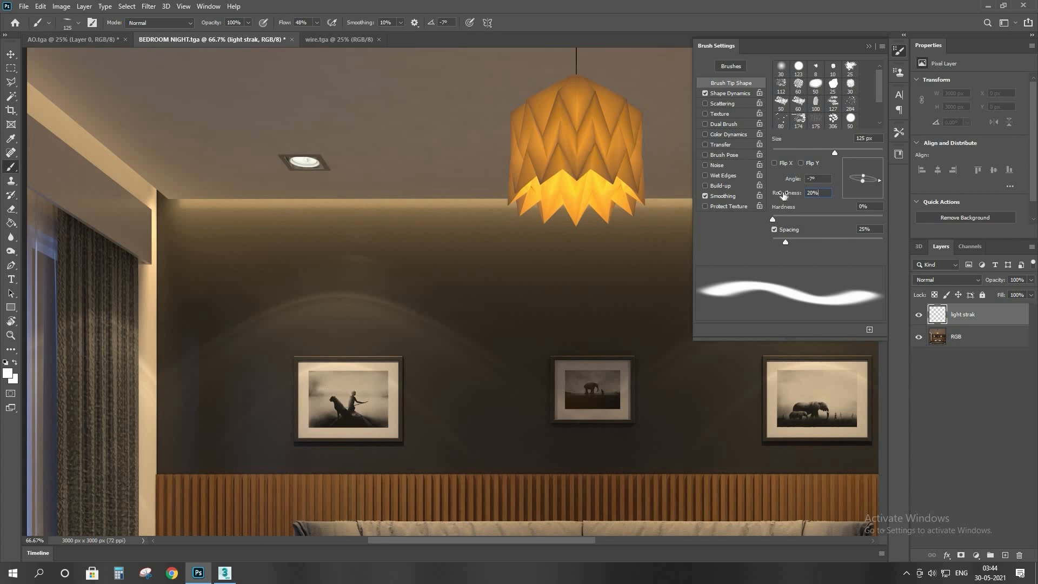
text(8)
key(Return)
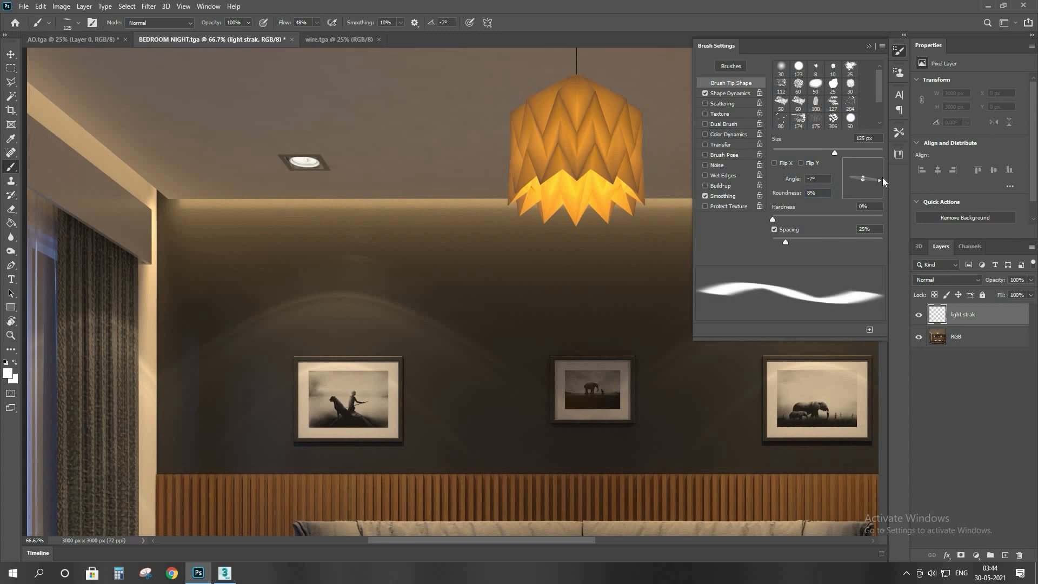
drag(880, 183, 880, 191)
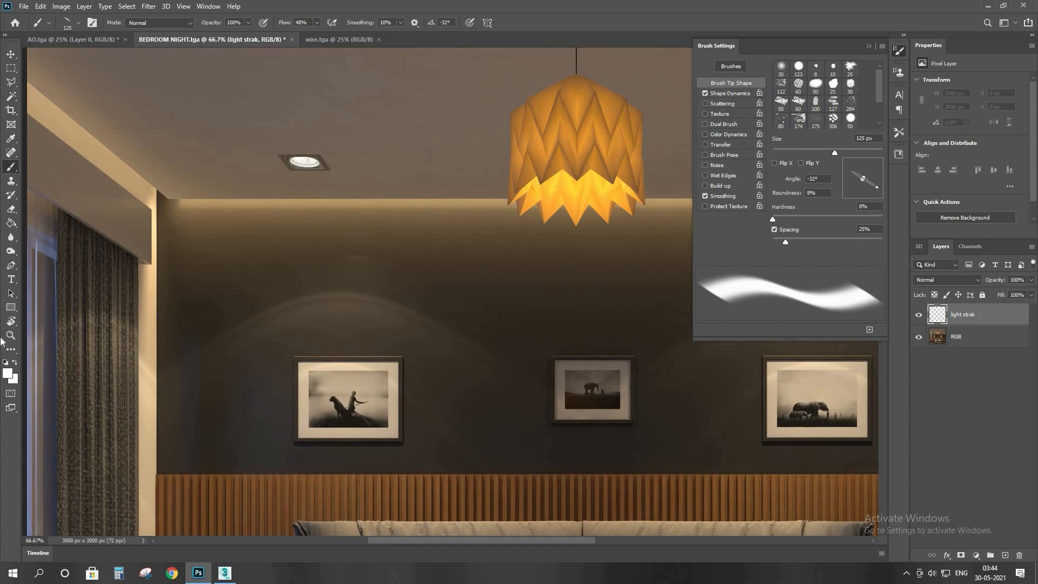
Step: Paint a near-white star glare on the ceiling downlight near the curtain, stamping the brush at -32°, 25° and -91° angles
click(8, 372)
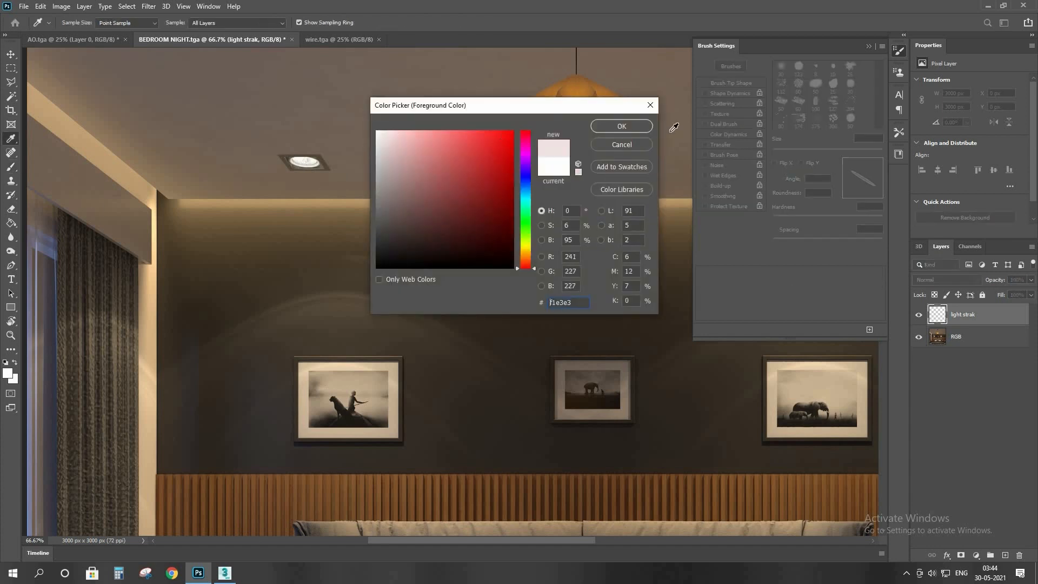
key(Return)
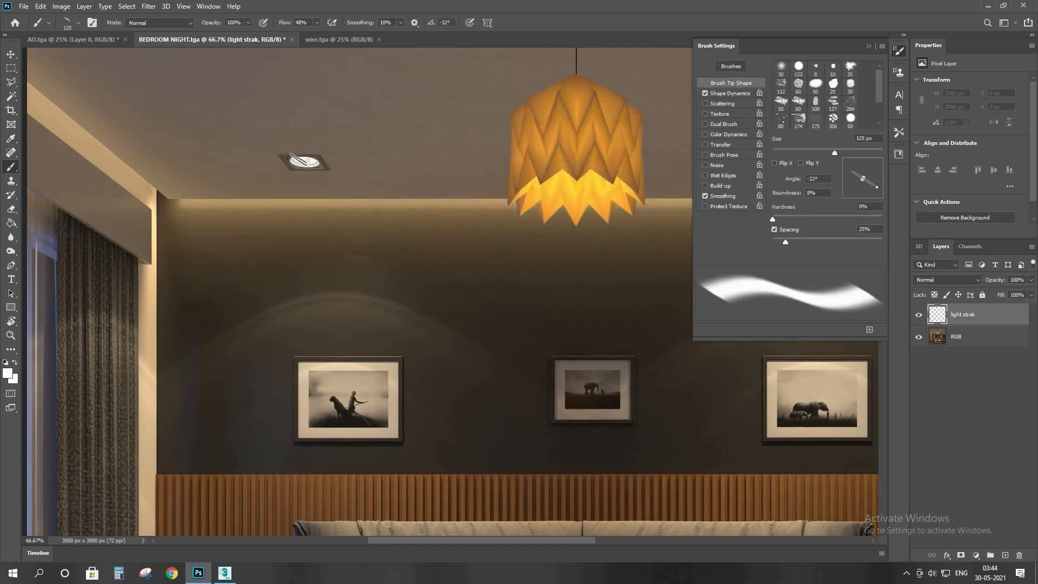
click(304, 162)
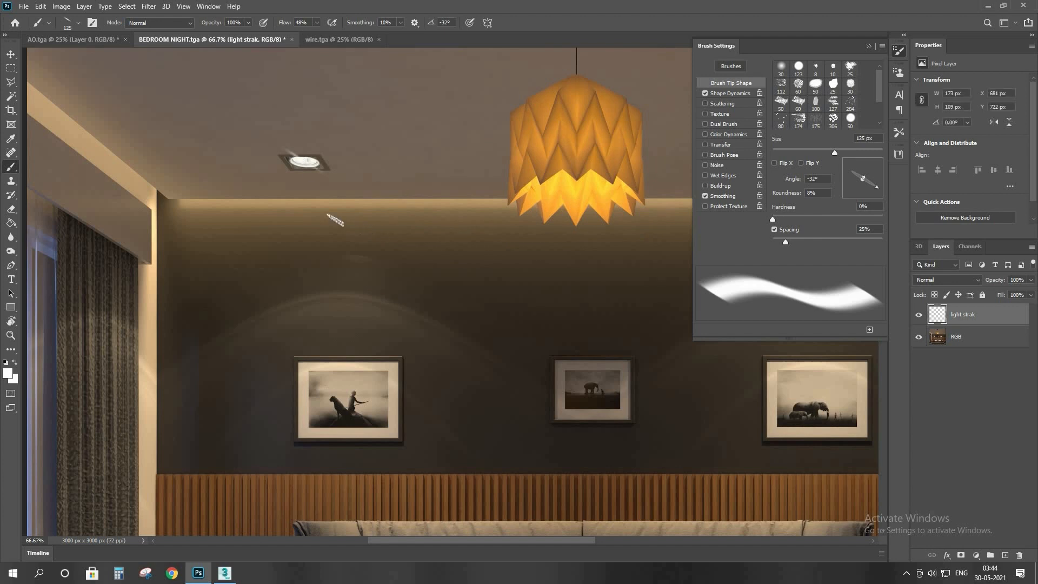
click(302, 161)
drag(876, 189, 878, 174)
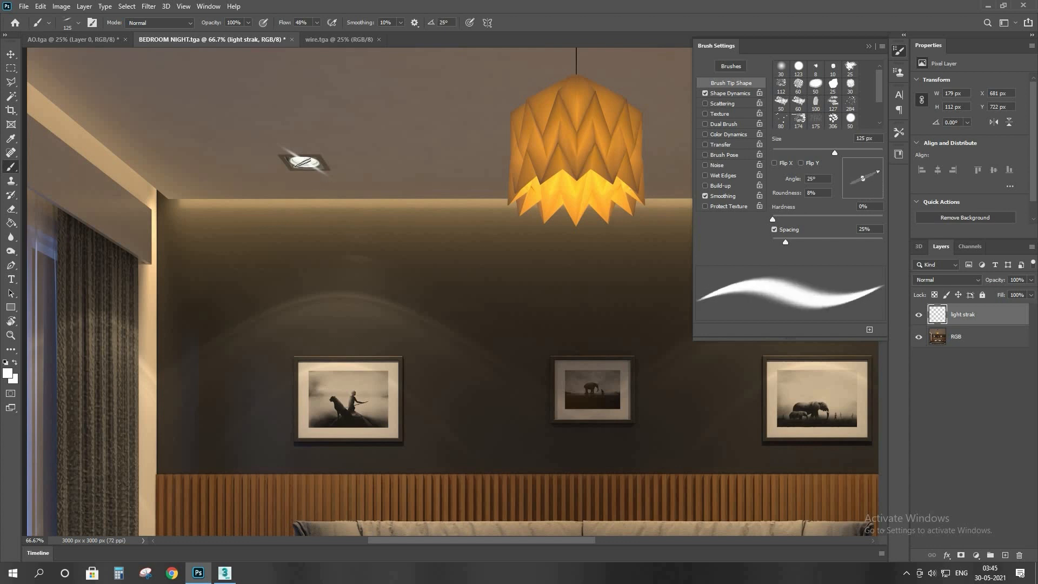
click(297, 165)
drag(878, 188, 863, 204)
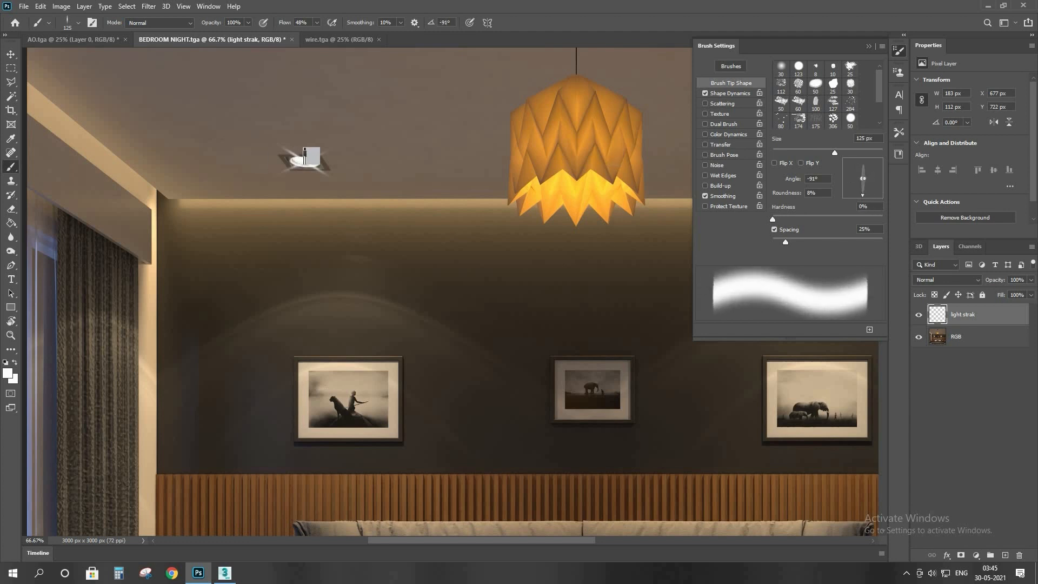
click(305, 157)
right_click(819, 47)
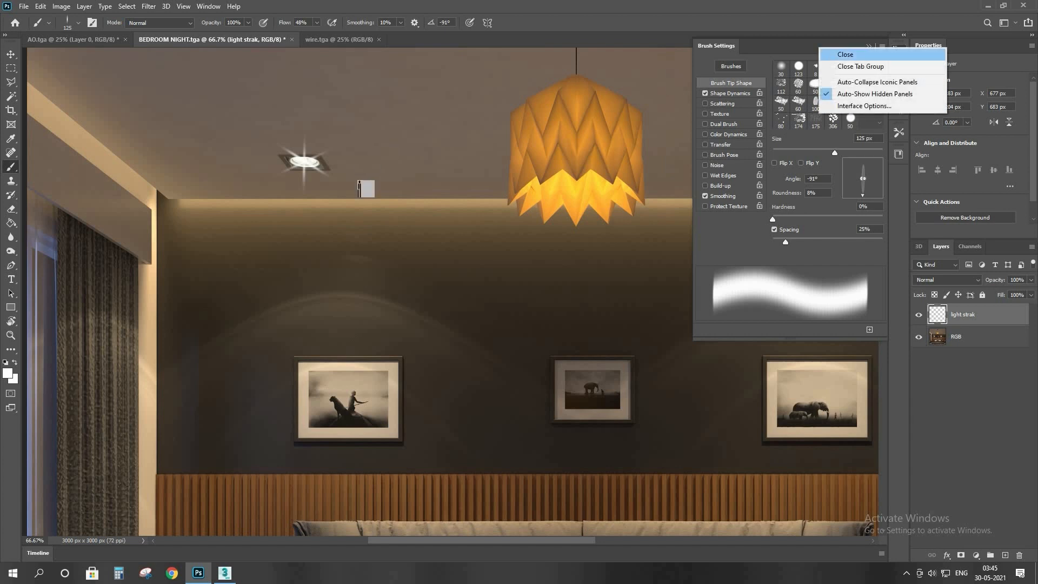
click(832, 54)
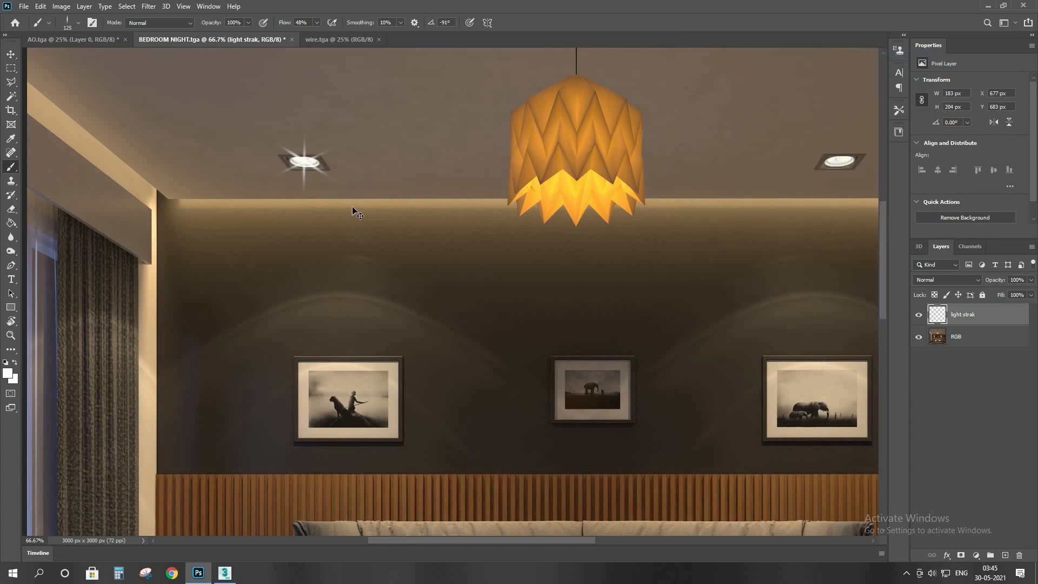
Step: Duplicate the light streak onto the other ceiling downlight and flip the copy vertically
key(ctrl+minus)
key(ctrl+minus)
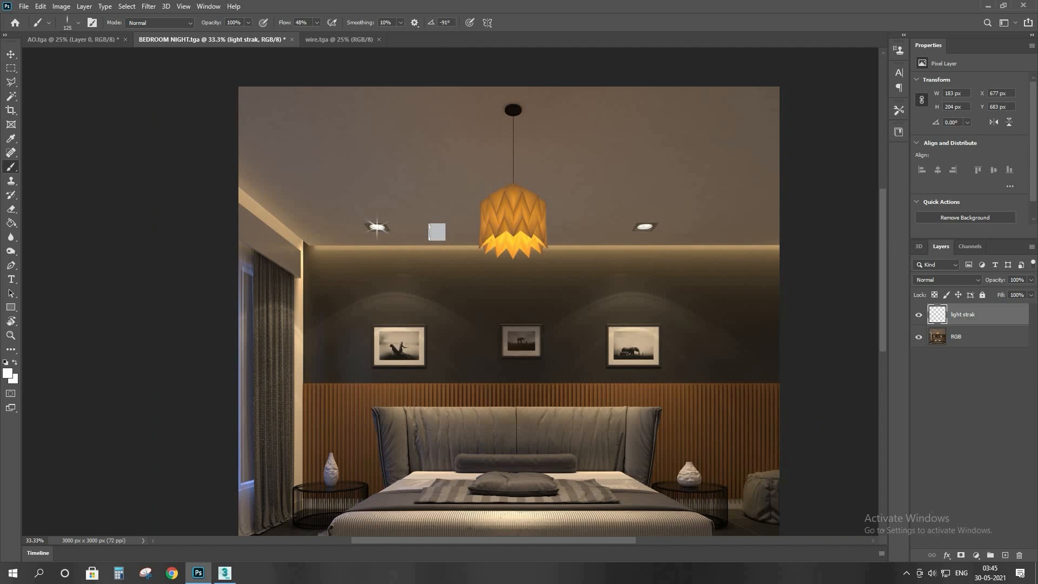
key(v)
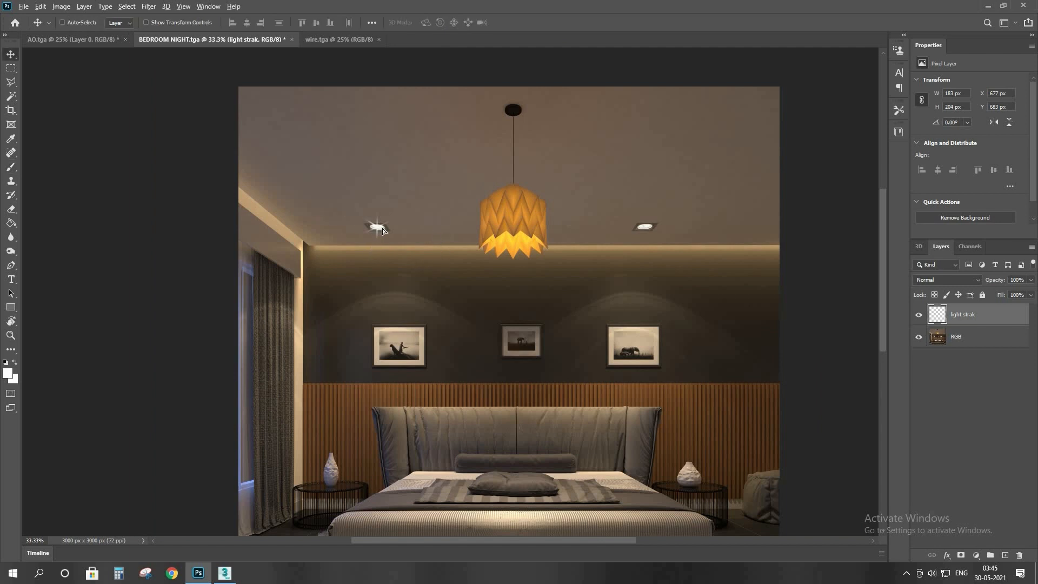
alt+drag(377, 228, 645, 227)
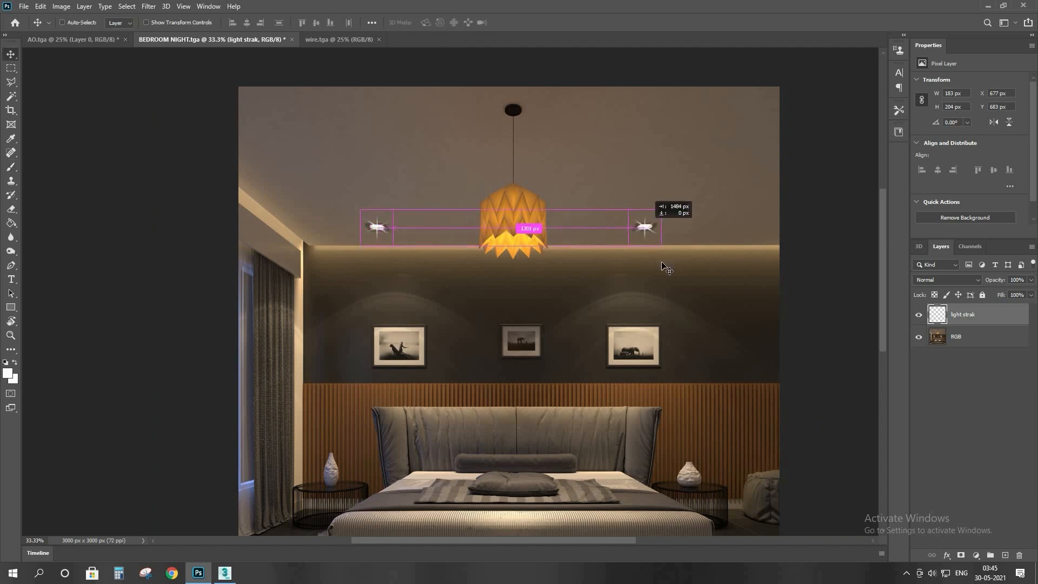
key(ctrl+t)
right_click(644, 232)
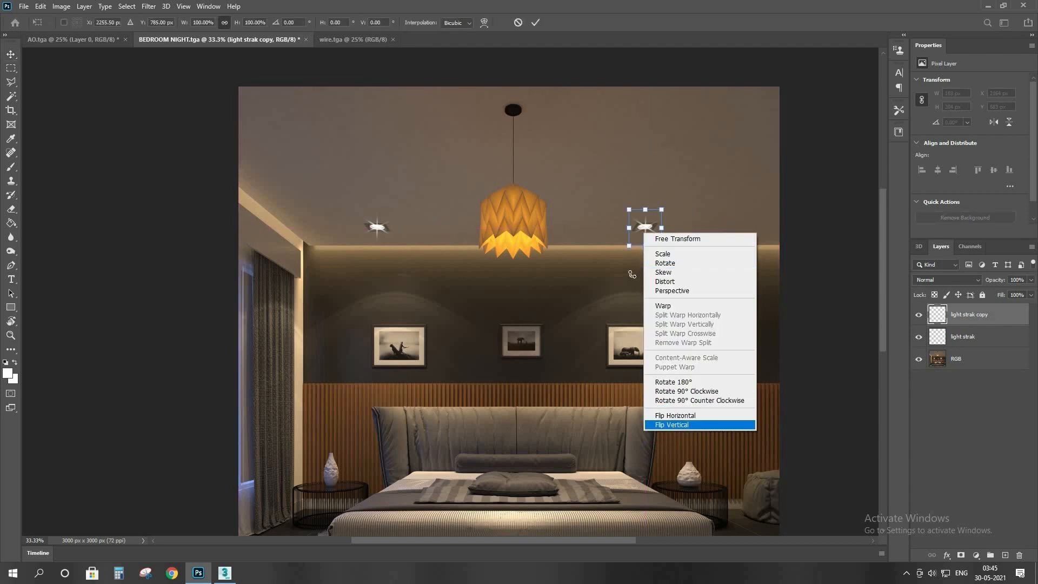
click(676, 425)
key(Return)
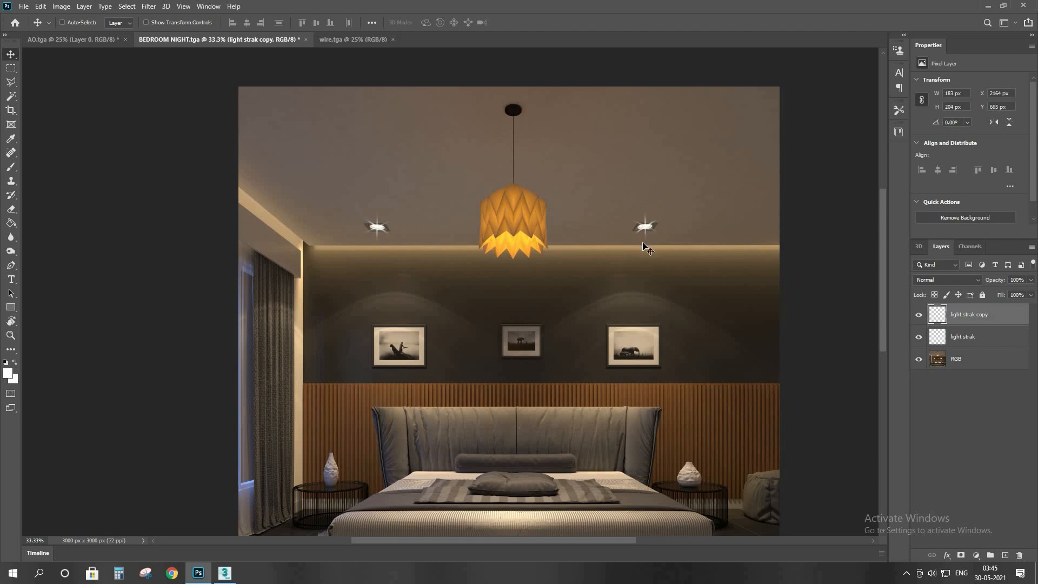
Step: Merge the two light streak layers together and combine the result with the RGB layer
scroll(625, 248, down, 2)
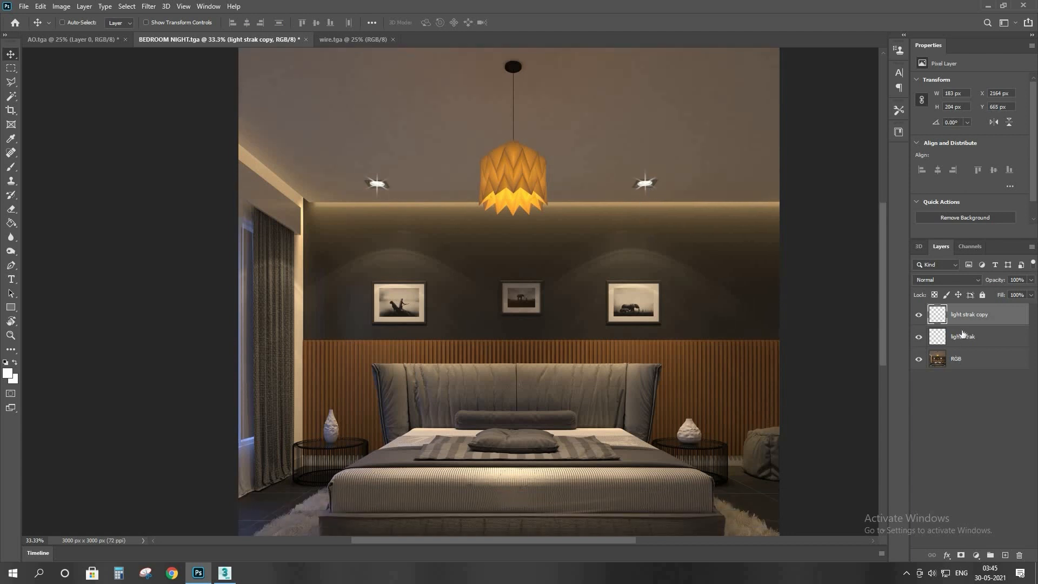
ctrl+click(962, 335)
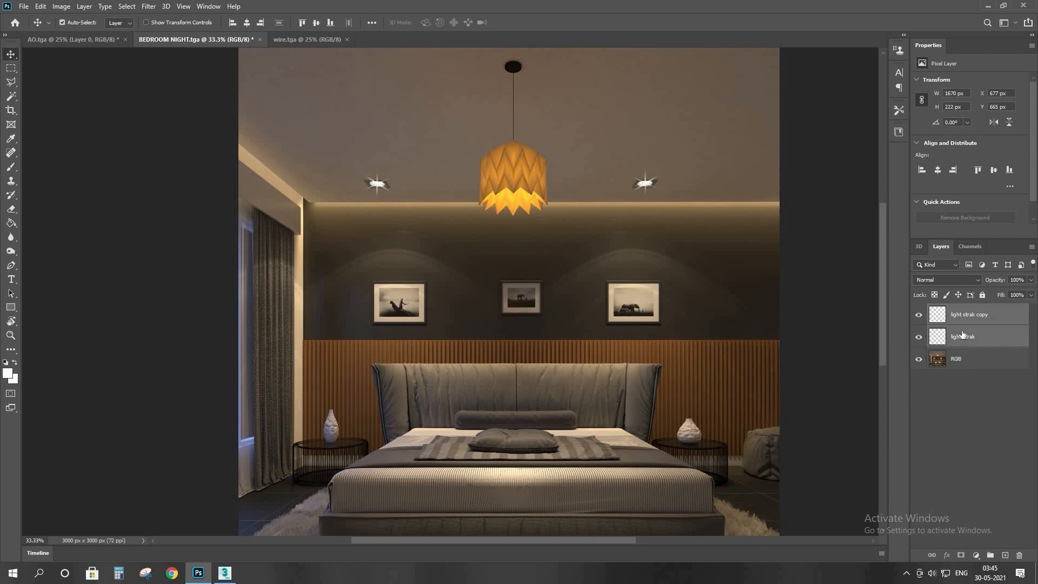
key(ctrl+e)
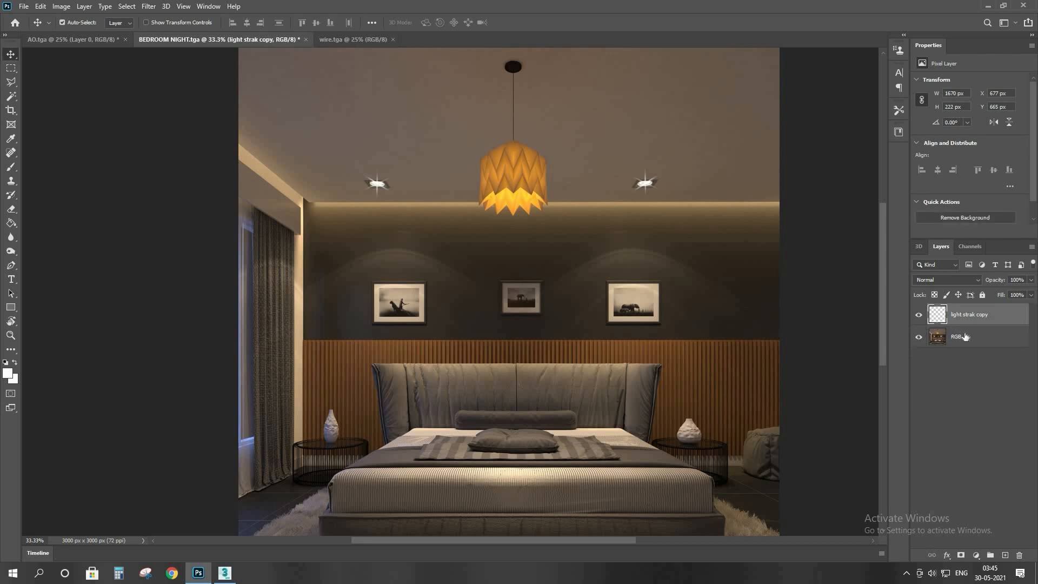
ctrl+click(965, 337)
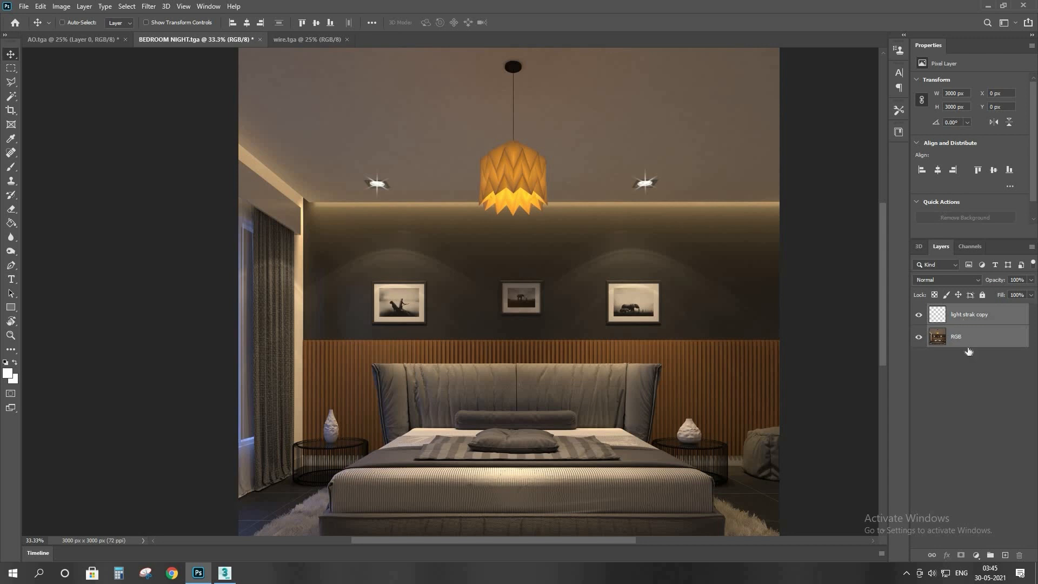
key(ctrl+e)
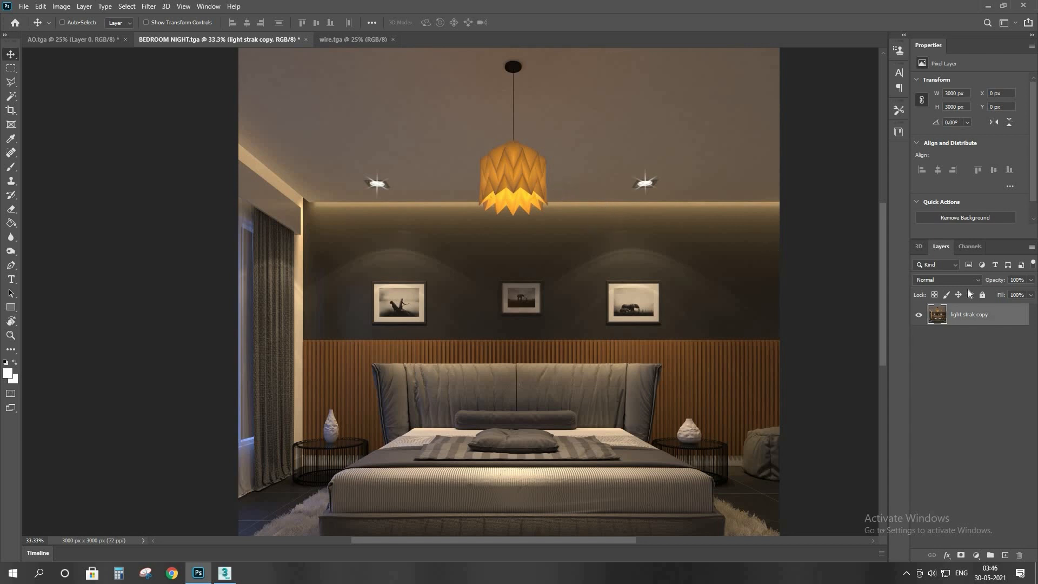
Step: Deepen the shadows with an RGB Curves point at input 18, output 3, and lift the midtones to input 126, output 144
click(62, 8)
mouse_move(97, 34)
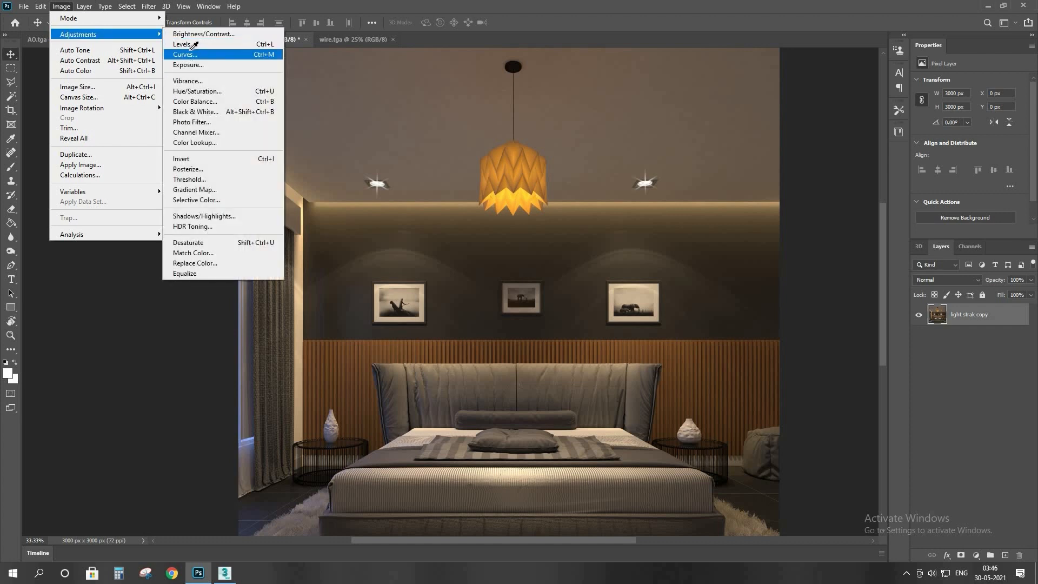
click(192, 53)
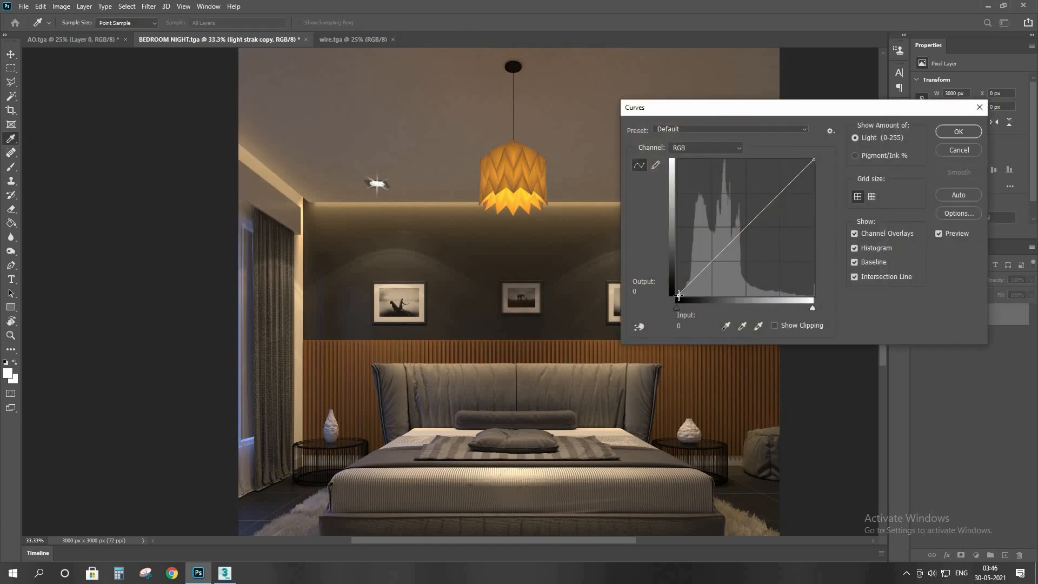
drag(679, 295, 693, 294)
drag(689, 110, 644, 80)
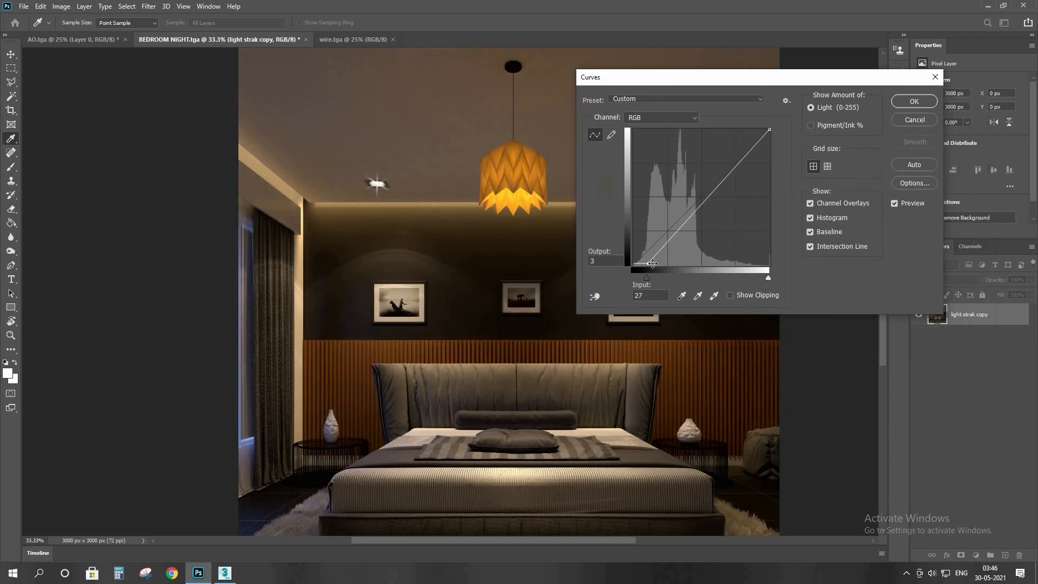
drag(652, 263, 643, 264)
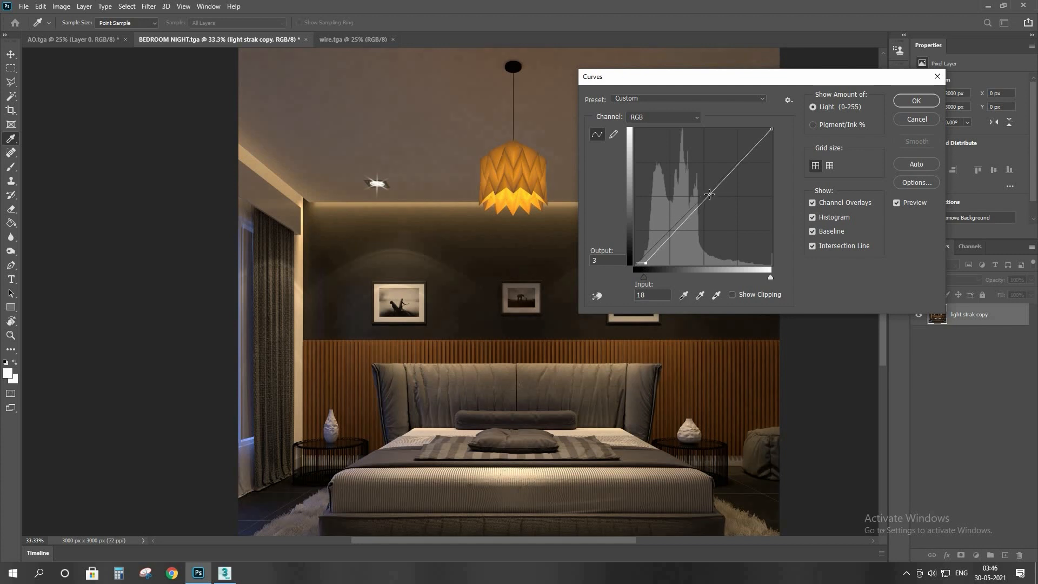
click(704, 188)
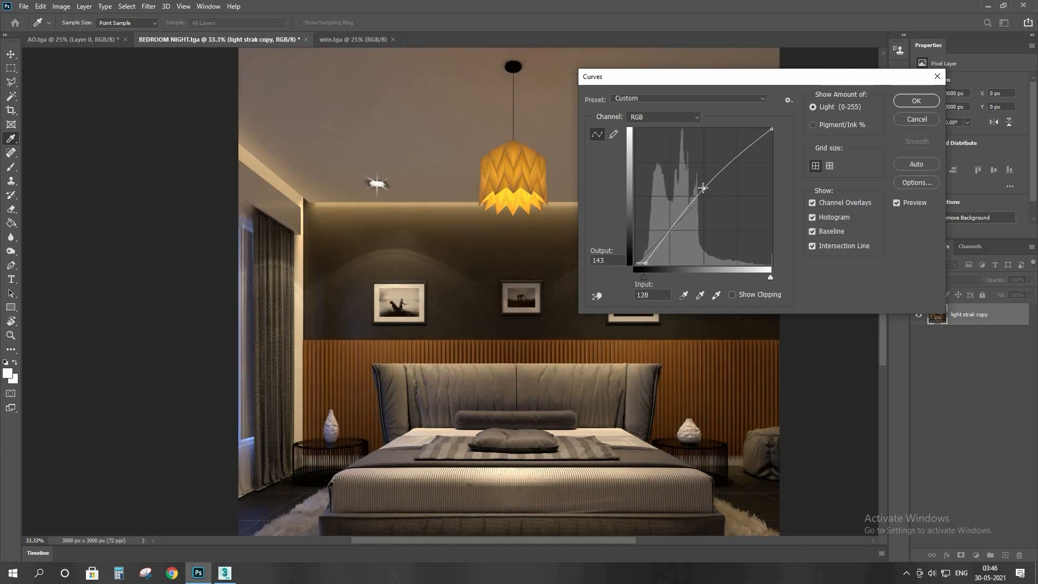
drag(703, 188, 702, 187)
scroll(469, 264, down, 2)
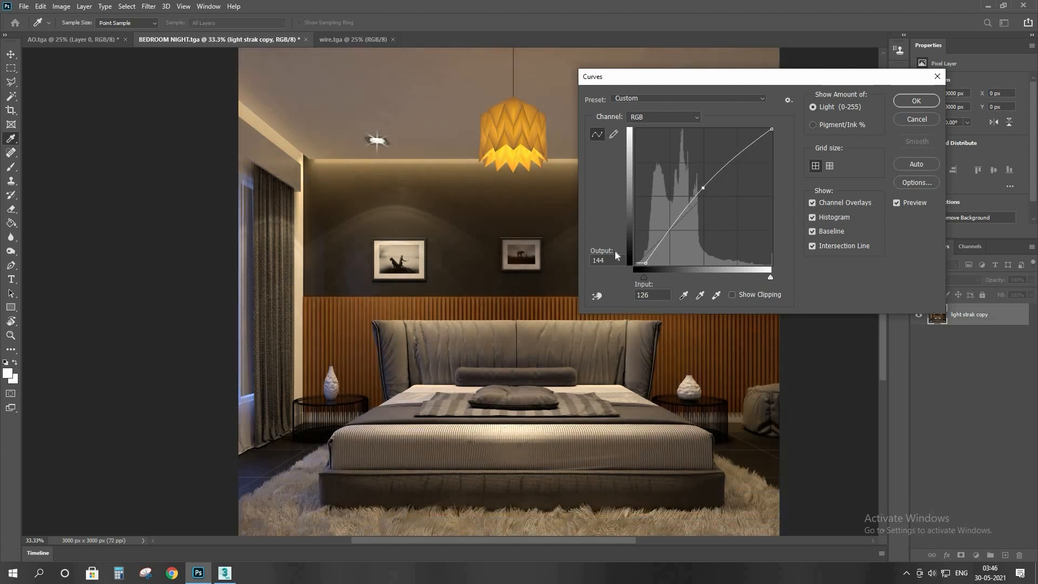
Step: Fine-tune the curve's shadow point, raise the midtone point to input 124, output 147, and apply the Curves adjustment
drag(647, 264, 648, 266)
drag(646, 264, 644, 265)
drag(700, 187, 699, 185)
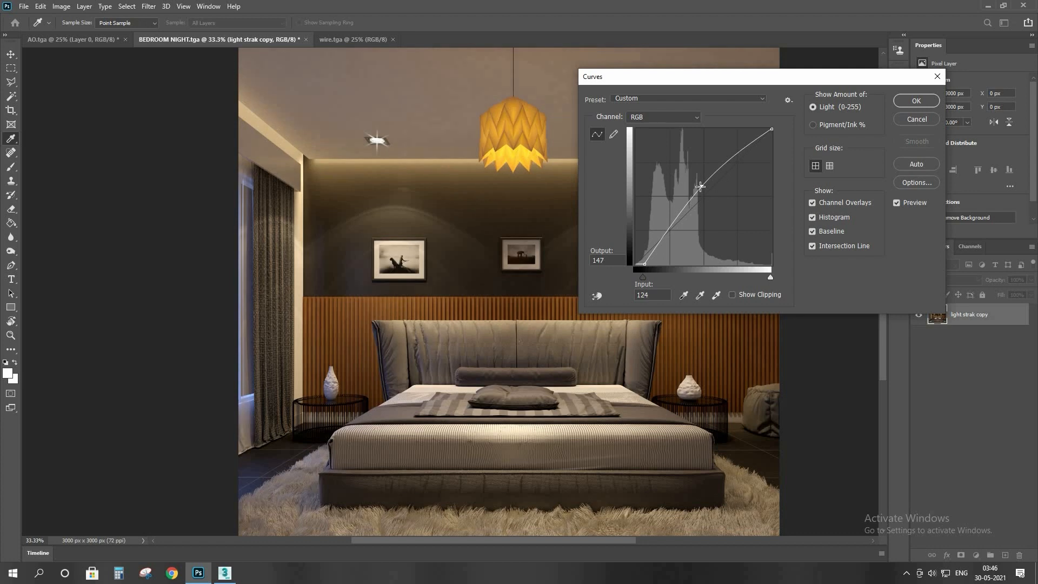
click(917, 101)
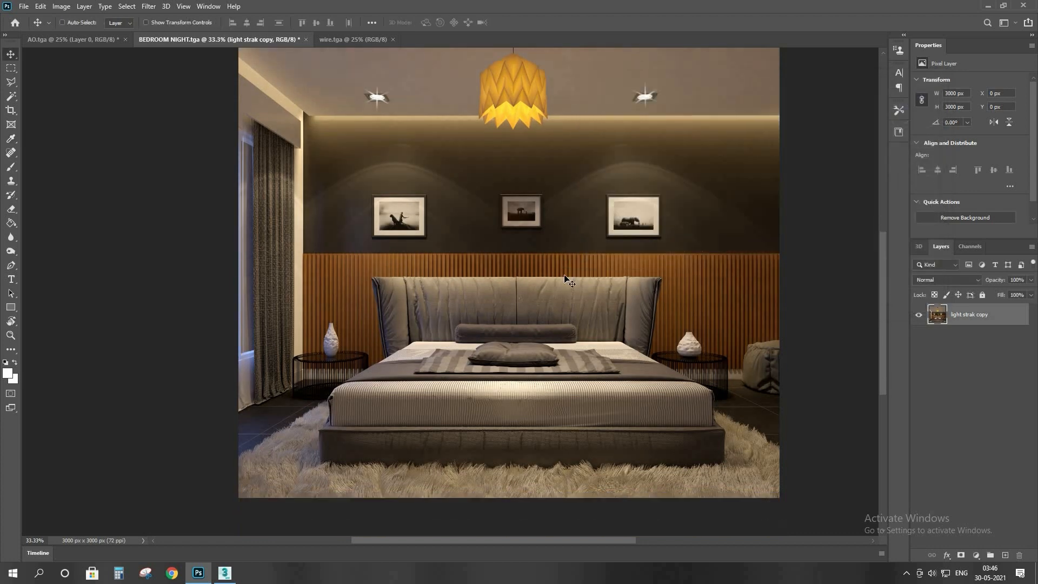
scroll(566, 279, up, 5)
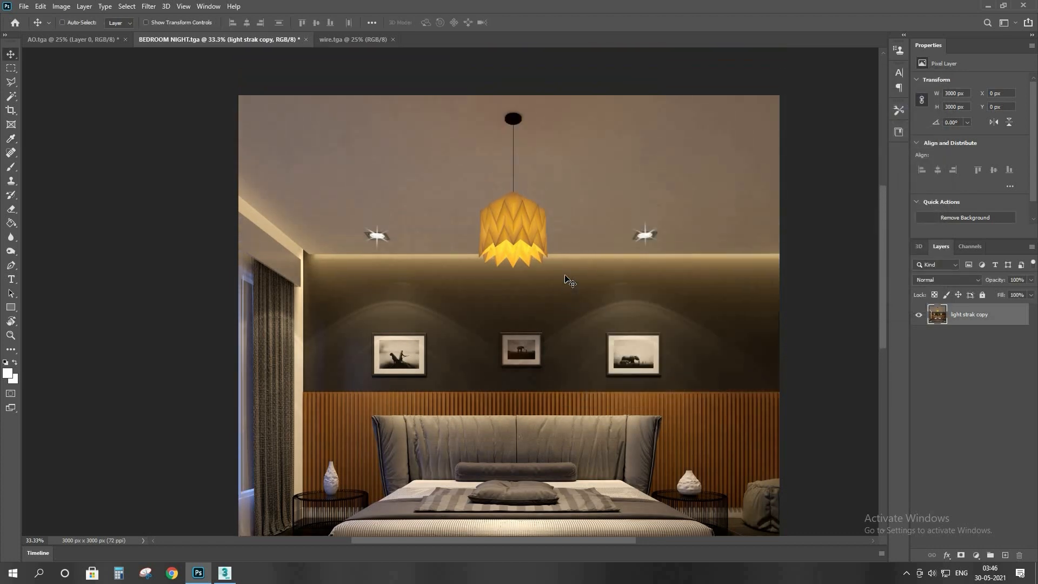
scroll(568, 305, down, 5)
scroll(565, 300, up, 4)
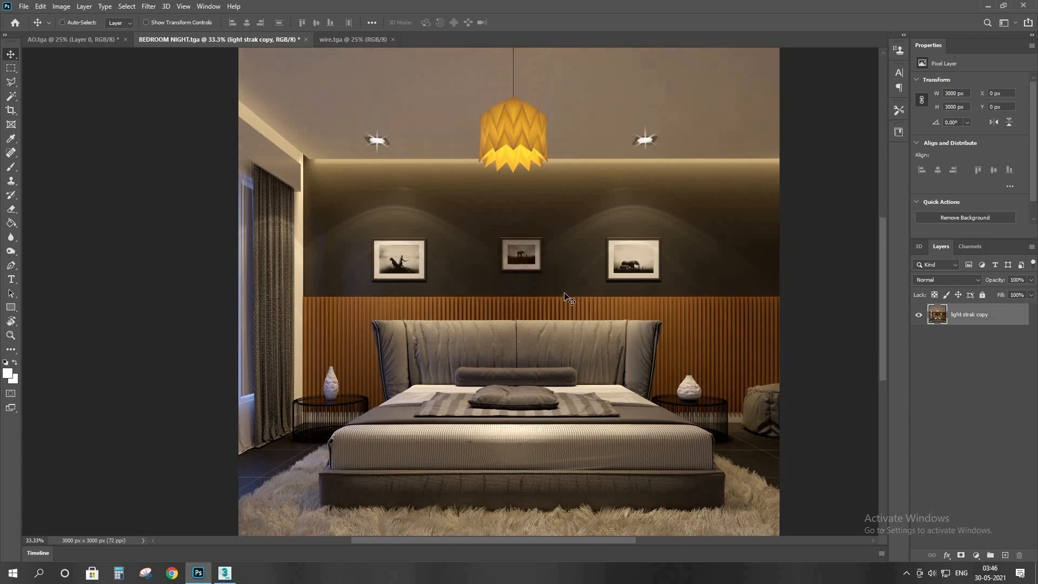
scroll(644, 308, down, 1)
click(61, 6)
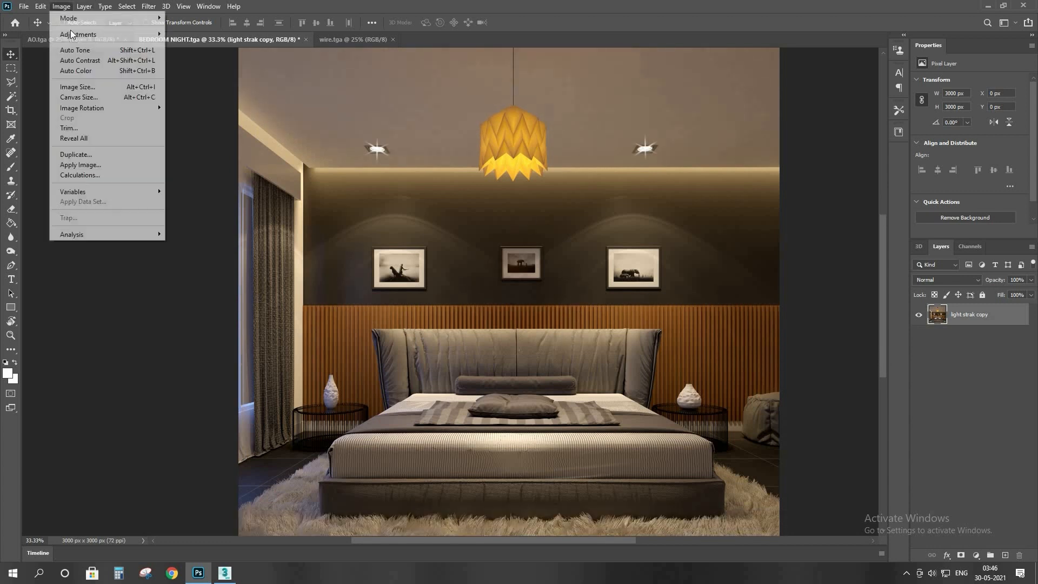
mouse_move(78, 34)
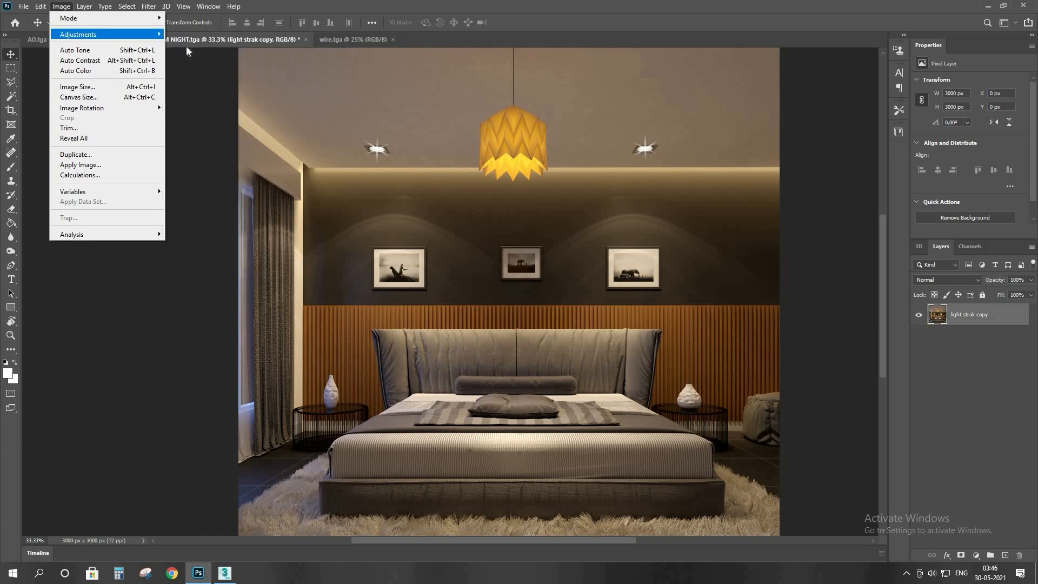
mouse_move(145, 38)
click(192, 54)
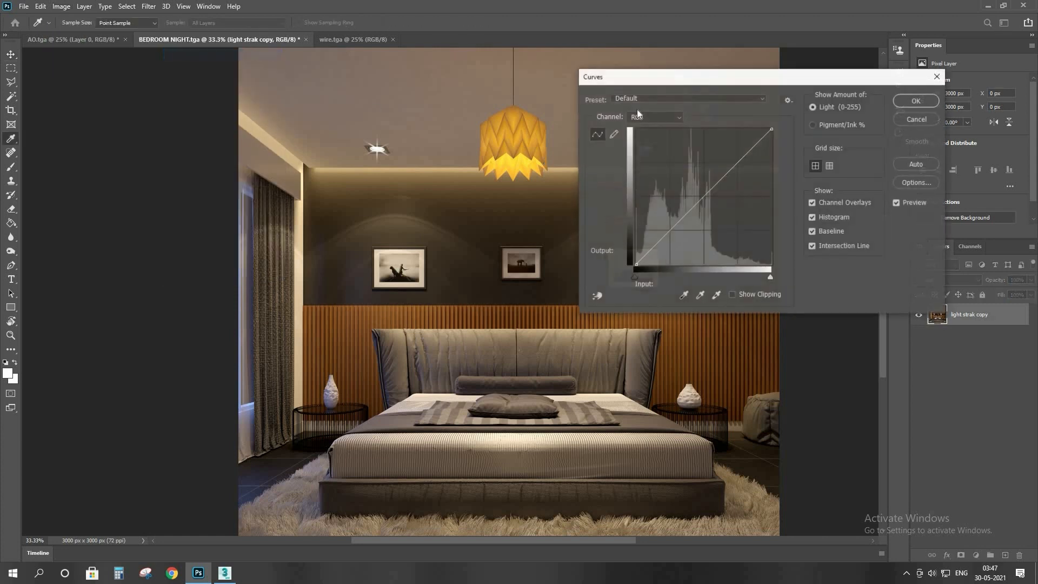
drag(630, 80, 583, 115)
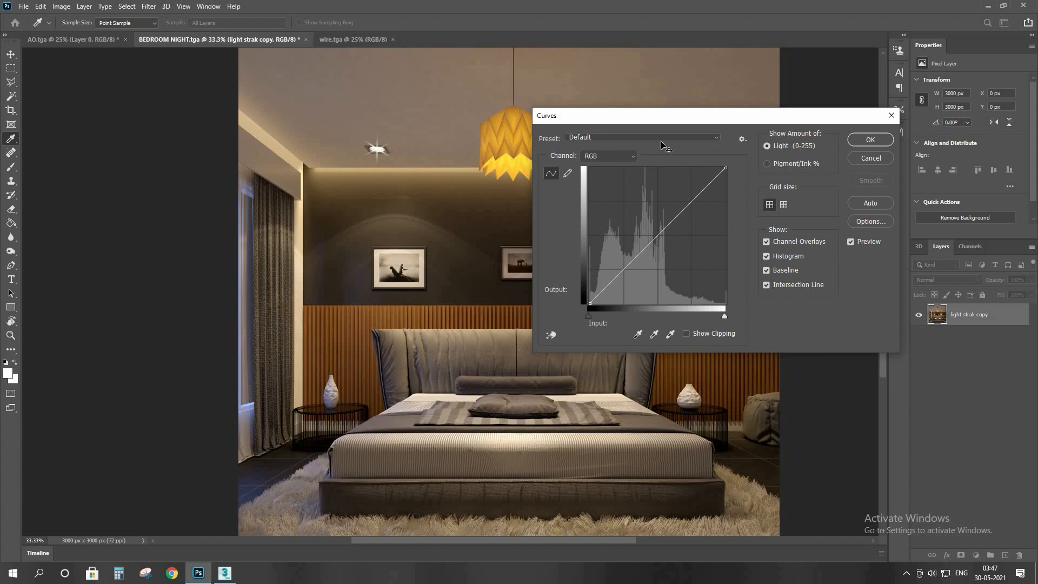
click(860, 160)
click(342, 38)
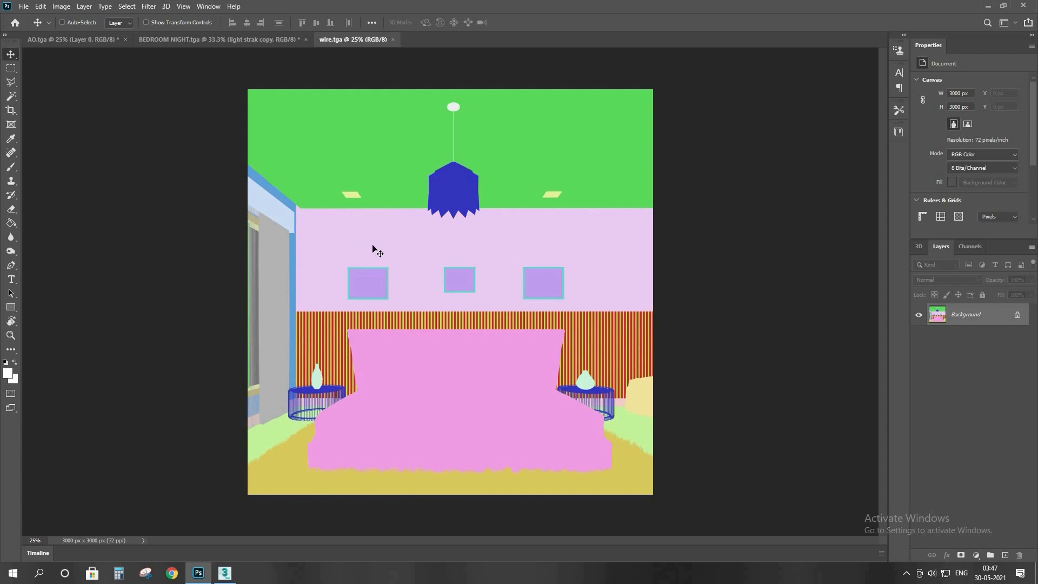
click(270, 41)
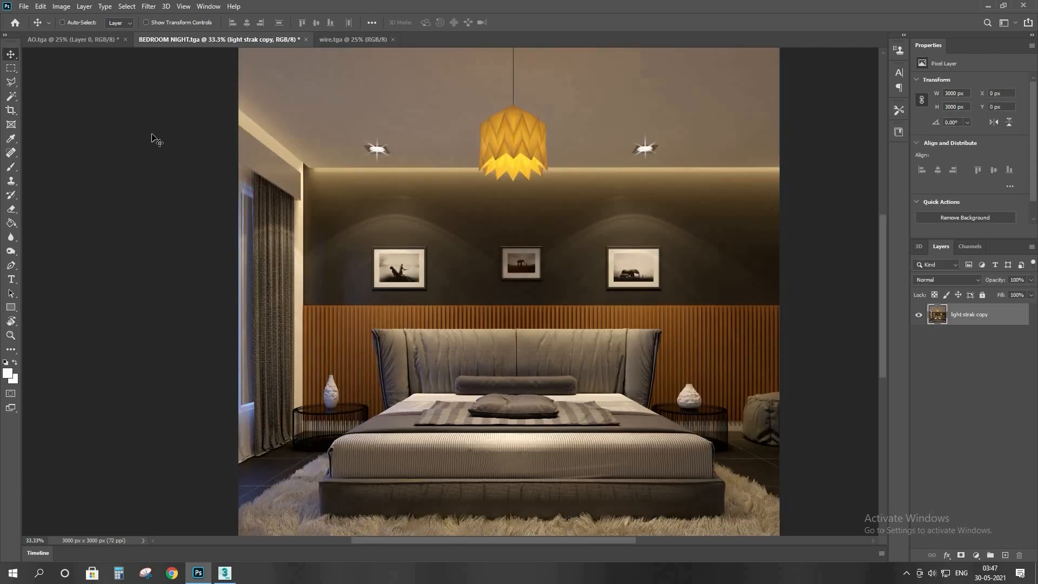
Step: Reduce the red cast by applying Curves to the Red channel with a midtone point at input 144, output 134
click(61, 6)
mouse_move(76, 32)
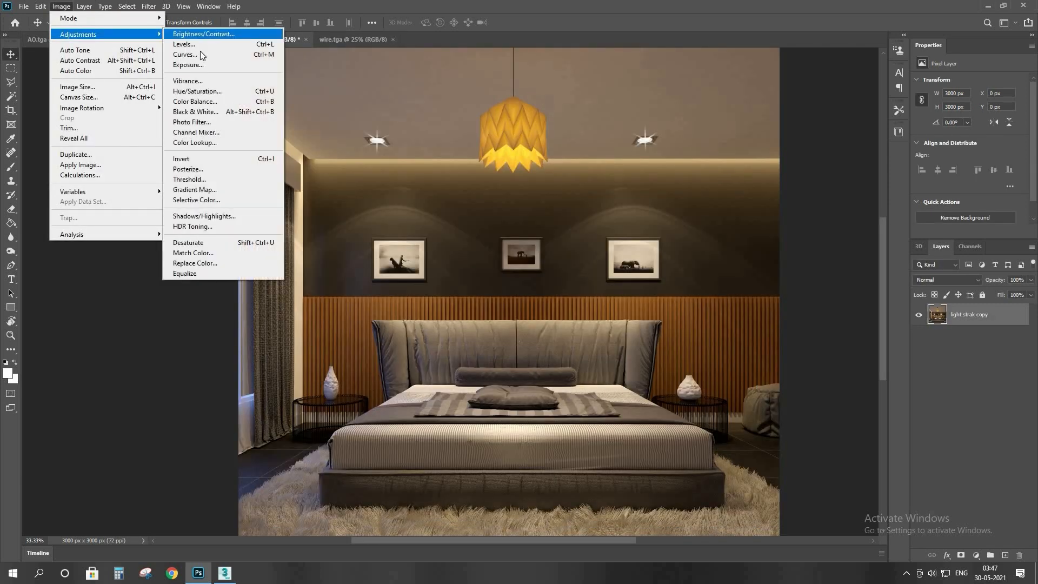
click(200, 51)
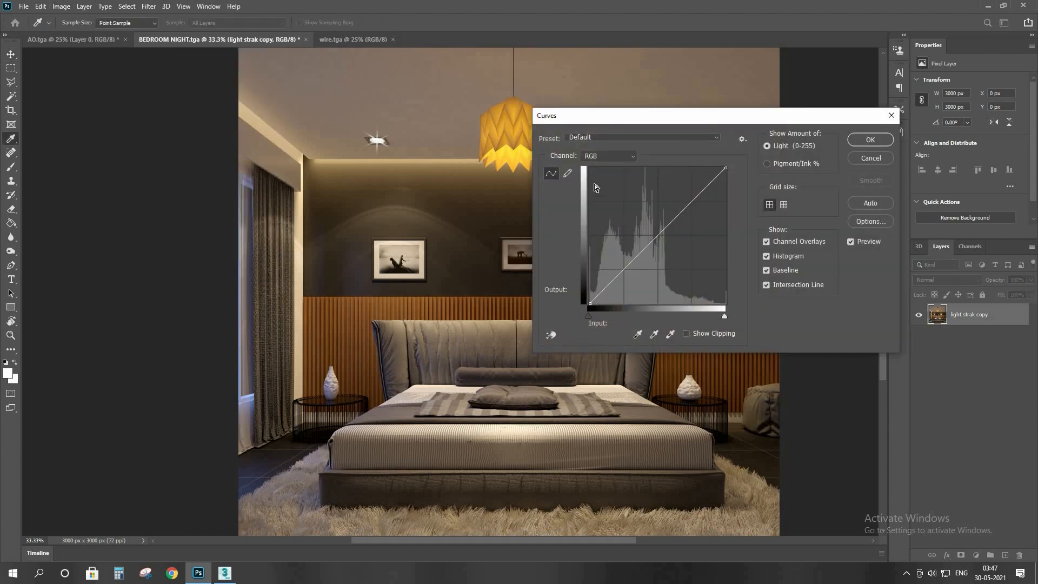
click(603, 158)
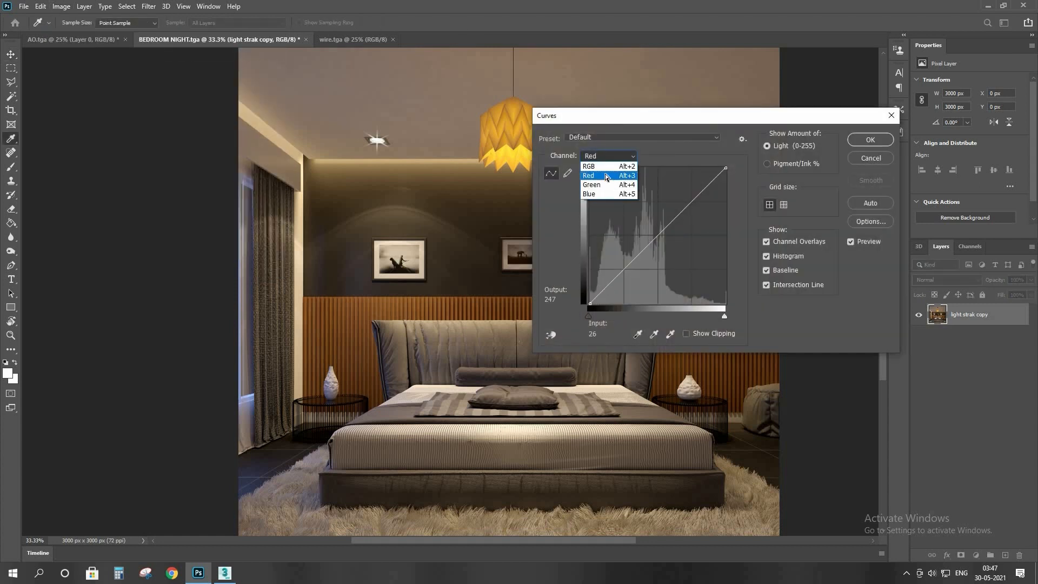
click(606, 175)
drag(666, 226, 667, 233)
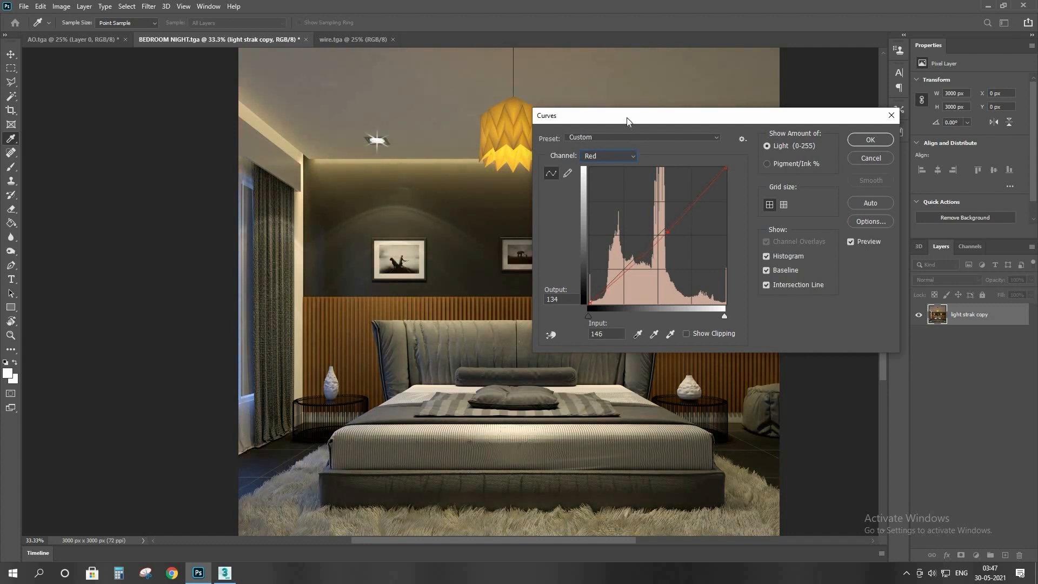
drag(703, 115, 767, 113)
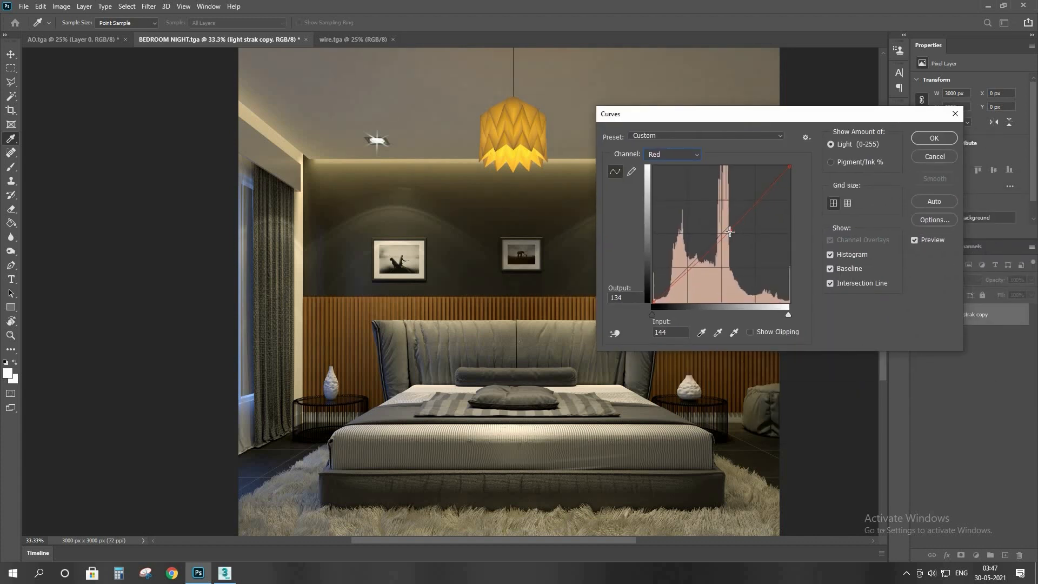
click(933, 138)
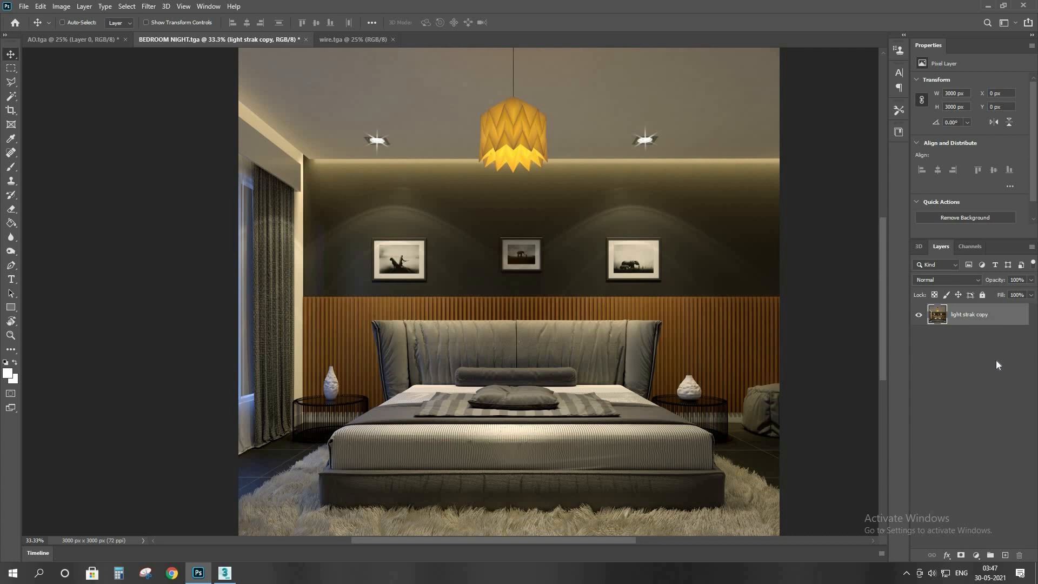
Step: Duplicate the corrected bedroom layer twice and make the topmost copy active
key(ctrl+j)
key(ctrl+j)
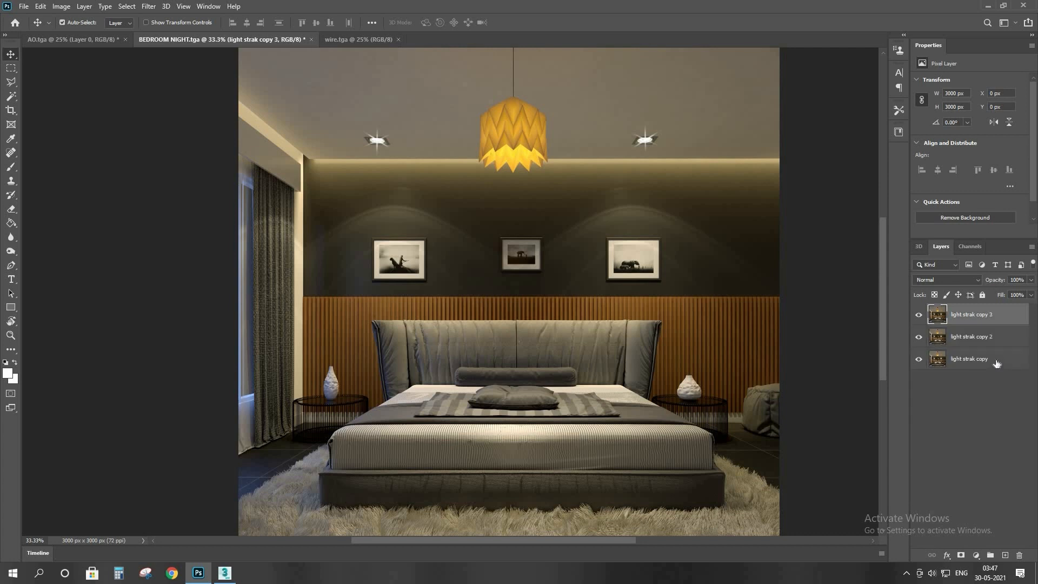
click(984, 336)
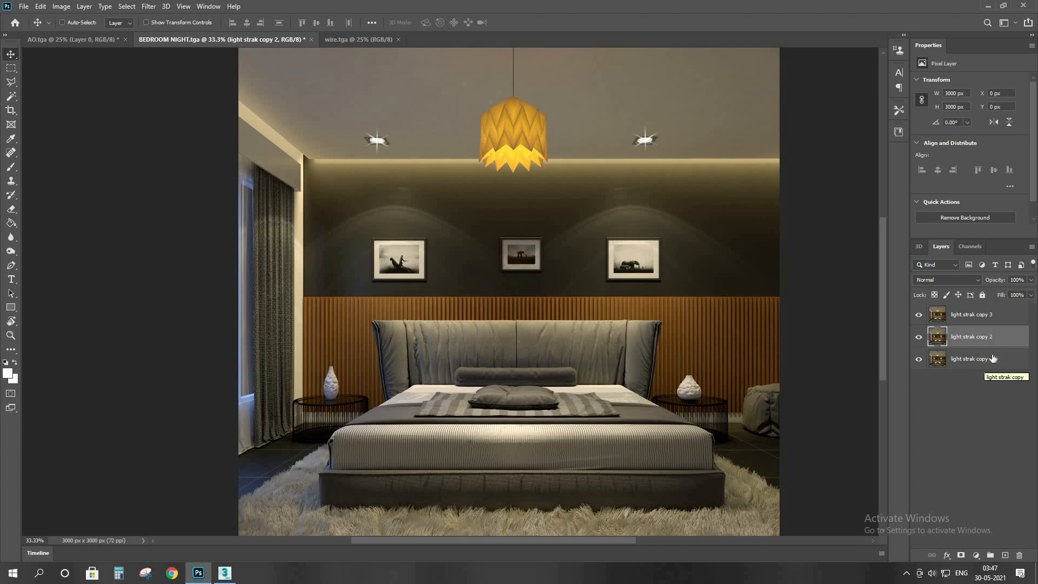
click(979, 318)
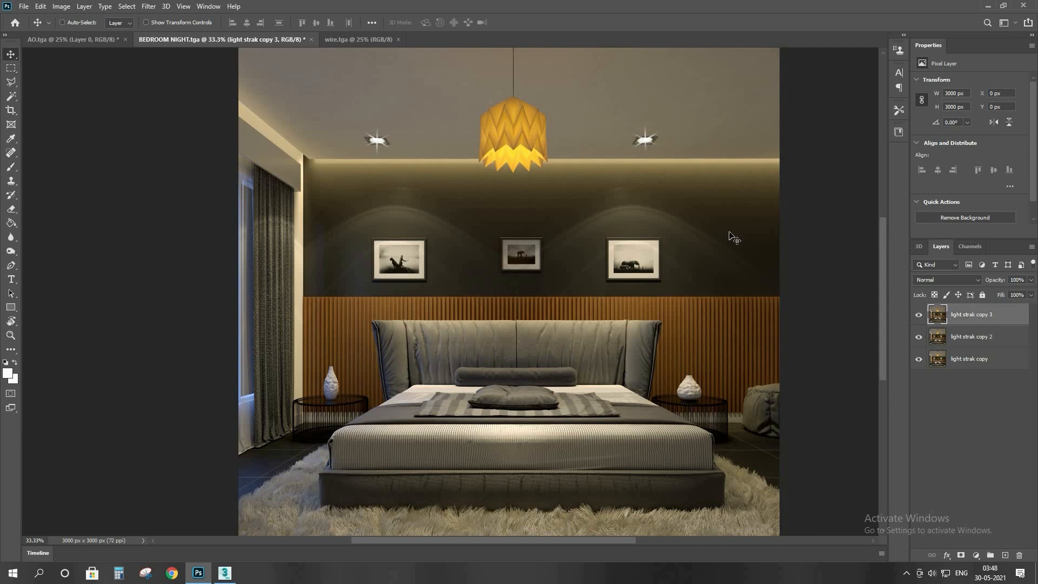
Step: Apply a Gaussian Blur with a radius of 10.0 pixels to the topmost copy
click(148, 6)
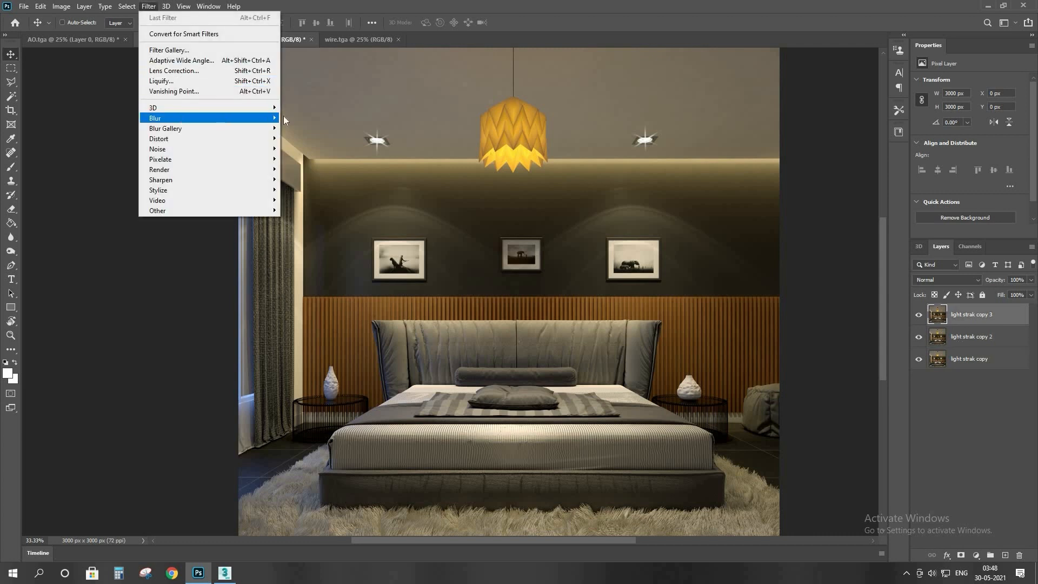
mouse_move(273, 118)
click(295, 159)
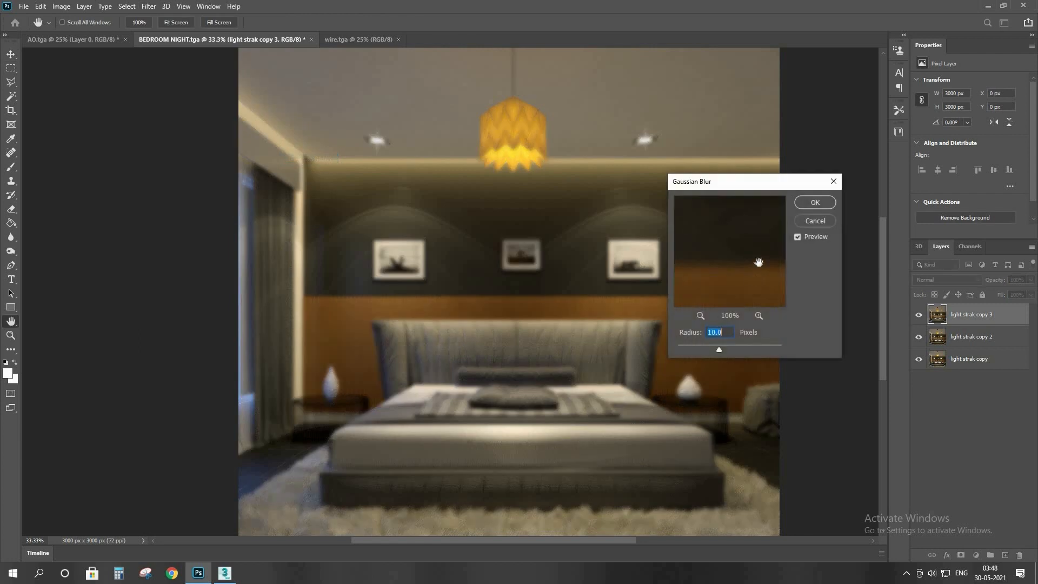
click(814, 202)
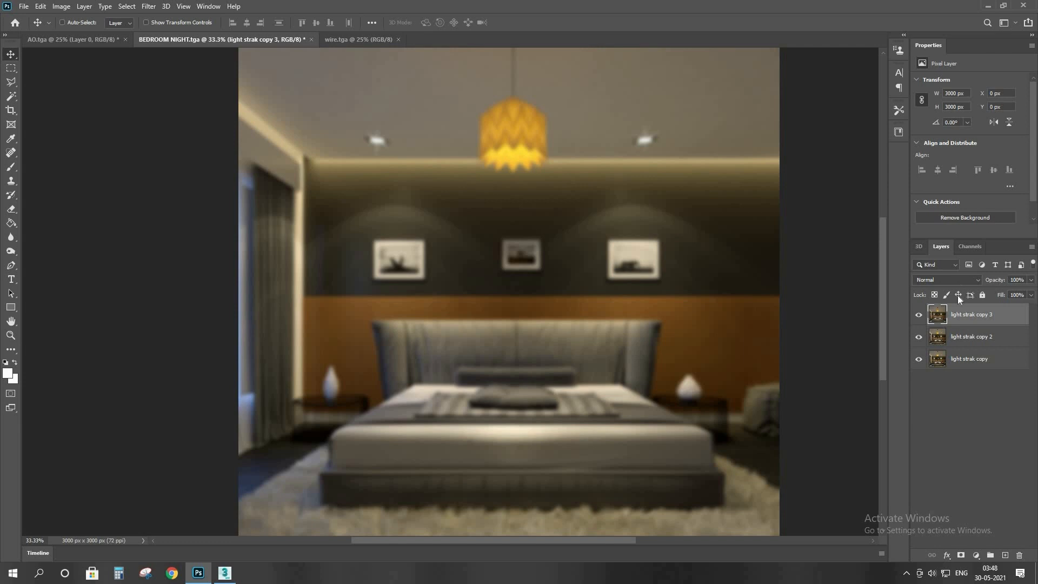
Step: Blend the blurred copy as Linear Dodge (Add) and lower its opacity to 30%
click(956, 280)
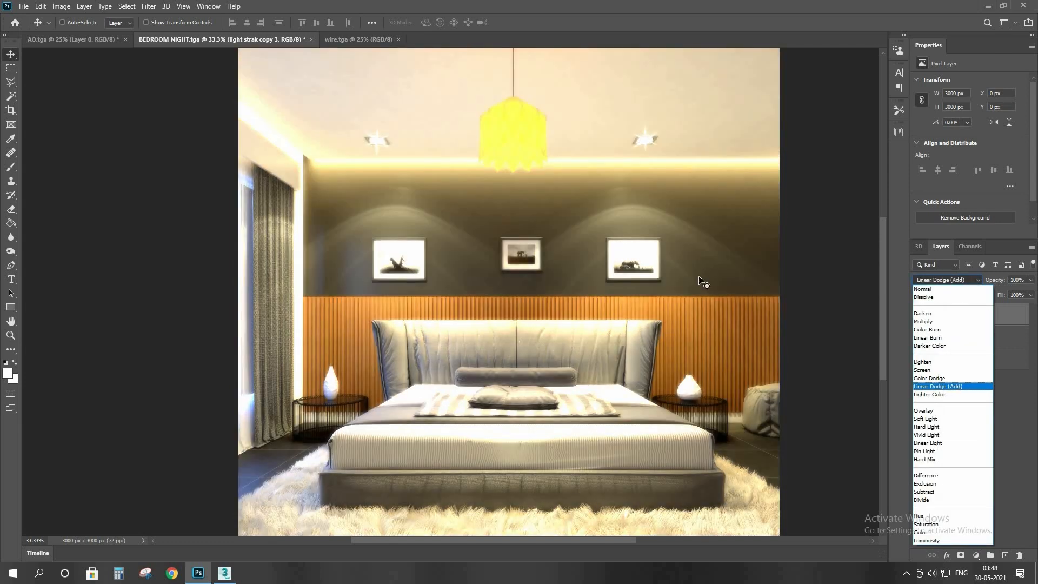
click(699, 278)
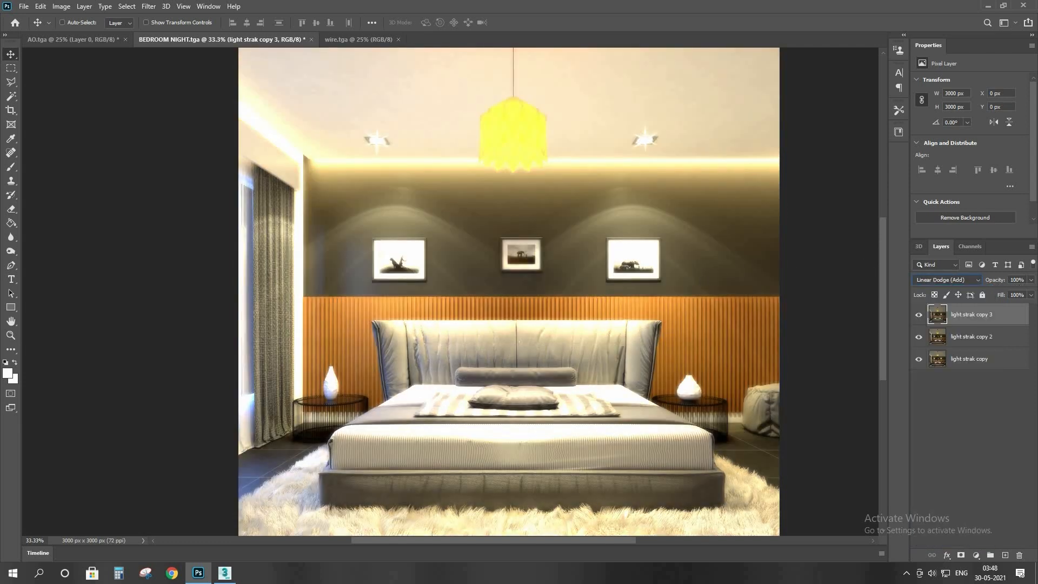
click(1030, 294)
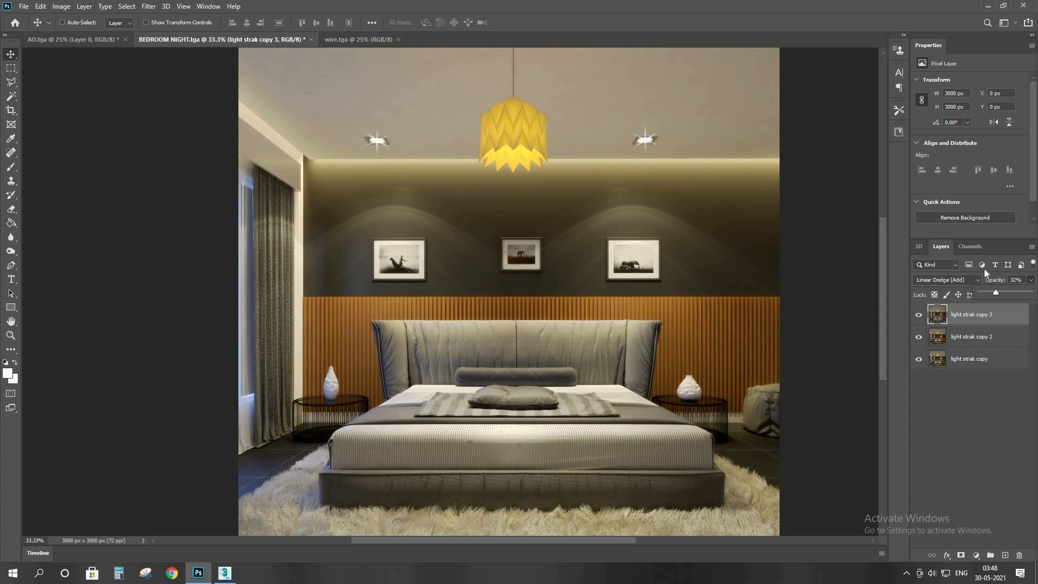
text(30)
Step: Erase the glow layer over the ceiling, curtain side, rug and outer wall areas with a soft eraser enlarged to 600 px
text(e)
mouse_move(249, 122)
mouse_down()
mouse_move(264, 135)
mouse_move(252, 145)
mouse_up()
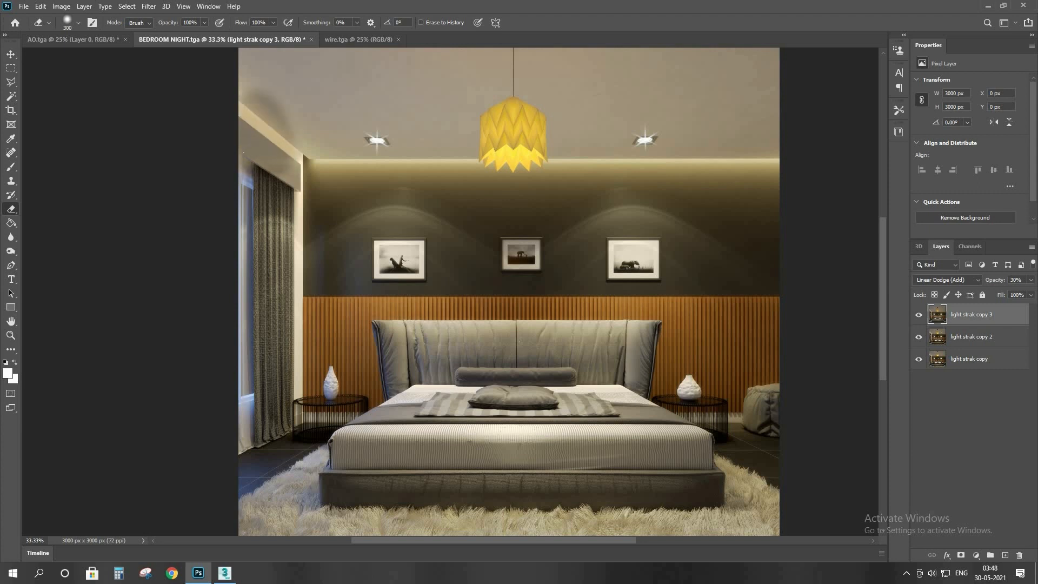
scroll(250, 146, up, 5)
scroll(250, 145, up, 1)
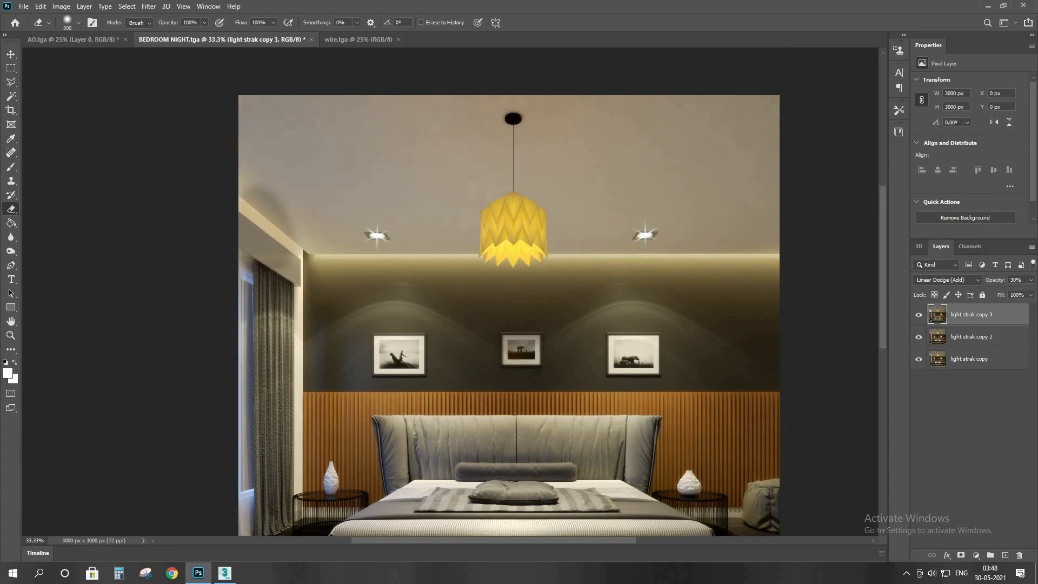
key(bracketright)
mouse_move(568, 151)
mouse_down()
mouse_move(325, 135)
mouse_move(281, 111)
mouse_move(682, 130)
mouse_move(584, 230)
mouse_move(363, 246)
mouse_move(260, 287)
mouse_move(222, 365)
mouse_up()
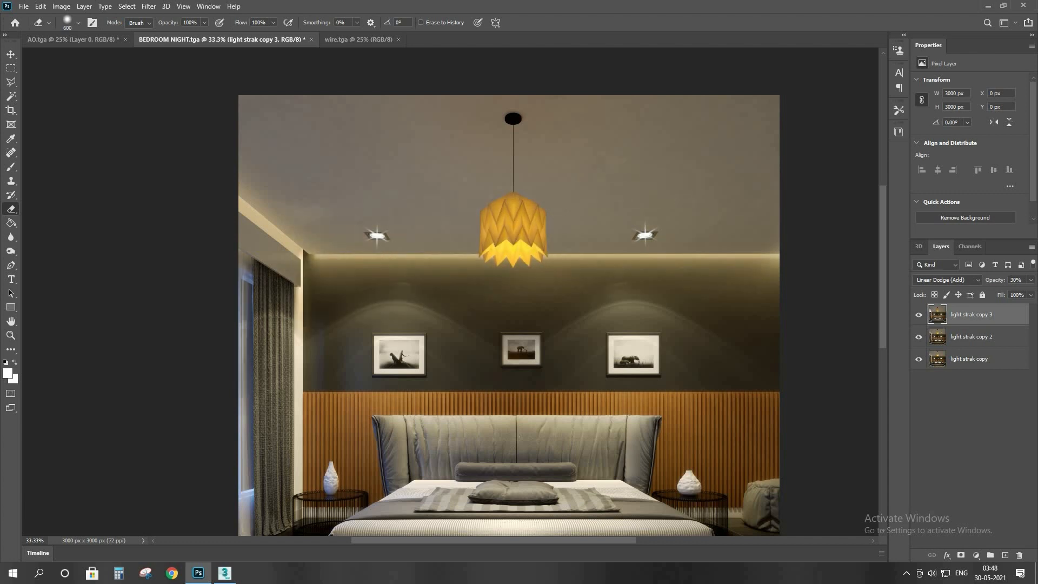
scroll(222, 365, down, 4)
mouse_move(241, 319)
mouse_down()
mouse_move(219, 503)
mouse_move(276, 541)
mouse_move(414, 549)
mouse_up()
scroll(413, 549, down, 3)
mouse_move(449, 503)
mouse_down()
mouse_move(760, 494)
mouse_move(787, 408)
mouse_move(778, 370)
mouse_move(789, 311)
mouse_move(768, 233)
mouse_move(784, 162)
mouse_up()
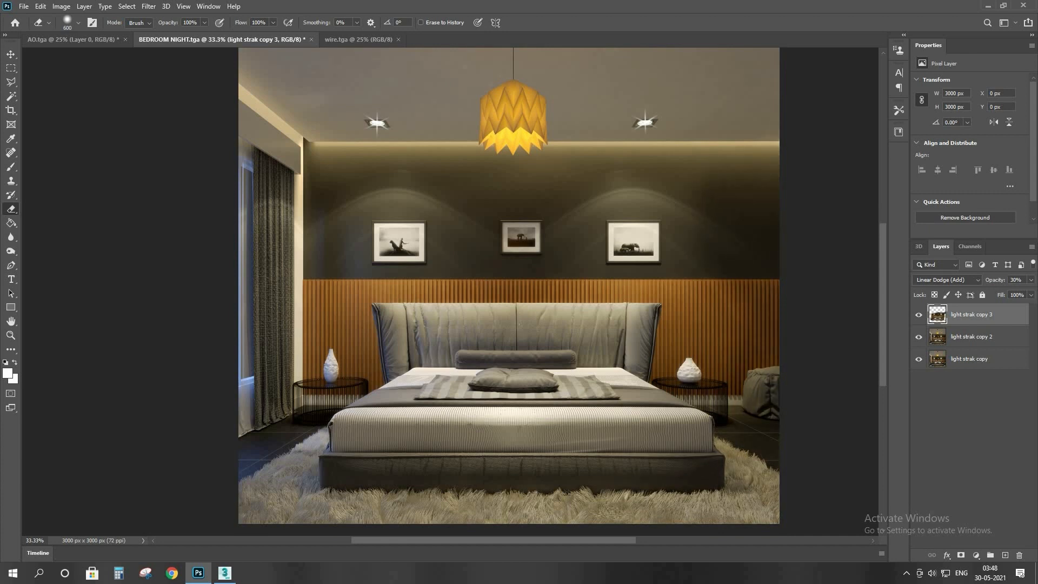
Step: Reduce the eraser to 250 px and erase the glow along the dark wall above the picture frames
key(bracketleft)
key(bracketleft)
key(bracketleft)
key(bracketleft)
mouse_move(688, 185)
mouse_down()
mouse_move(611, 176)
mouse_move(576, 187)
mouse_up()
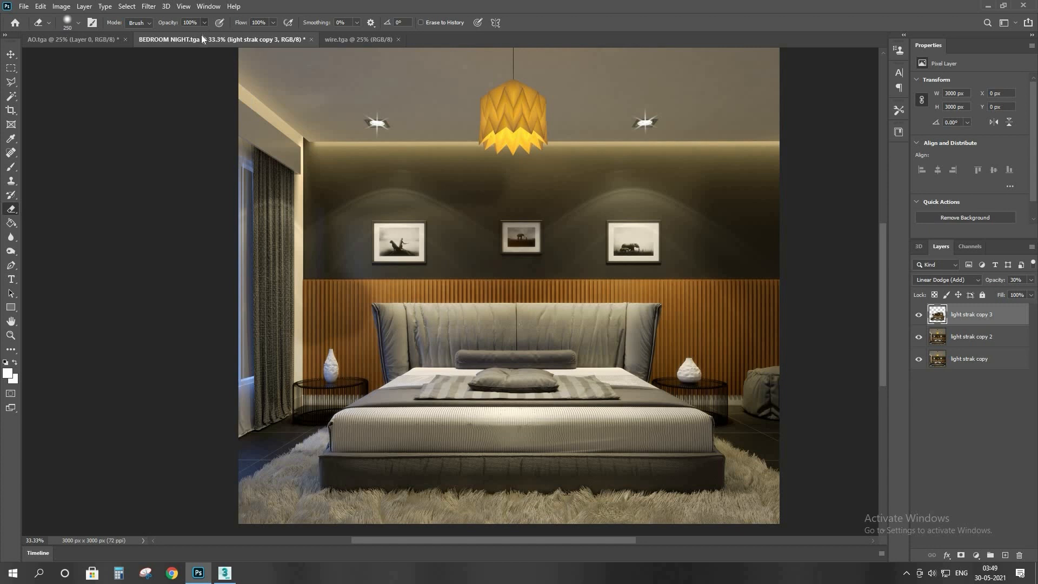
Step: Set the eraser to 63% opacity and 400 px, and soften the glow across the striped front of the bed
key(bracketleft)
key(bracketleft)
key(6)
key(3)
key(bracketleft)
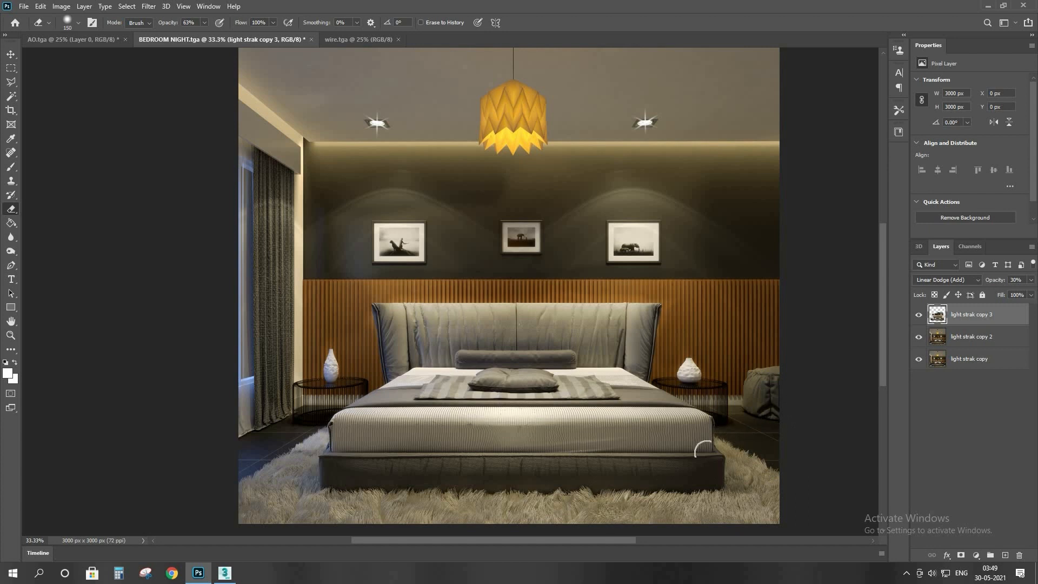
key(bracketright)
key(bracketright)
key(bracketright)
key(bracketright)
key(bracketright)
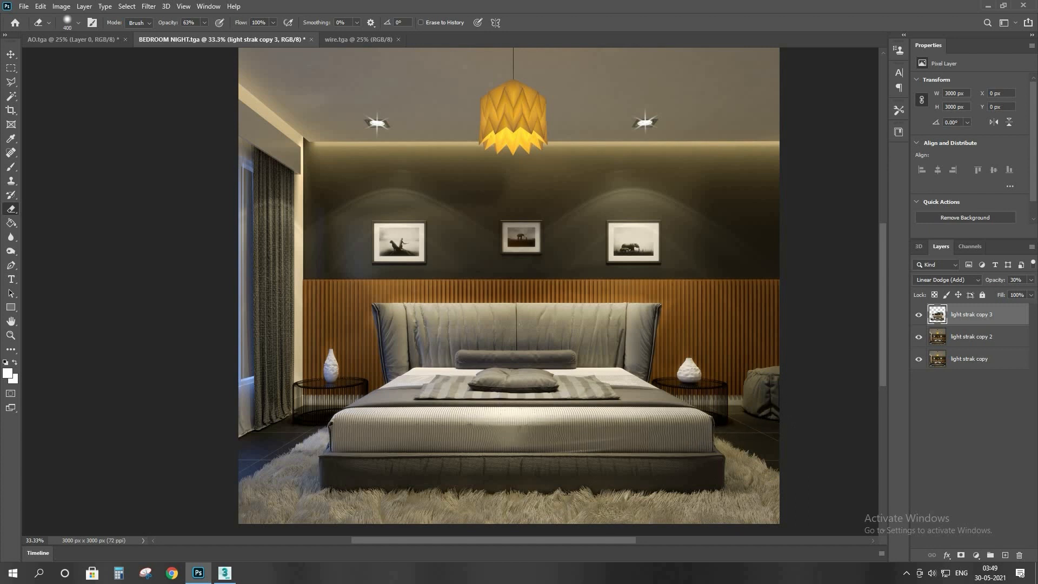
drag(509, 435, 327, 431)
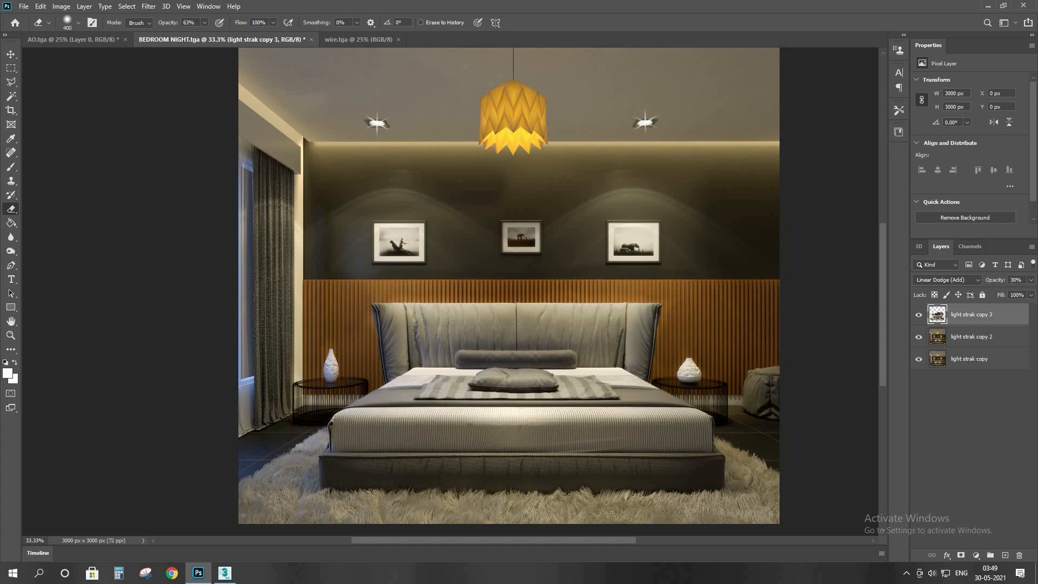